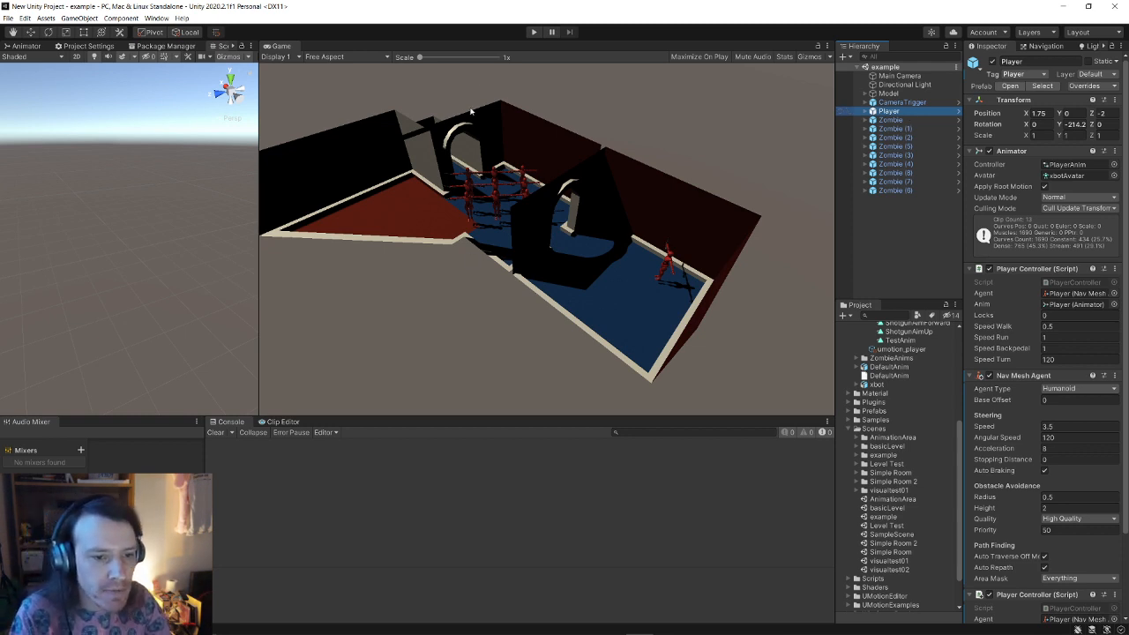
# Step: Frame the Player and its capsule collider in a wider Scene view, then stop the play test
pyautogui.doubleClick(903, 112)
pyautogui.moveTo(258, 243); pyautogui.dragTo(372, 251)
pyautogui.moveTo(198, 263); pyautogui.dragTo(352, 190, button='right')
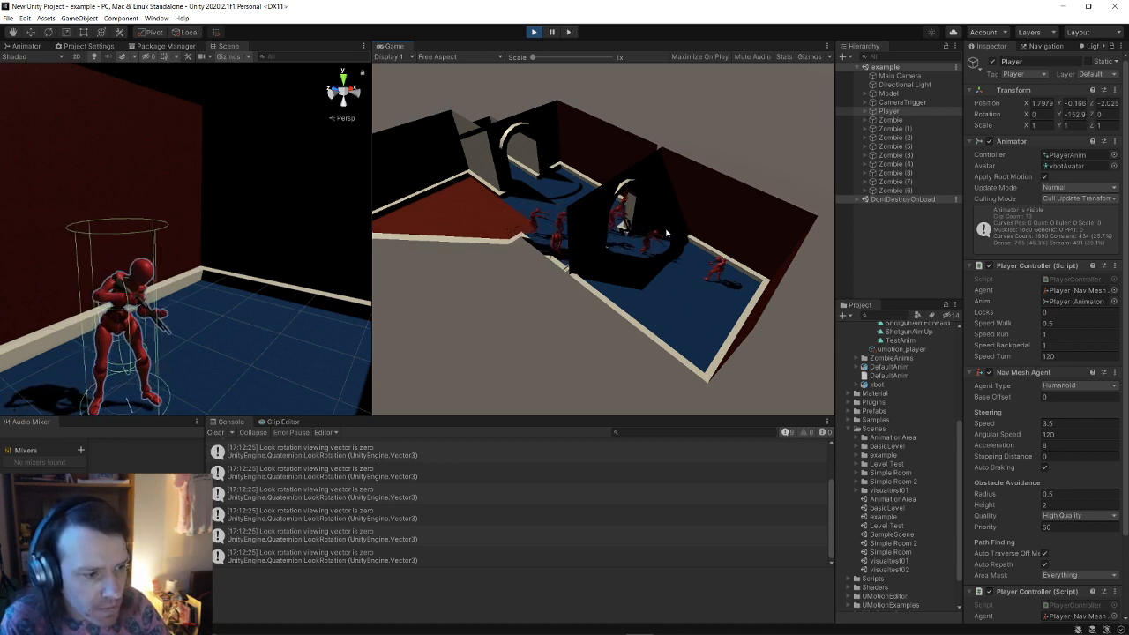
pyautogui.hotkey('ctrl', 'p')
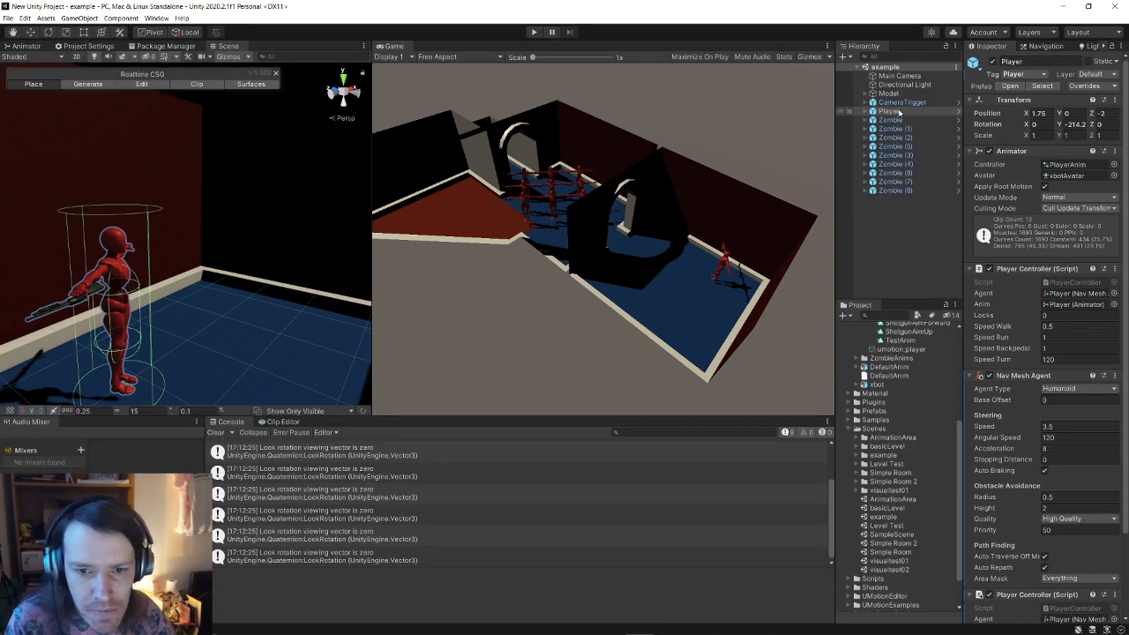
# Step: Select the PlayerAnim controller asset and show its state graph in the Animator
pyautogui.click(1087, 167)
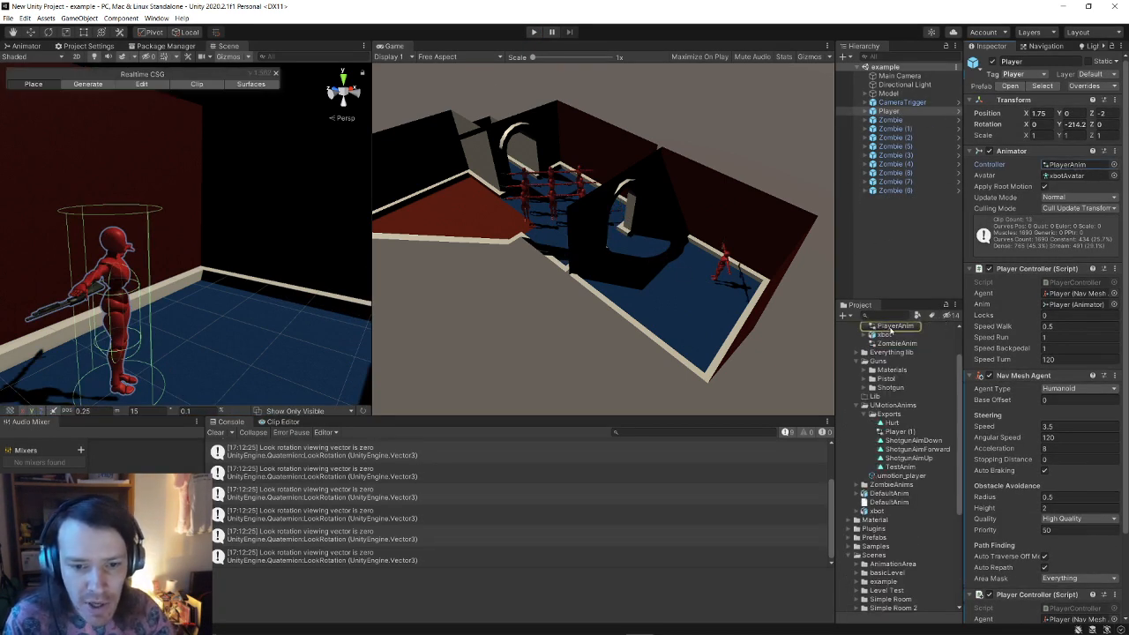
pyautogui.click(891, 326)
pyautogui.click(891, 326)
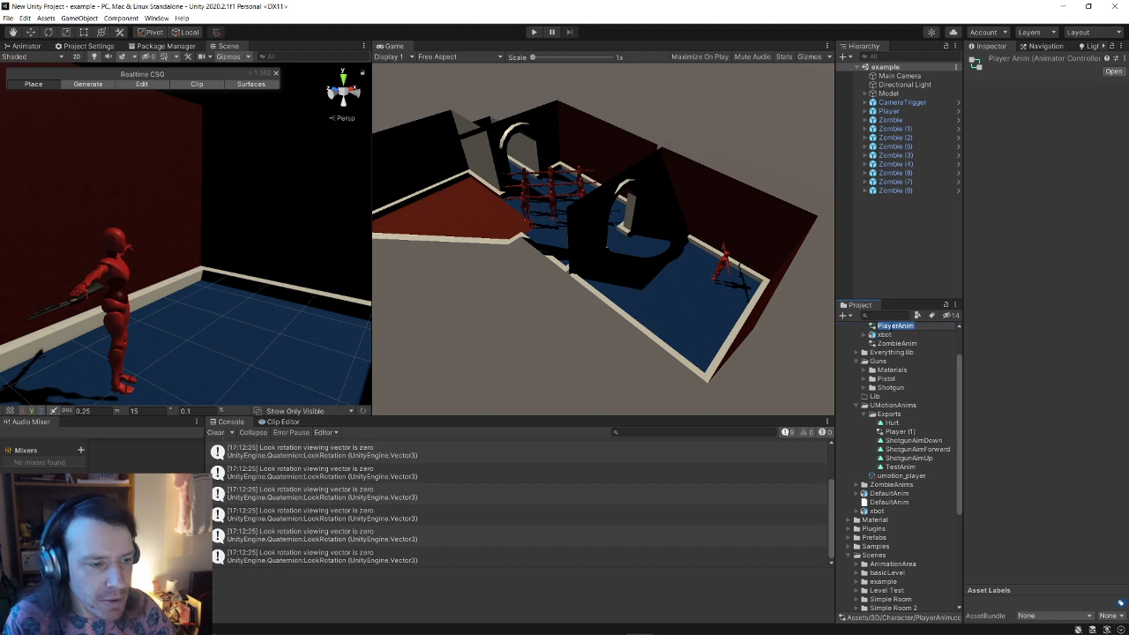
pyautogui.click(882, 337)
pyautogui.click(884, 329)
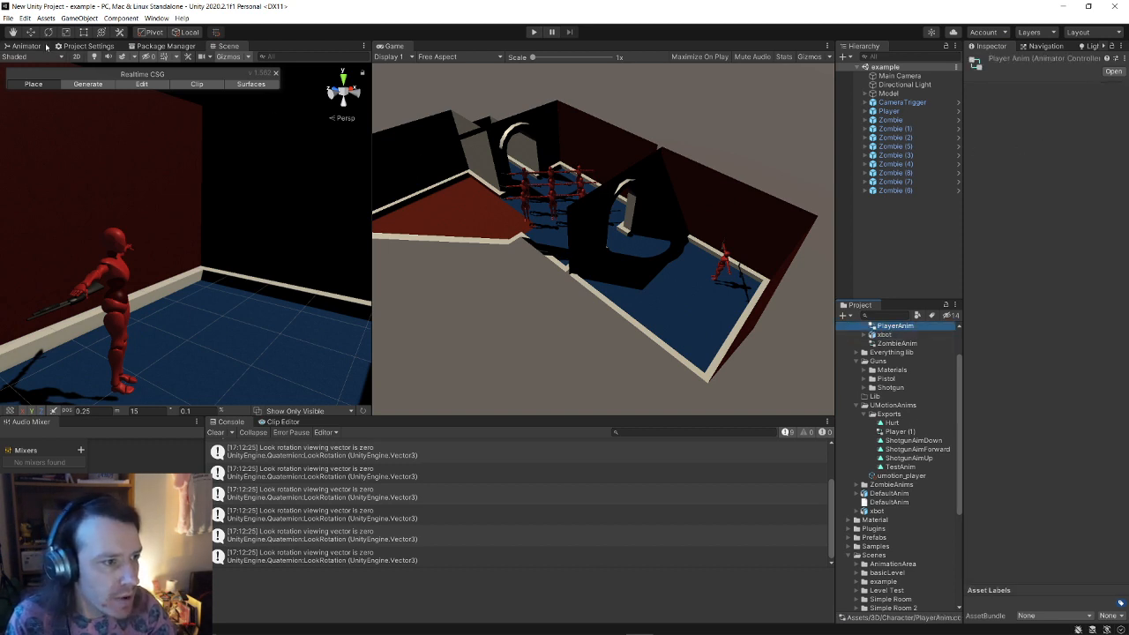
pyautogui.click(44, 46)
# Step: Open the Aim state's blend tree and preview the ShotgunAimDown, ShotgunAimForward and ShotgunAimUp clips
pyautogui.moveTo(300, 221); pyautogui.dragTo(132, 243, button='middle')
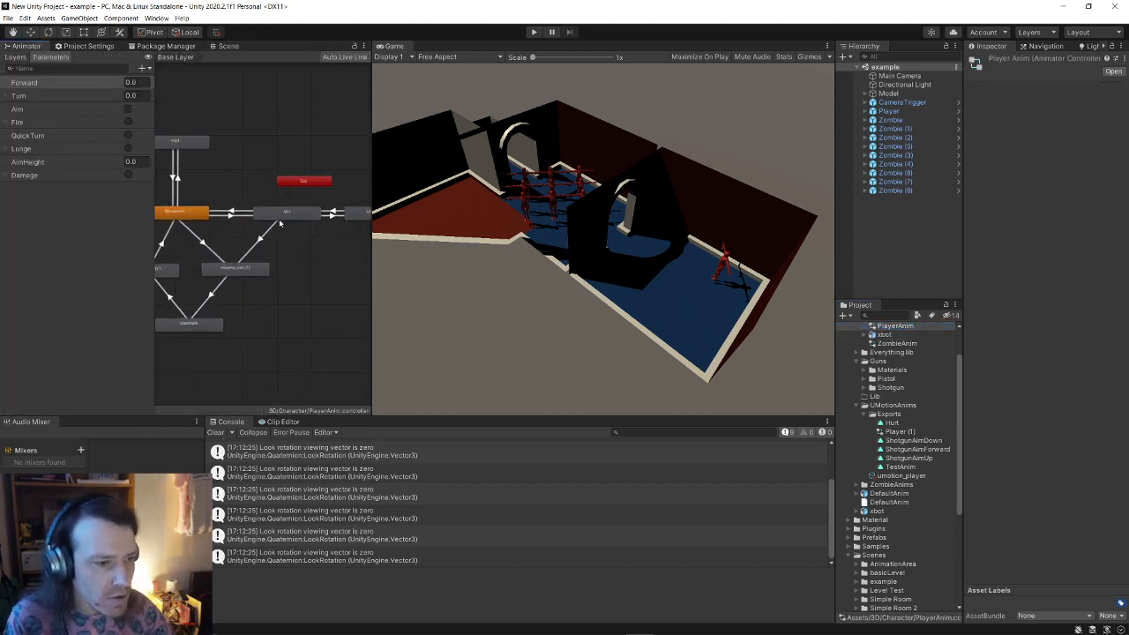
pyautogui.click(286, 215)
pyautogui.doubleClick(285, 215)
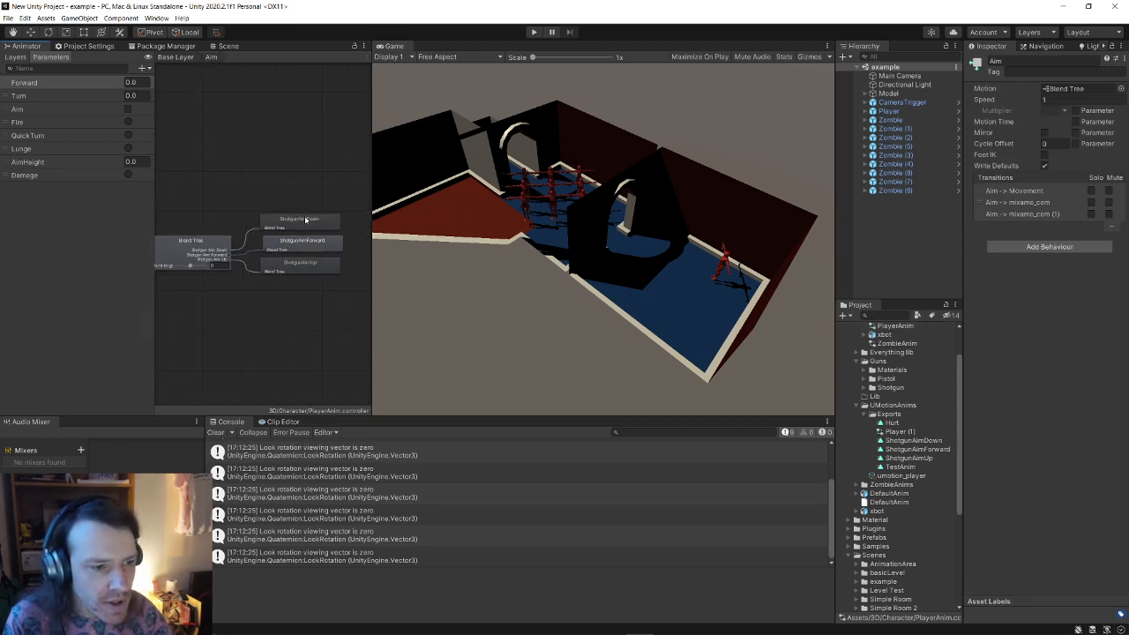
pyautogui.click(306, 219)
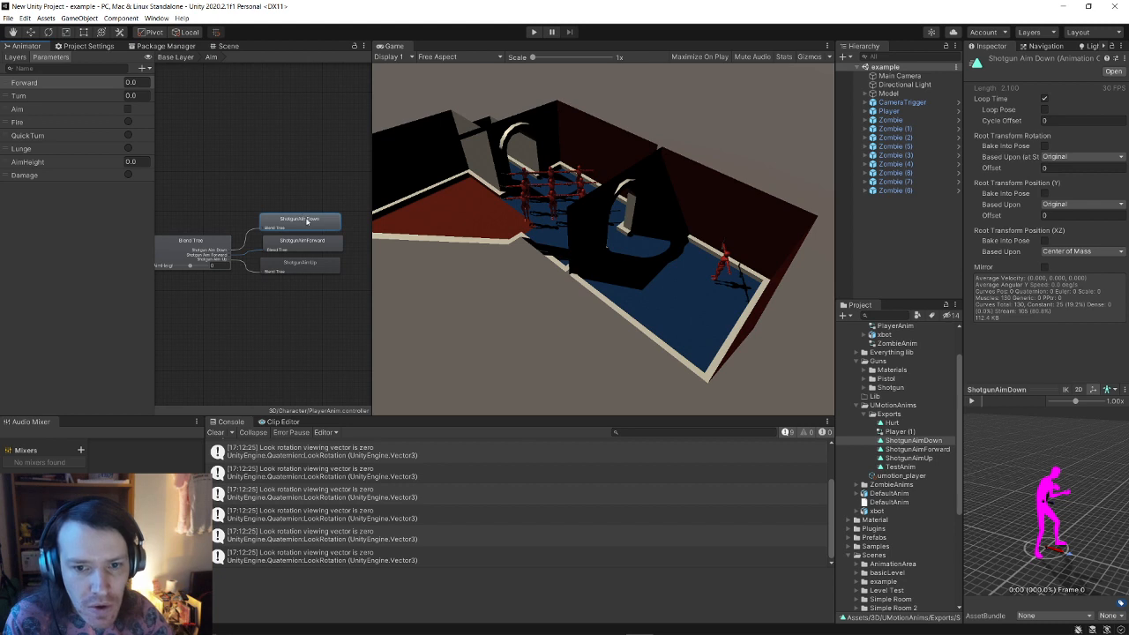
pyautogui.click(310, 242)
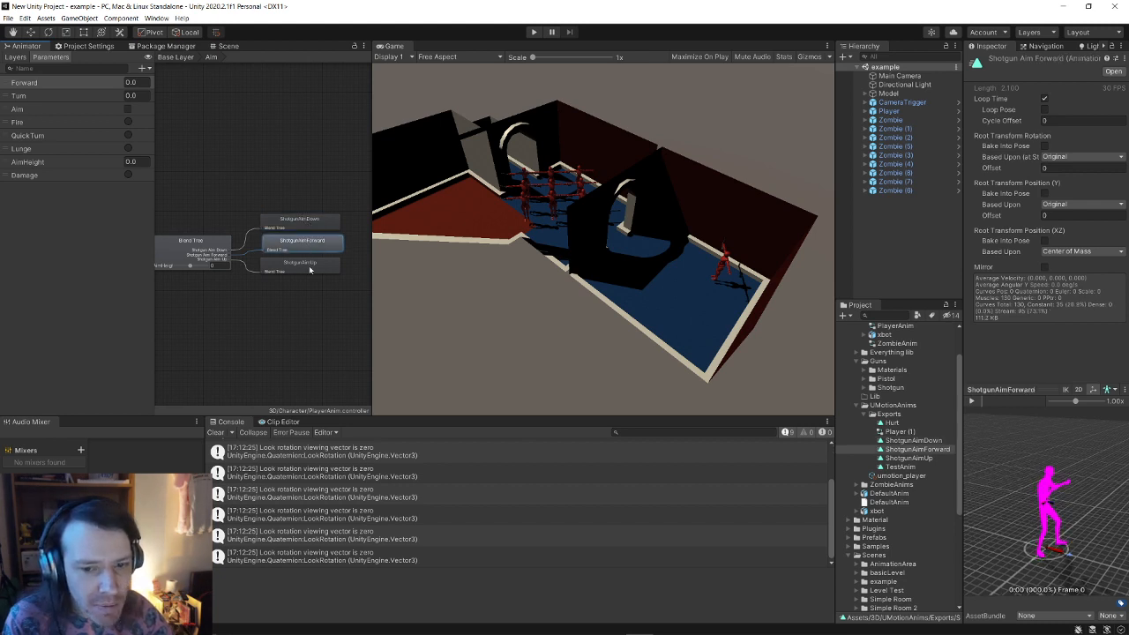
pyautogui.click(310, 270)
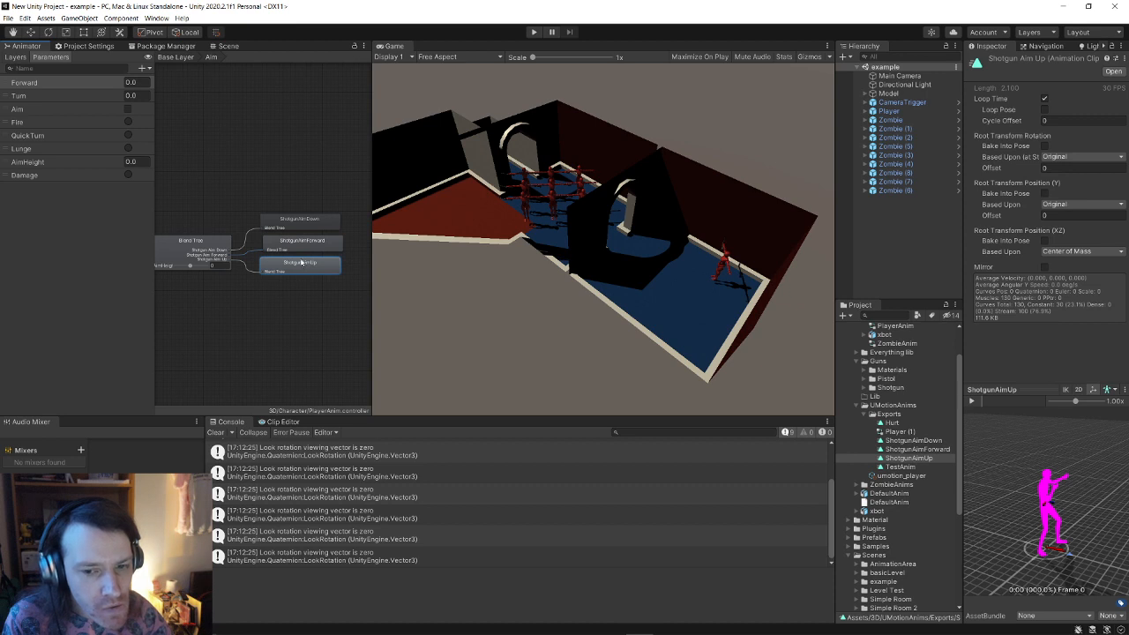
# Step: Inspect the blend tree's AimHeight parameter and thresholds -1, 0, 1, then return to the Scene view
pyautogui.click(248, 205)
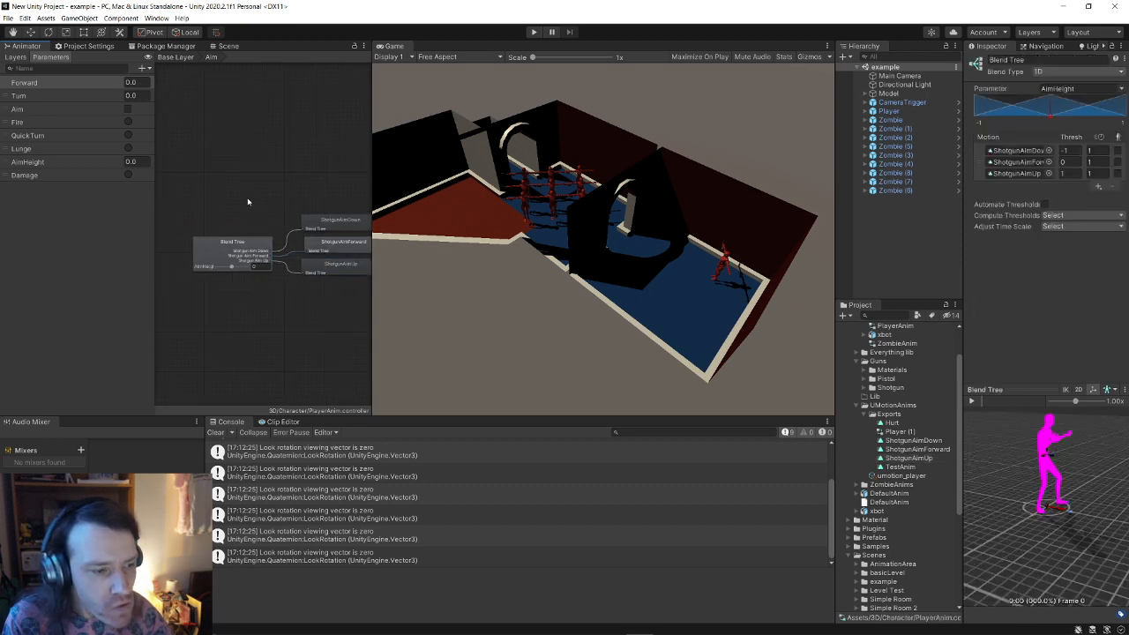
pyautogui.click(238, 247)
pyautogui.click(287, 194)
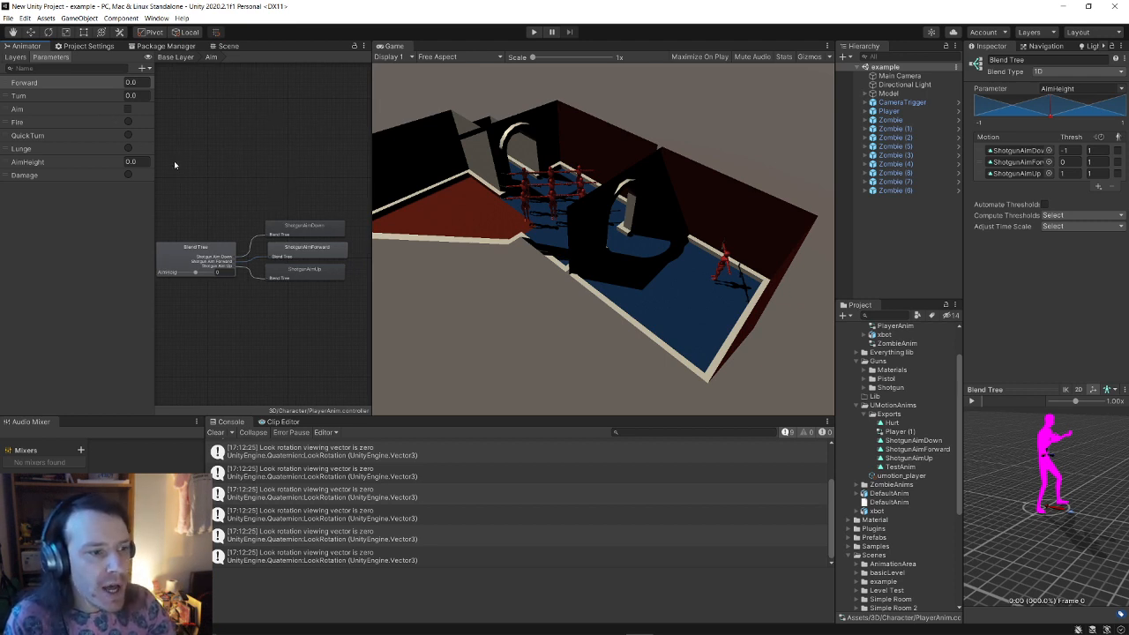
pyautogui.moveTo(211, 161); pyautogui.dragTo(234, 155, button='middle')
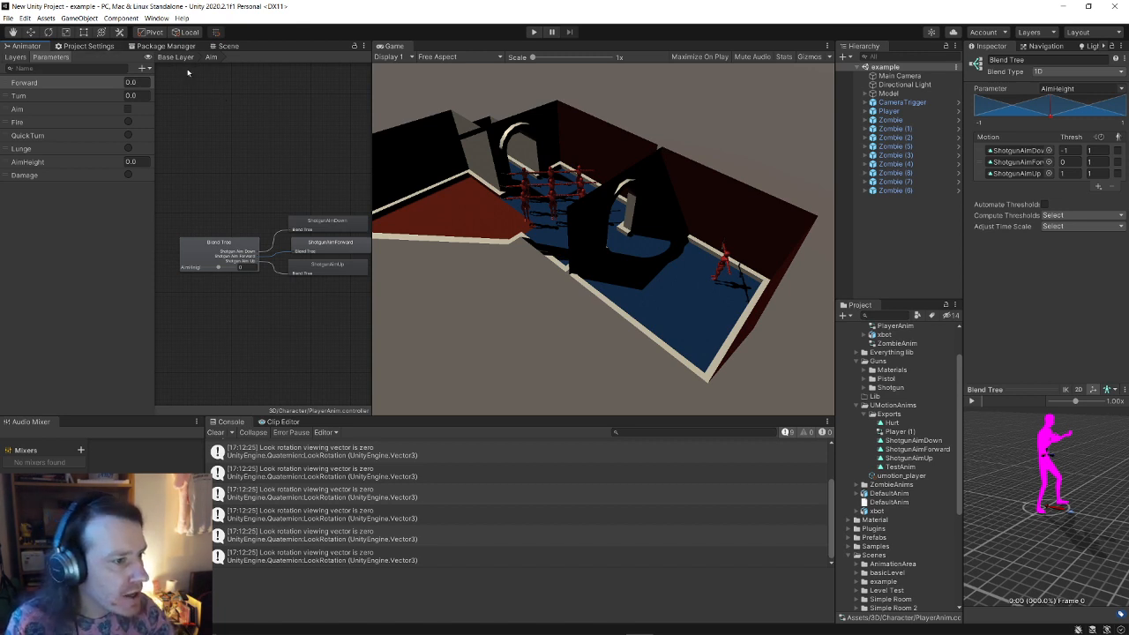
pyautogui.click(229, 45)
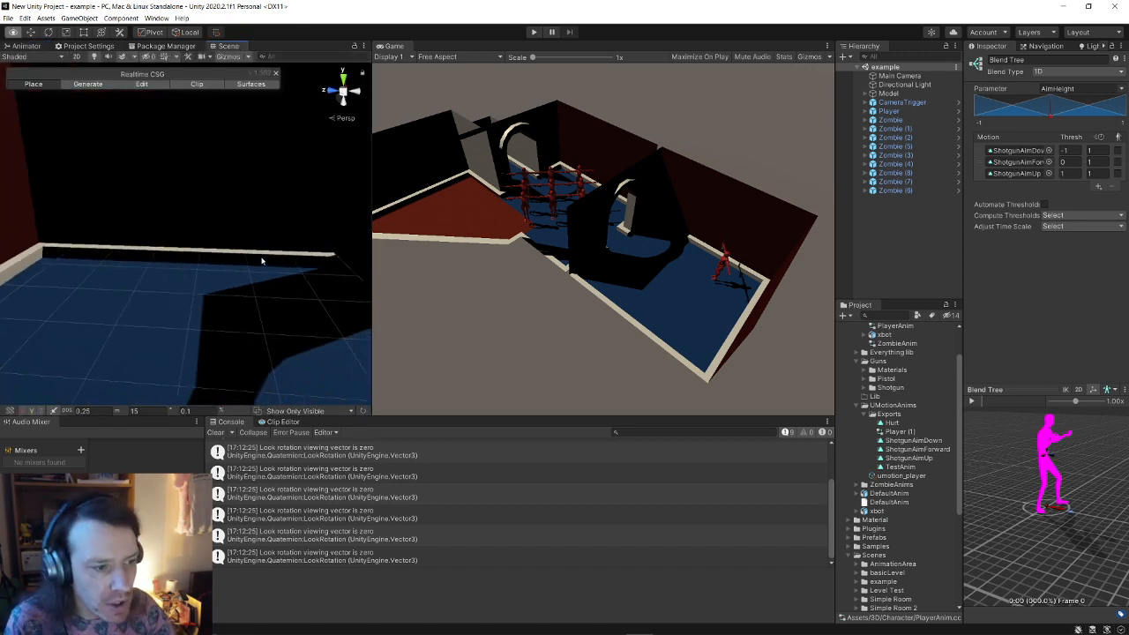
pyautogui.press('s')
pyautogui.moveTo(262, 261); pyautogui.dragTo(194, 262, button='right')
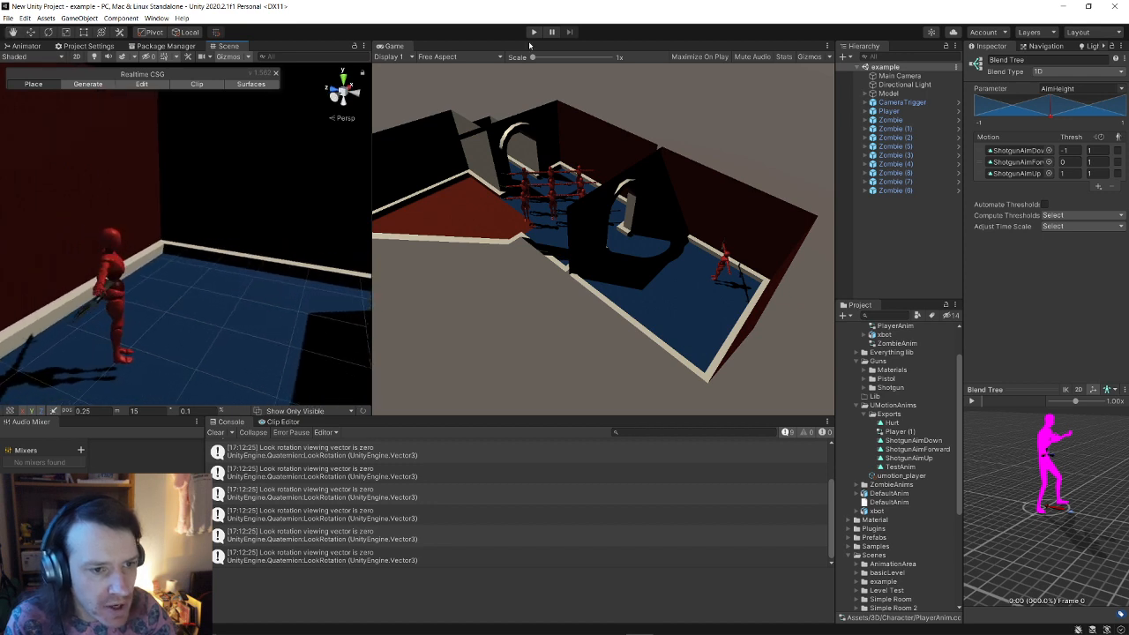
pyautogui.click(533, 32)
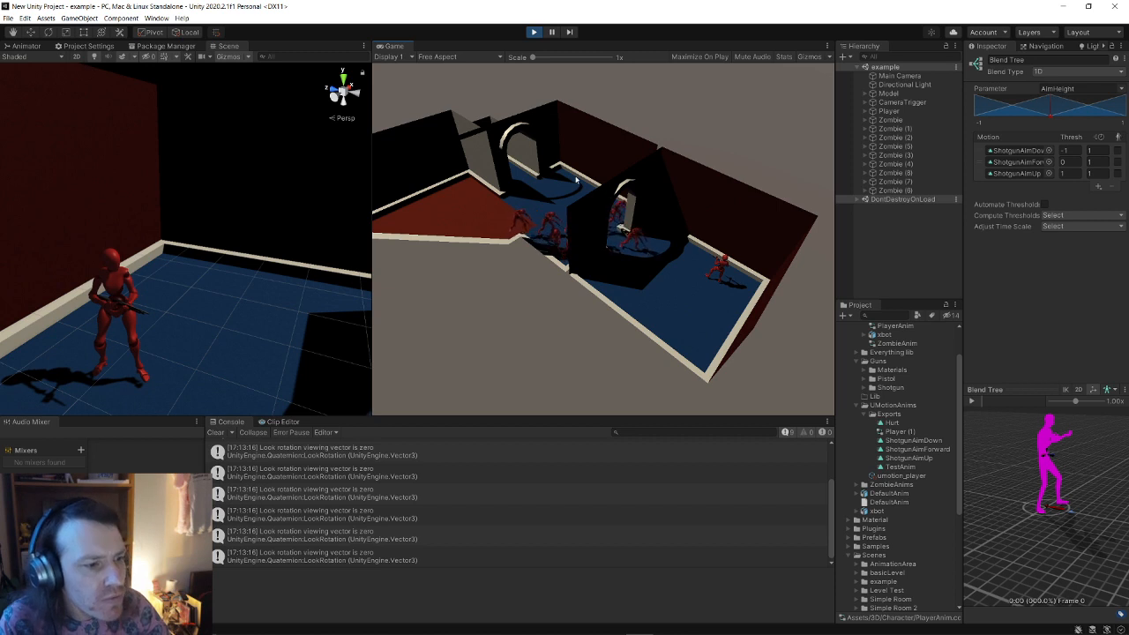
pyautogui.moveTo(212, 318)
pyautogui.mouseDown(button='right')
pyautogui.moveTo(161, 336)
pyautogui.moveTo(226, 307)
pyautogui.mouseUp(button='right')
pyautogui.press('w')
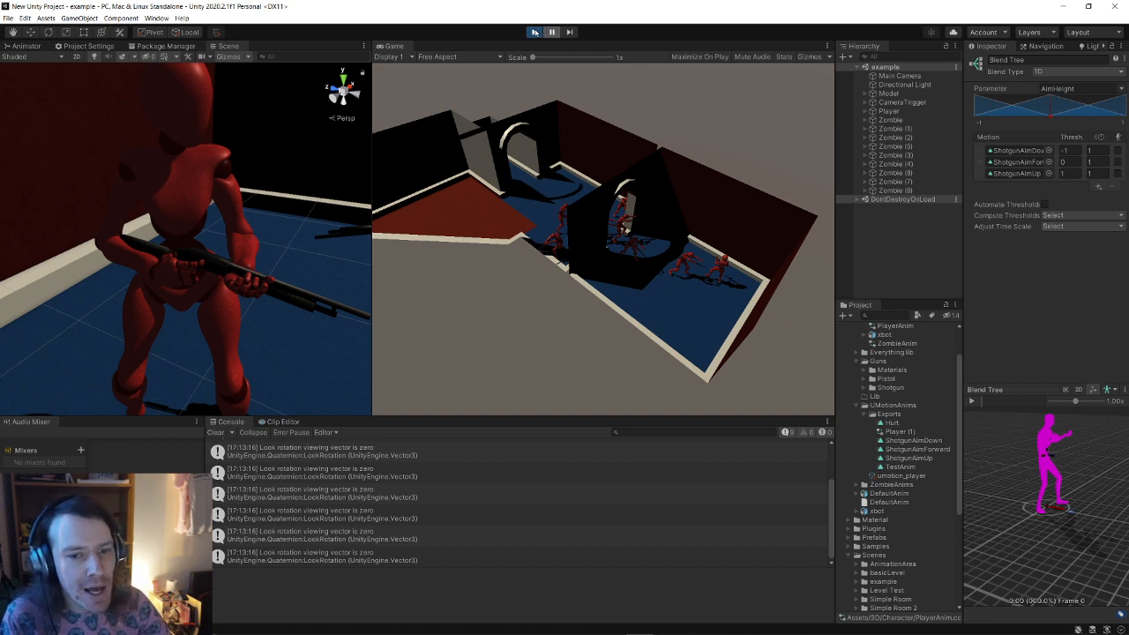
pyautogui.click(533, 33)
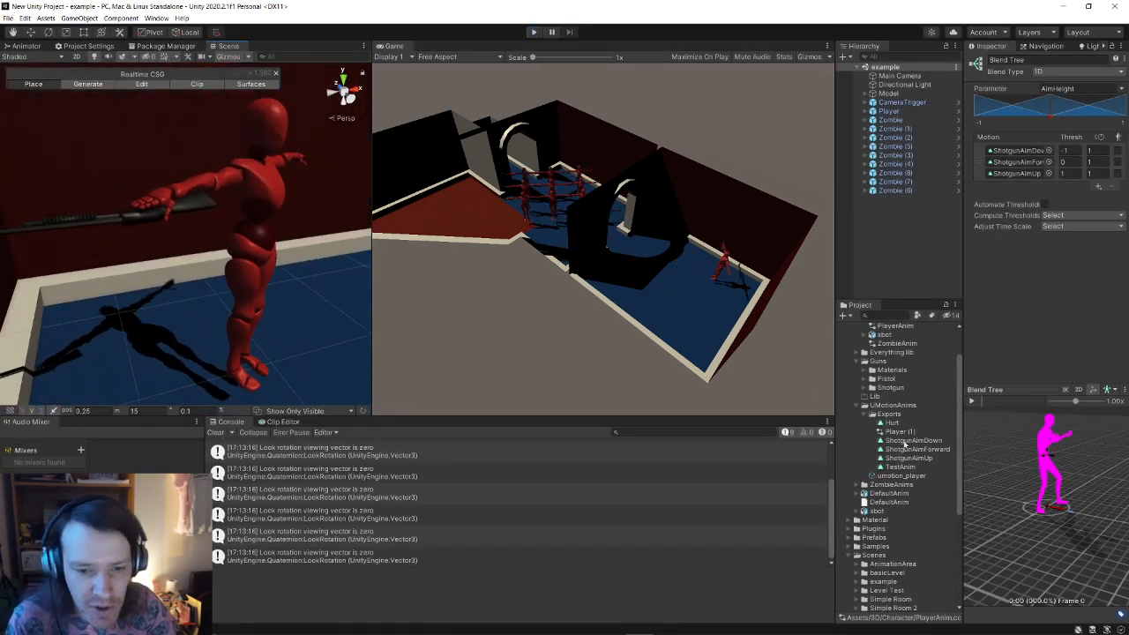
# Step: Open the AnimationArea scene from the Project panel
pyautogui.scroll(3, 894, 434)
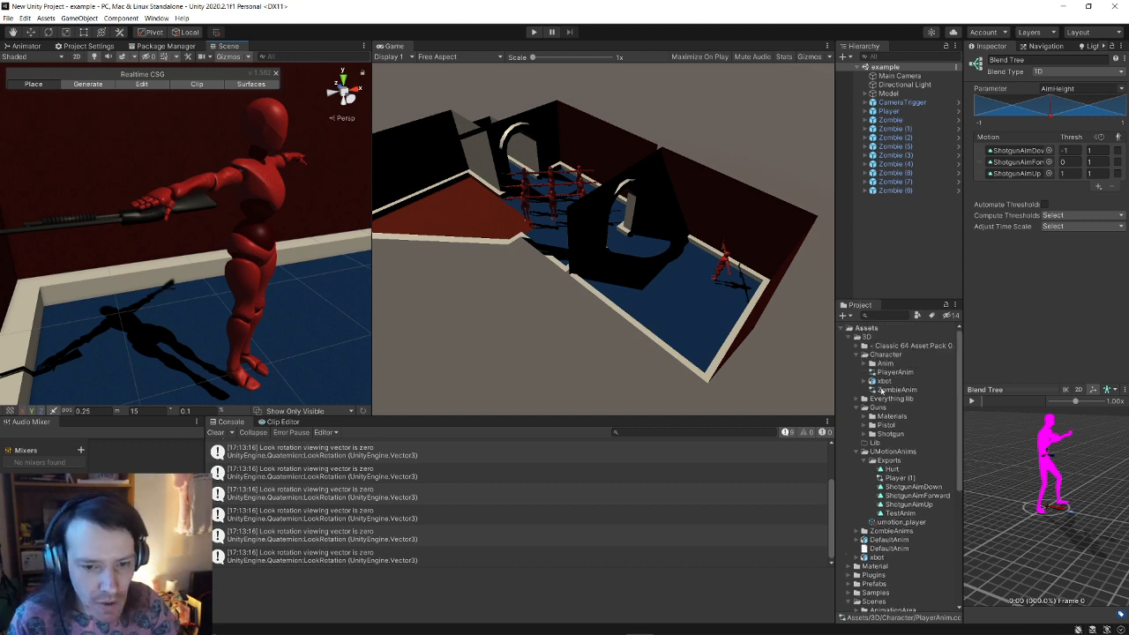
pyautogui.scroll(-10, 880, 390)
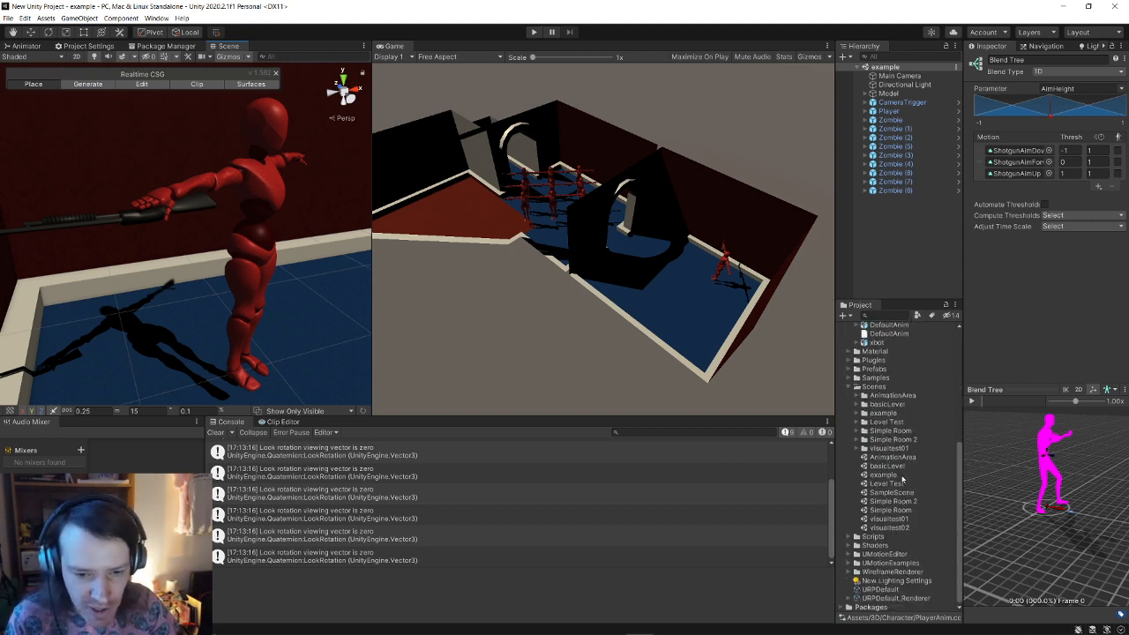
pyautogui.click(893, 457)
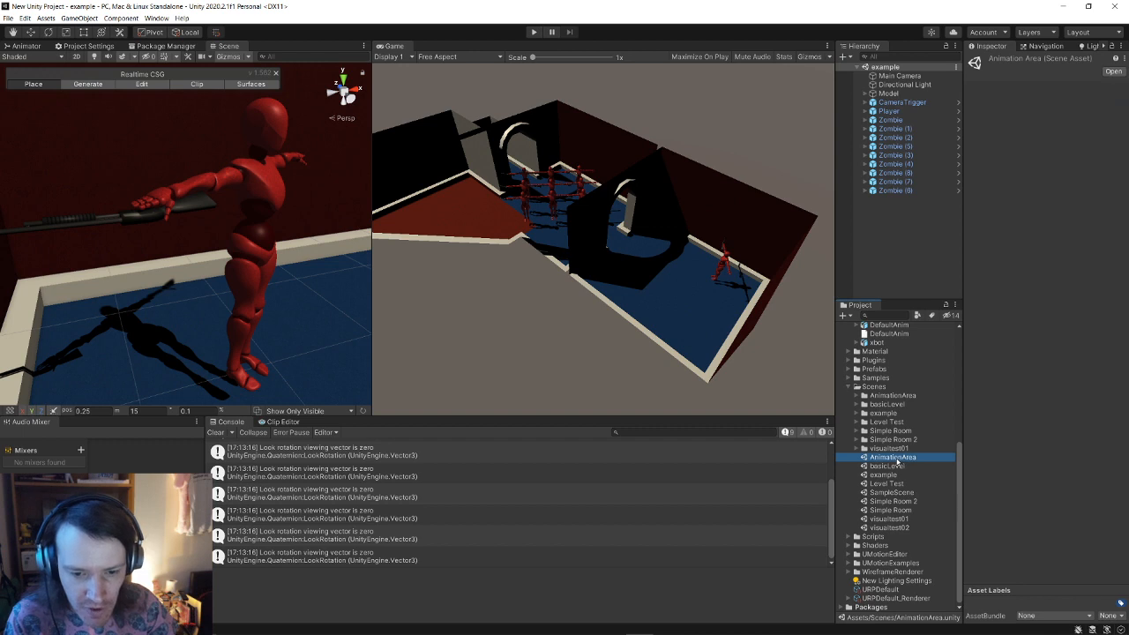
pyautogui.doubleClick(893, 457)
# Step: Frame the T-posed Player and fly the camera around its hand holding the shotgun
pyautogui.click(908, 94)
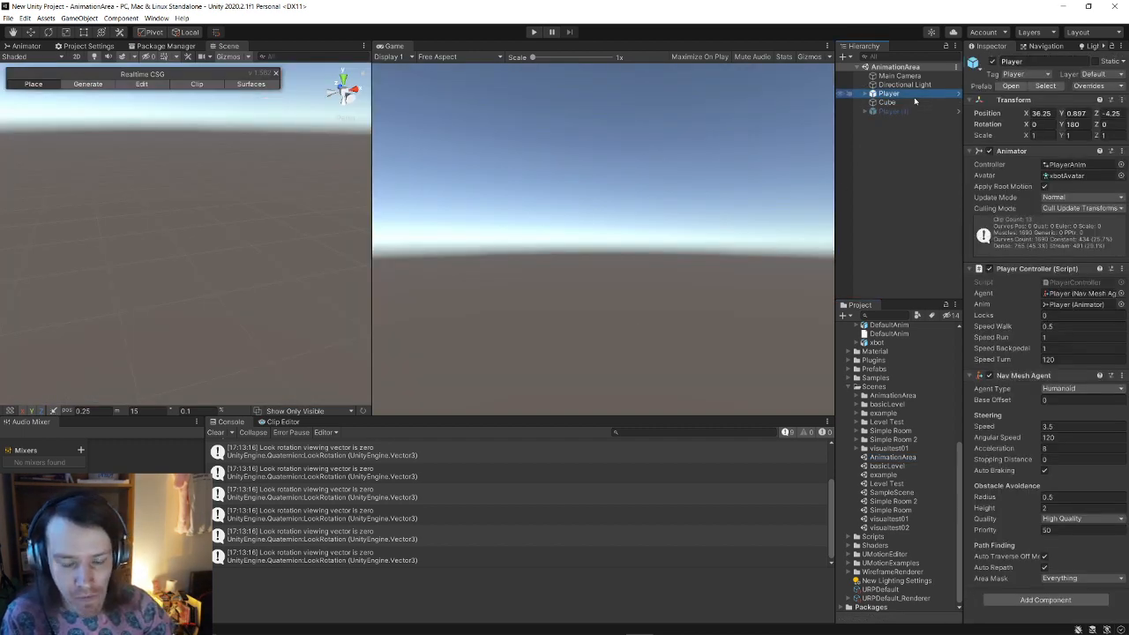
pyautogui.doubleClick(914, 96)
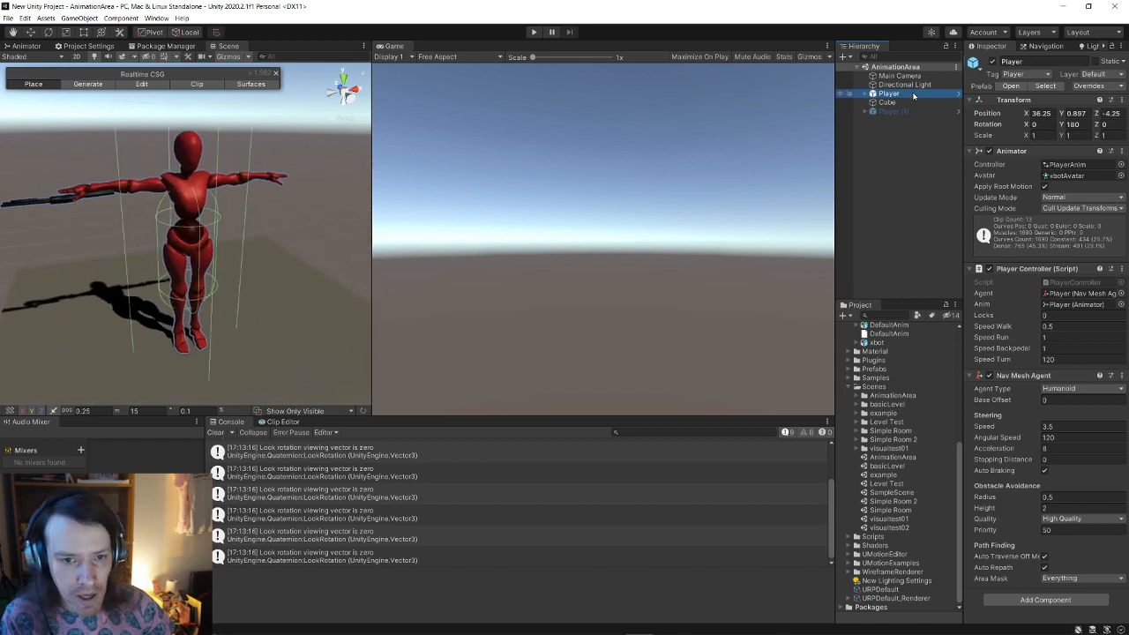
pyautogui.moveTo(163, 213); pyautogui.dragTo(239, 185, button='right')
pyautogui.press('w')
pyautogui.press('w')
pyautogui.press('a')
pyautogui.press('s')
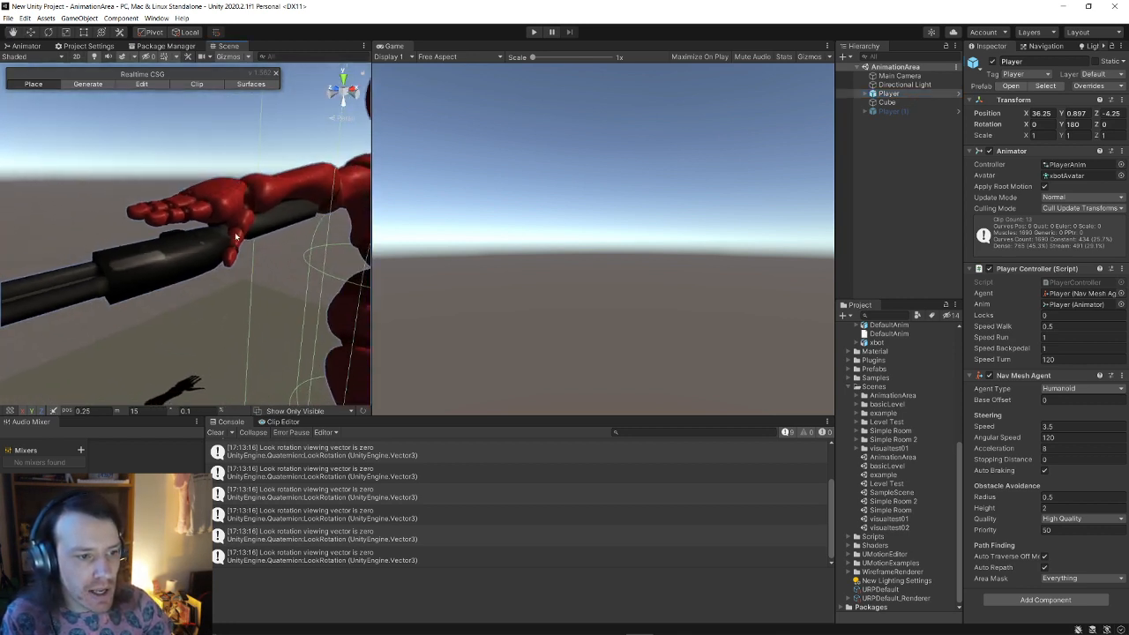
pyautogui.moveTo(199, 263)
pyautogui.mouseDown(button='right')
pyautogui.moveTo(276, 266)
pyautogui.moveTo(196, 268)
pyautogui.mouseUp(button='right')
pyautogui.press('s')
pyautogui.press('w')
pyautogui.press('d')
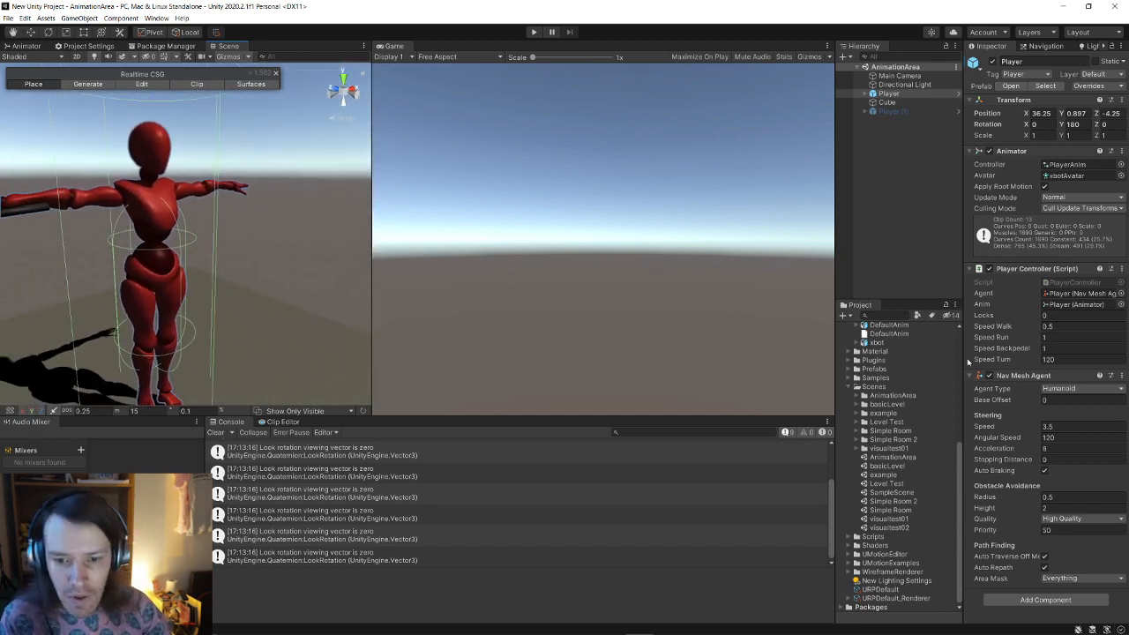
# Step: Check the Cube's context menu, reselect the Player, and scroll to the UMotionAnims Exports clips
pyautogui.click(887, 102)
pyautogui.rightClick(889, 102)
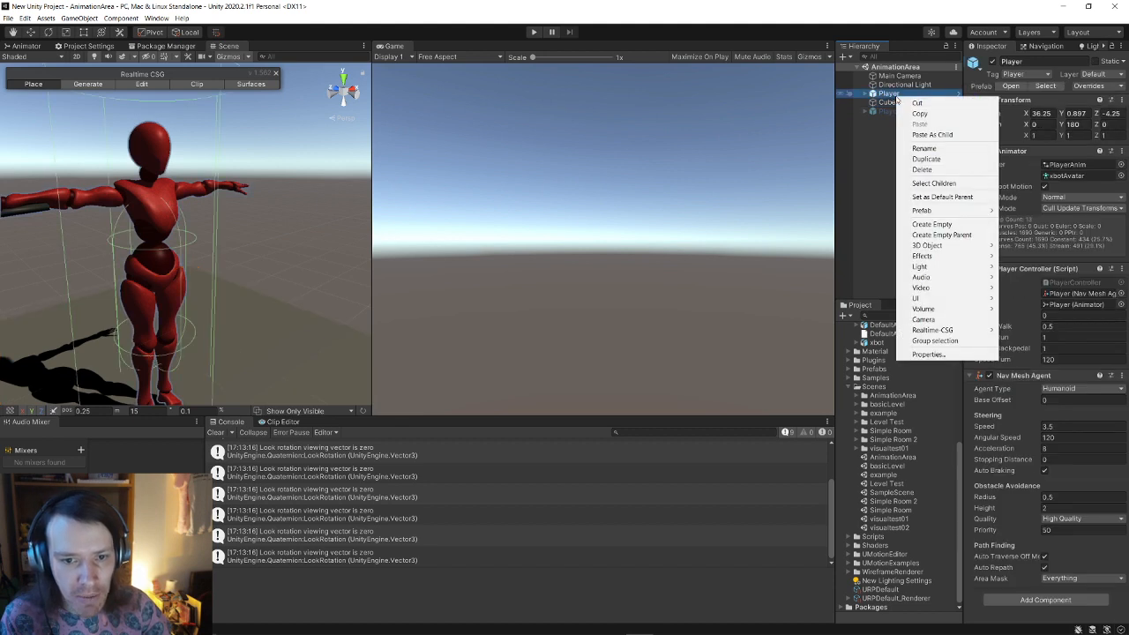
pyautogui.click(895, 86)
pyautogui.click(890, 93)
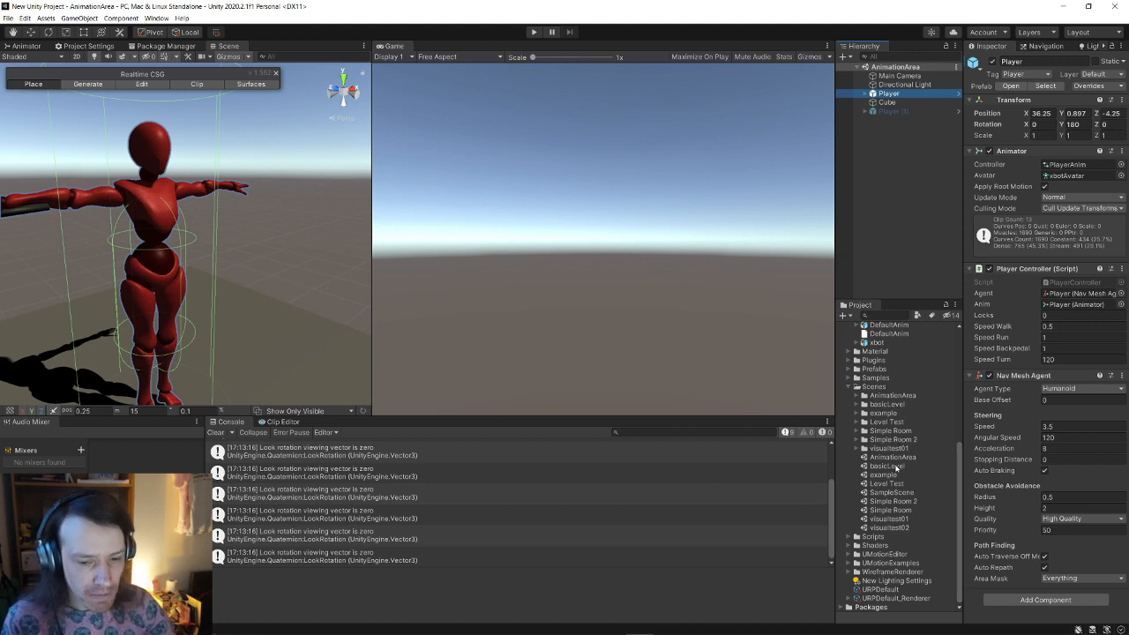
pyautogui.scroll(8, 892, 524)
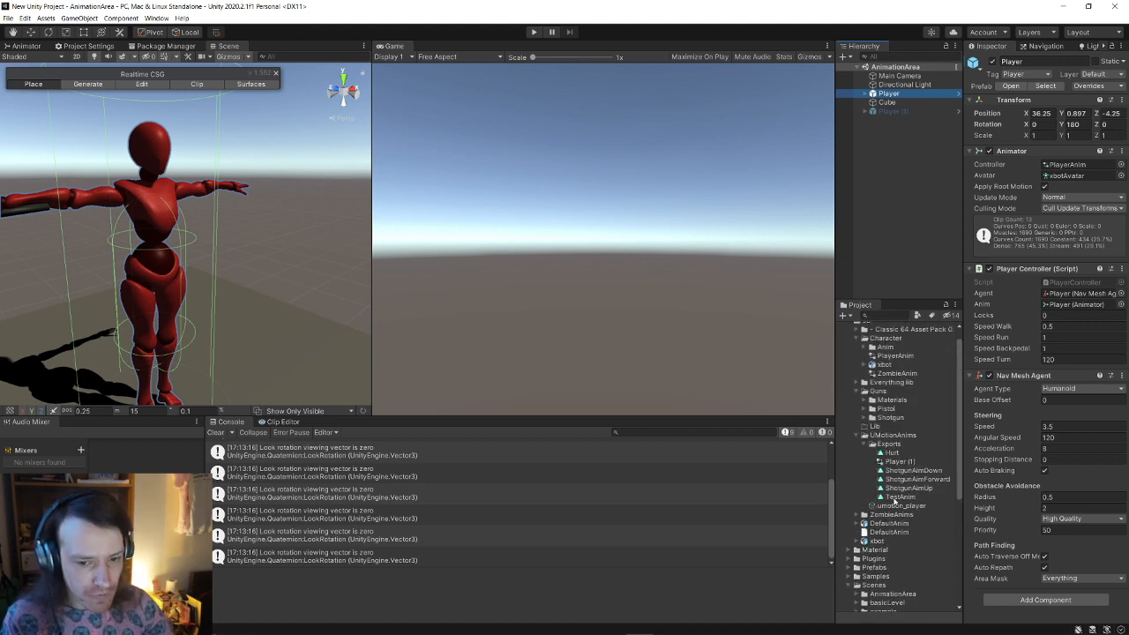
pyautogui.scroll(2, 894, 500)
pyautogui.scroll(-8, 894, 500)
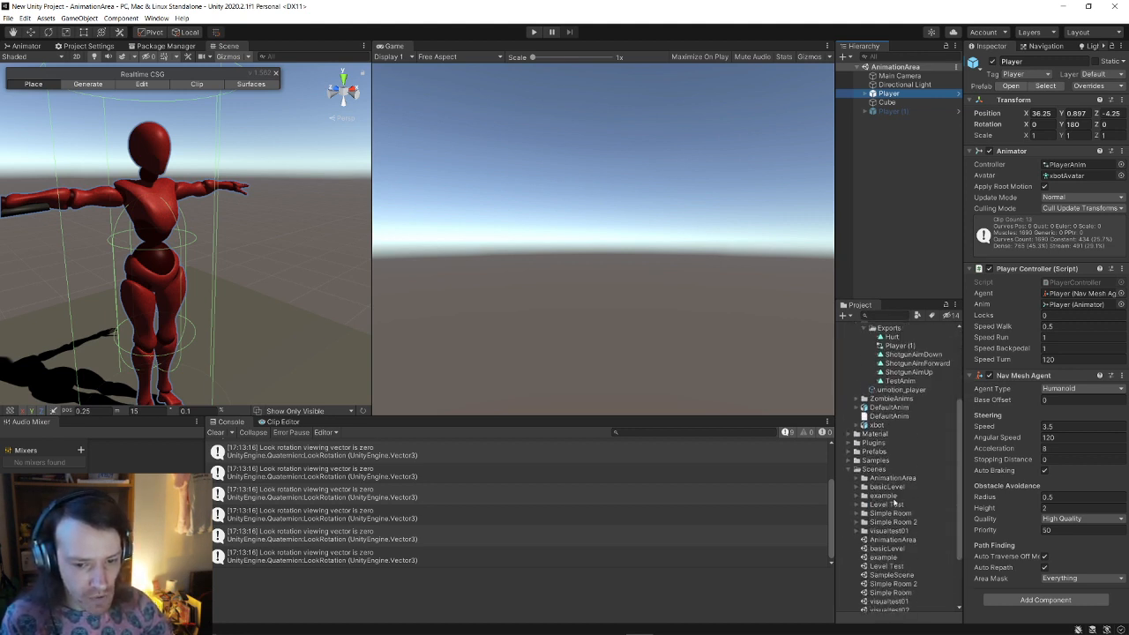
# Step: Open the example scene and duplicate the Player with Ctrl+D
pyautogui.doubleClick(899, 500)
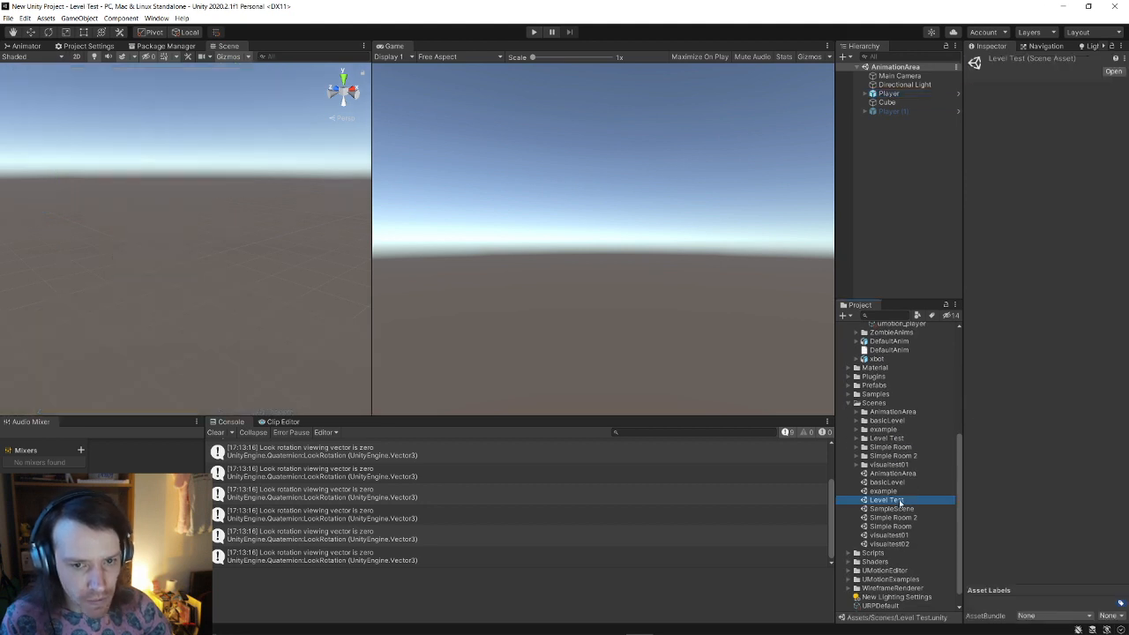
pyautogui.doubleClick(895, 492)
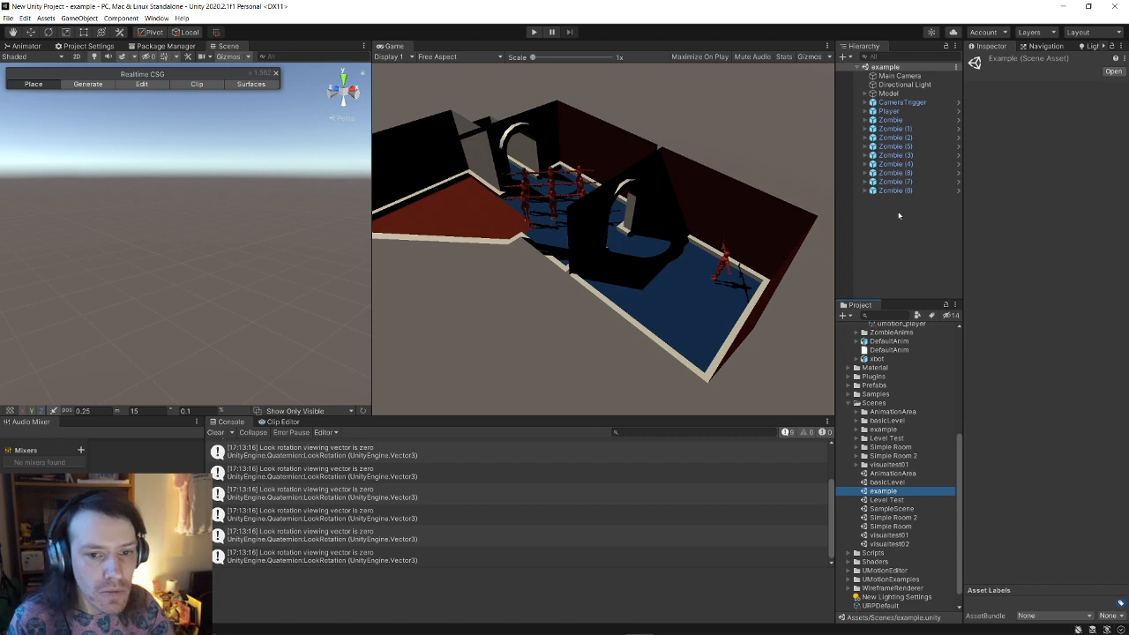
pyautogui.click(889, 111)
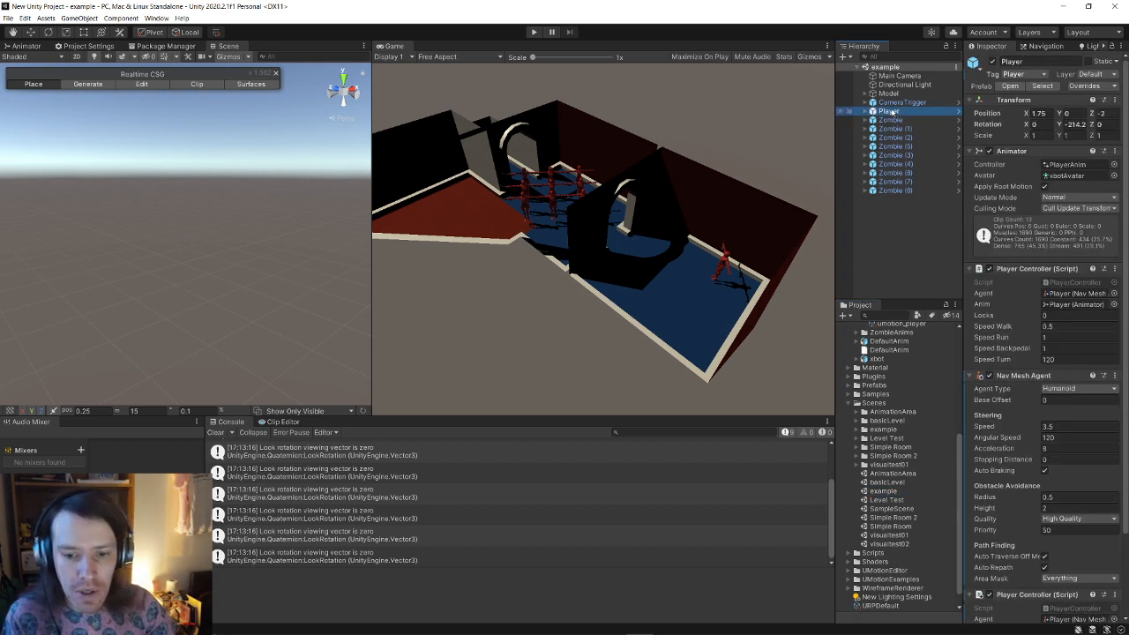
pyautogui.scroll(-3, 1073, 309)
pyautogui.hotkey('ctrl', 'd')
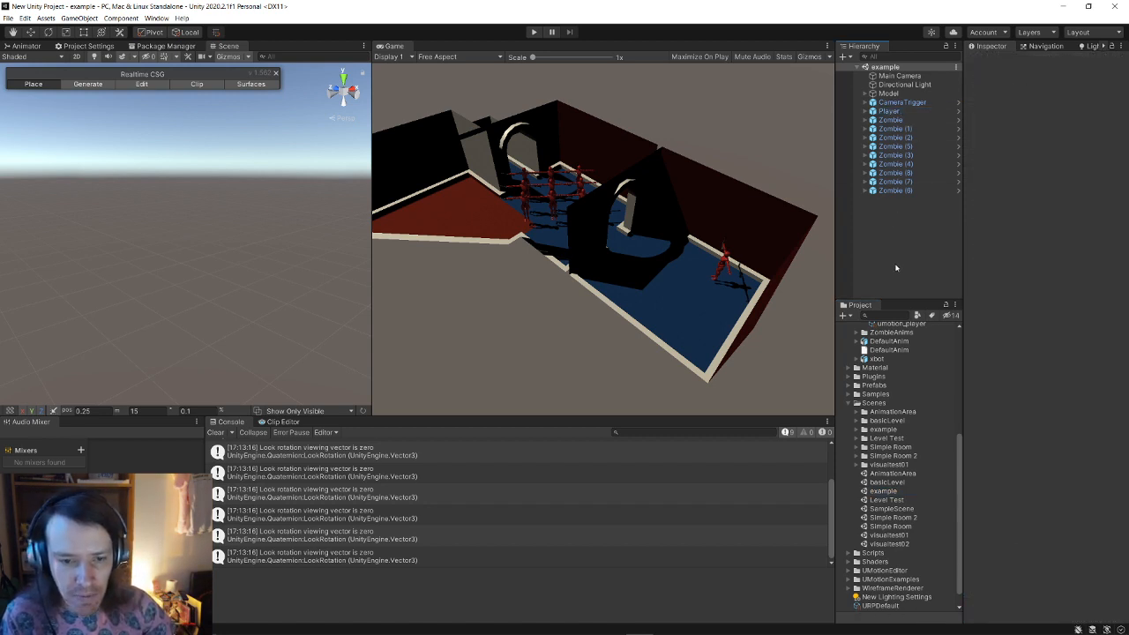
pyautogui.press('f')
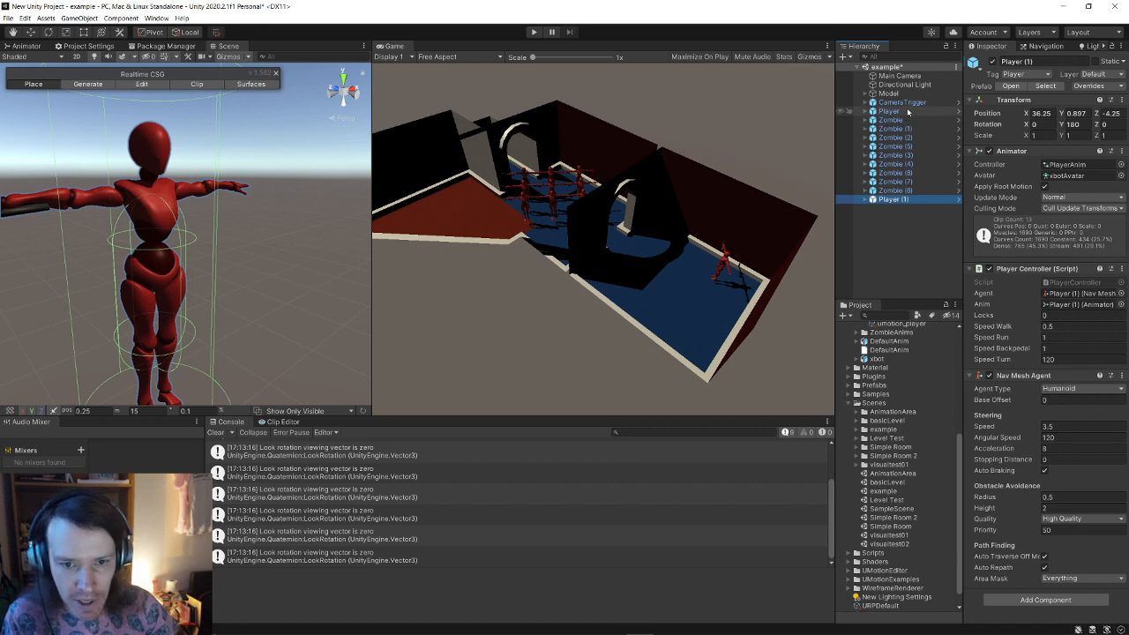
# Step: Compare the original Player with the new Player (1) copy in the Inspector
pyautogui.click(907, 110)
pyautogui.scroll(-3, 1069, 292)
pyautogui.click(896, 200)
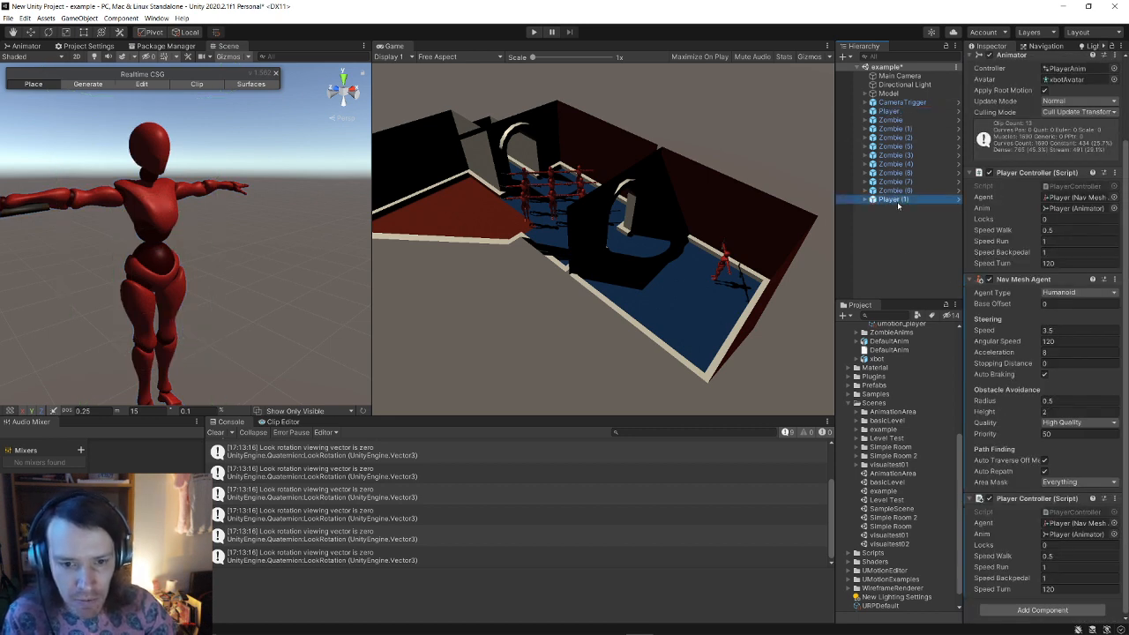
pyautogui.click(889, 111)
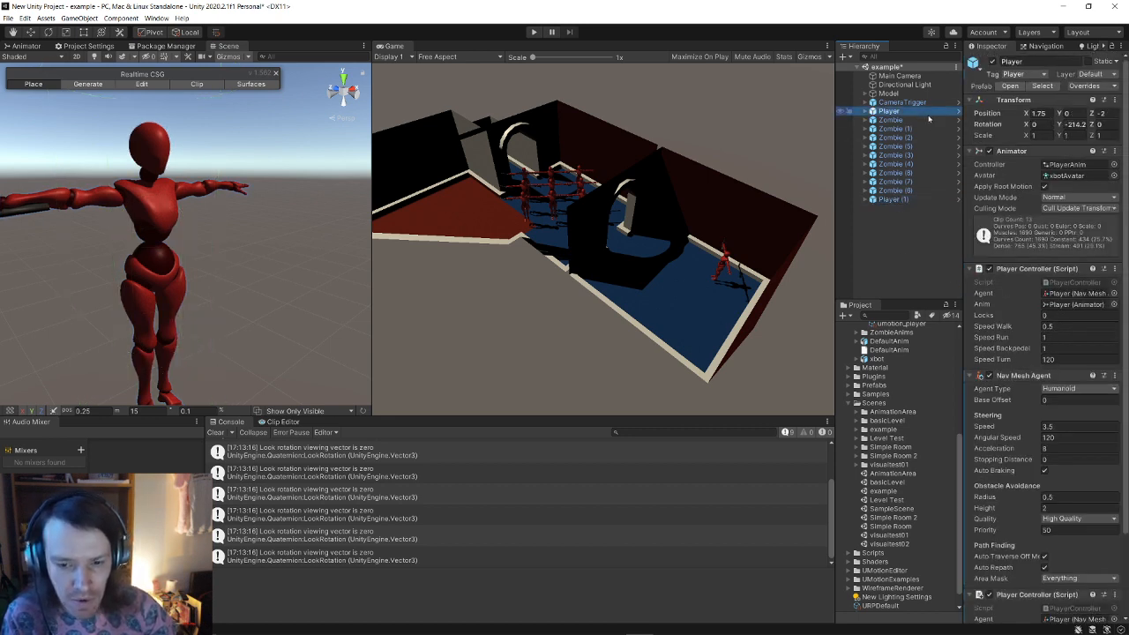
pyautogui.scroll(-3, 1069, 236)
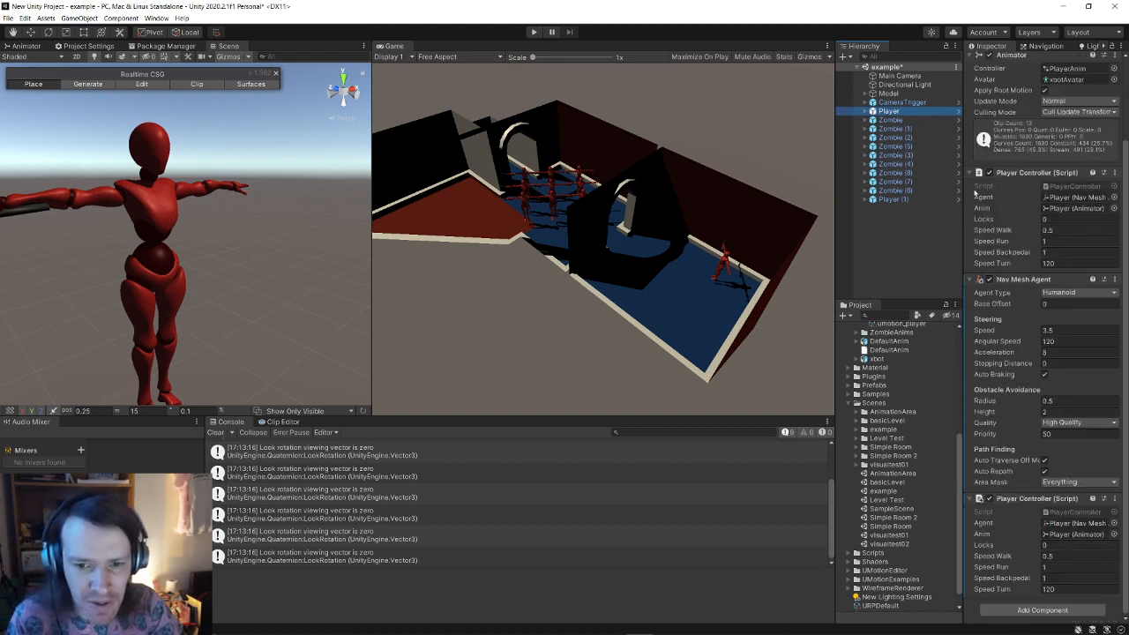
pyautogui.scroll(3, 964, 138)
# Step: Check the Transform component's actions, then delete the original Player from the Hierarchy
pyautogui.rightClick(917, 113)
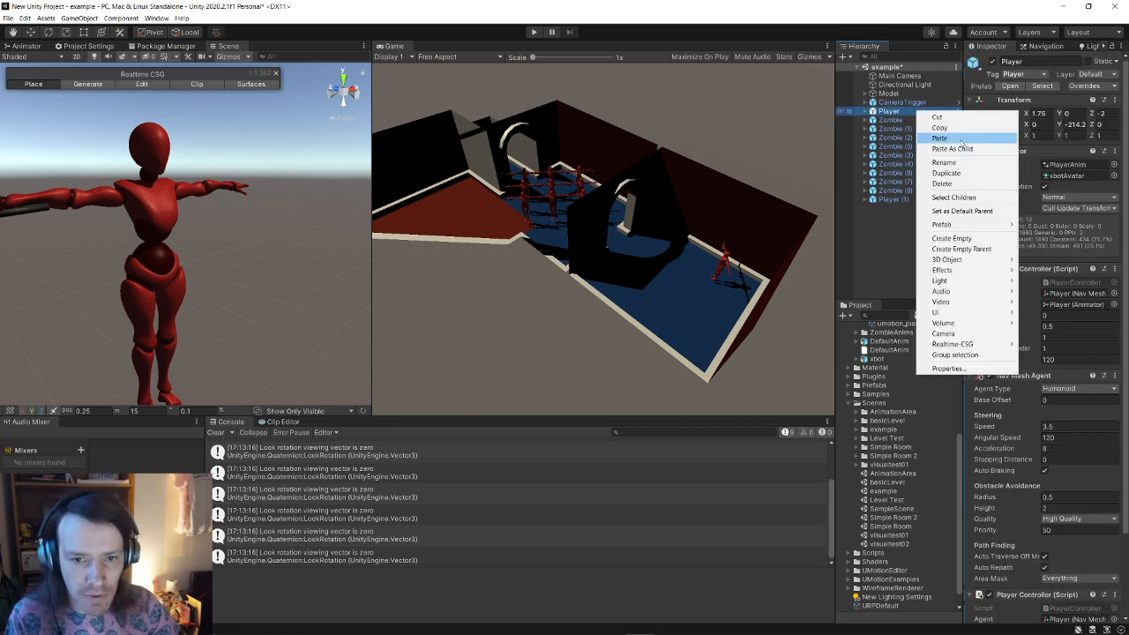
pyautogui.press('Escape')
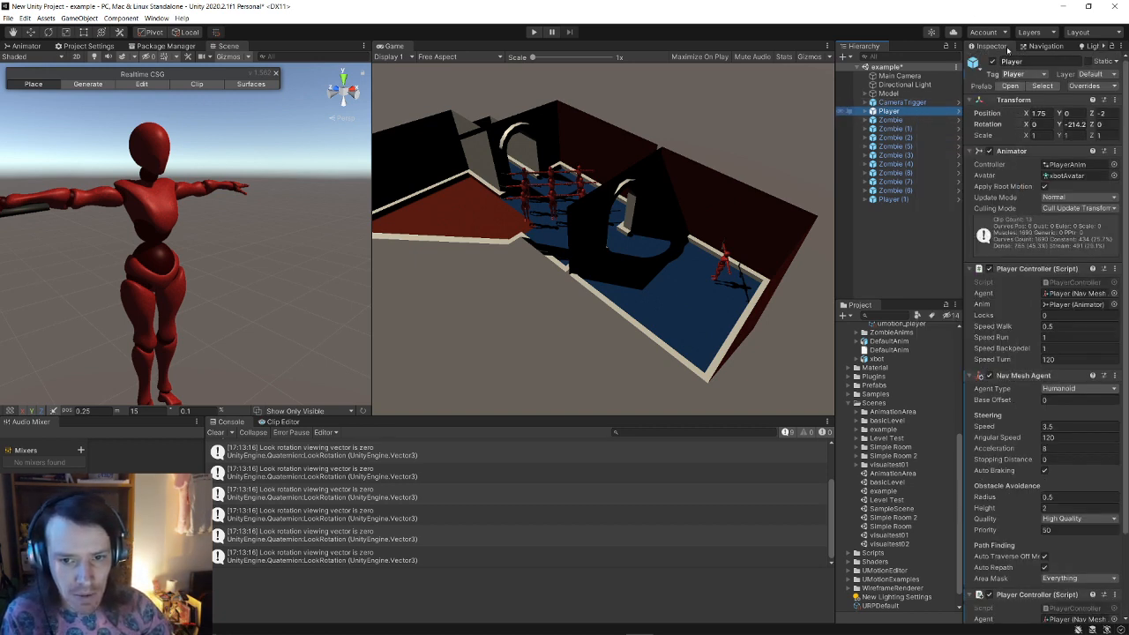
pyautogui.rightClick(1016, 101)
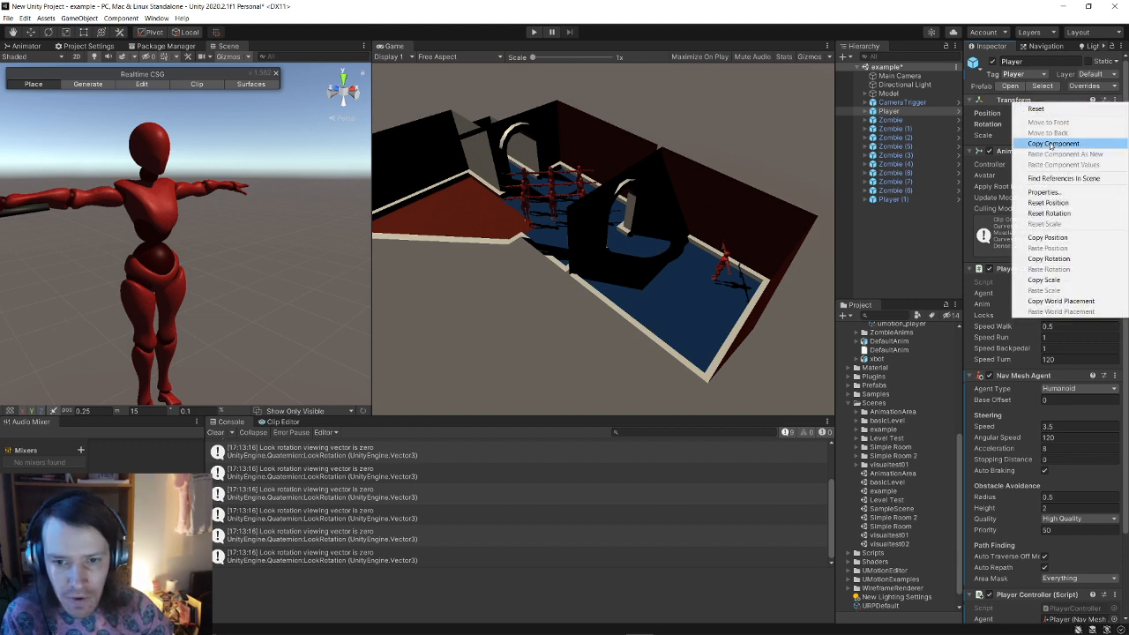
pyautogui.press('Escape')
pyautogui.rightClick(917, 111)
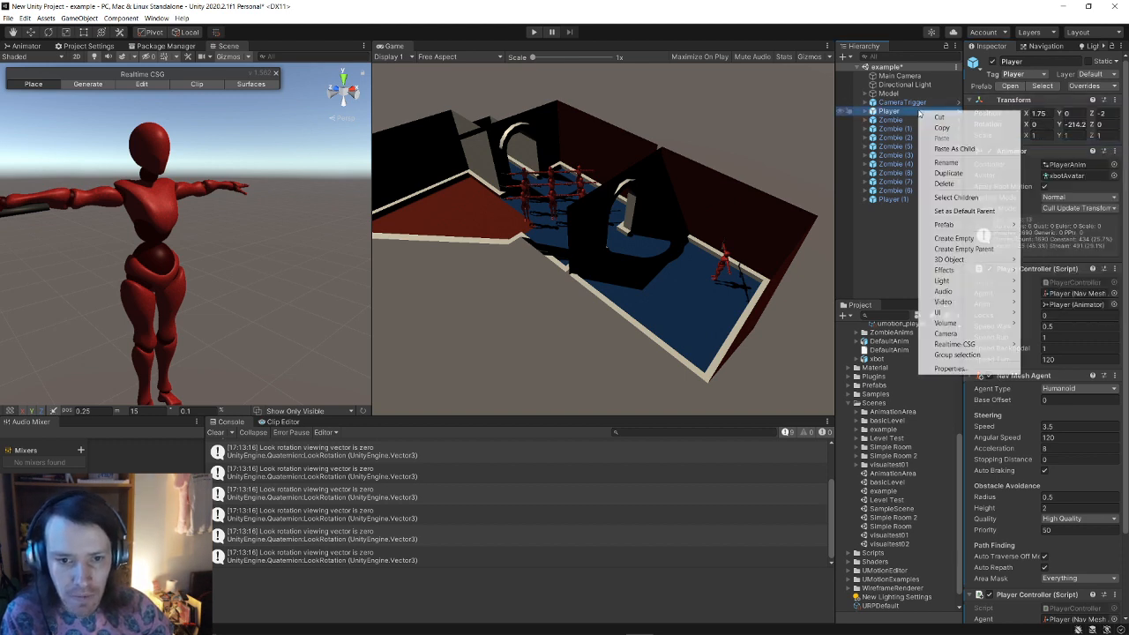
pyautogui.click(966, 183)
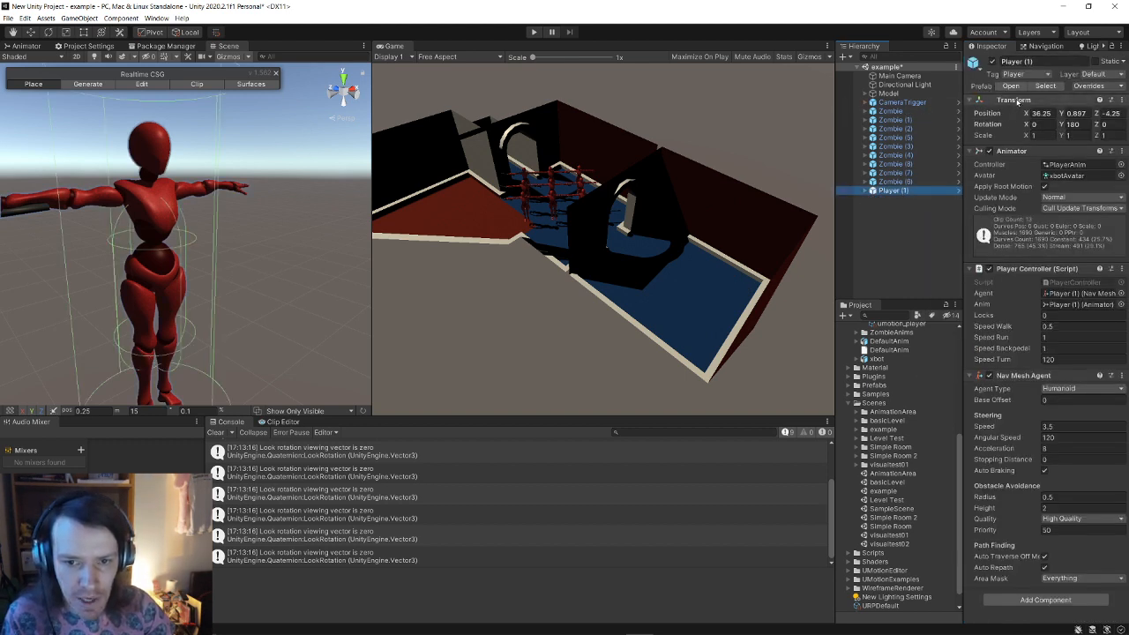
# Step: Paste the original Transform onto Player (1): position 1.75, 0, -2, Y rotation -214.2
pyautogui.rightClick(1016, 102)
pyautogui.click(1063, 167)
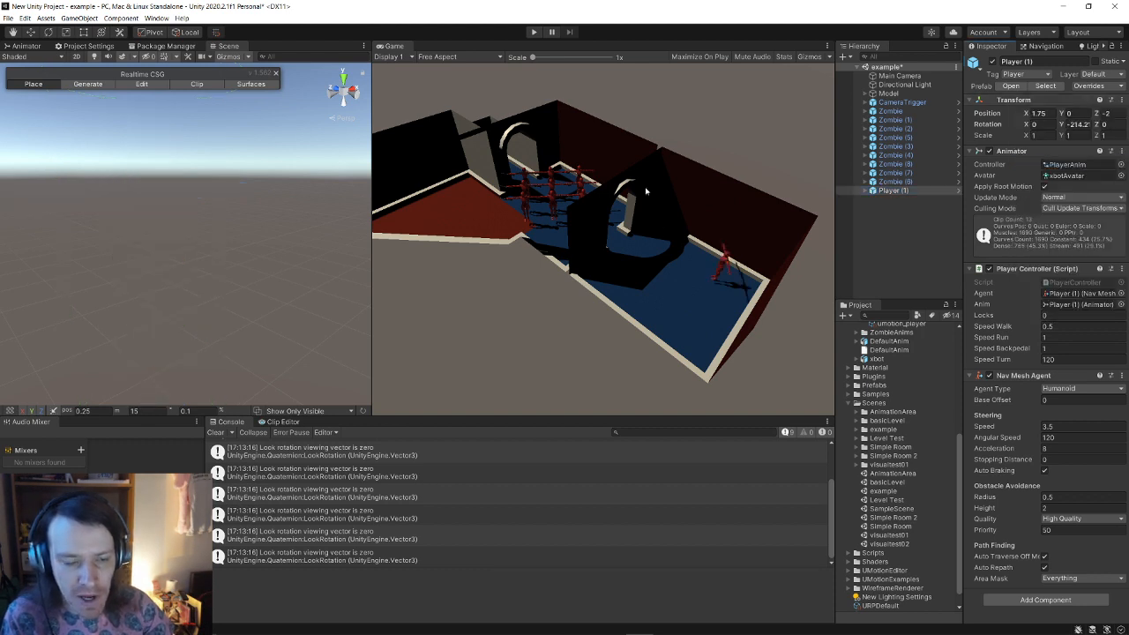
pyautogui.moveTo(304, 240); pyautogui.dragTo(1015, 252, button='right')
pyautogui.press('w')
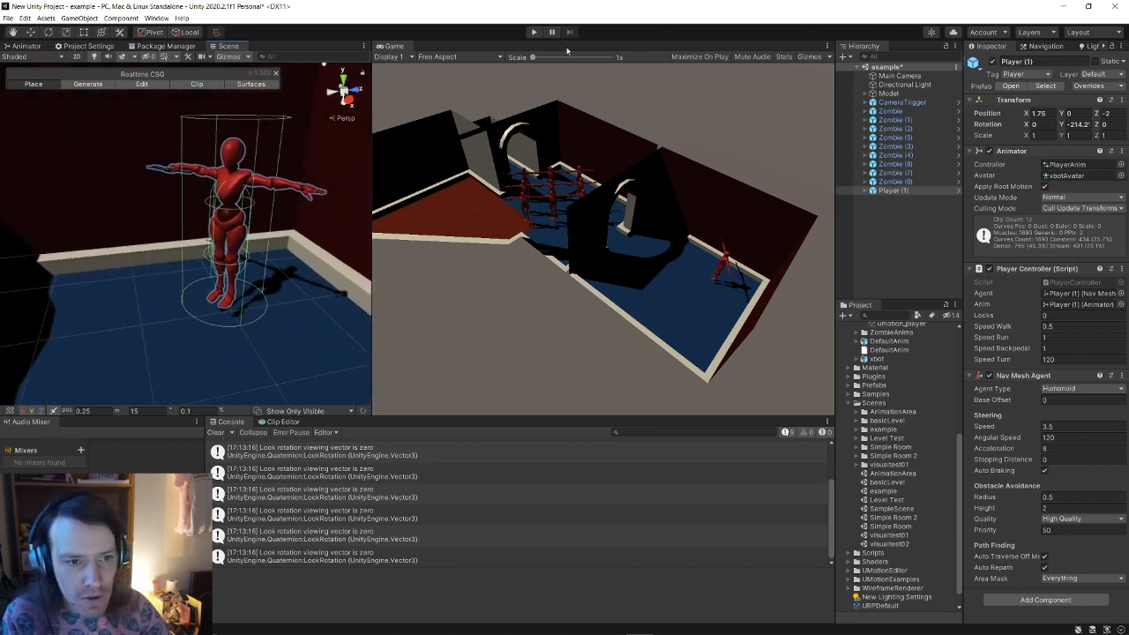
# Step: Play the arena, turning Player (1) left and right to aim at the zombies, then stop
pyautogui.click(533, 33)
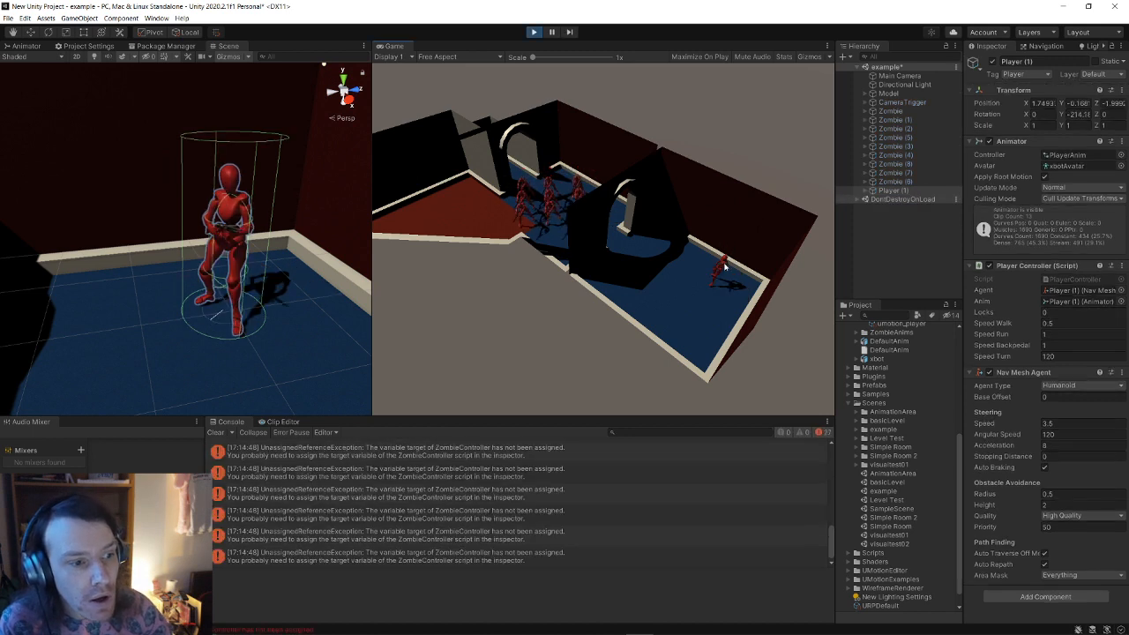
pyautogui.press('d')
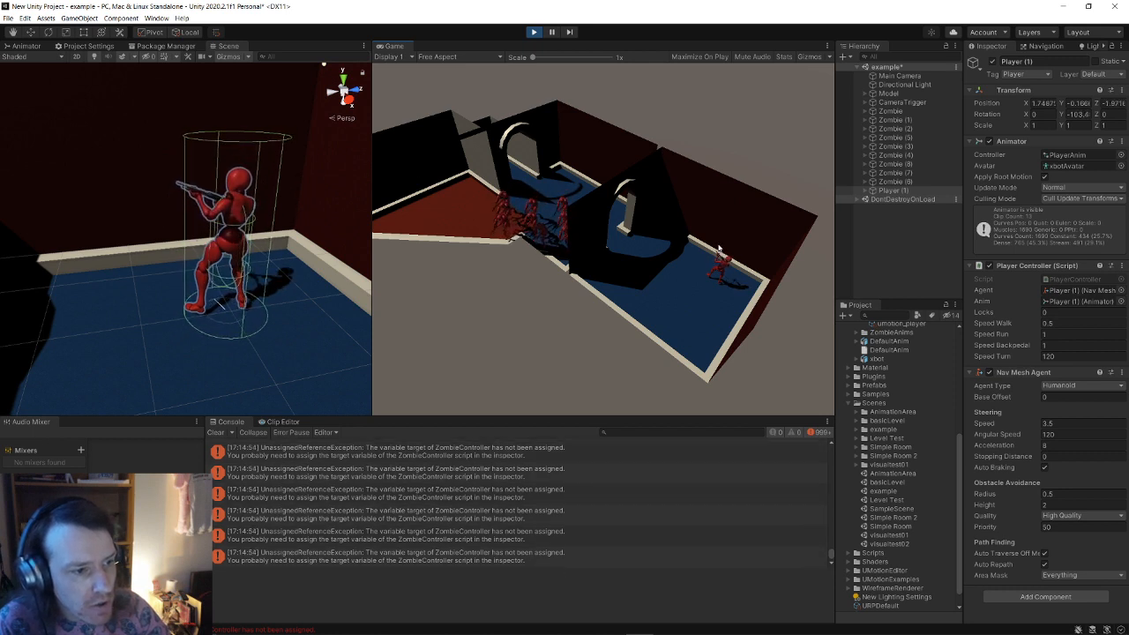
pyautogui.press('a')
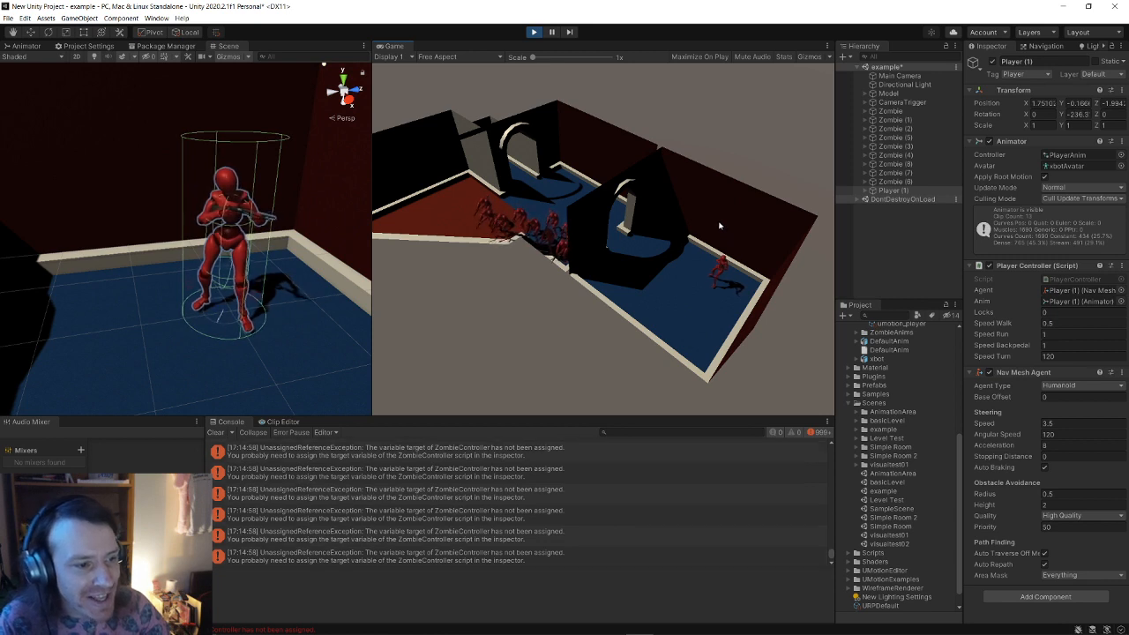
pyautogui.press('d')
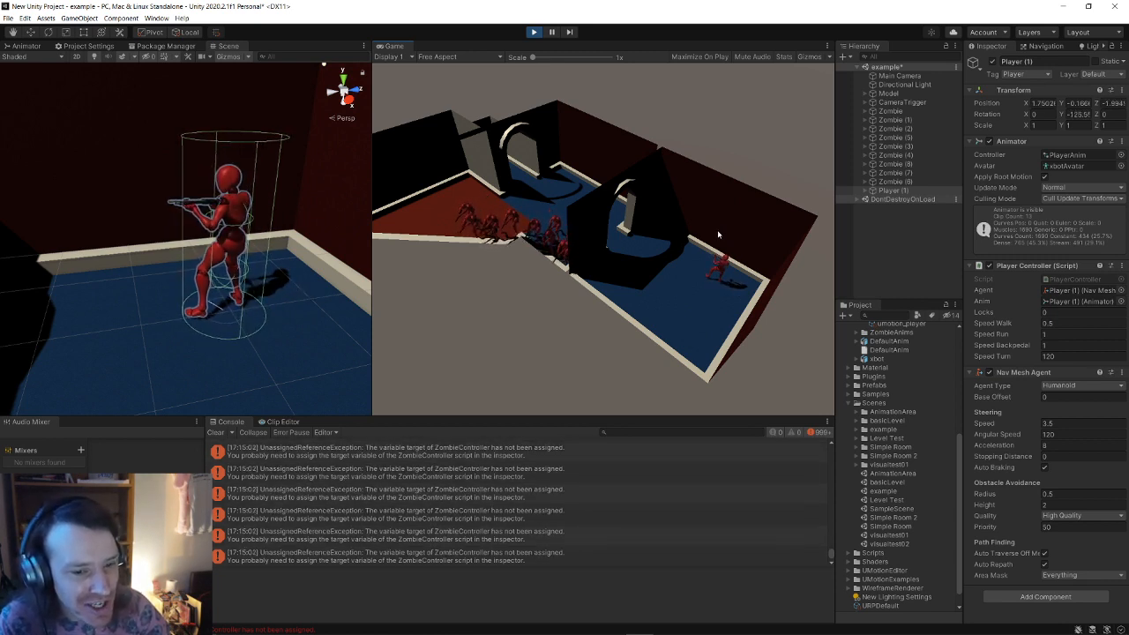
pyautogui.press('d')
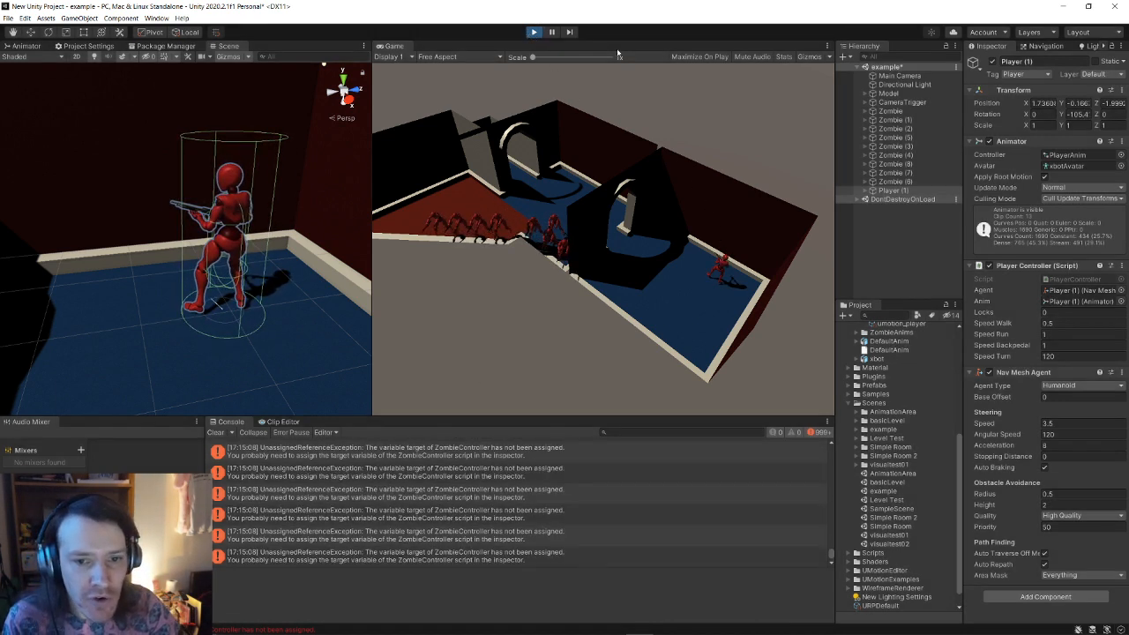
pyautogui.click(533, 32)
pyautogui.click(891, 111)
# Step: Set Player (1) as the Zombie Controller Target for Zombie through Zombie (8), and save the scene
pyautogui.keyDown('shift'); pyautogui.click(894, 182); pyautogui.keyUp('shift')
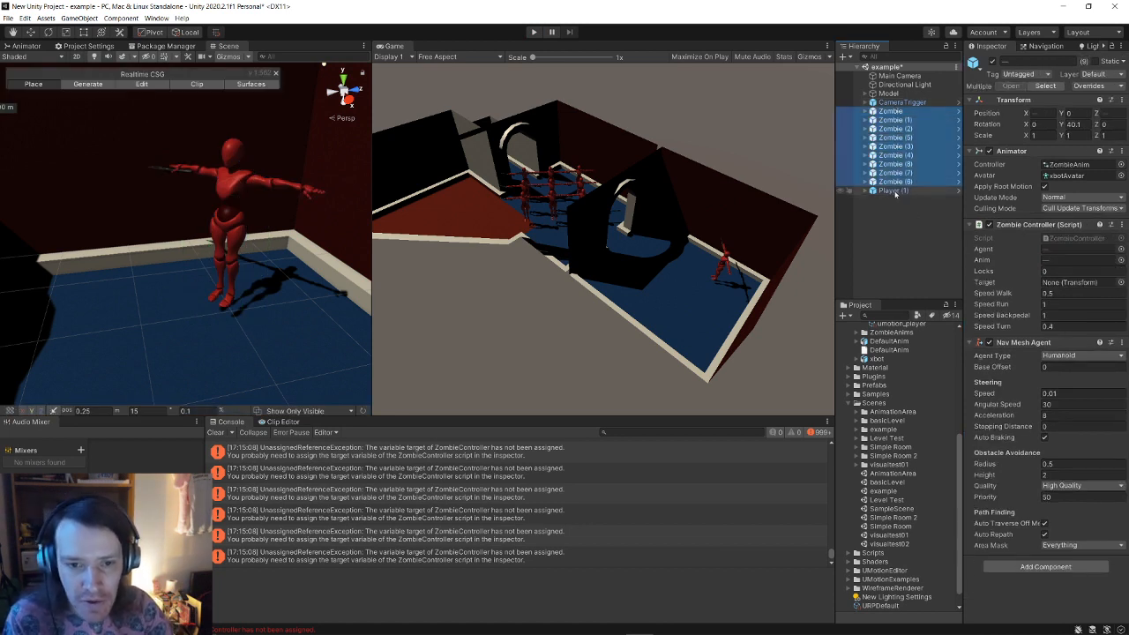
pyautogui.moveTo(893, 190); pyautogui.dragTo(1092, 283)
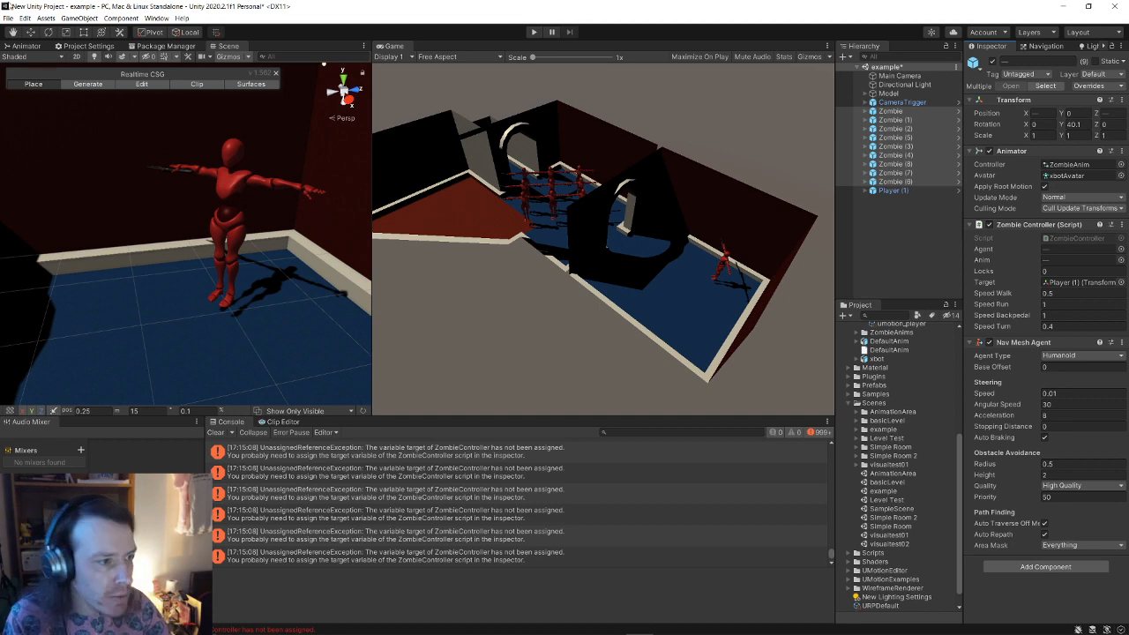
pyautogui.click(8, 18)
pyautogui.click(35, 75)
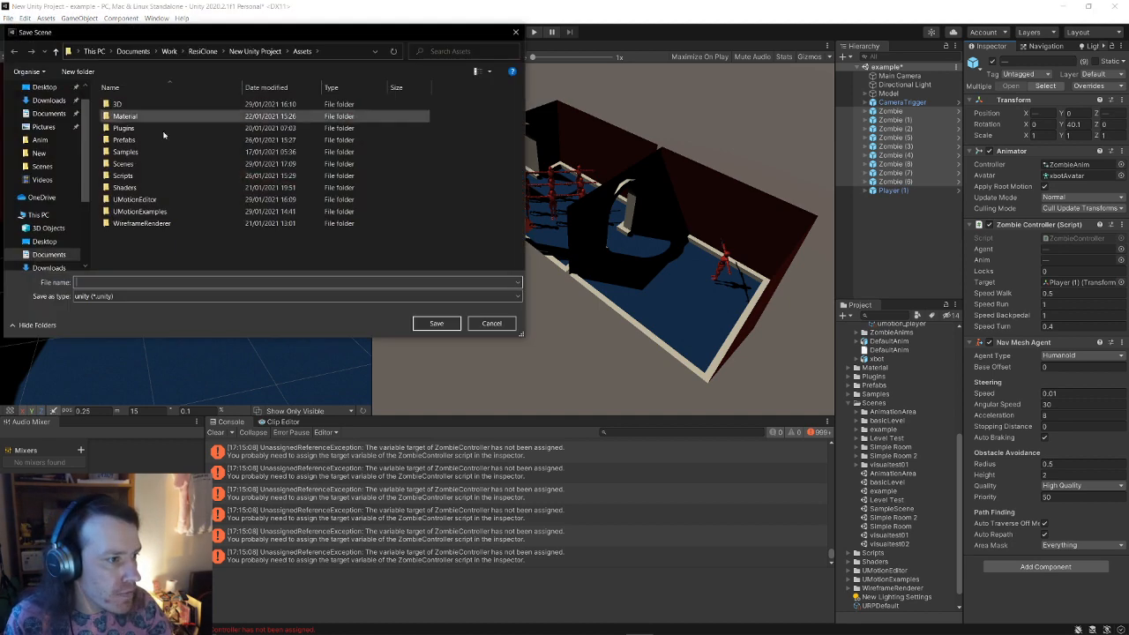
pyautogui.click(492, 325)
pyautogui.click(8, 18)
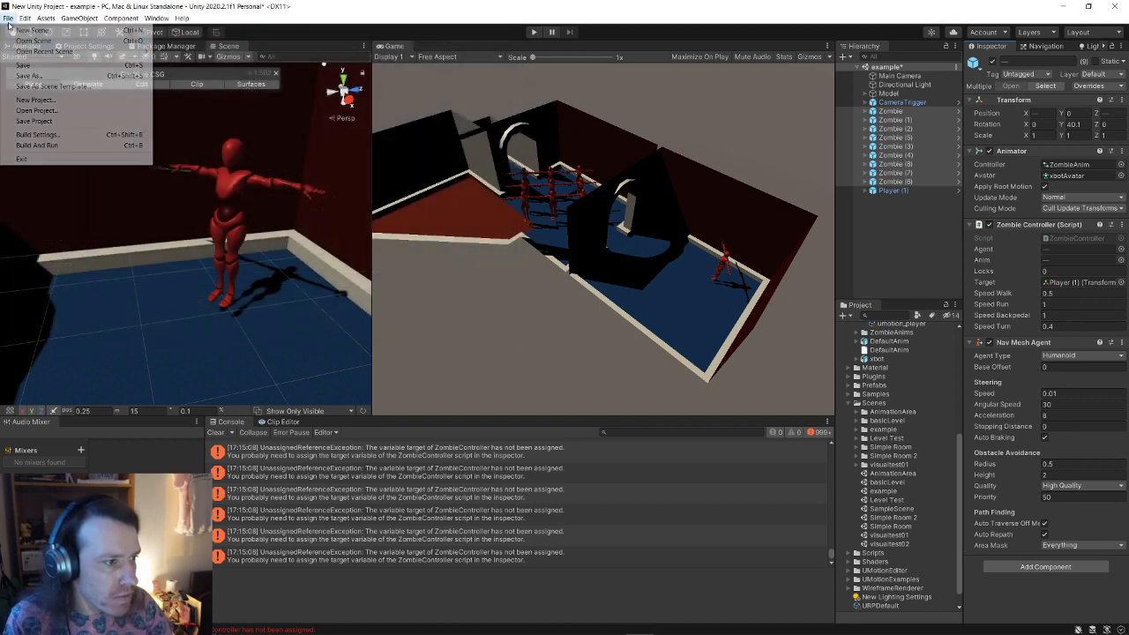
pyautogui.click(27, 65)
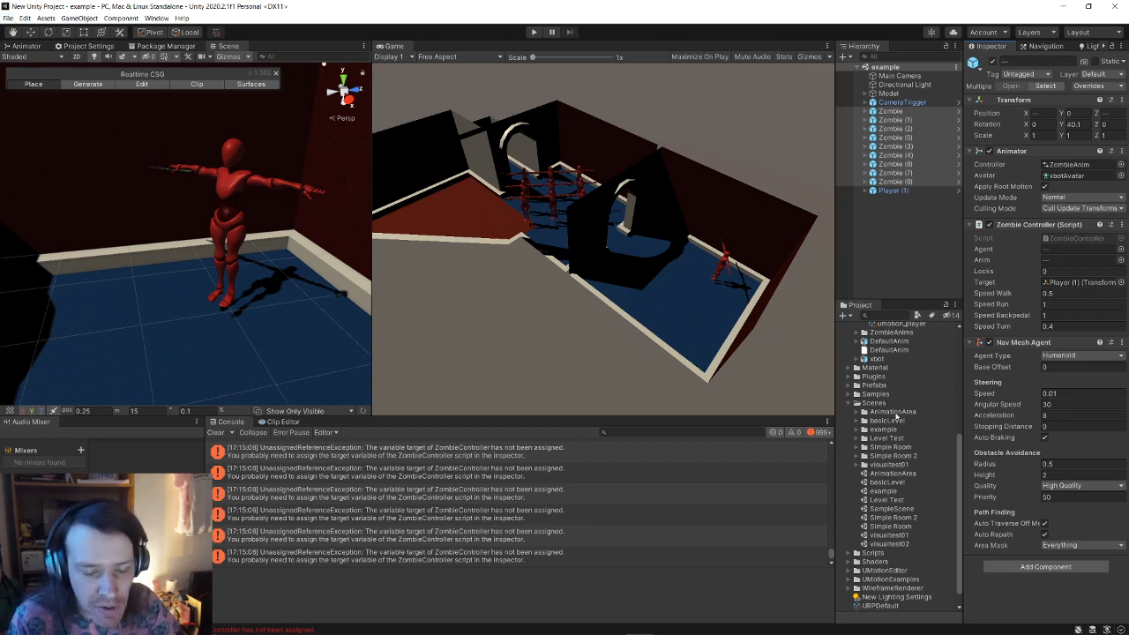
# Step: Expand the Scripts folder to list PlayerController, ZombieController and the trigger scripts
pyautogui.scroll(-1, 902, 446)
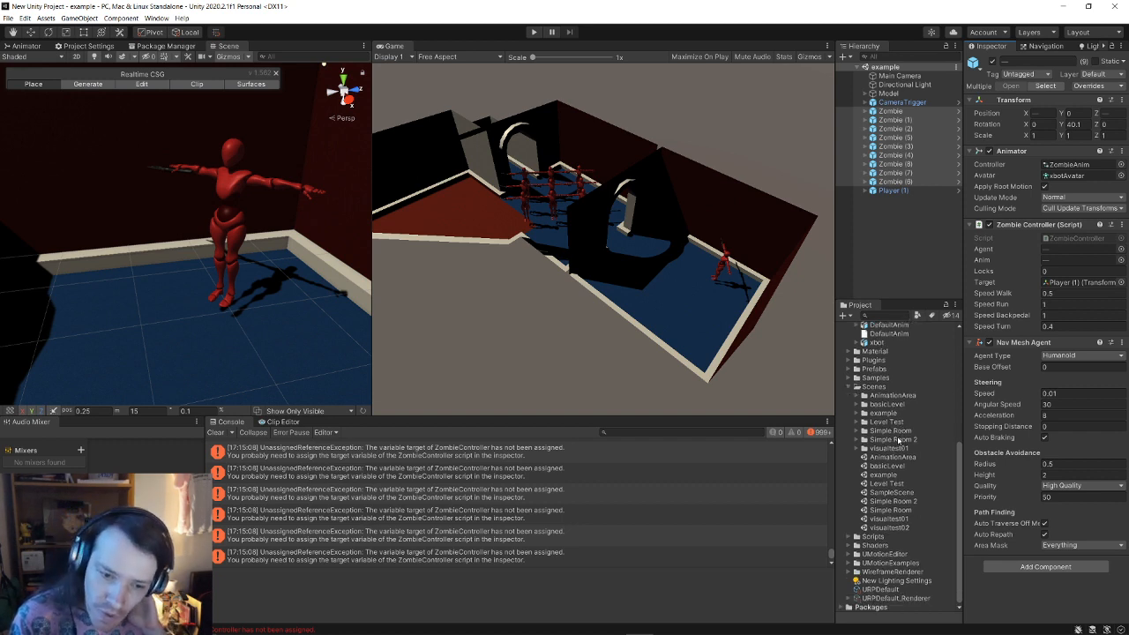
pyautogui.click(852, 536)
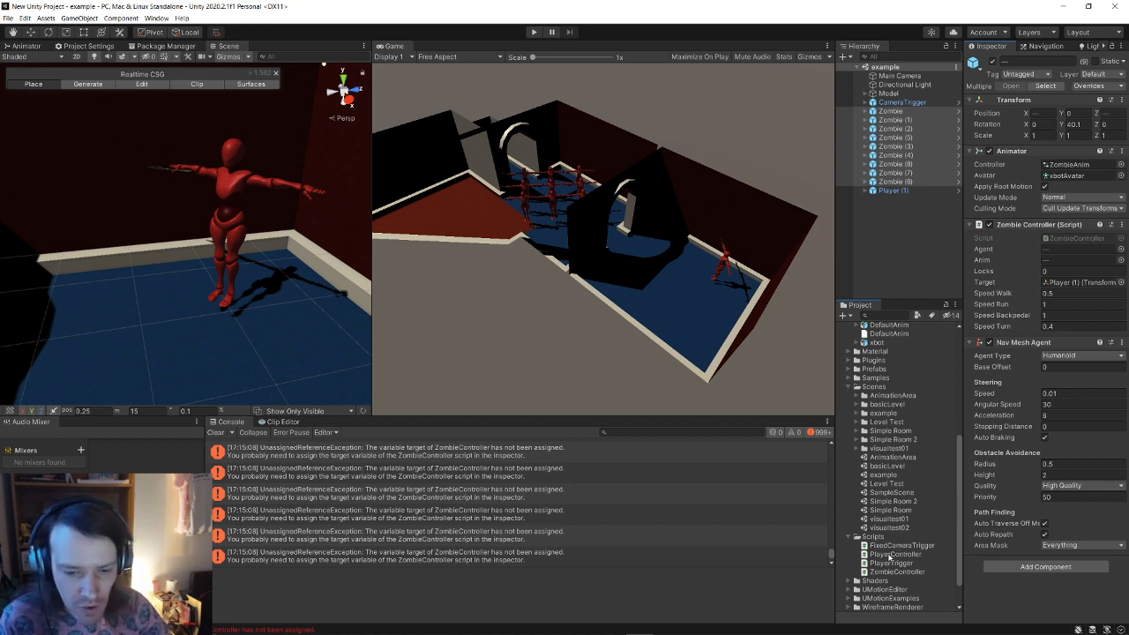
# Step: Open PlayerController.cs in Visual Studio, then switch toward the browser window
pyautogui.doubleClick(892, 554)
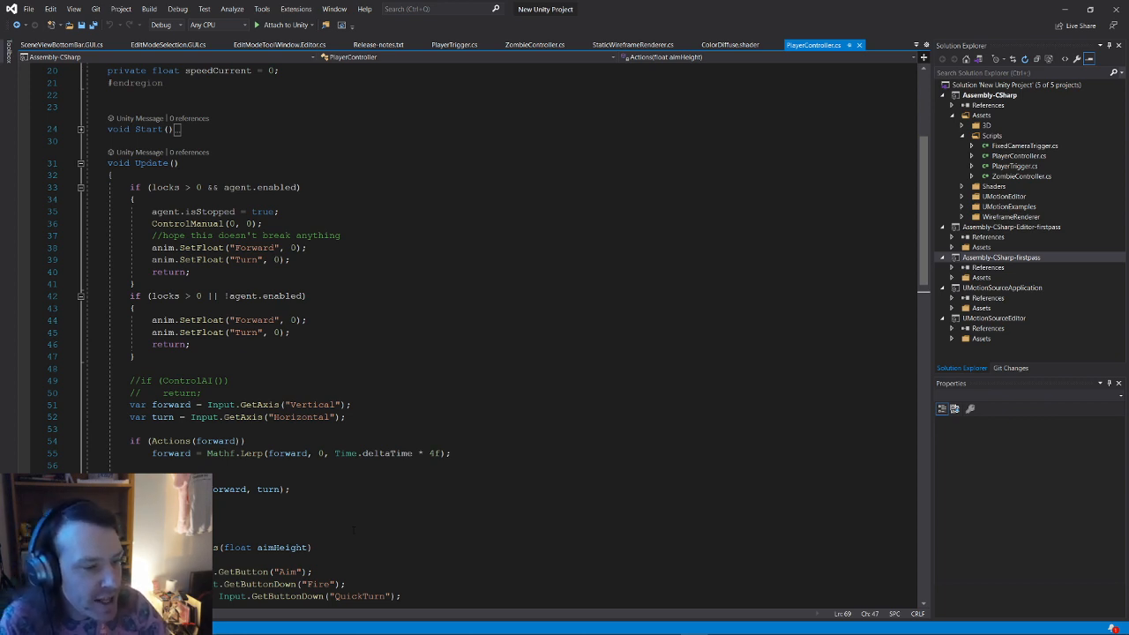
pyautogui.hotkey('alt', 'Tab')
pyautogui.press('Tab')
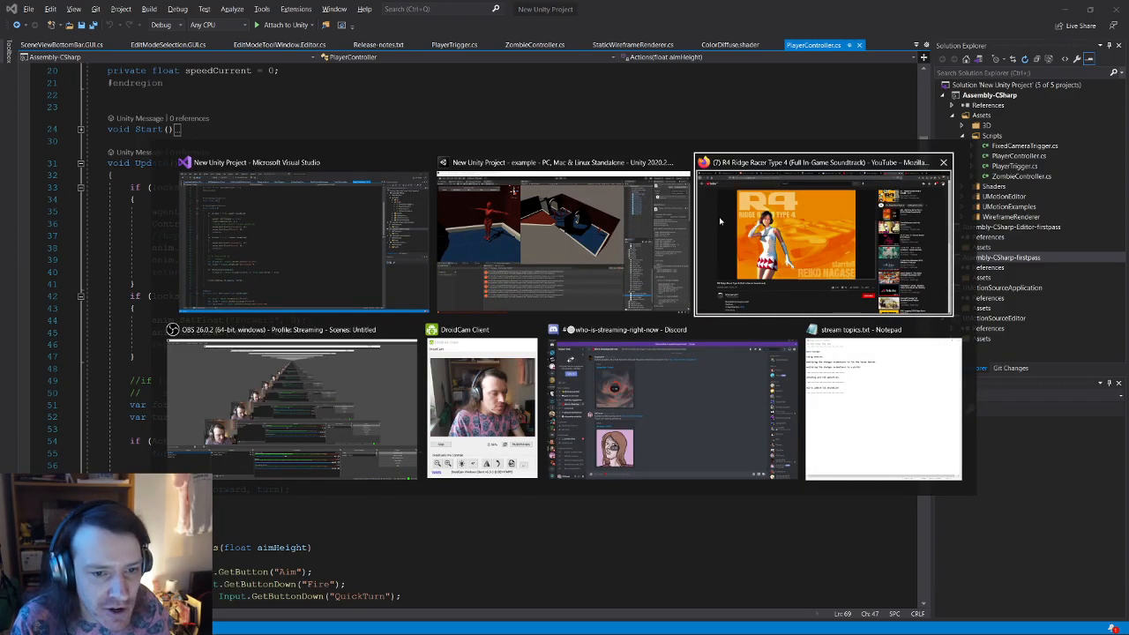
# Step: Replace the YouTube search text with 'resident evil 2' and run the search
pyautogui.hotkey('ctrl', 'Tab')
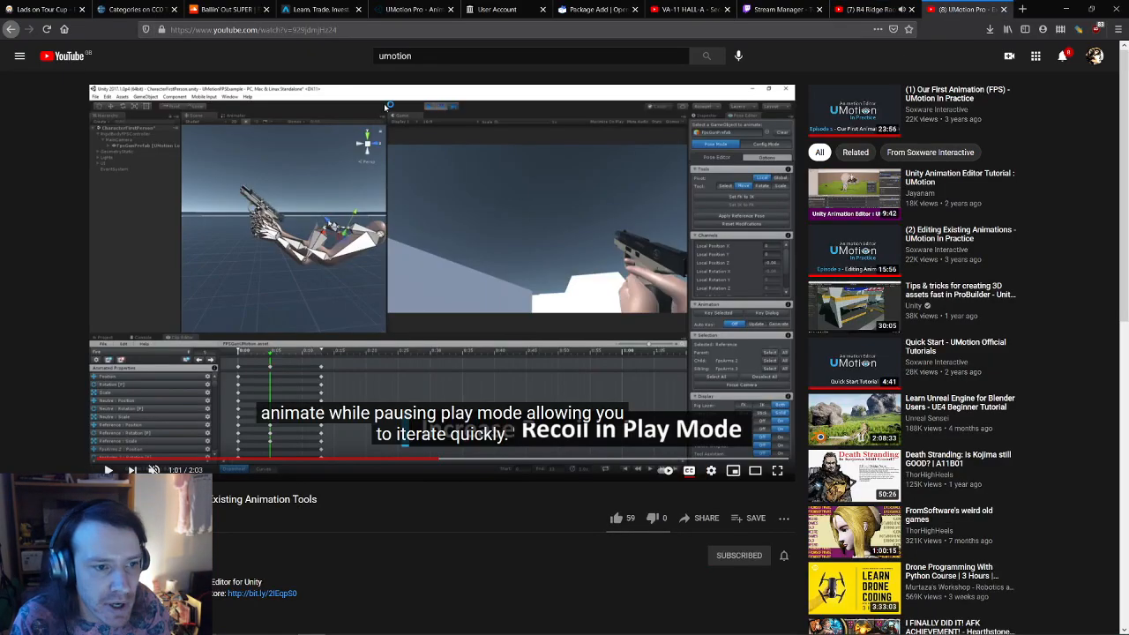
pyautogui.hotkey('ctrl', 'a')
pyautogui.write('recoil')
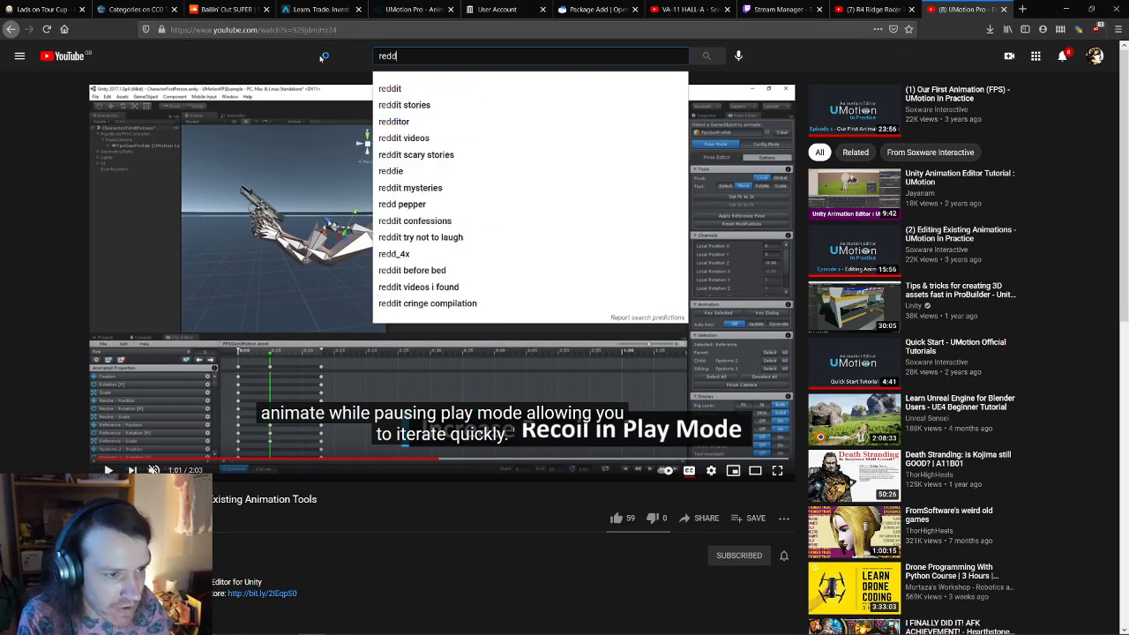
pyautogui.press('BackSpace')
pyautogui.press('BackSpace')
pyautogui.press('BackSpace')
pyautogui.press('BackSpace')
pyautogui.write('sident')
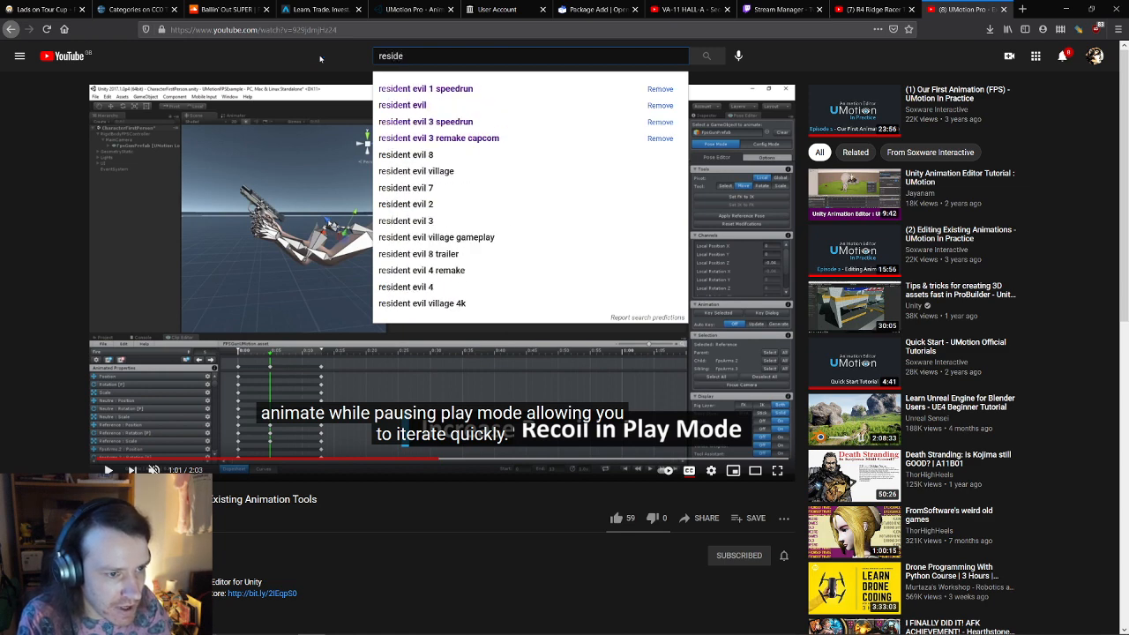
pyautogui.press('Down')
pyautogui.press('Down')
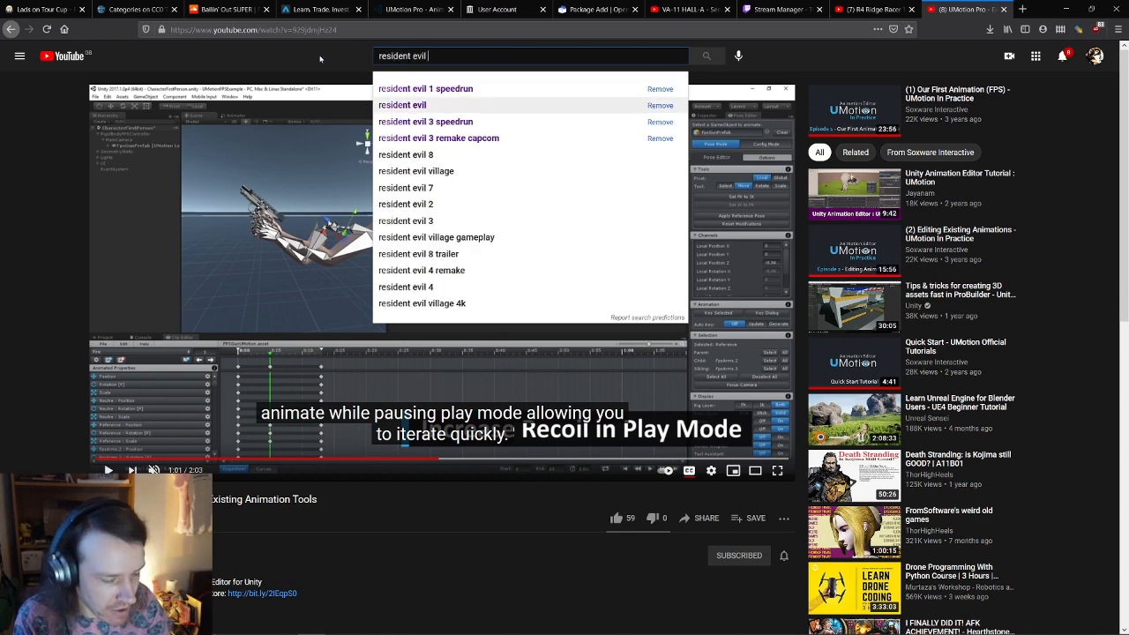
pyautogui.write('1')
pyautogui.press('BackSpace')
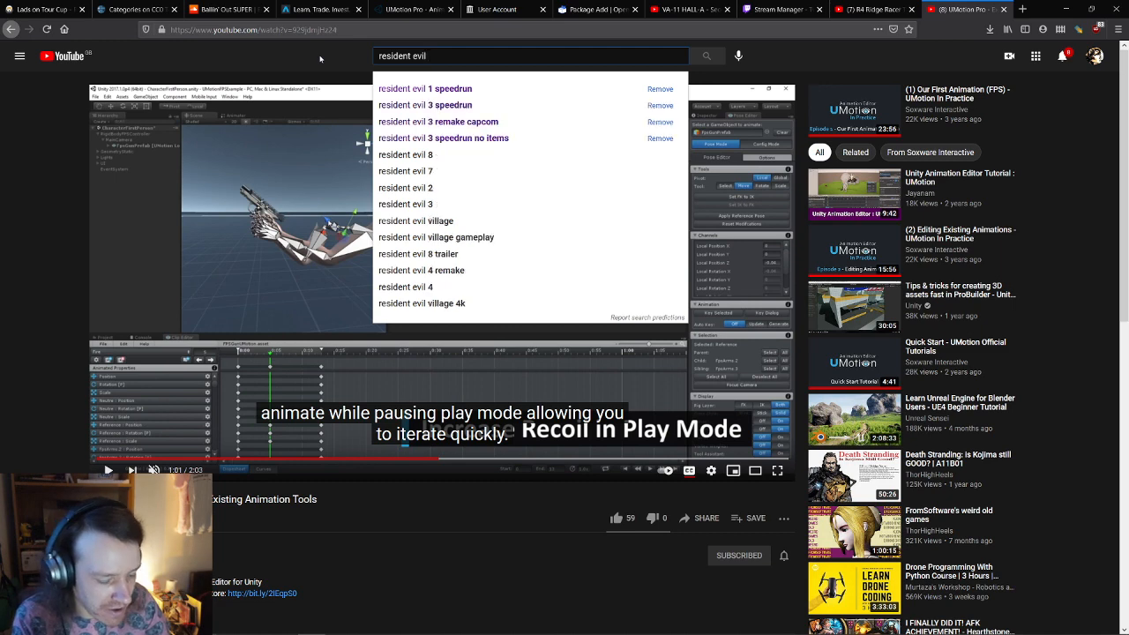
pyautogui.write('2')
pyautogui.press('Return')
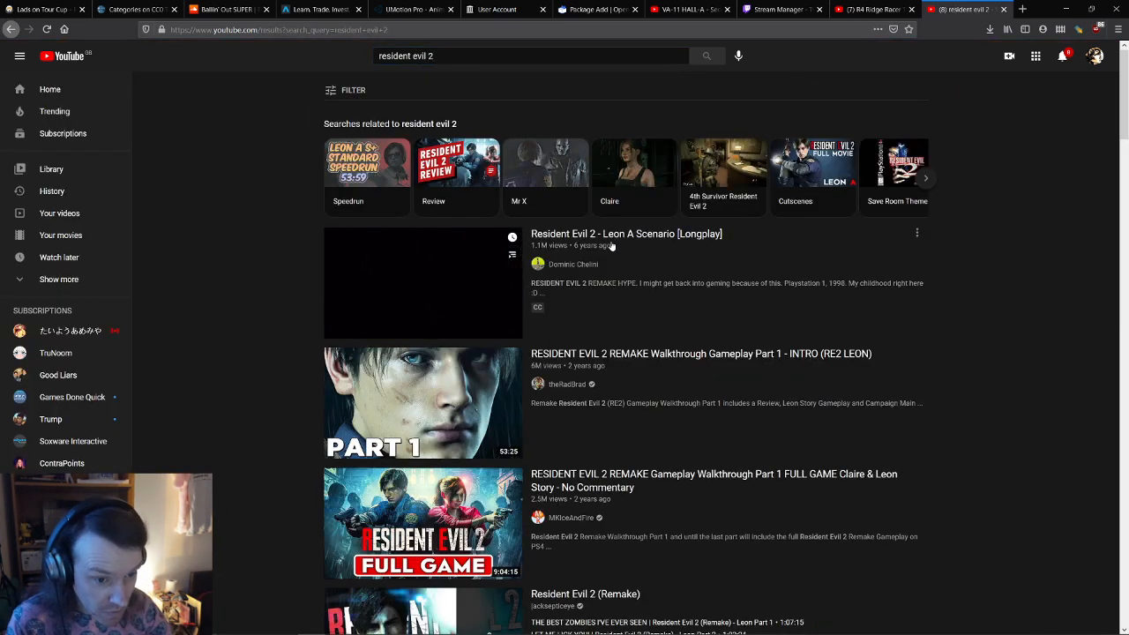
# Step: Play the Resident Evil 2 Leon A Scenario longplay full screen and skip ahead to gameplay
pyautogui.click(622, 234)
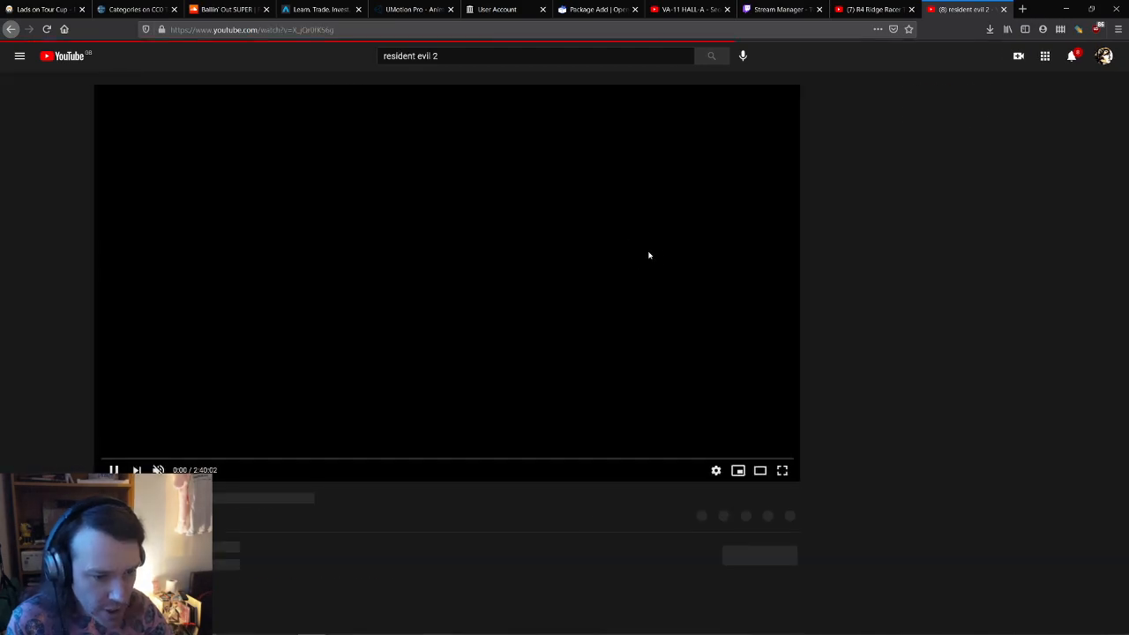
pyautogui.click(777, 470)
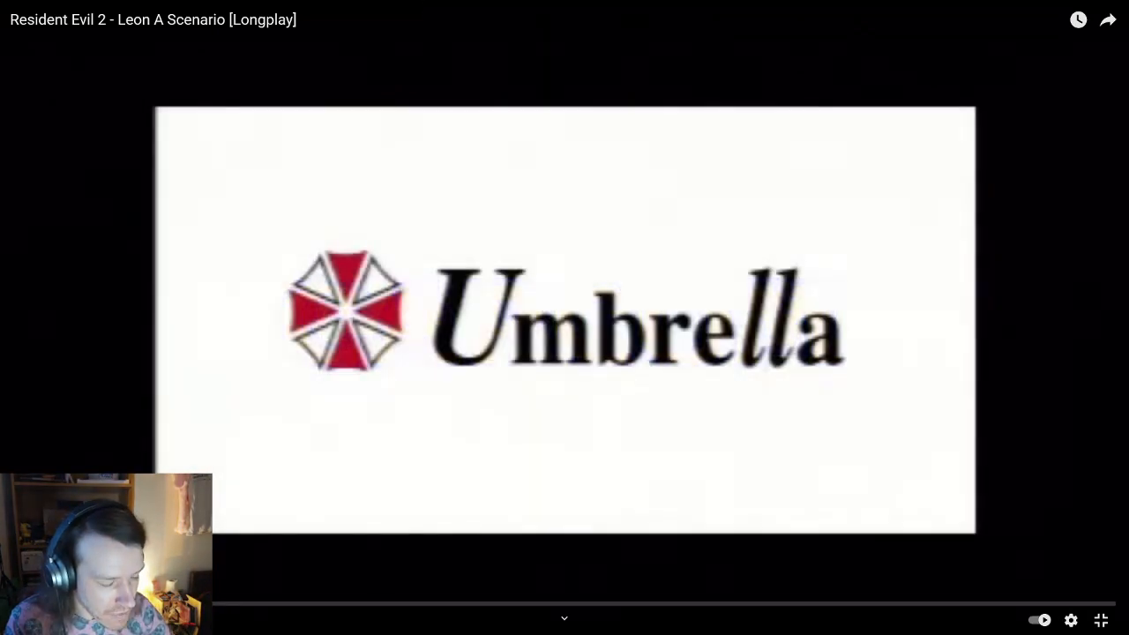
pyautogui.click(71, 604)
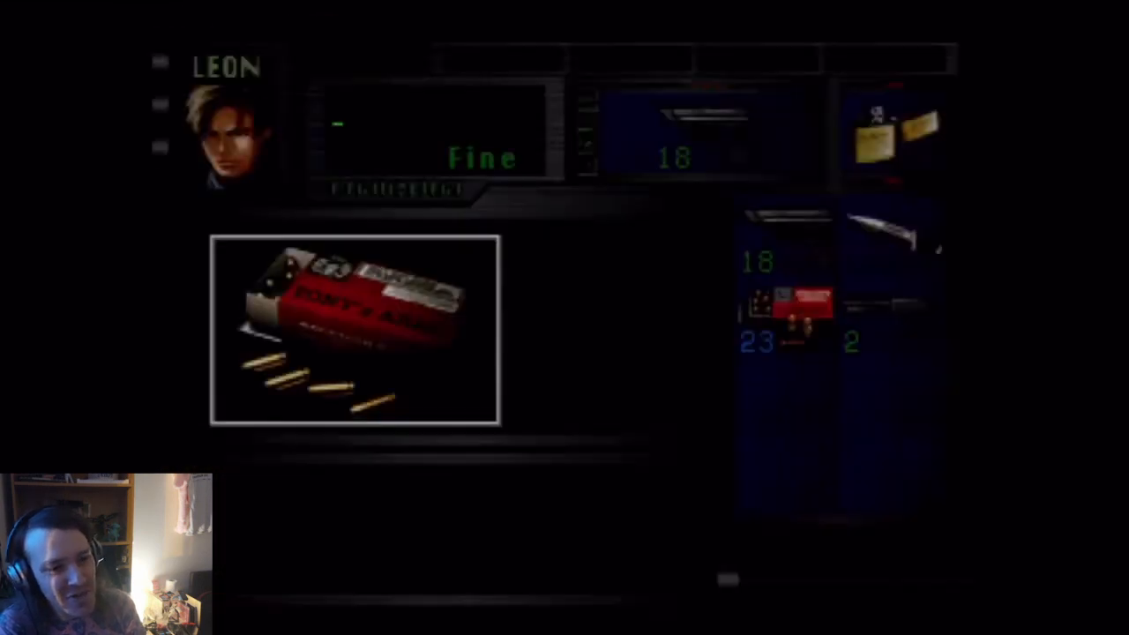
pyautogui.press('Return')
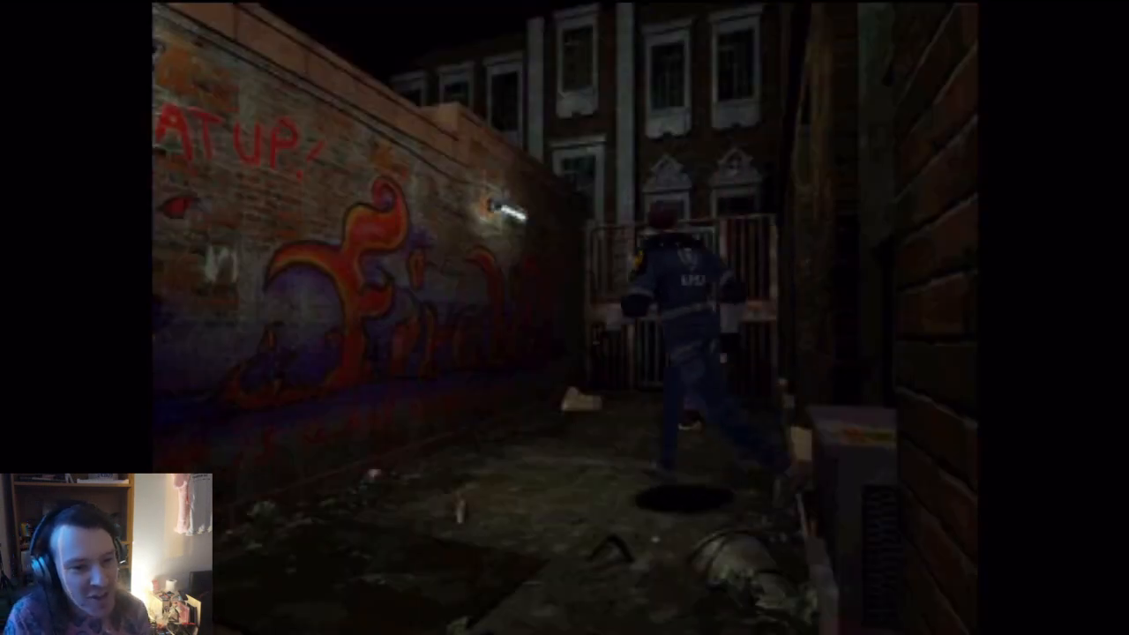
# Step: Exit full screen, pause the longplay and close its tab to reveal the Ridge Racer video
pyautogui.moveTo(606, 284)
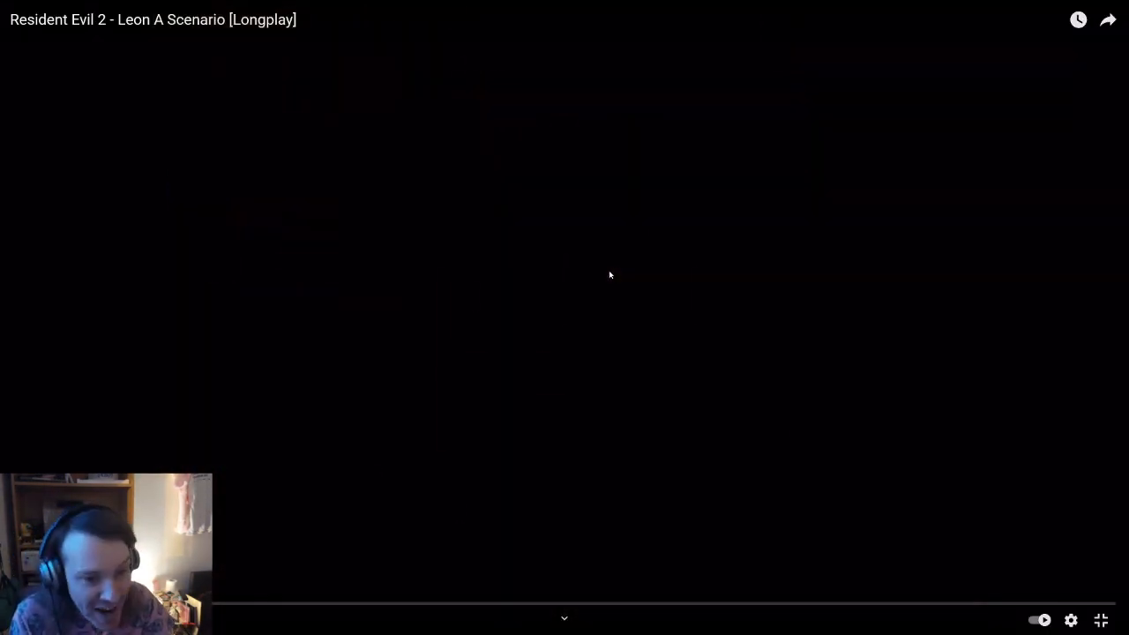
pyautogui.doubleClick(599, 264)
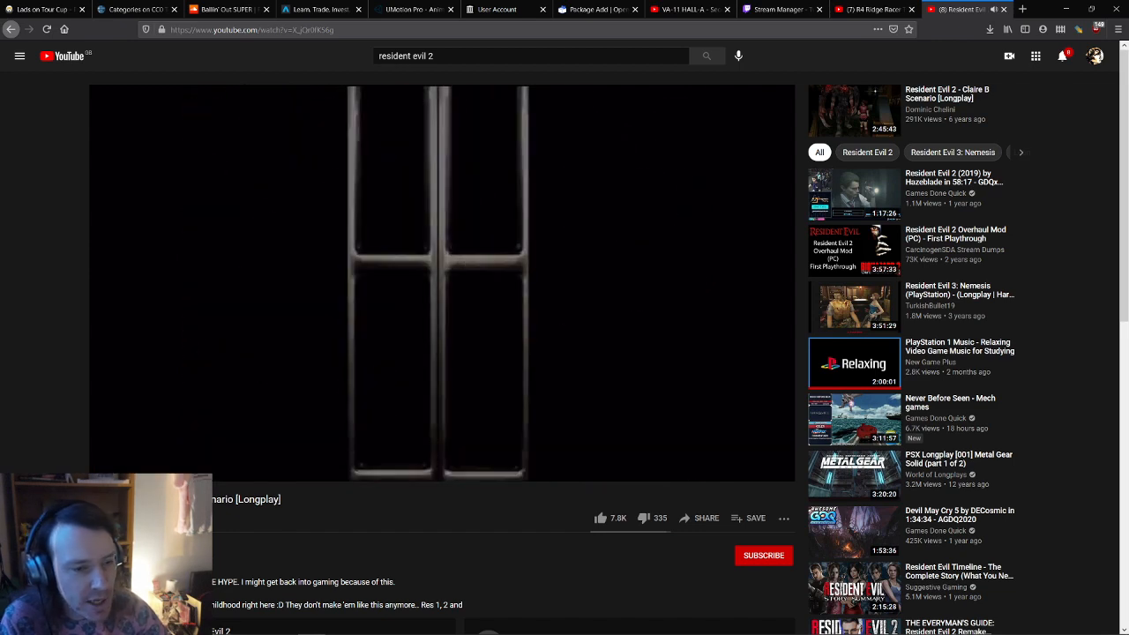
pyautogui.click(542, 253)
pyautogui.middleClick(961, 8)
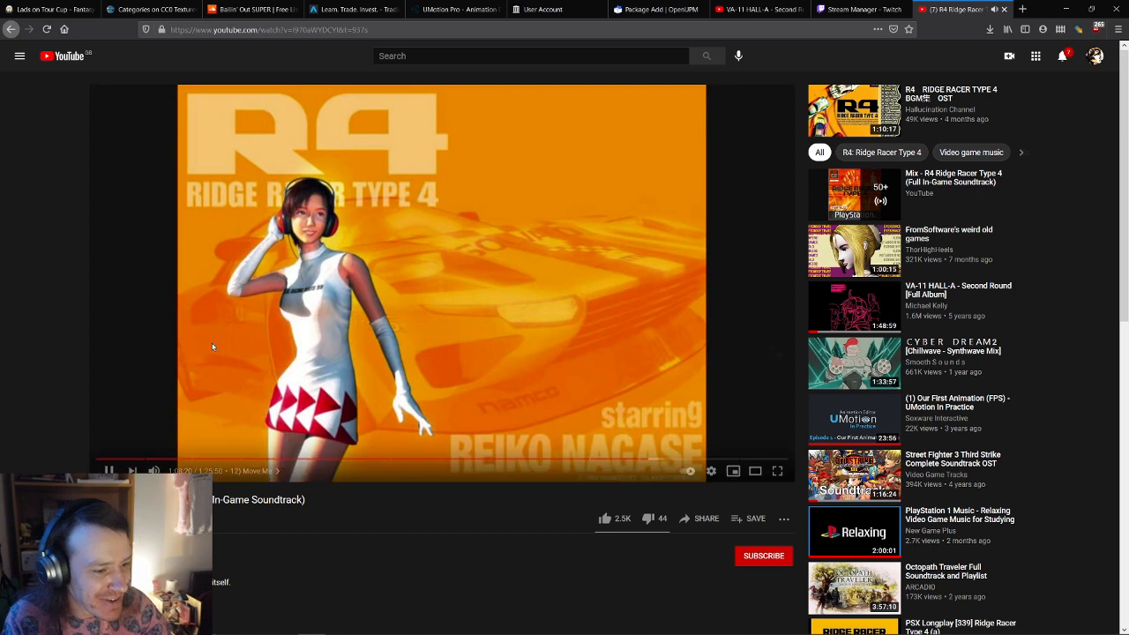
# Step: Back in Visual Studio, review PlayerController.cs's Actions method and select its call in Update
pyautogui.hotkey('alt', 'Tab')
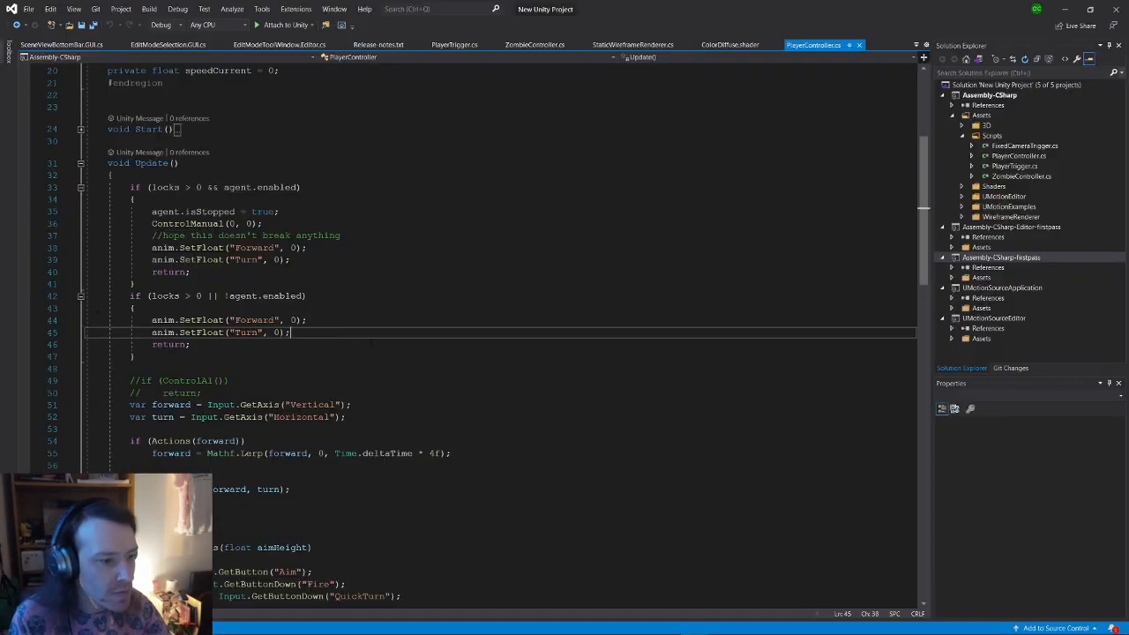
pyautogui.click(347, 417)
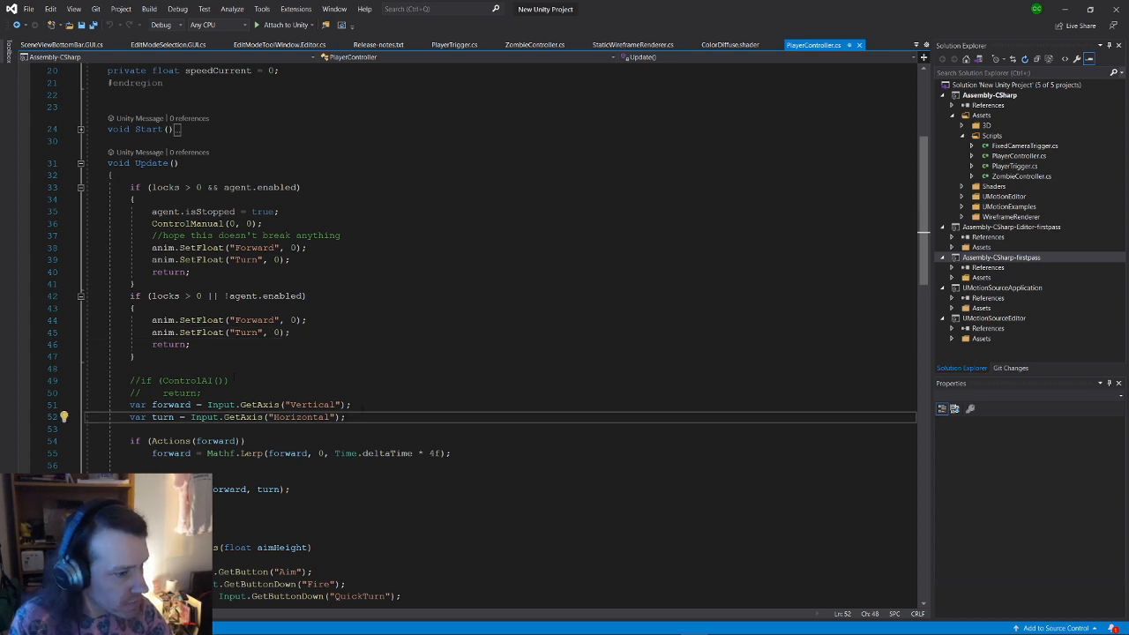
pyautogui.scroll(-8, 241, 361)
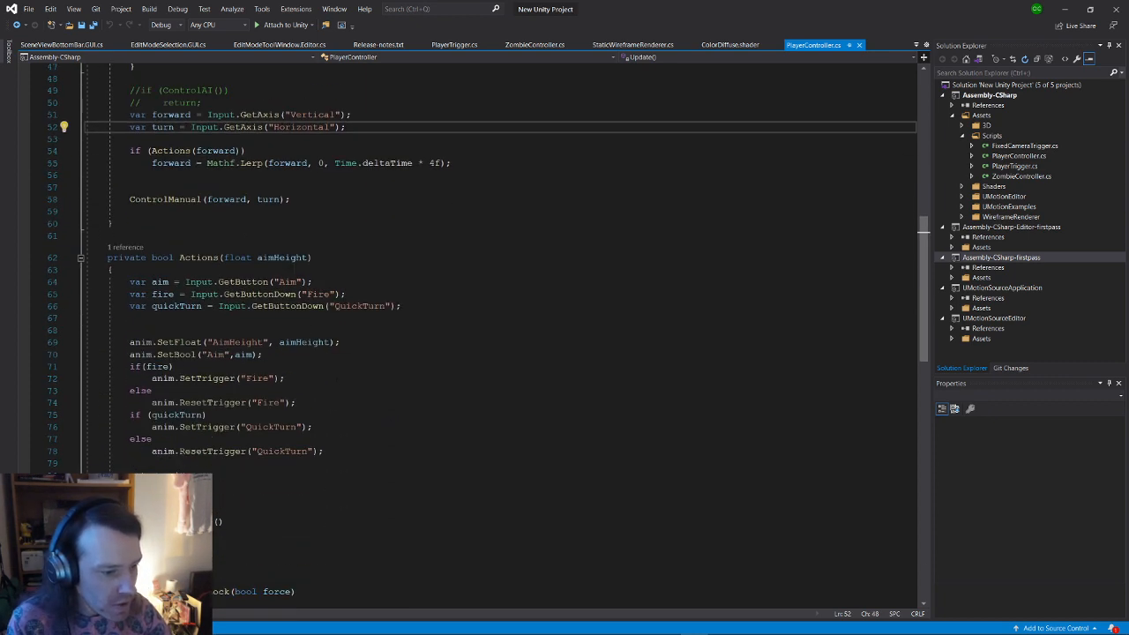
pyautogui.click(399, 415)
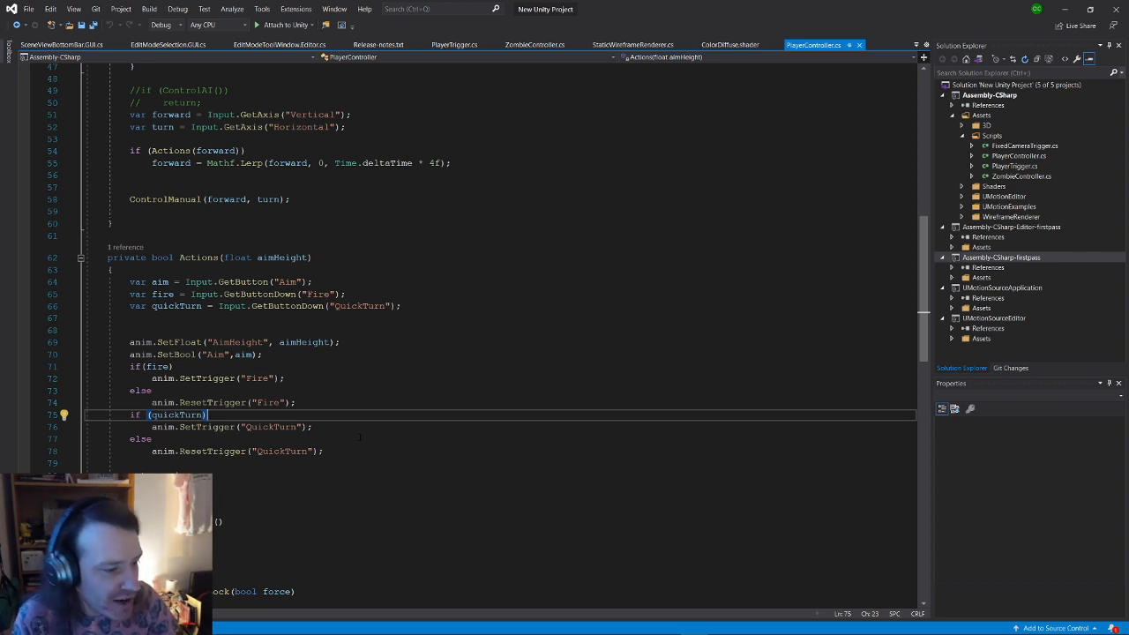
pyautogui.click(313, 426)
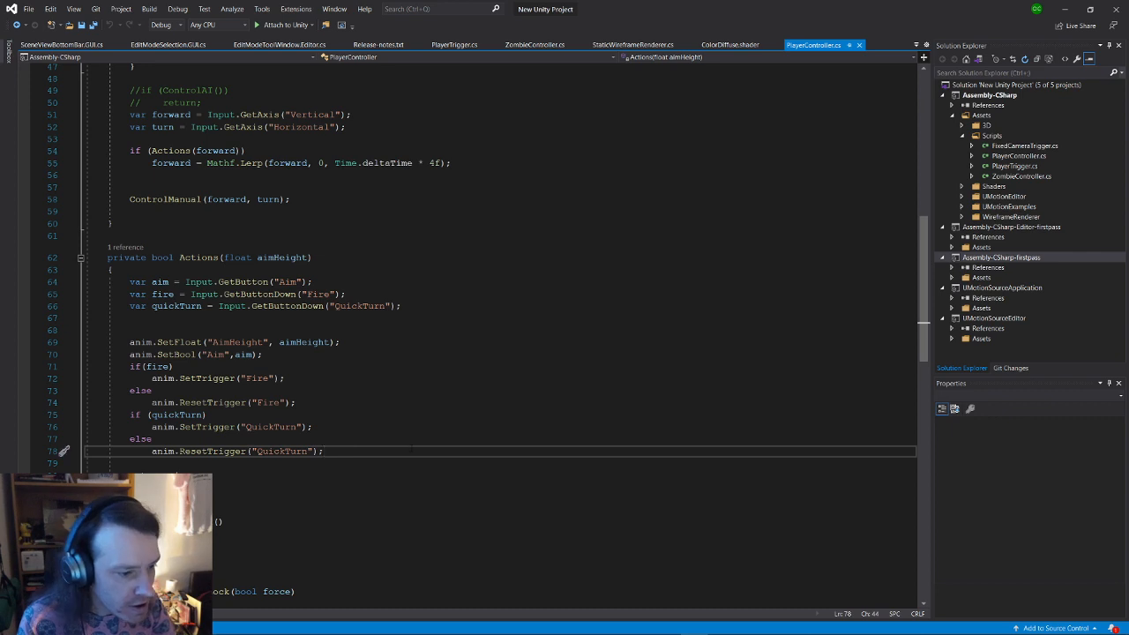
pyautogui.click(196, 258)
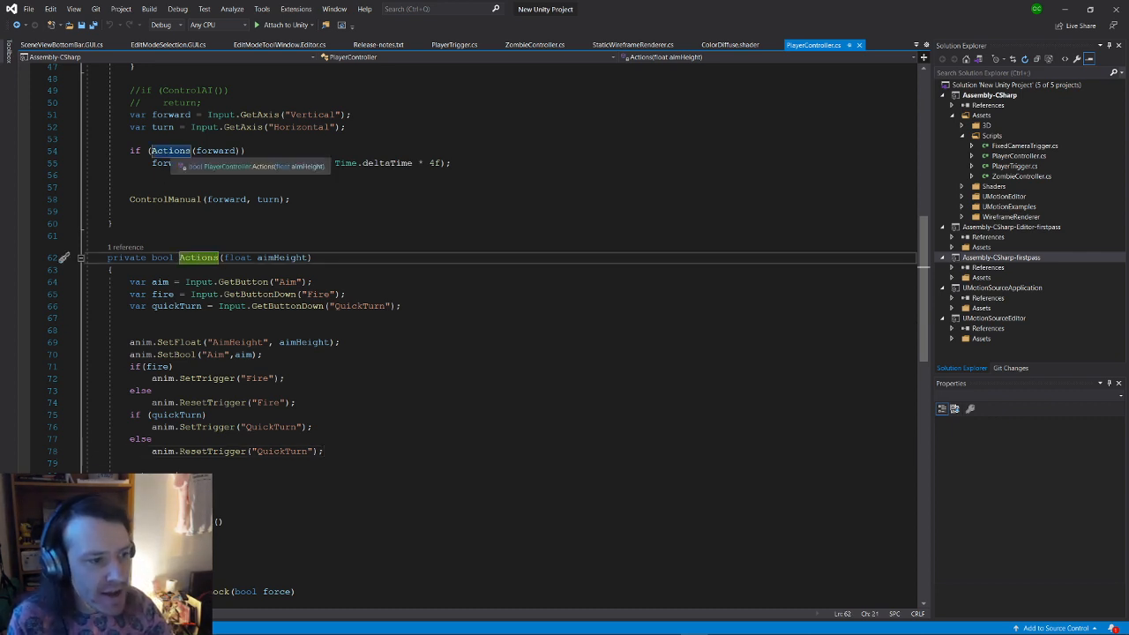
pyautogui.doubleClick(171, 151)
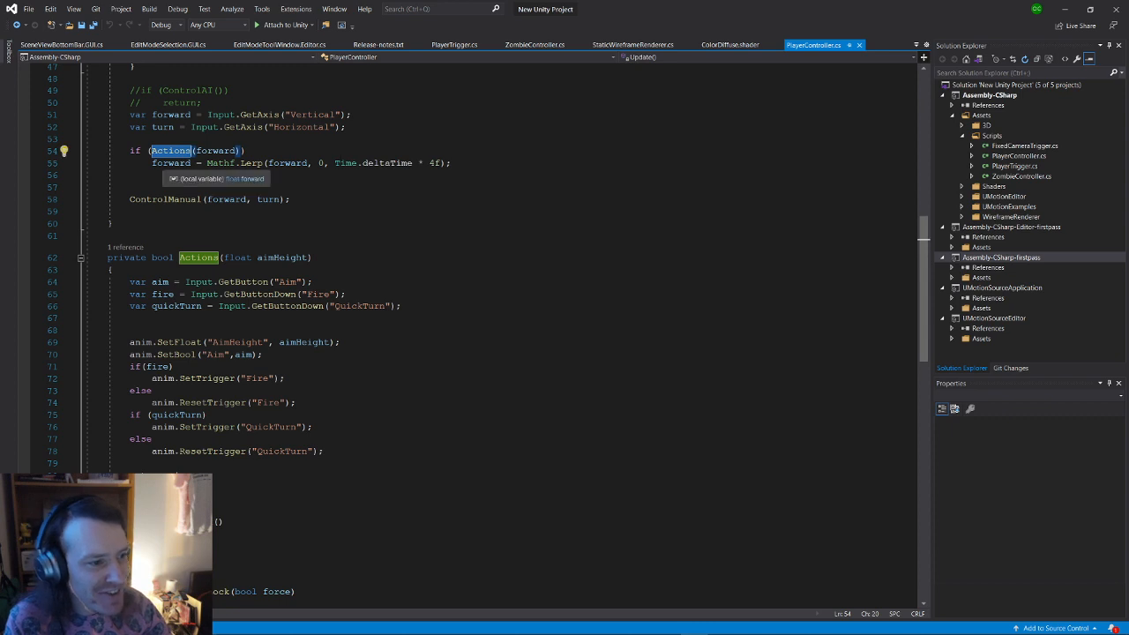
pyautogui.scroll(2, 188, 212)
pyautogui.click(252, 223)
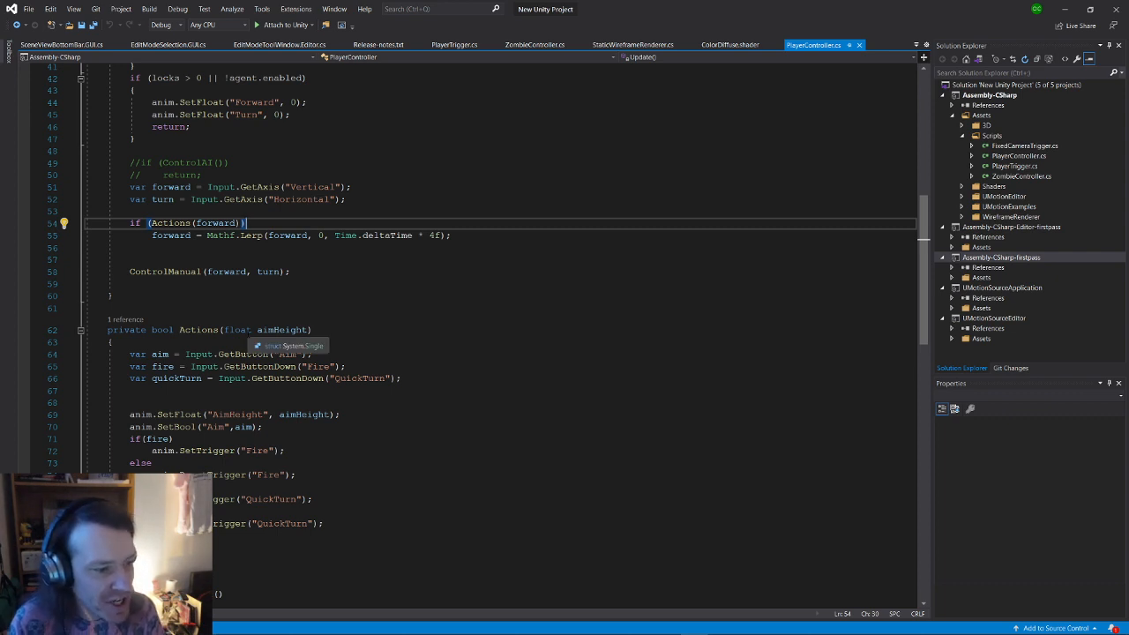
pyautogui.doubleClick(171, 223)
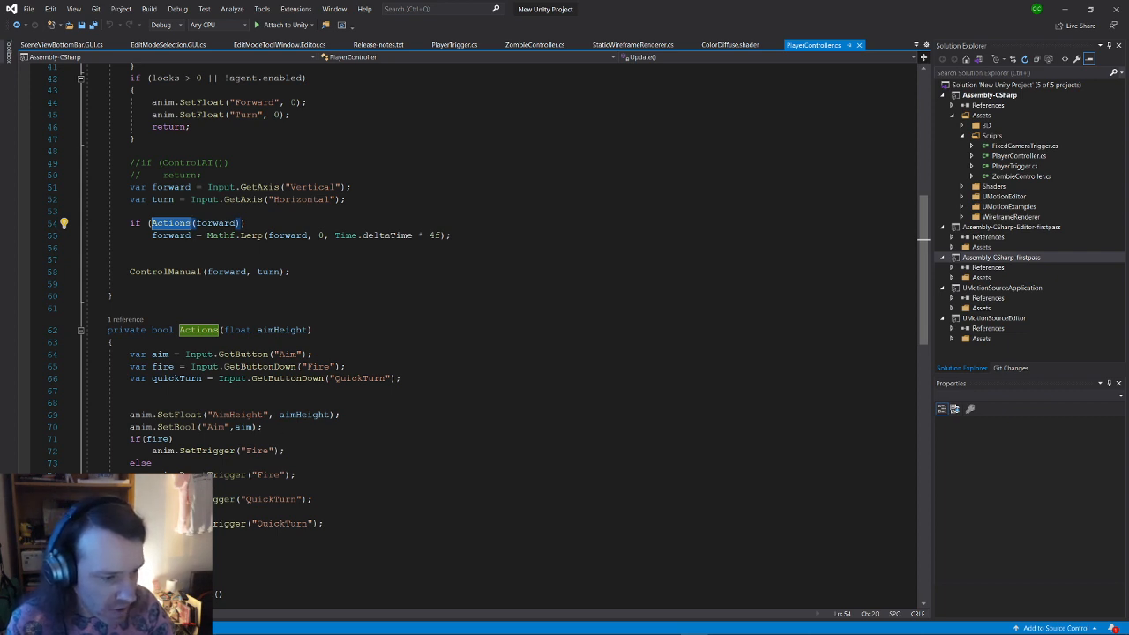
pyautogui.doubleClick(207, 451)
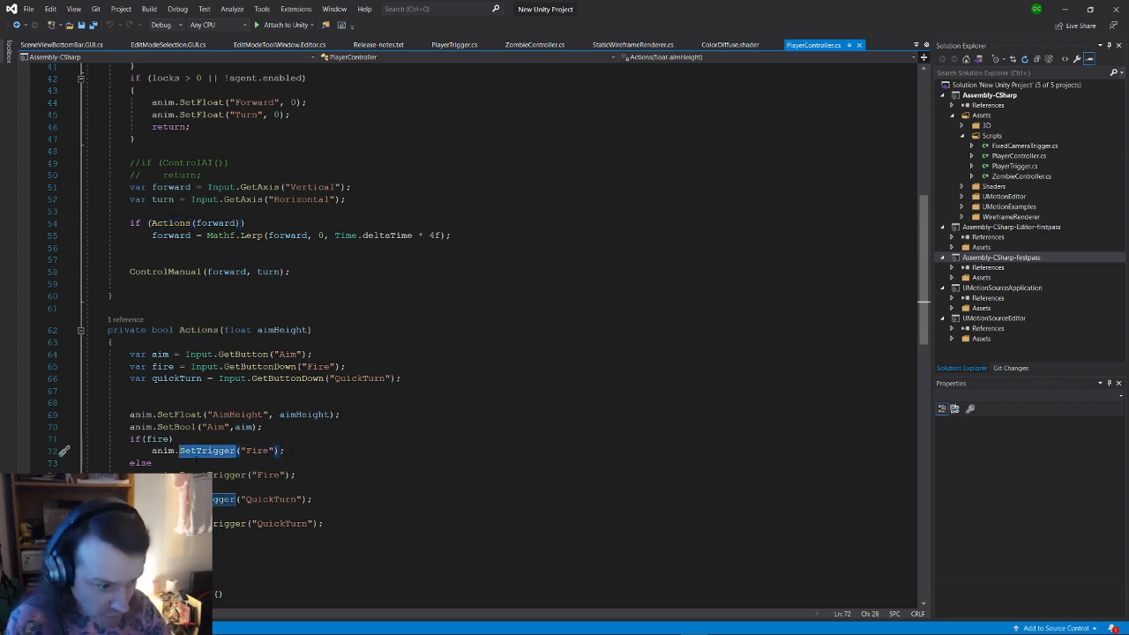
pyautogui.click(286, 451)
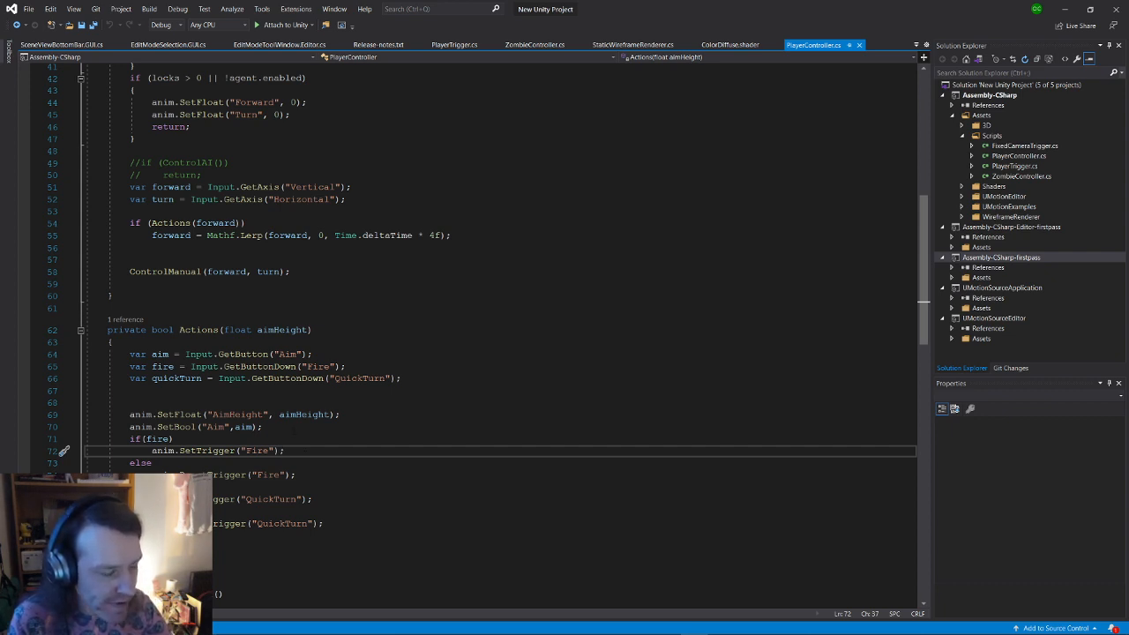
# Step: Move anim.SetTrigger("Fire"); inside a new curly-brace block under if(fire)
pyautogui.press('Up')
pyautogui.press('Return')
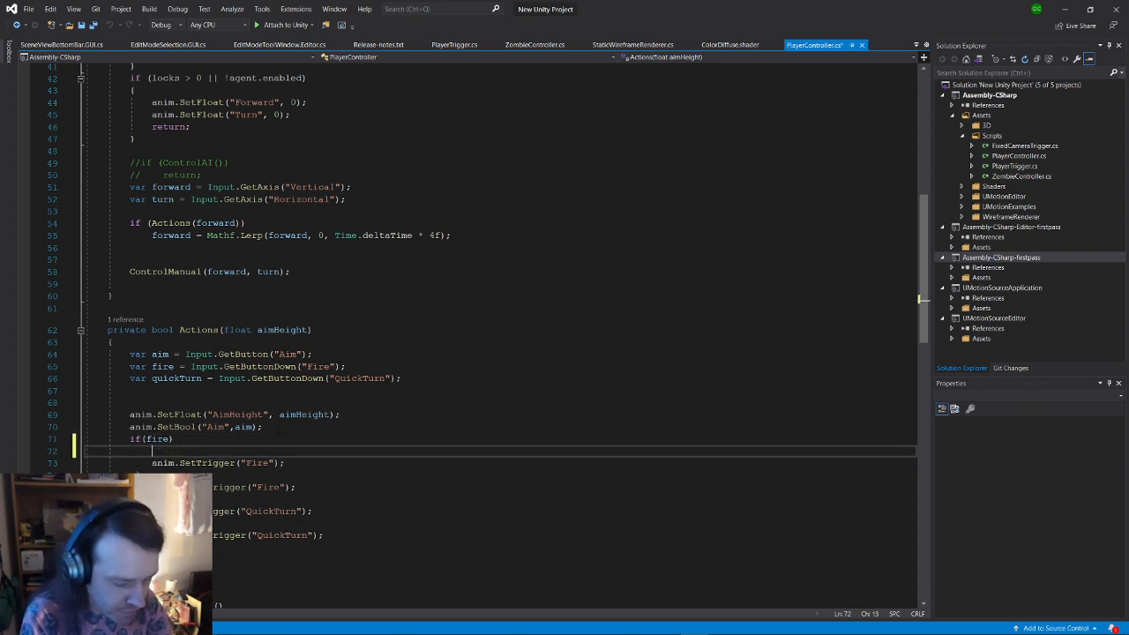
pyautogui.write('{')
pyautogui.press('Return')
pyautogui.press('Return')
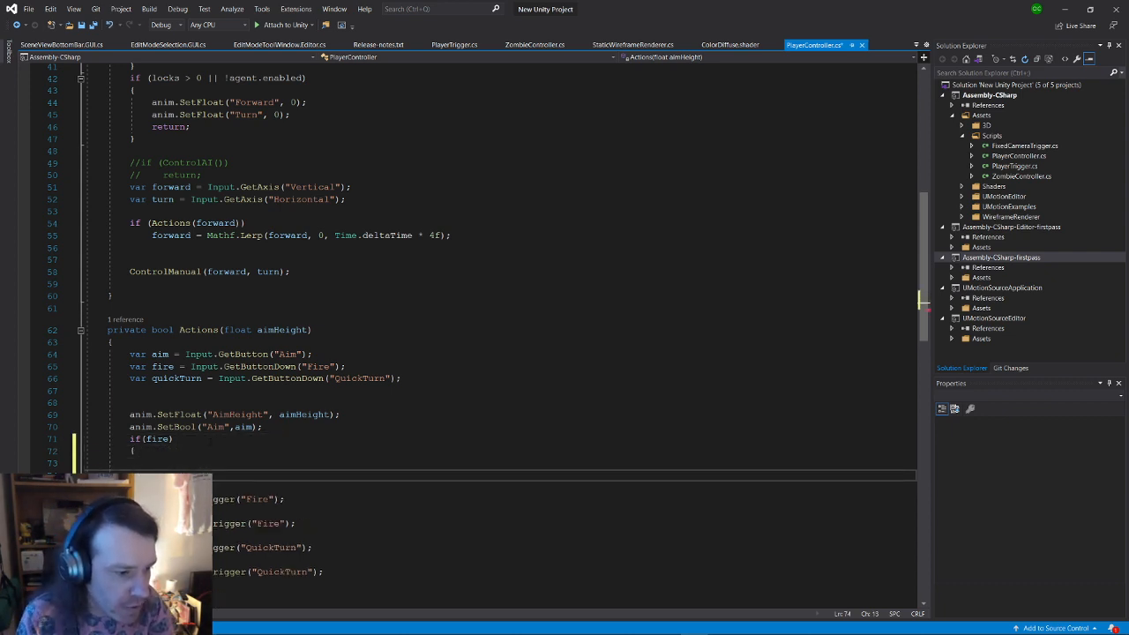
pyautogui.moveTo(295, 498); pyautogui.dragTo(265, 487)
pyautogui.hotkey('ctrl', 'x')
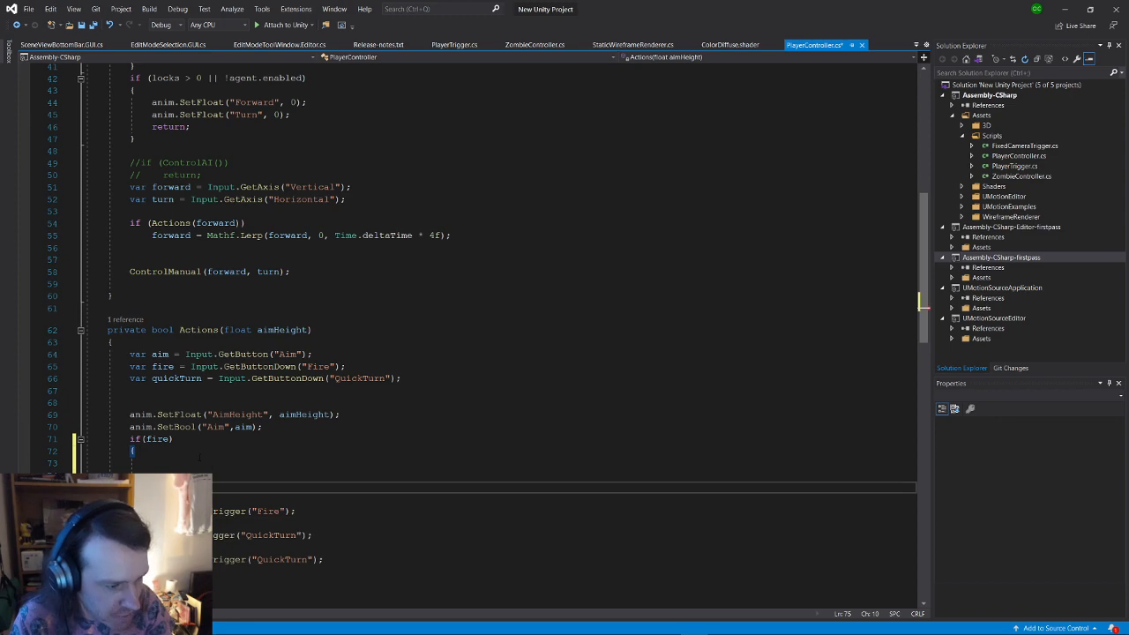
pyautogui.click(291, 452)
pyautogui.hotkey('ctrl', 'v')
pyautogui.click(315, 474)
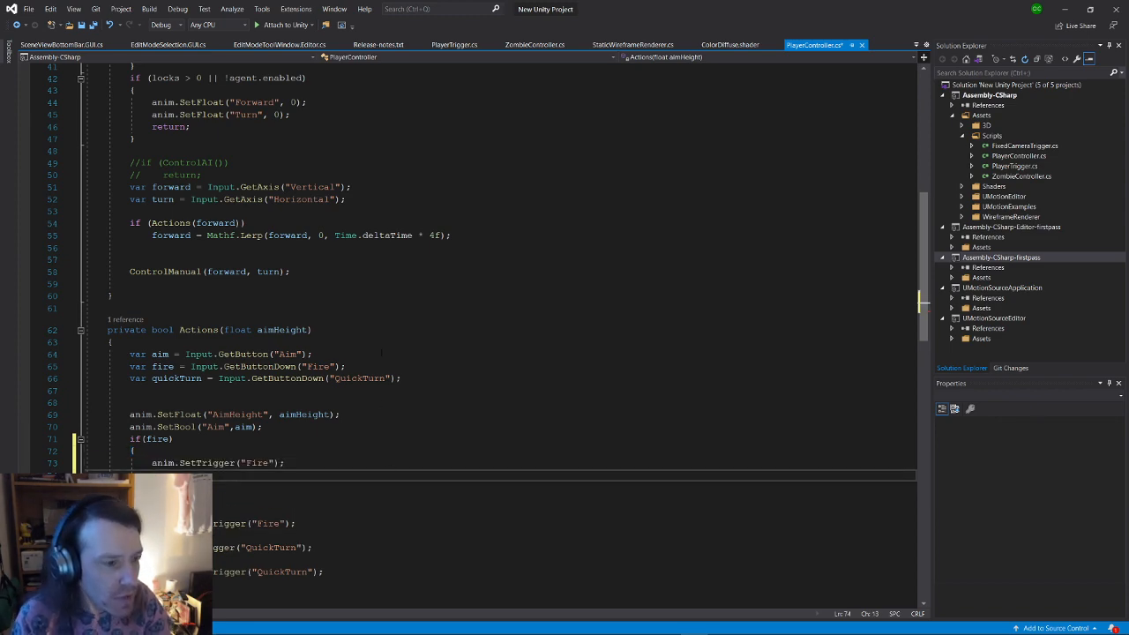
pyautogui.scroll(14, 381, 353)
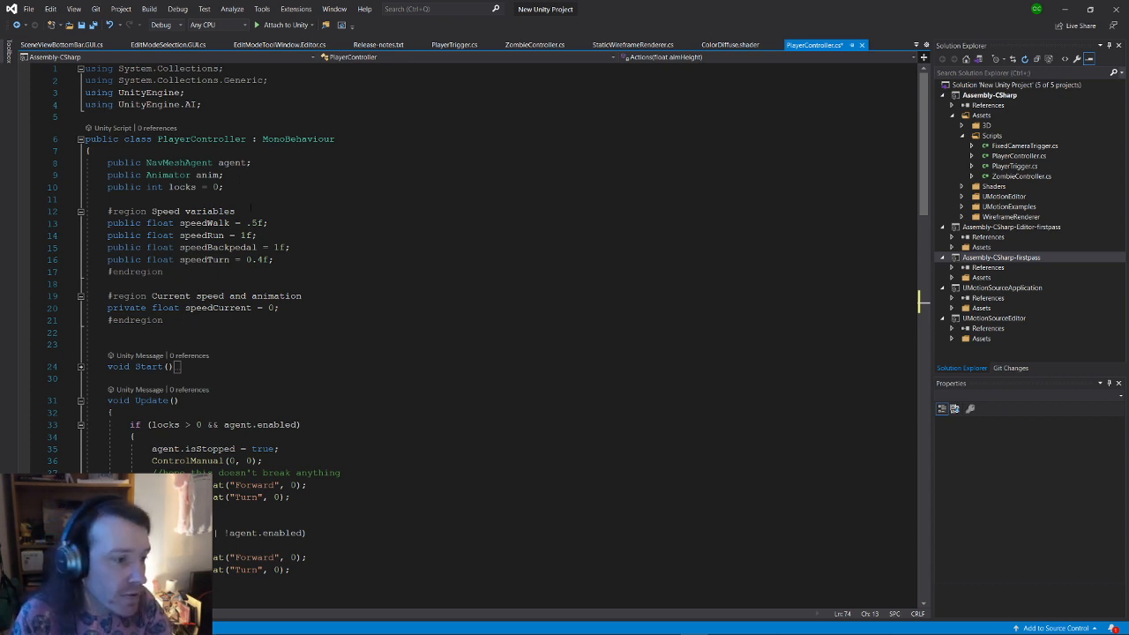
# Step: Declare 'public Transform gunForward;' on line 12 of PlayerController.cs and save the script
pyautogui.click(262, 196)
pyautogui.press('Return')
pyautogui.press('Return')
pyautogui.press('Up')
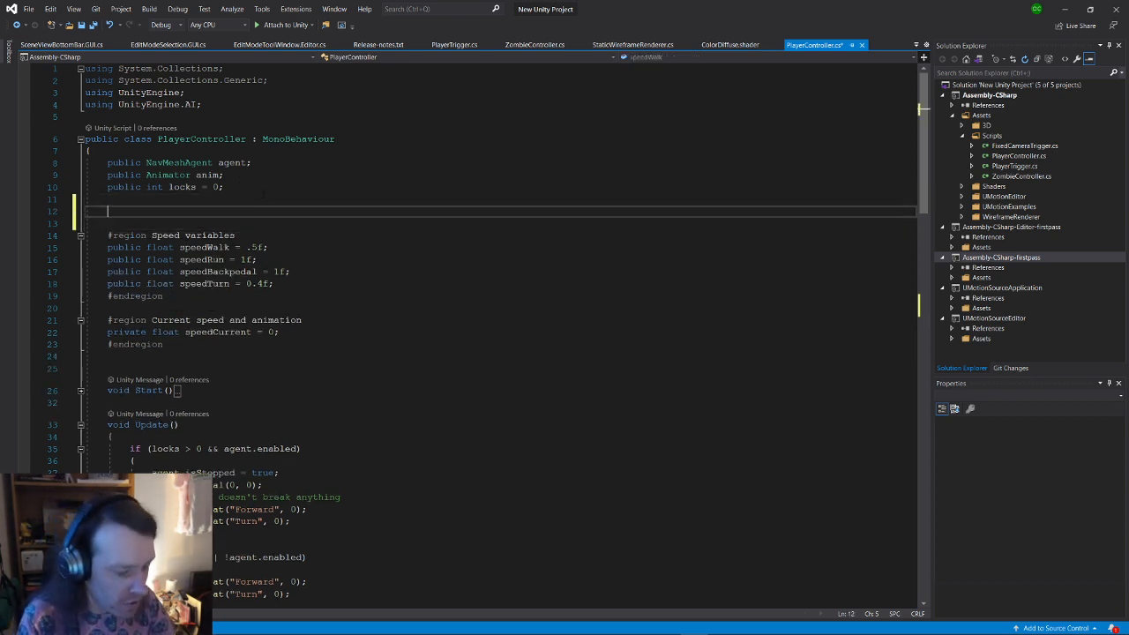
pyautogui.write('public G')
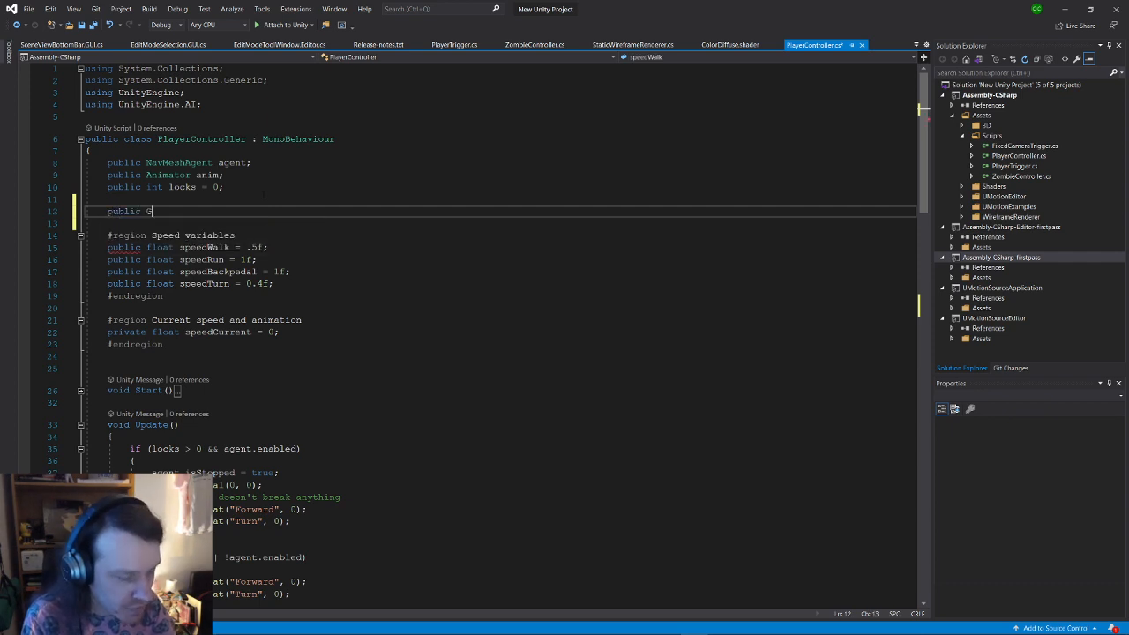
pyautogui.write('a')
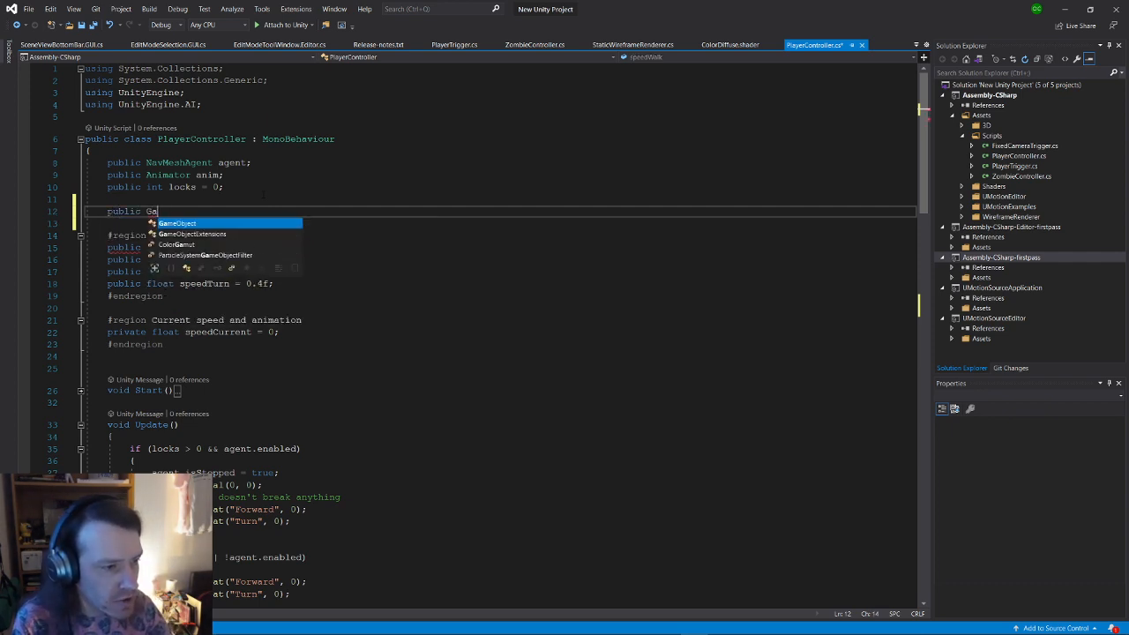
pyautogui.press('BackSpace')
pyautogui.press('BackSpace')
pyautogui.write('Tr')
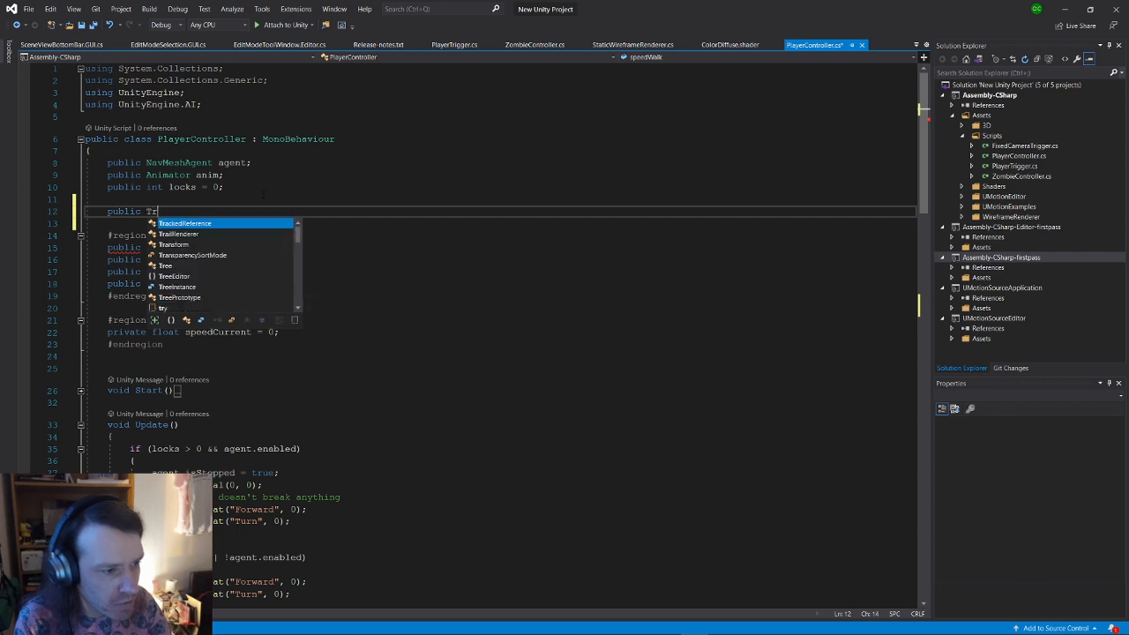
pyautogui.press('Down')
pyautogui.press('Down')
pyautogui.press('Return')
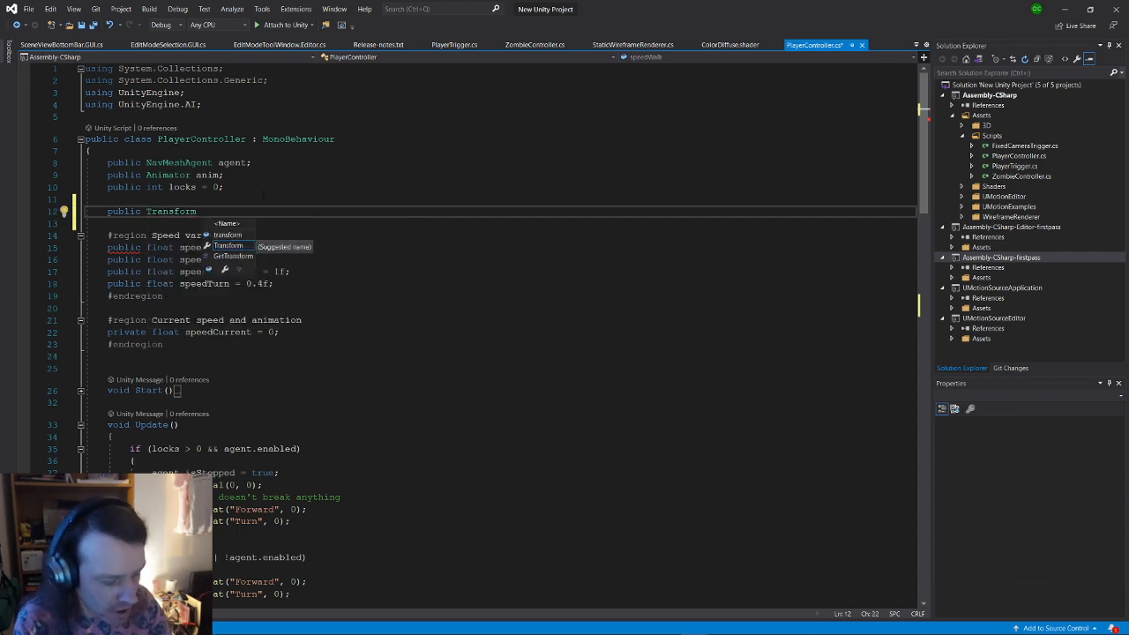
pyautogui.write('gunFo')
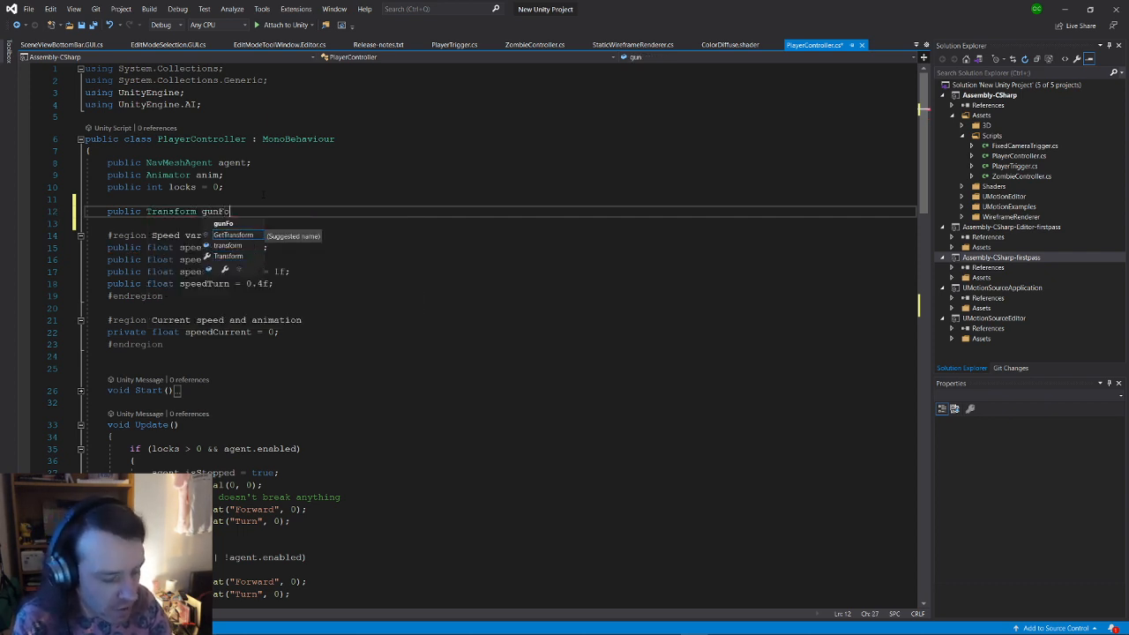
pyautogui.write('rwa')
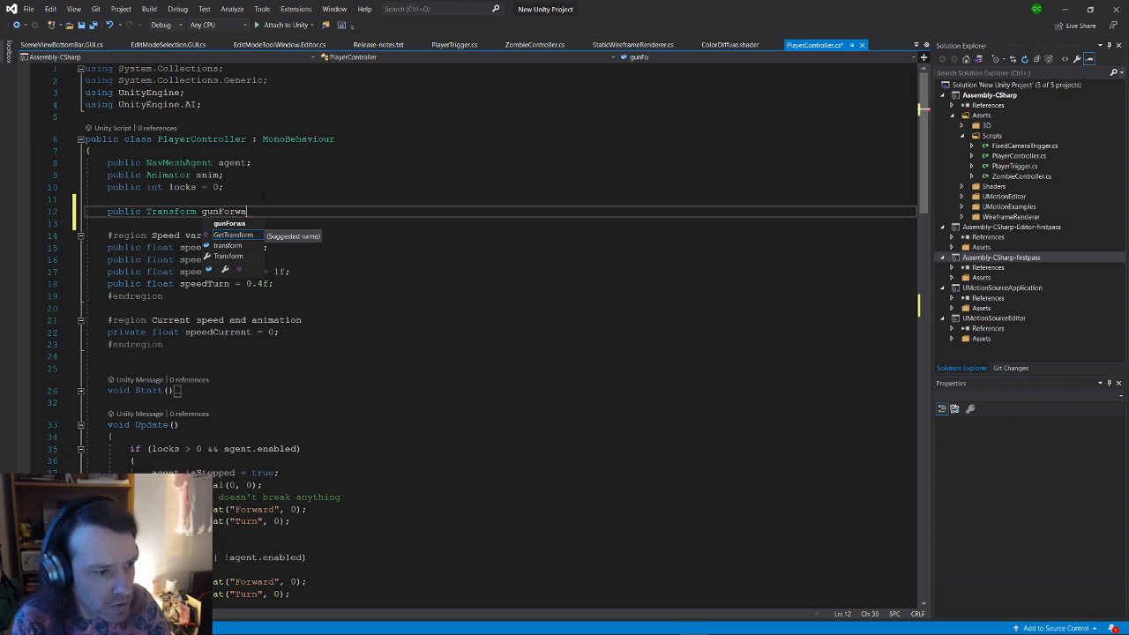
pyautogui.write('rd;')
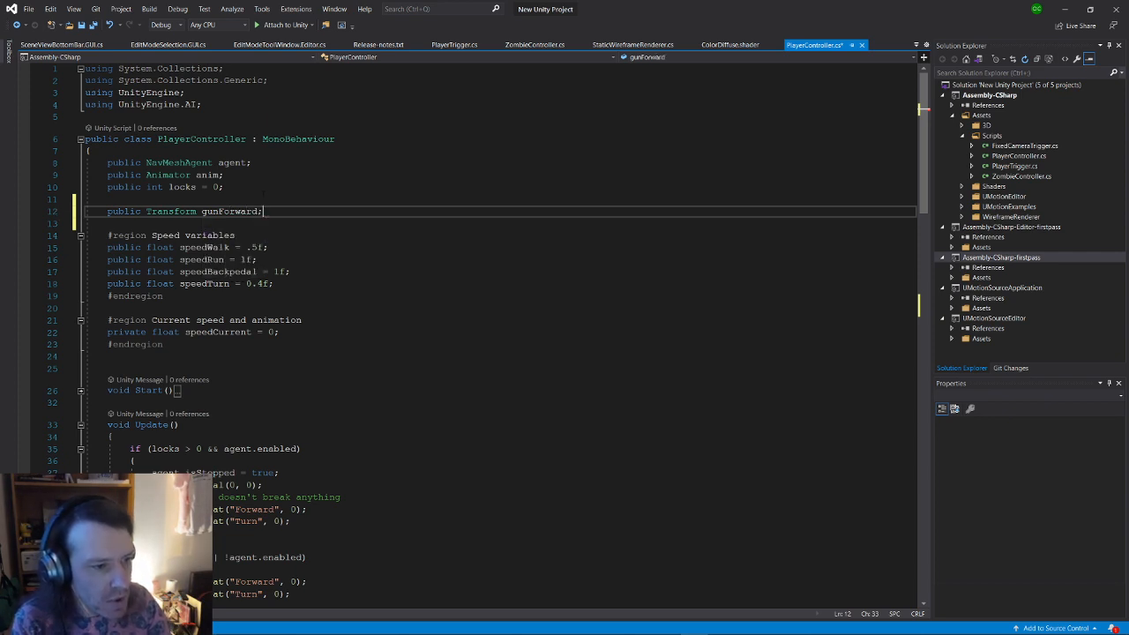
pyautogui.hotkey('ctrl', 's')
pyautogui.hotkey('alt', 'Tab')
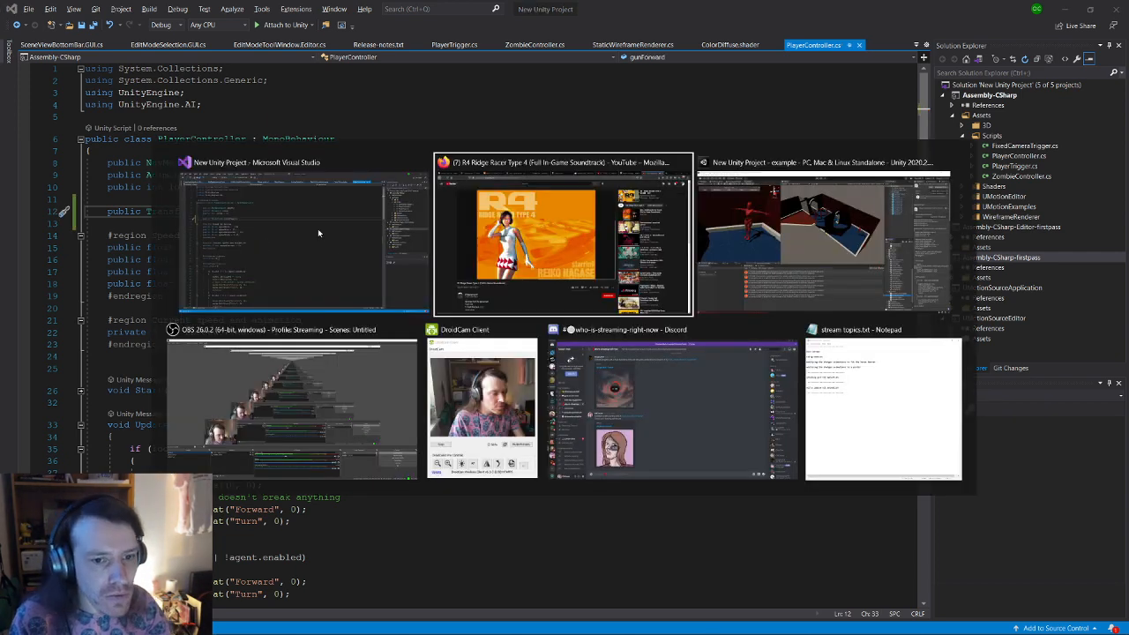
# Step: In Unity, select the Player (1) character in the scene view
pyautogui.hotkey('alt', 'Tab')
pyautogui.hotkey('alt', 'Tab')
pyautogui.press('Tab')
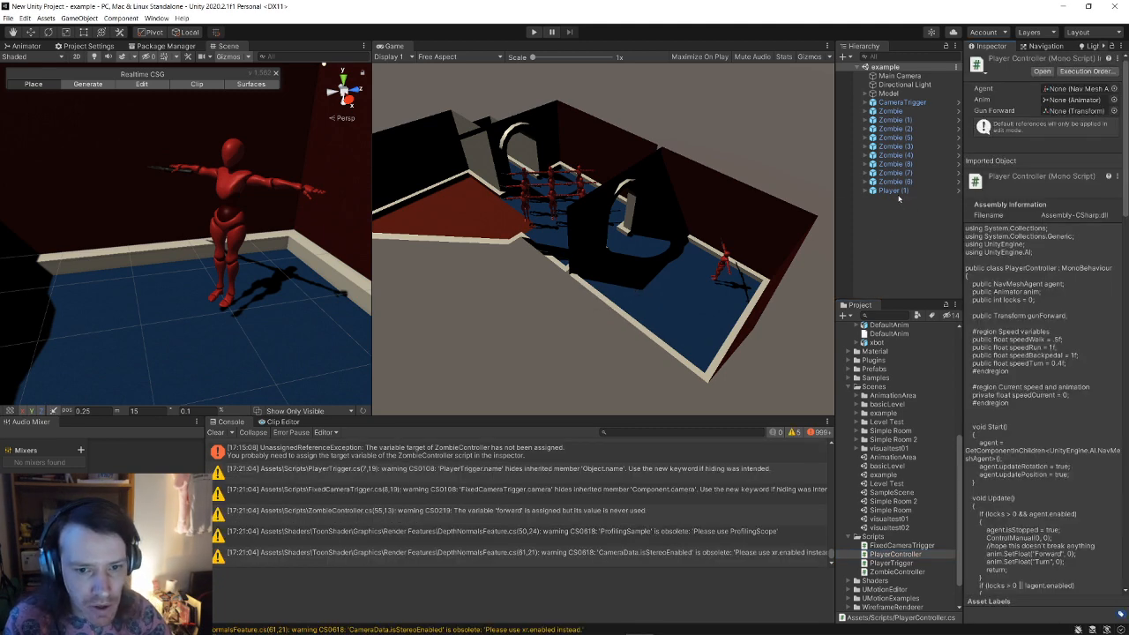
pyautogui.click(893, 191)
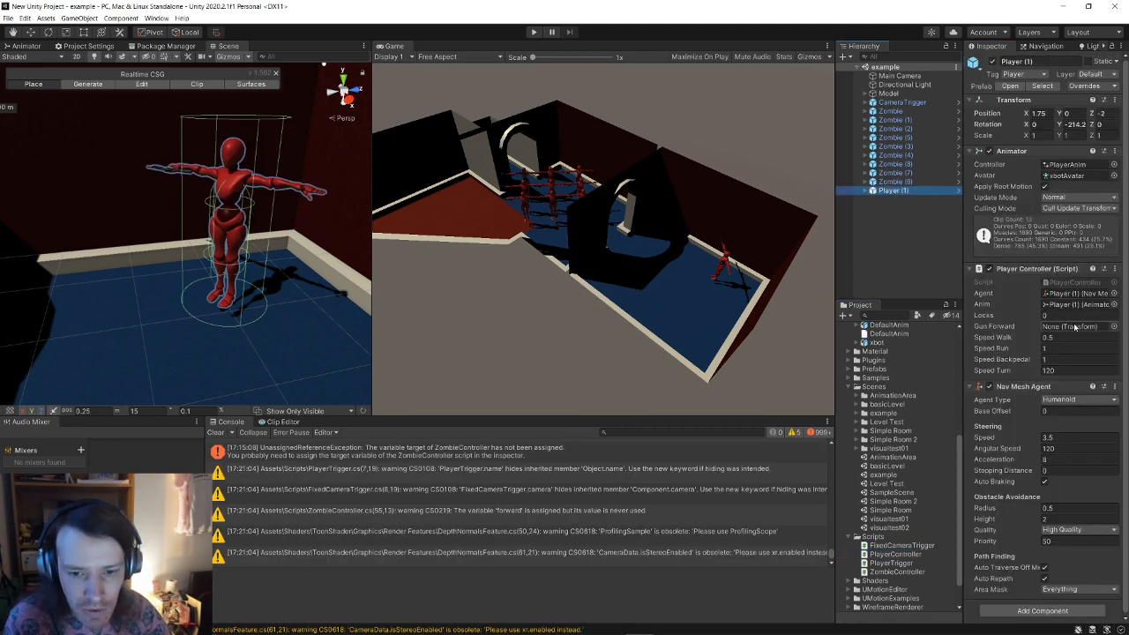
pyautogui.scroll(5, 185, 208)
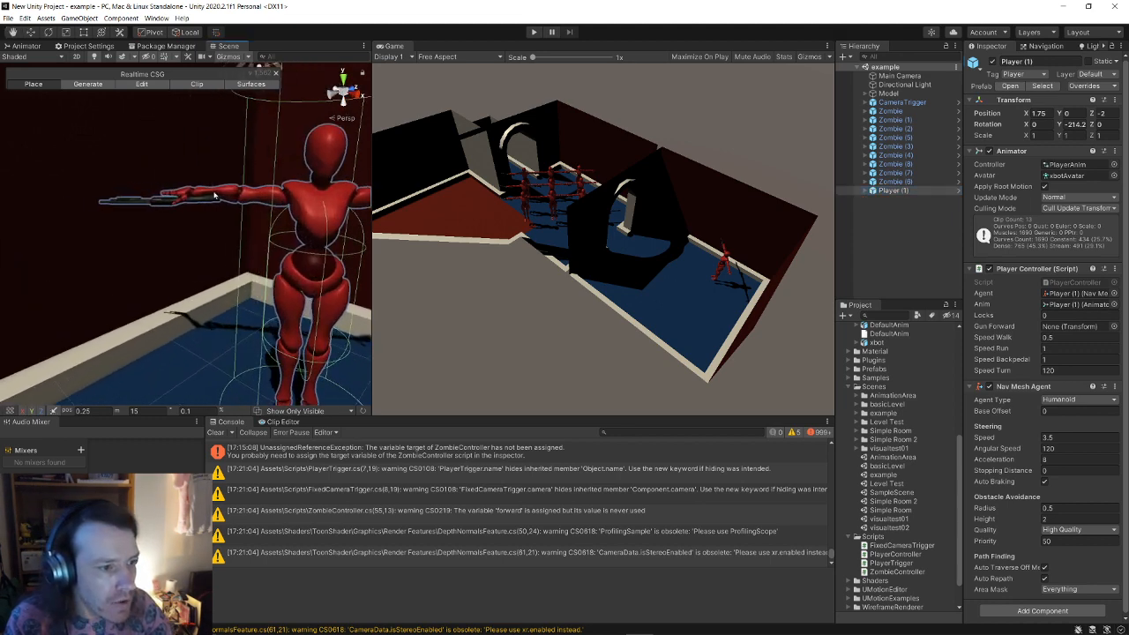
pyautogui.click(164, 202)
pyautogui.click(165, 201)
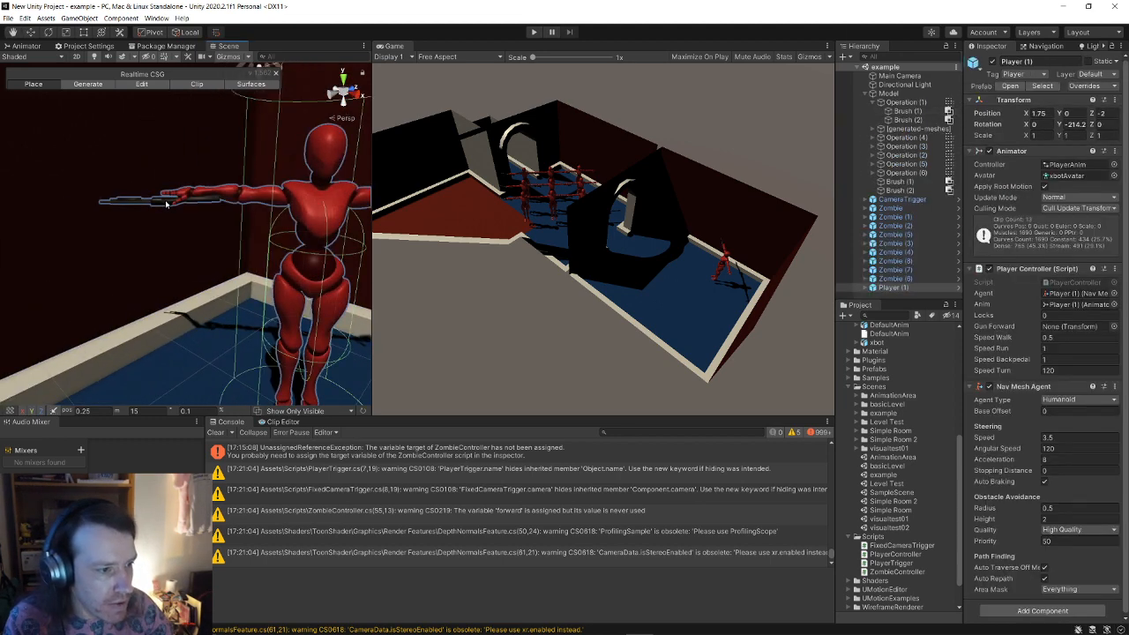
pyautogui.click(166, 204)
pyautogui.click(165, 204)
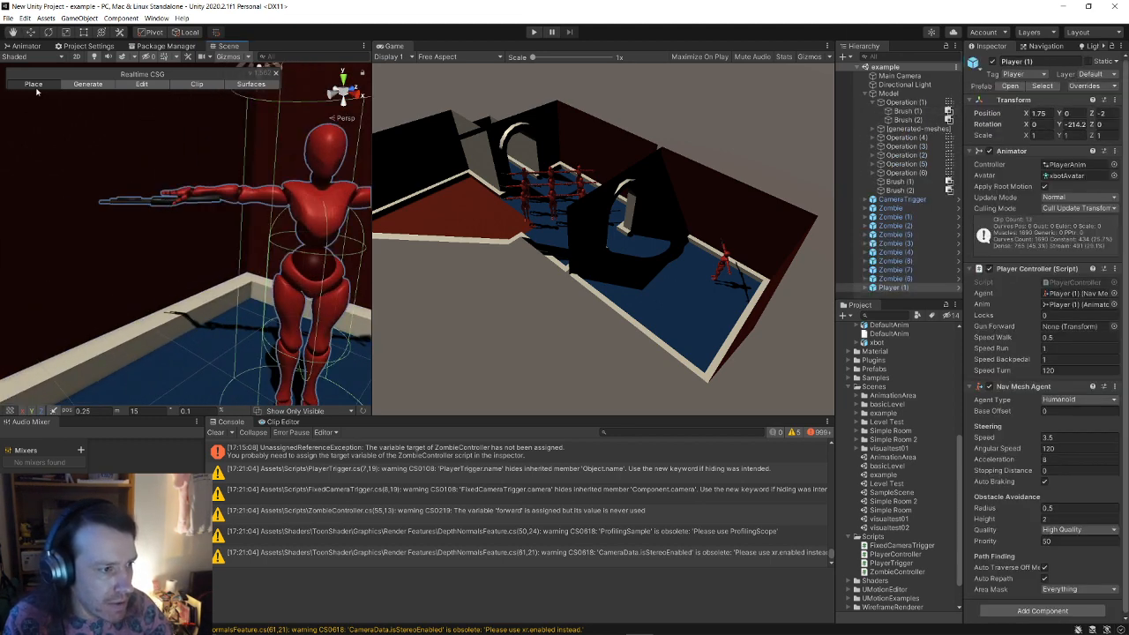
pyautogui.keyDown('alt'); pyautogui.moveTo(37, 91); pyautogui.dragTo(246, 160); pyautogui.keyUp('alt')
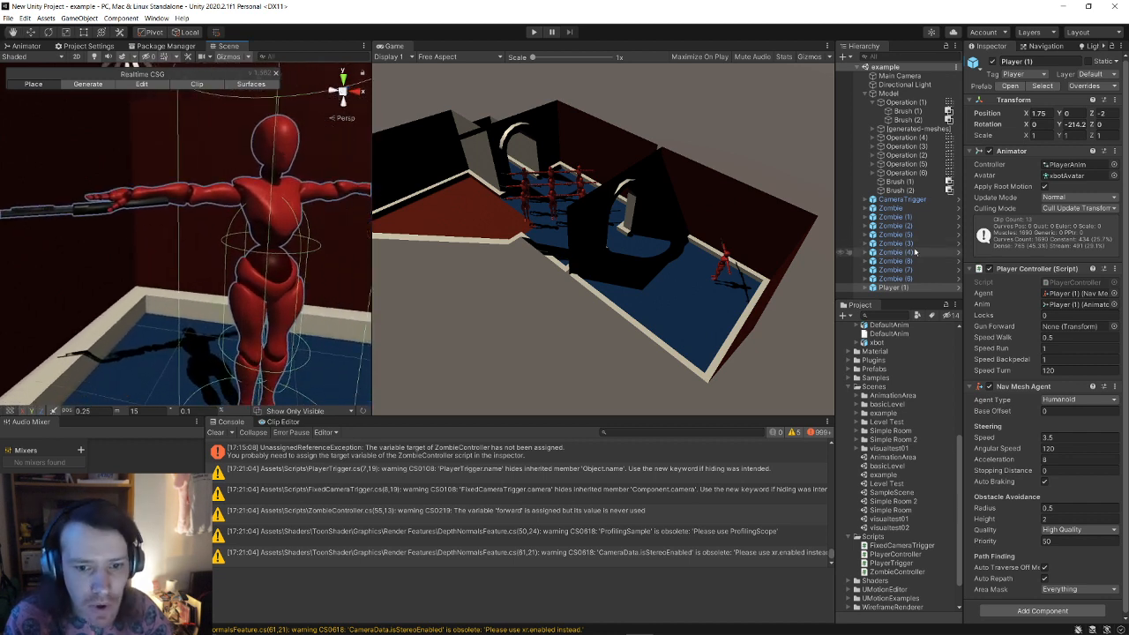
# Step: Expand Player (1)'s bone hierarchy down the right leg and widen the Hierarchy panel
pyautogui.click(866, 287)
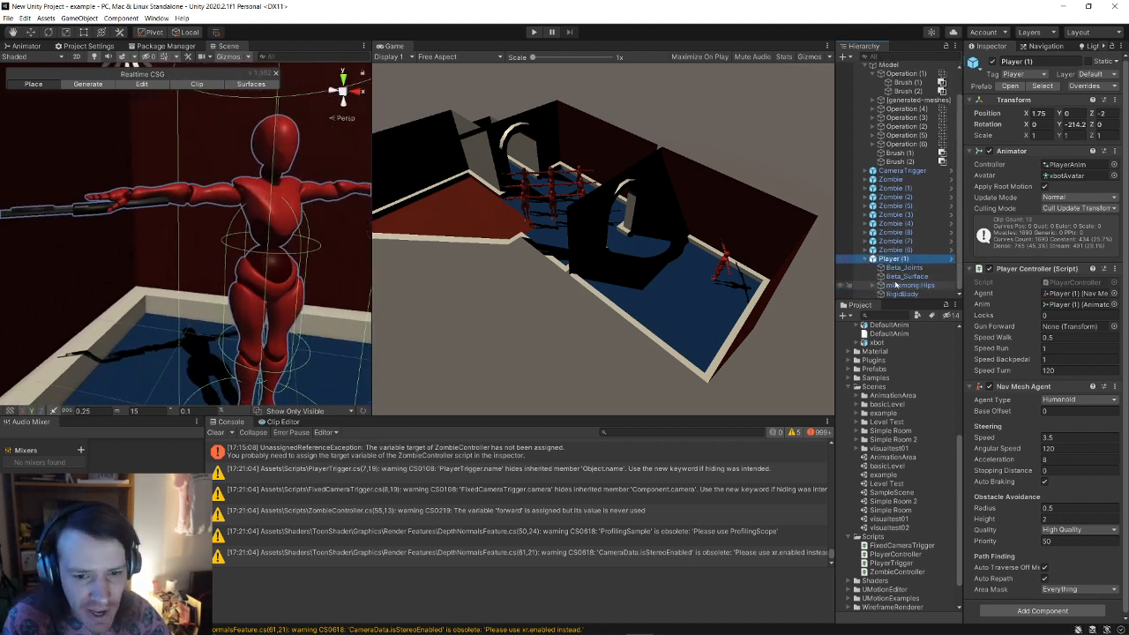
pyautogui.click(880, 285)
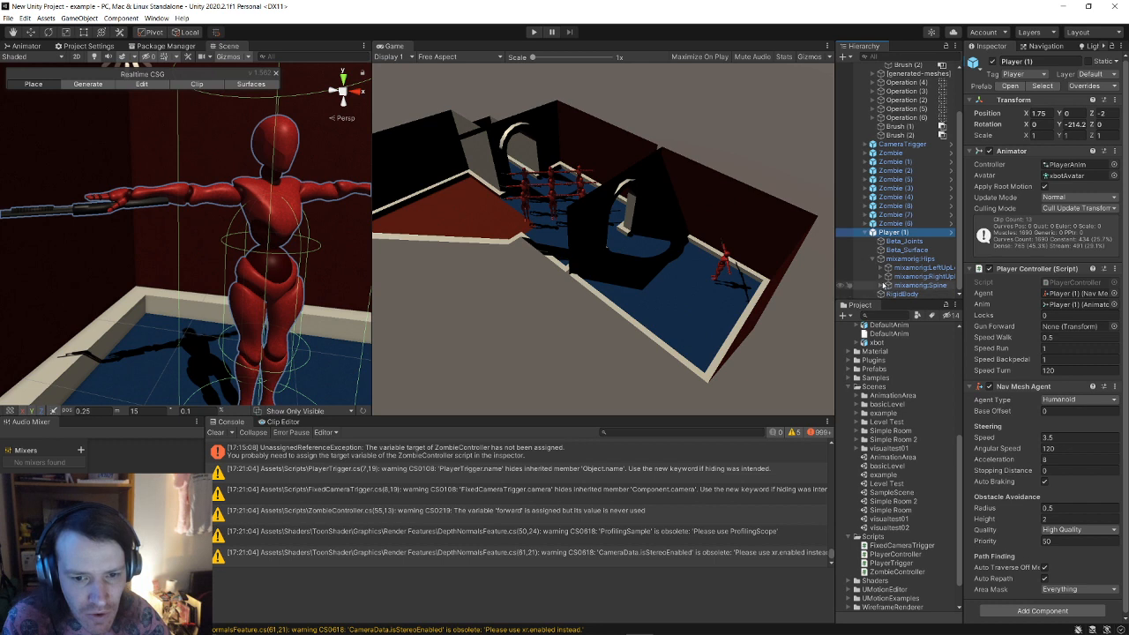
pyautogui.click(880, 278)
pyautogui.click(888, 287)
pyautogui.click(896, 293)
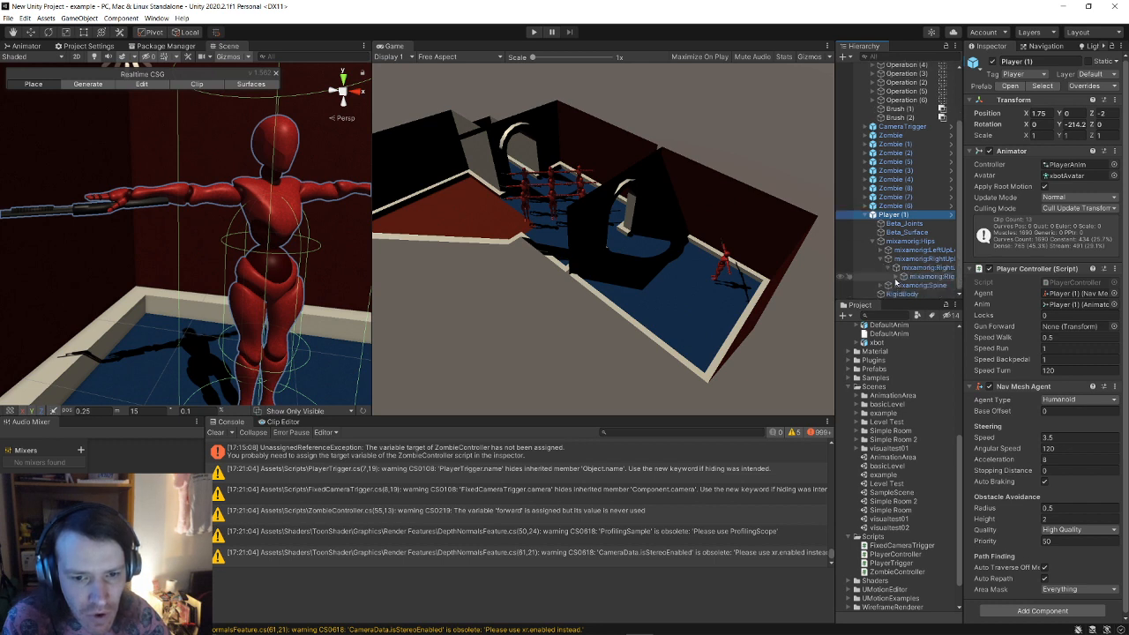
pyautogui.click(906, 285)
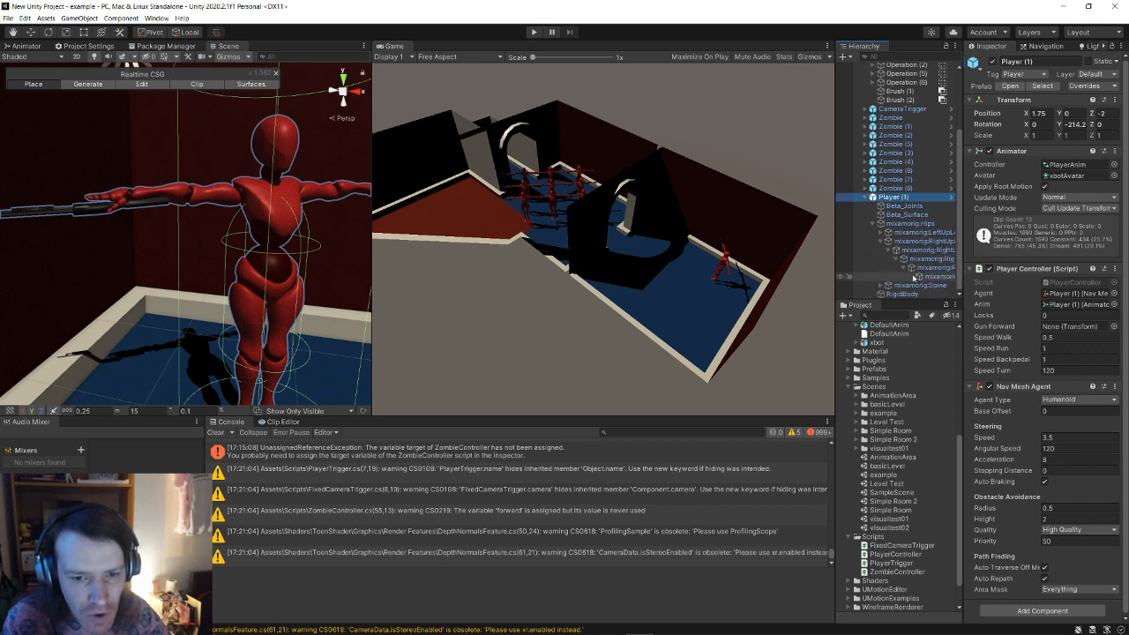
pyautogui.click(930, 277)
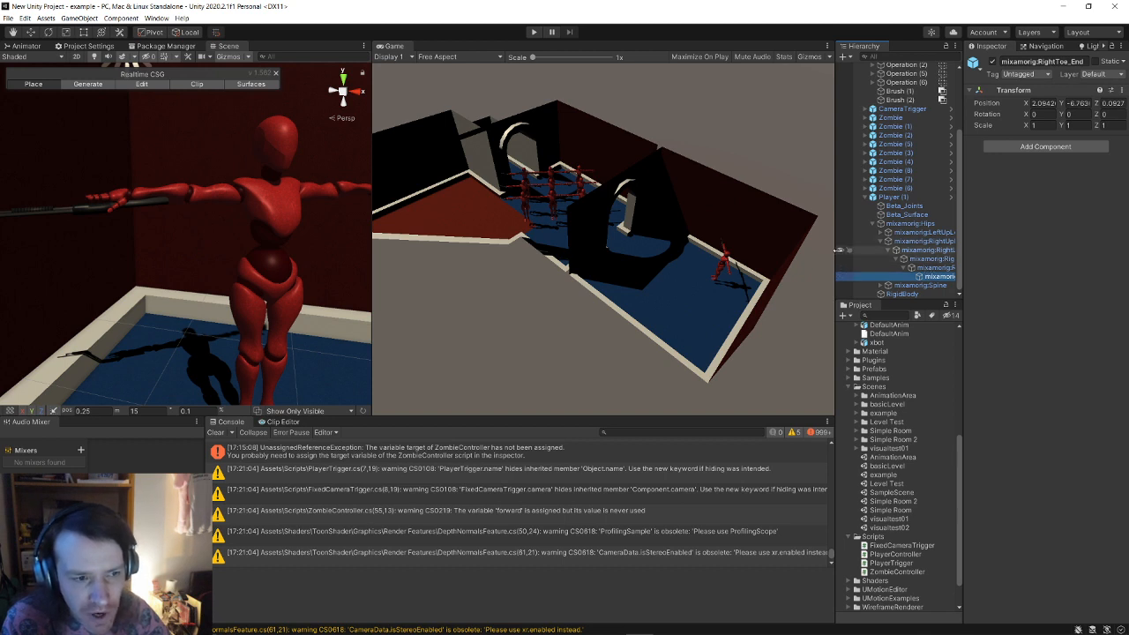
pyautogui.moveTo(838, 250); pyautogui.dragTo(756, 251)
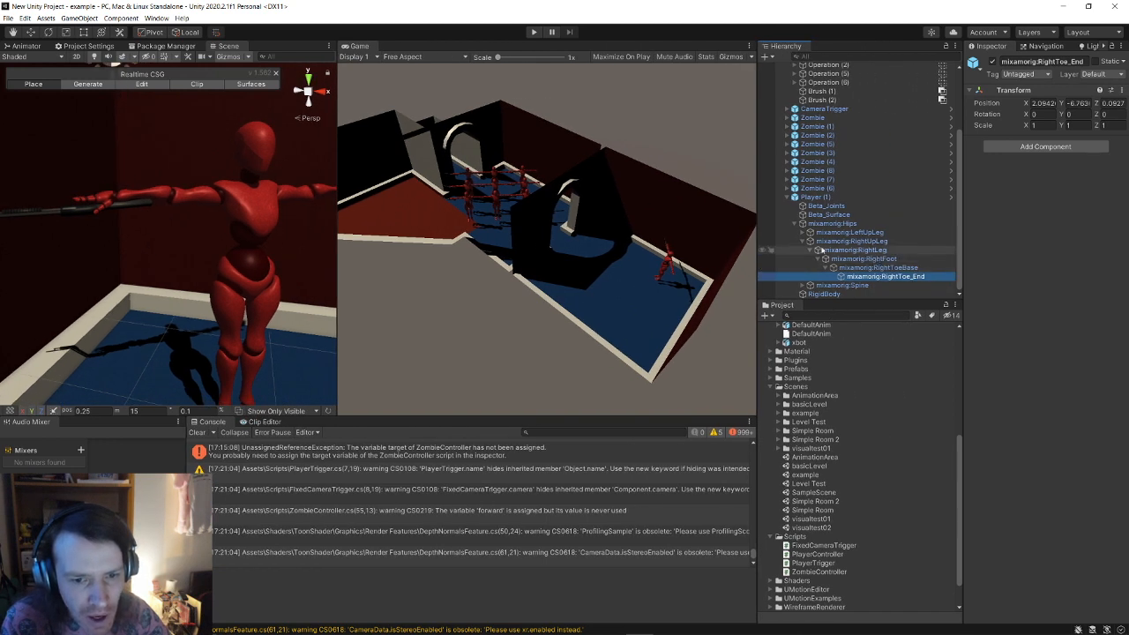
# Step: Expand mixamorig:Spine through the right arm to RightHand and select the Shotgun
pyautogui.click(802, 242)
pyautogui.click(802, 285)
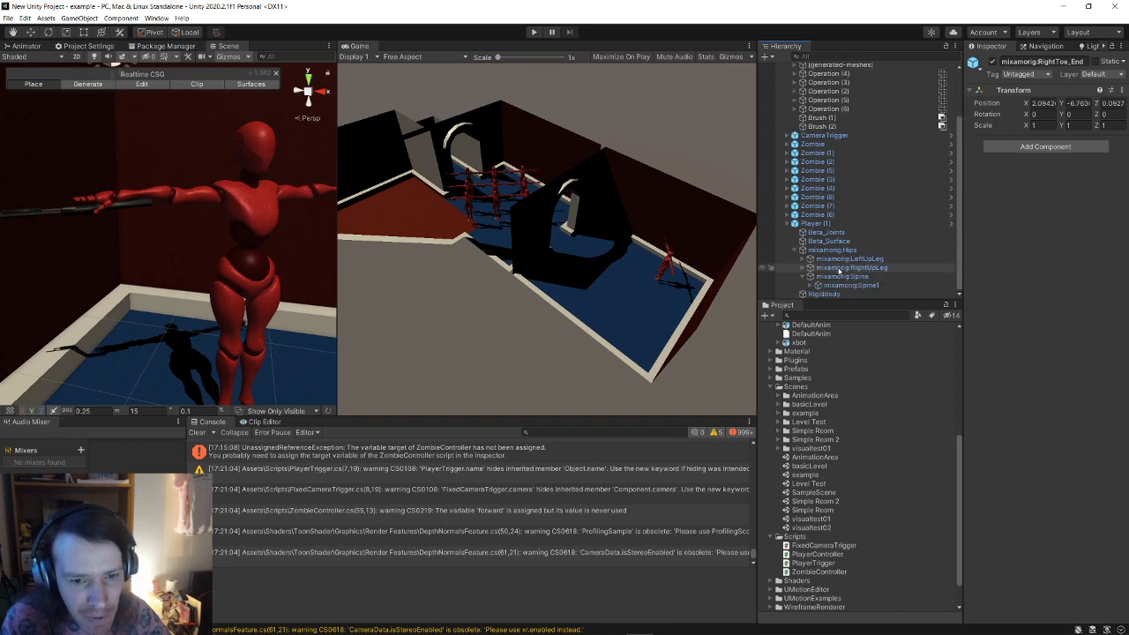
pyautogui.click(809, 285)
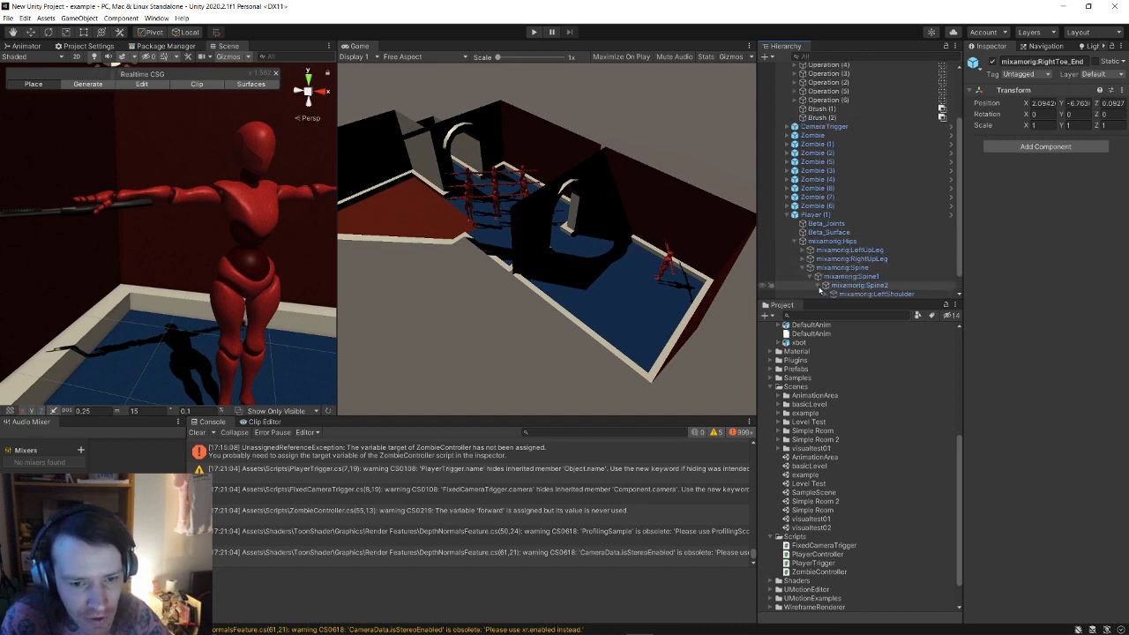
pyautogui.click(818, 285)
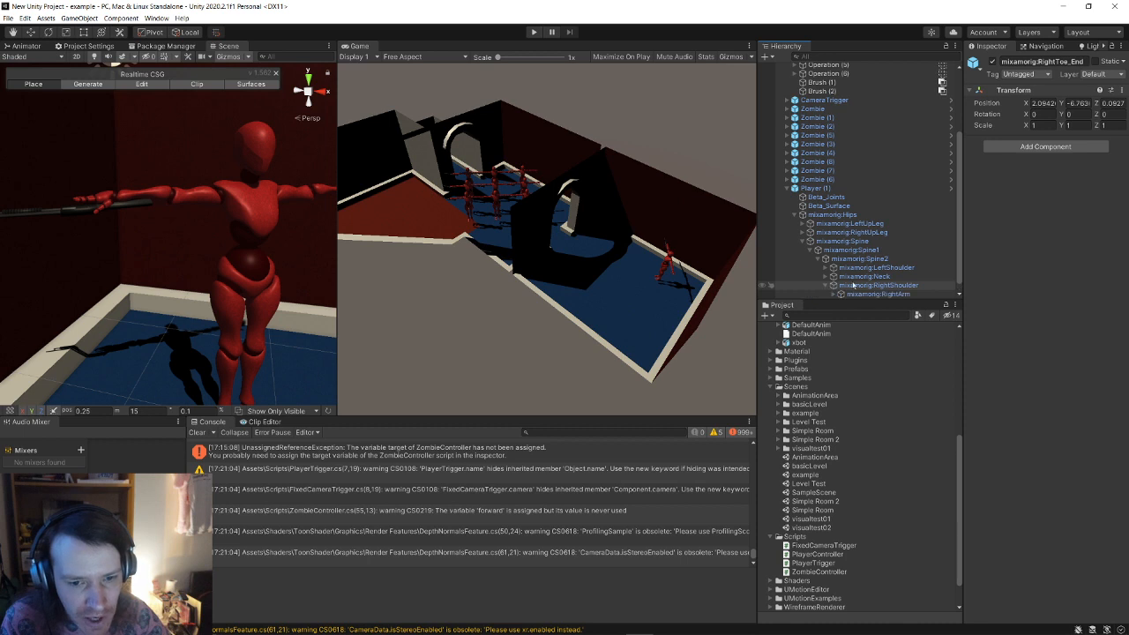
pyautogui.click(825, 285)
pyautogui.click(840, 285)
pyautogui.click(848, 285)
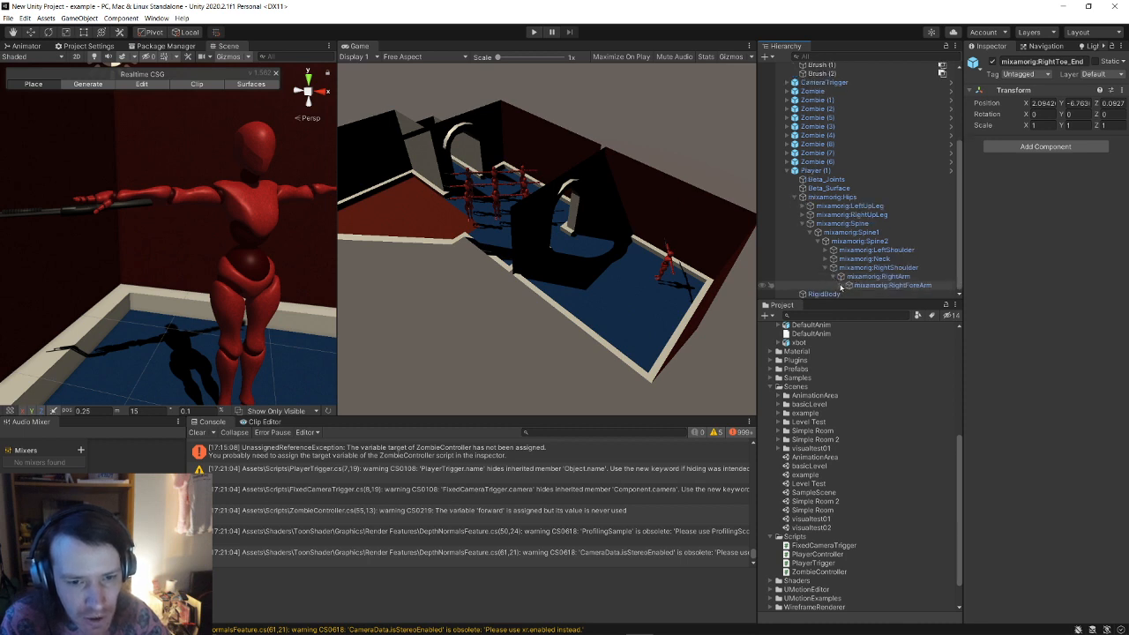
pyautogui.click(854, 285)
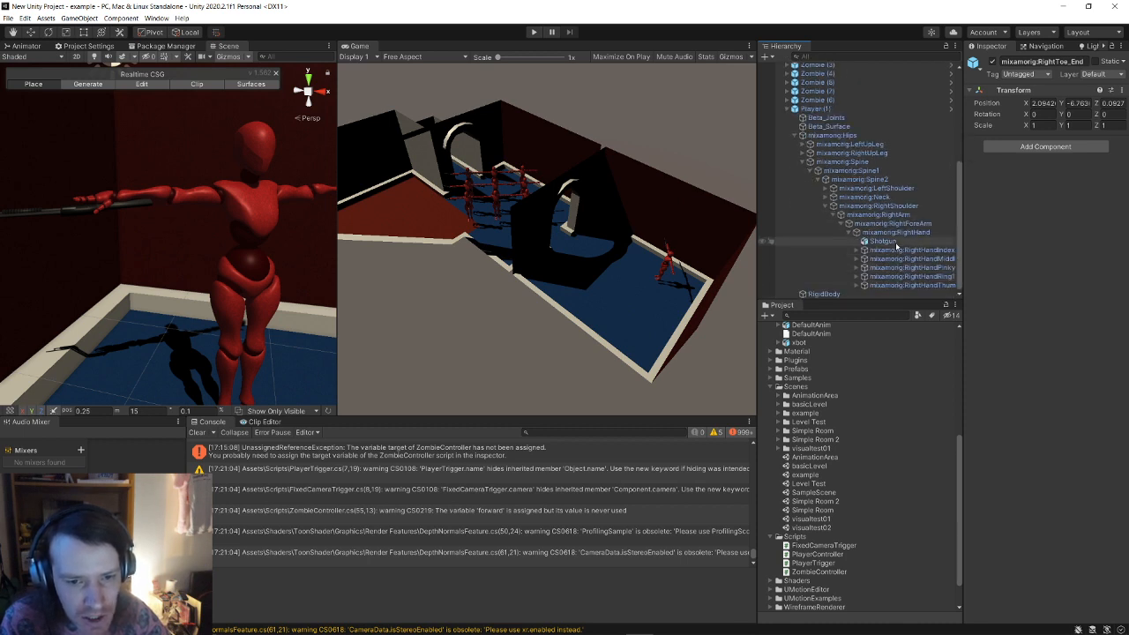
pyautogui.click(890, 243)
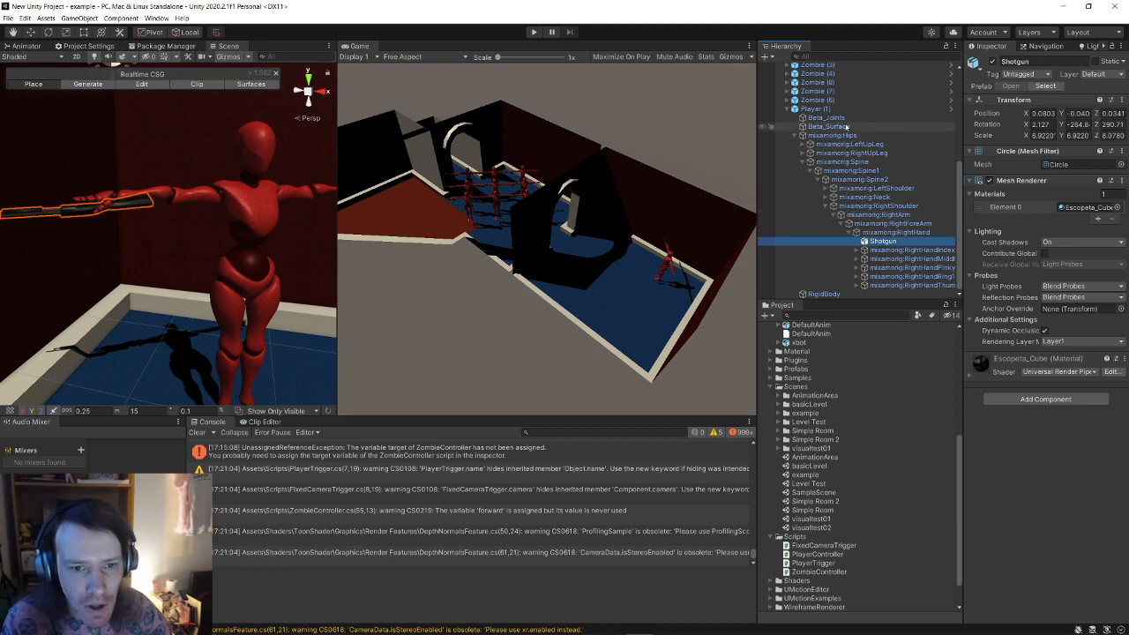
# Step: Assign the Shotgun to Player (1)'s Gun Forward field and save the scene
pyautogui.click(836, 111)
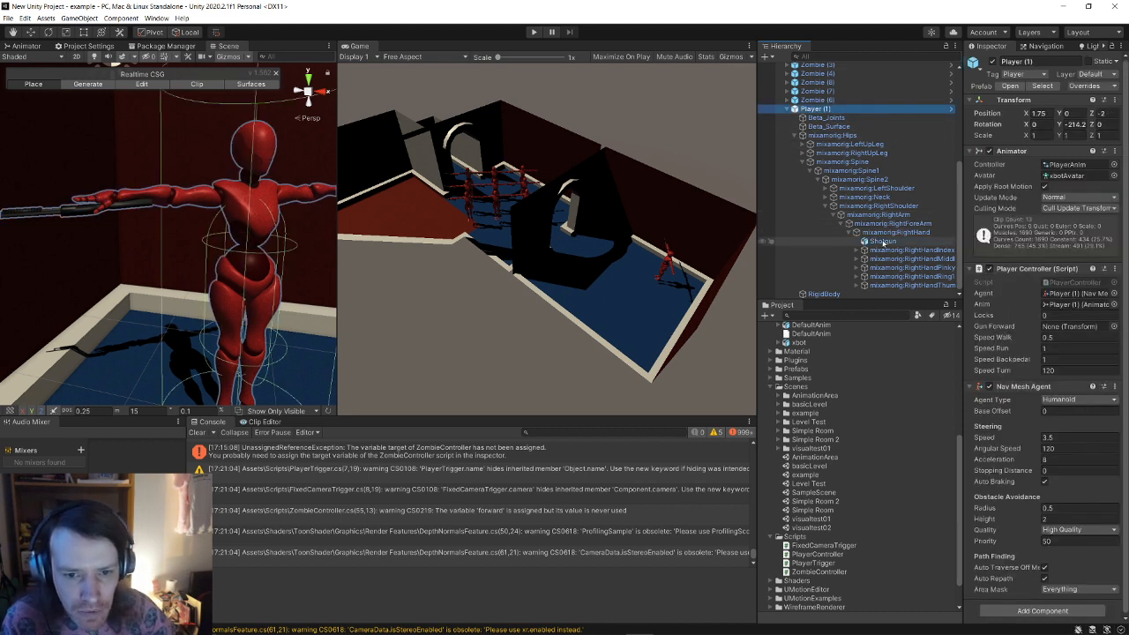
pyautogui.moveTo(884, 242); pyautogui.dragTo(1074, 328)
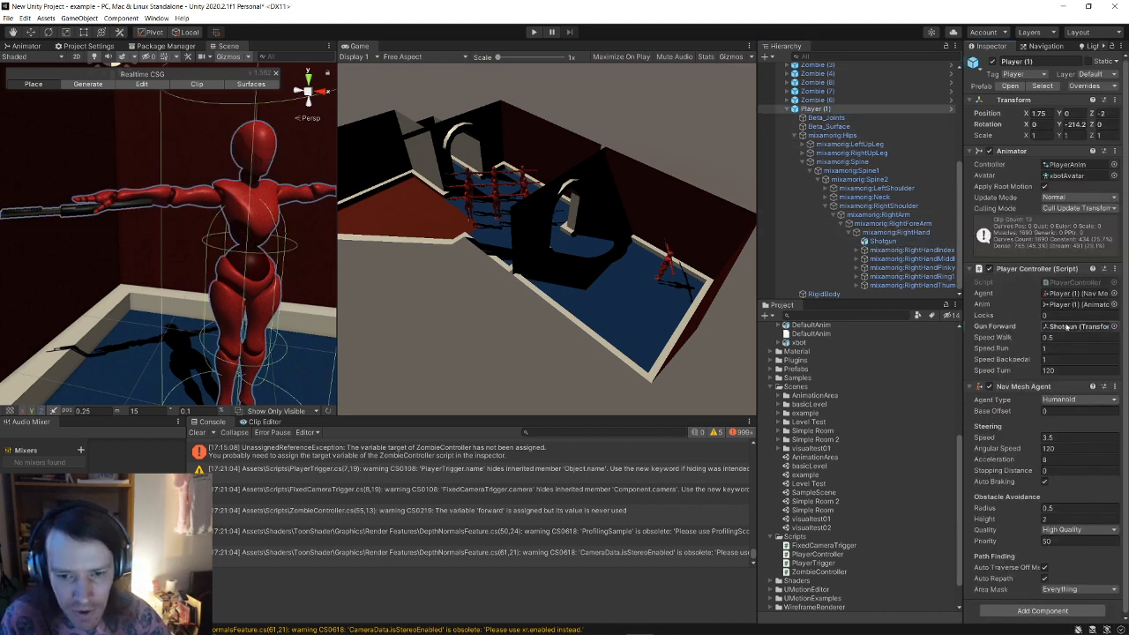
pyautogui.click(7, 18)
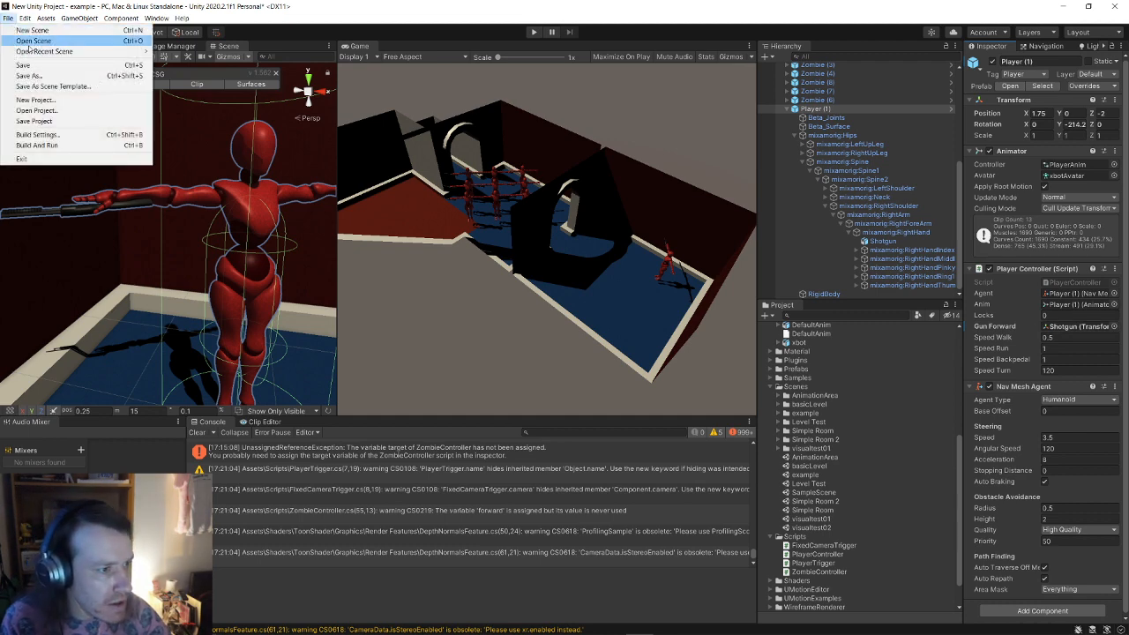
pyautogui.click(49, 67)
pyautogui.hotkey('alt', 'Tab')
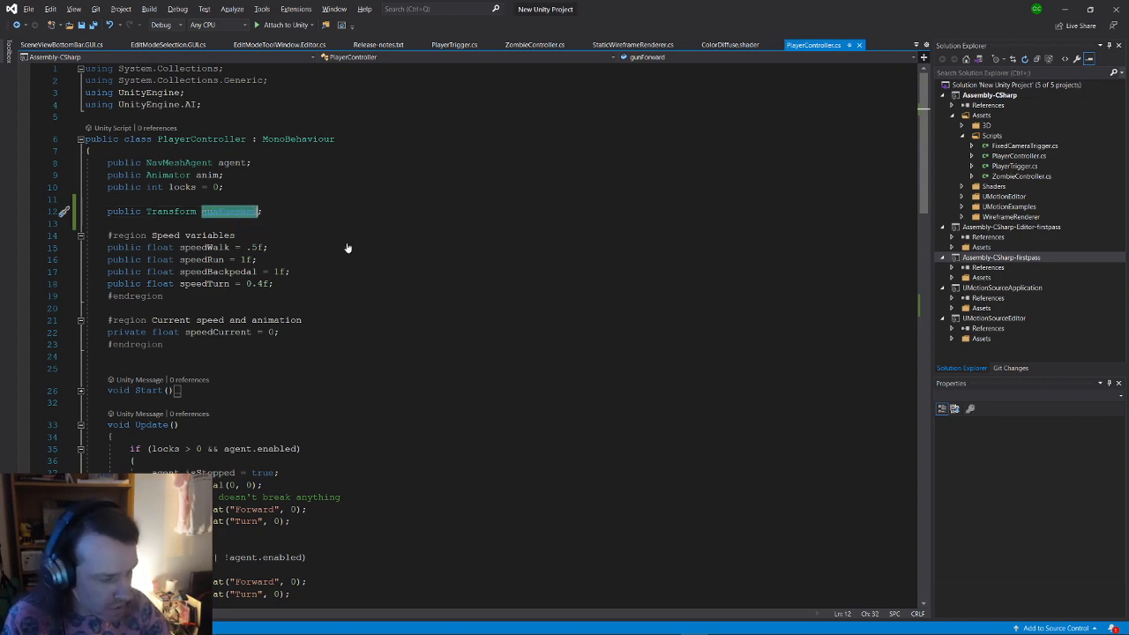
# Step: Declare 'RaycastHit hitOut;' on a new line inside the if(fire) block
pyautogui.click(404, 319)
pyautogui.scroll(-12, 404, 317)
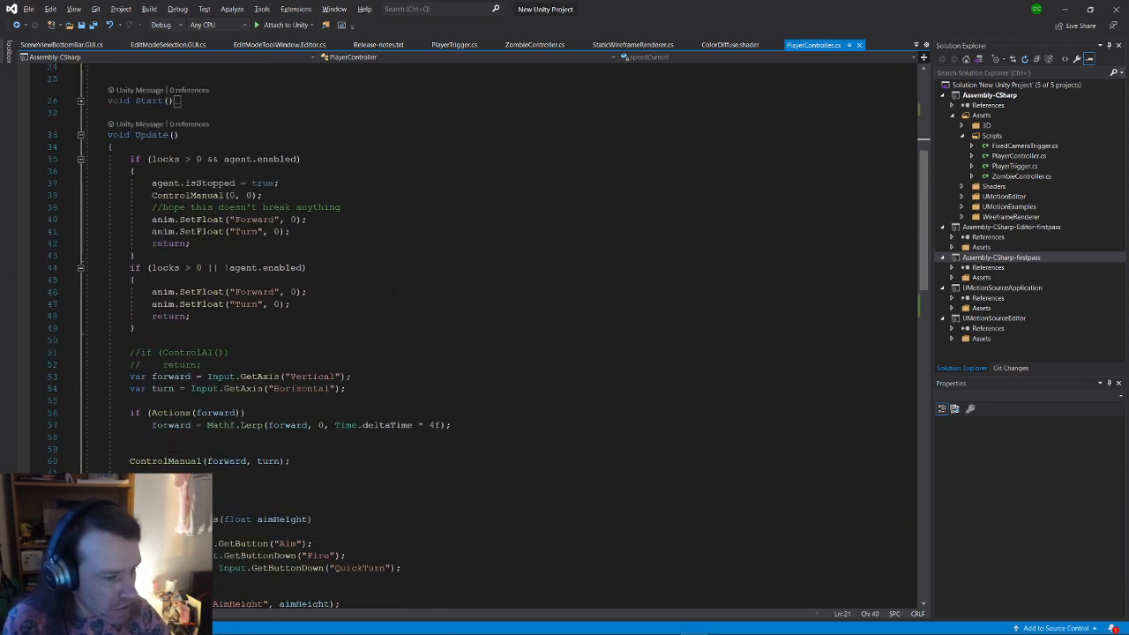
pyautogui.scroll(-14, 355, 271)
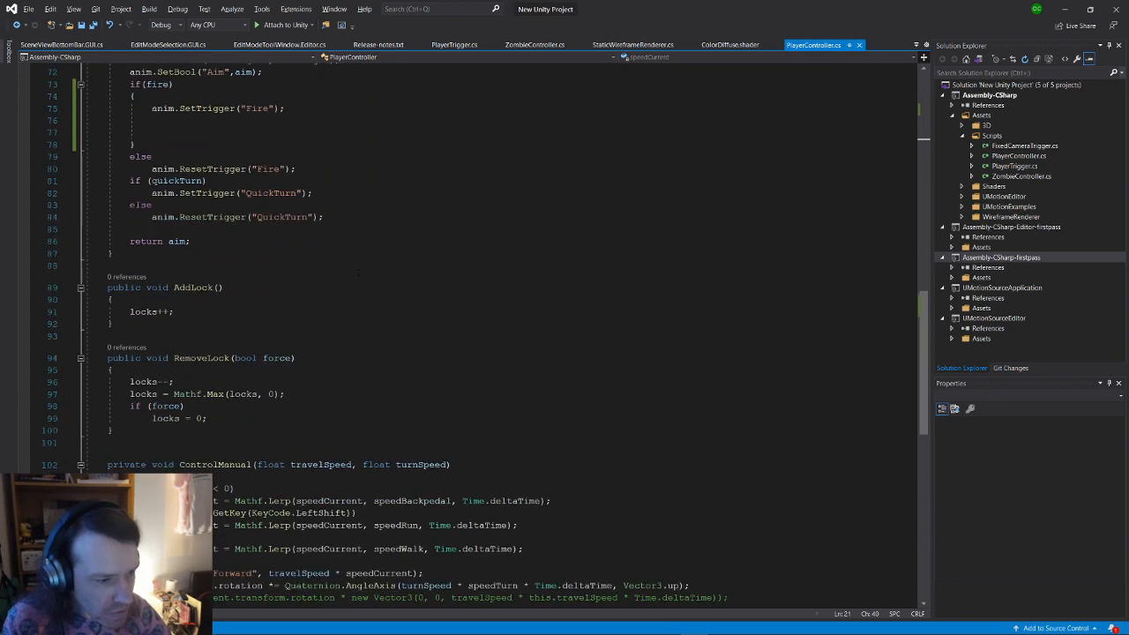
pyautogui.scroll(5, 354, 271)
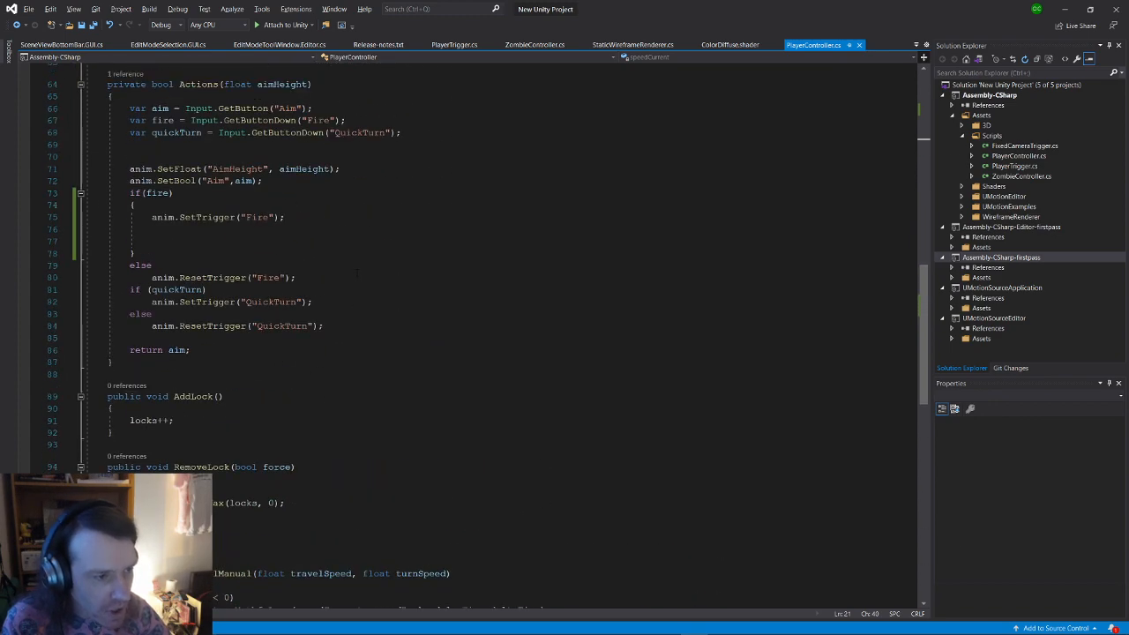
pyautogui.click(181, 229)
pyautogui.press('Return')
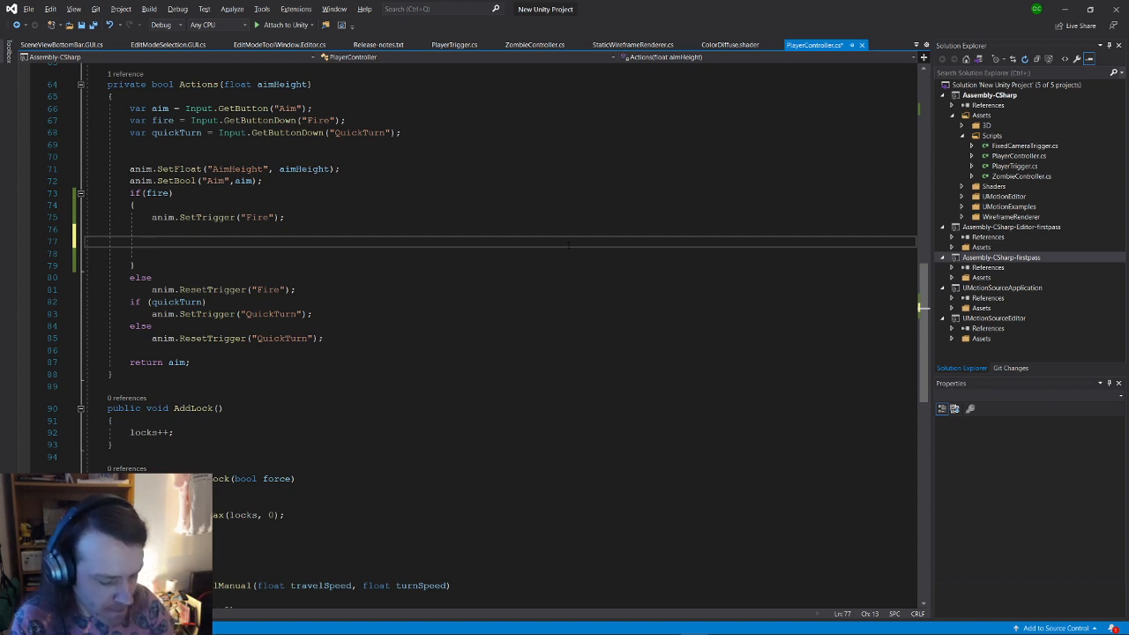
pyautogui.write('var')
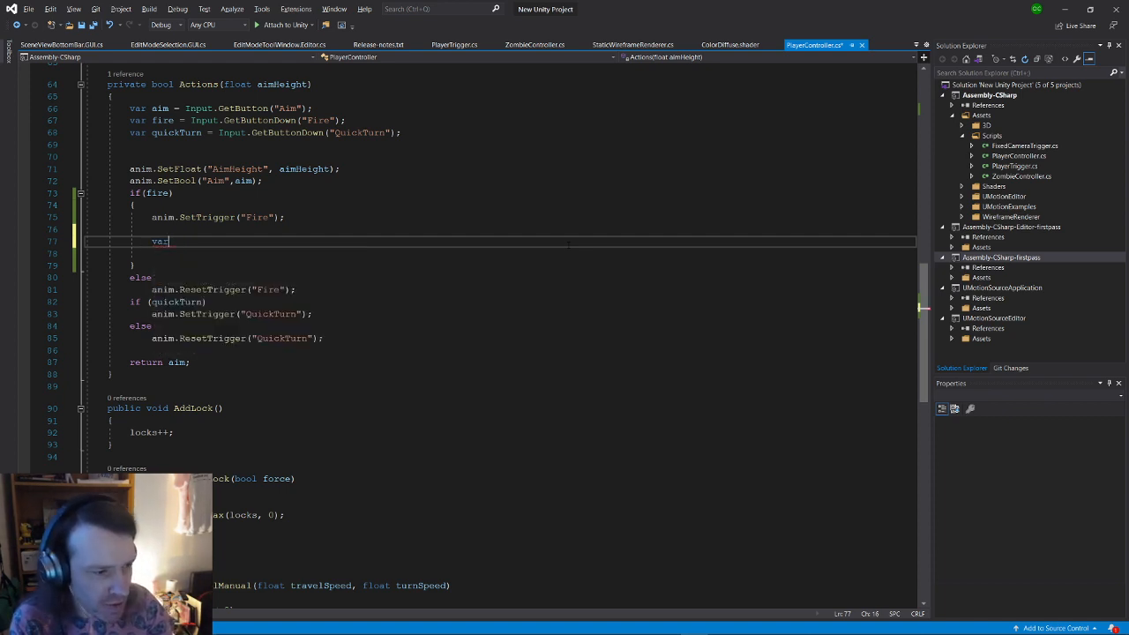
pyautogui.press('BackSpace')
pyautogui.press('BackSpace')
pyautogui.press('BackSpace')
pyautogui.write('H')
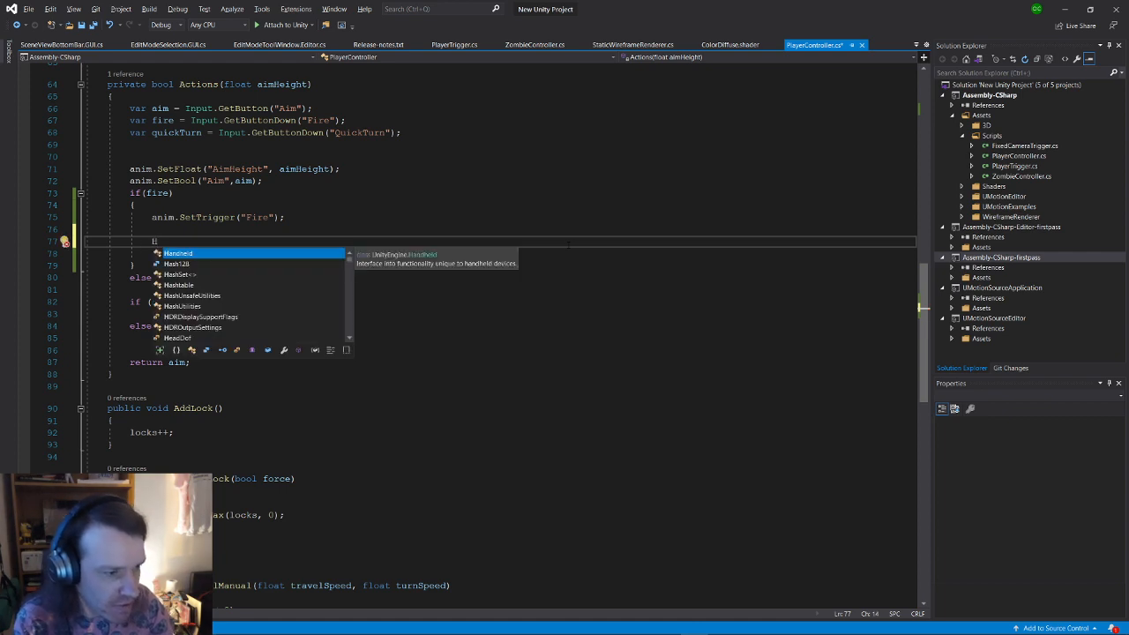
pyautogui.write('iScan')
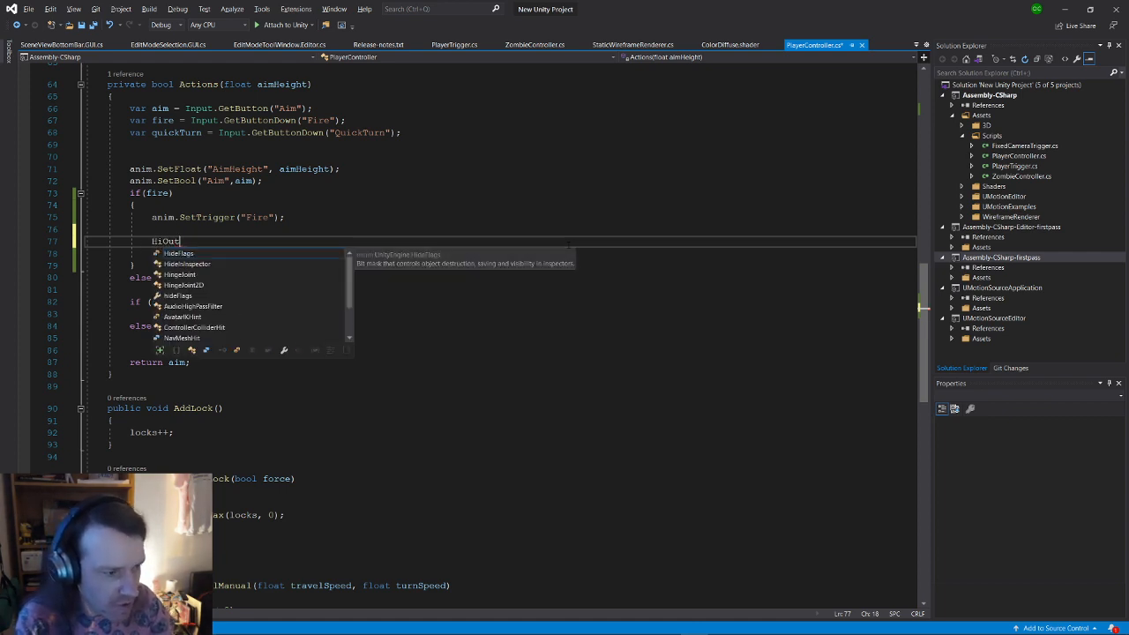
pyautogui.press('BackSpace')
pyautogui.press('BackSpace')
pyautogui.press('BackSpace')
pyautogui.press('BackSpace')
pyautogui.write('tOu')
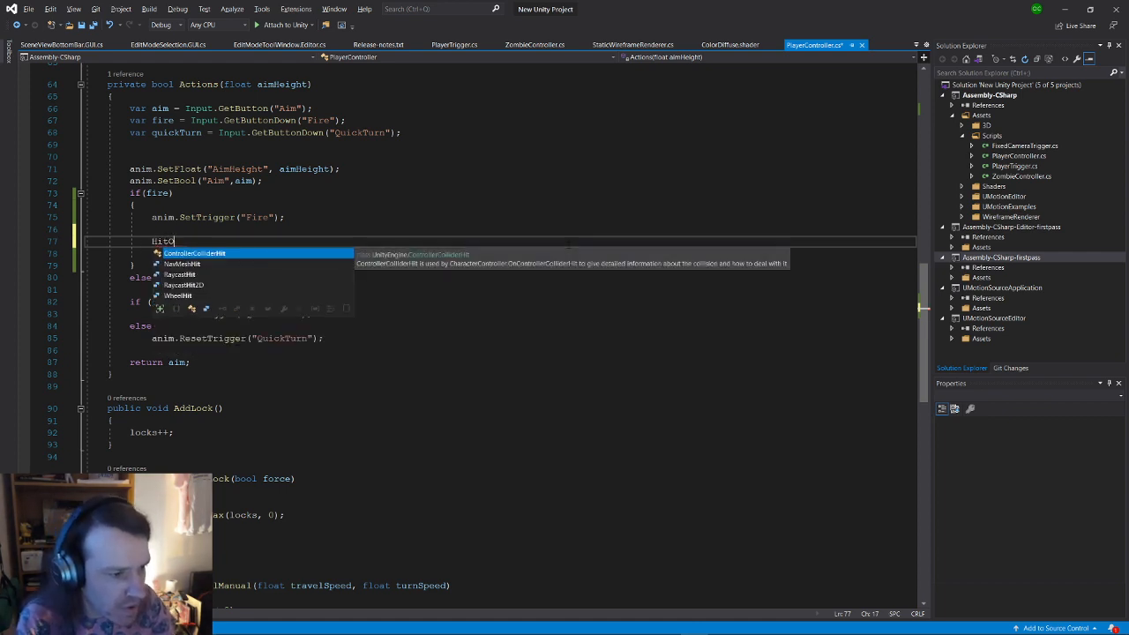
pyautogui.press('Down')
pyautogui.press('Down')
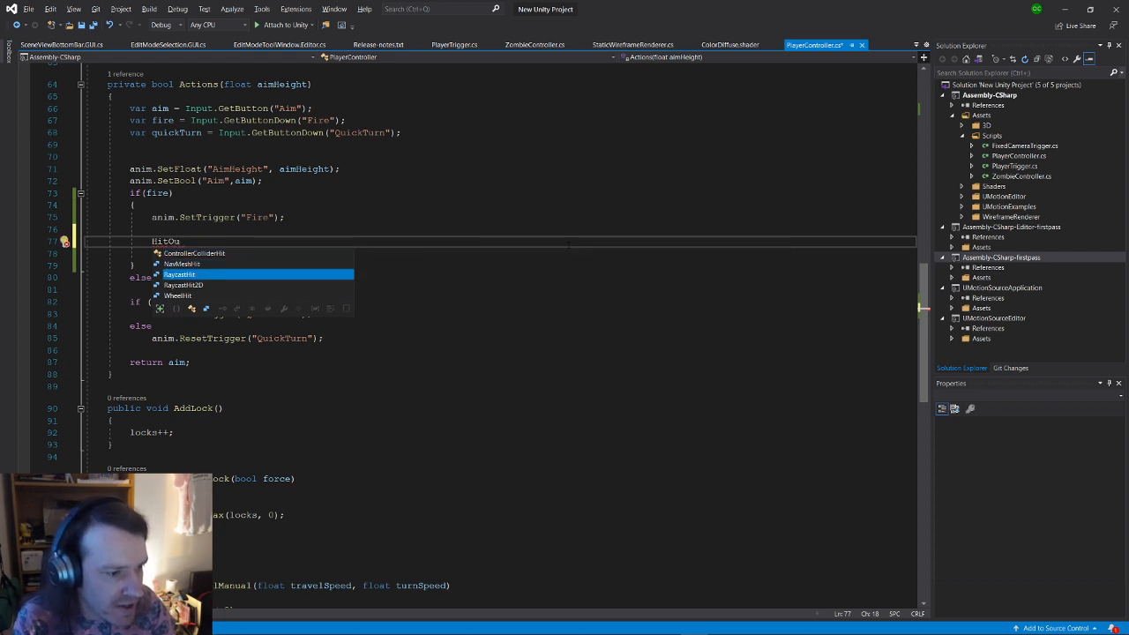
pyautogui.press('space')
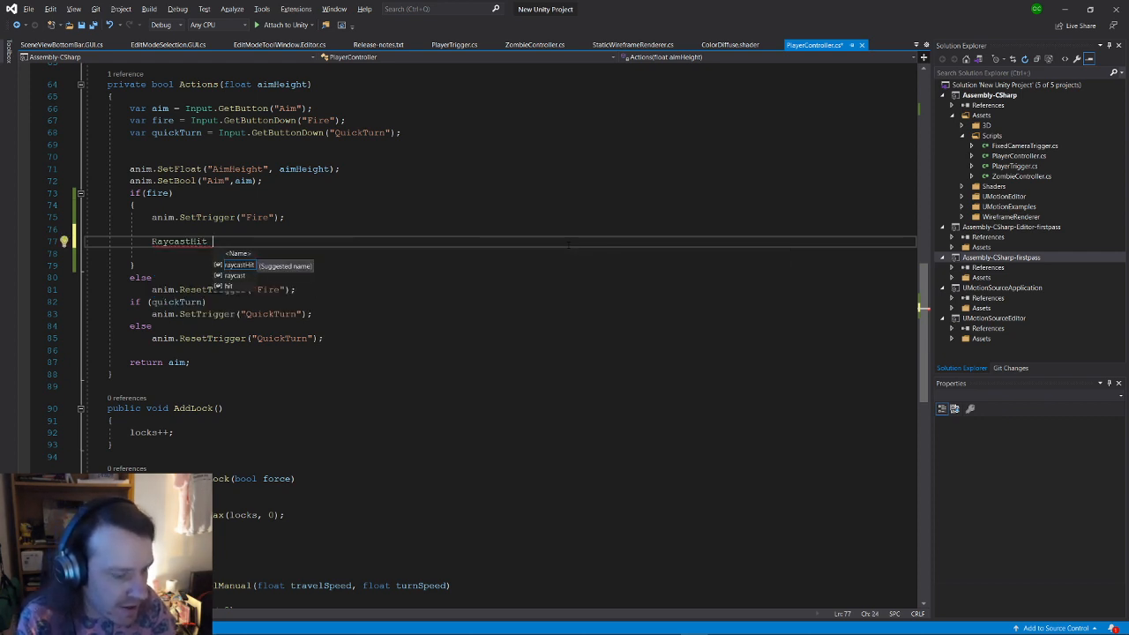
pyautogui.write('hitOut;')
pyautogui.press('Return')
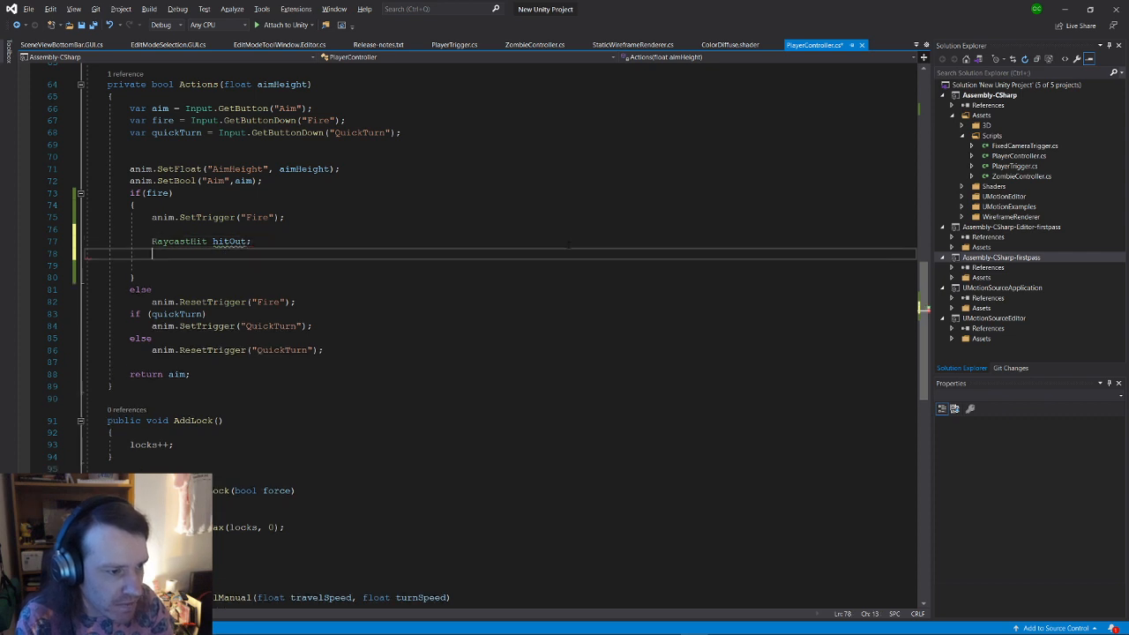
# Step: Begin 'if(Physics.Raycast(gunForward.forward, ' and browse to the origin-and-direction overload
pyautogui.write('if(Phs')
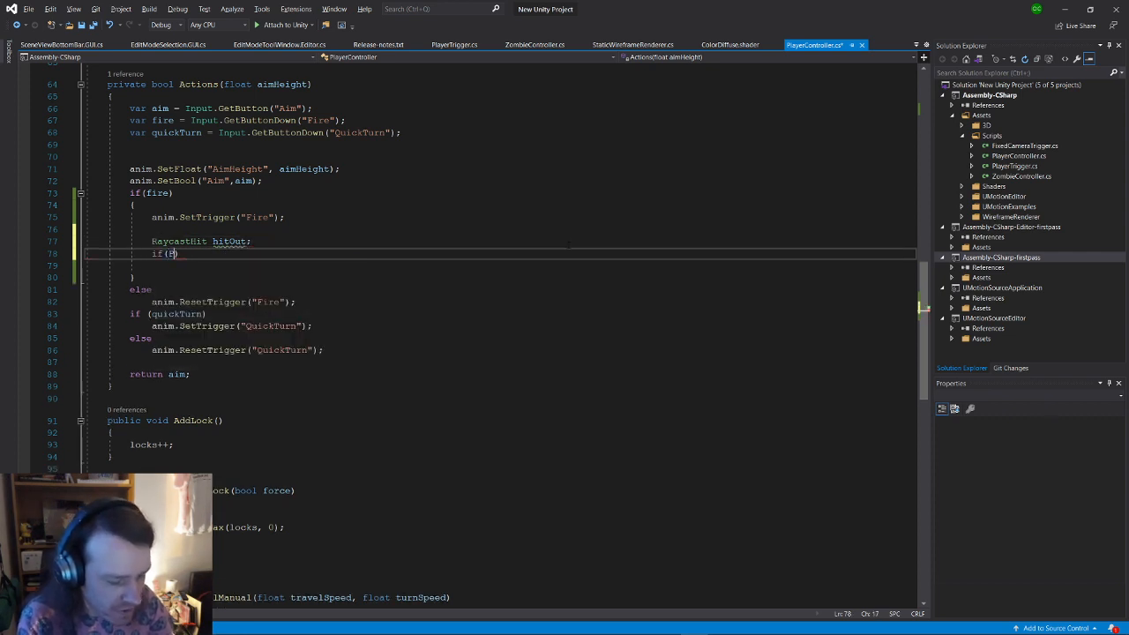
pyautogui.press('Down')
pyautogui.press('Down')
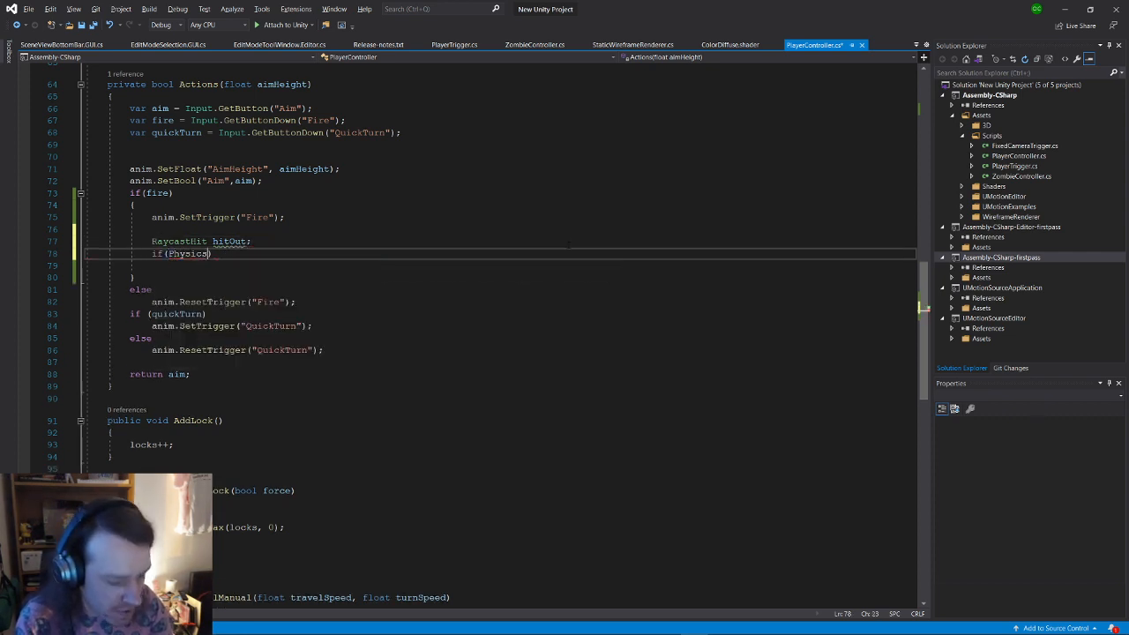
pyautogui.press('Tab')
pyautogui.write('.Ray')
pyautogui.press('Tab')
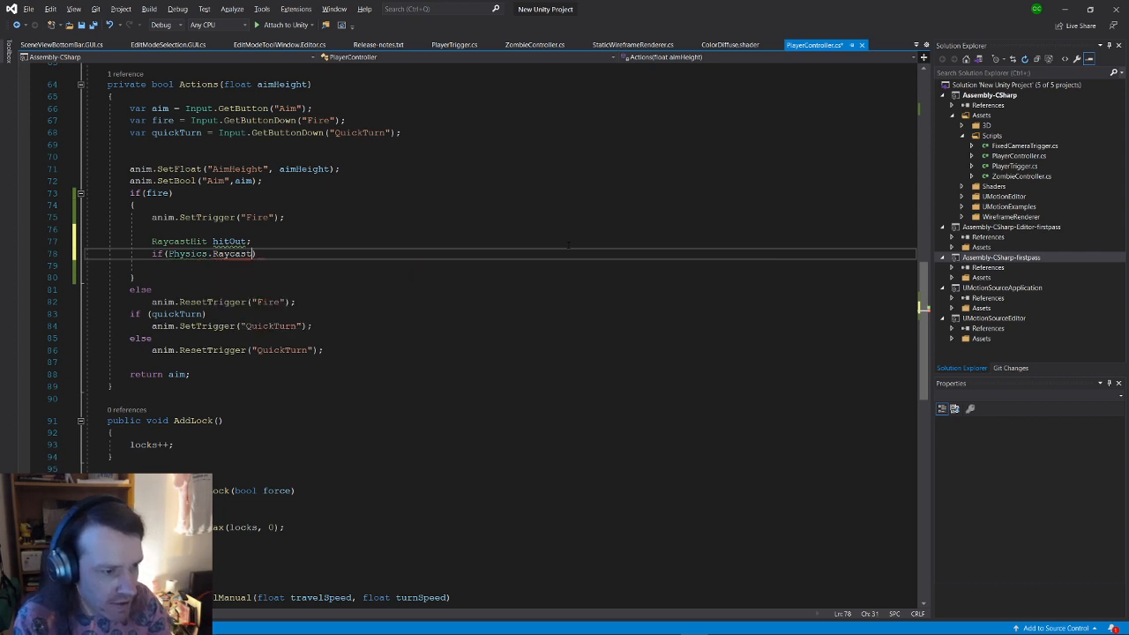
pyautogui.write('(')
pyautogui.press('Escape')
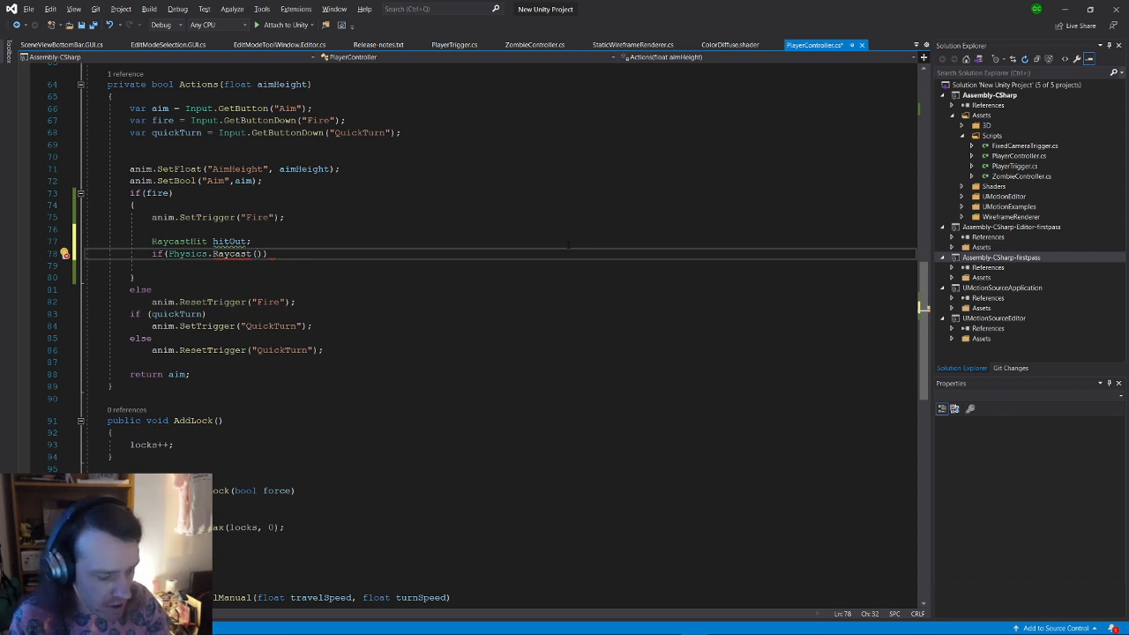
pyautogui.write('gunForward')
pyautogui.write('.forward')
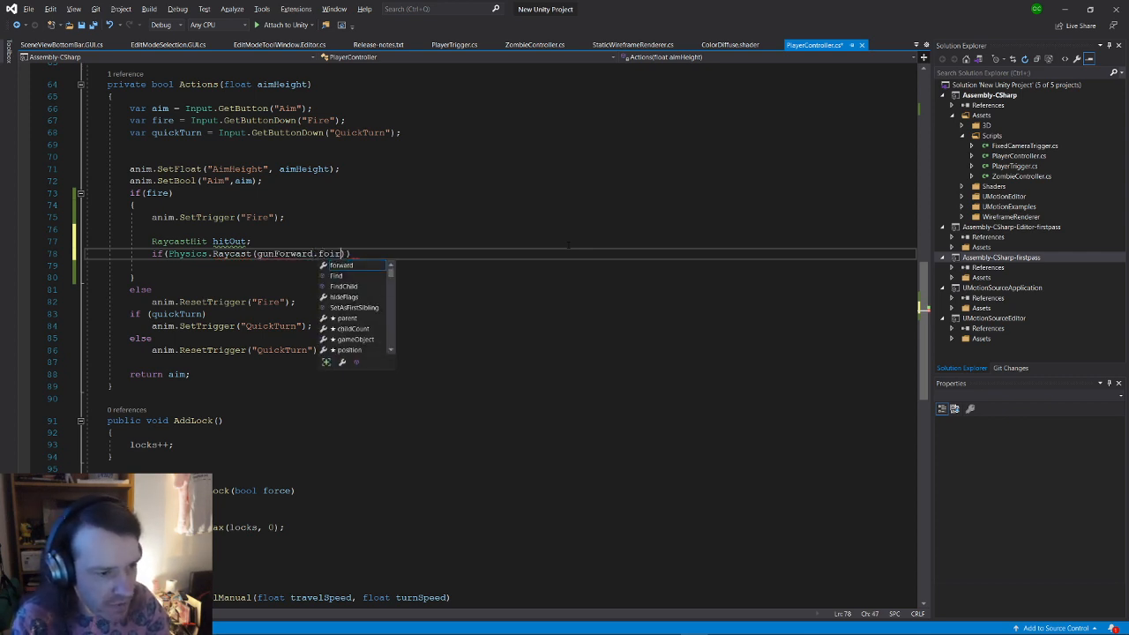
pyautogui.write(',')
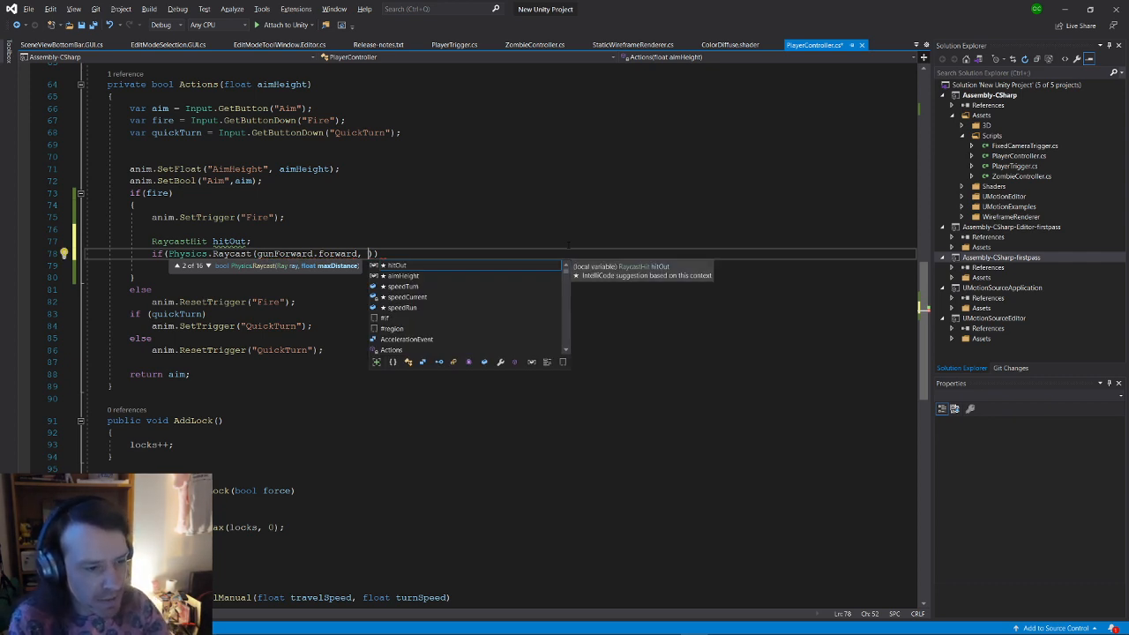
pyautogui.click(209, 265)
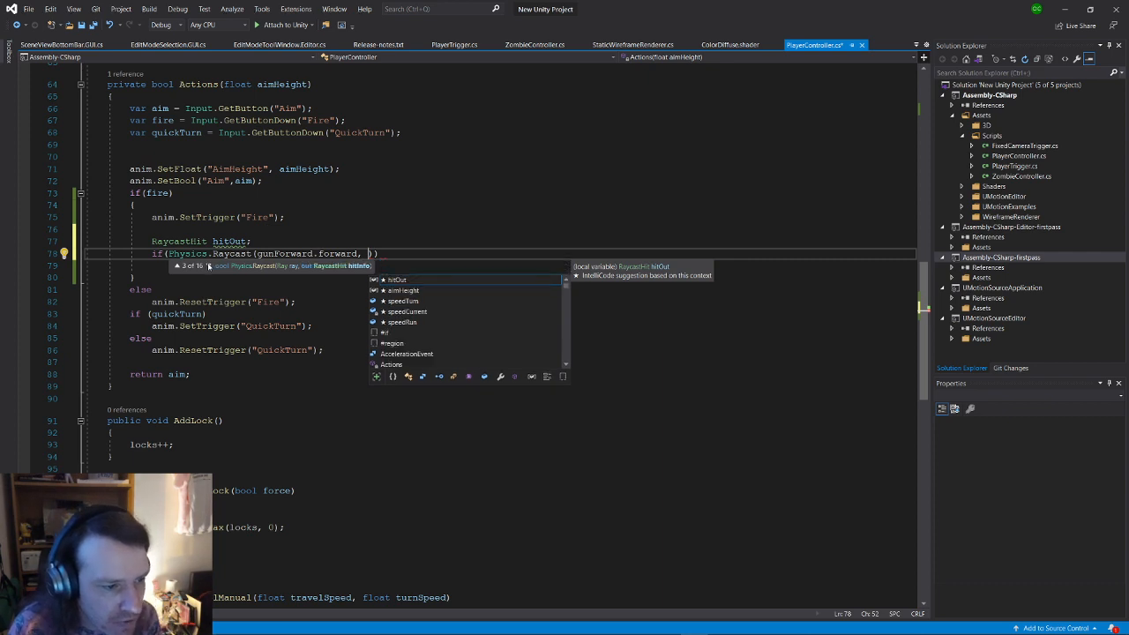
pyautogui.click(209, 266)
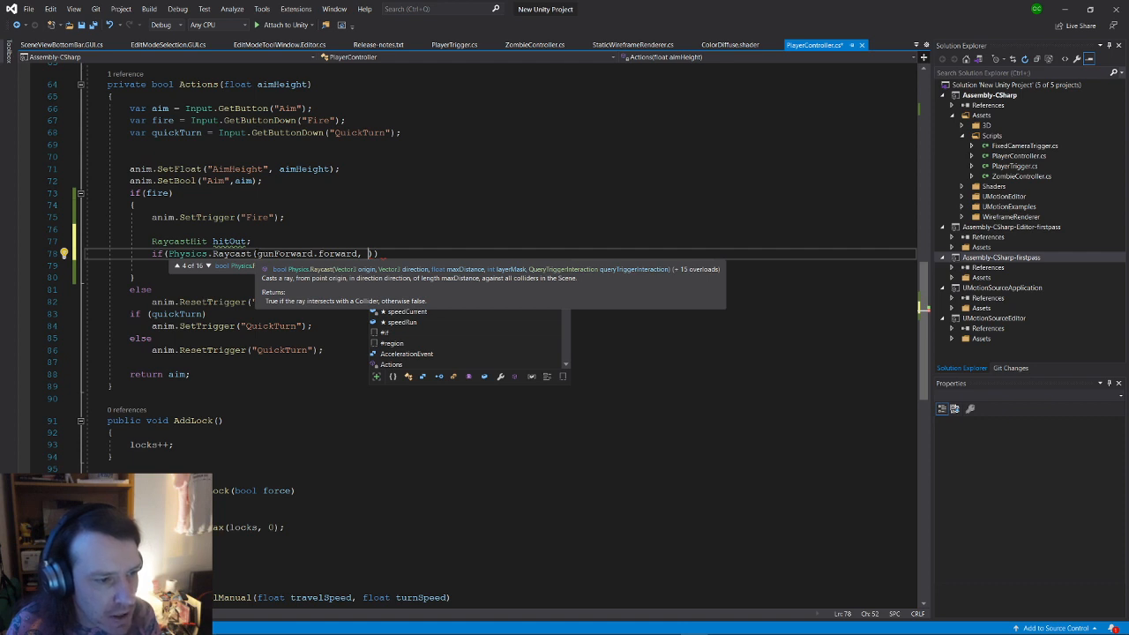
# Step: Make the Raycast arguments read gunForward.position, gunForward.forward with no trailing comma
pyautogui.doubleClick(265, 254)
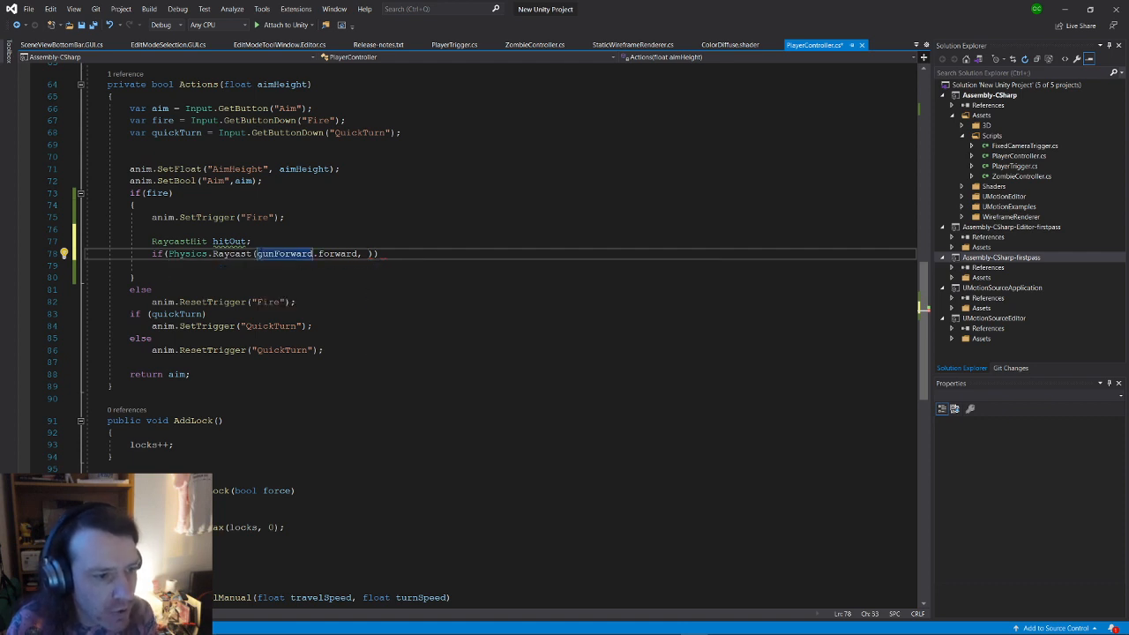
pyautogui.click(313, 255)
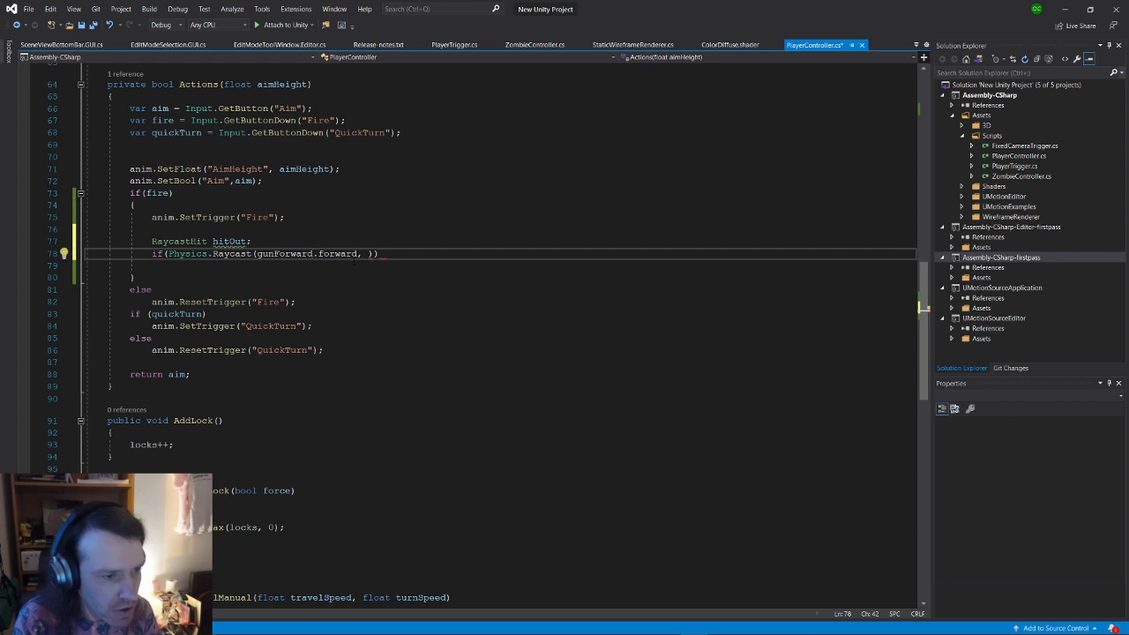
pyautogui.hotkey('ctrl', 'shift', 'Left')
pyautogui.hotkey('ctrl', 'c')
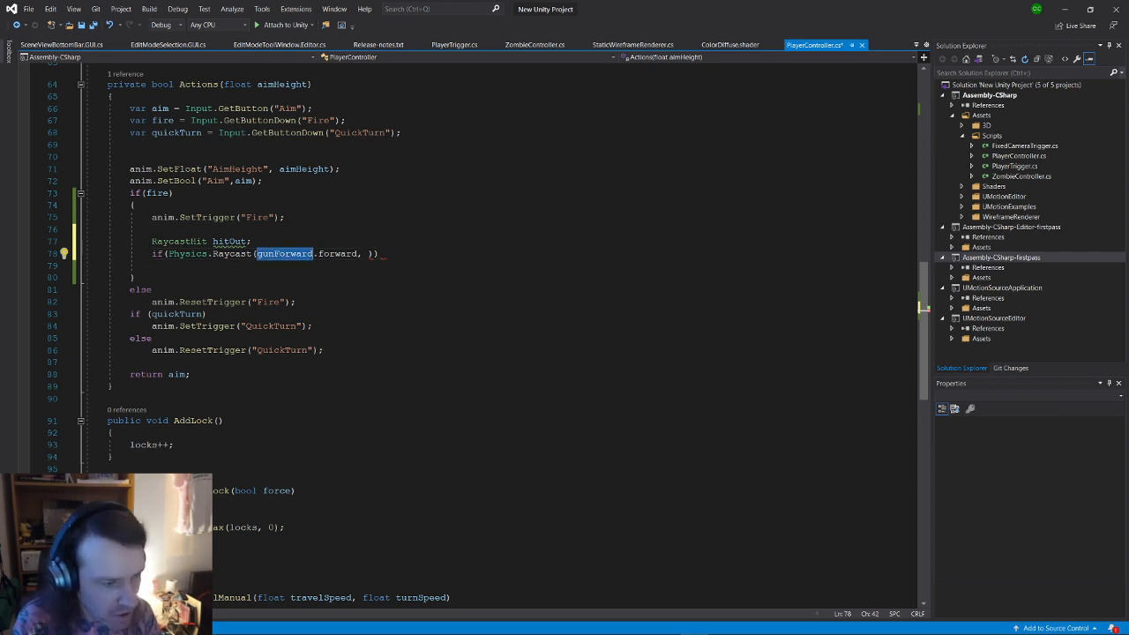
pyautogui.press('Left')
pyautogui.hotkey('ctrl', 'v')
pyautogui.write('.')
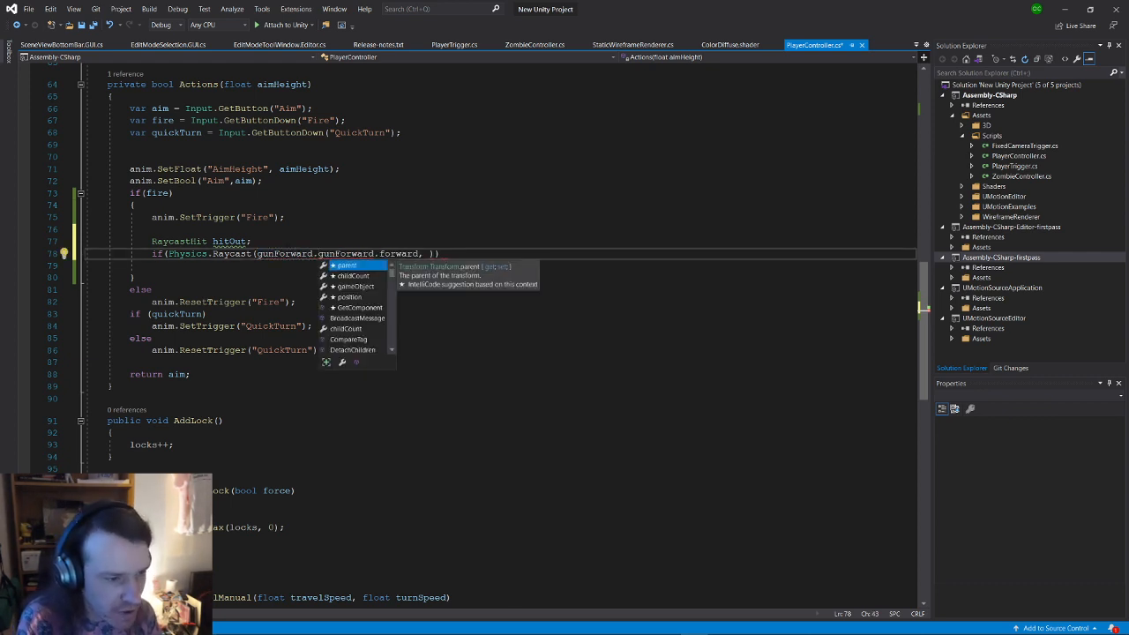
pyautogui.write('position,')
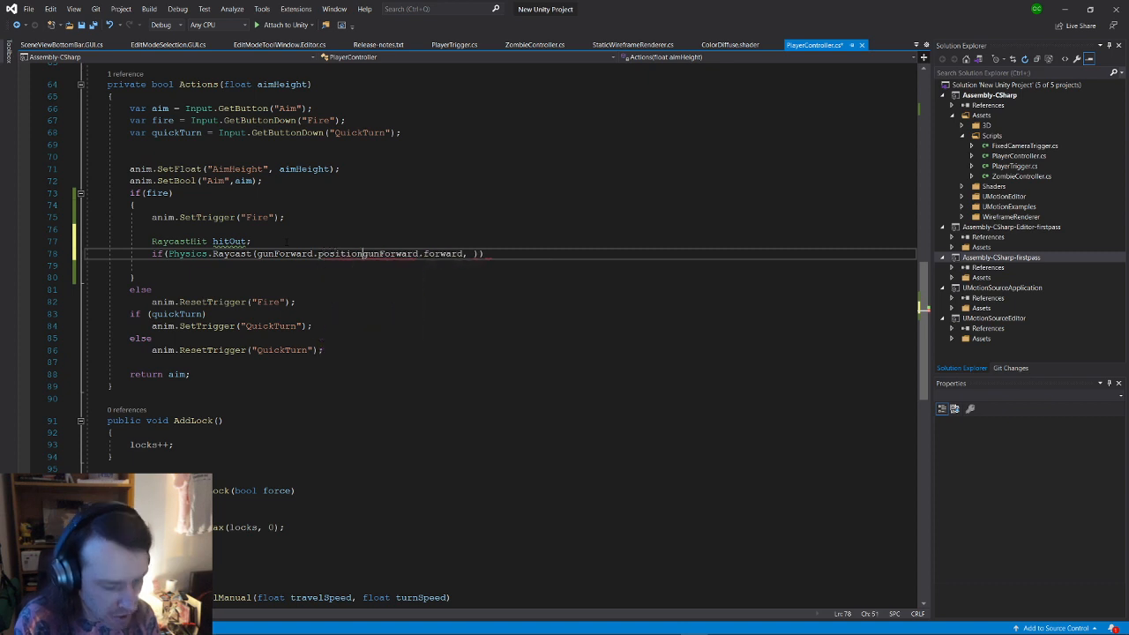
pyautogui.press('Right')
pyautogui.press('Right')
pyautogui.press('Right')
pyautogui.press('Right')
pyautogui.press('Right')
pyautogui.press('Right')
pyautogui.press('Right')
pyautogui.press('Right')
pyautogui.press('Right')
pyautogui.press('Right')
pyautogui.press('Right')
pyautogui.press('Right')
pyautogui.press('Right')
pyautogui.press('Right')
pyautogui.press('Right')
pyautogui.press('Right')
pyautogui.press('Right')
pyautogui.press('Right')
pyautogui.press('Right')
pyautogui.press('Right')
pyautogui.press('Left')
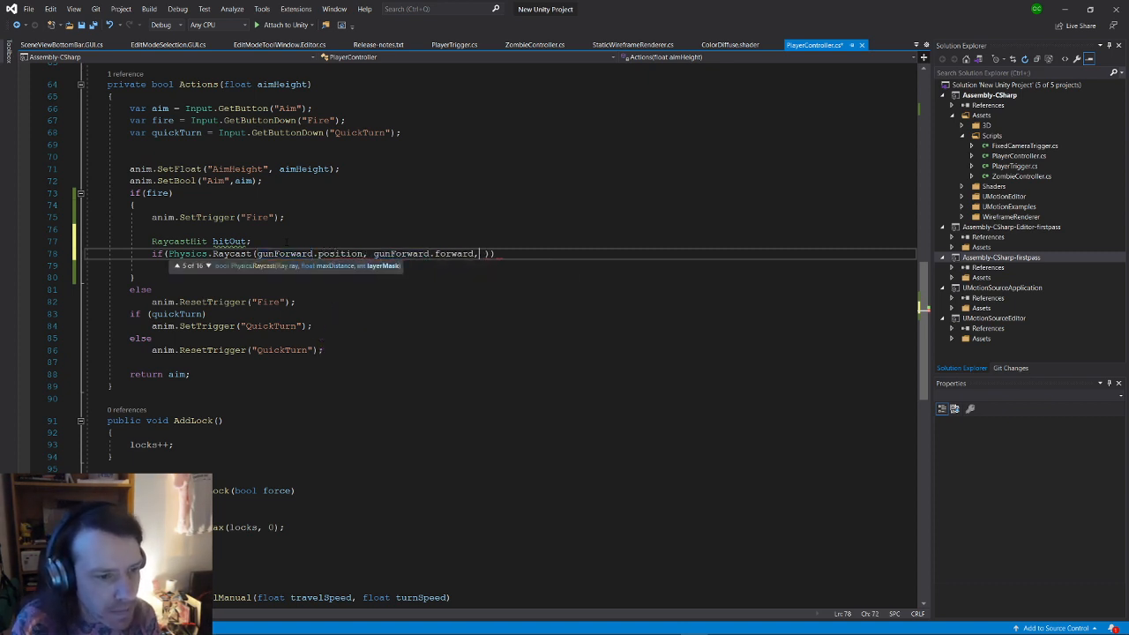
pyautogui.press('BackSpace')
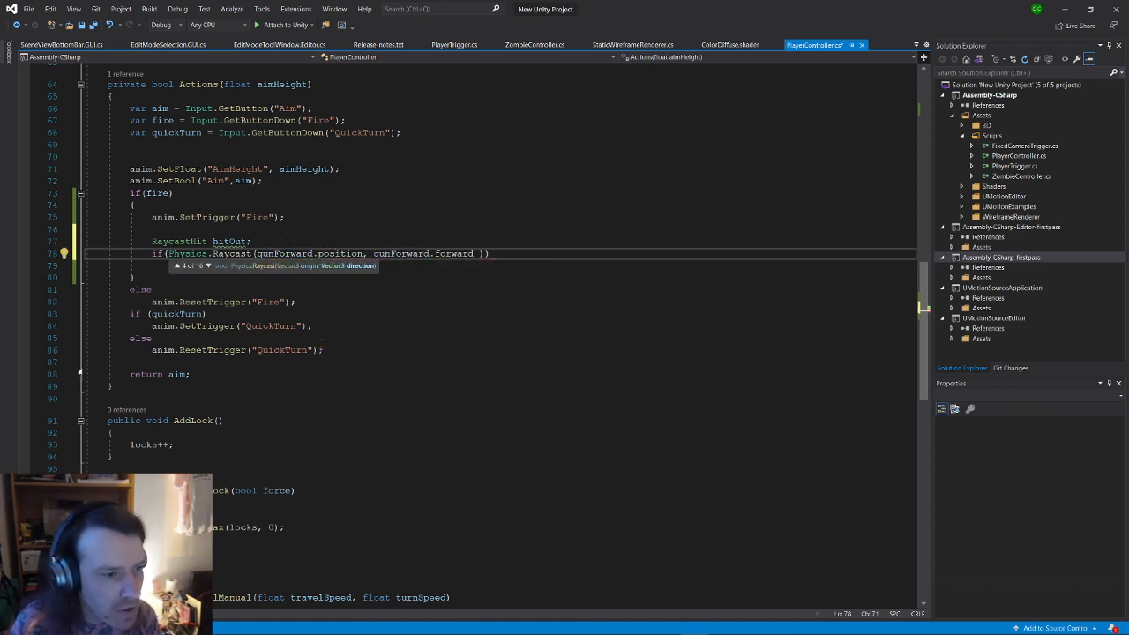
pyautogui.press('Right')
pyautogui.press('Right')
pyautogui.press('Right')
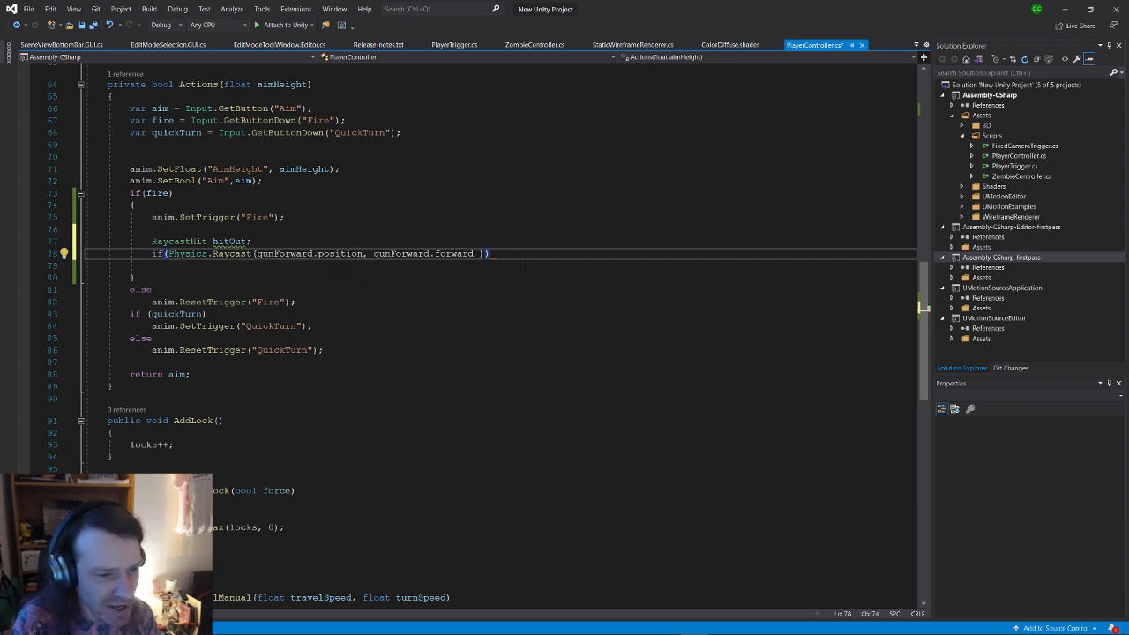
# Step: Add an empty brace block under the Raycast if and save PlayerController.cs
pyautogui.press('Return')
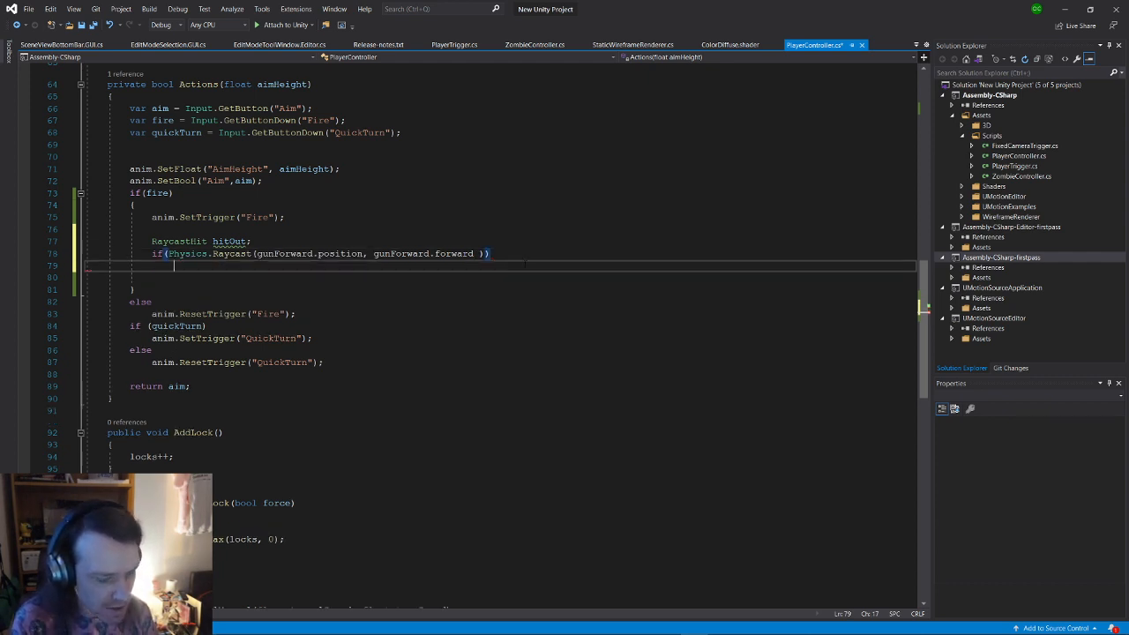
pyautogui.write('{')
pyautogui.press('Return')
pyautogui.hotkey('ctrl', 's')
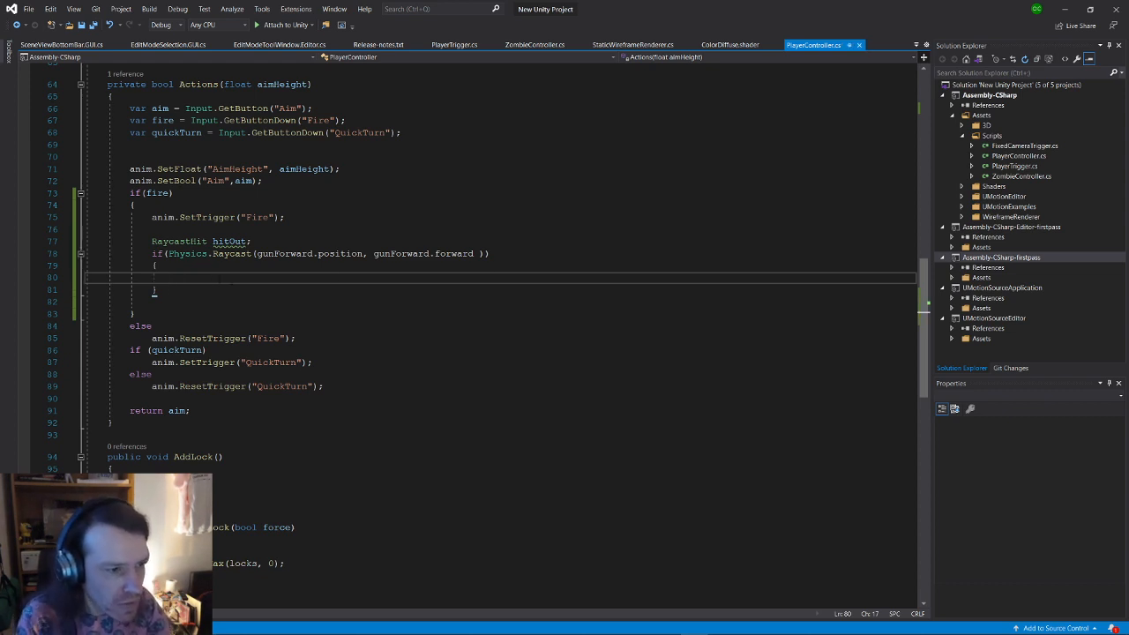
pyautogui.click(474, 253)
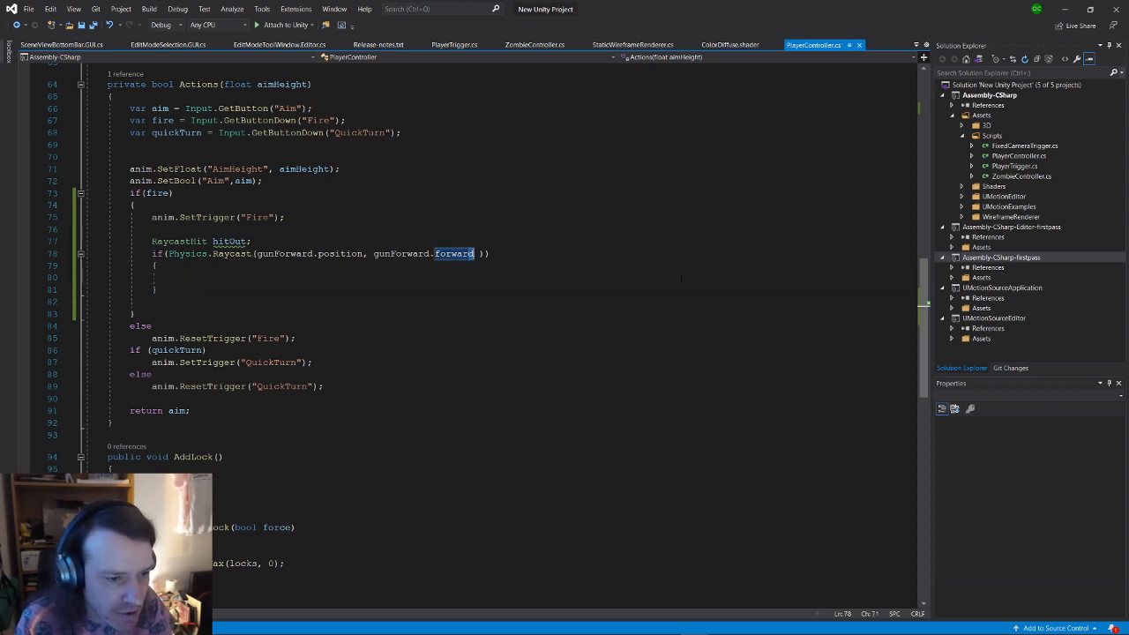
# Step: Pass 'out hitOut' as the hit-info argument of the Physics.Raycast call
pyautogui.write(',')
pyautogui.press('Down')
pyautogui.press('Down')
pyautogui.press('Down')
pyautogui.press('Down')
pyautogui.press('Down')
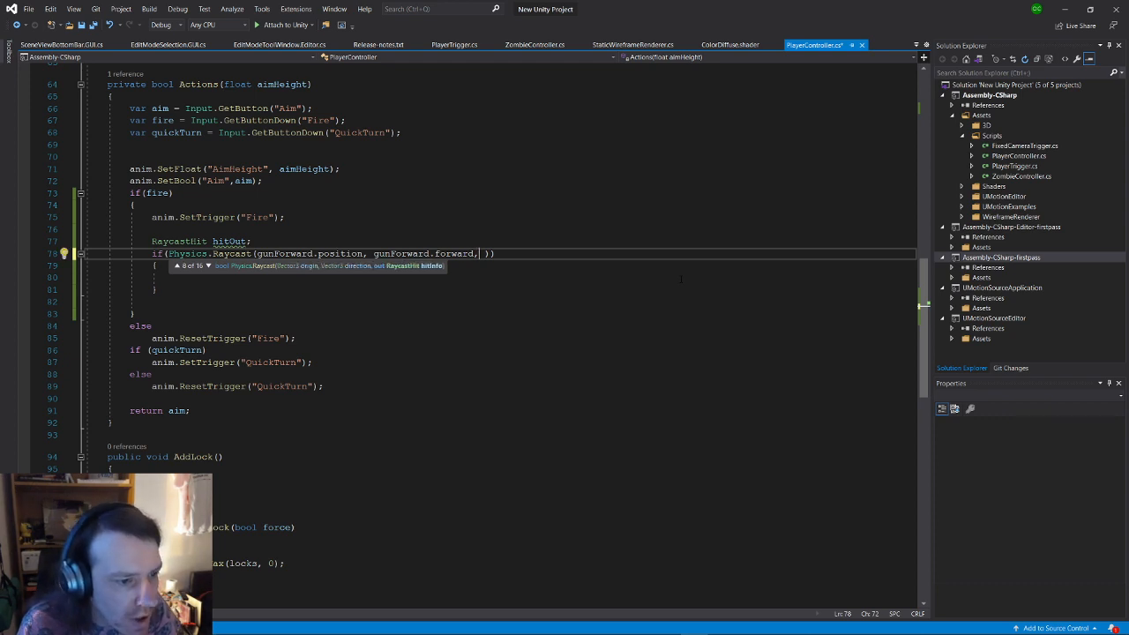
pyautogui.press('Down')
pyautogui.press('Down')
pyautogui.press('Down')
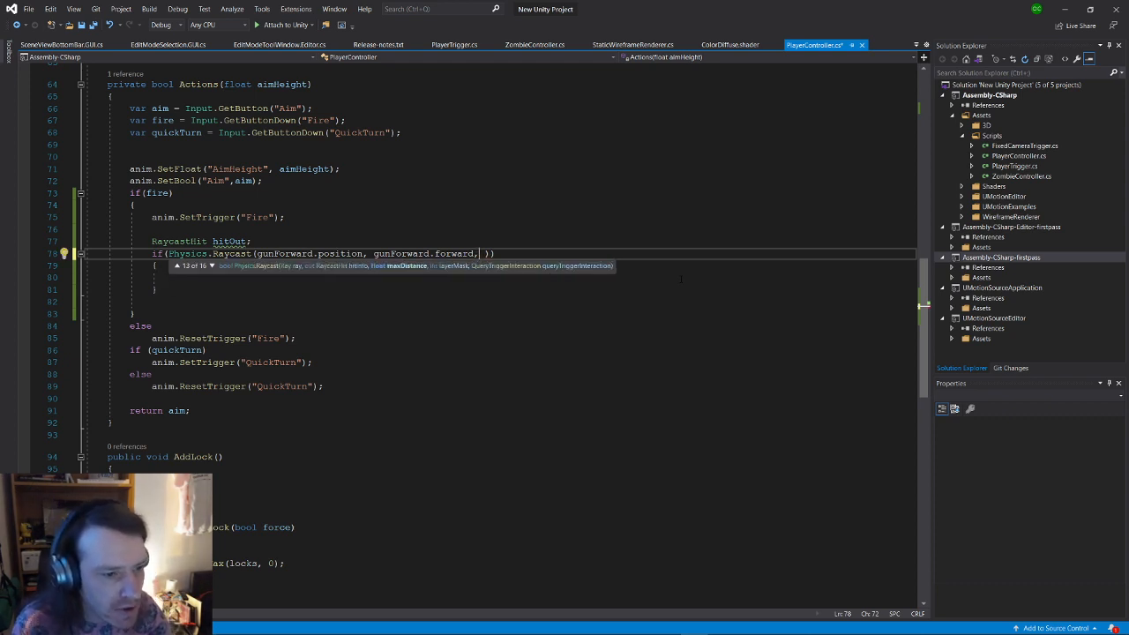
pyautogui.press('Down')
pyautogui.press('Down')
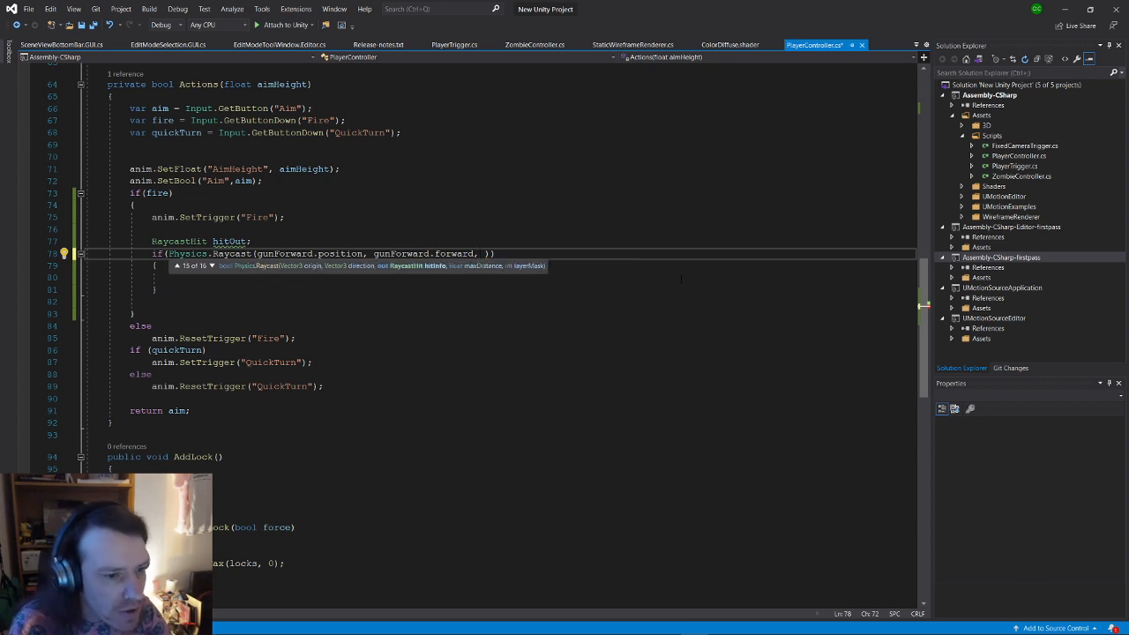
pyautogui.press('Up')
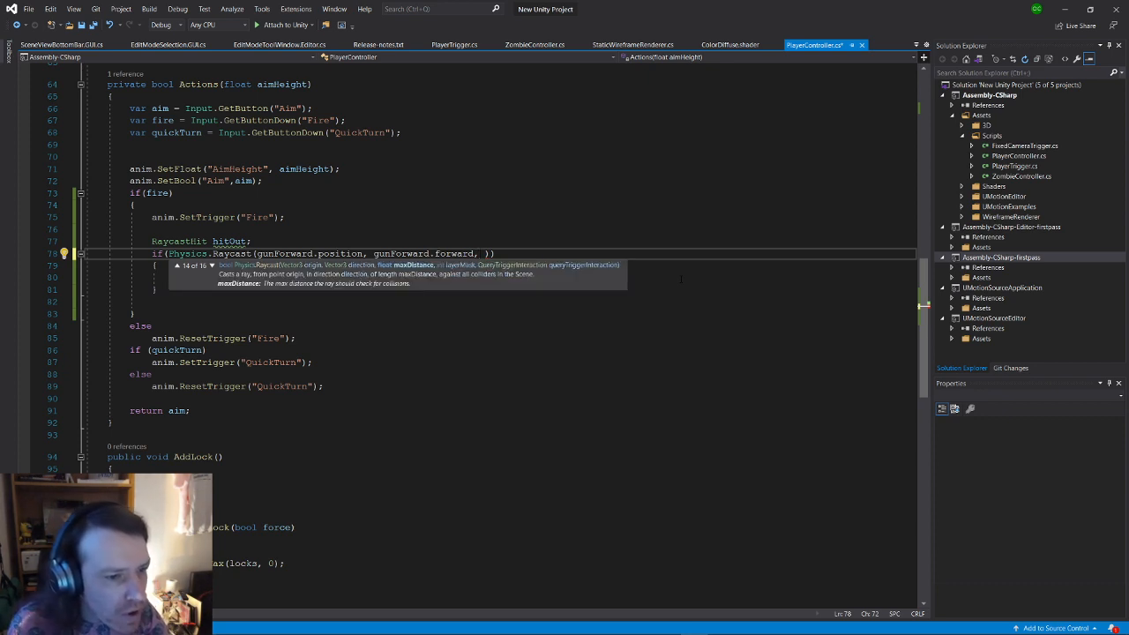
pyautogui.press('Up')
pyautogui.press('Up')
pyautogui.press('Up')
pyautogui.press('Up')
pyautogui.press('Up')
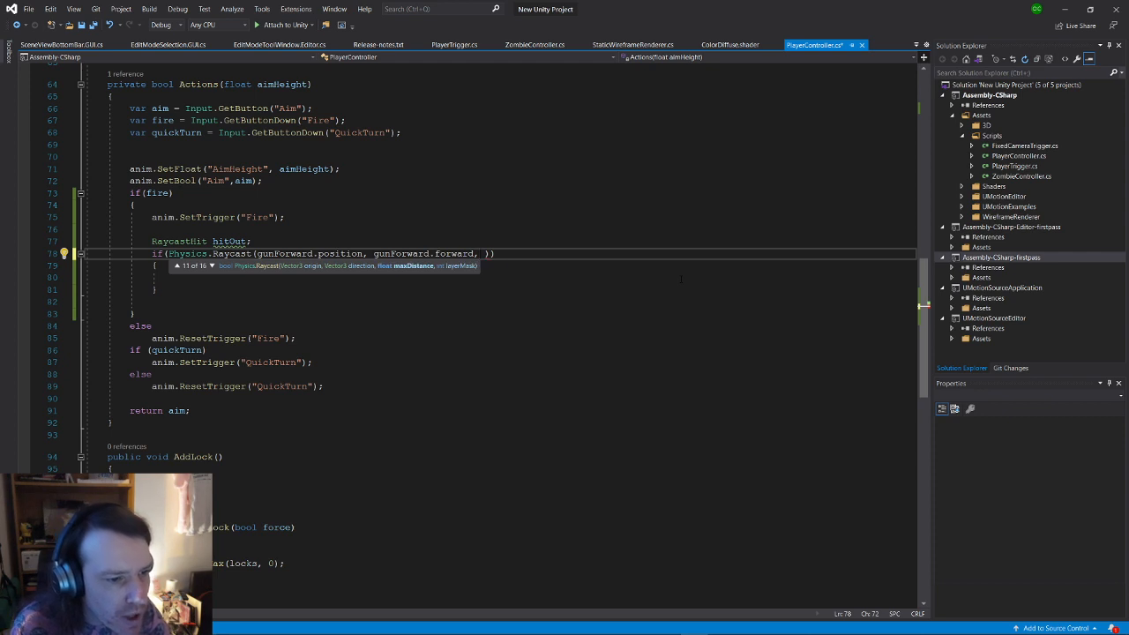
pyautogui.press('Up')
pyautogui.press('Up')
pyautogui.press('Up')
pyautogui.press('Up')
pyautogui.press('Up')
pyautogui.press('Up')
pyautogui.press('Up')
pyautogui.press('Up')
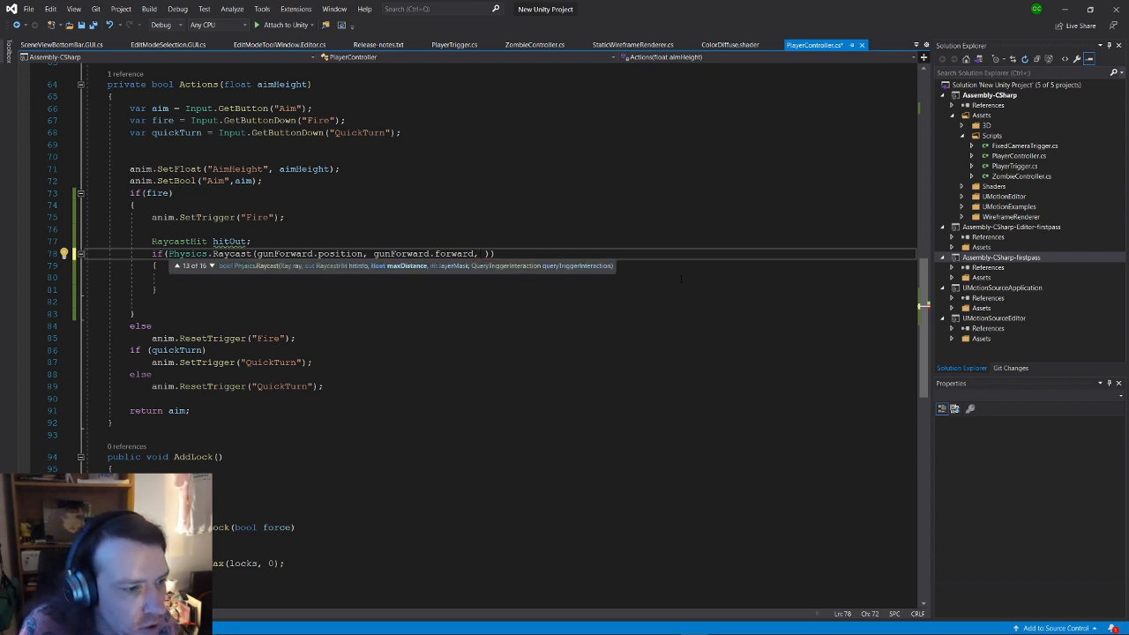
pyautogui.press('Down')
pyautogui.press('Down')
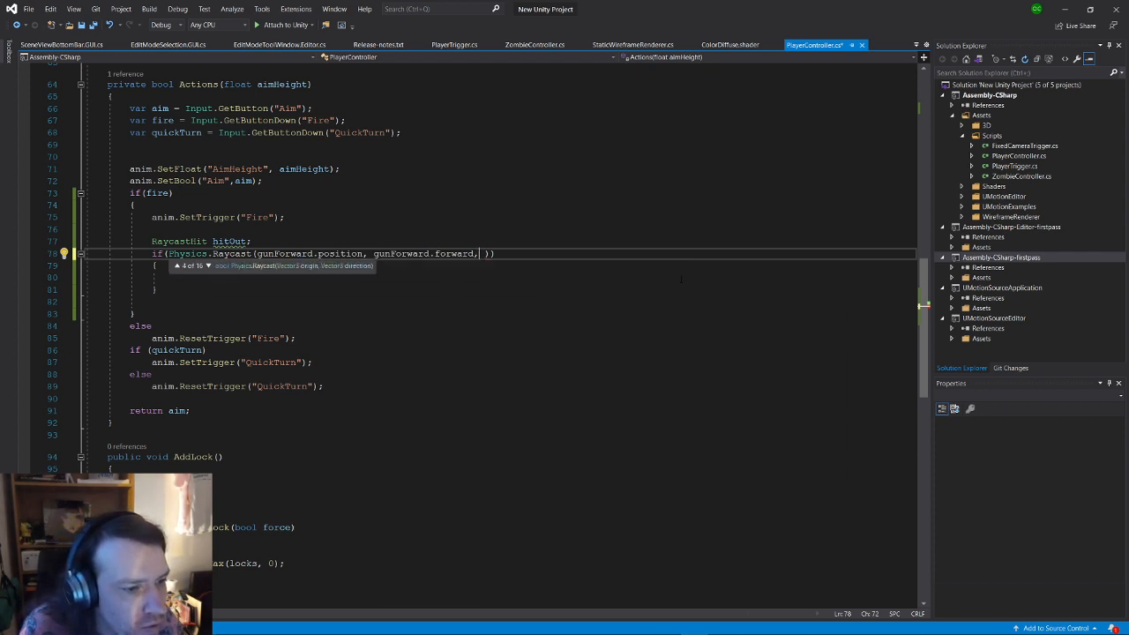
pyautogui.press('Down')
pyautogui.press('Down')
pyautogui.press('Down')
pyautogui.press('Down')
pyautogui.press('Down')
pyautogui.press('Down')
pyautogui.press('Down')
pyautogui.press('Down')
pyautogui.press('Down')
pyautogui.press('Down')
pyautogui.press('Down')
pyautogui.press('Down')
pyautogui.press('Down')
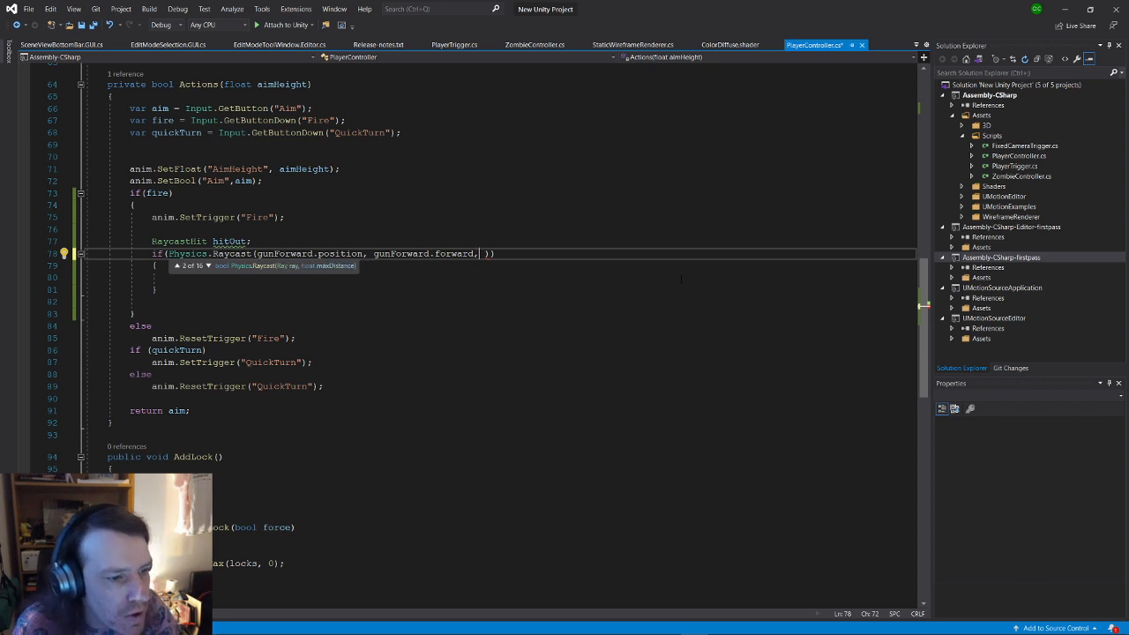
pyautogui.press('Down')
pyautogui.press('Down')
pyautogui.press('Down')
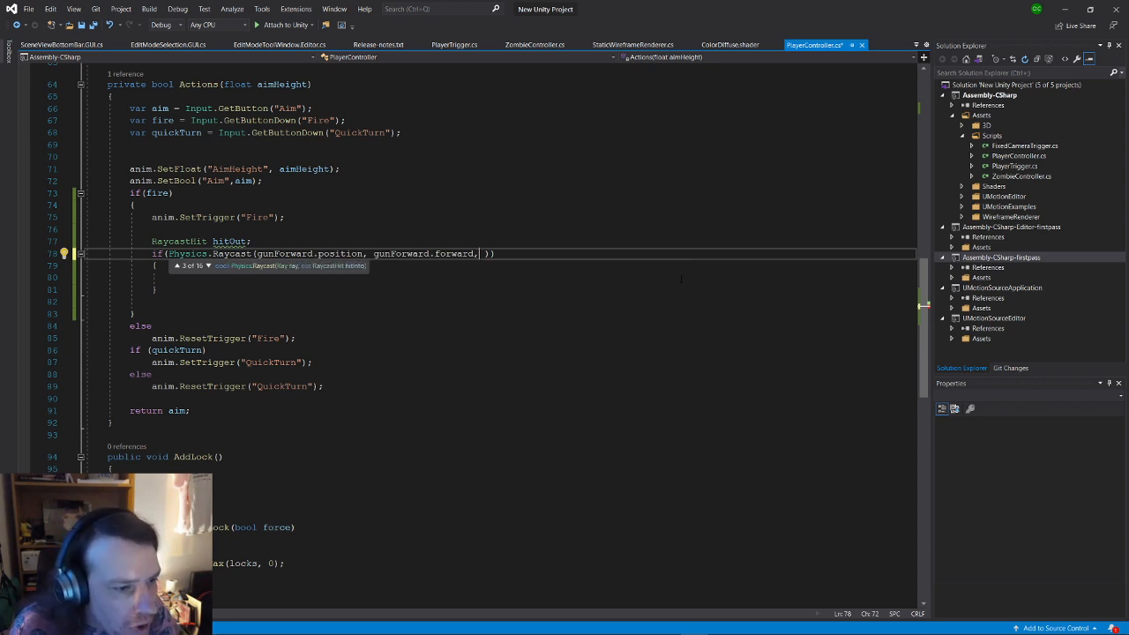
pyautogui.press('Down')
pyautogui.press('Down')
pyautogui.press('Down')
pyautogui.press('Down')
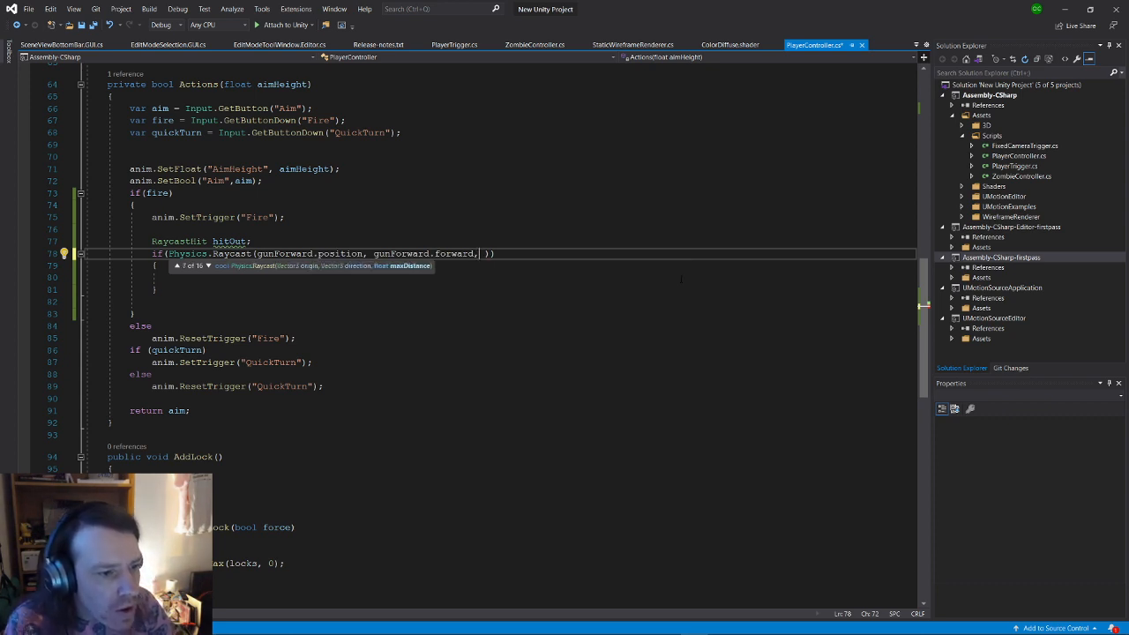
pyautogui.press('Down')
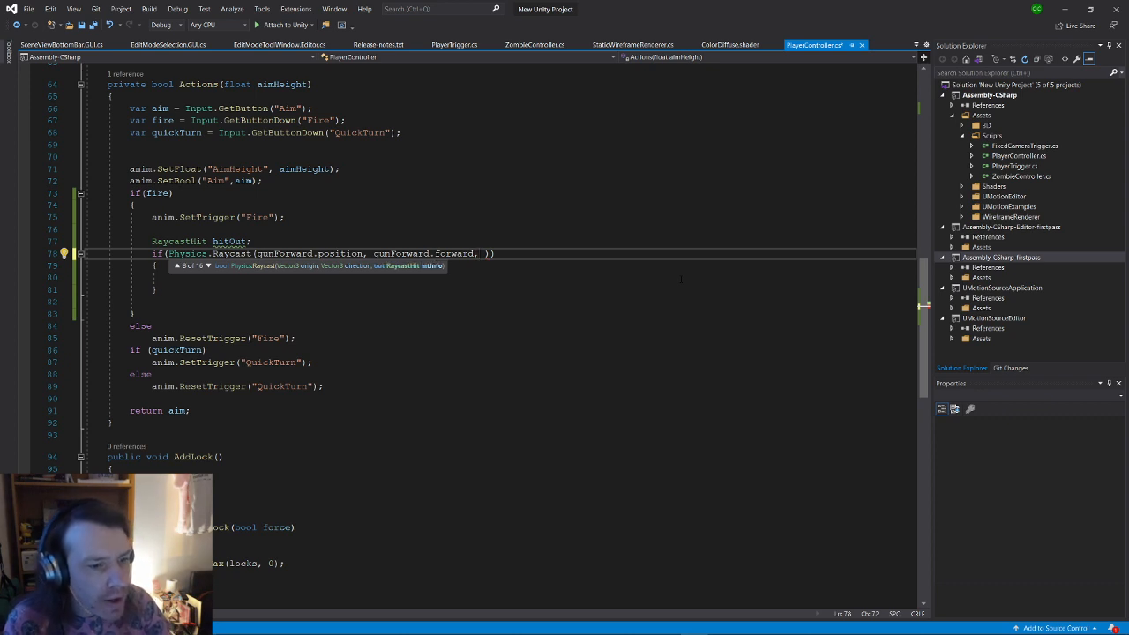
pyautogui.write('out hi')
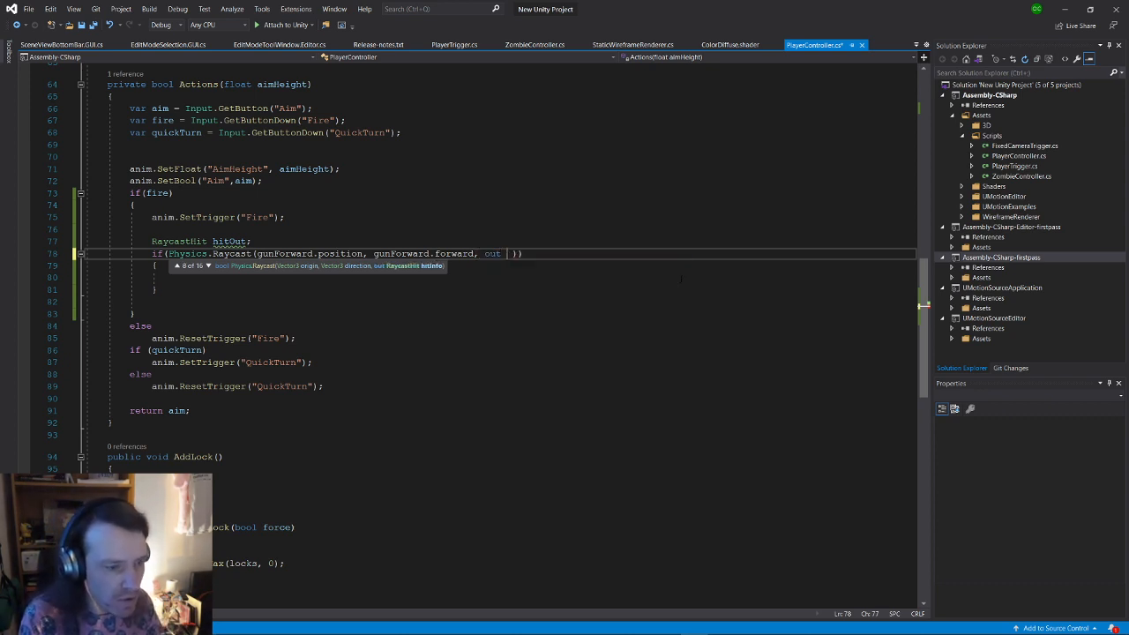
pyautogui.write('tOut')
pyautogui.press('Right')
pyautogui.press('Right')
pyautogui.press('Right')
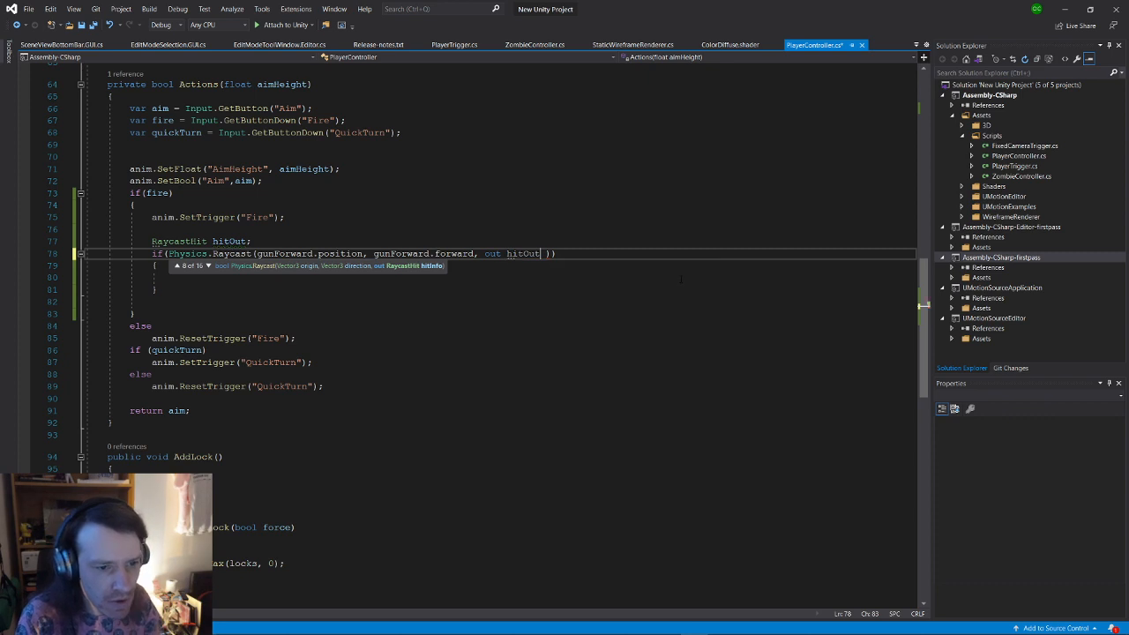
# Step: Write hitOut.collider.SendMessageUpwards("Hurt"); inside the if block and save the script
pyautogui.press('Down')
pyautogui.press('Down')
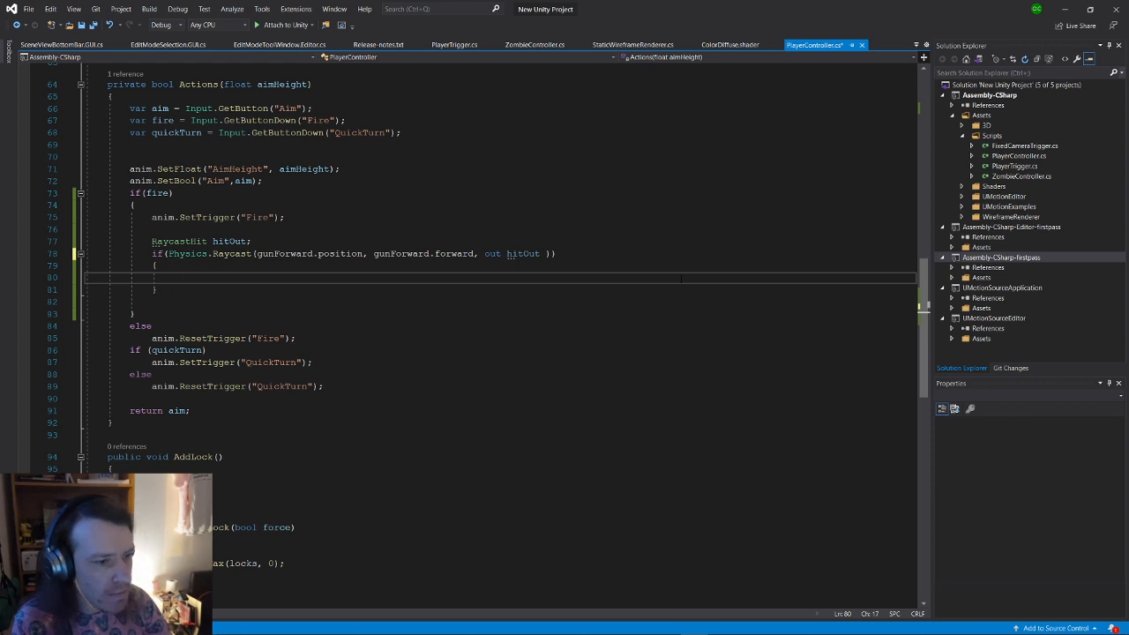
pyautogui.write('hitOut')
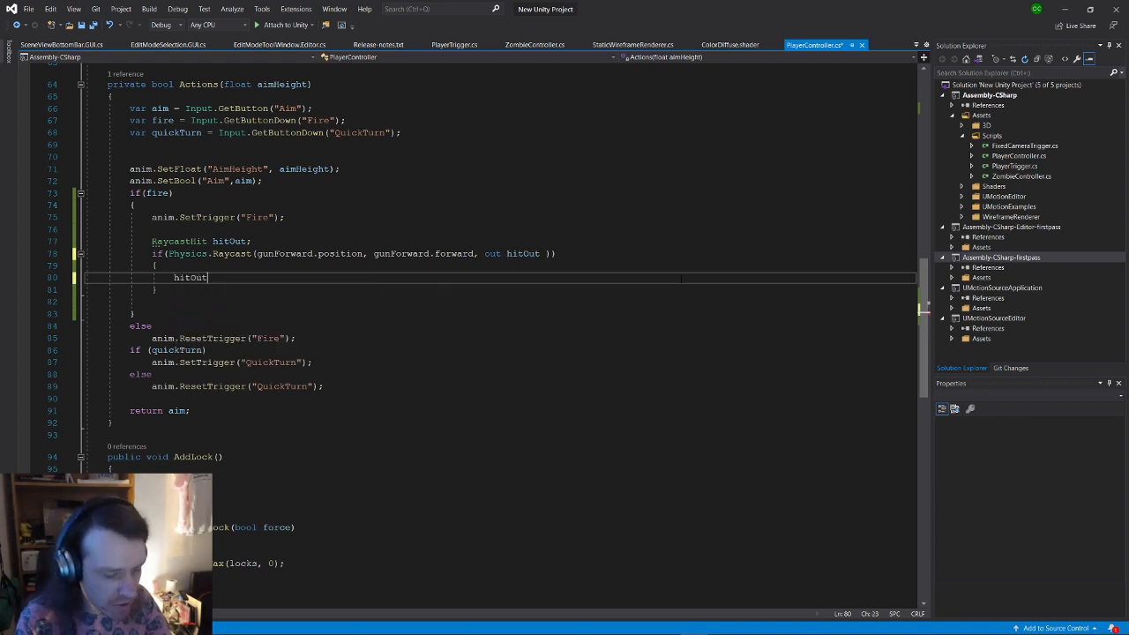
pyautogui.write('.c')
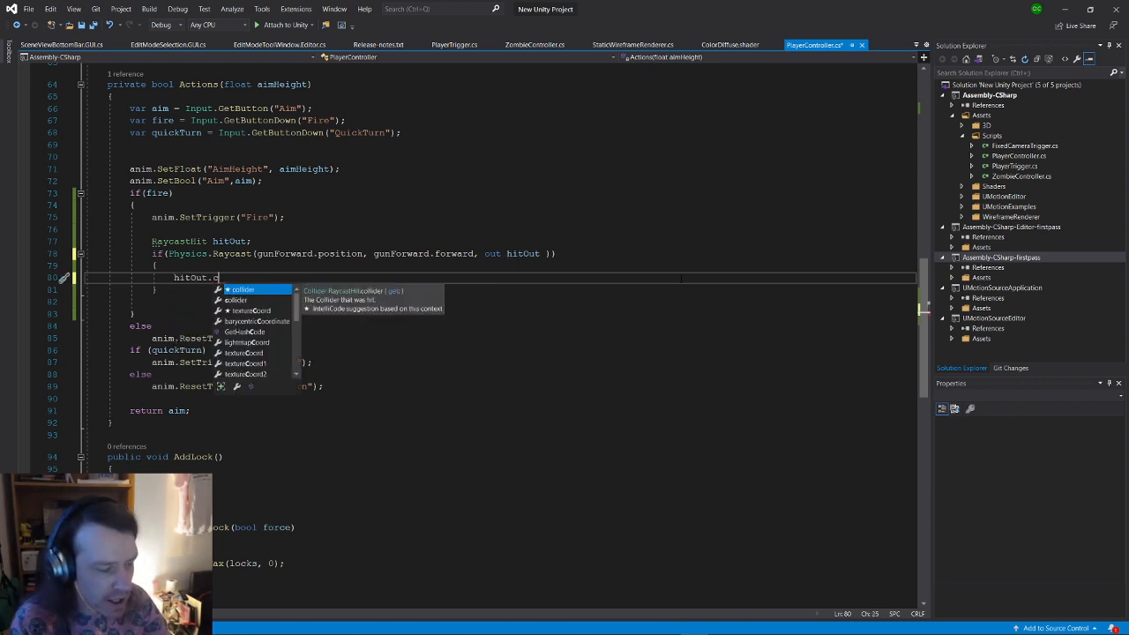
pyautogui.press('Tab')
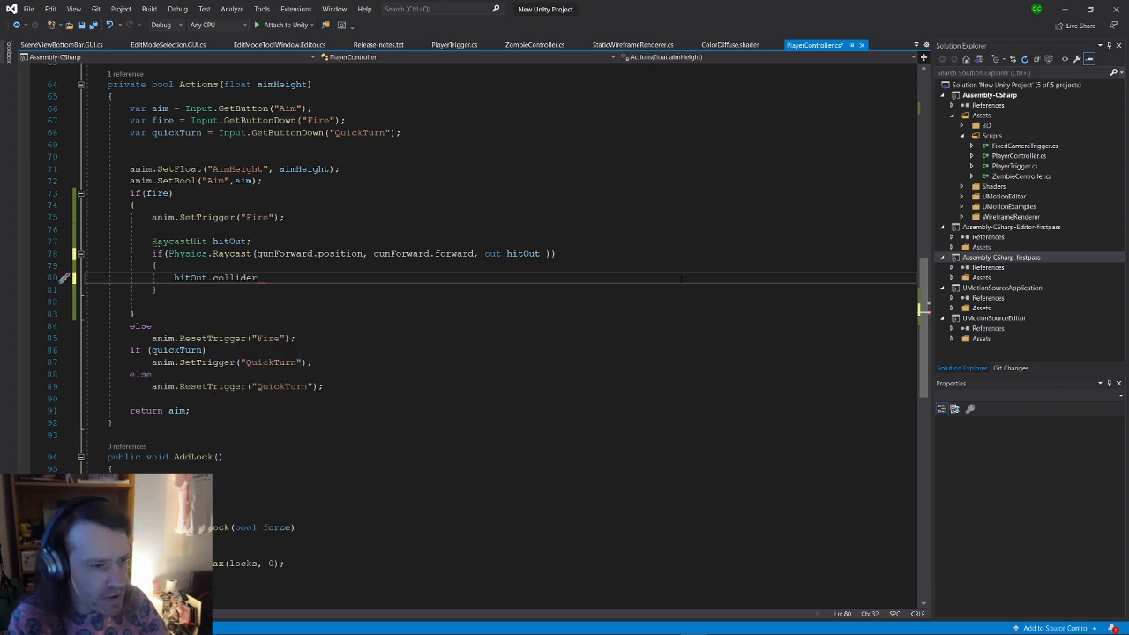
pyautogui.write('.set')
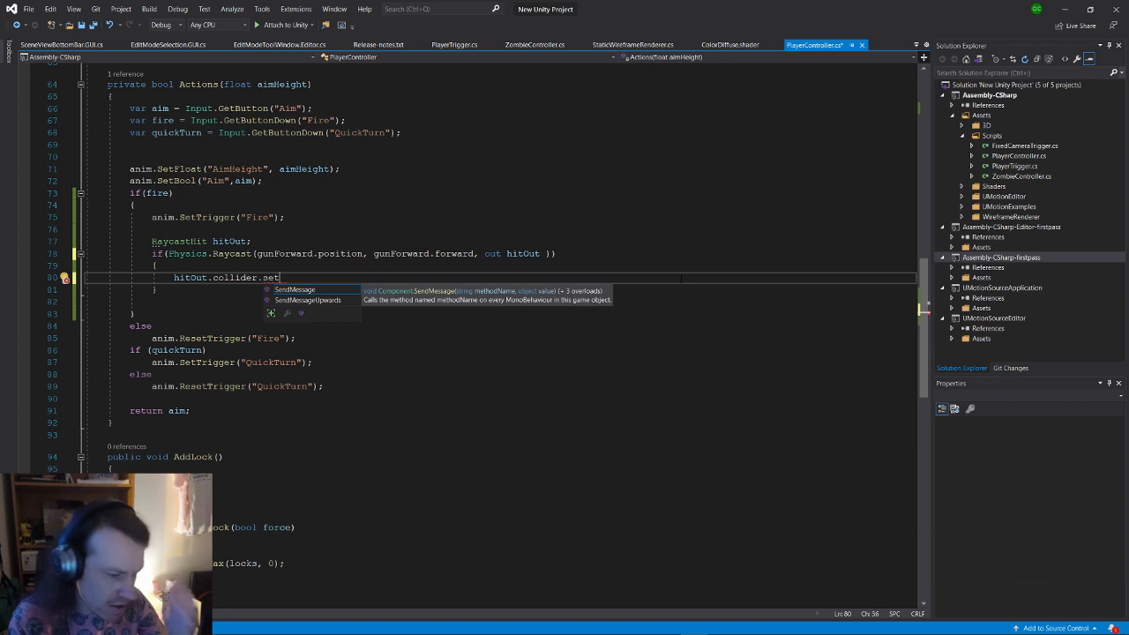
pyautogui.press('BackSpace')
pyautogui.press('BackSpace')
pyautogui.press('BackSpace')
pyautogui.press('BackSpace')
pyautogui.write('.sne')
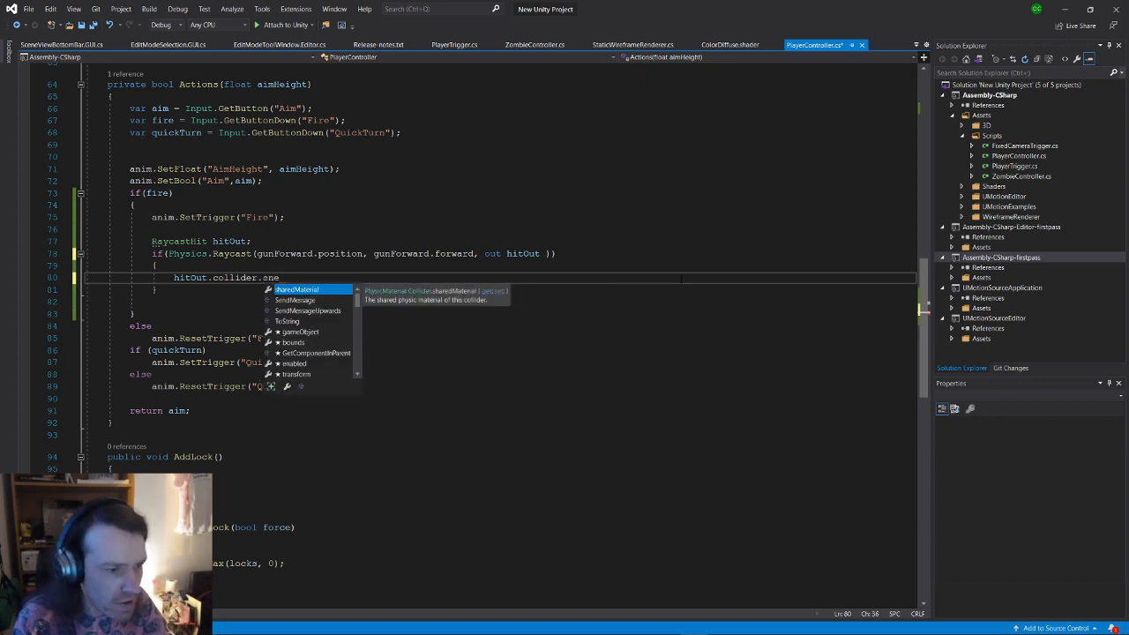
pyautogui.press('Down')
pyautogui.press('Tab')
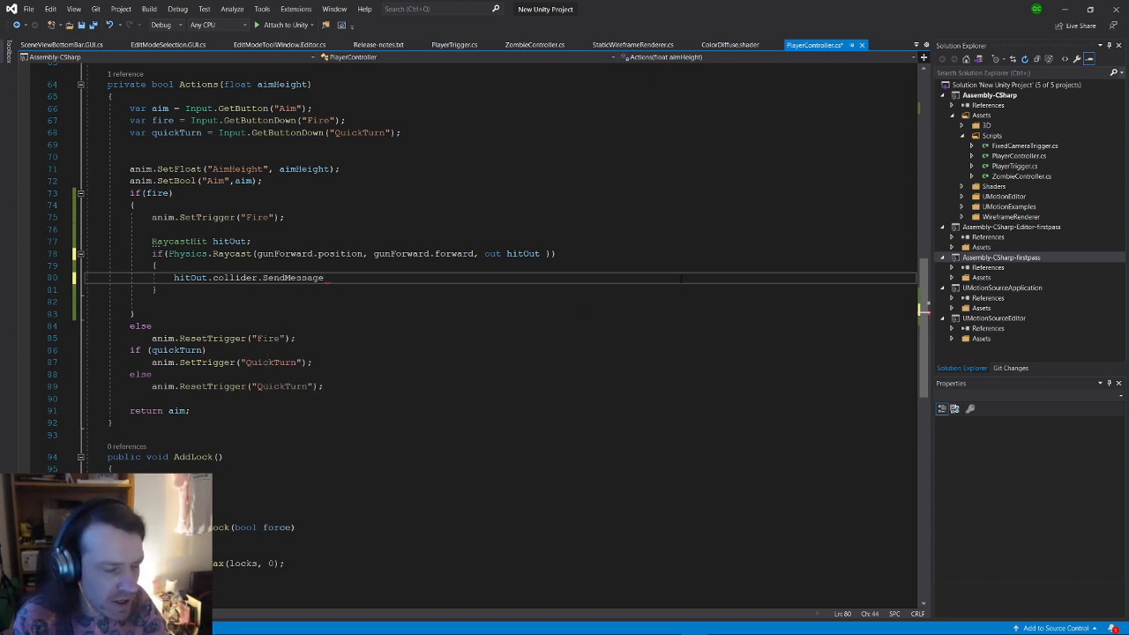
pyautogui.write('("')
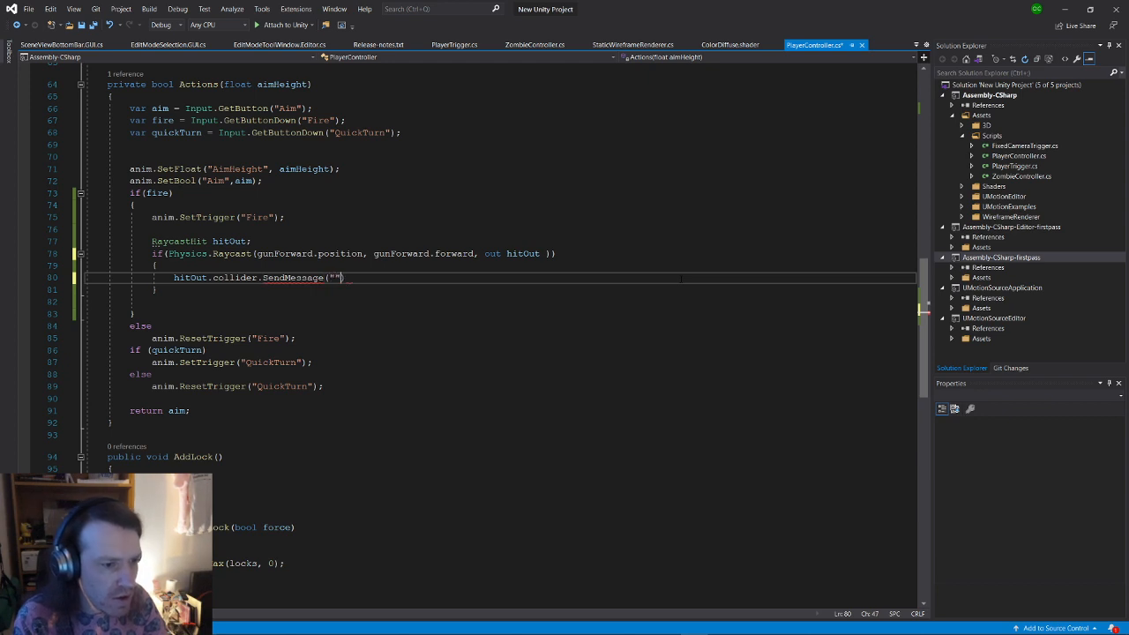
pyautogui.press('Left')
pyautogui.press('Left')
pyautogui.write('Upwa')
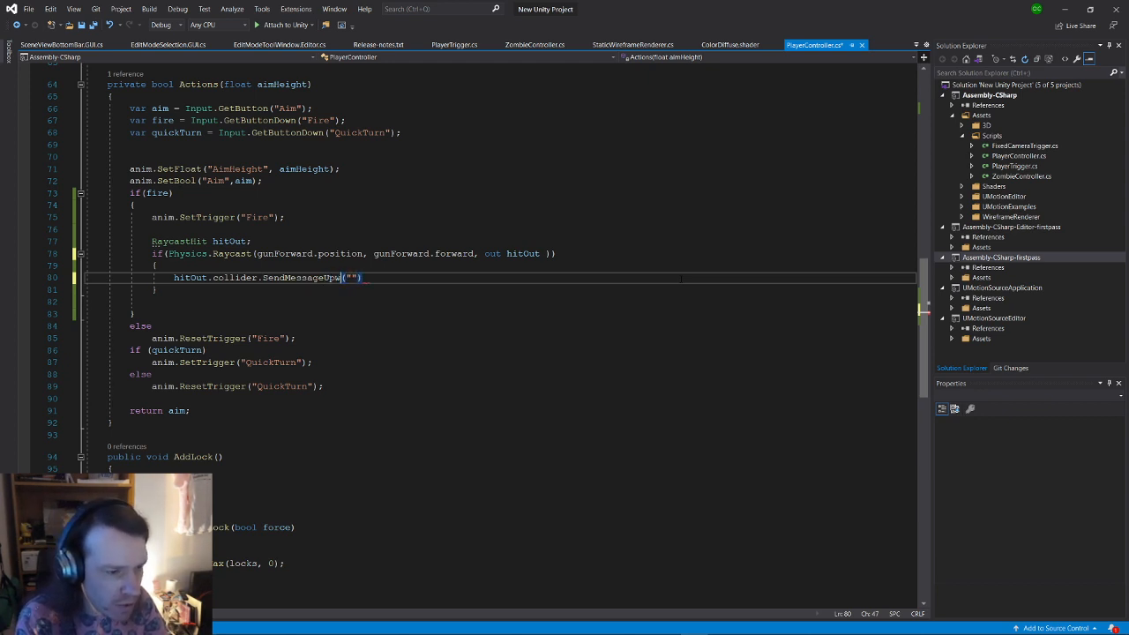
pyautogui.write('rds')
pyautogui.press('Right')
pyautogui.press('Right')
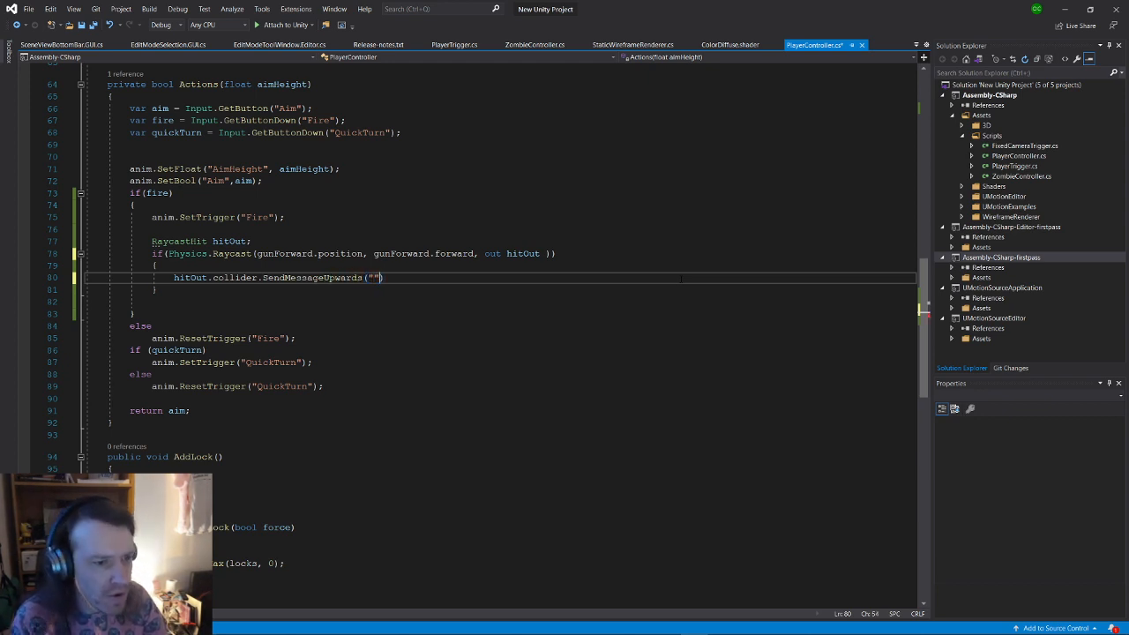
pyautogui.write('Hurt");')
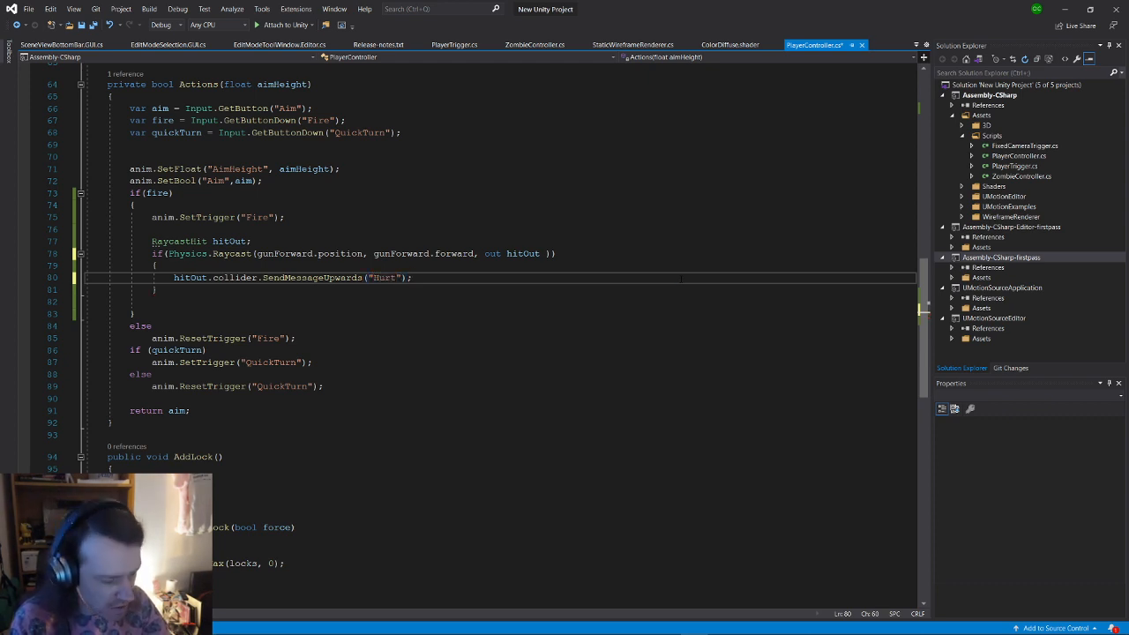
pyautogui.hotkey('ctrl', 's')
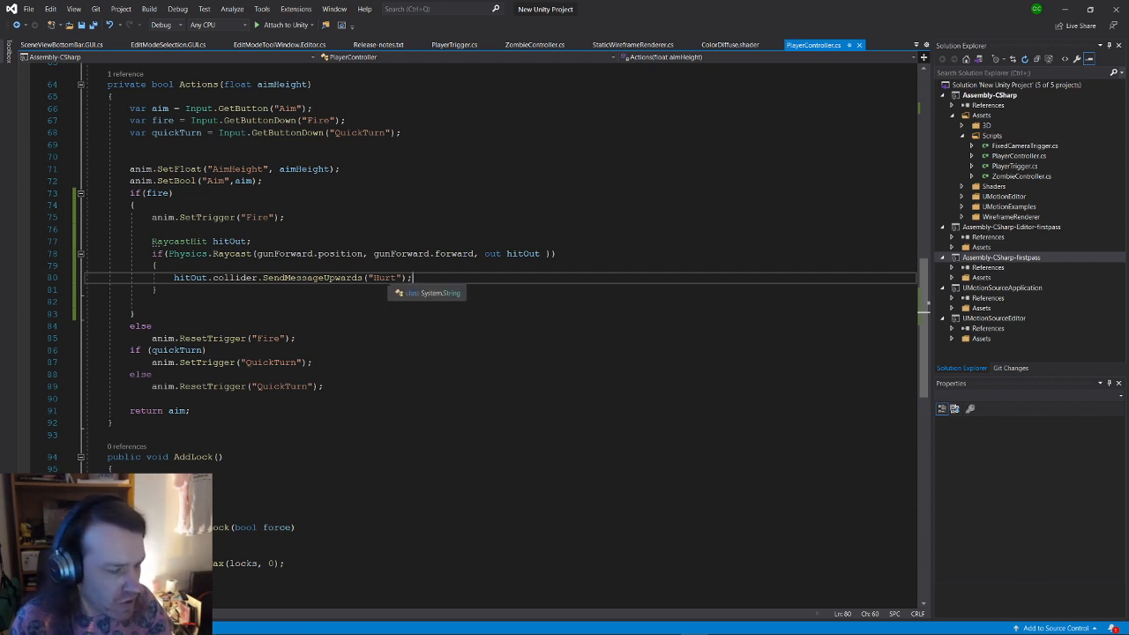
pyautogui.doubleClick(386, 278)
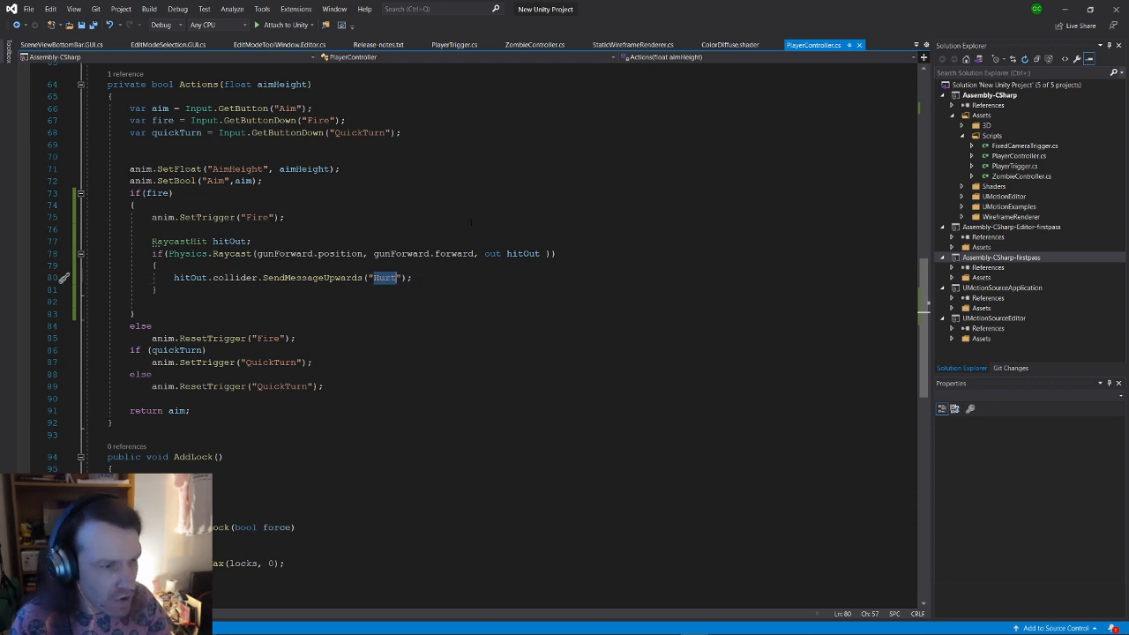
pyautogui.click(151, 229)
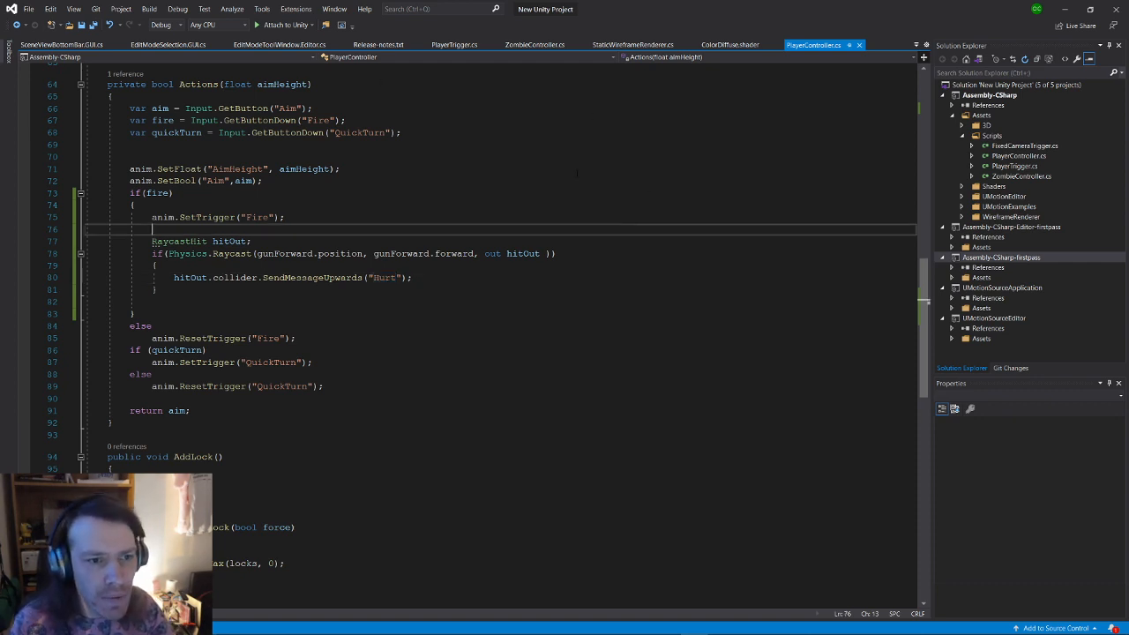
# Step: Add an empty public void Hurt() method below the Actions method in ZombieController.cs
pyautogui.click(535, 44)
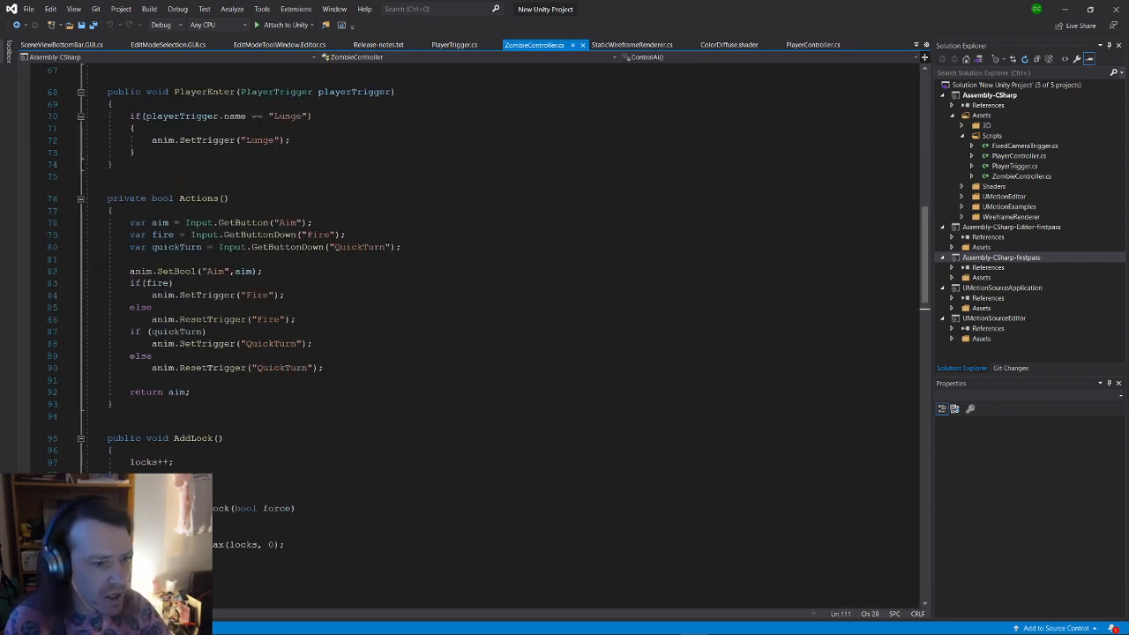
pyautogui.click(211, 414)
pyautogui.press('Return')
pyautogui.press('Return')
pyautogui.press('Up')
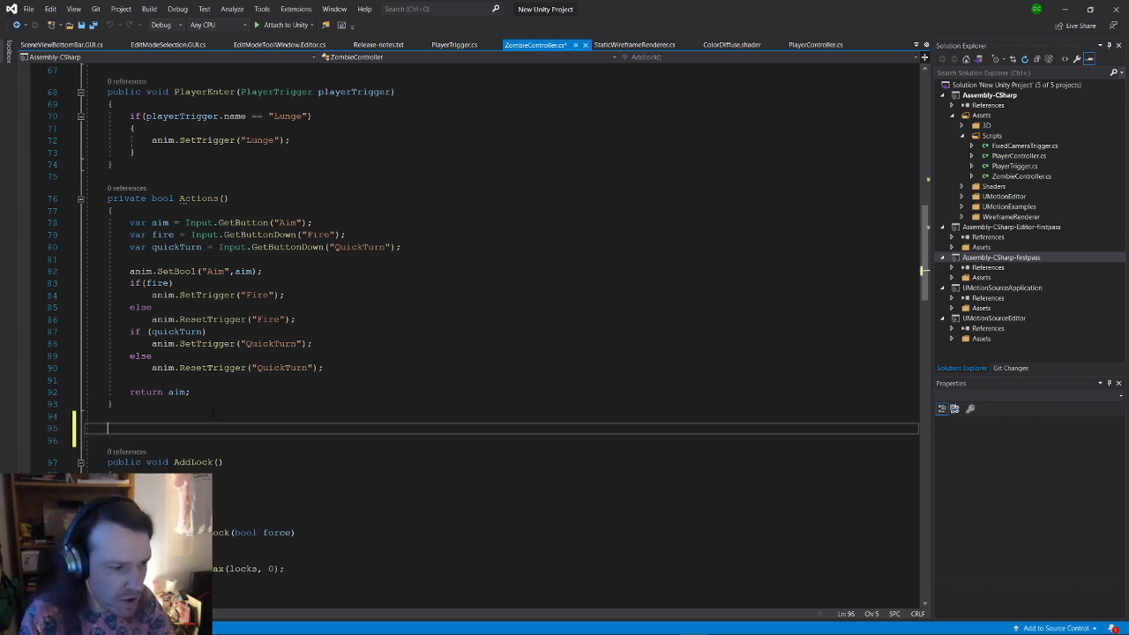
pyautogui.write('pu')
pyautogui.write('blic void')
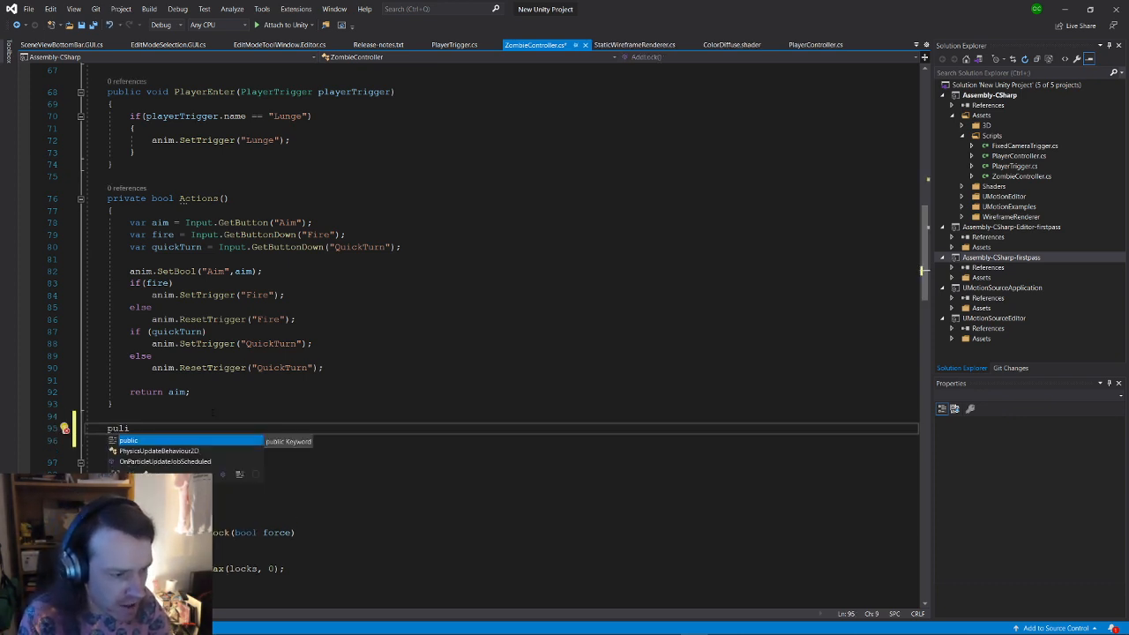
pyautogui.write(' Hurt()')
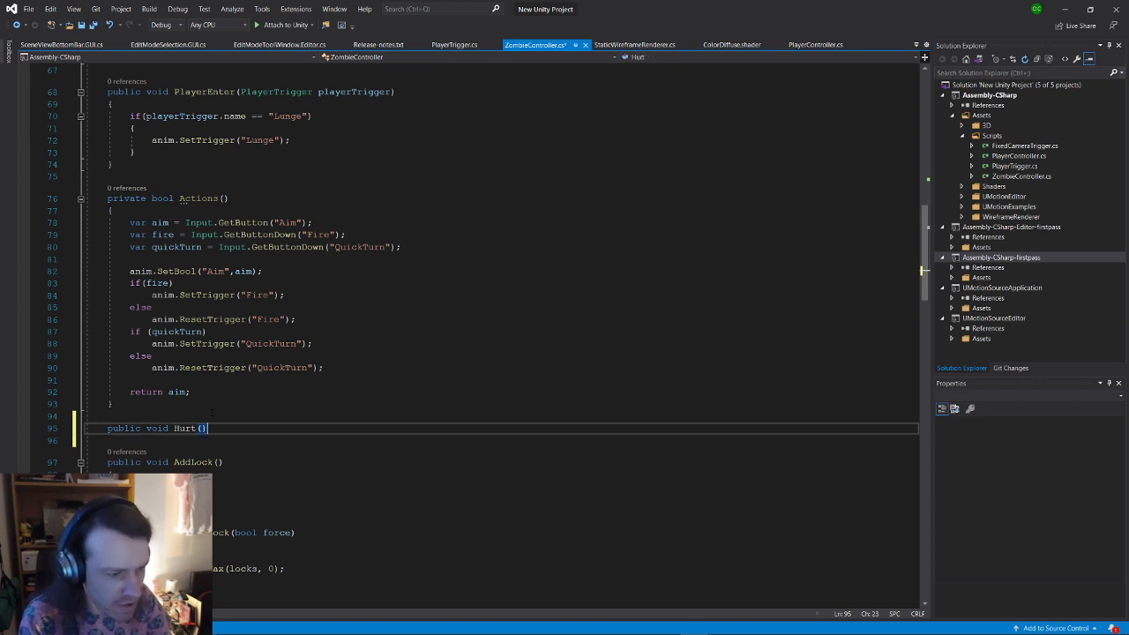
pyautogui.press('Return')
pyautogui.write('{')
pyautogui.press('Return')
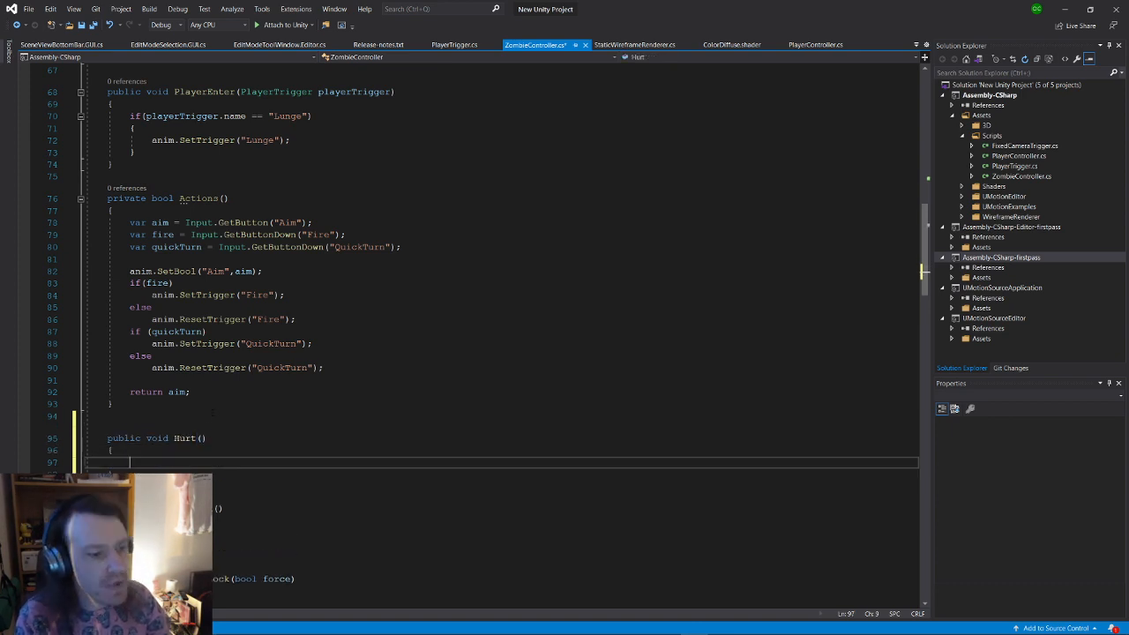
# Step: Make Hurt call anim.SetTrigger("Damage"), save the script, and return to Unity
pyautogui.write('a')
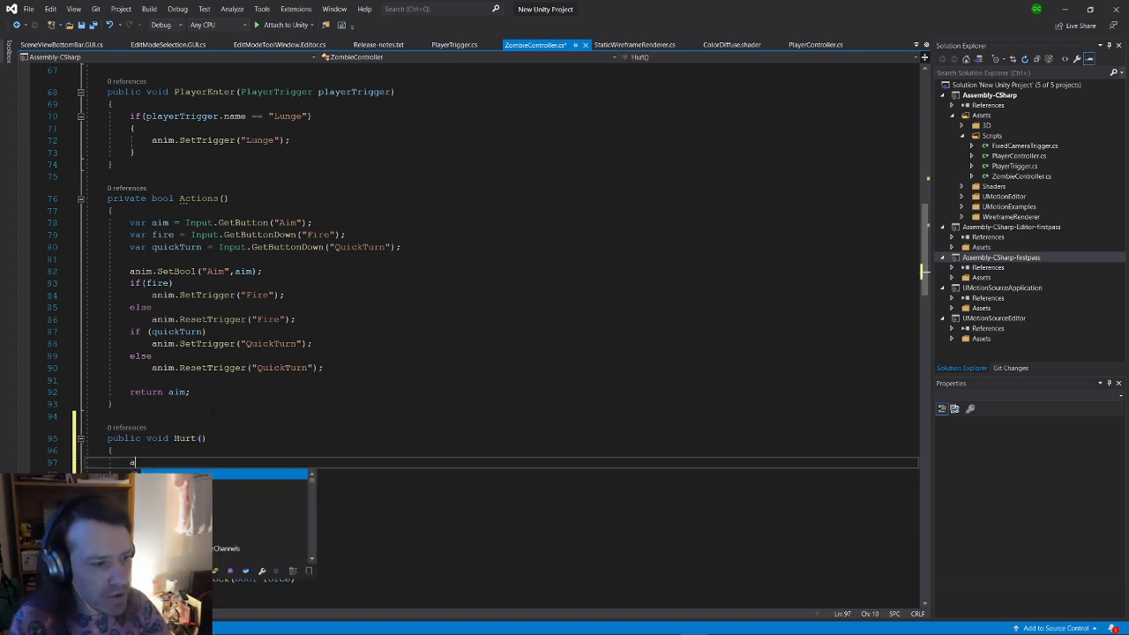
pyautogui.write('nim.SetTrigger')
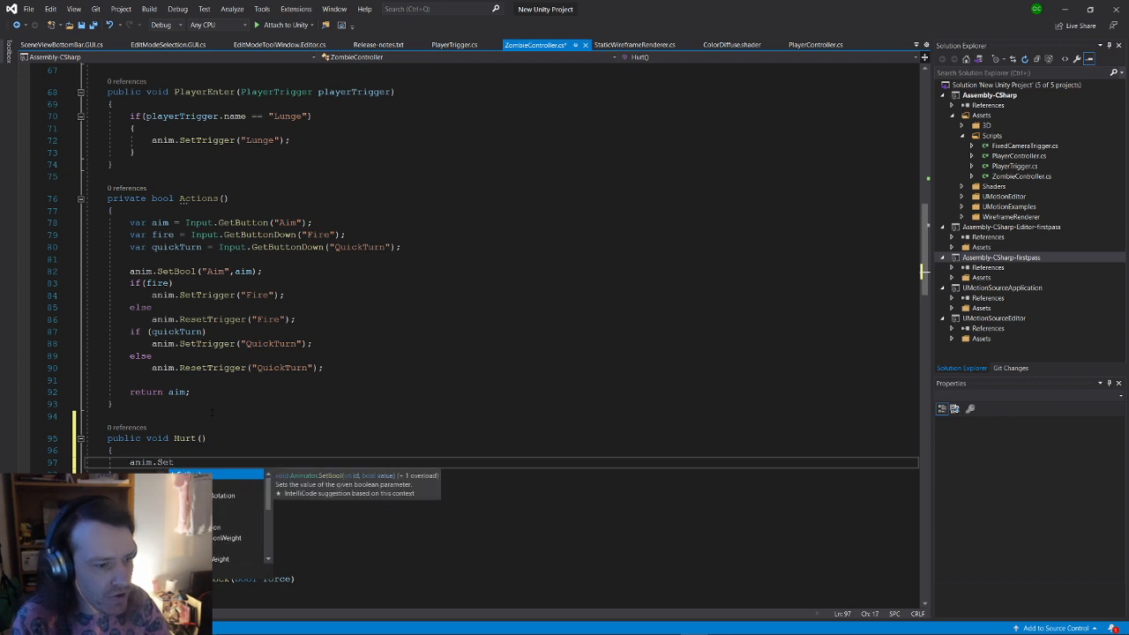
pyautogui.press('Tab')
pyautogui.write('("Da')
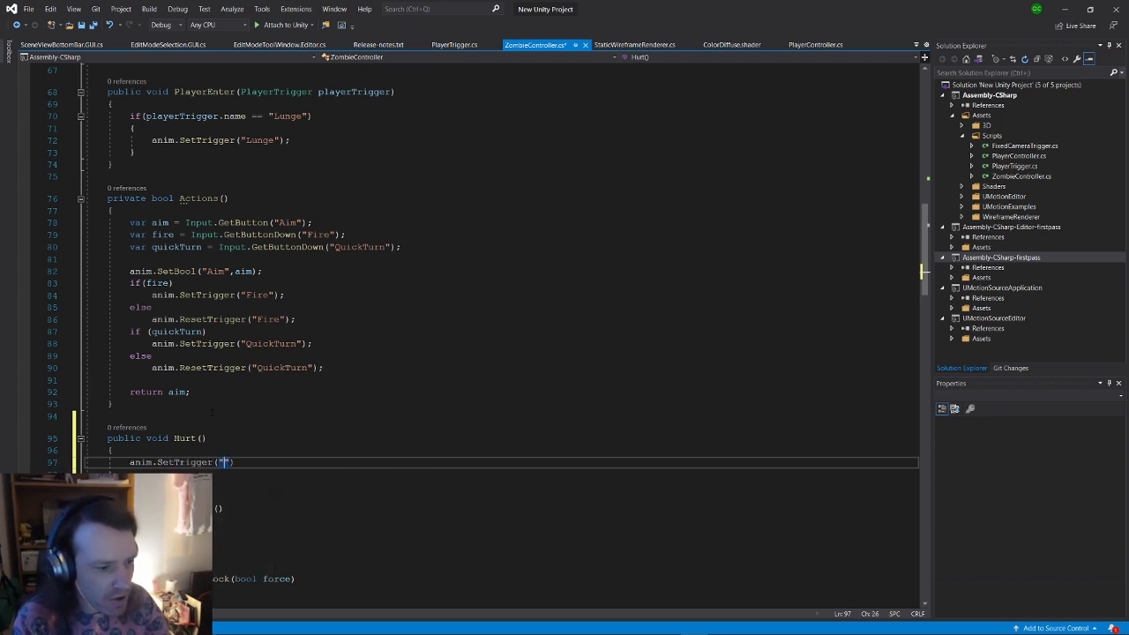
pyautogui.write('mage");')
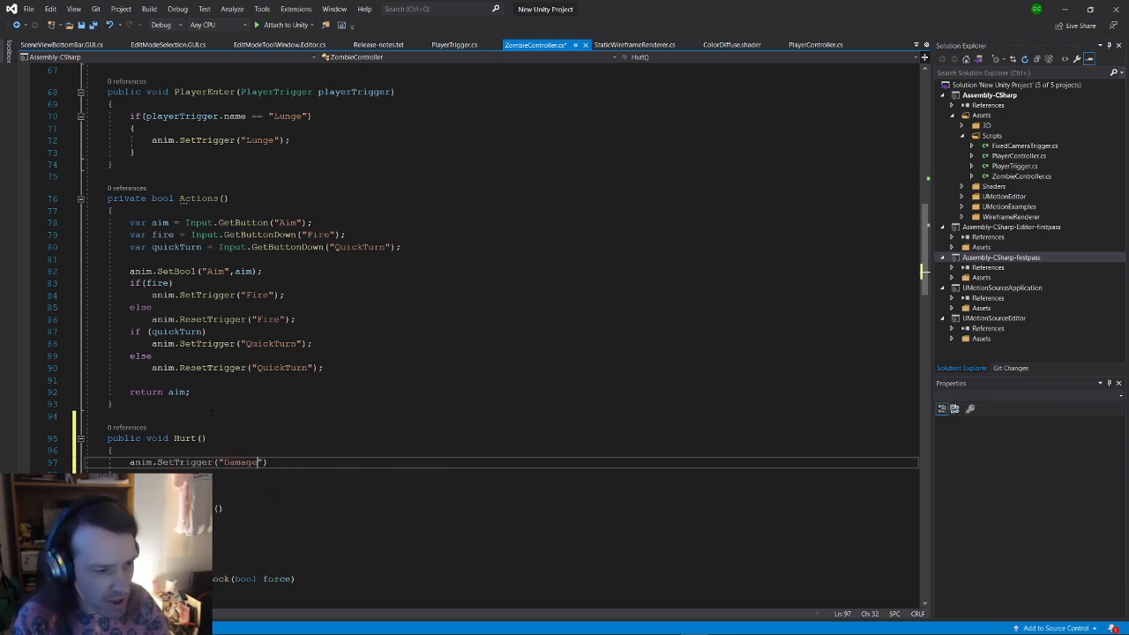
pyautogui.hotkey('ctrl', 's')
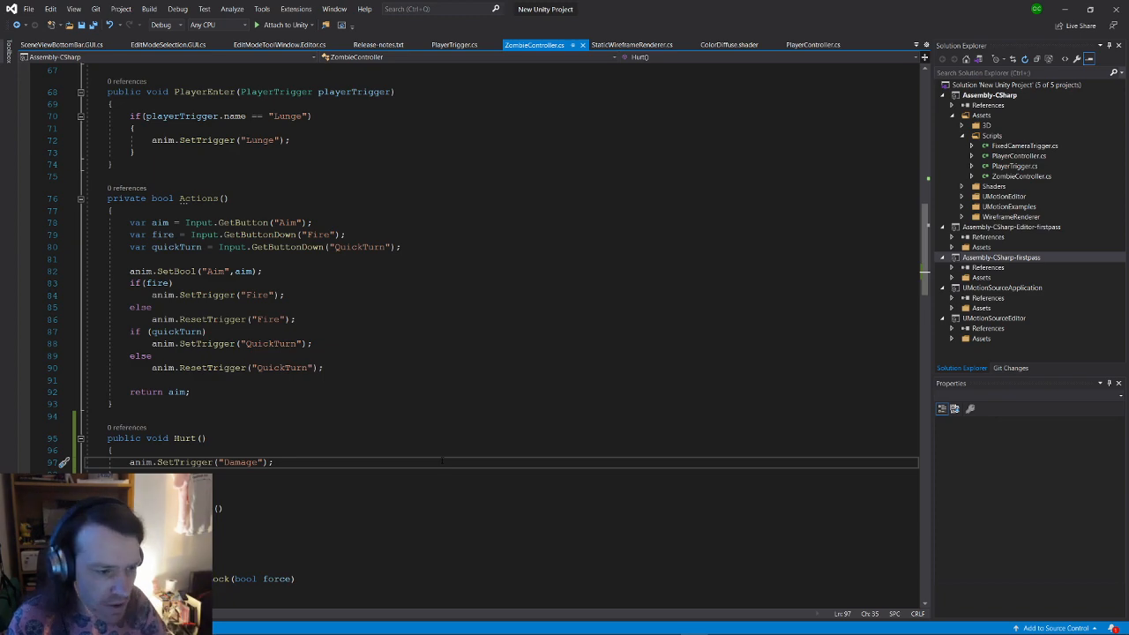
pyautogui.hotkey('alt', 'Tab')
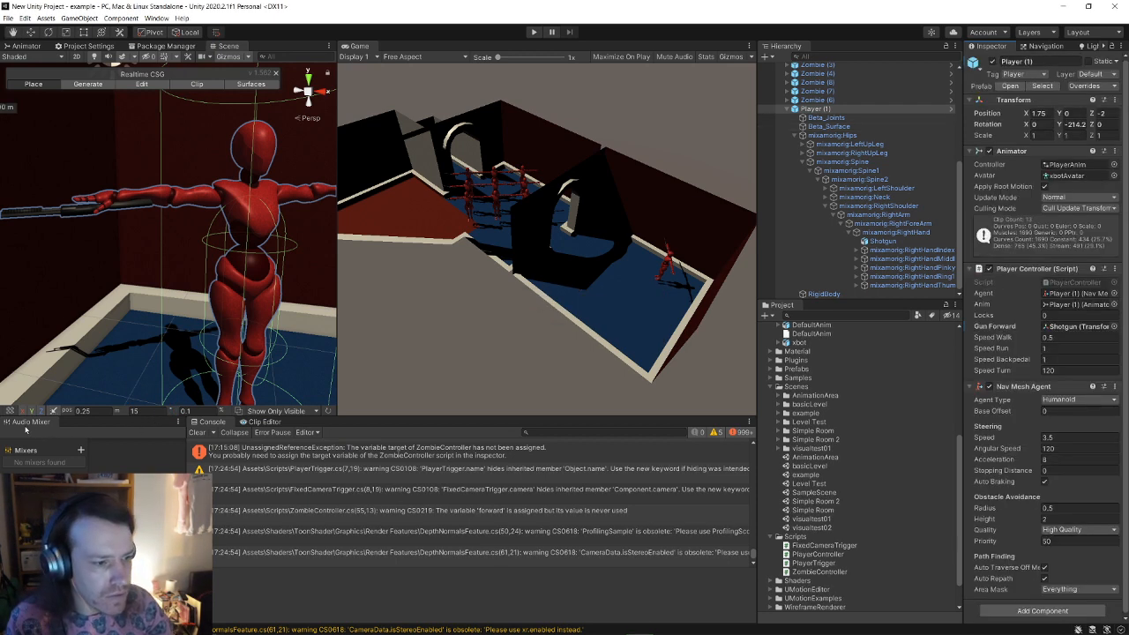
# Step: Clear the Console, play, and shoot the zombies, revealing 'SendMessage Hurt has no receiver!' warnings
pyautogui.click(197, 432)
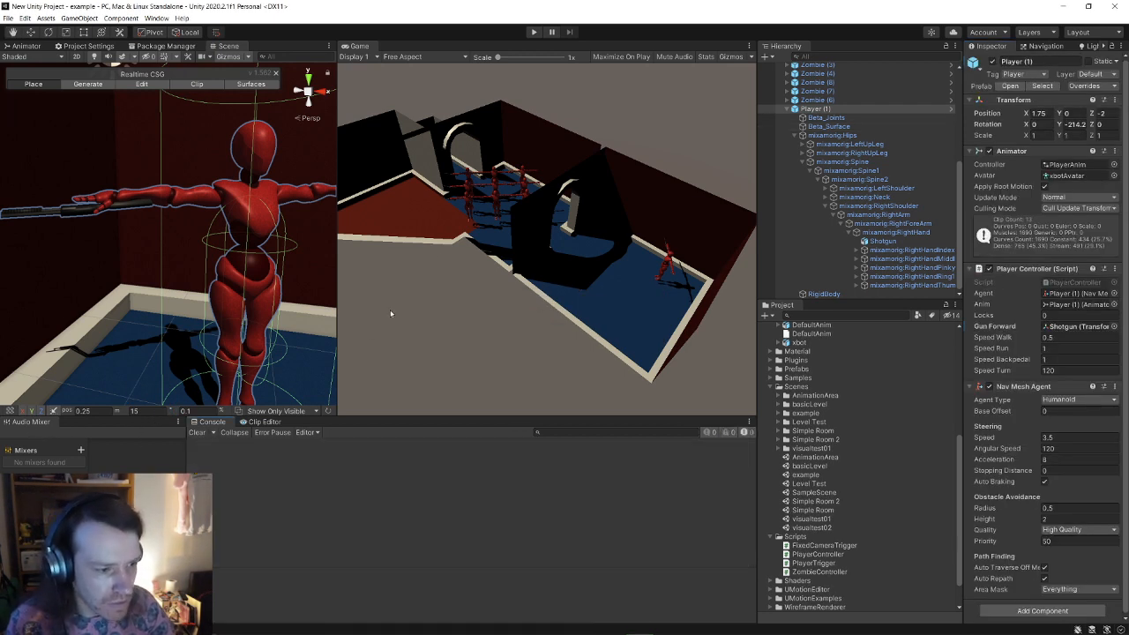
pyautogui.click(534, 32)
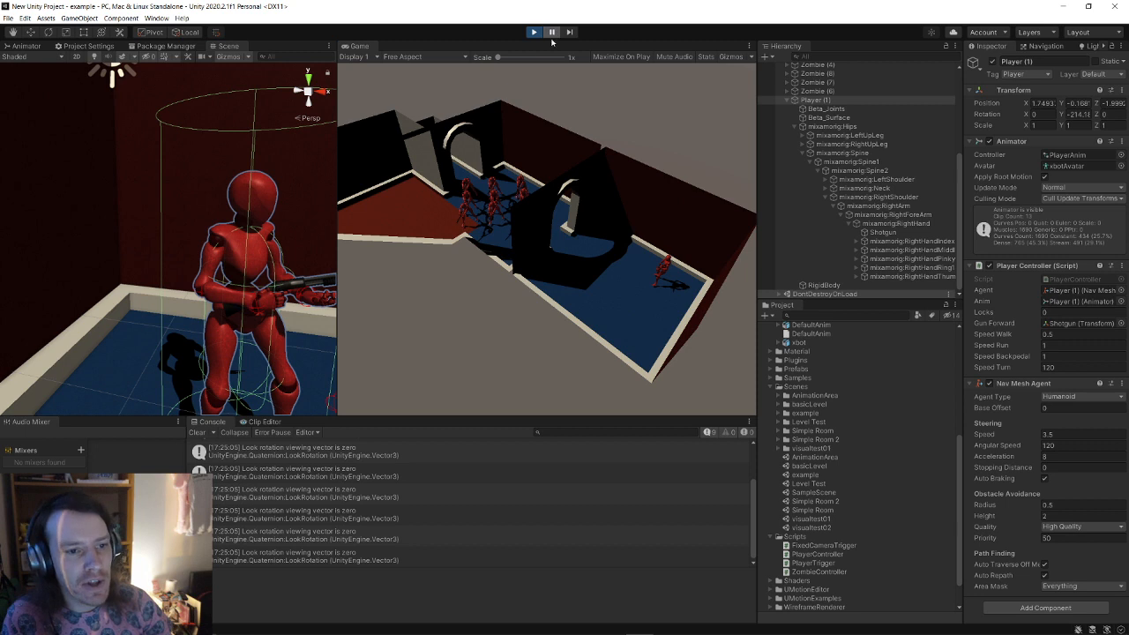
pyautogui.moveTo(168, 236); pyautogui.dragTo(670, 265, button='right')
pyautogui.press('s')
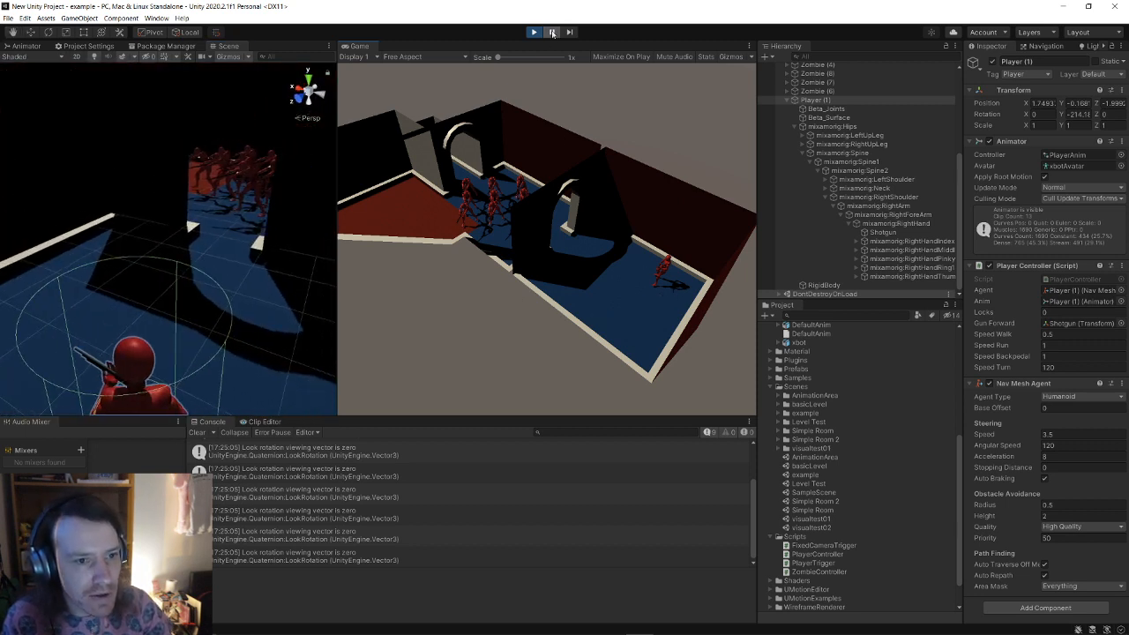
pyautogui.click(651, 264)
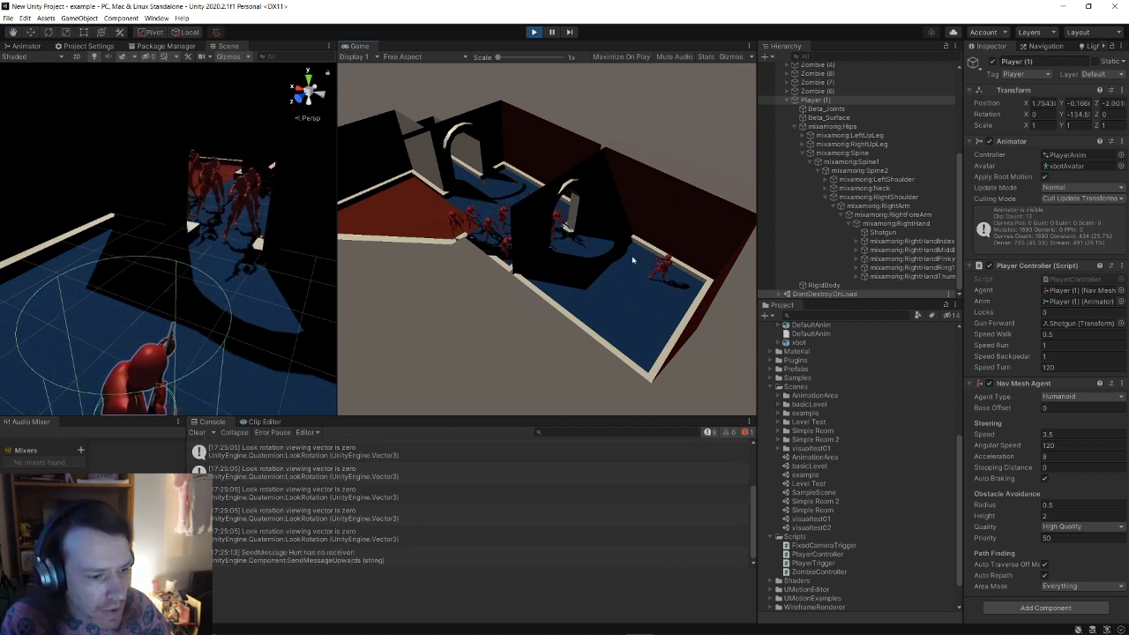
pyautogui.click(533, 33)
pyautogui.hotkey('alt', 'Tab')
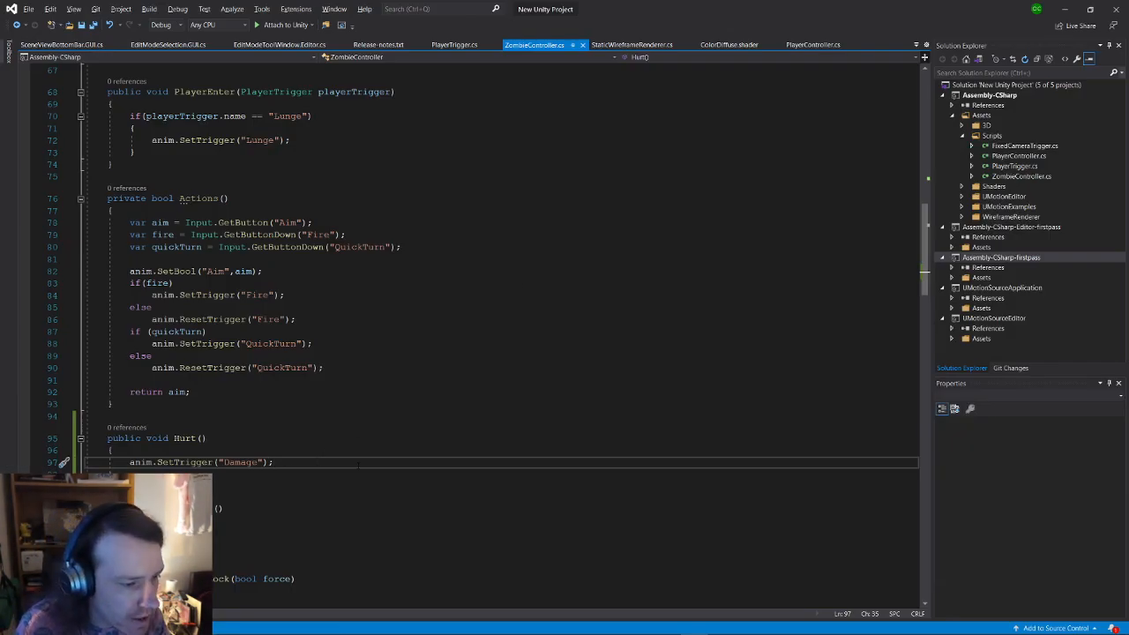
# Step: In PlayerController.cs, add SendMessageOptions.DontRequireReceiver to the Hurt SendMessage call and save
pyautogui.press('Left')
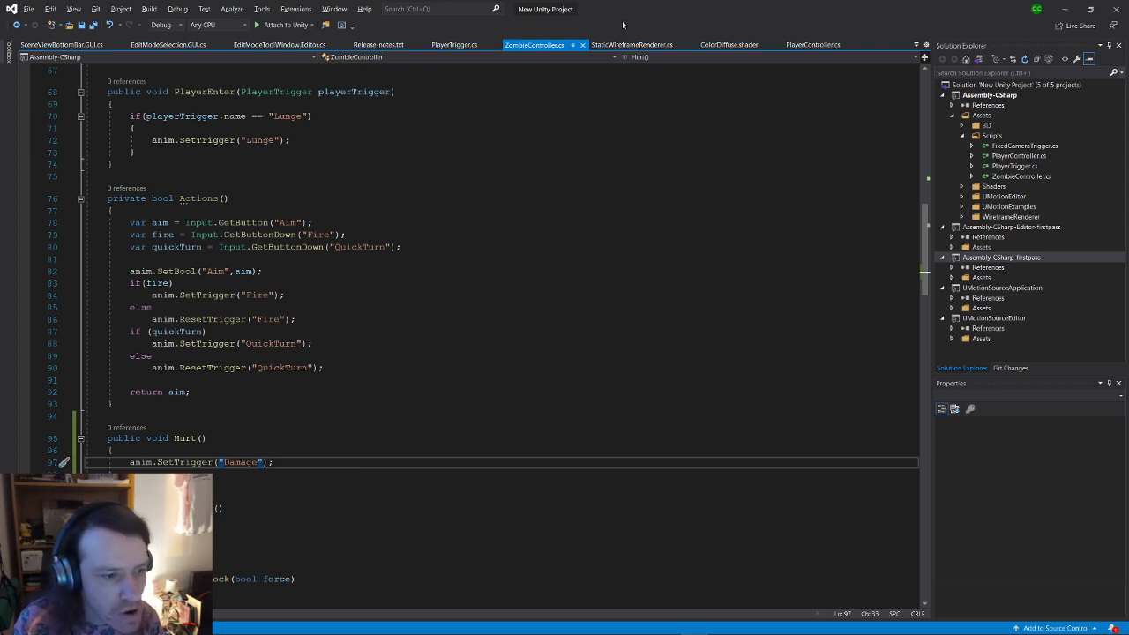
pyautogui.click(454, 44)
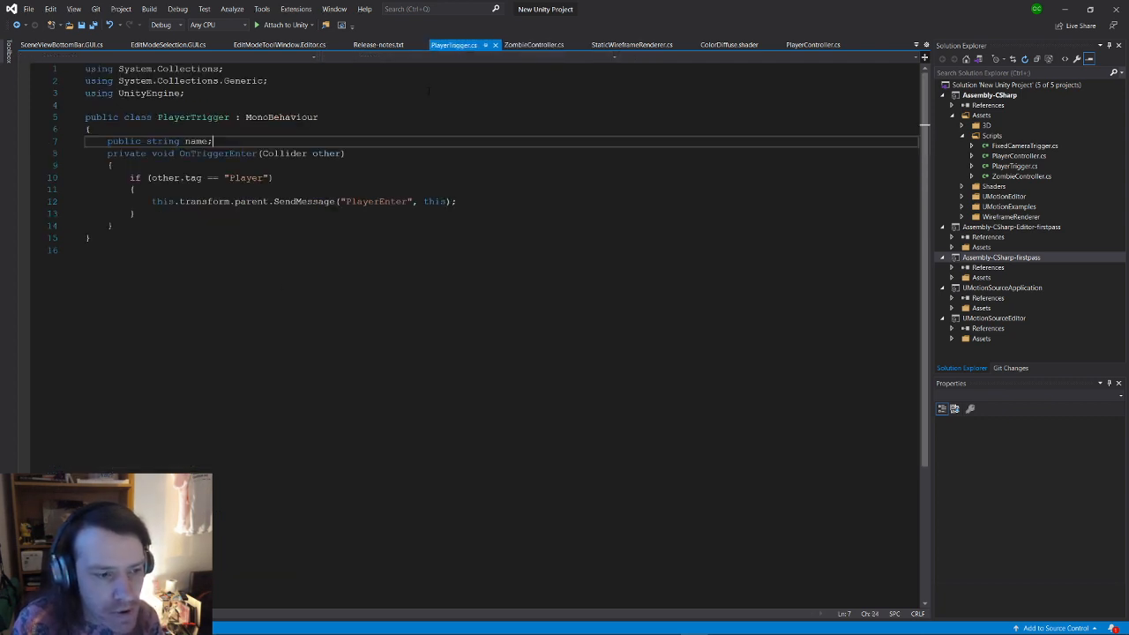
pyautogui.click(813, 44)
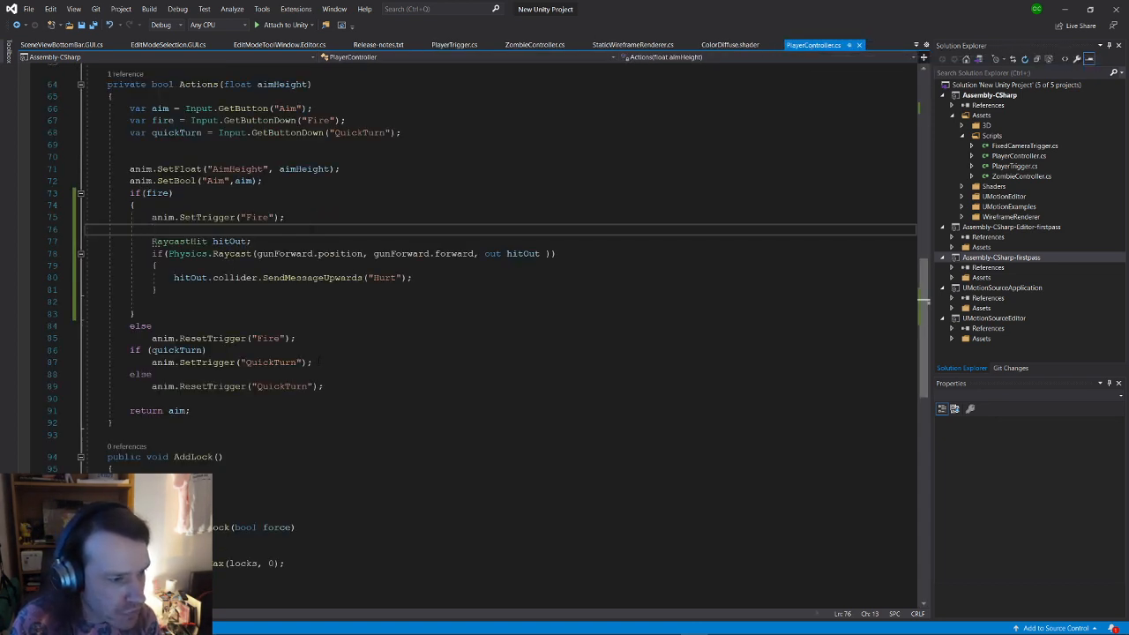
pyautogui.click(401, 278)
pyautogui.write(', ')
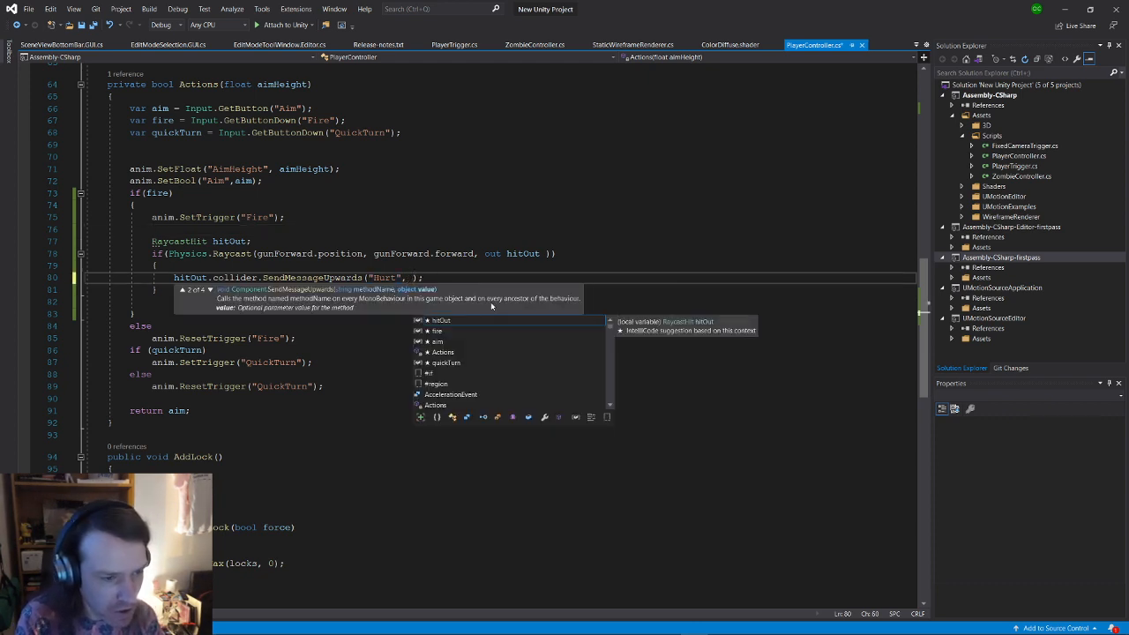
pyautogui.write('SendMessageOptions')
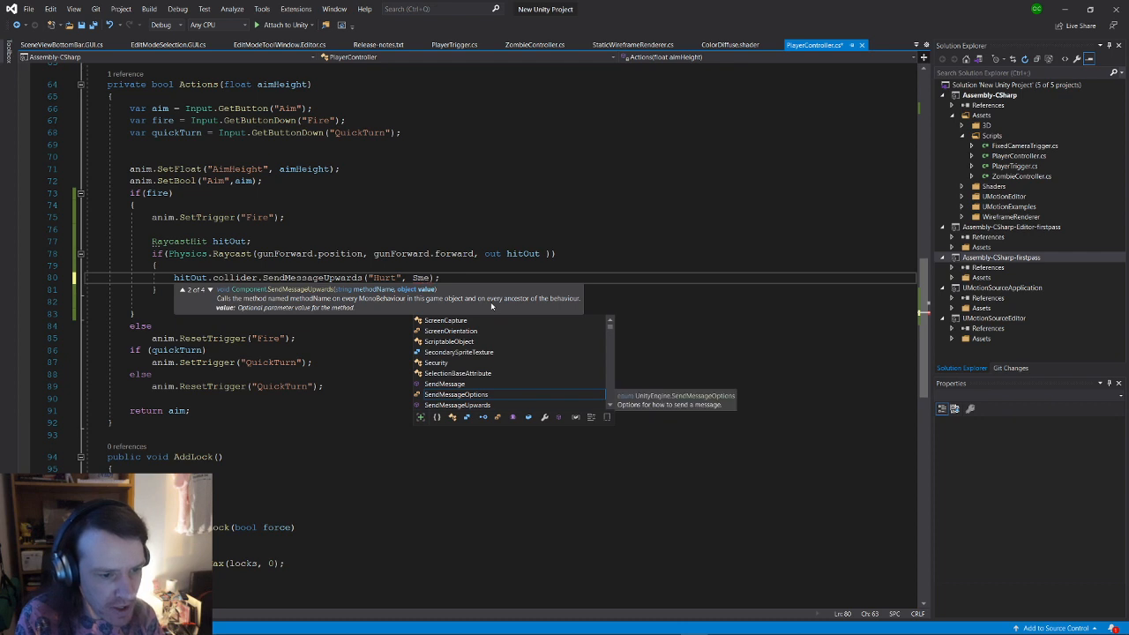
pyautogui.write('.DontRequireReceiver')
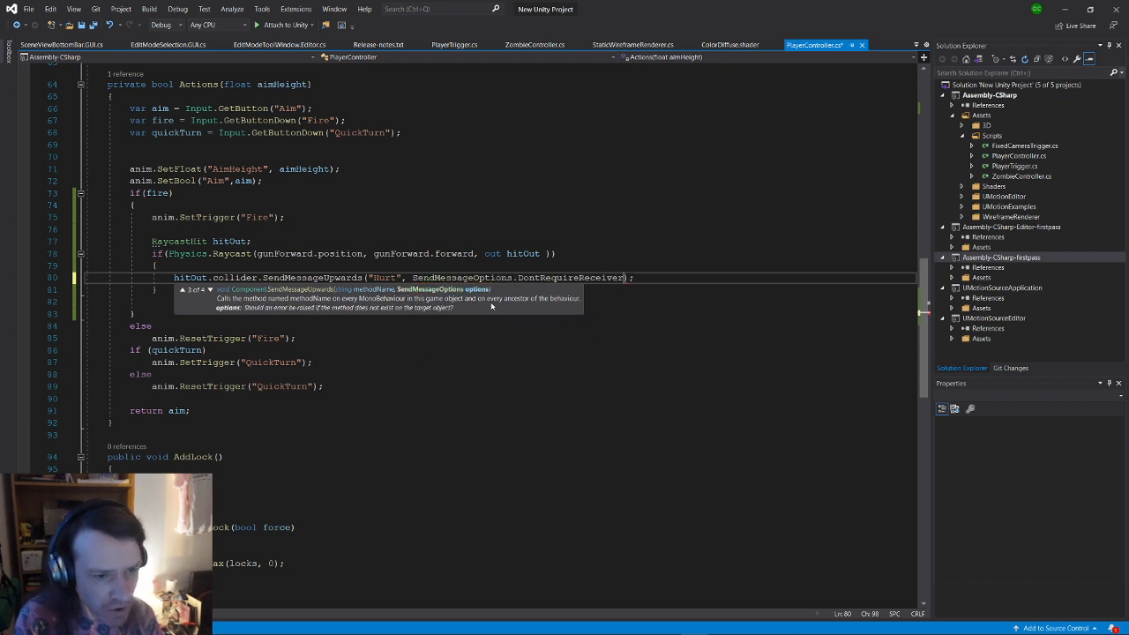
pyautogui.hotkey('ctrl', 's')
# Step: Change SendMessageUpwards to collider.transform.parent.SendMessage, save, and return to Unity
pyautogui.hotkey('ctrl', 'Left')
pyautogui.hotkey('ctrl', 'Left')
pyautogui.hotkey('ctrl', 'Left')
pyautogui.hotkey('ctrl', 'Left')
pyautogui.hotkey('ctrl', 'Left')
pyautogui.hotkey('ctrl', 'Left')
pyautogui.hotkey('ctrl', 'Left')
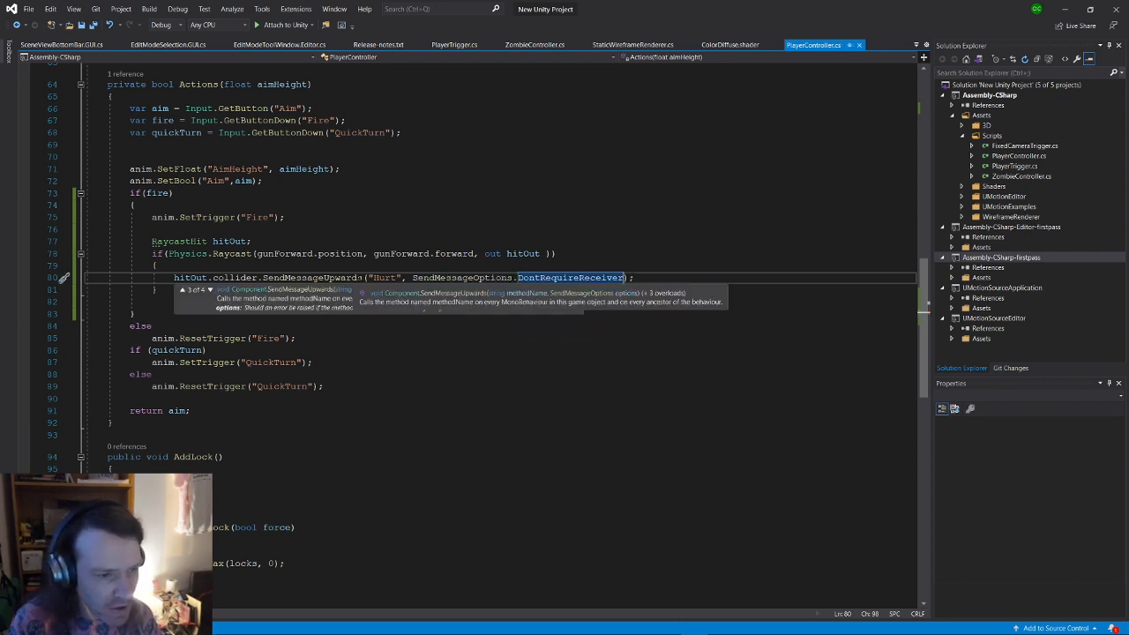
pyautogui.press('BackSpace')
pyautogui.press('BackSpace')
pyautogui.press('BackSpace')
pyautogui.press('BackSpace')
pyautogui.press('BackSpace')
pyautogui.press('BackSpace')
pyautogui.press('BackSpace')
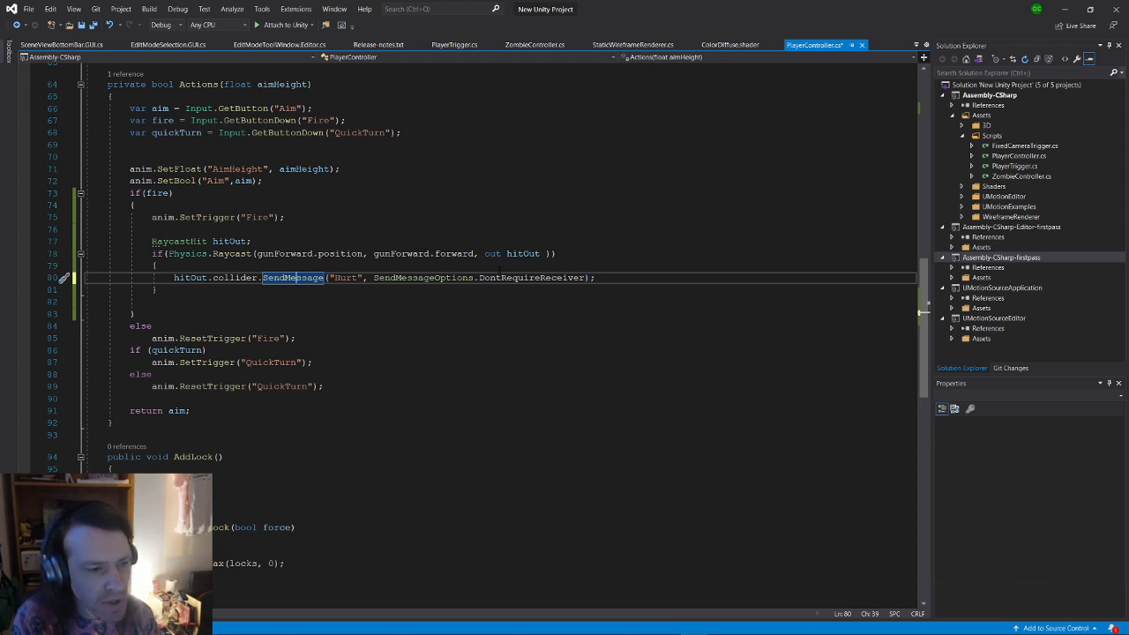
pyautogui.hotkey('ctrl', 'Left')
pyautogui.press('Left')
pyautogui.write('.par')
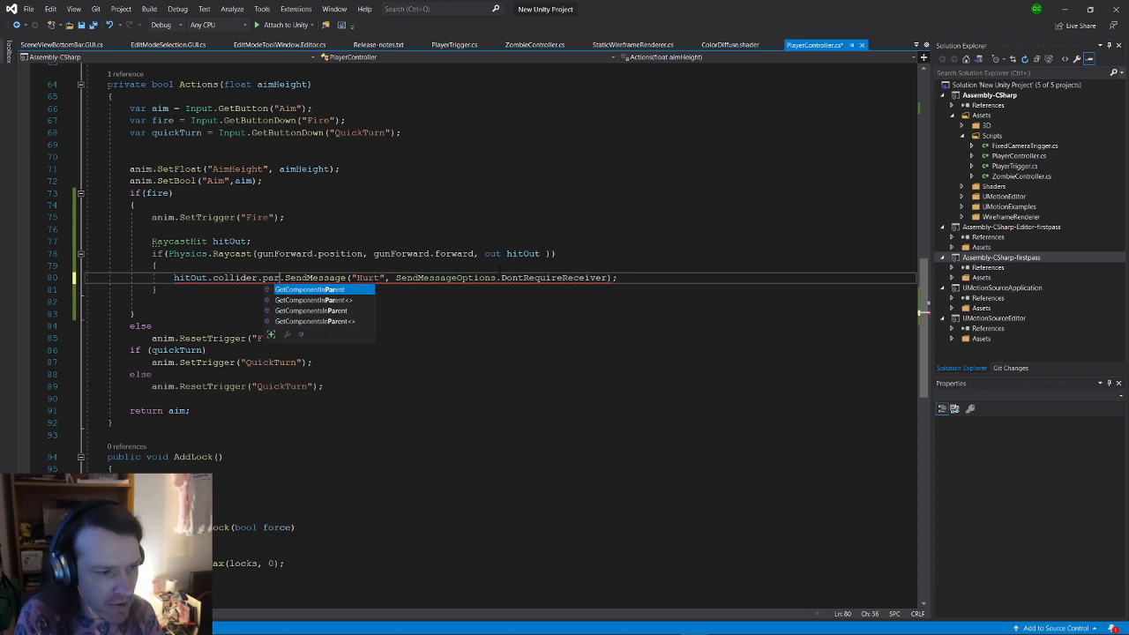
pyautogui.write('ent')
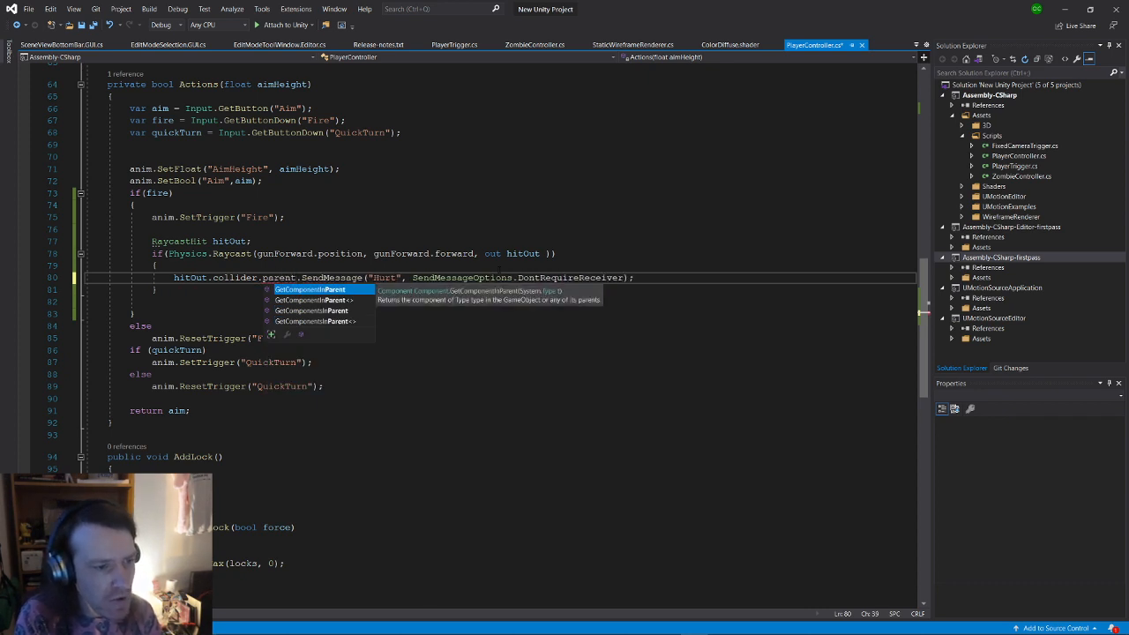
pyautogui.press('BackSpace')
pyautogui.press('BackSpace')
pyautogui.press('BackSpace')
pyautogui.press('BackSpace')
pyautogui.press('BackSpace')
pyautogui.press('BackSpace')
pyautogui.press('BackSpace')
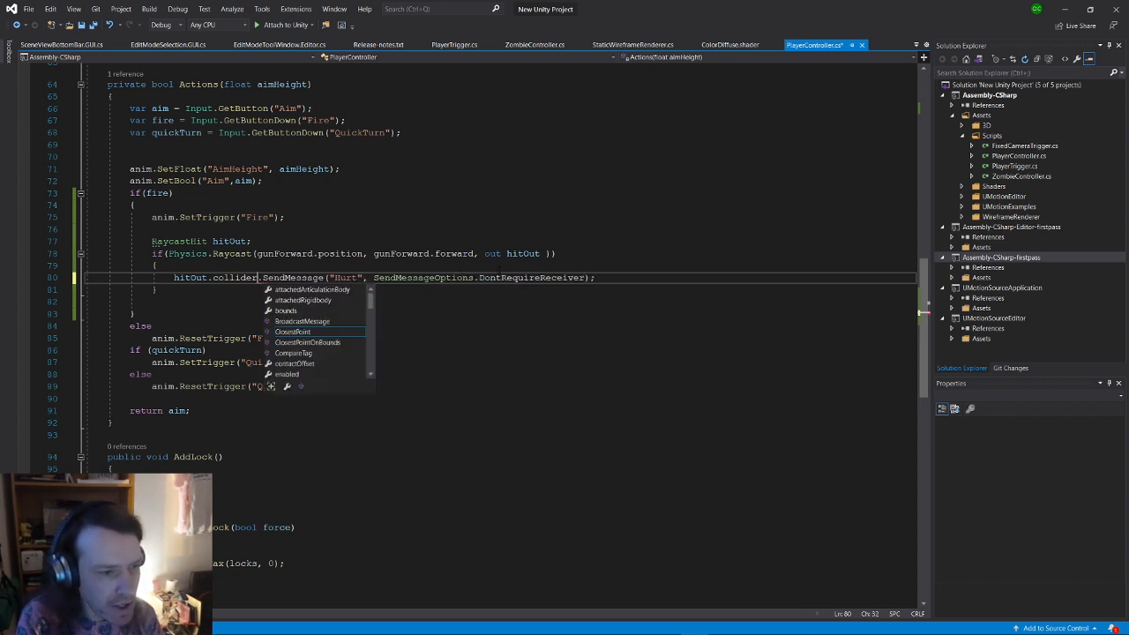
pyautogui.write('.transform.pa')
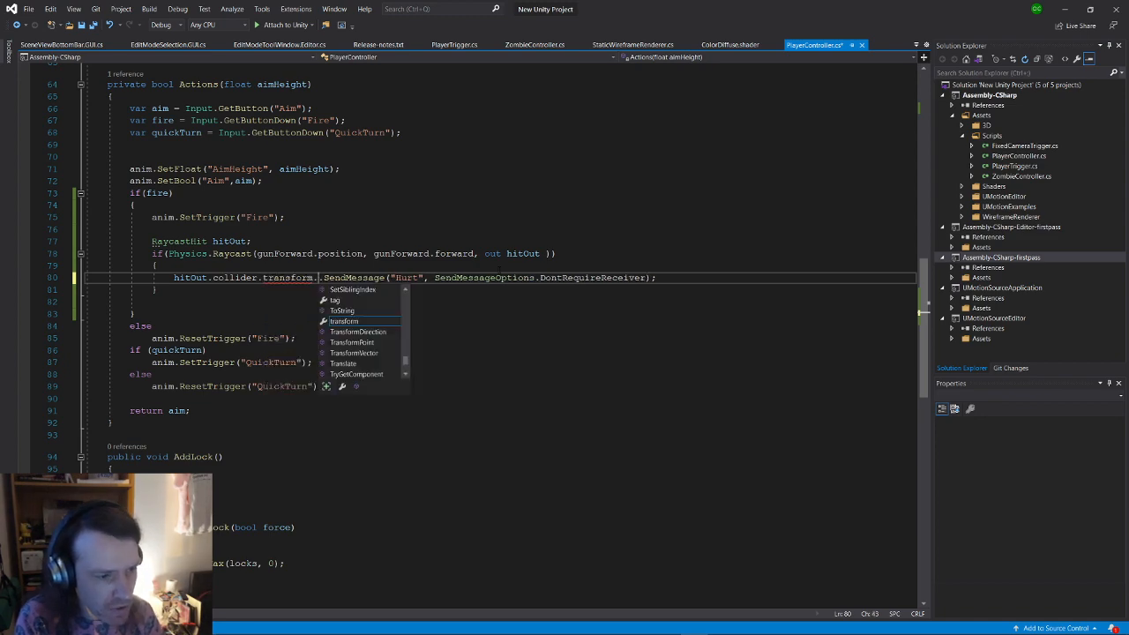
pyautogui.press('Tab')
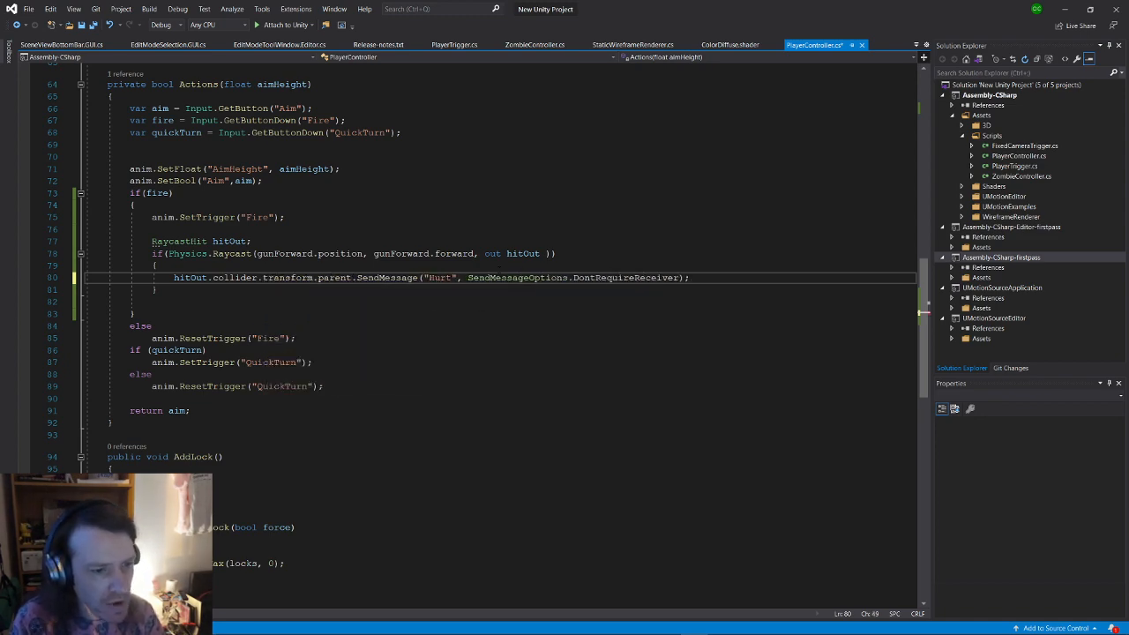
pyautogui.hotkey('ctrl', 's')
pyautogui.click(714, 281)
pyautogui.hotkey('alt', 'Tab')
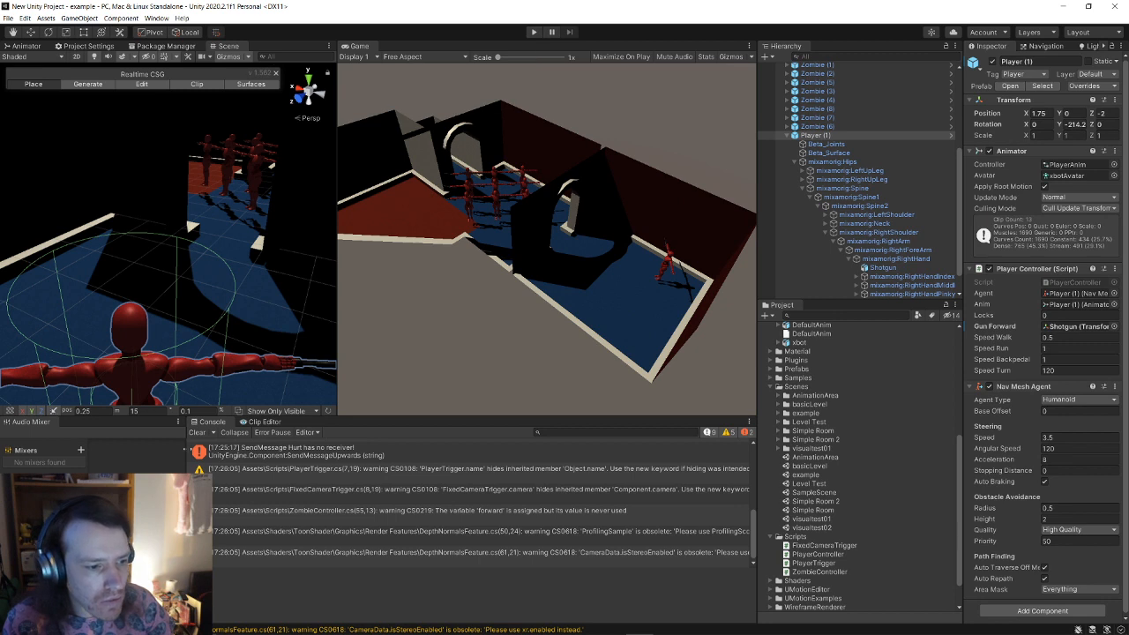
# Step: Clear the Console and rerun the game, pausing it mid-test
pyautogui.click(198, 433)
pyautogui.click(533, 32)
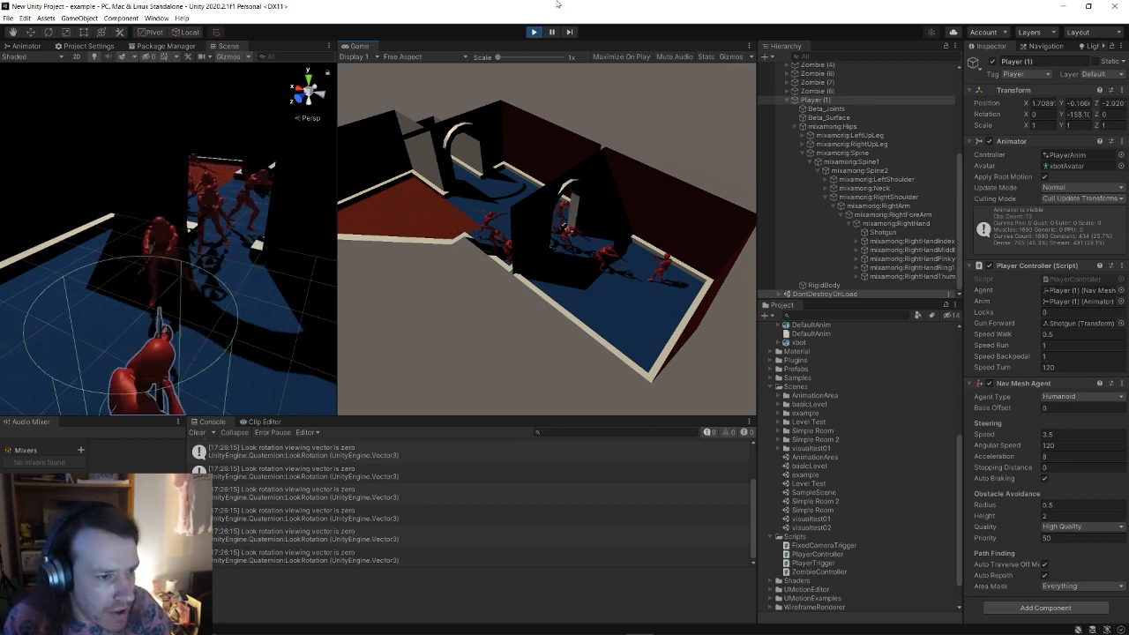
pyautogui.click(549, 35)
# Step: Inspect a zombie RigidBody's Capsule Collider, stop play, and open the Zombie prefab
pyautogui.keyDown('alt'); pyautogui.moveTo(119, 237); pyautogui.dragTo(216, 250); pyautogui.keyUp('alt')
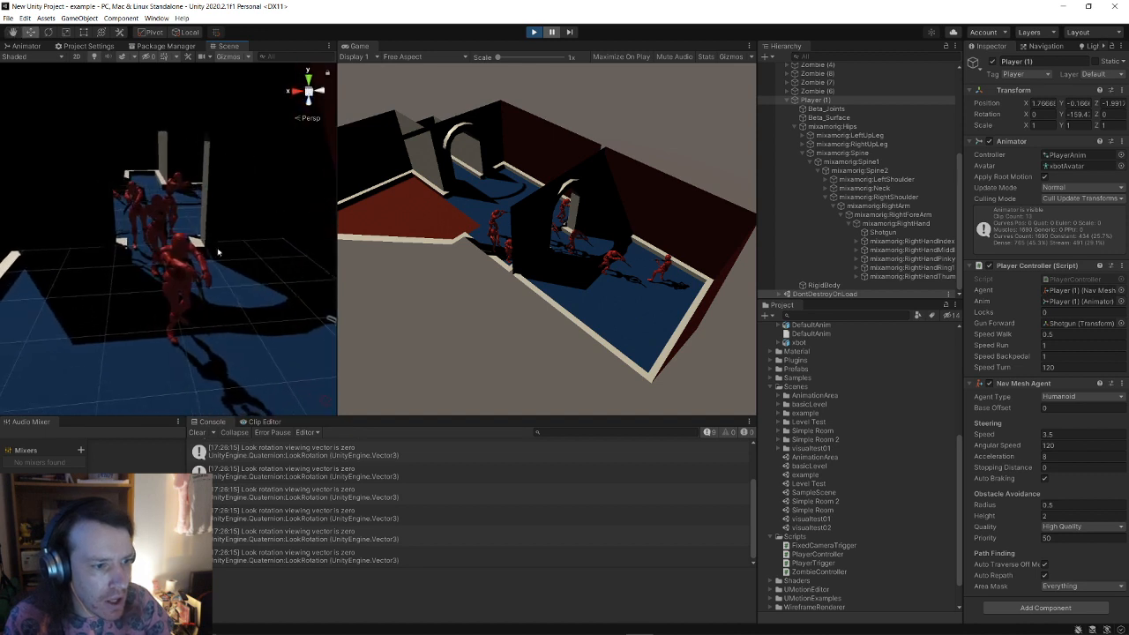
pyautogui.click(176, 266)
pyautogui.scroll(3, 841, 174)
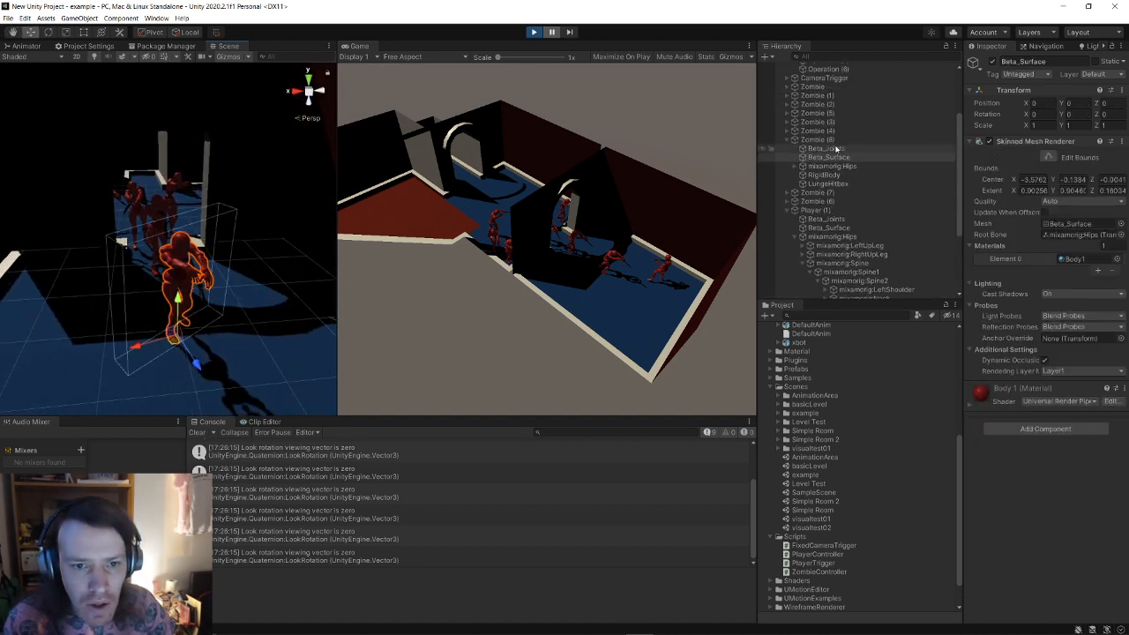
pyautogui.click(825, 175)
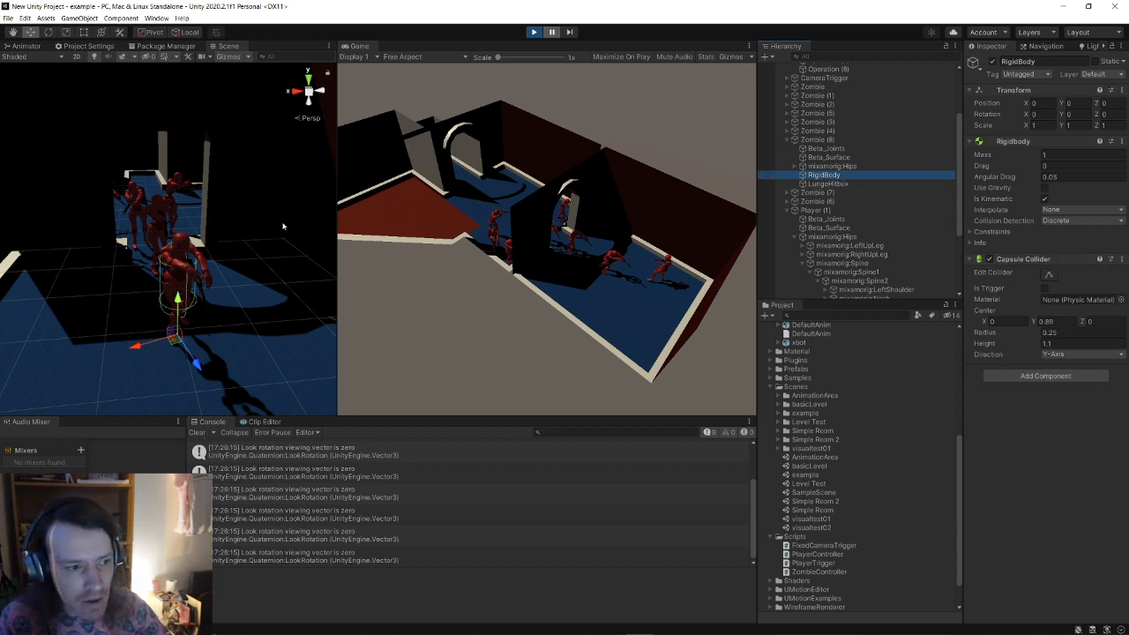
pyautogui.moveTo(291, 178); pyautogui.dragTo(311, 207, button='right')
pyautogui.click(534, 33)
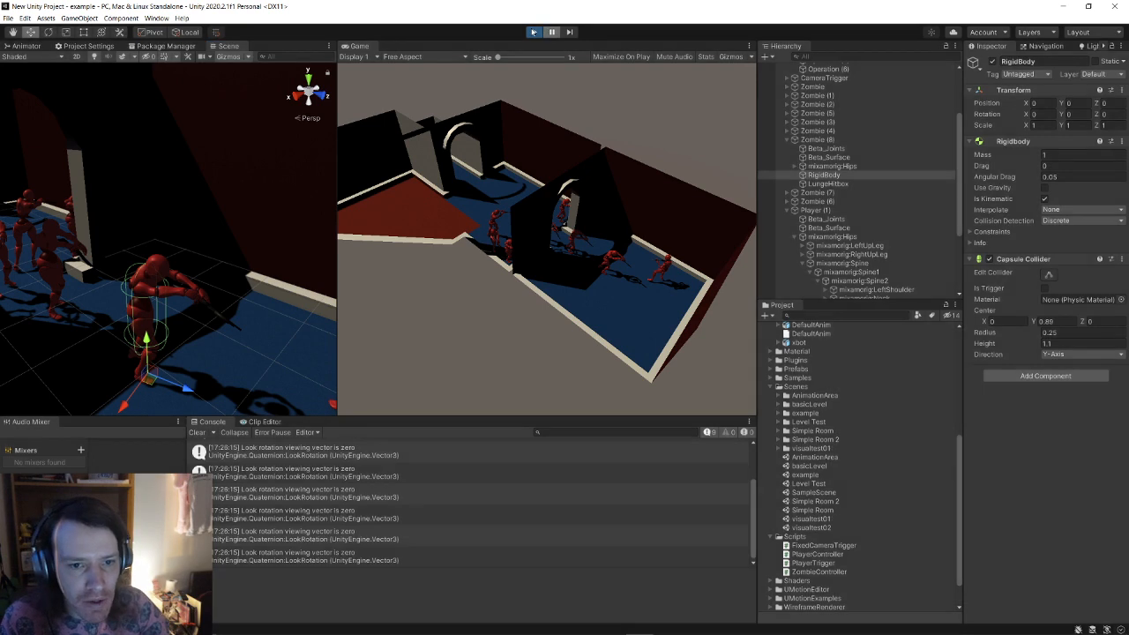
pyautogui.click(917, 122)
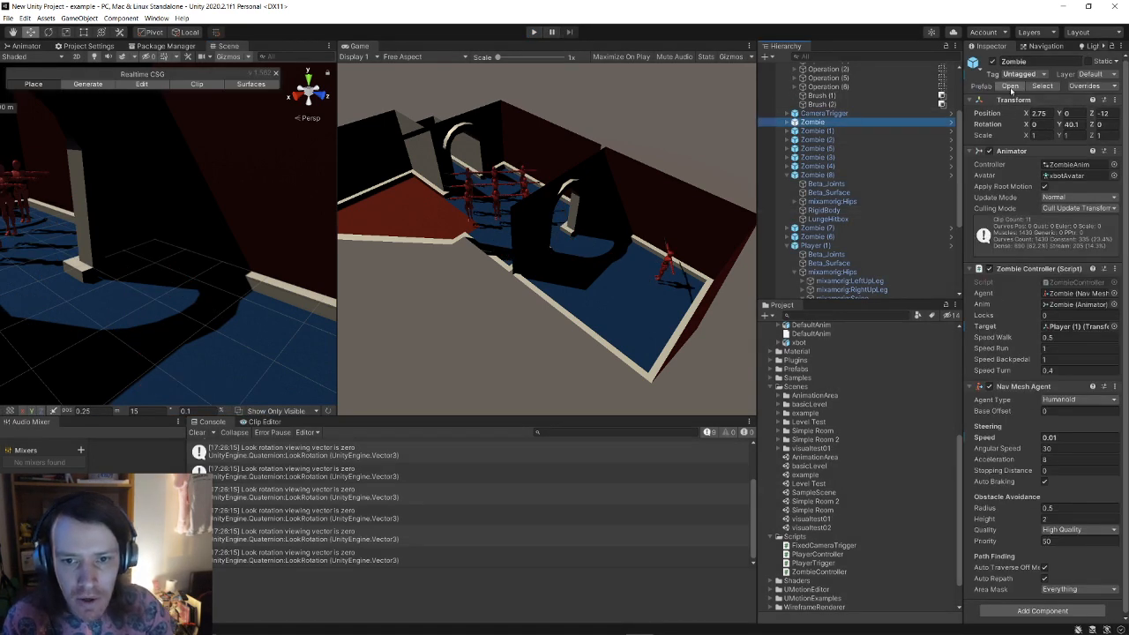
pyautogui.click(1010, 87)
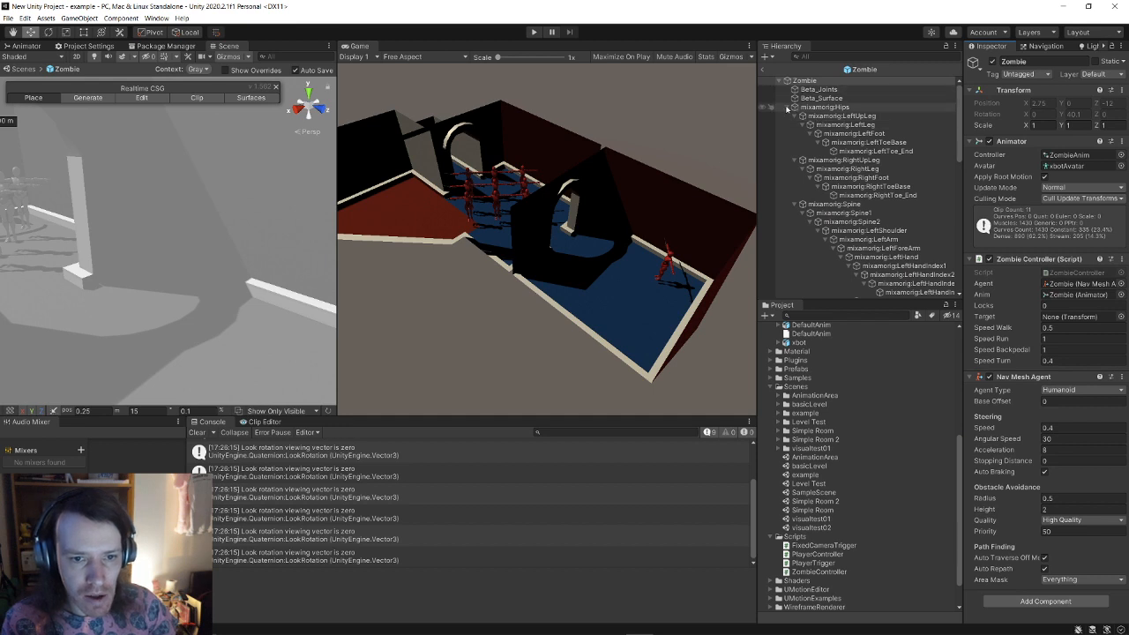
# Step: In the Zombie prefab, select the RigidBody child and frame it in the Scene view
pyautogui.click(788, 108)
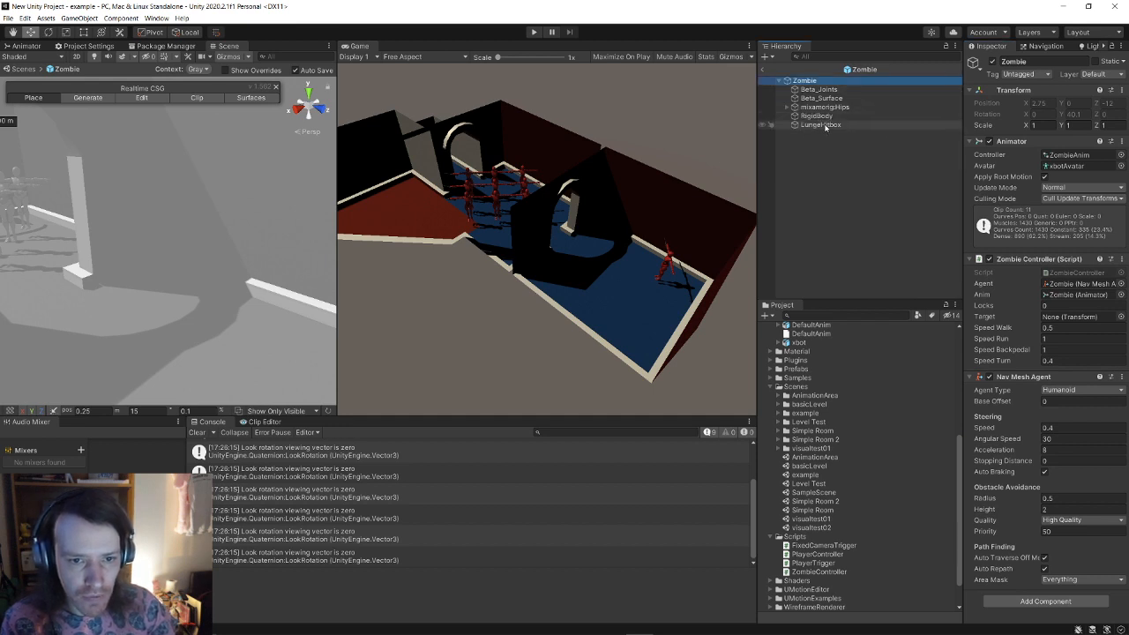
pyautogui.click(825, 126)
pyautogui.doubleClick(820, 118)
pyautogui.scroll(-3, 186, 265)
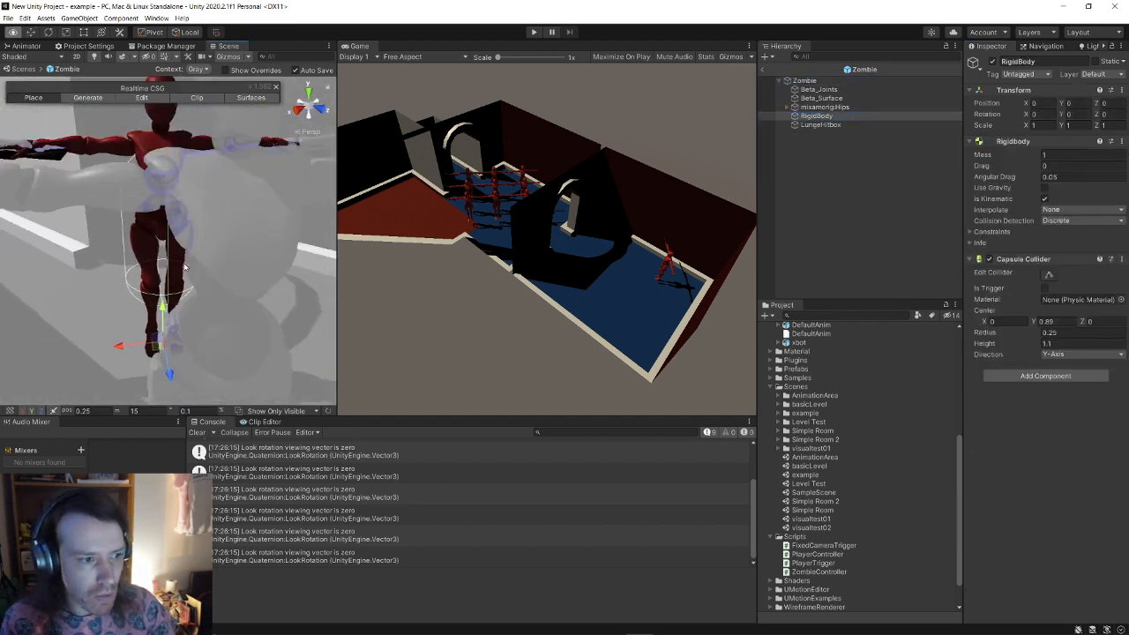
pyautogui.moveTo(184, 267); pyautogui.dragTo(168, 259, button='right')
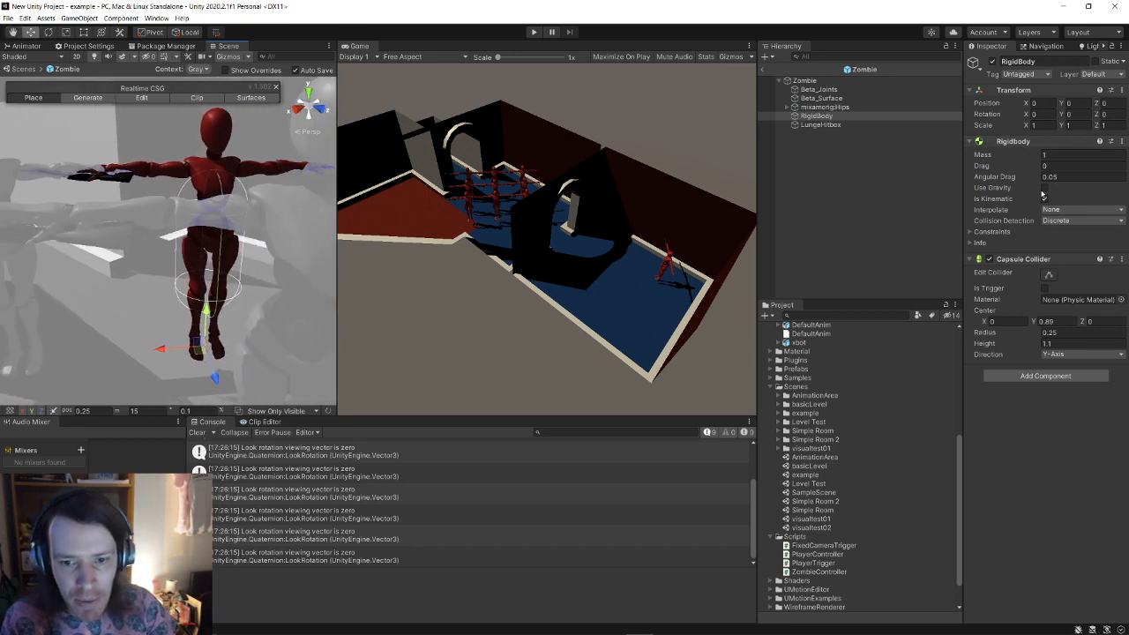
# Step: Raise the Capsule Collider height to 1.93 and set its radius to 0.3
pyautogui.moveTo(1006, 344); pyautogui.dragTo(1018, 342)
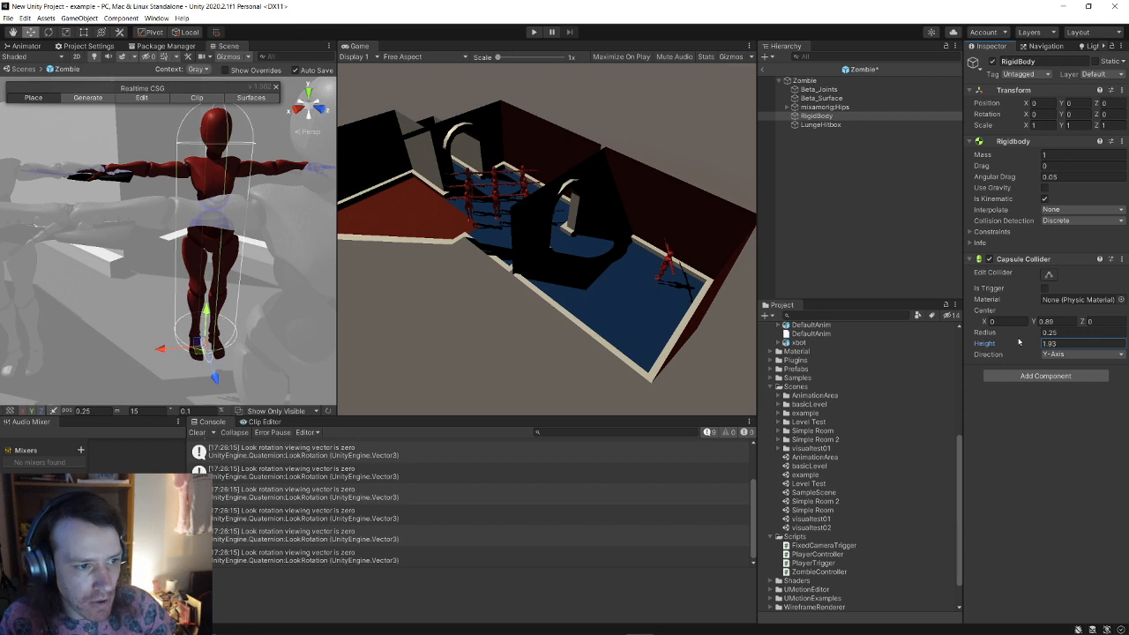
pyautogui.click(998, 334)
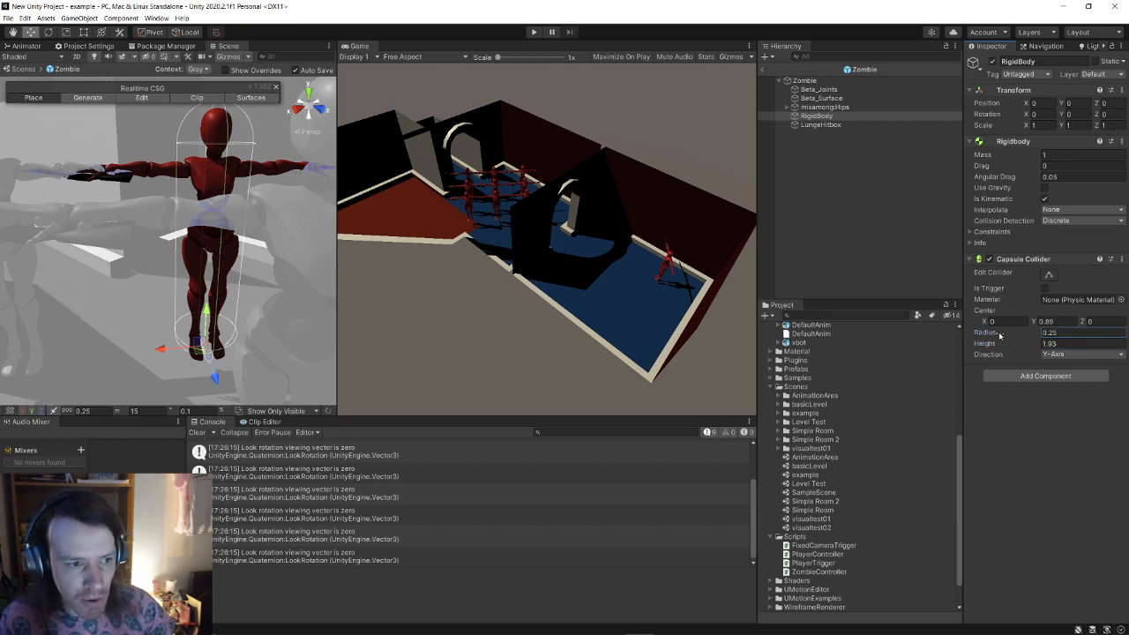
pyautogui.moveTo(1001, 334); pyautogui.dragTo(1008, 335)
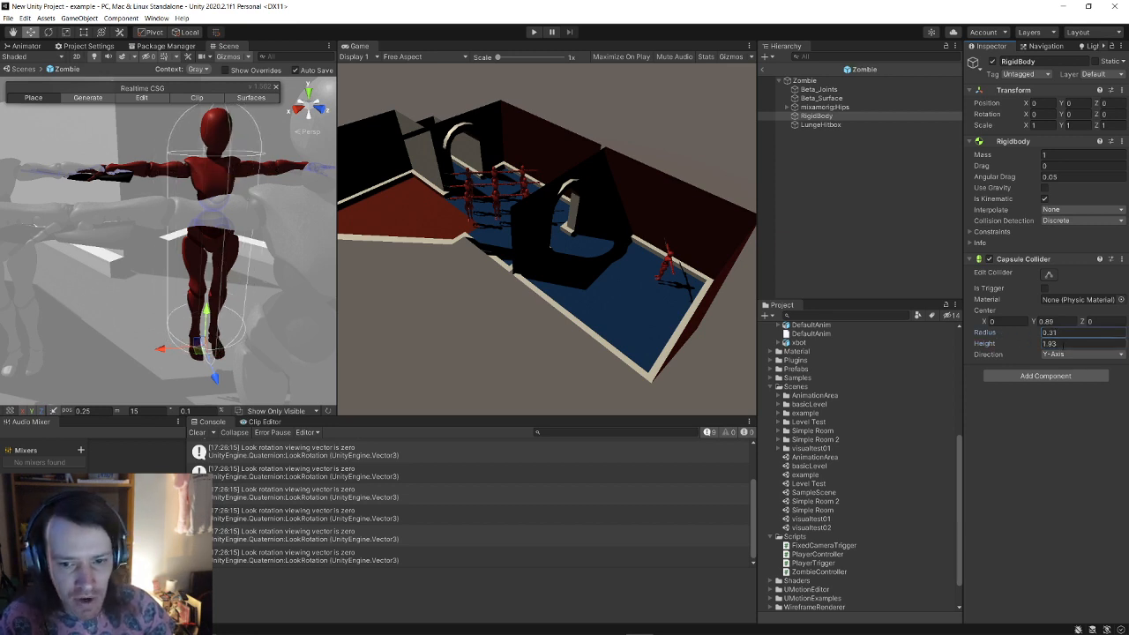
pyautogui.click(1073, 334)
pyautogui.write('0.3')
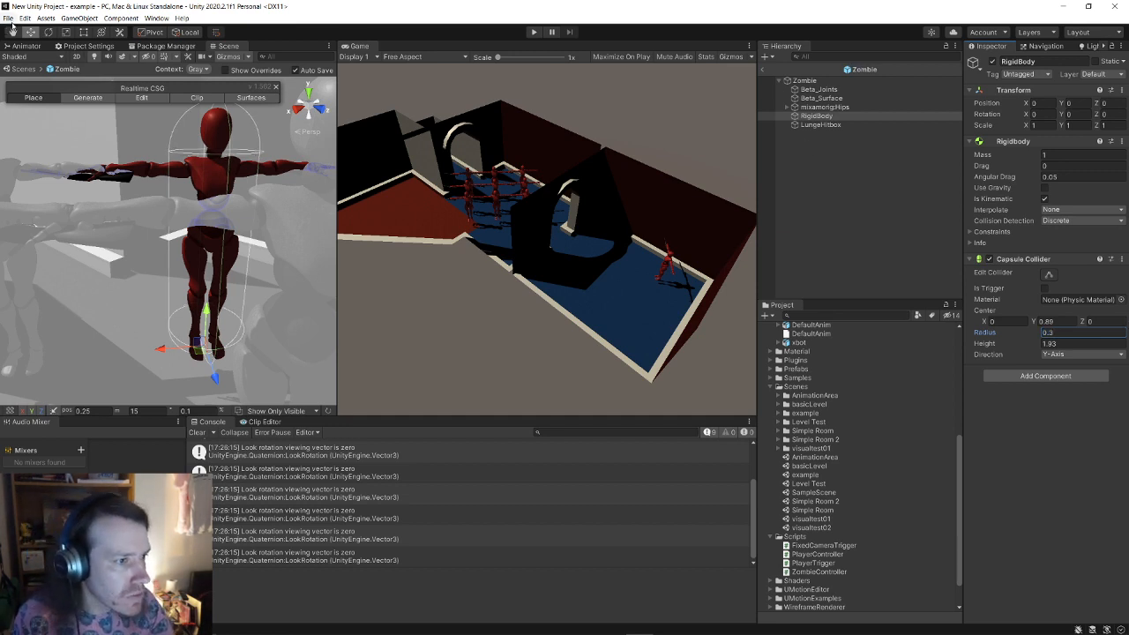
pyautogui.click(763, 70)
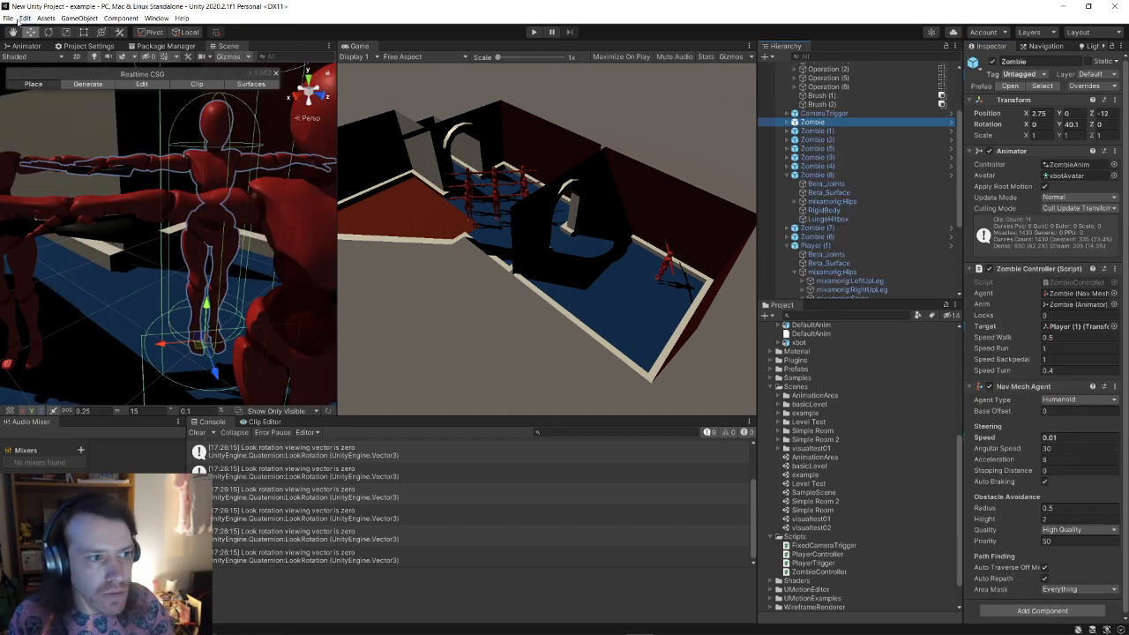
# Step: Exit prefab mode, save the project via File > Save Project, and play-test the zombies
pyautogui.click(8, 19)
pyautogui.click(12, 66)
pyautogui.click(8, 20)
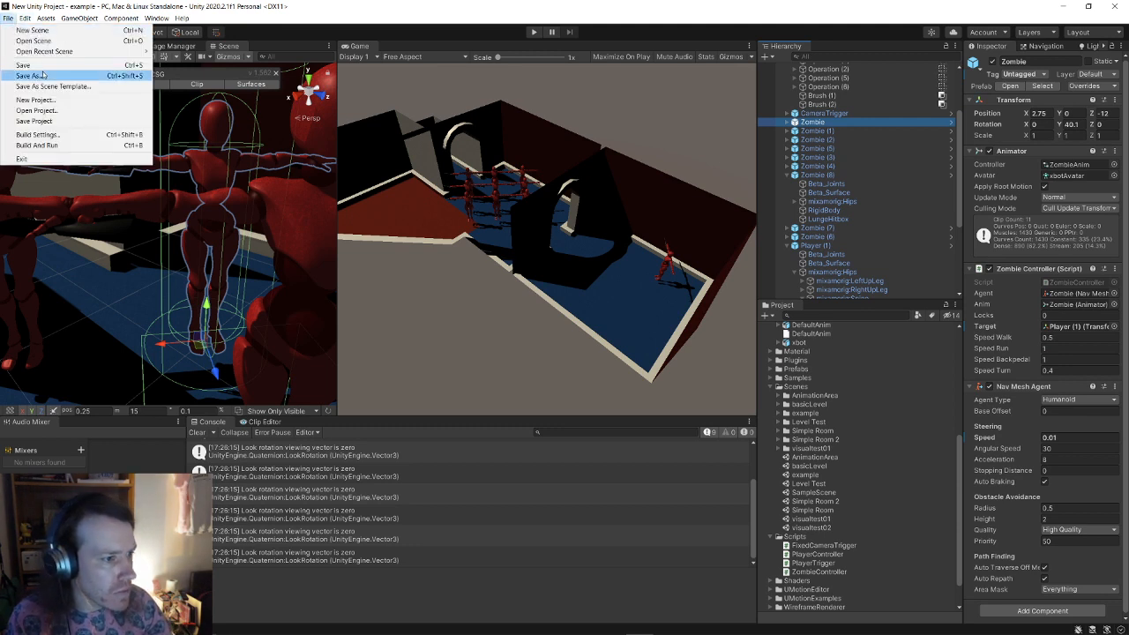
pyautogui.click(36, 120)
pyautogui.click(533, 32)
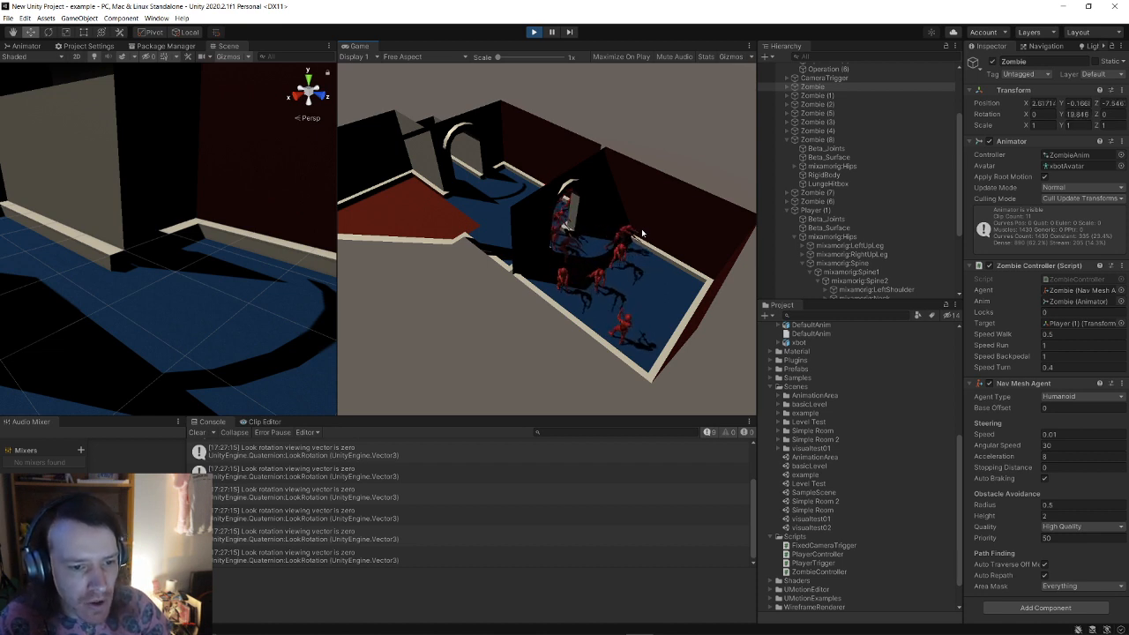
pyautogui.click(533, 31)
# Step: Replace Physics.Raycast with Physics.SphereCast on line 78 of PlayerController.cs
pyautogui.hotkey('alt', 'Tab')
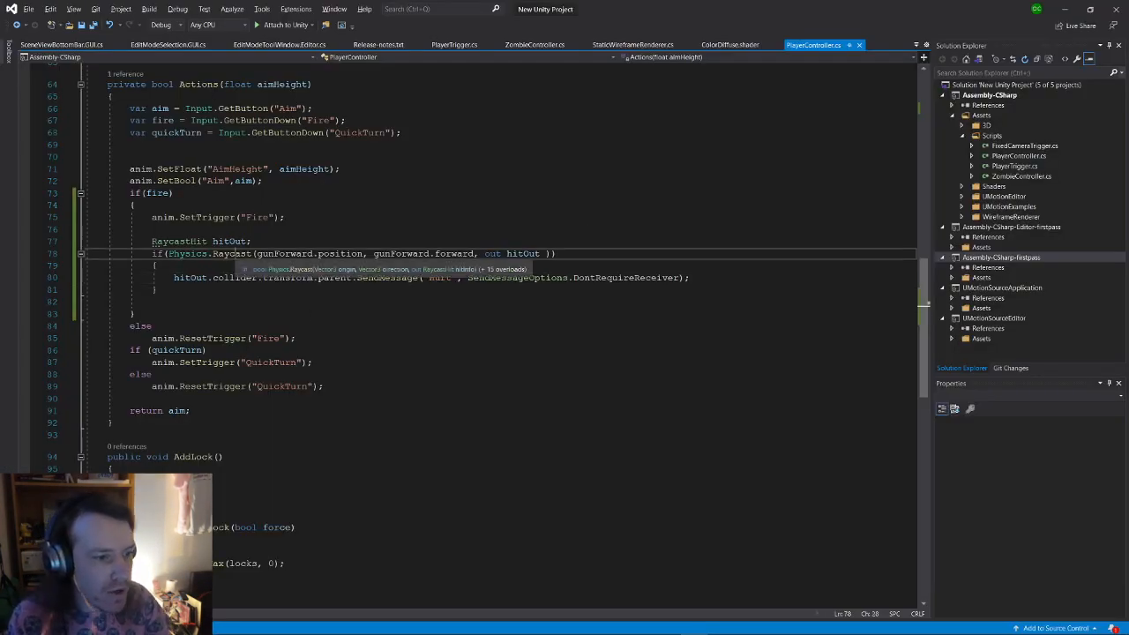
pyautogui.doubleClick(221, 253)
pyautogui.press('BackSpace')
pyautogui.write('s')
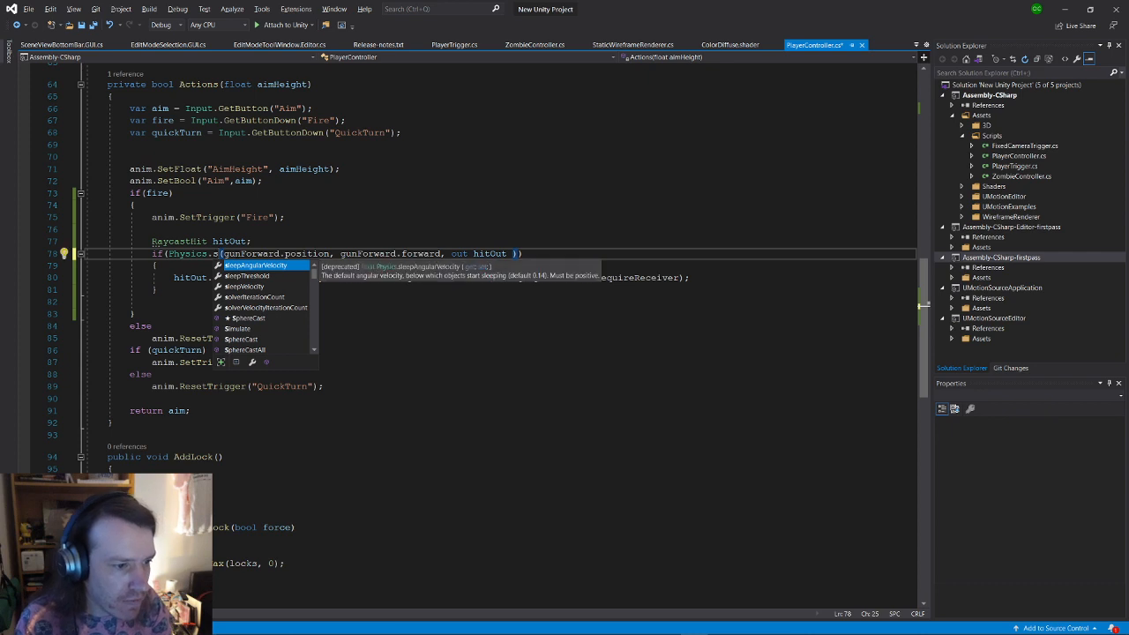
pyautogui.press('BackSpace')
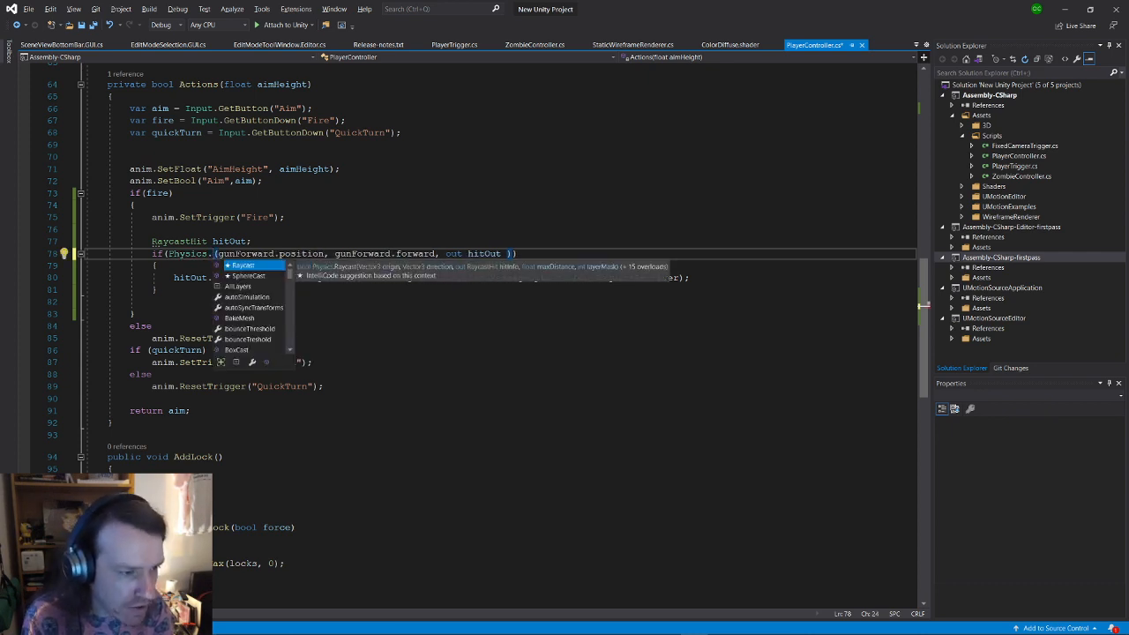
pyautogui.press('Down')
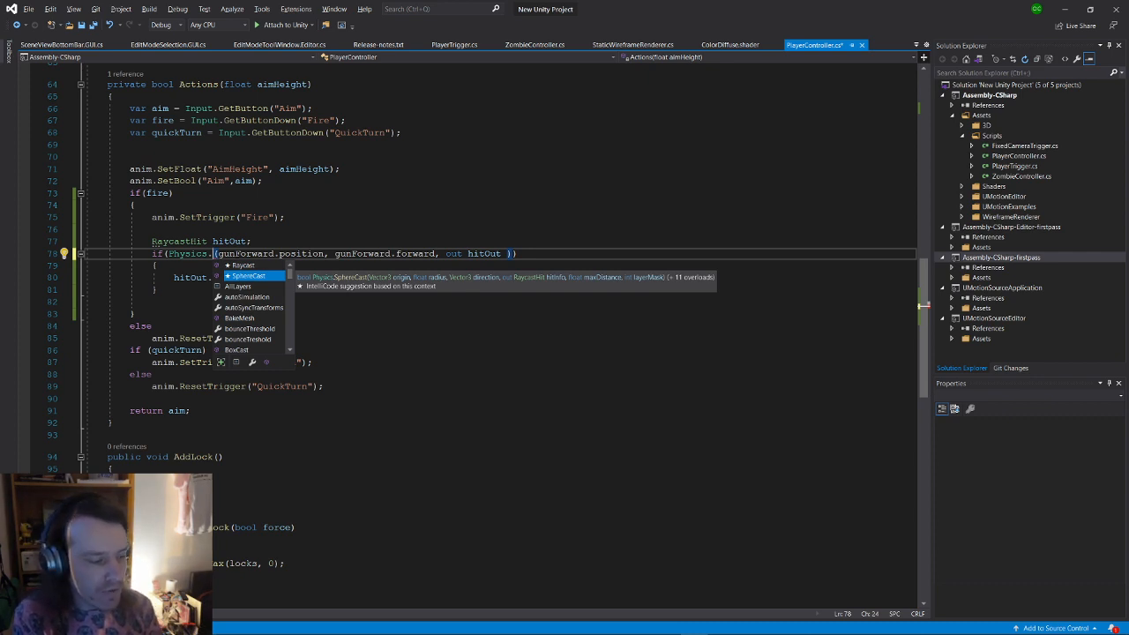
pyautogui.press('Tab')
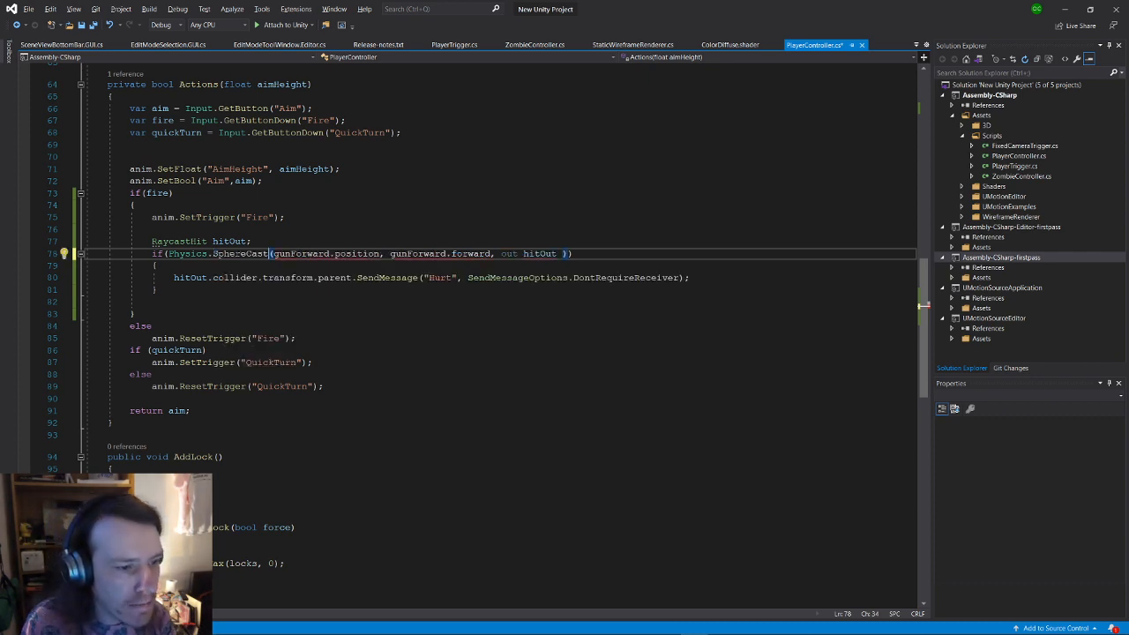
# Step: Insert a .3f radius argument before out hitOut in the SphereCast call
pyautogui.click(351, 254)
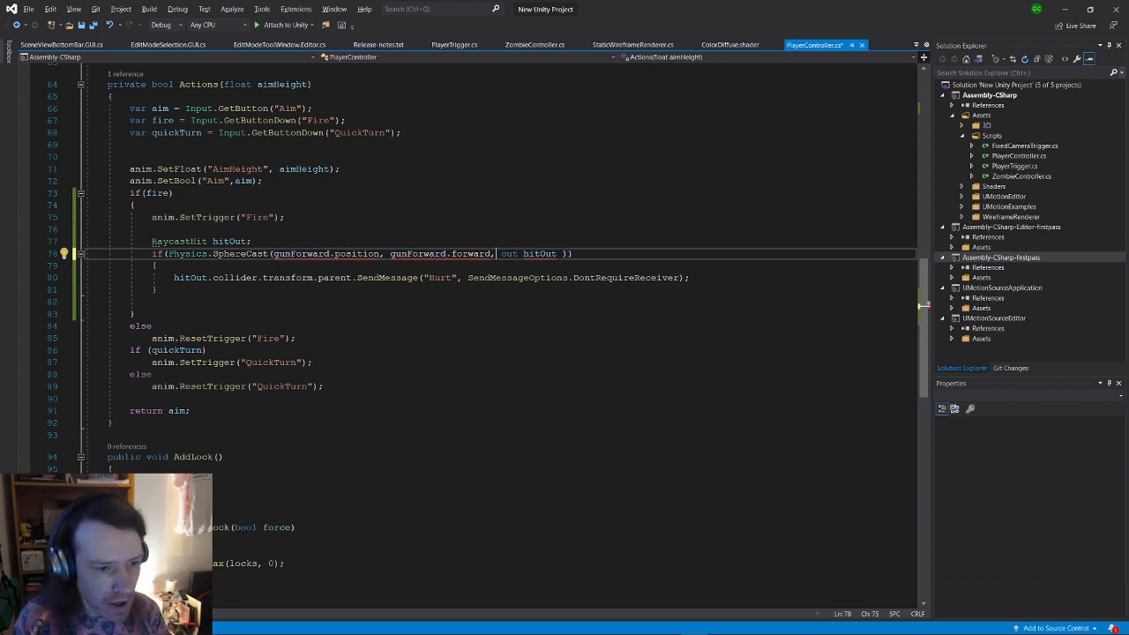
pyautogui.write('1')
pyautogui.press('BackSpace')
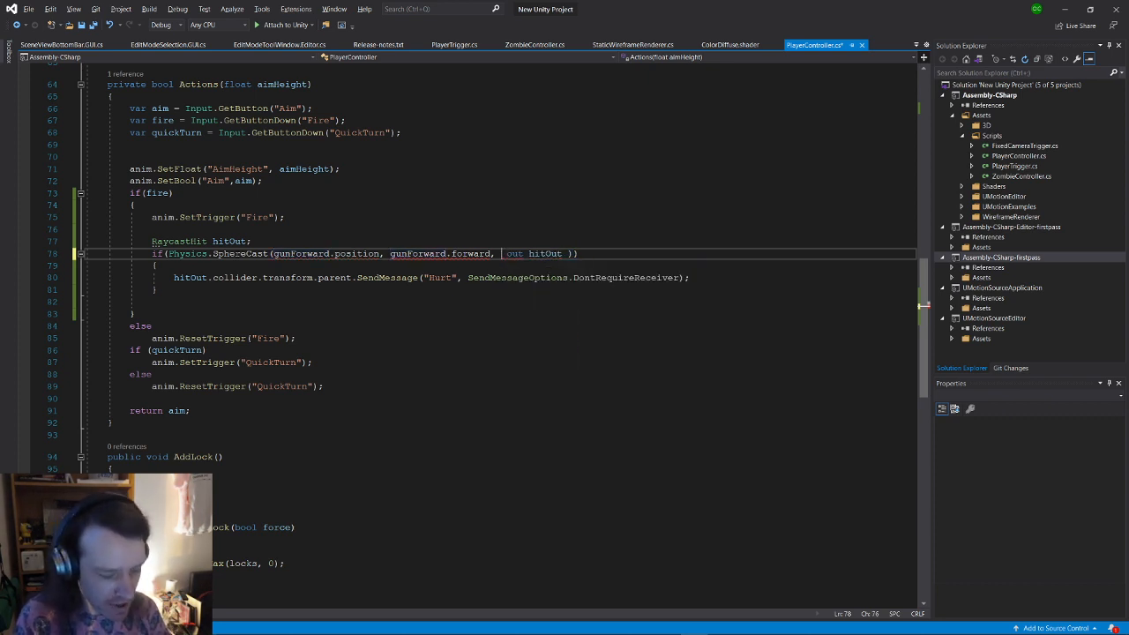
pyautogui.write('.3')
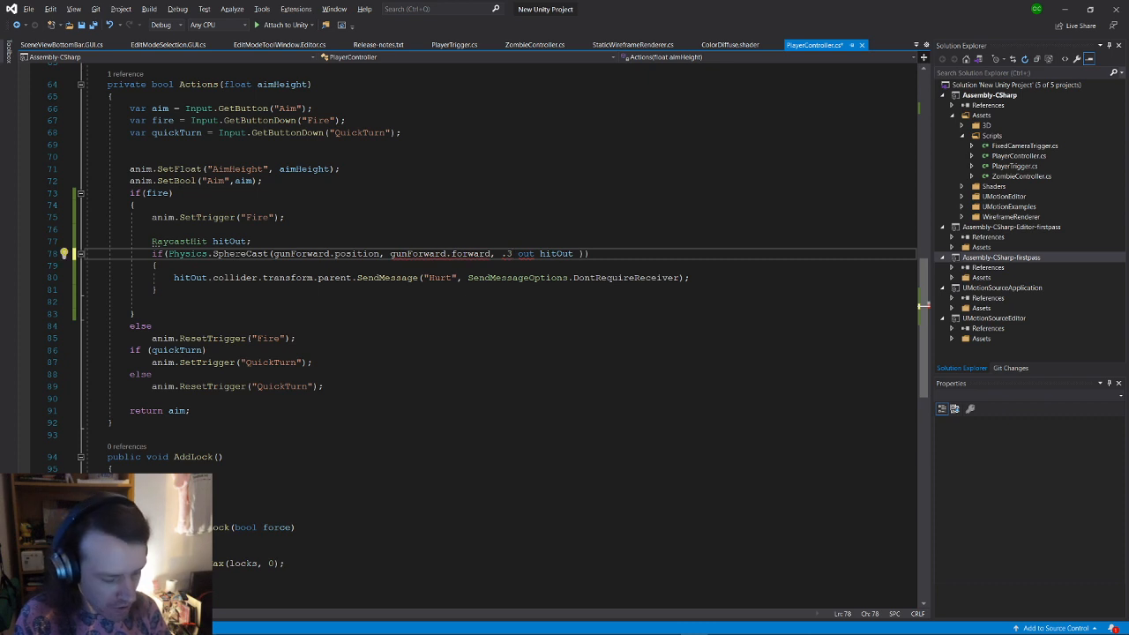
pyautogui.write('f,')
pyautogui.press('Left')
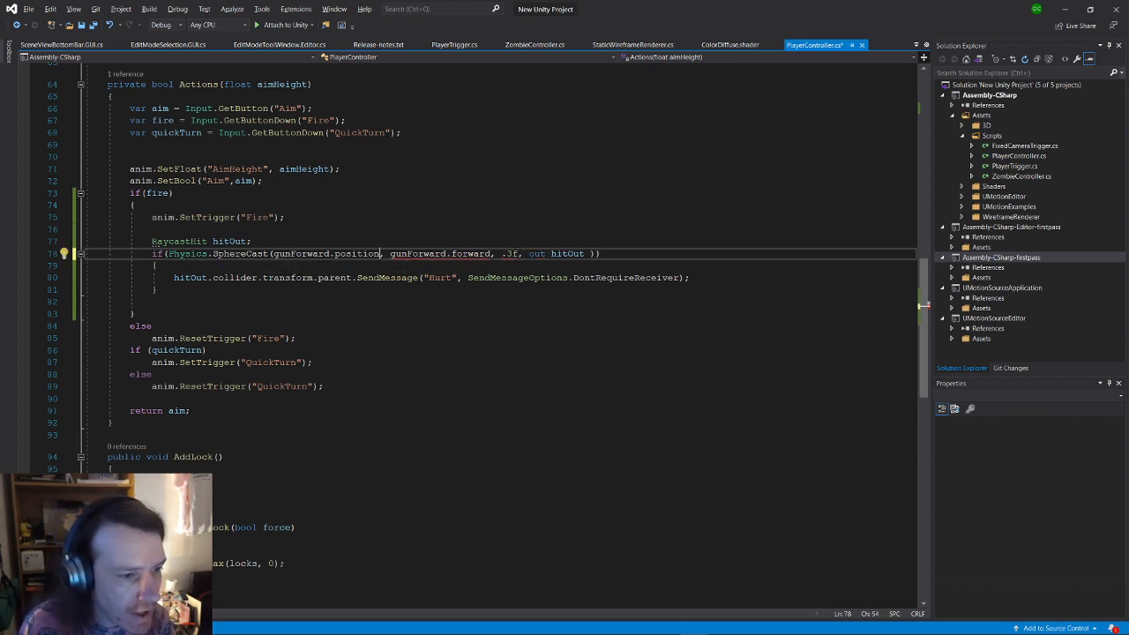
pyautogui.moveTo(490, 254); pyautogui.dragTo(273, 254)
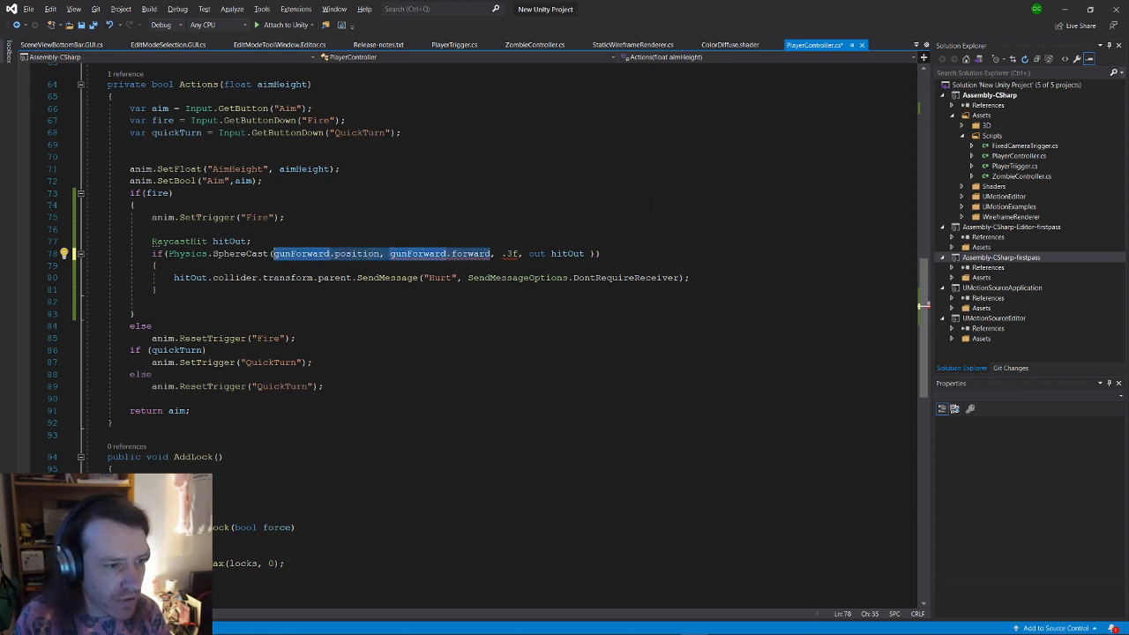
# Step: Move the origin/direction arguments into a new line: var ray = new Ray(gunForward.position, gunForward.forward);
pyautogui.hotkey('ctrl', 'x')
pyautogui.press('Up')
pyautogui.press('Return')
pyautogui.press('Return')
pyautogui.press('Up')
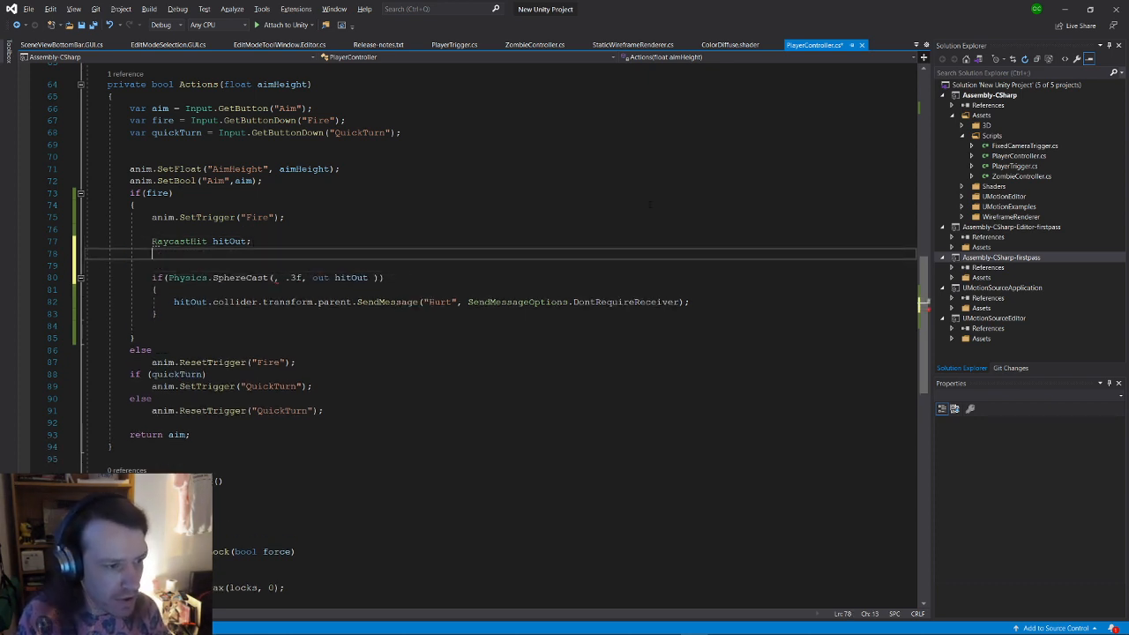
pyautogui.press('Return')
pyautogui.write('var ray')
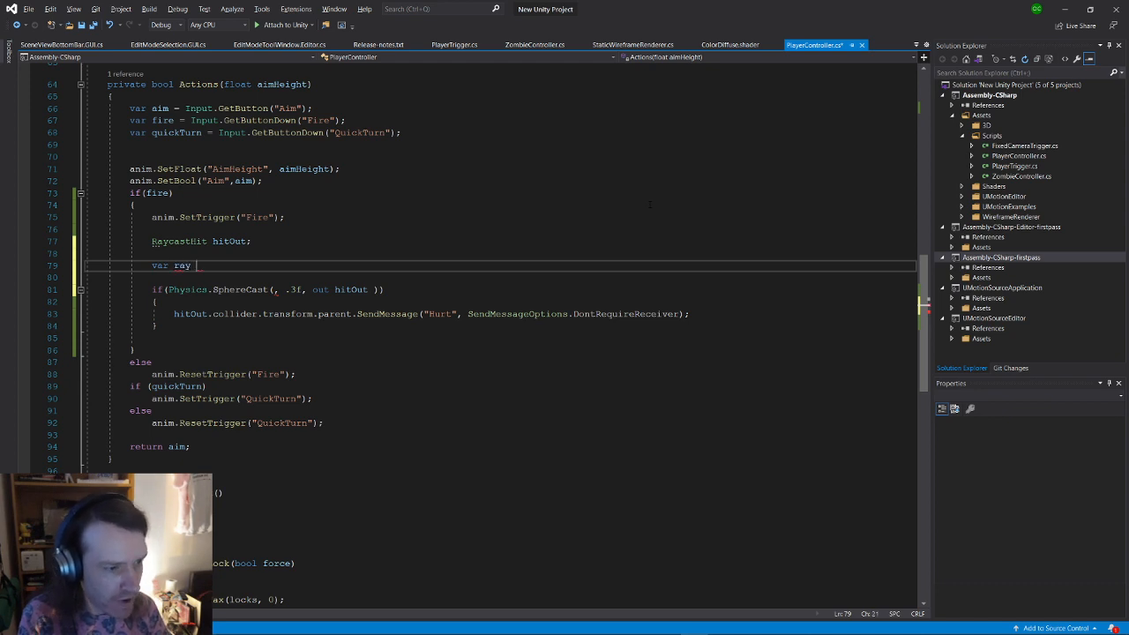
pyautogui.write(' = new R')
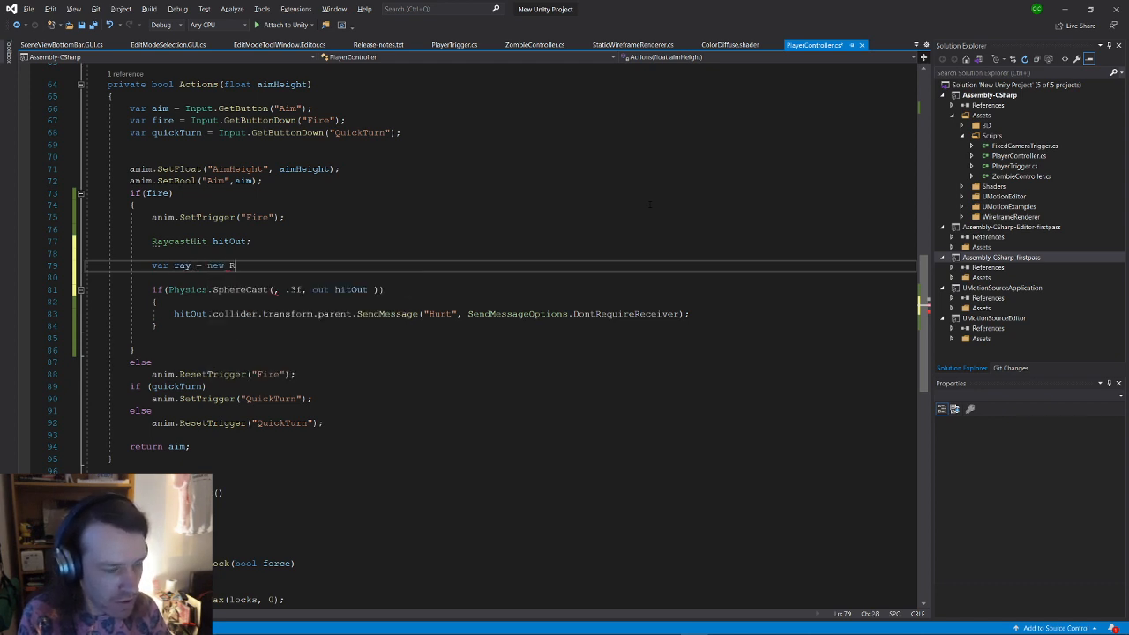
pyautogui.write('ay')
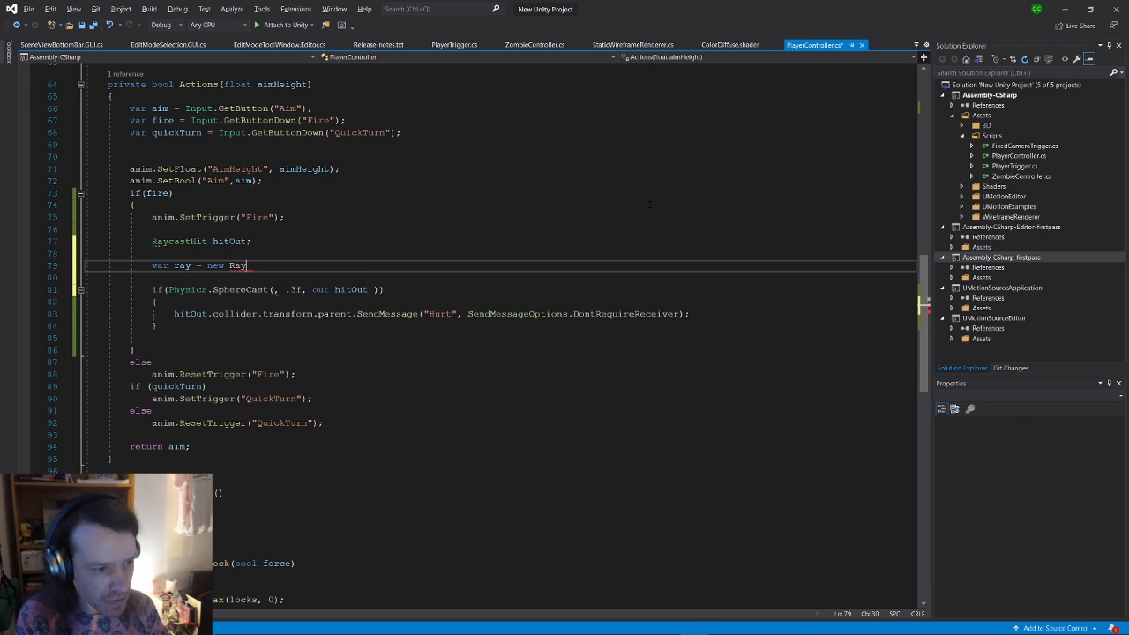
pyautogui.write('();')
pyautogui.press('Left')
pyautogui.press('Left')
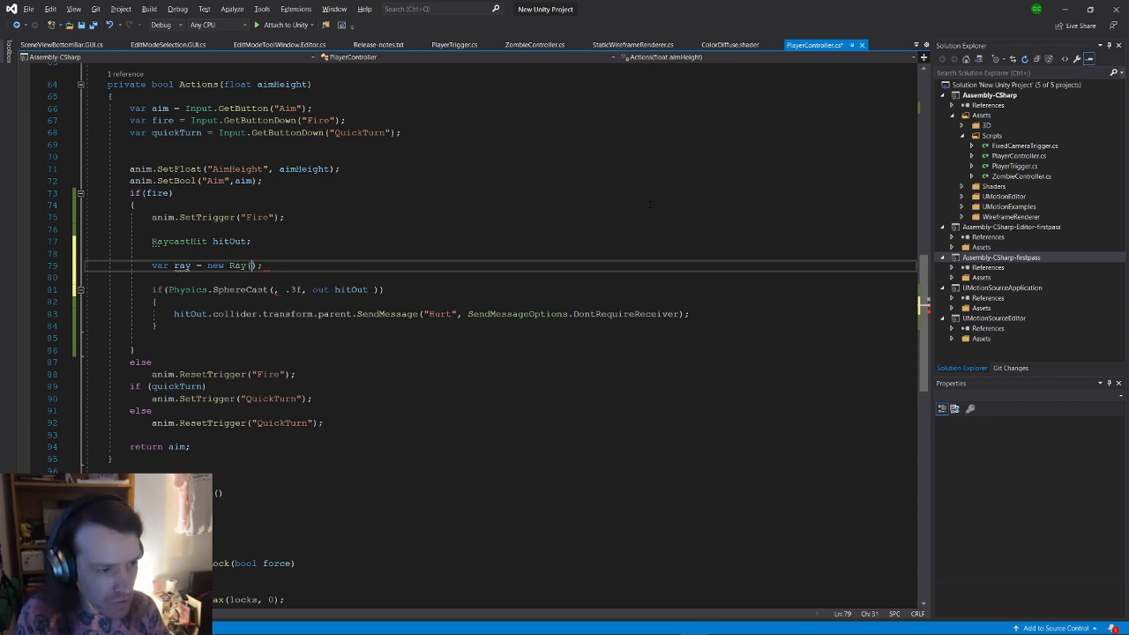
pyautogui.write('gunForward.position, gunForward.forward')
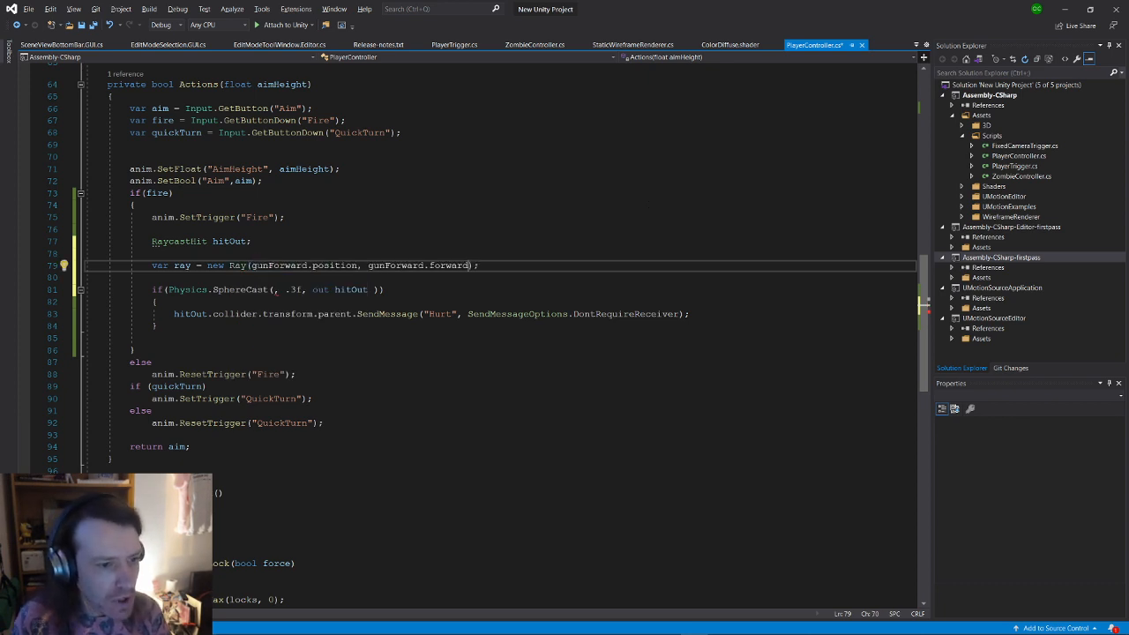
# Step: Pass ray as SphereCast's first argument, change the radius to .5f, and return to Unity
pyautogui.doubleClick(183, 266)
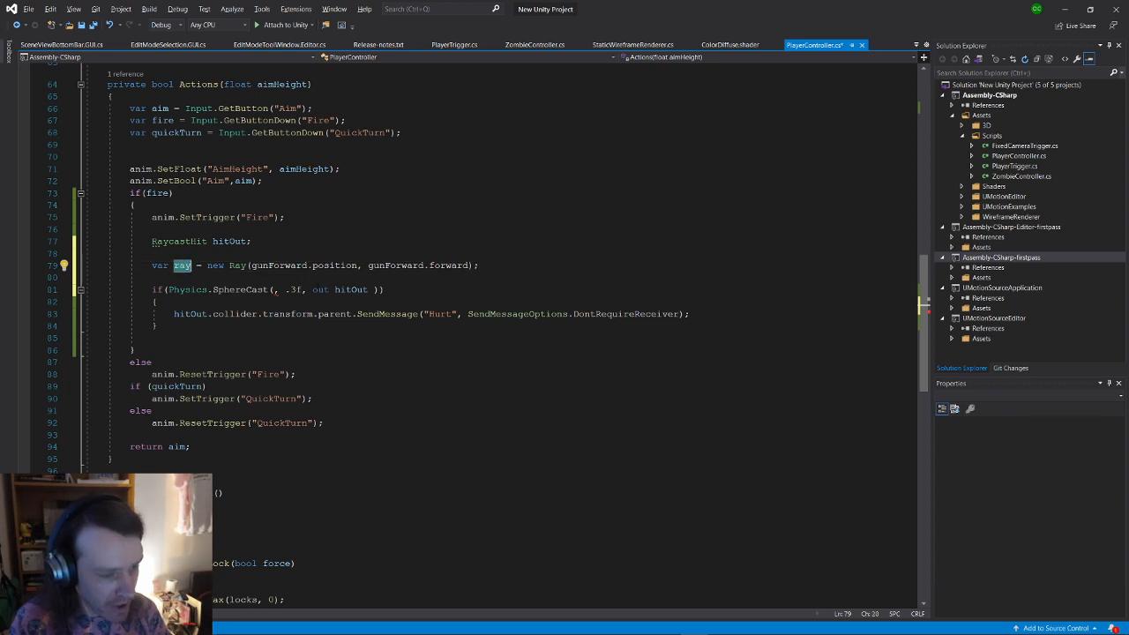
pyautogui.hotkey('ctrl', 'c')
pyautogui.click(269, 290)
pyautogui.press('Right')
pyautogui.hotkey('shift', 'Right')
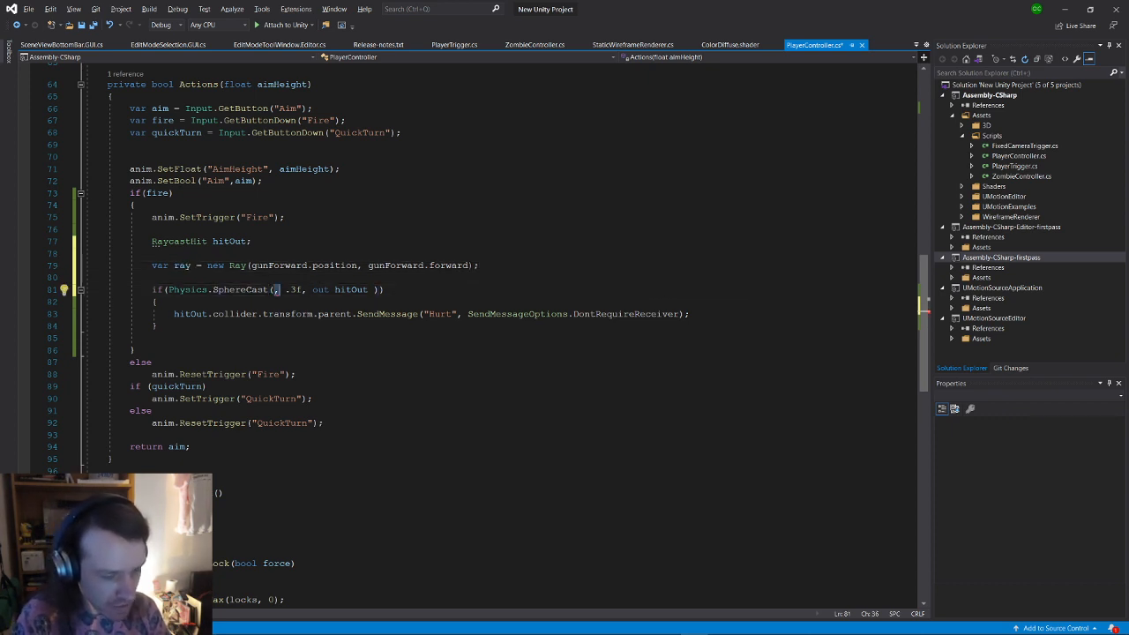
pyautogui.hotkey('ctrl', 'v')
pyautogui.write(',')
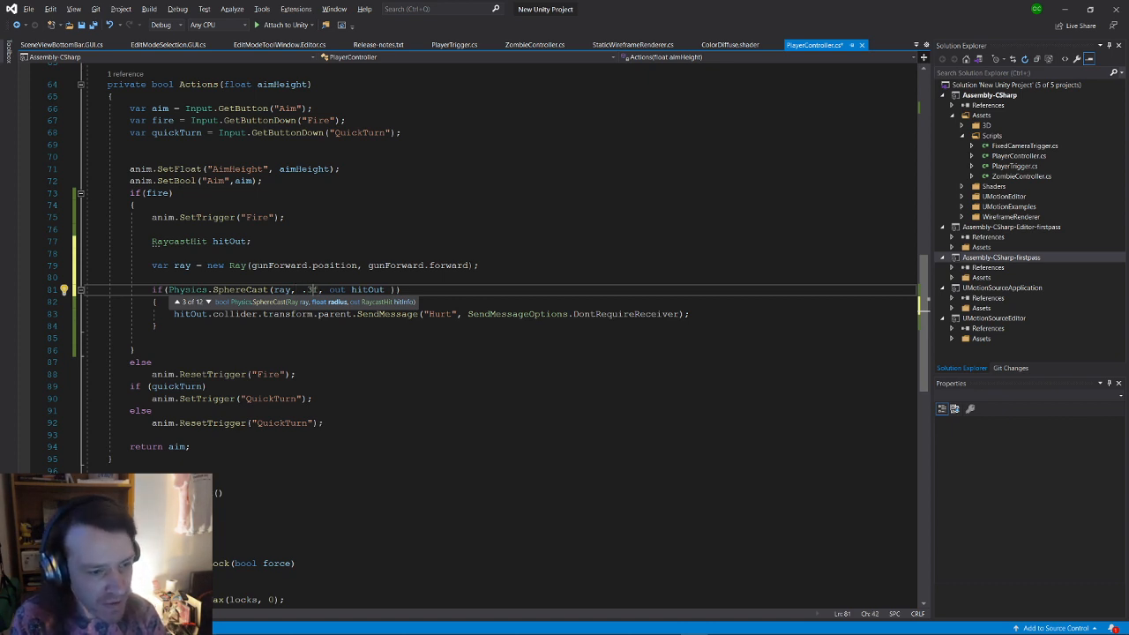
pyautogui.click(307, 291)
pyautogui.write('5')
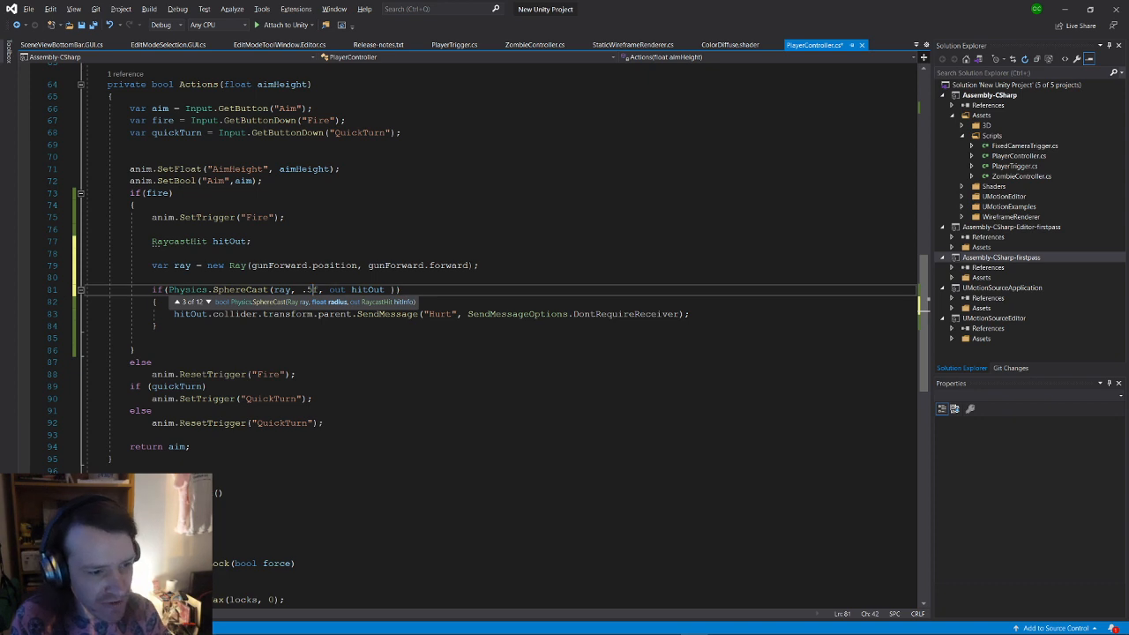
pyautogui.press('Right')
pyautogui.press('Right')
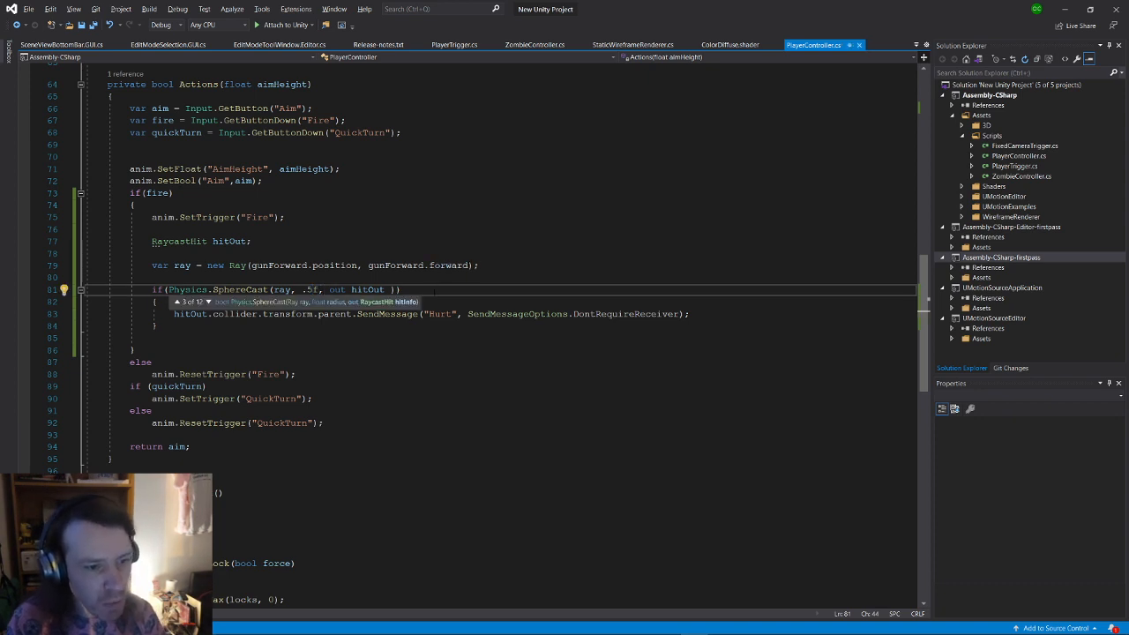
pyautogui.click(435, 292)
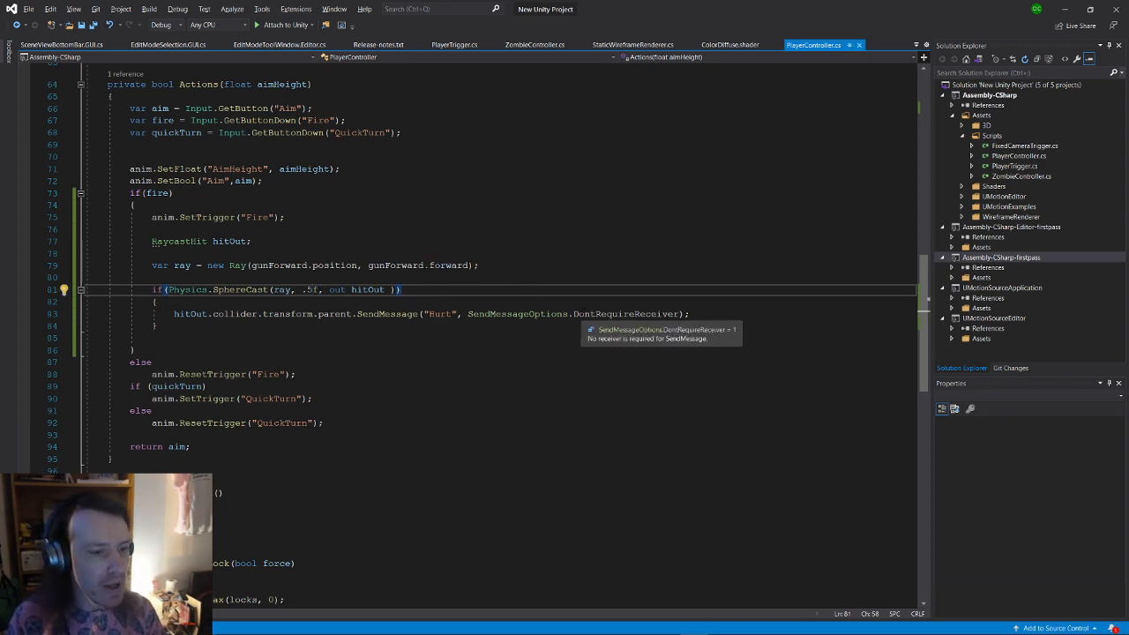
pyautogui.hotkey('alt', 'Tab')
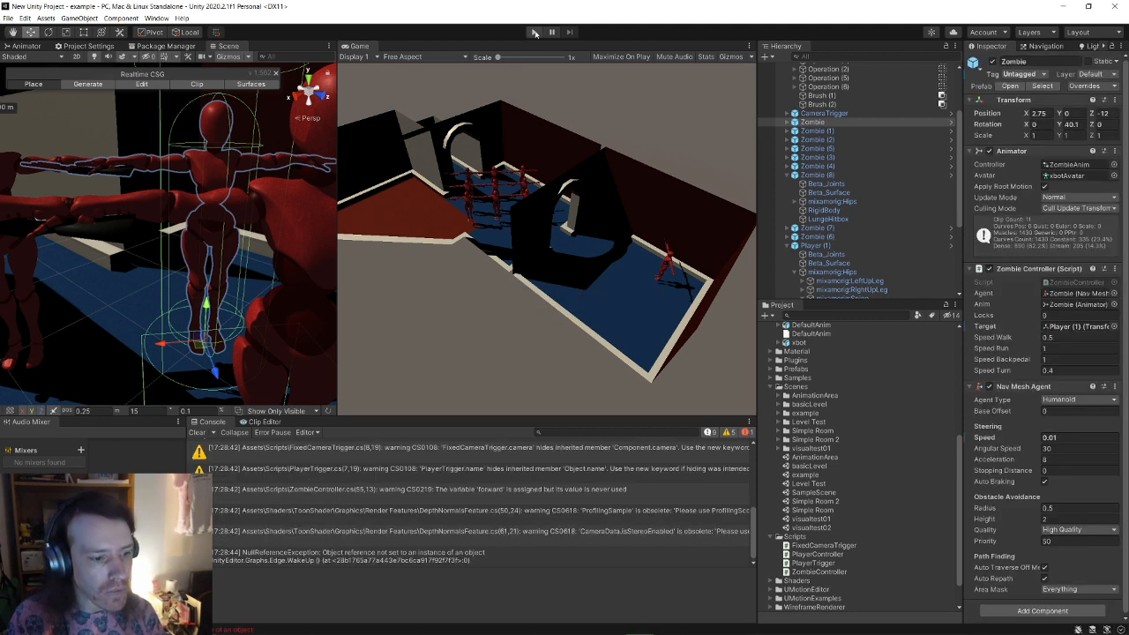
# Step: Clear the Console's reload warnings and enter Play mode to test the SphereCast shot
pyautogui.click(198, 432)
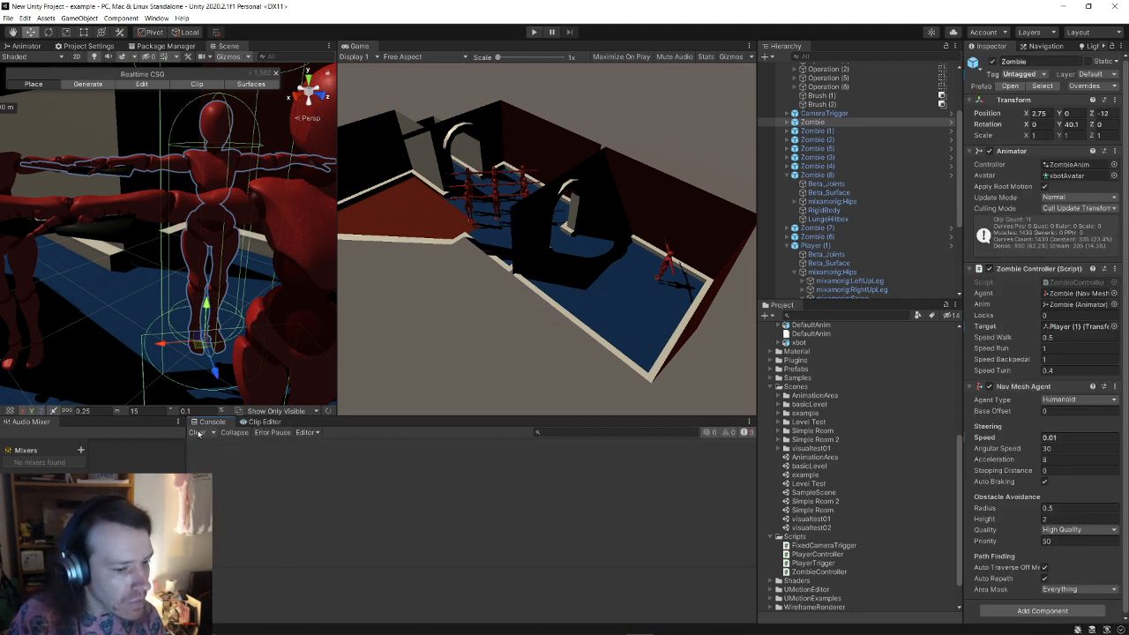
pyautogui.click(533, 32)
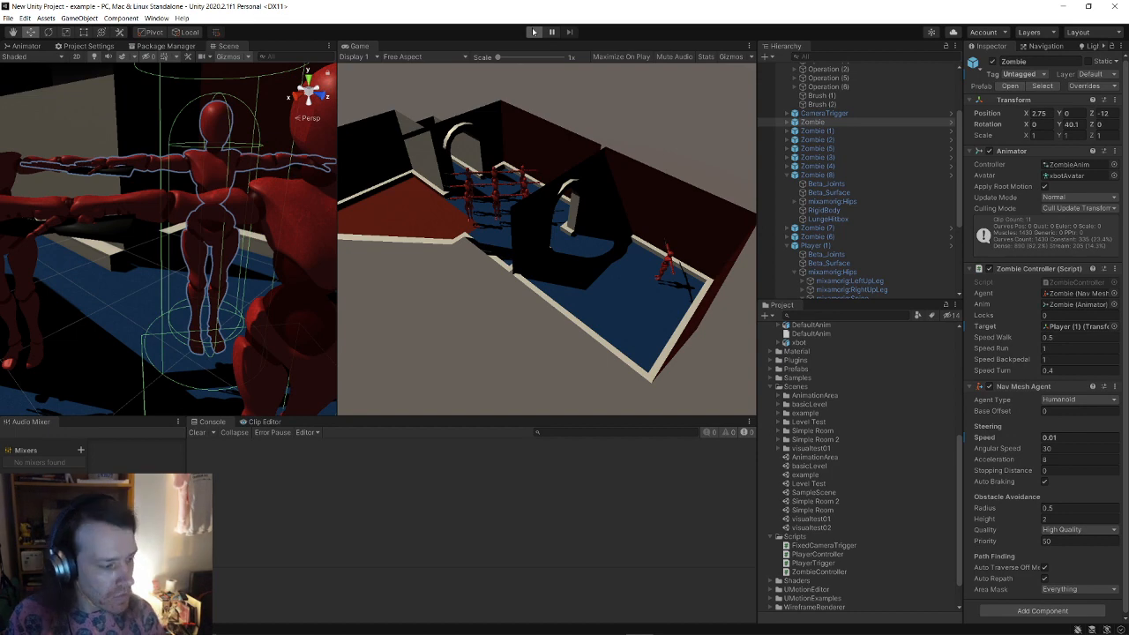
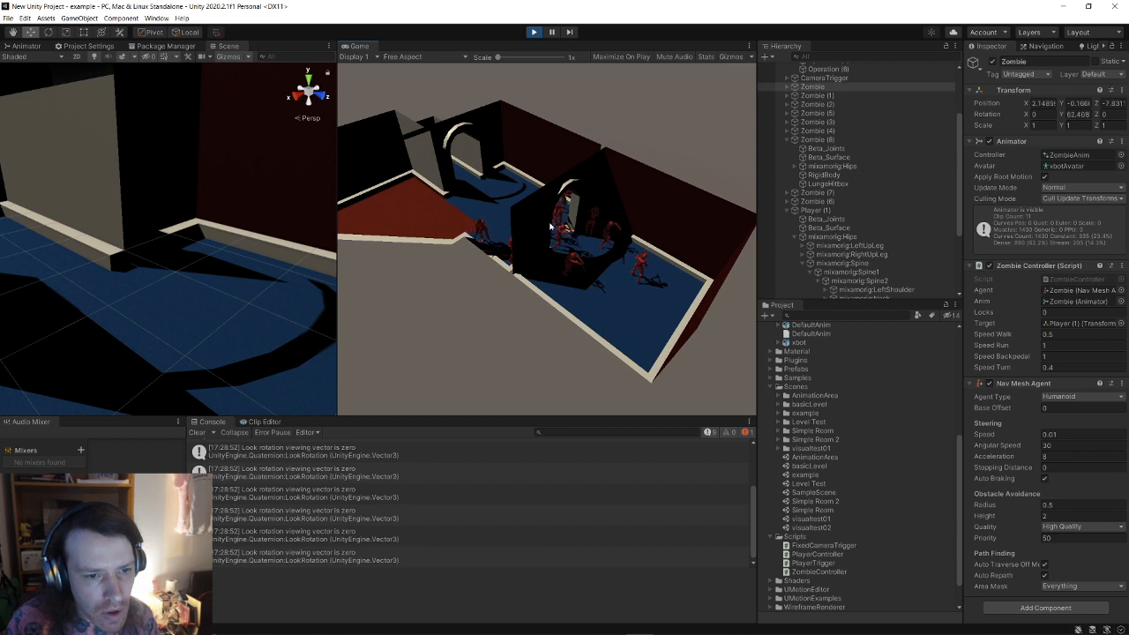
# Step: Stop Play mode so the zombies reset, and widen the Scene view by moving the splitter right
pyautogui.hotkey('ctrl', 'p')
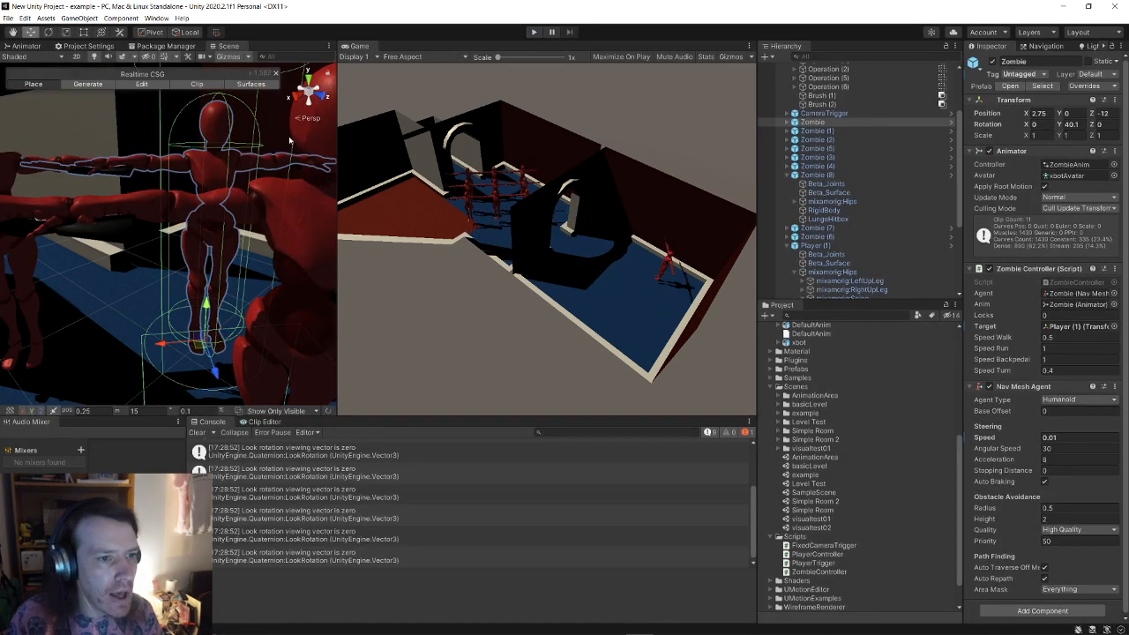
pyautogui.moveTo(339, 112); pyautogui.dragTo(451, 112)
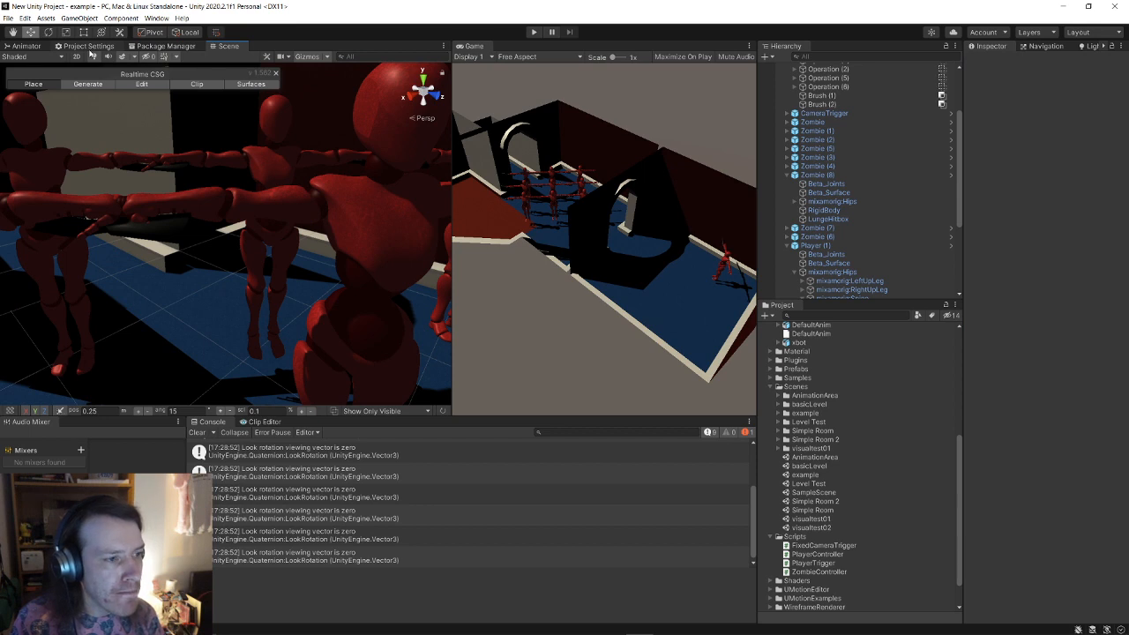
# Step: Show the Animator view, inspect the first Zombie, and select the ZombieAnim controller asset
pyautogui.click(26, 46)
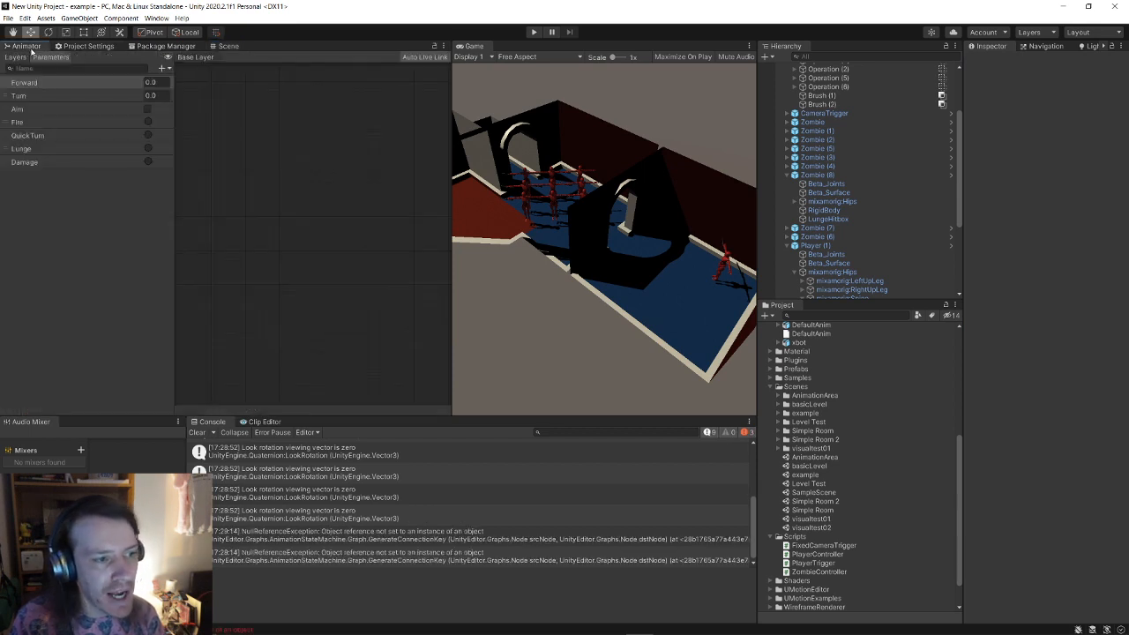
pyautogui.scroll(3, 863, 194)
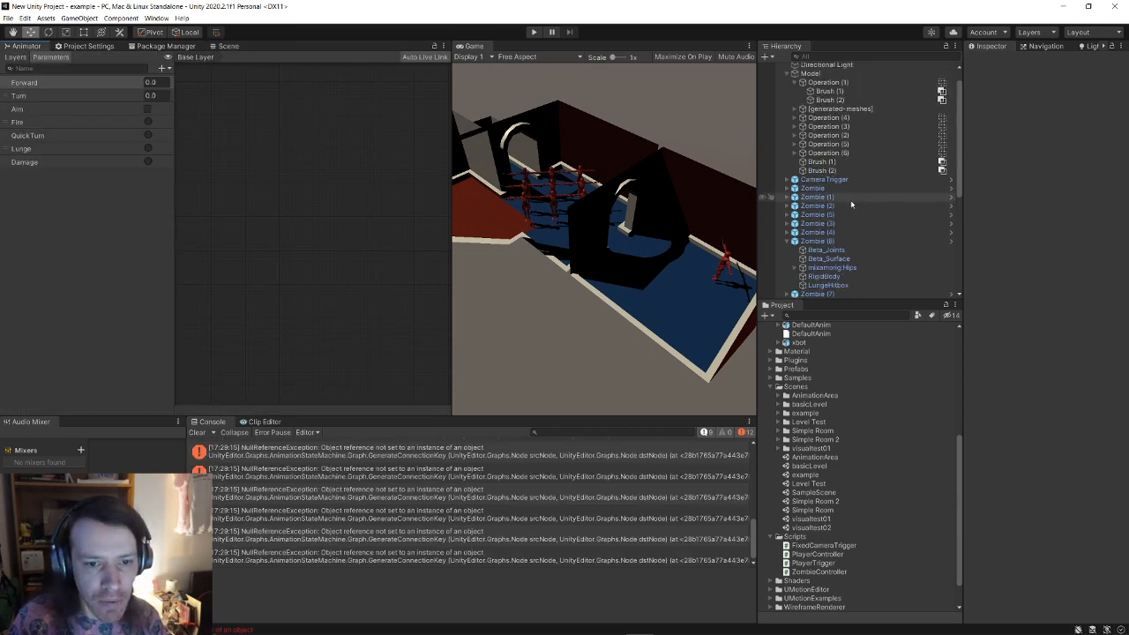
pyautogui.scroll(1, 849, 205)
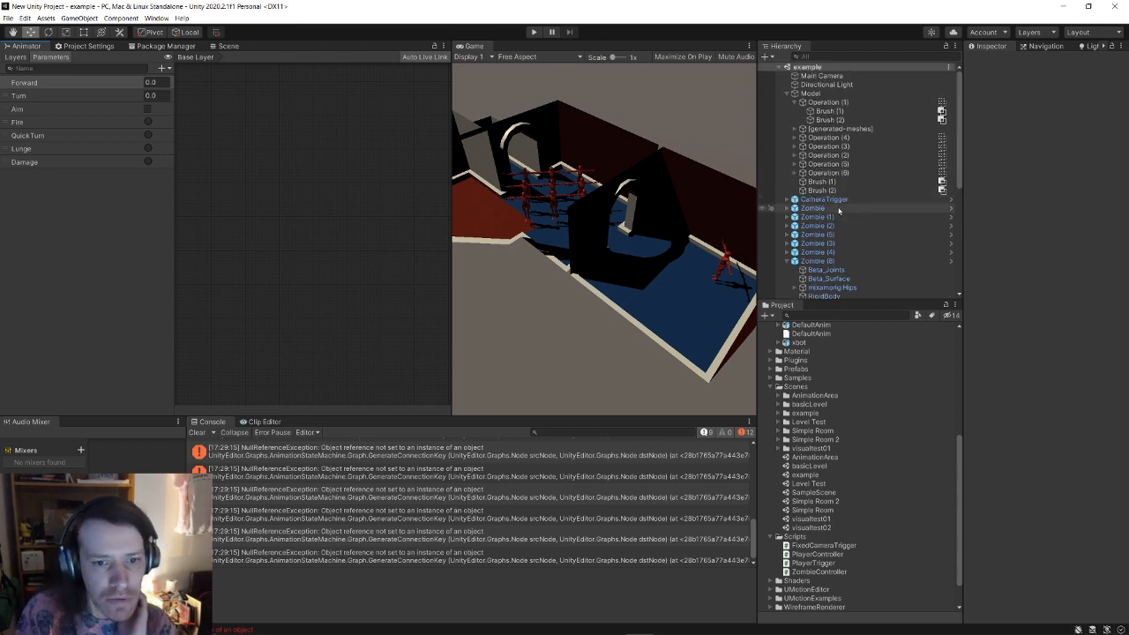
pyautogui.click(835, 209)
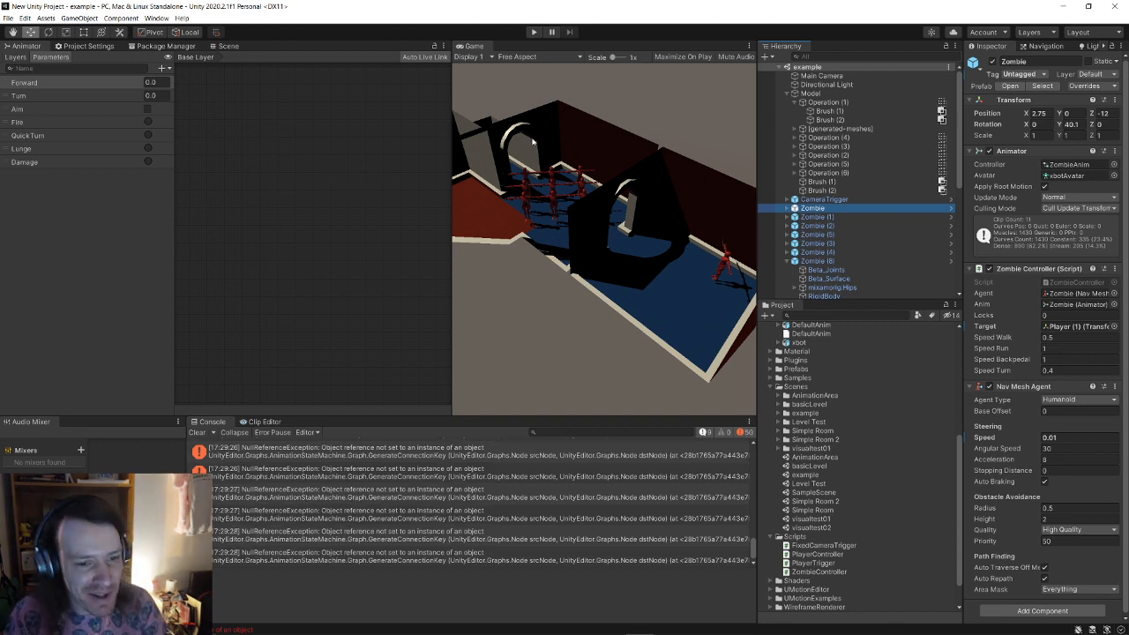
pyautogui.scroll(5, 826, 429)
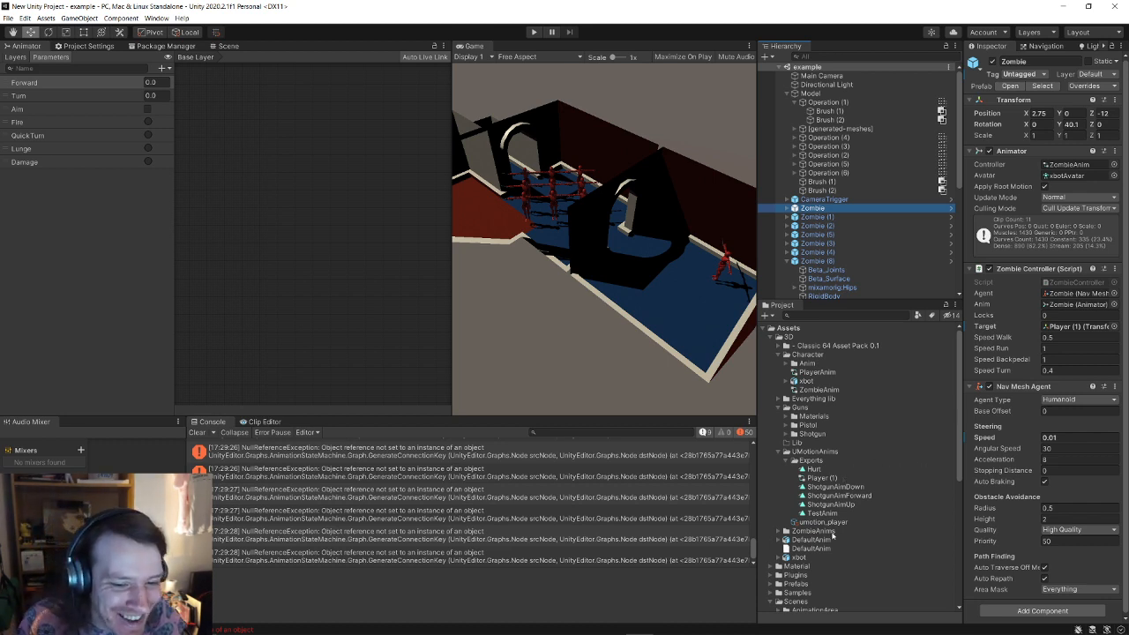
pyautogui.scroll(-5, 845, 444)
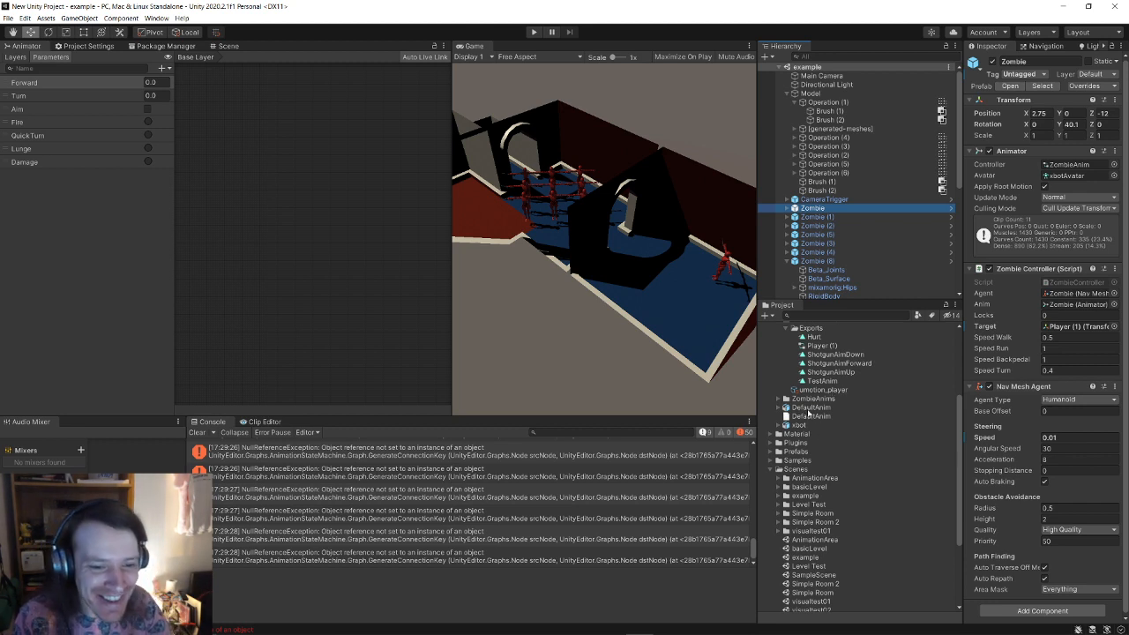
pyautogui.scroll(5, 822, 416)
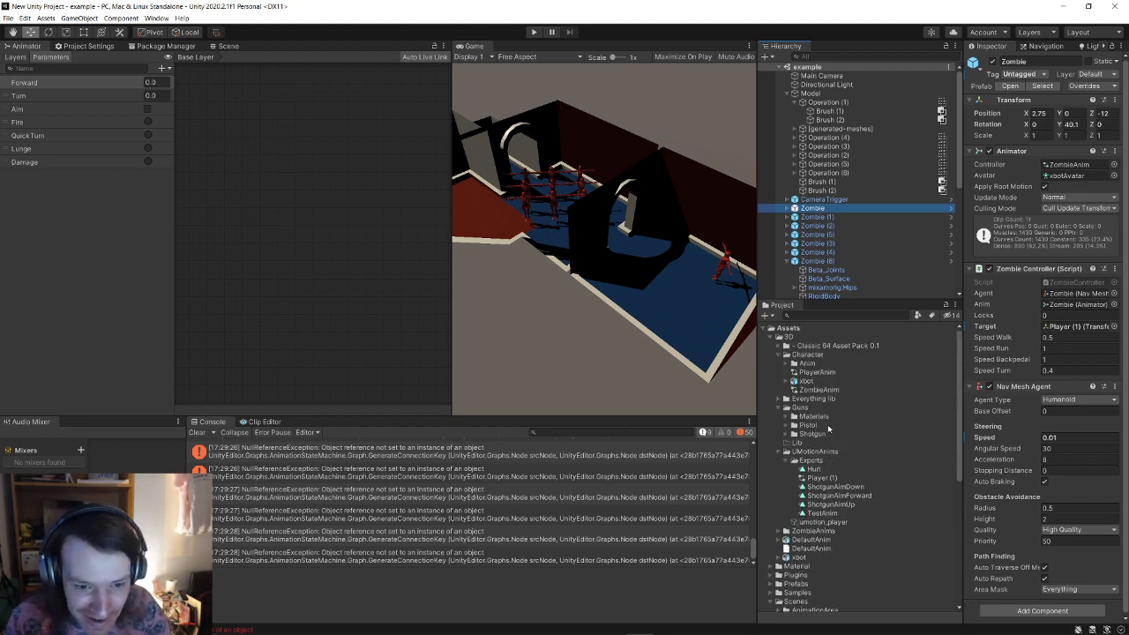
pyautogui.click(818, 390)
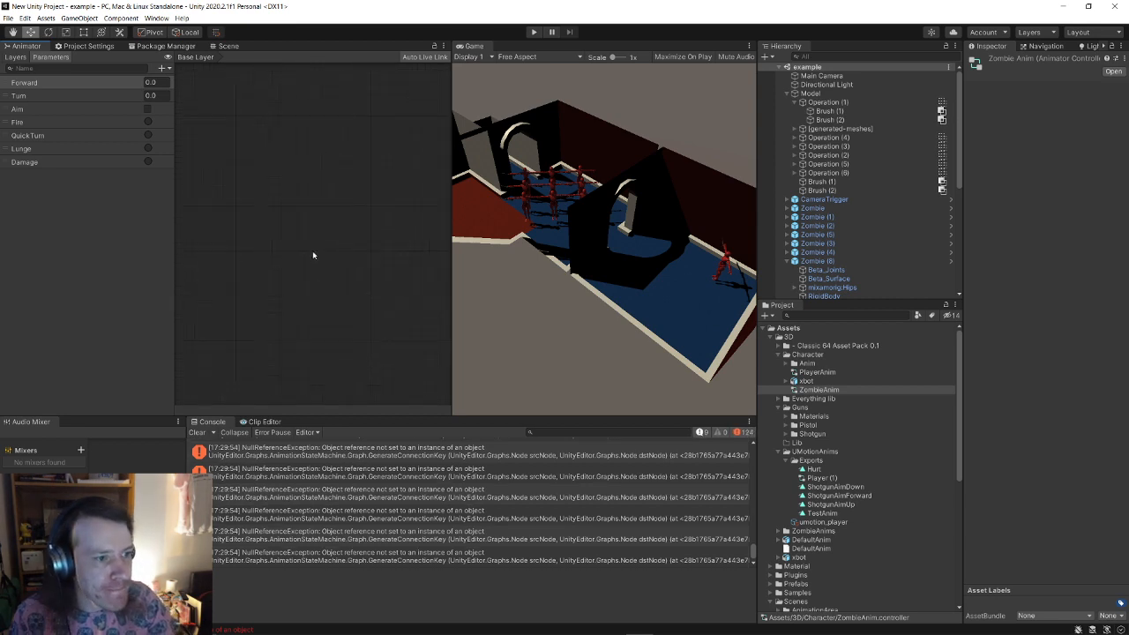
# Step: Check Zombie (1) and Zombie (2) animators, view Layers and Parameters, then reselect ZombieAnim
pyautogui.click(828, 217)
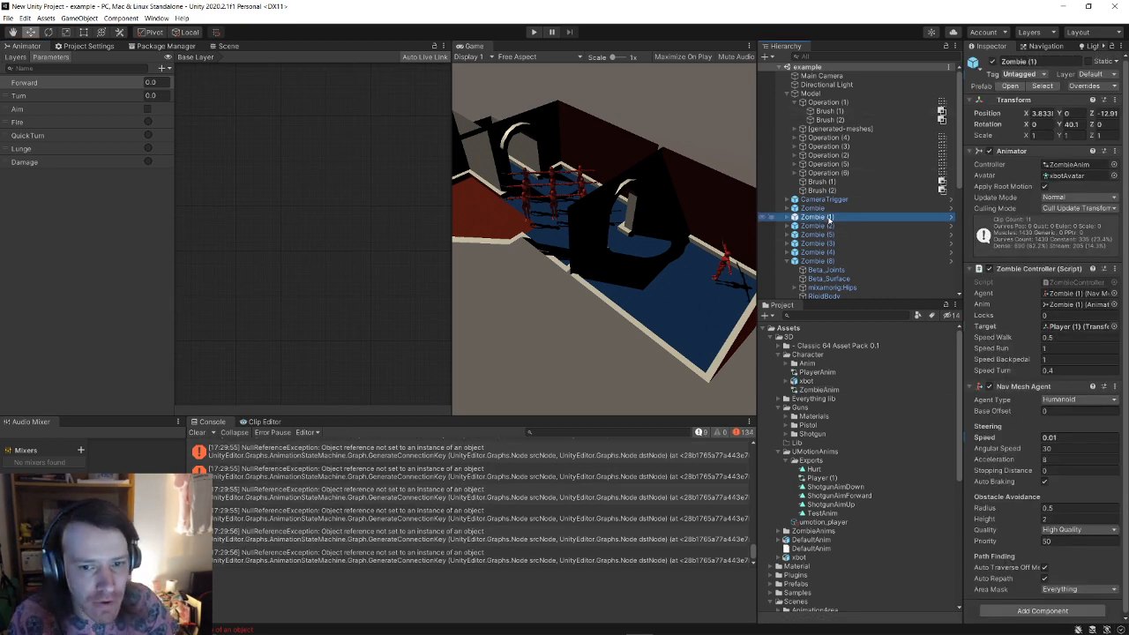
pyautogui.click(817, 226)
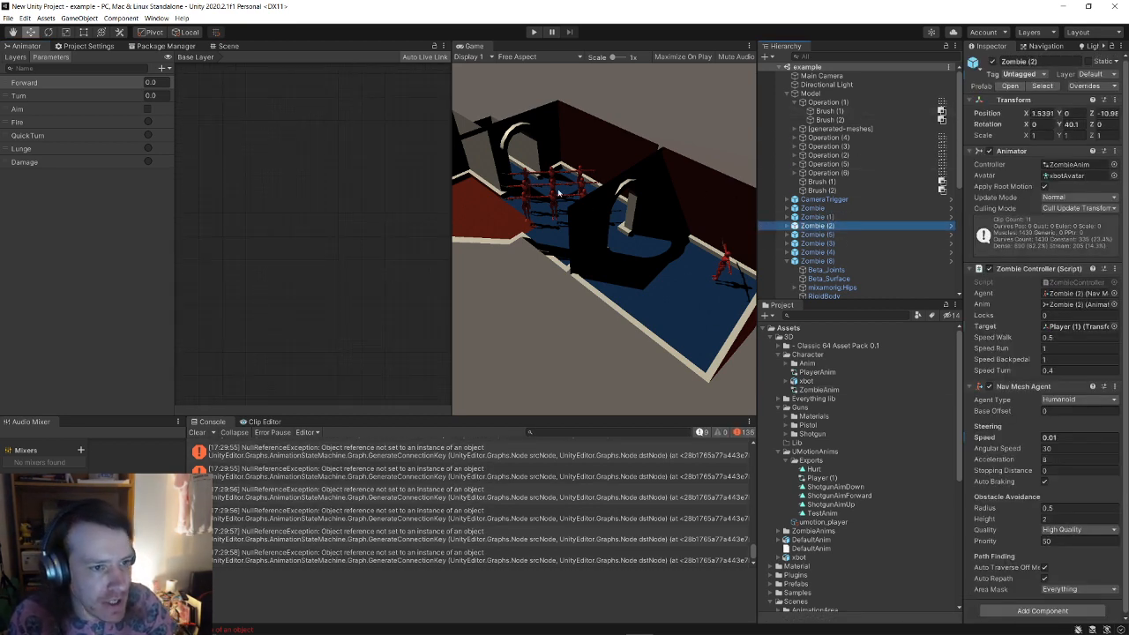
pyautogui.click(104, 47)
pyautogui.click(35, 46)
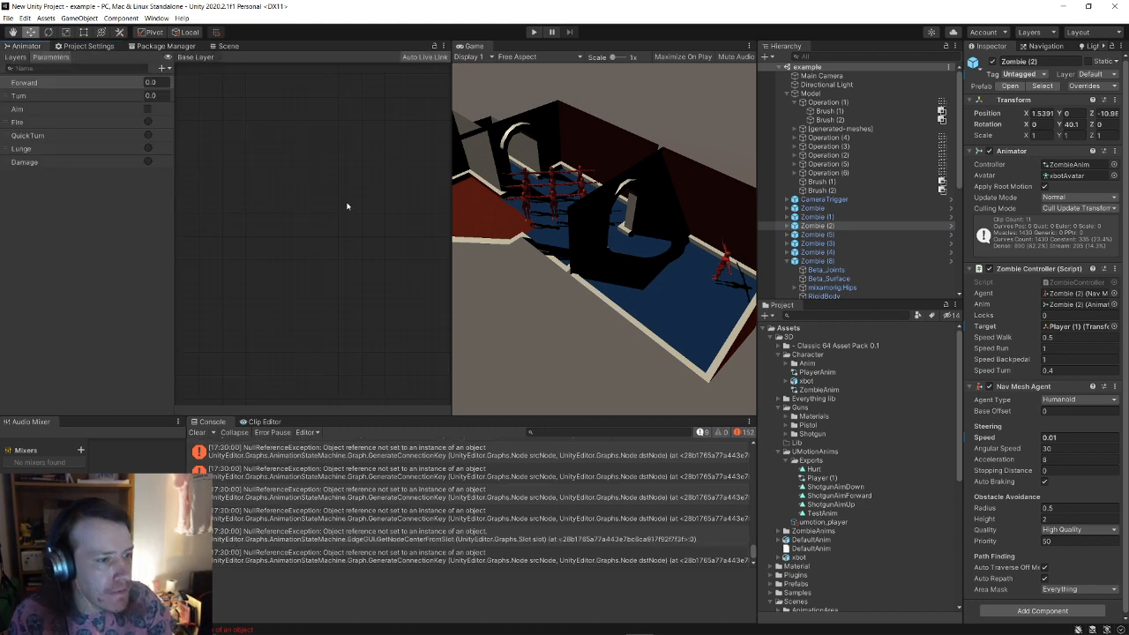
pyautogui.click(16, 56)
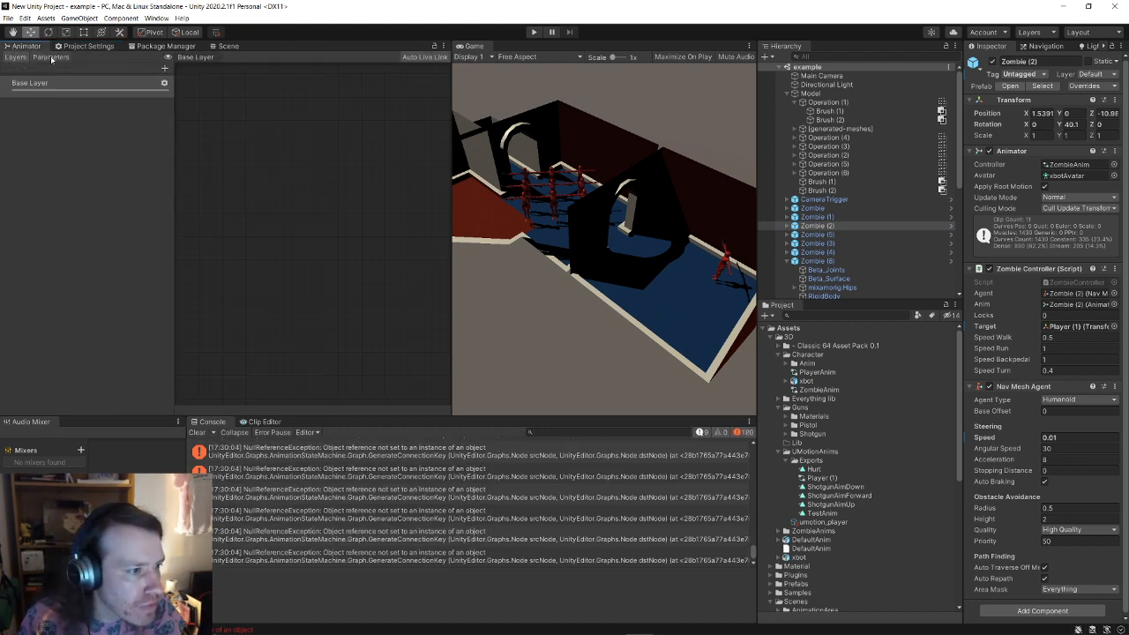
pyautogui.click(50, 56)
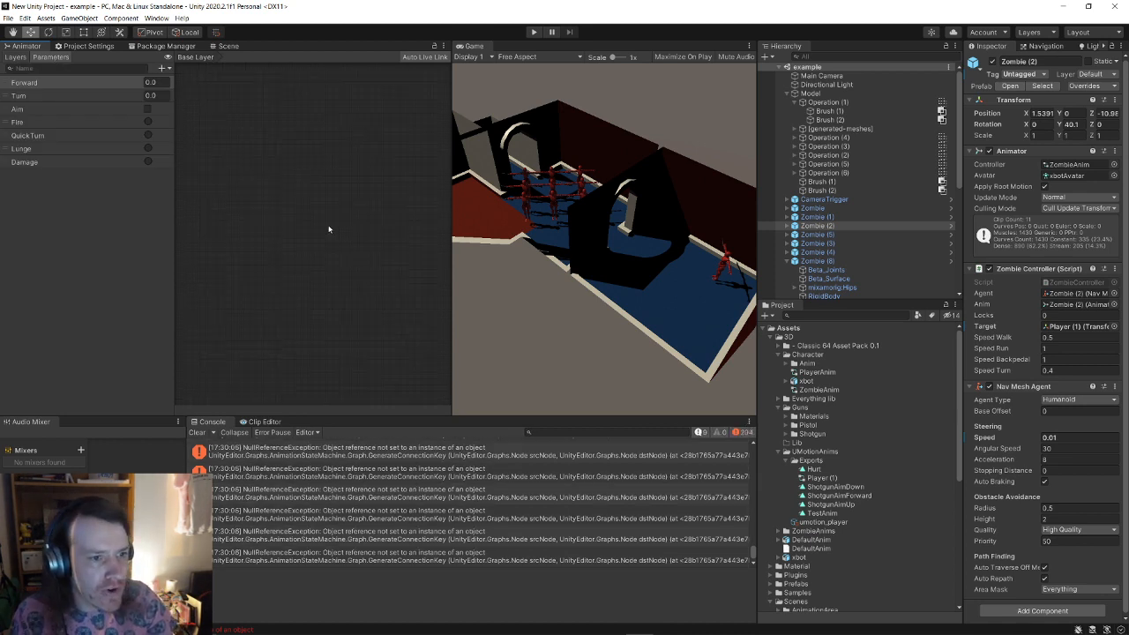
pyautogui.click(818, 227)
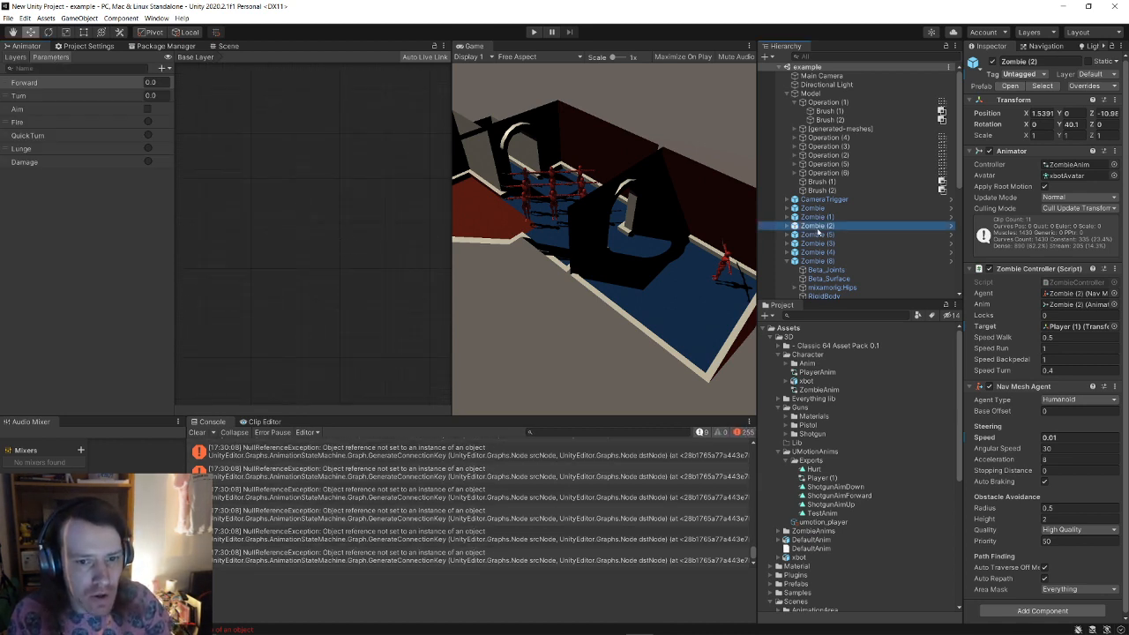
pyautogui.click(818, 390)
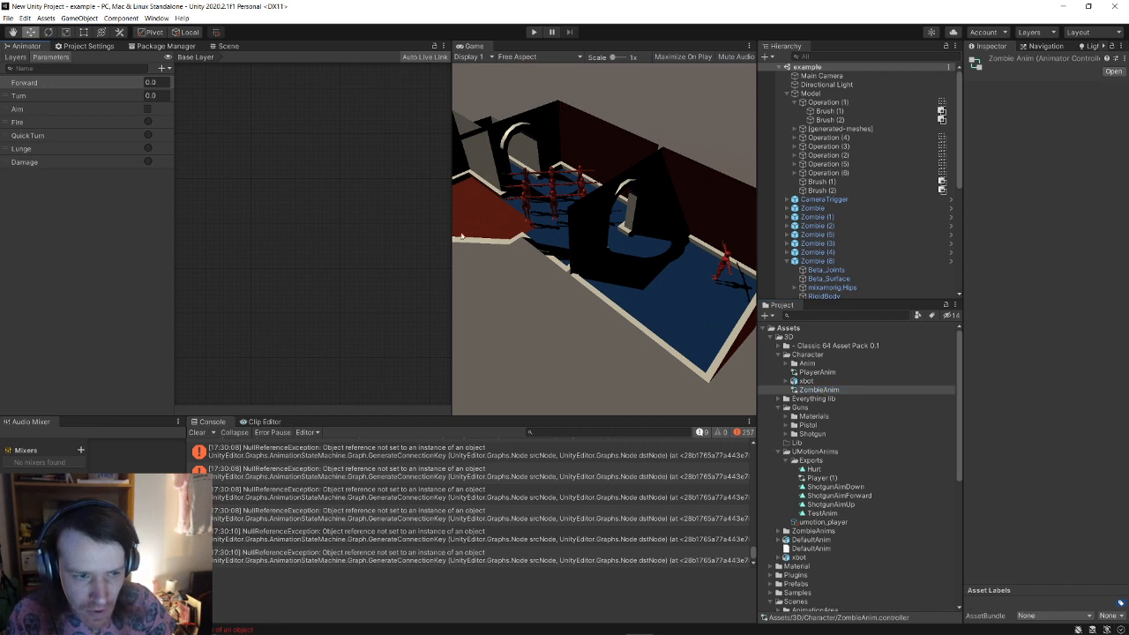
pyautogui.moveTo(31, 47); pyautogui.dragTo(367, 211)
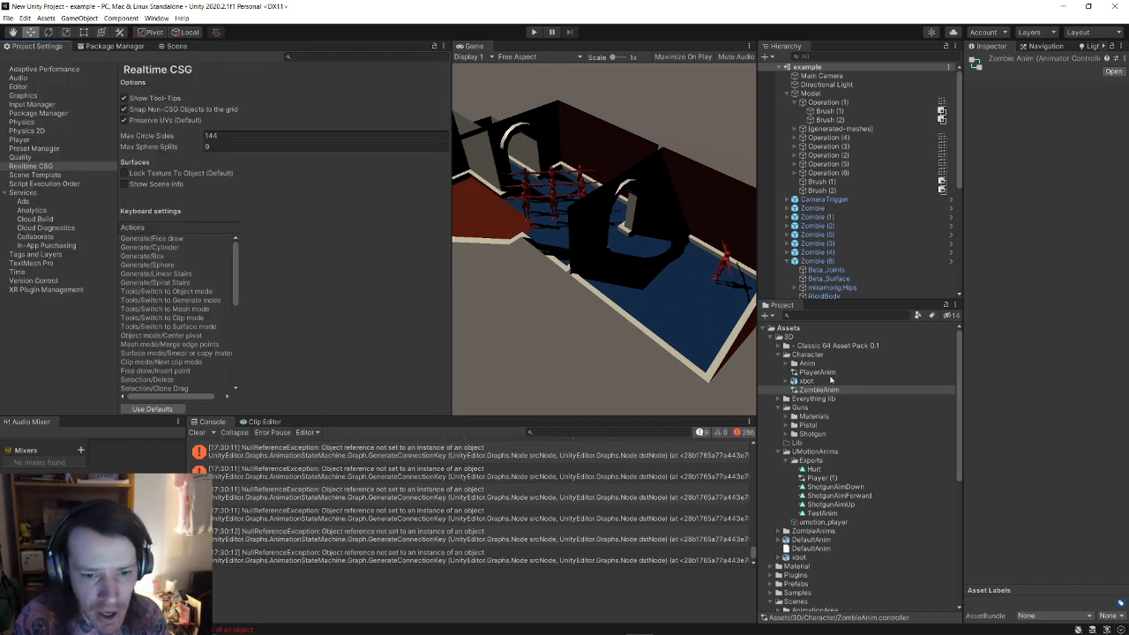
# Step: Open the ZombieAnim state graph and center it around the Movement state
pyautogui.doubleClick(820, 390)
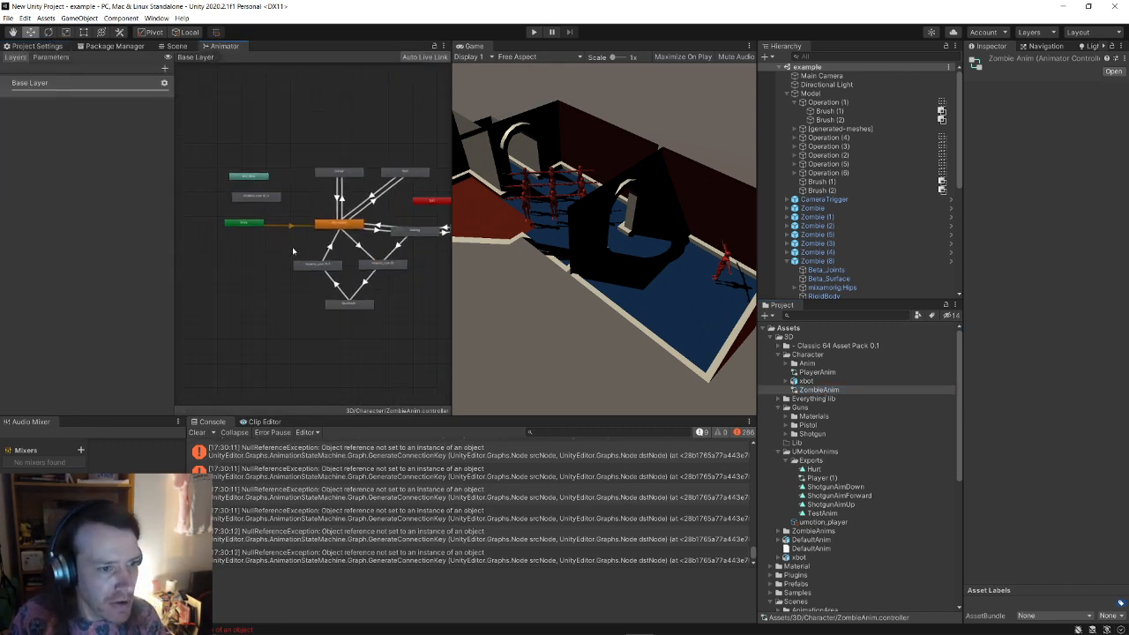
pyautogui.scroll(-2, 267, 249)
pyautogui.moveTo(402, 265); pyautogui.dragTo(290, 304, button='middle')
pyautogui.scroll(6, 289, 296)
pyautogui.moveTo(295, 259); pyautogui.dragTo(317, 254, button='middle')
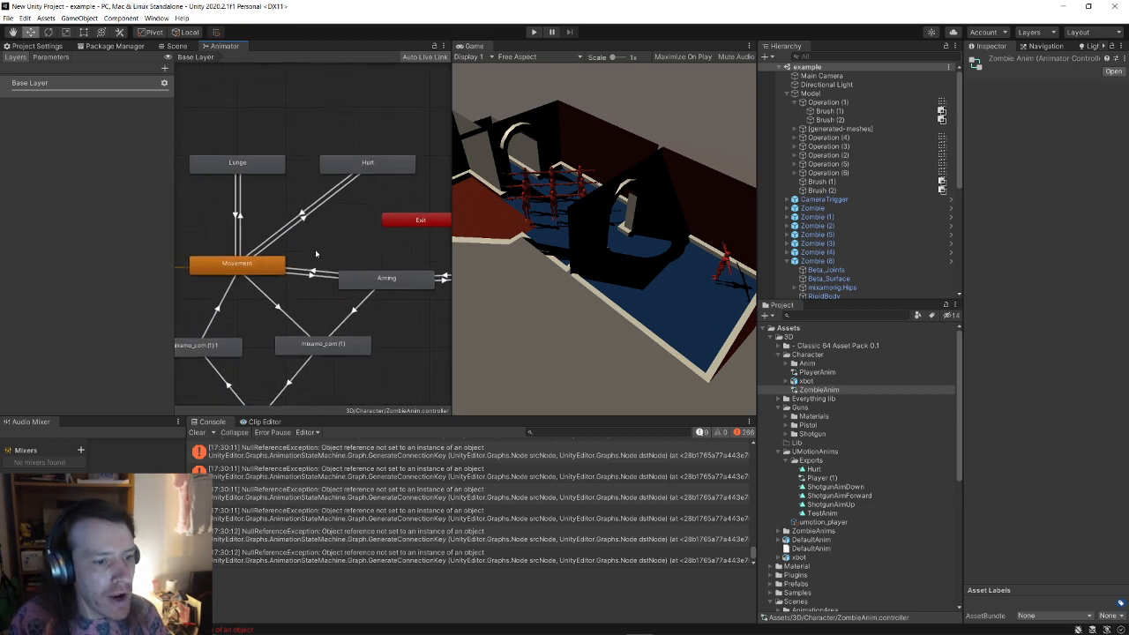
pyautogui.moveTo(332, 320); pyautogui.dragTo(306, 321, button='middle')
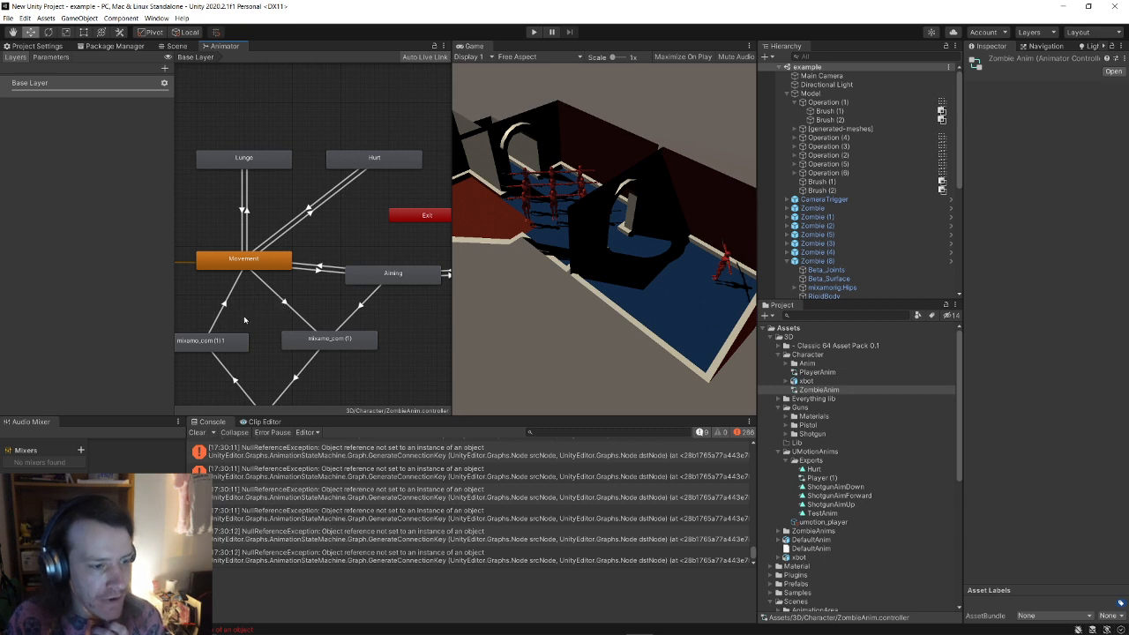
pyautogui.moveTo(245, 326); pyautogui.dragTo(259, 315, button='middle')
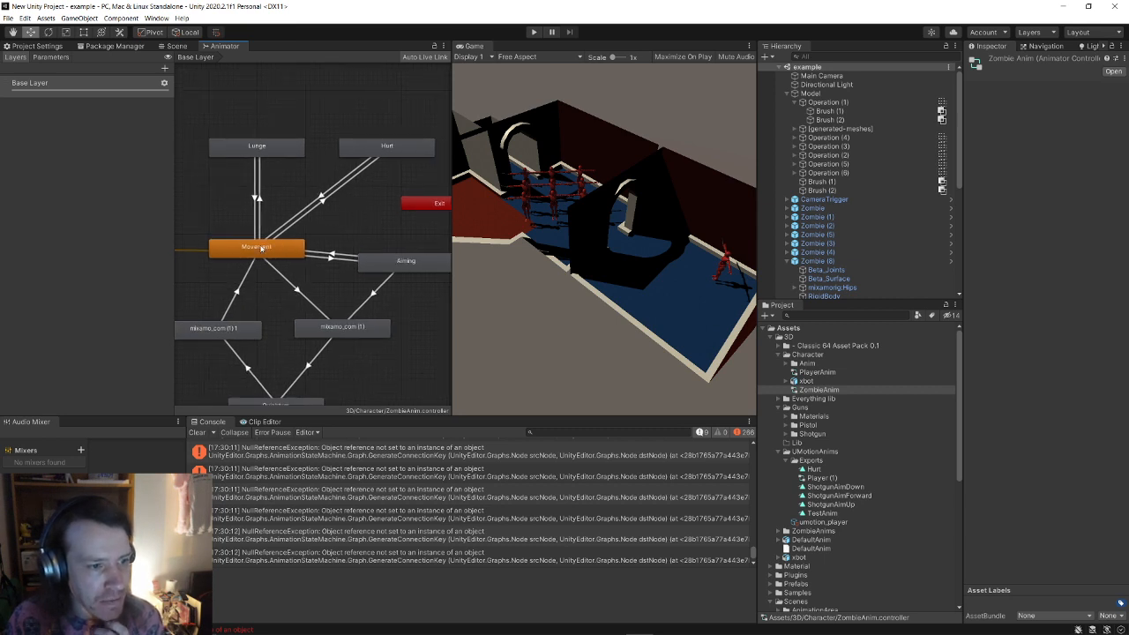
pyautogui.scroll(-4, 291, 203)
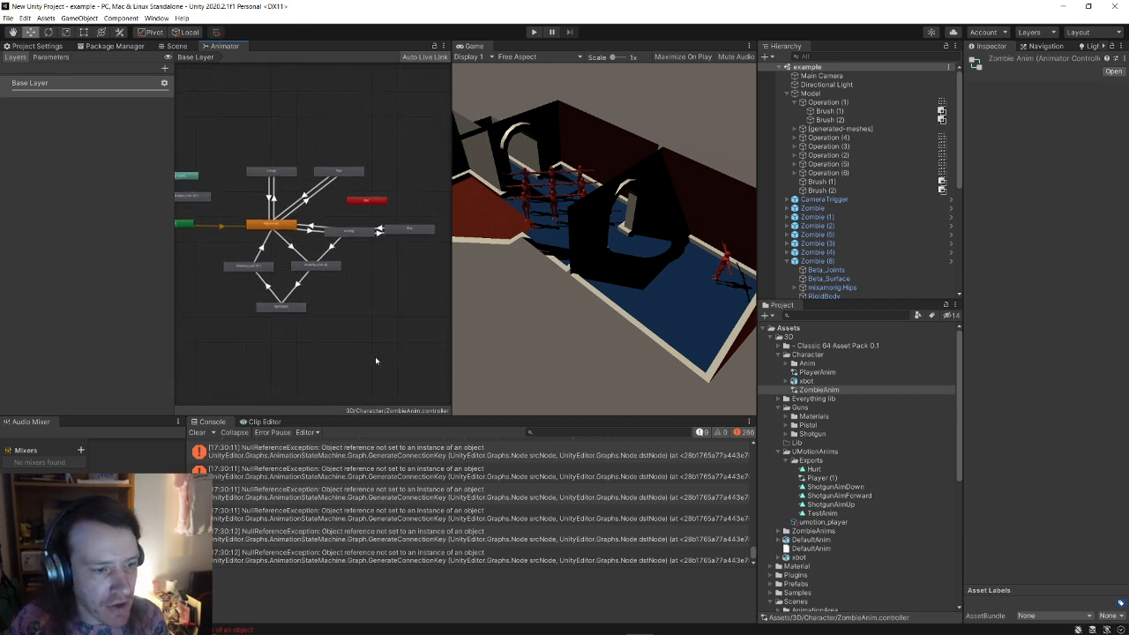
# Step: Delete the three lower mixamo states, then the Aiming state and its neighbour
pyautogui.moveTo(365, 339); pyautogui.dragTo(224, 254)
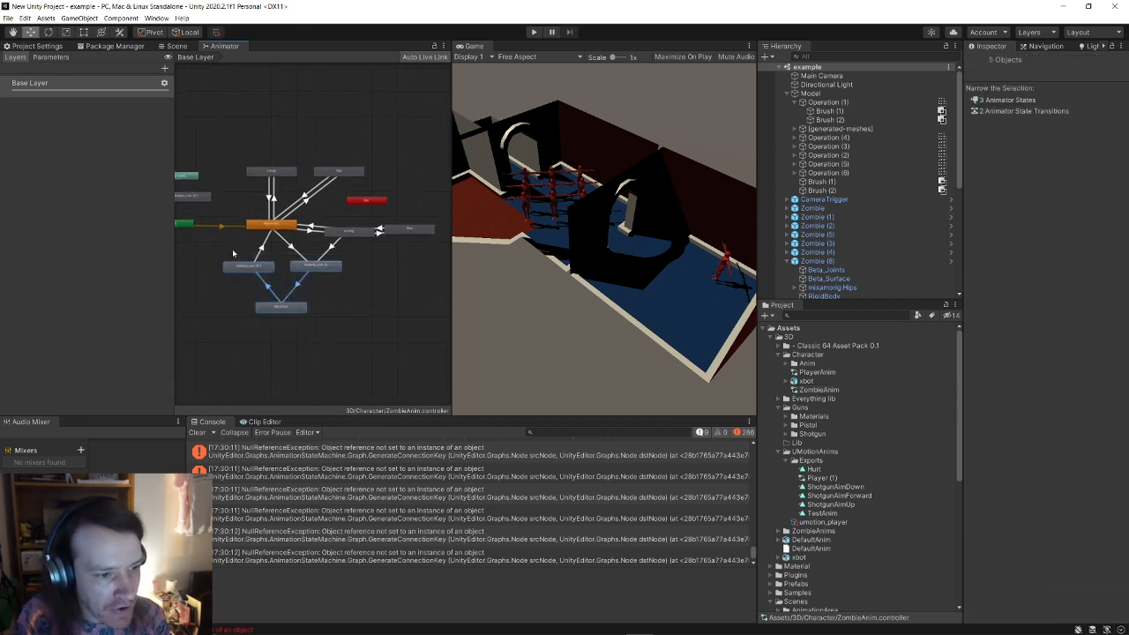
pyautogui.press('Delete')
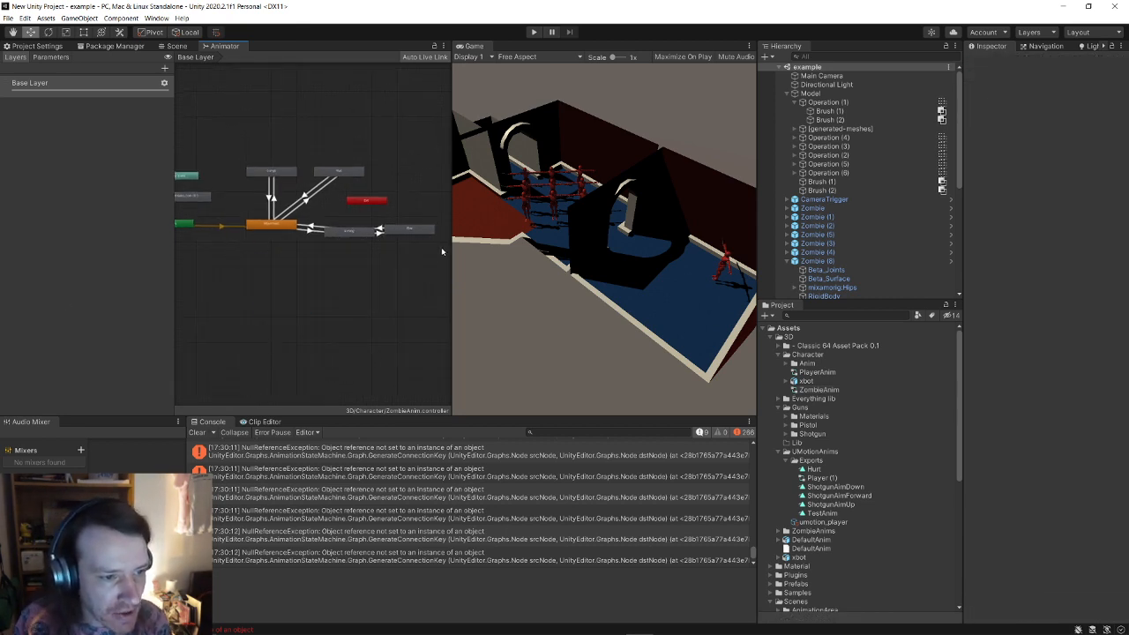
pyautogui.moveTo(439, 254); pyautogui.dragTo(342, 224)
pyautogui.press('Delete')
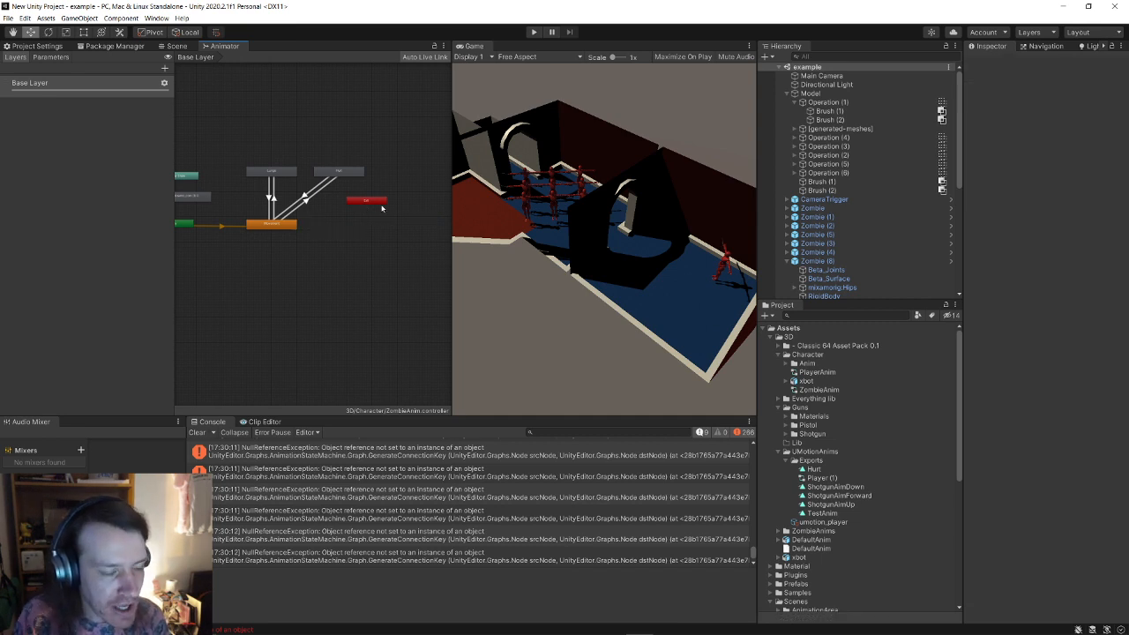
pyautogui.scroll(5, 291, 225)
# Step: Create transitions from Lunge to Hurt and from Hurt back to Lunge
pyautogui.click(251, 192)
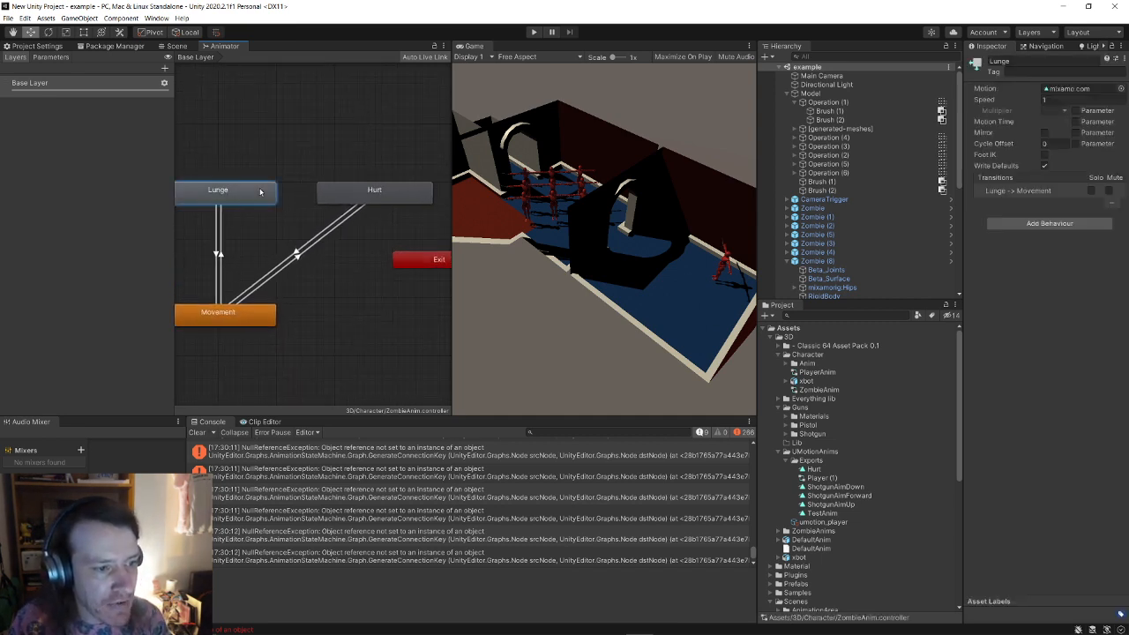
pyautogui.rightClick(247, 189)
pyautogui.click(265, 192)
pyautogui.click(352, 189)
pyautogui.rightClick(353, 189)
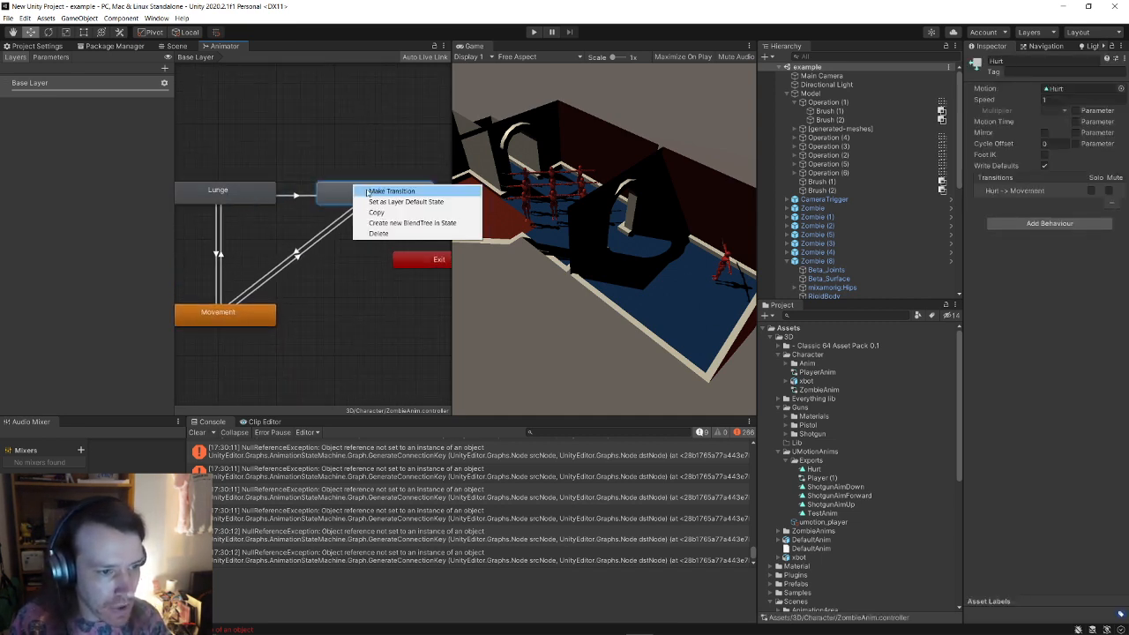
pyautogui.click(379, 187)
pyautogui.click(256, 194)
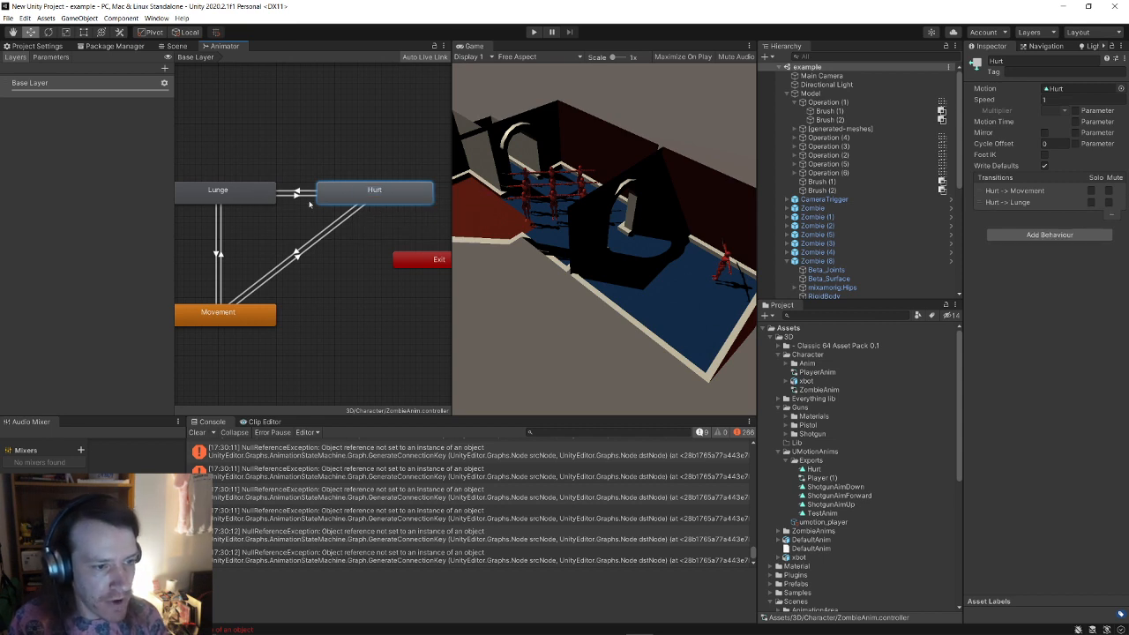
# Step: Give the Lunge→Hurt transition a Damage condition, start Hurt earlier with a shorter blend, and preview it
pyautogui.click(298, 191)
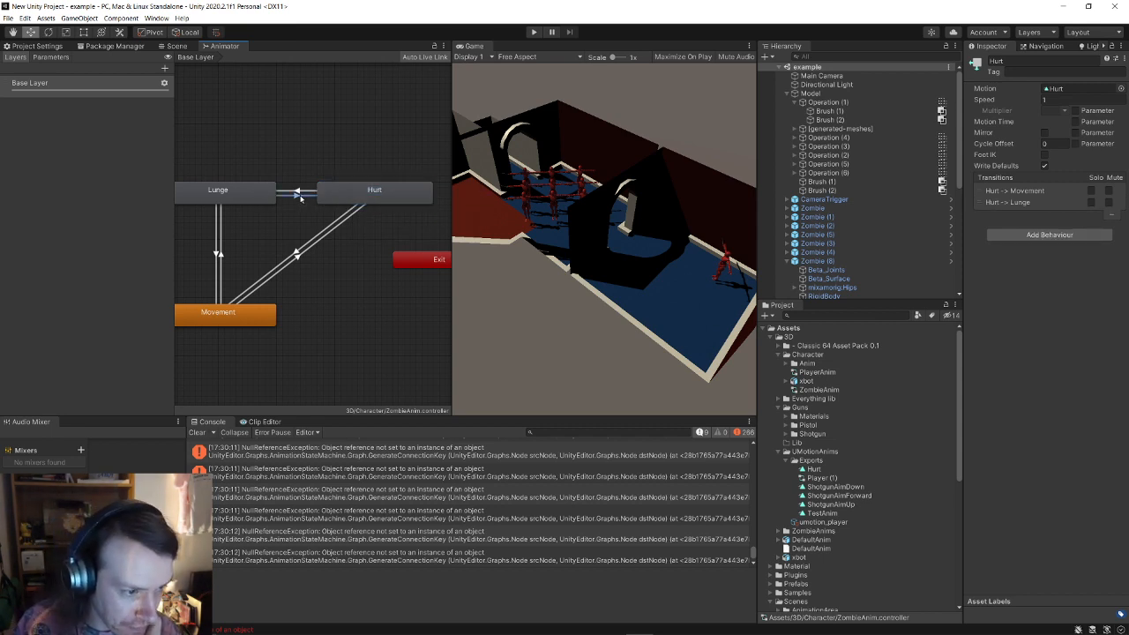
pyautogui.click(1098, 303)
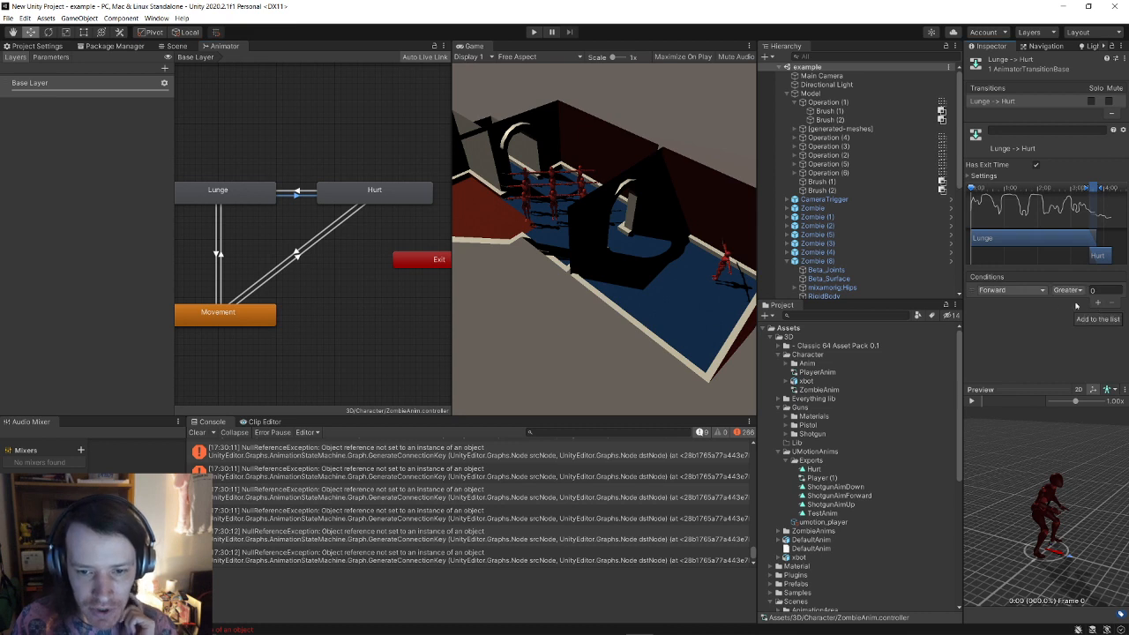
pyautogui.click(1012, 289)
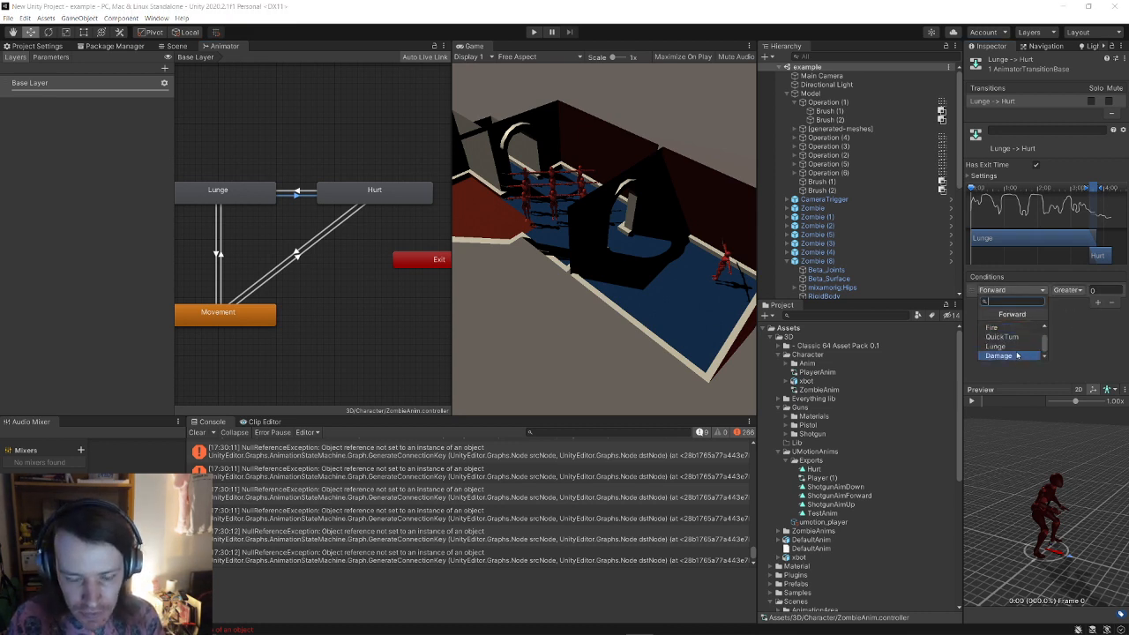
pyautogui.click(999, 356)
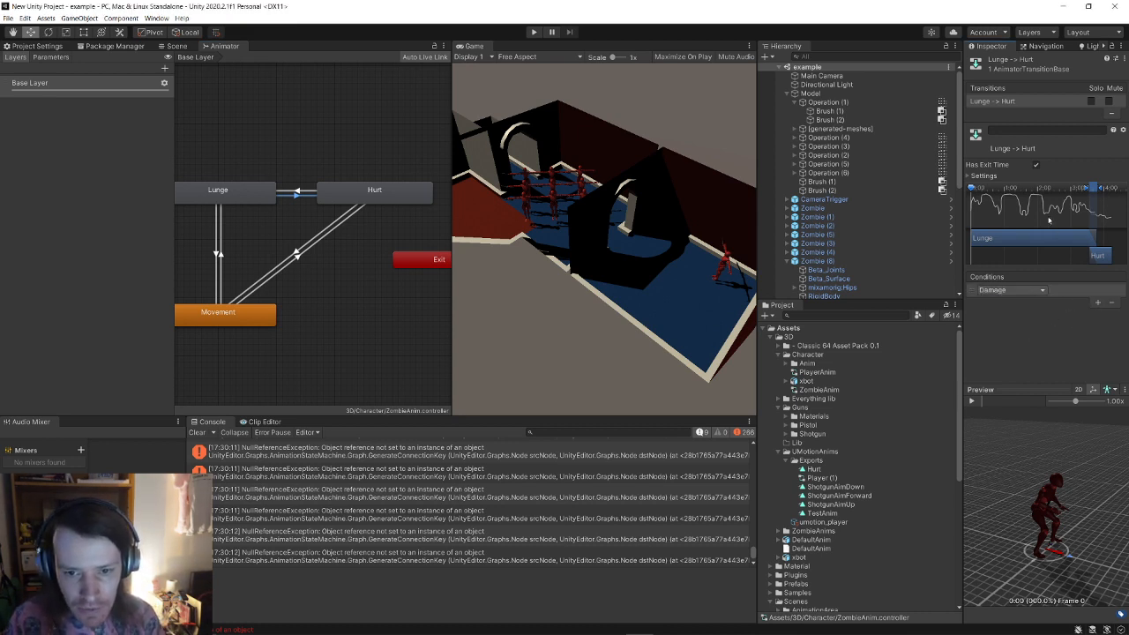
pyautogui.moveTo(1101, 260); pyautogui.dragTo(981, 256)
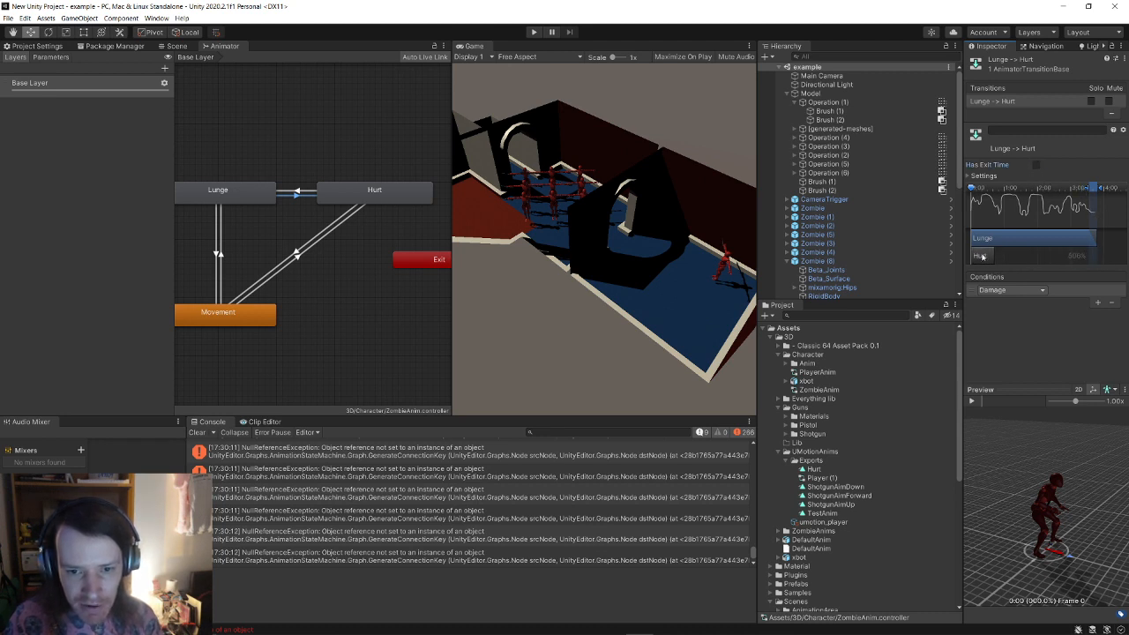
pyautogui.moveTo(1085, 193); pyautogui.dragTo(969, 203)
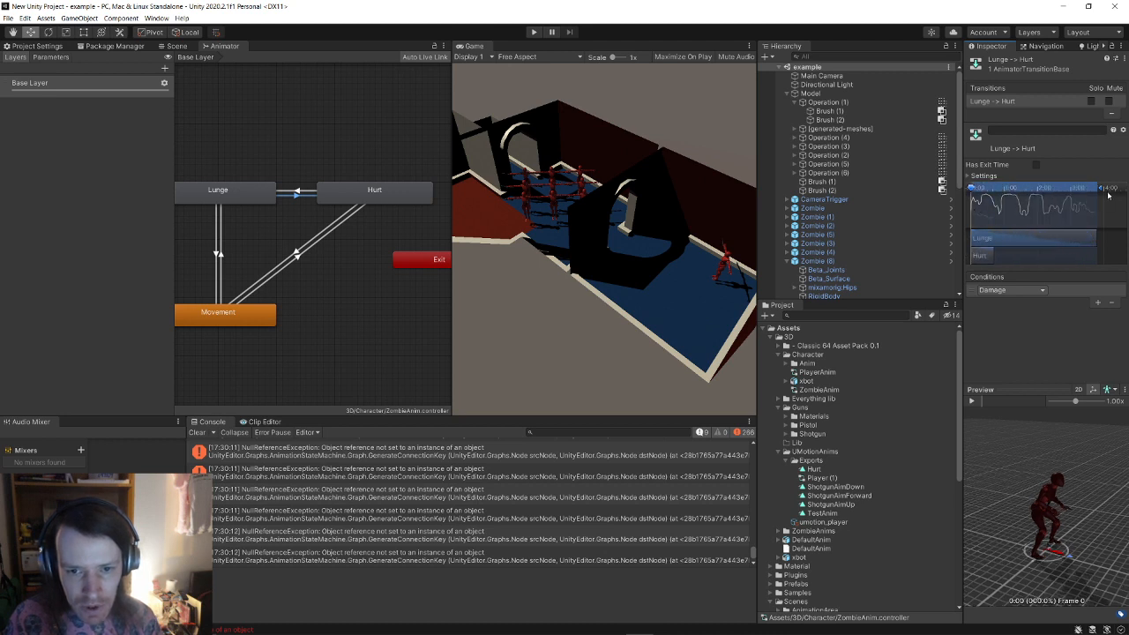
pyautogui.moveTo(1102, 189); pyautogui.dragTo(984, 215)
pyautogui.click(972, 401)
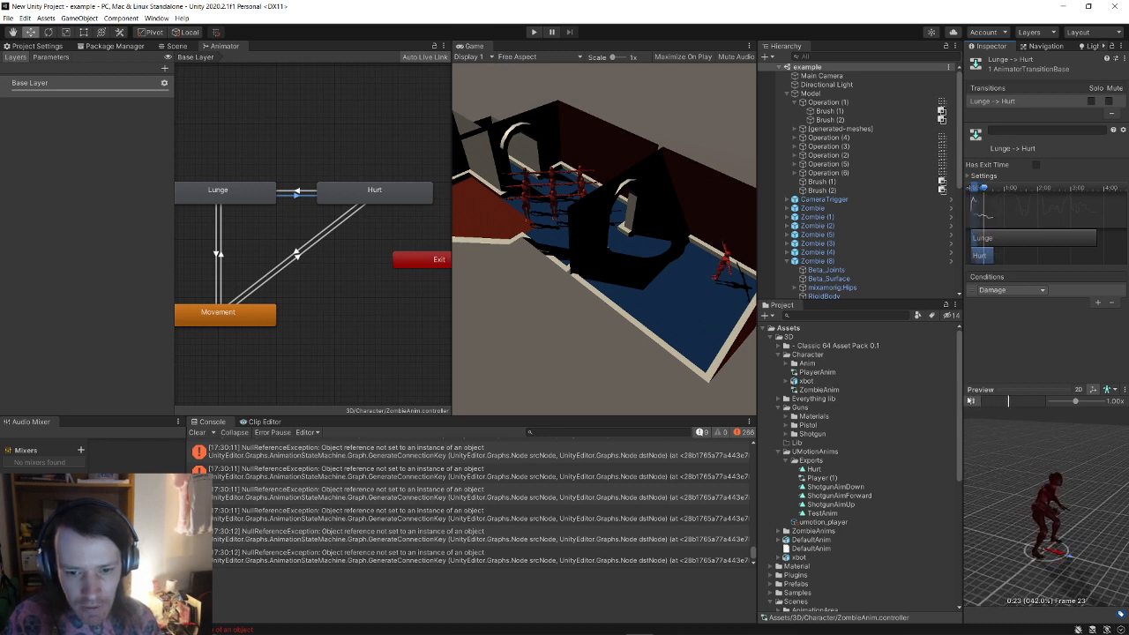
pyautogui.click(311, 195)
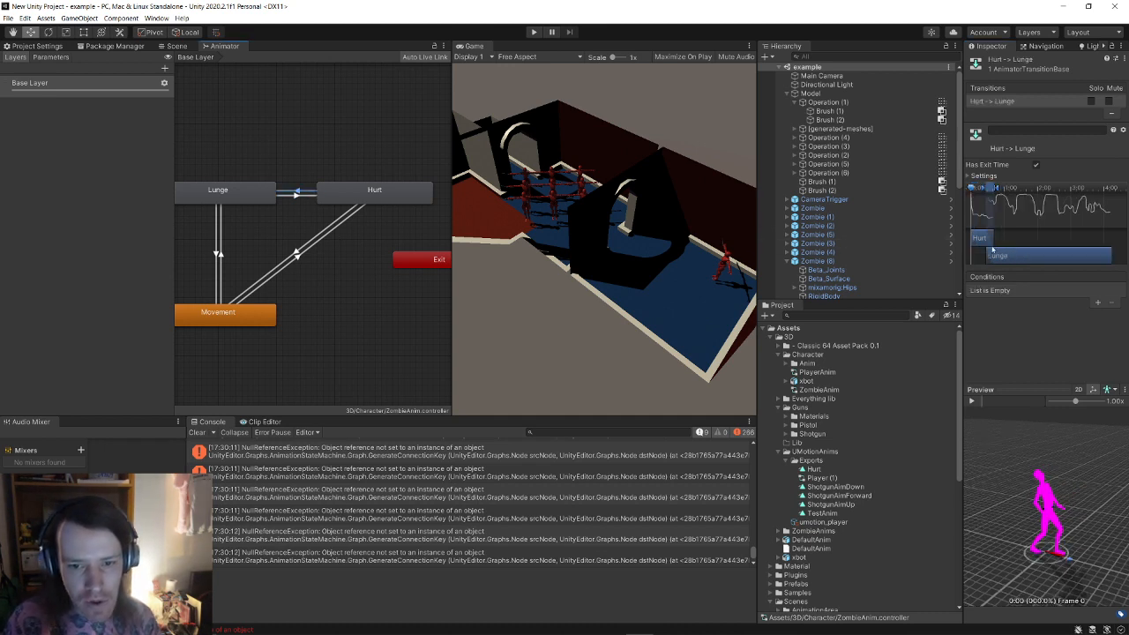
# Step: Preview the Hurt→Lunge transition and delete it
pyautogui.click(971, 401)
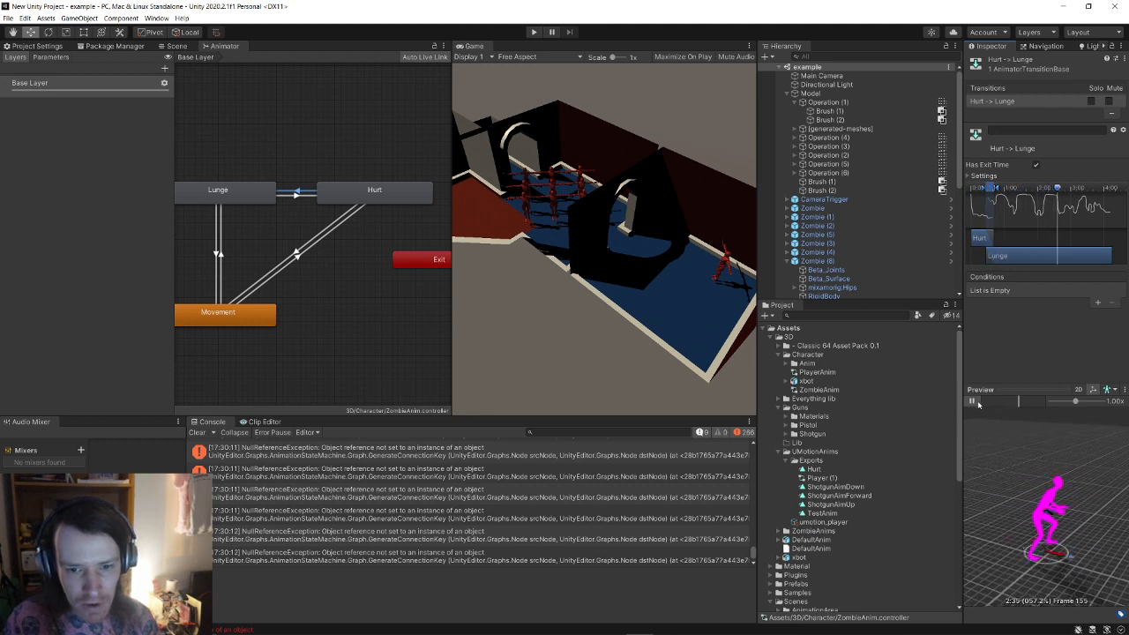
pyautogui.click(973, 401)
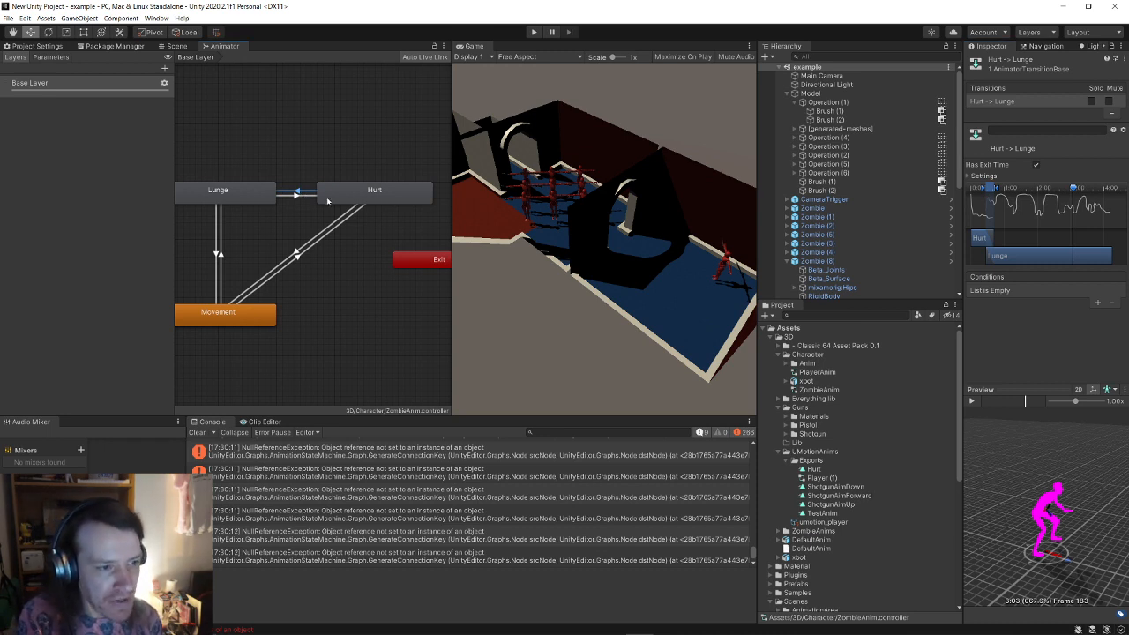
pyautogui.press('Delete')
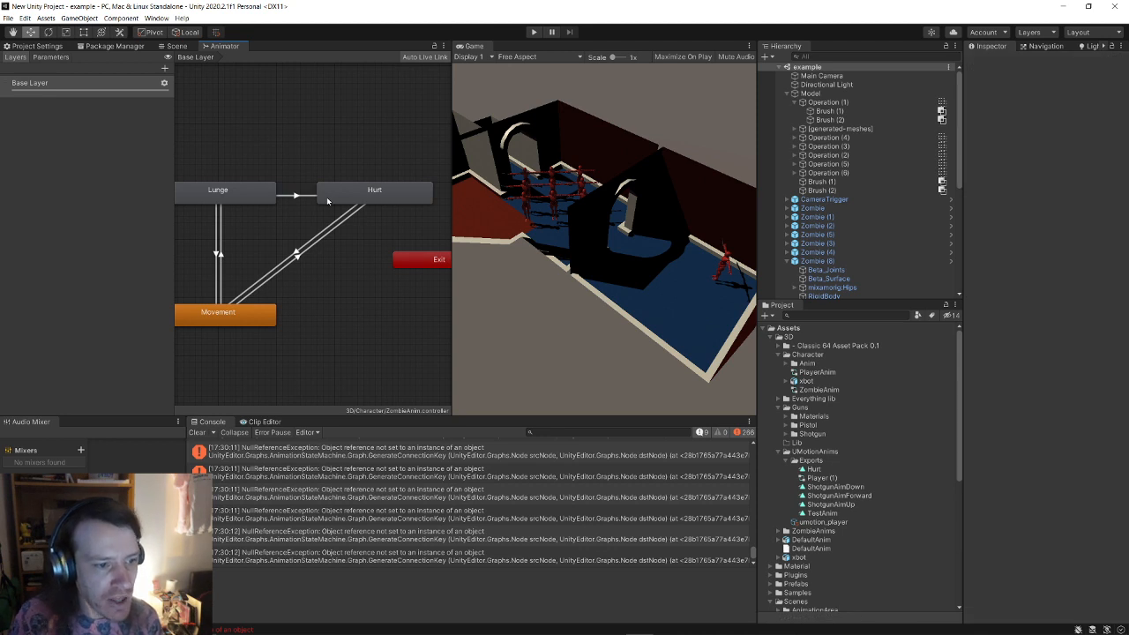
# Step: Preview the Hurt→Movement transition and pan the graph to show Hurt and Exit
pyautogui.click(295, 253)
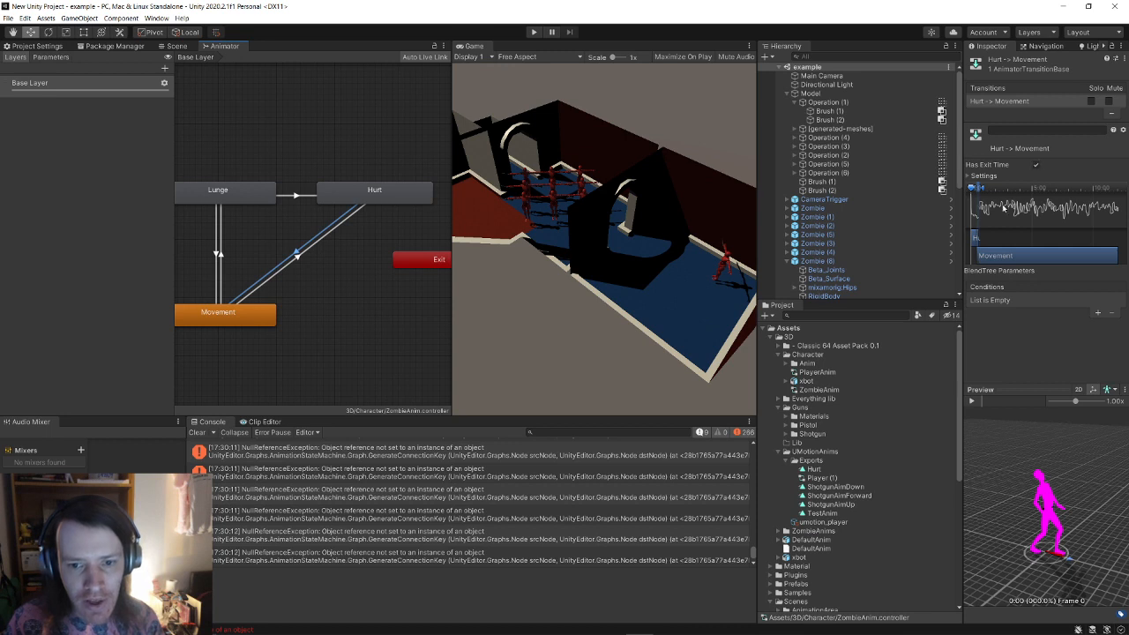
pyautogui.click(1016, 261)
pyautogui.click(972, 401)
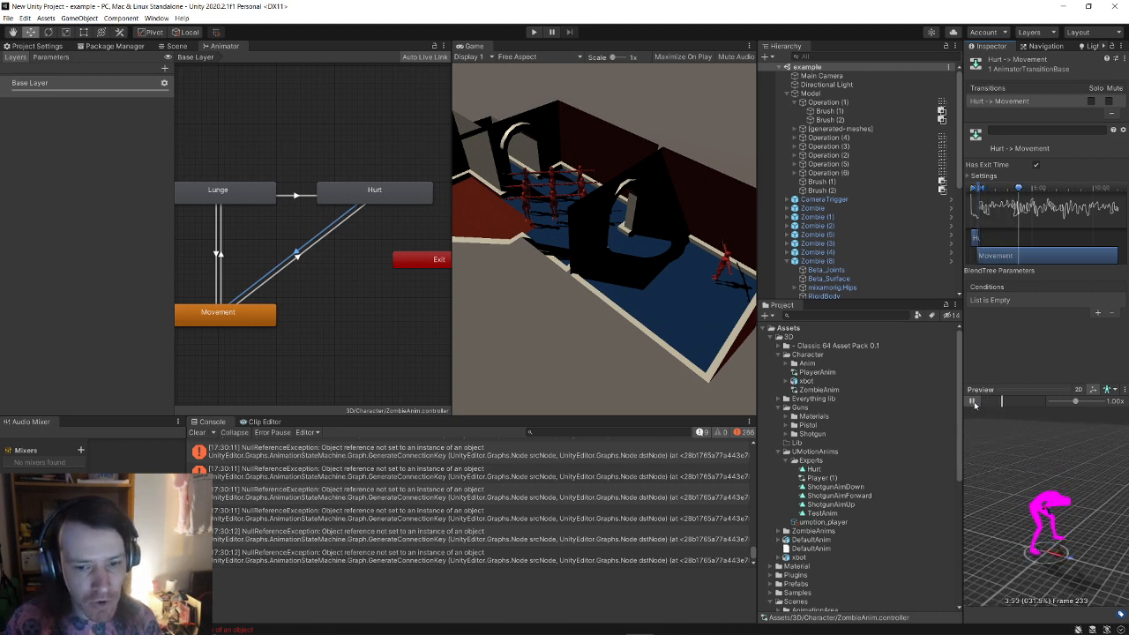
pyautogui.click(972, 401)
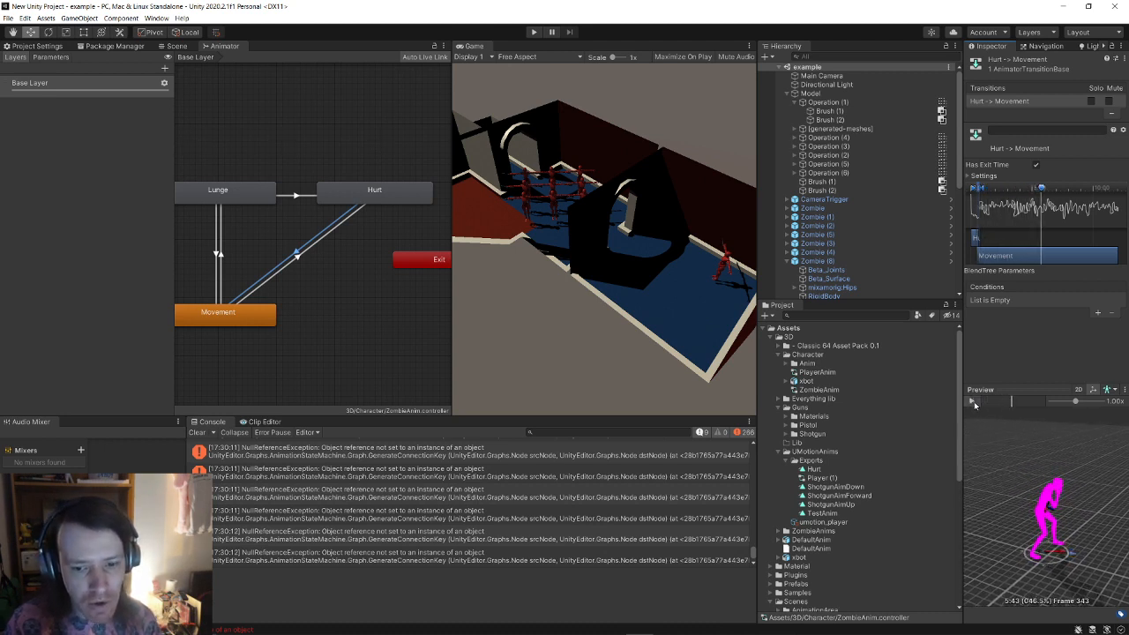
pyautogui.moveTo(293, 309); pyautogui.dragTo(369, 347, button='middle')
pyautogui.moveTo(277, 277); pyautogui.dragTo(241, 267, button='middle')
pyautogui.moveTo(371, 282); pyautogui.dragTo(311, 285, button='middle')
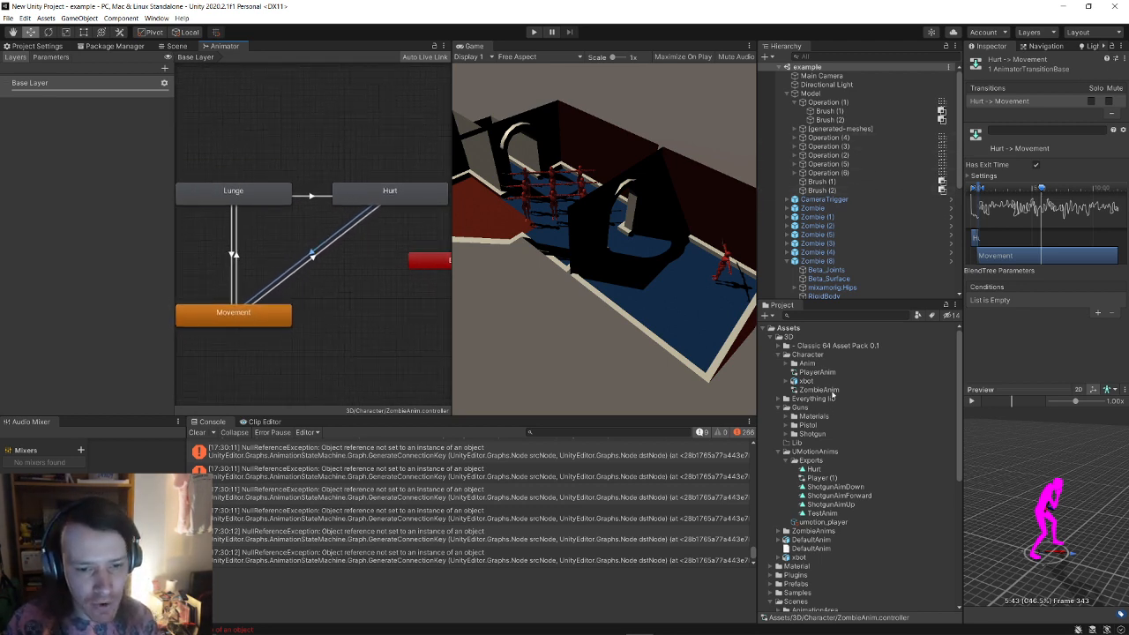
# Step: Open the PlayerAnim controller graph, zoom out, and select the Aim state
pyautogui.click(825, 373)
pyautogui.scroll(10, 355, 274)
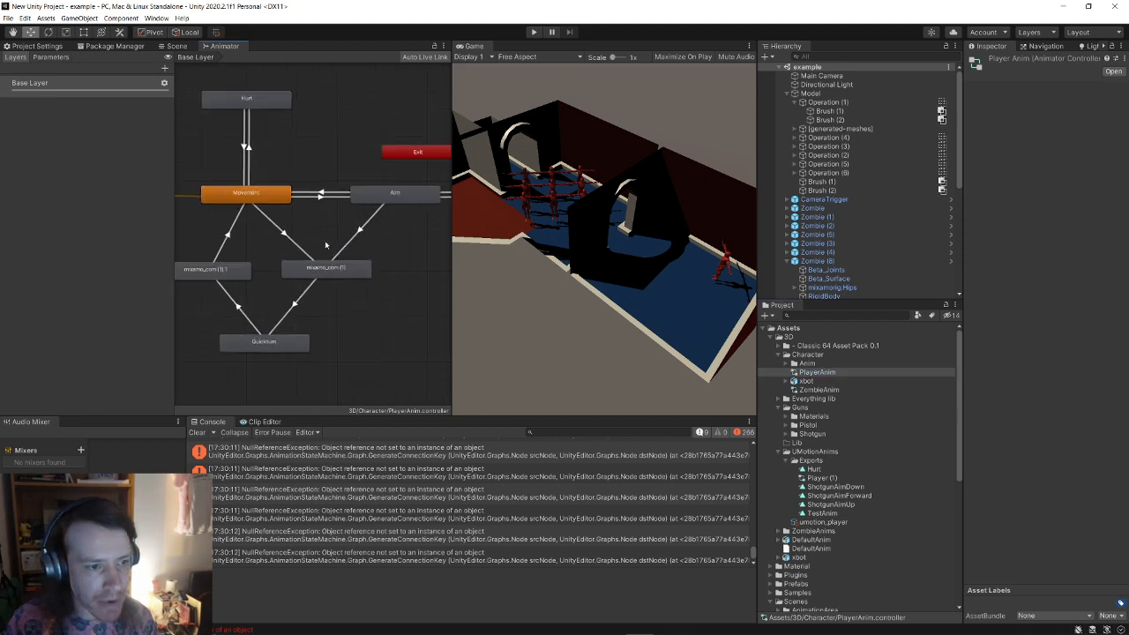
pyautogui.scroll(-5, 306, 336)
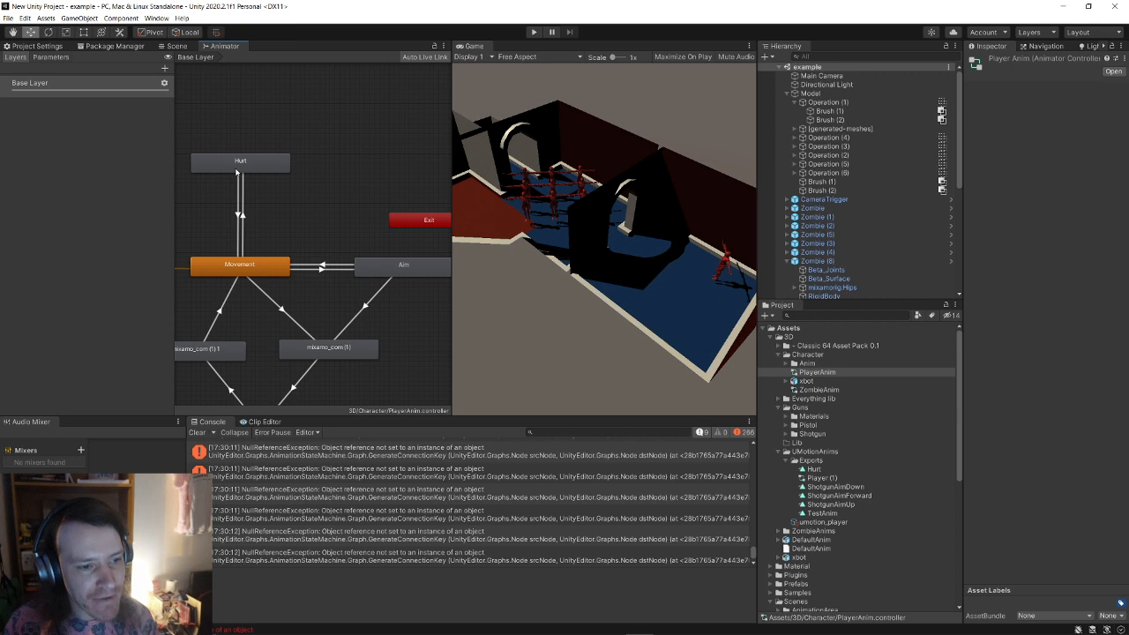
pyautogui.scroll(-4, 306, 230)
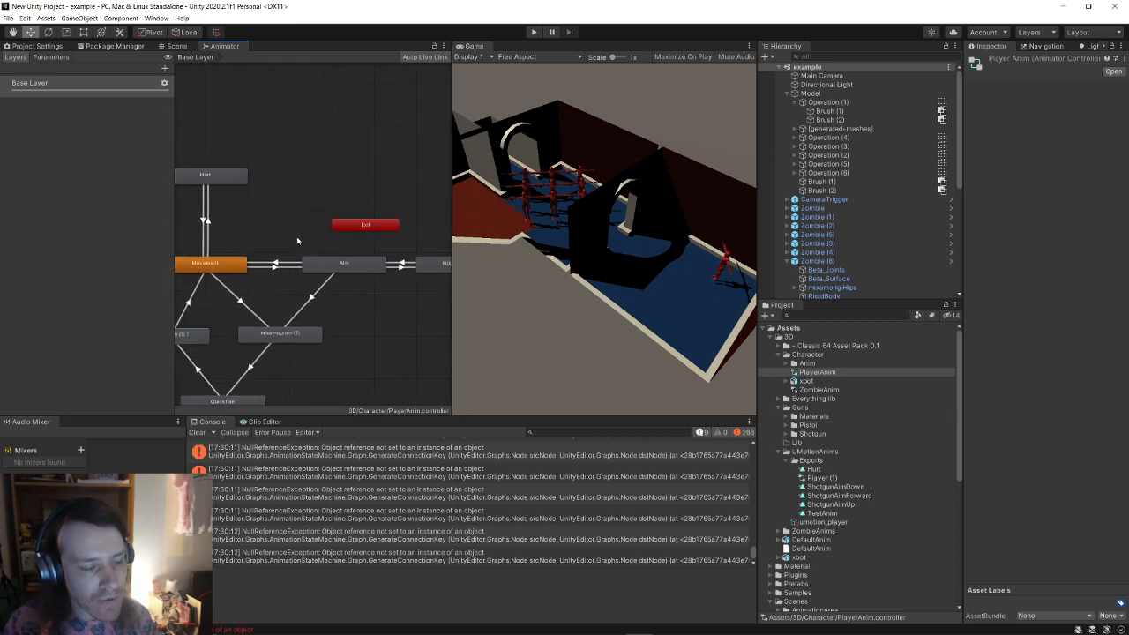
pyautogui.click(346, 269)
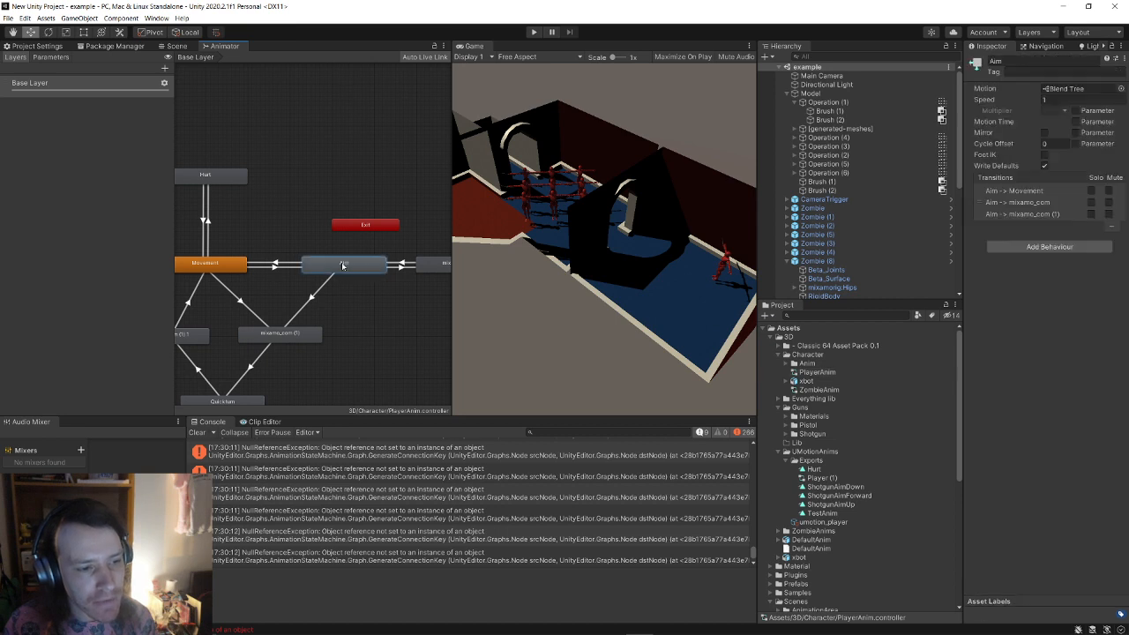
# Step: Add transitions from Aim to Hurt and from mixamo_com to Hurt
pyautogui.rightClick(344, 267)
pyautogui.click(362, 270)
pyautogui.click(232, 192)
pyautogui.moveTo(232, 191); pyautogui.dragTo(196, 198, button='middle')
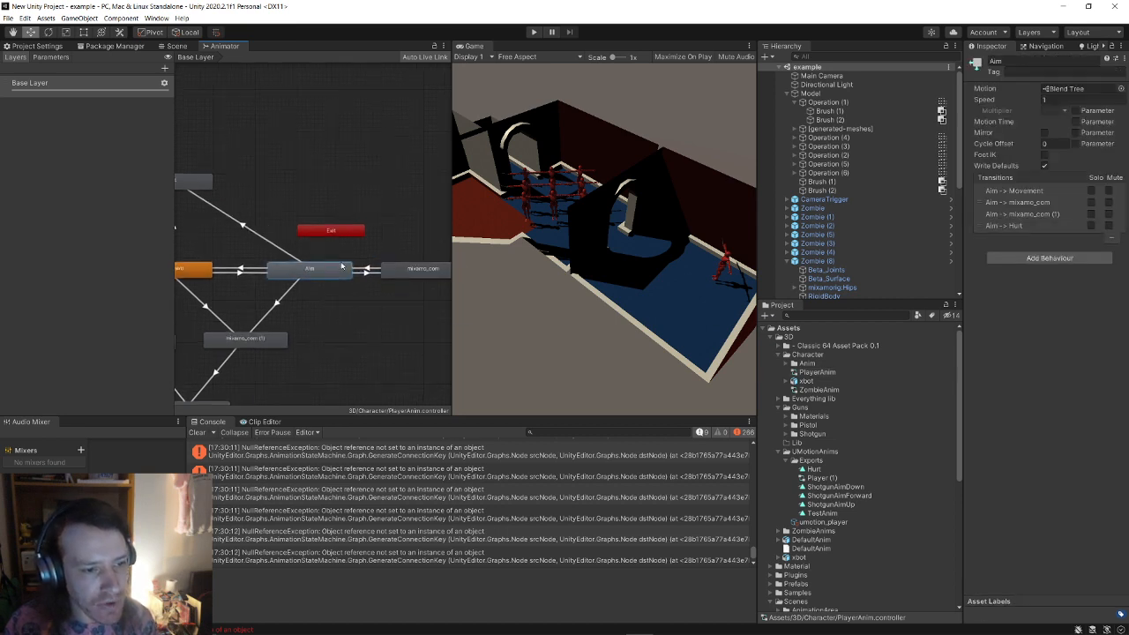
pyautogui.click(415, 269)
pyautogui.rightClick(413, 270)
pyautogui.click(437, 273)
pyautogui.click(202, 186)
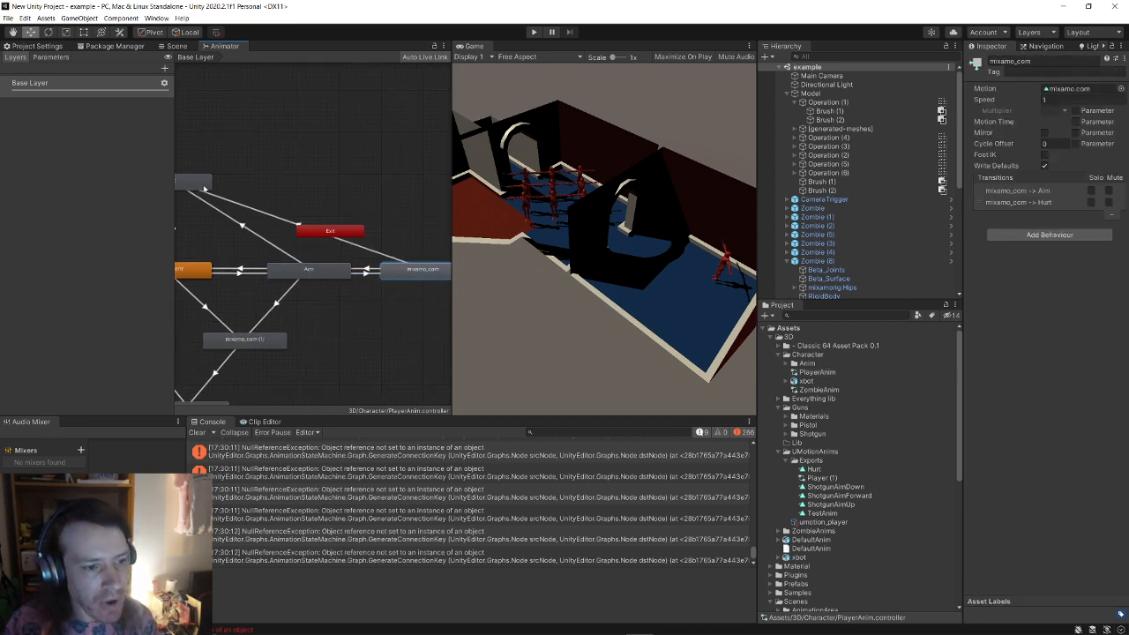
# Step: Add a Damage condition to both the Aim→Hurt and mixamo_com→Hurt transitions
pyautogui.click(244, 227)
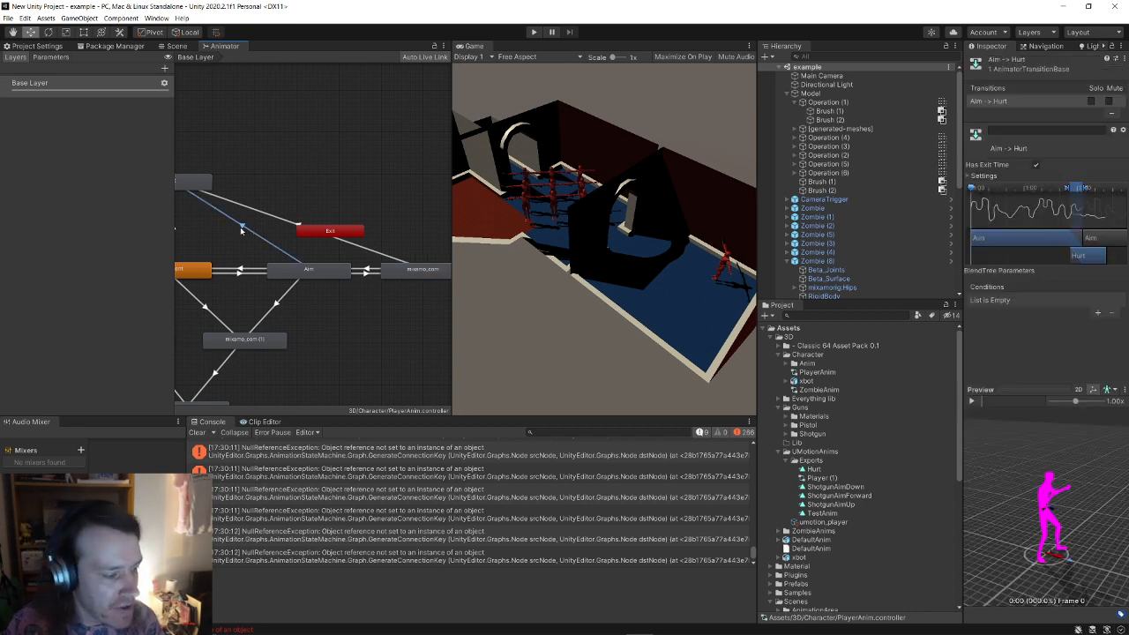
pyautogui.moveTo(300, 253); pyautogui.dragTo(324, 243, button='middle')
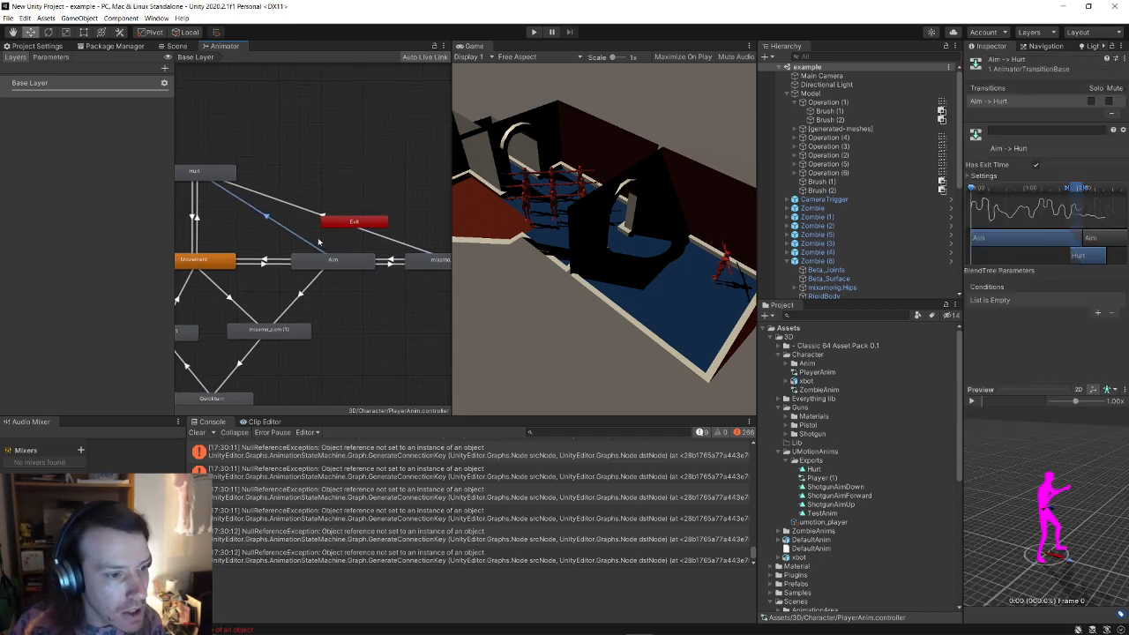
pyautogui.click(1098, 313)
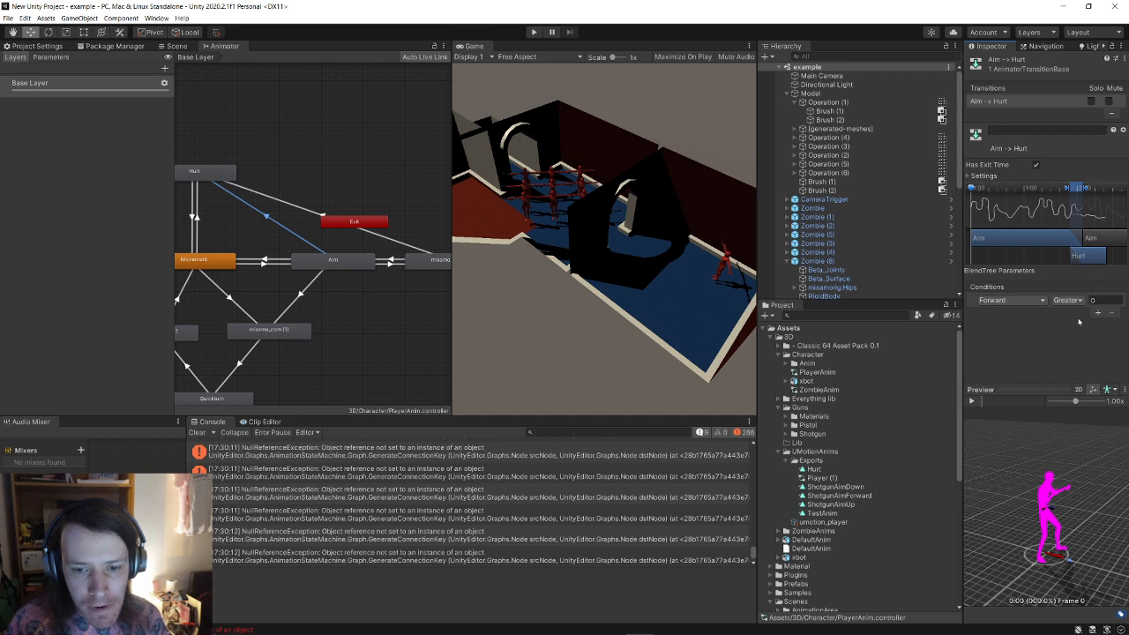
pyautogui.click(1030, 306)
pyautogui.click(1011, 375)
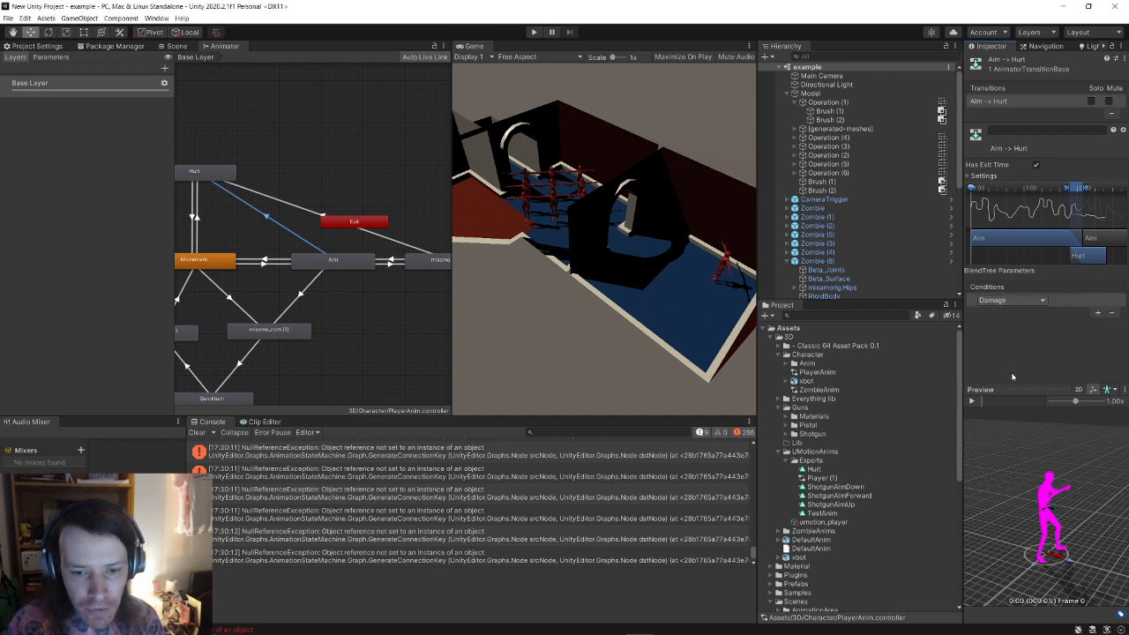
pyautogui.click(408, 236)
pyautogui.click(1098, 302)
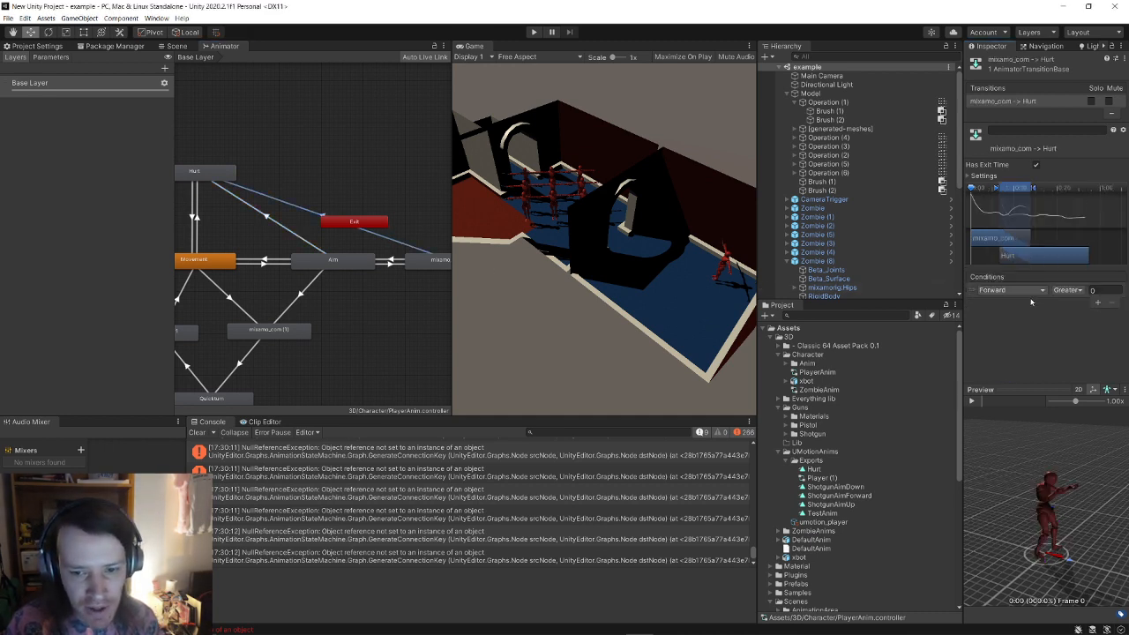
pyautogui.click(1023, 291)
pyautogui.click(1012, 362)
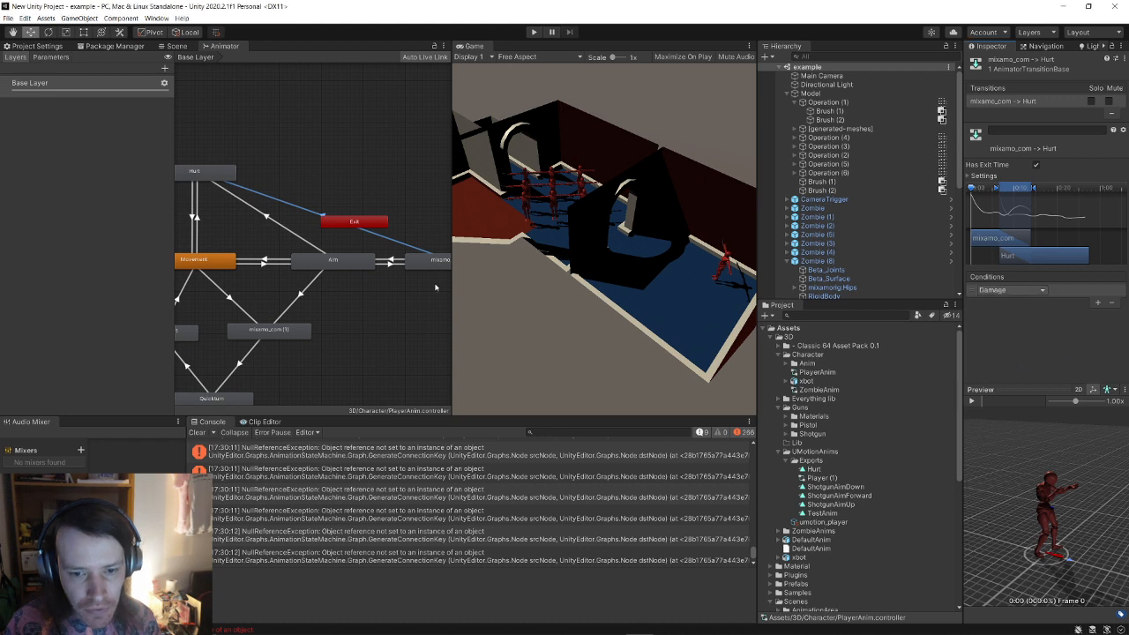
# Step: Disable exit time on Aim→Hurt, starting Hurt earlier with a shorter blend
pyautogui.click(293, 233)
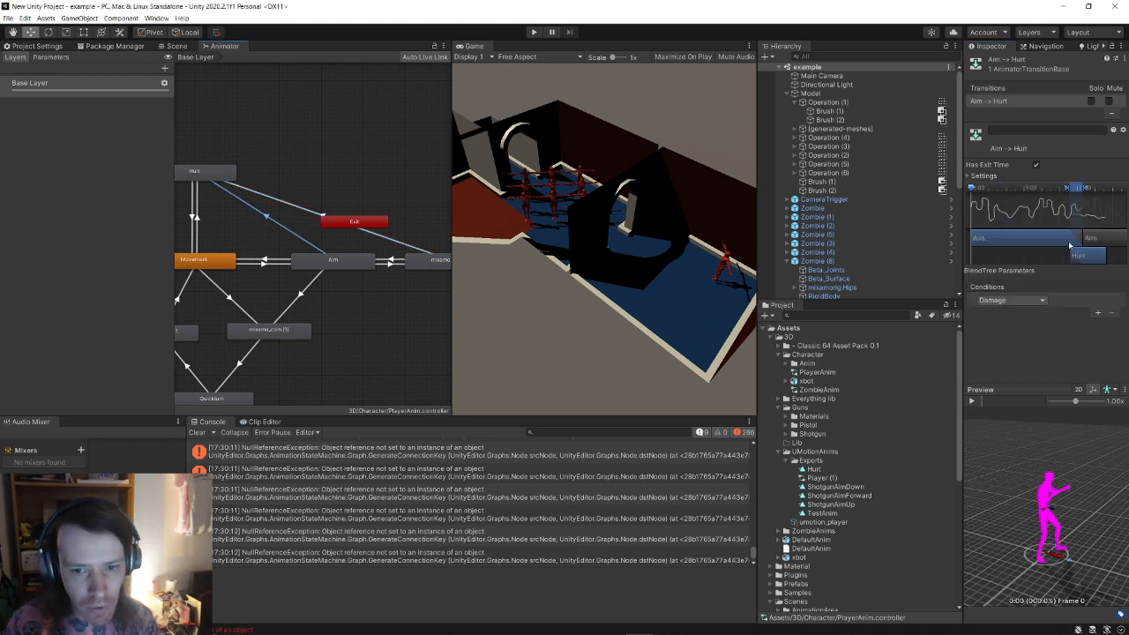
pyautogui.click(1038, 166)
pyautogui.moveTo(1088, 254); pyautogui.dragTo(988, 261)
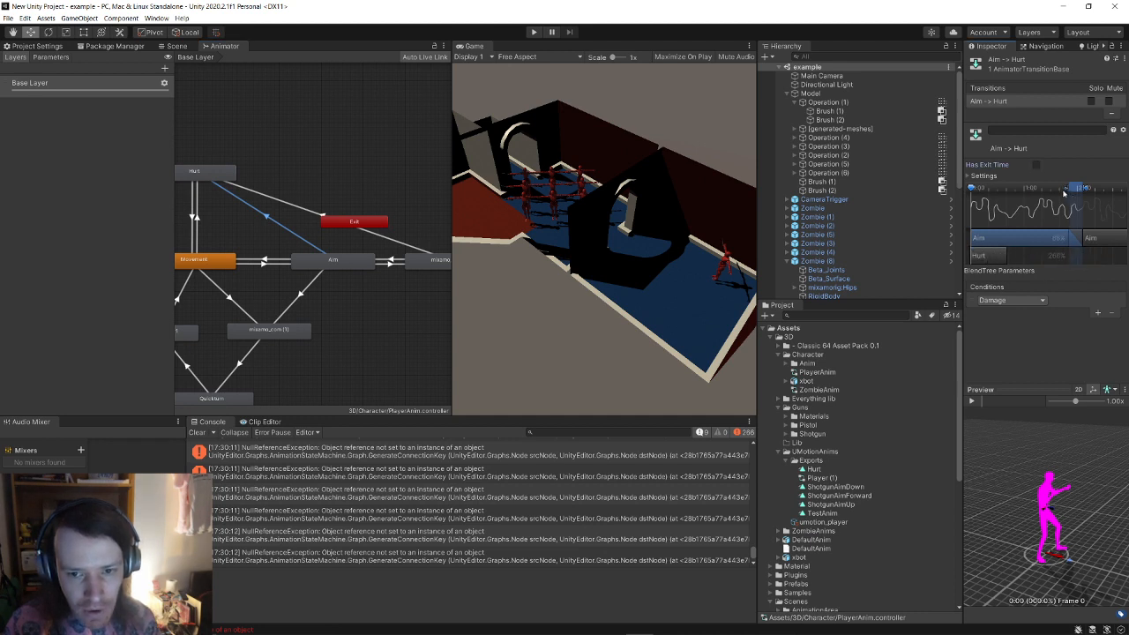
pyautogui.moveTo(1071, 189); pyautogui.dragTo(976, 205)
pyautogui.moveTo(1085, 189); pyautogui.dragTo(983, 202)
# Step: Disable exit time on mixamo_com→Hurt, shifting Hurt earlier with a longer blend
pyautogui.moveTo(405, 280); pyautogui.dragTo(372, 280, button='middle')
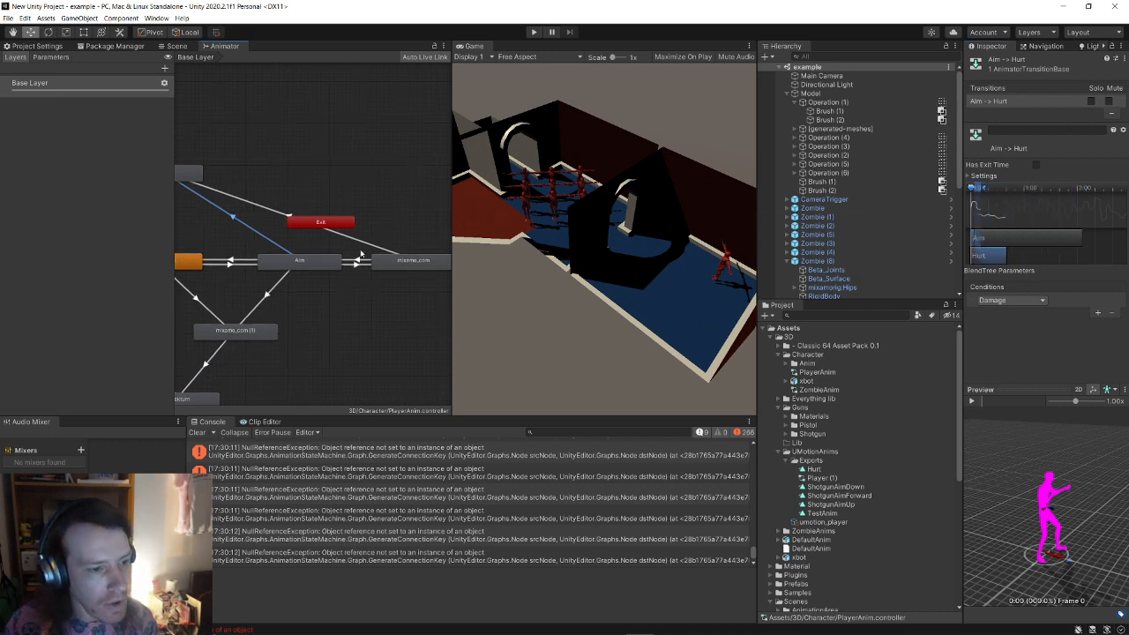
pyautogui.click(358, 245)
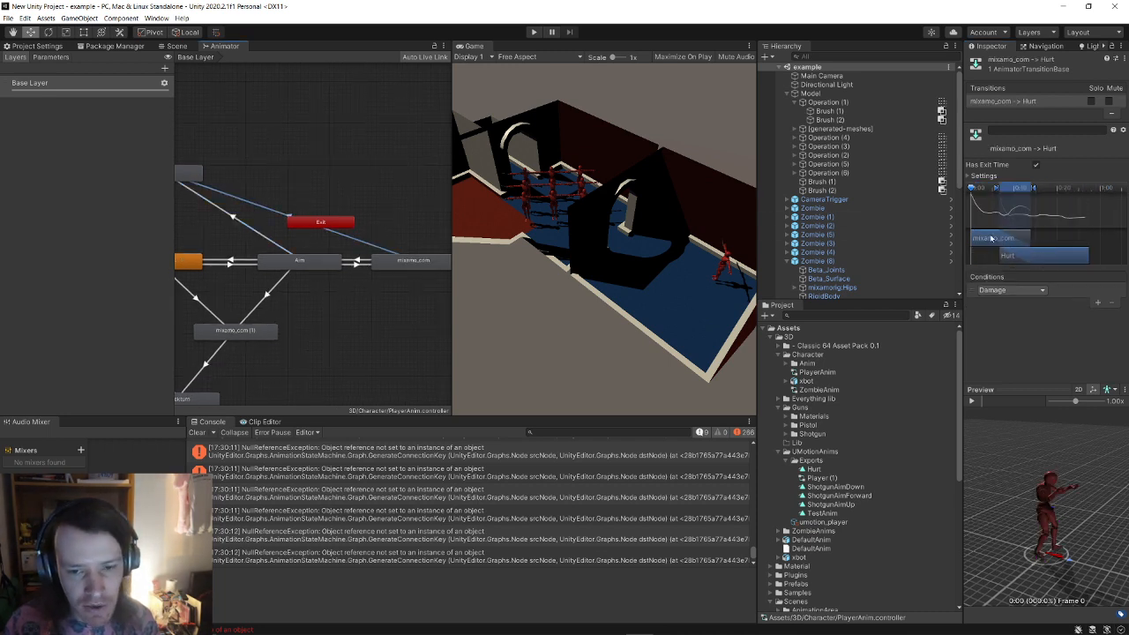
pyautogui.click(1035, 165)
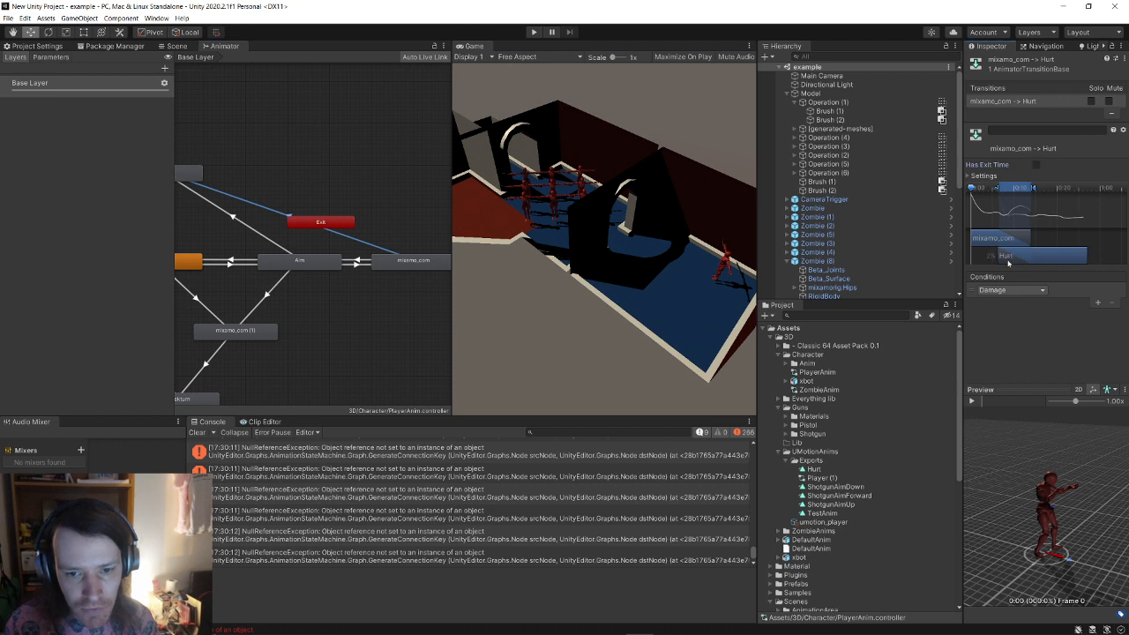
pyautogui.moveTo(1013, 257); pyautogui.dragTo(984, 260)
pyautogui.moveTo(999, 188); pyautogui.dragTo(976, 194)
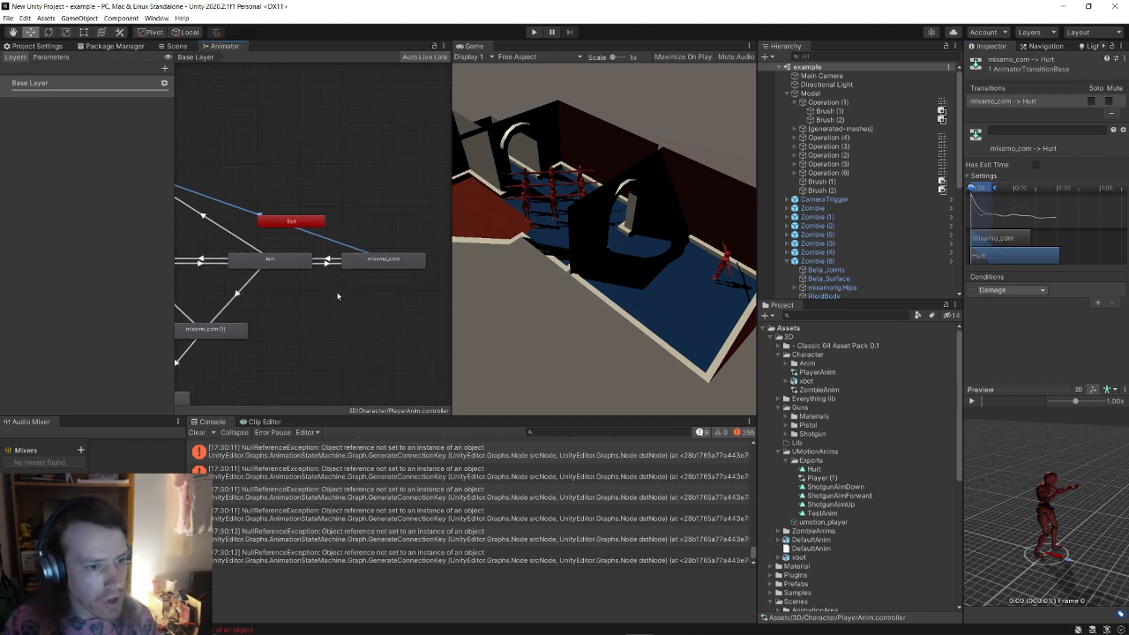
# Step: Save the current scene from the File menu
pyautogui.click(8, 18)
pyautogui.click(37, 65)
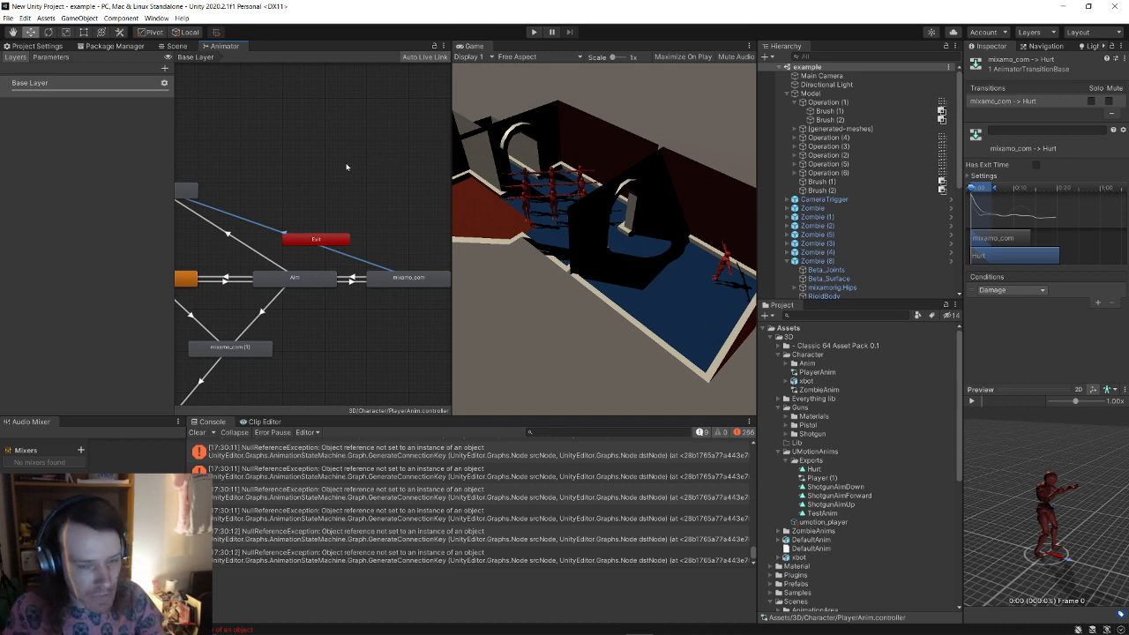
pyautogui.click(6, 18)
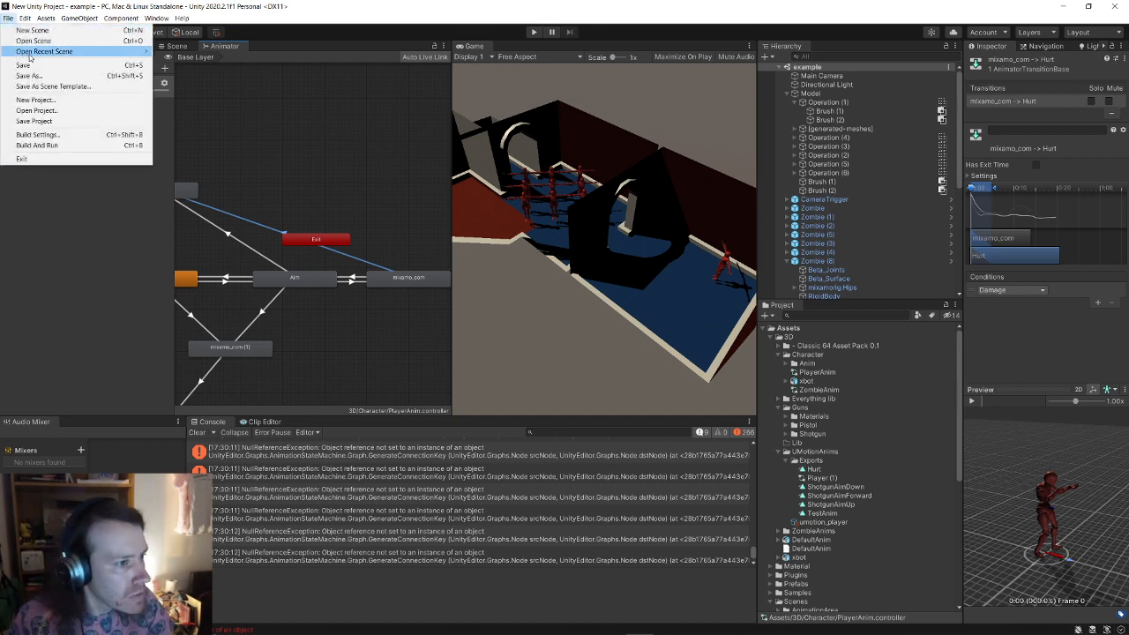
# Step: Save the scene and then the whole project
pyautogui.click(26, 66)
pyautogui.click(8, 18)
pyautogui.click(36, 121)
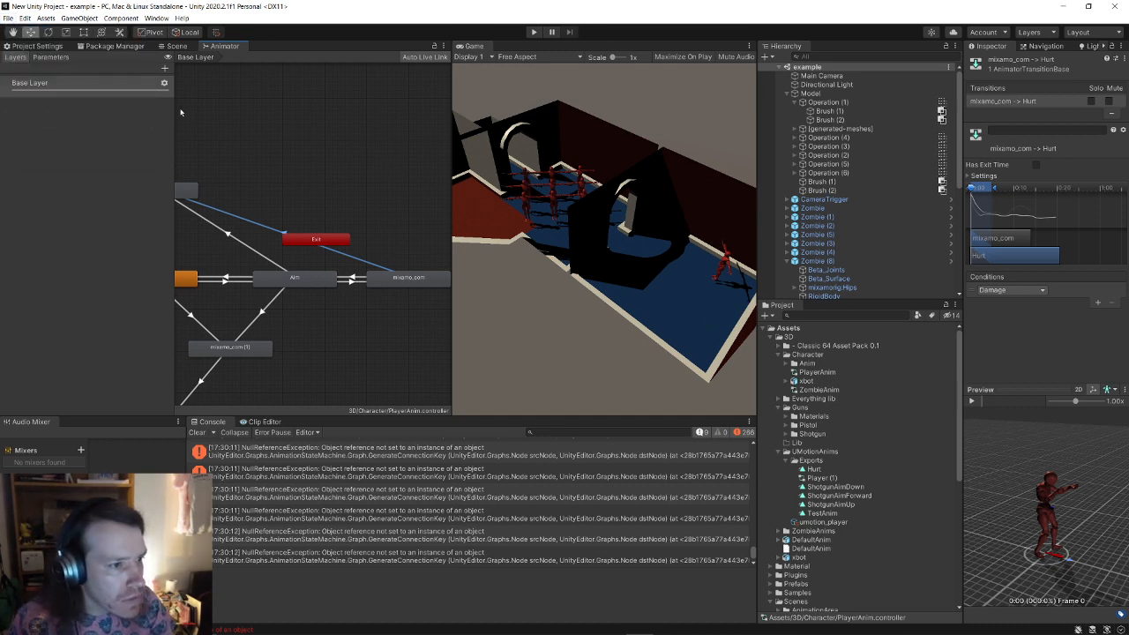
# Step: Play-test the arena from the Scene view, then show the UMotion Clip Editor and switch to the browser
pyautogui.click(174, 45)
pyautogui.press('s')
pyautogui.moveTo(244, 157); pyautogui.dragTo(278, 242, button='right')
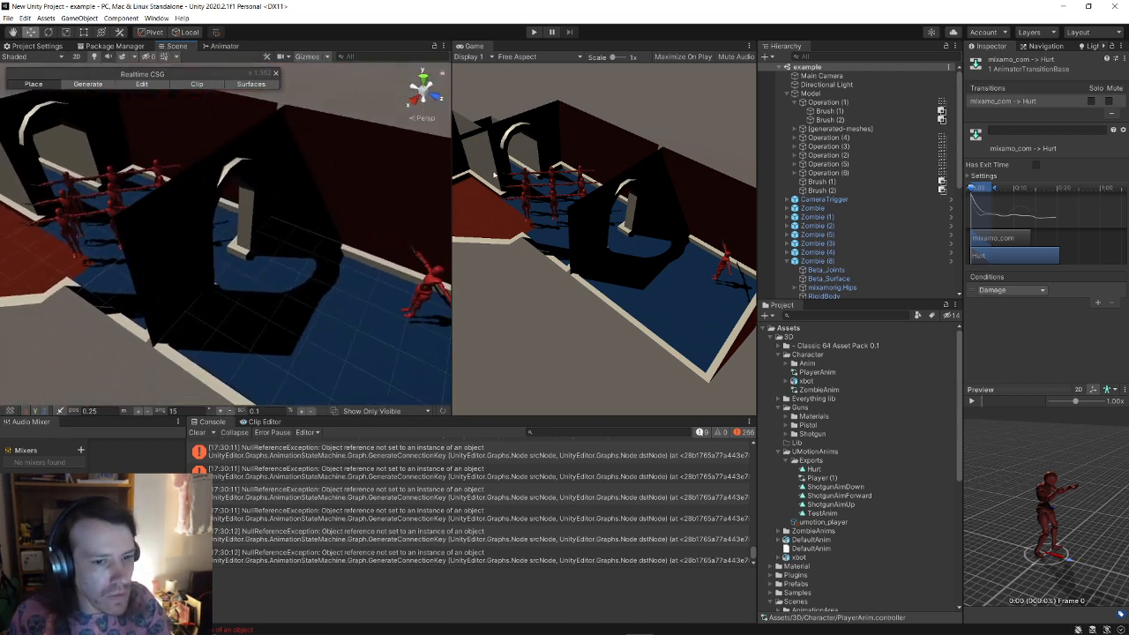
pyautogui.click(534, 33)
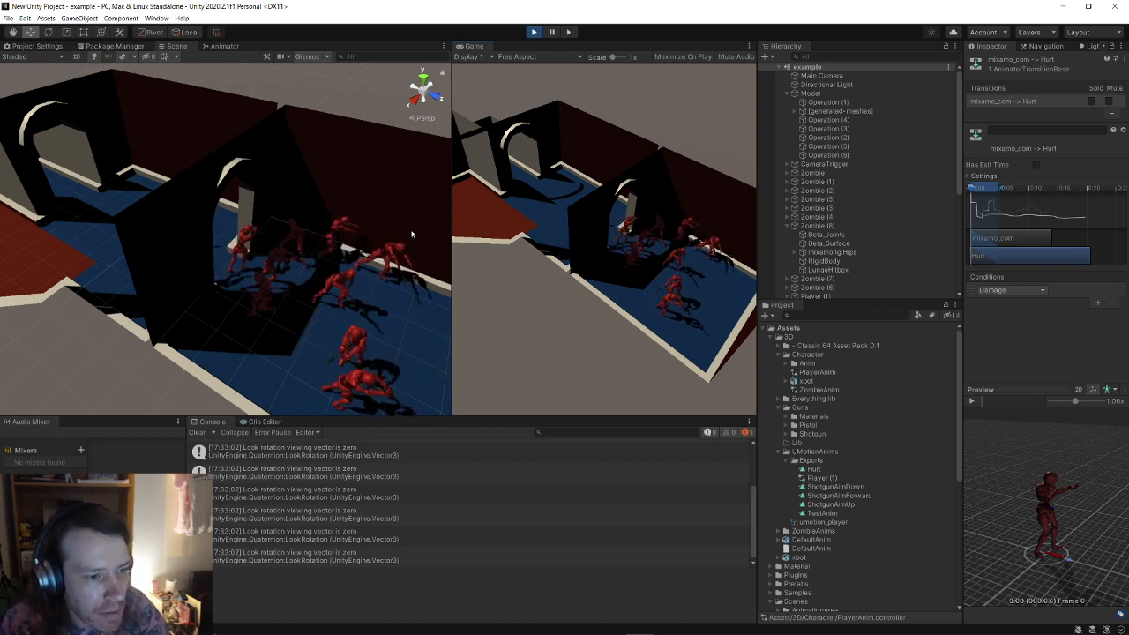
pyautogui.click(535, 32)
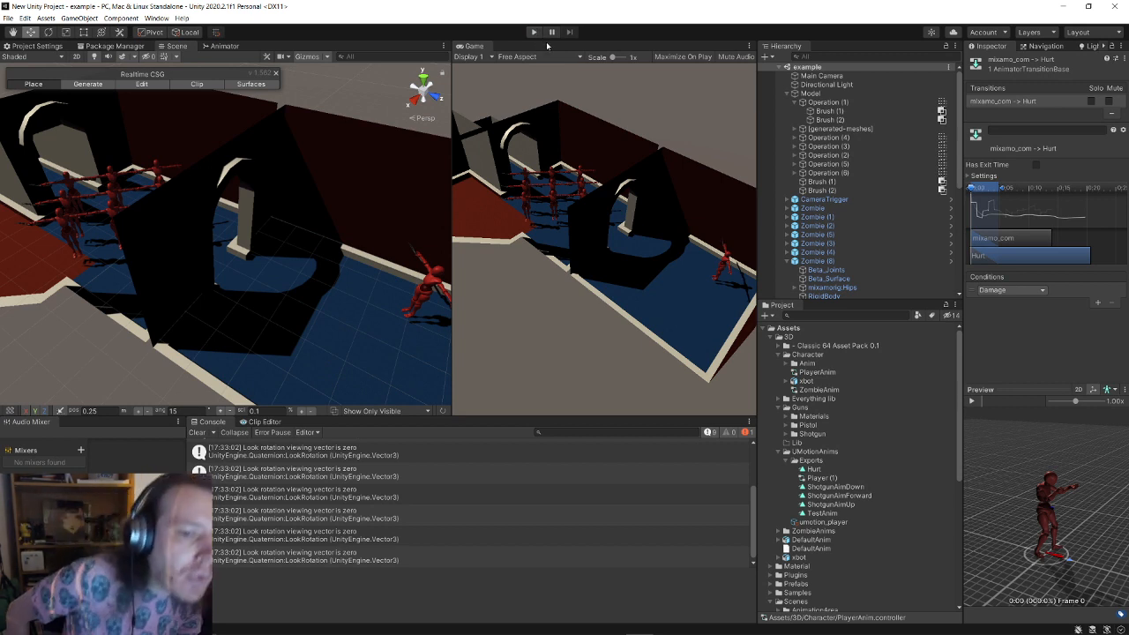
pyautogui.click(264, 422)
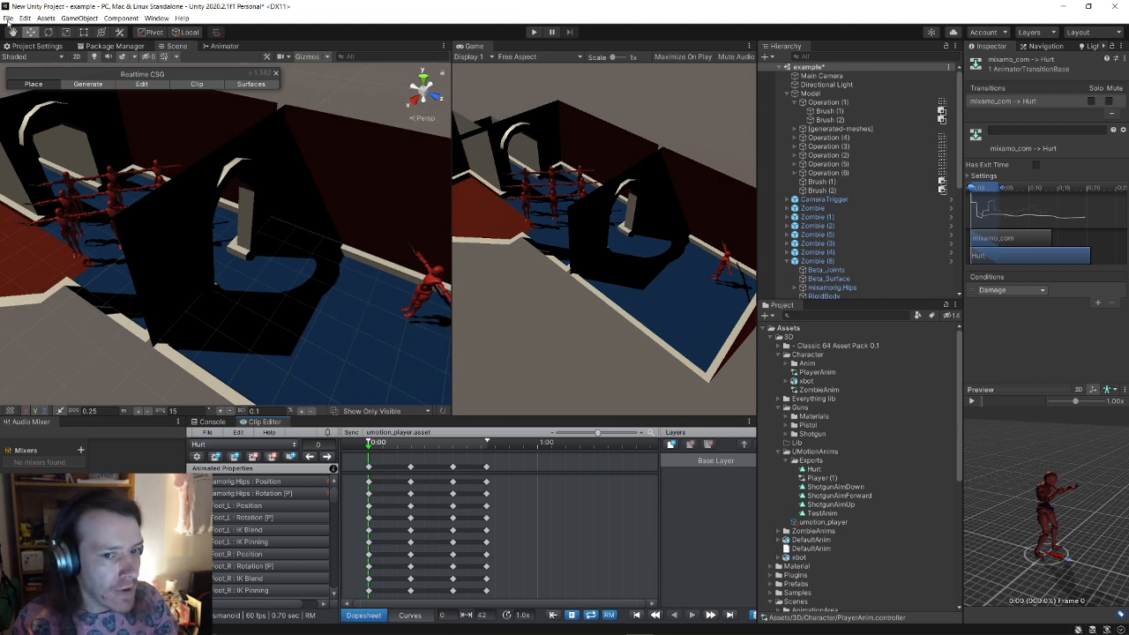
pyautogui.hotkey('alt', 'Tab')
pyautogui.hotkey('alt', 'Tab')
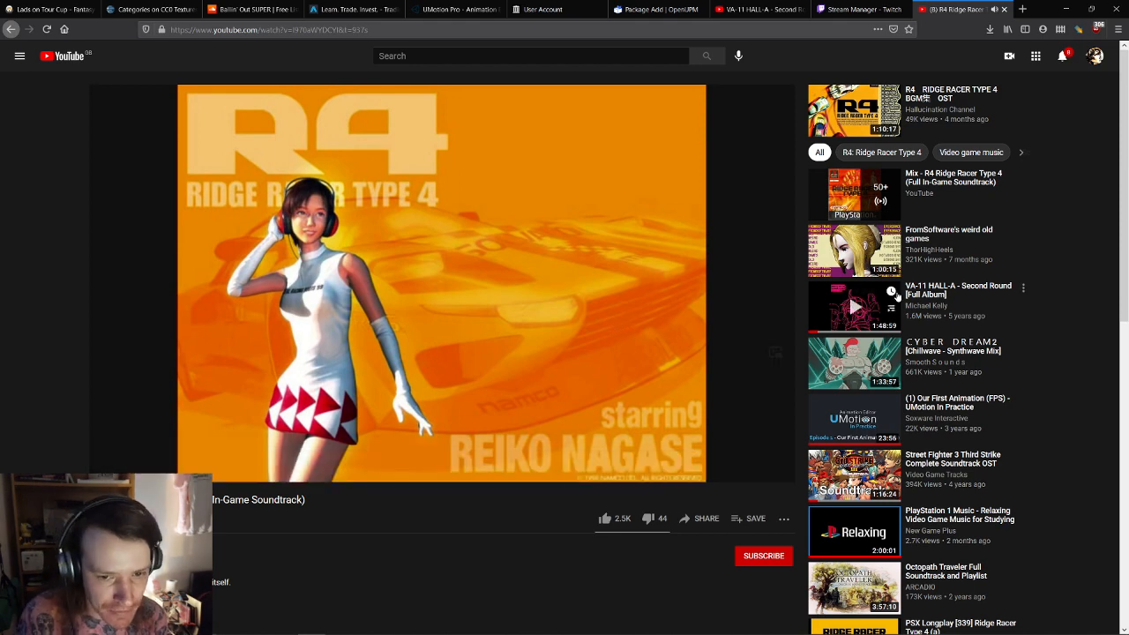
# Step: Play the VA-11 HALL-A Second Round full album on YouTube and return to Unity
pyautogui.click(938, 298)
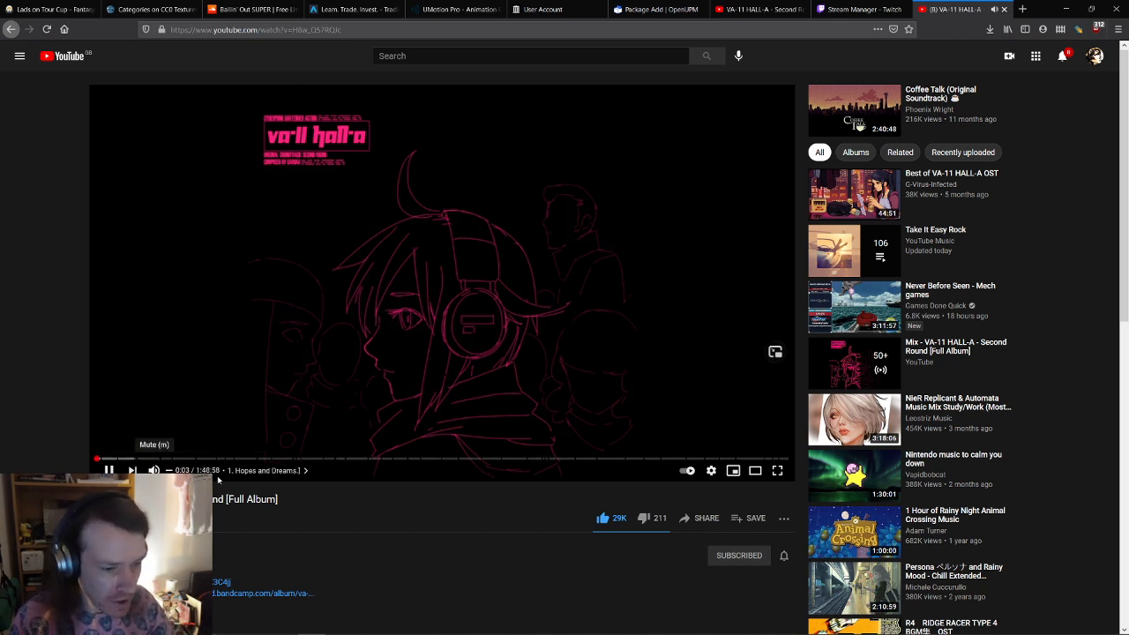
pyautogui.hotkey('alt', 'Tab')
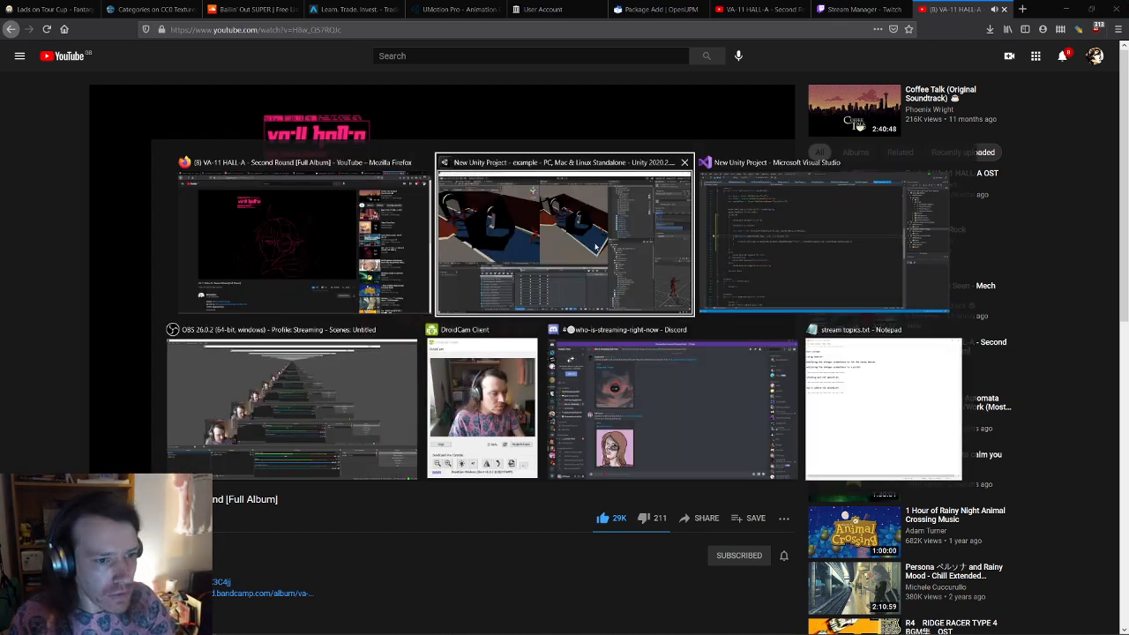
pyautogui.click(586, 255)
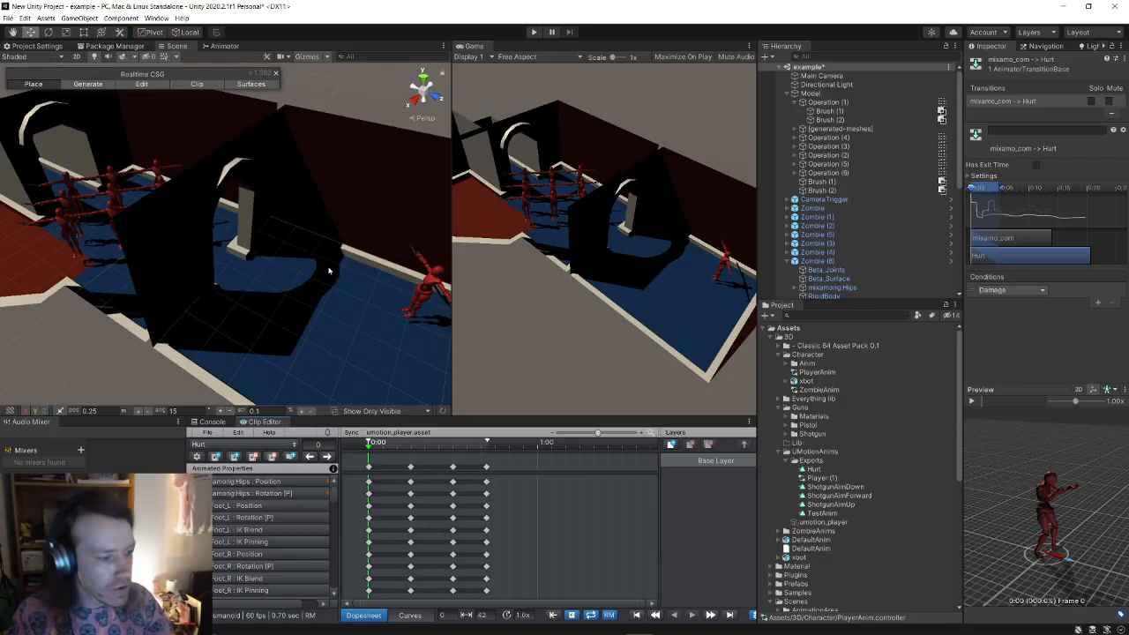
# Step: Open the AnimationArea scene, saving the arena scene's changes when prompted
pyautogui.moveTo(295, 267); pyautogui.dragTo(249, 245, button='right')
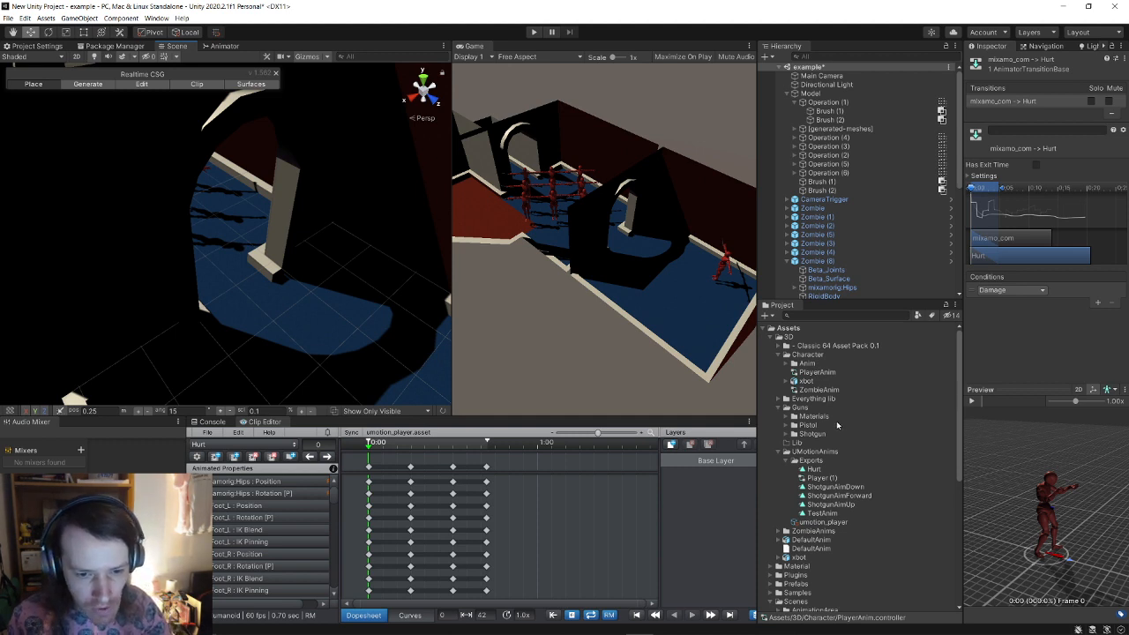
pyautogui.scroll(-3, 840, 507)
pyautogui.scroll(-7, 833, 501)
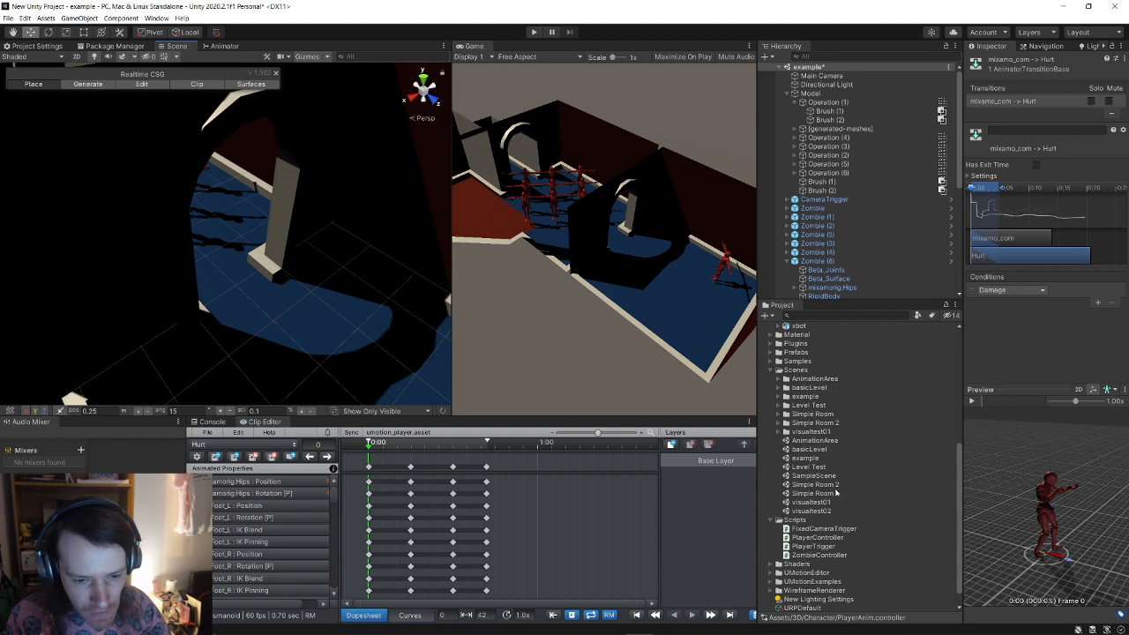
pyautogui.doubleClick(820, 441)
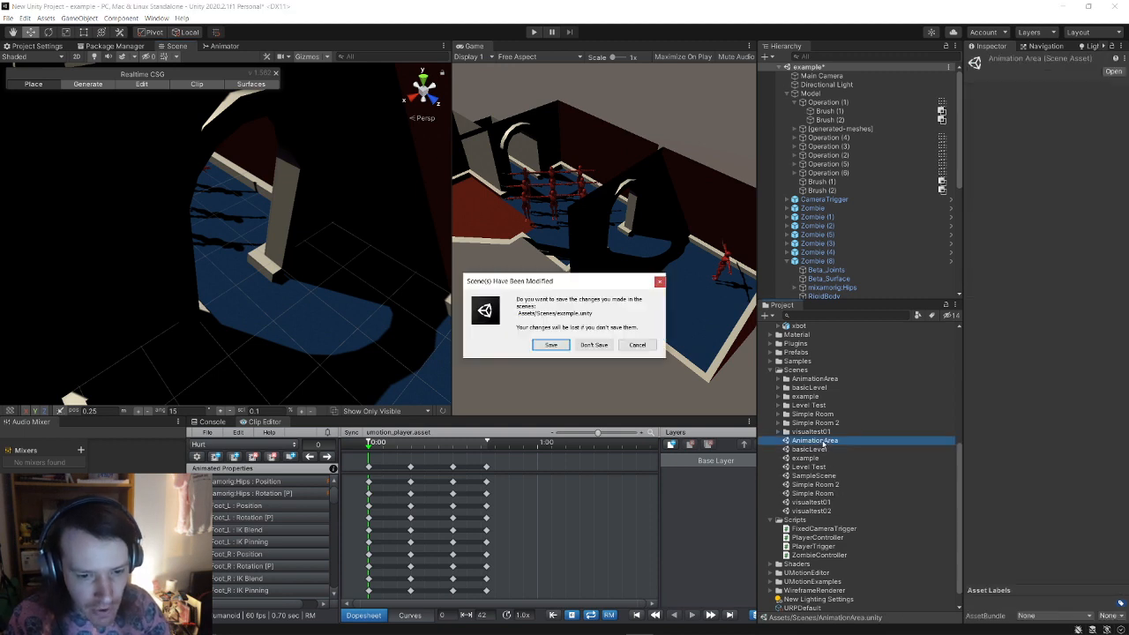
pyautogui.click(552, 345)
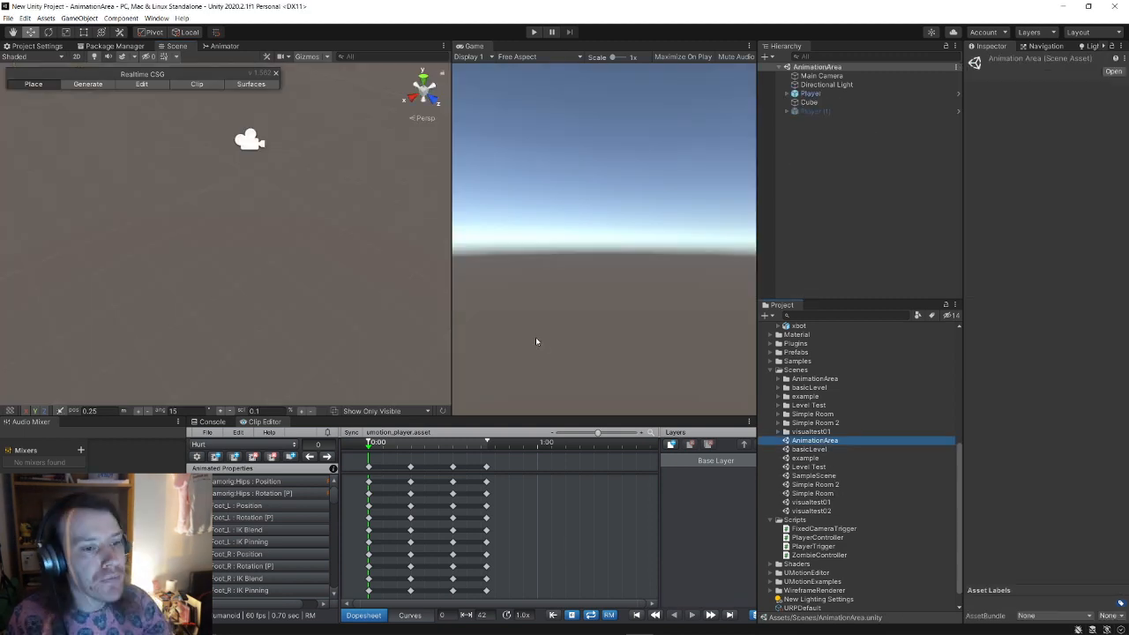
# Step: Frame the Player from the front and widen the Inspector panel
pyautogui.doubleClick(810, 93)
pyautogui.keyDown('alt'); pyautogui.moveTo(304, 265); pyautogui.dragTo(48, 320); pyautogui.keyUp('alt')
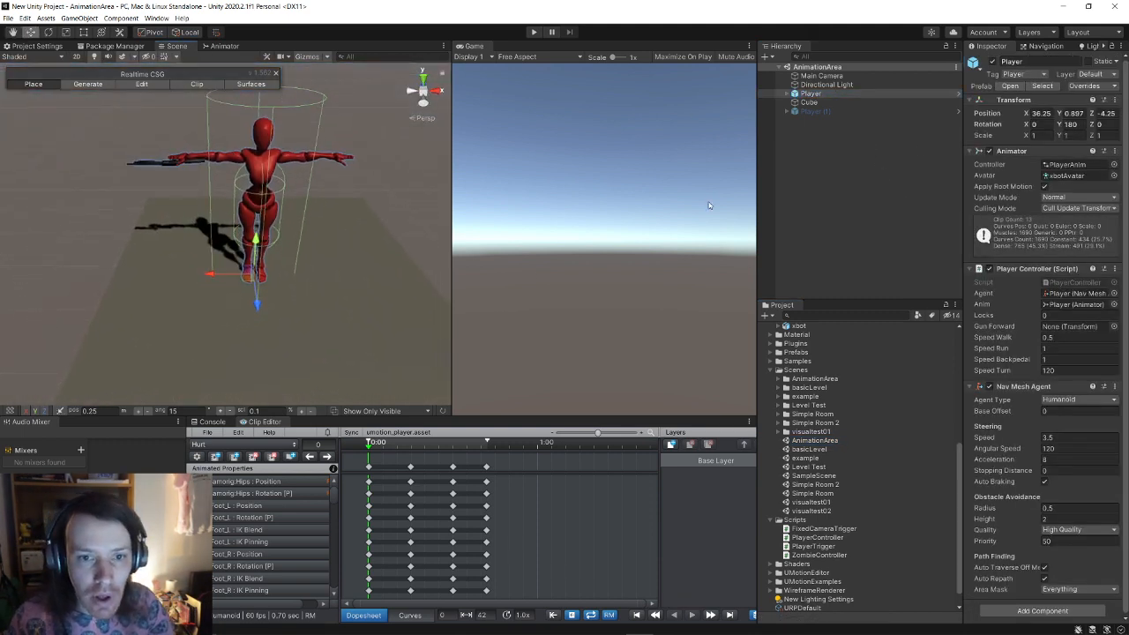
pyautogui.moveTo(964, 67); pyautogui.dragTo(857, 69)
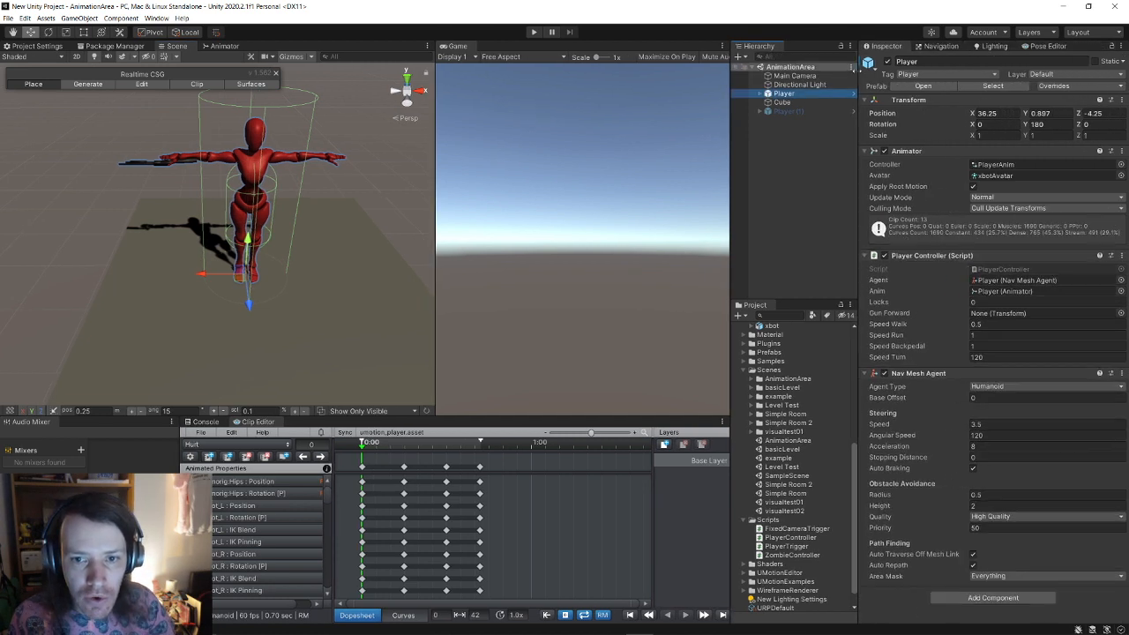
# Step: Load the Player into the UMotion Pose Editor and check the clip list, keeping Hurt
pyautogui.click(1053, 46)
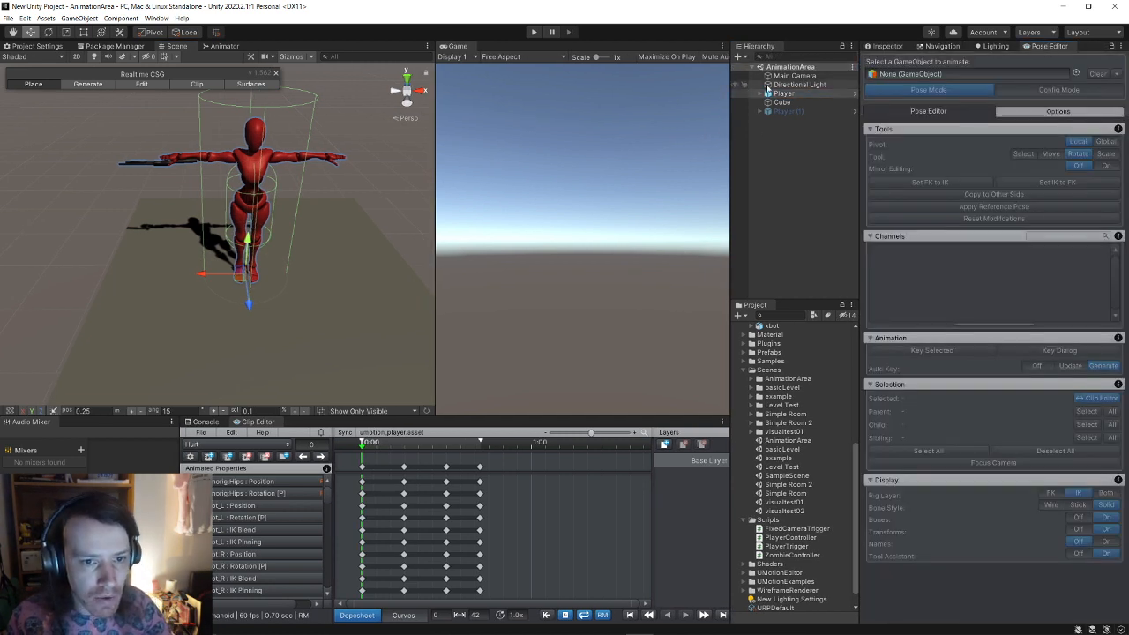
pyautogui.moveTo(786, 94); pyautogui.dragTo(973, 75)
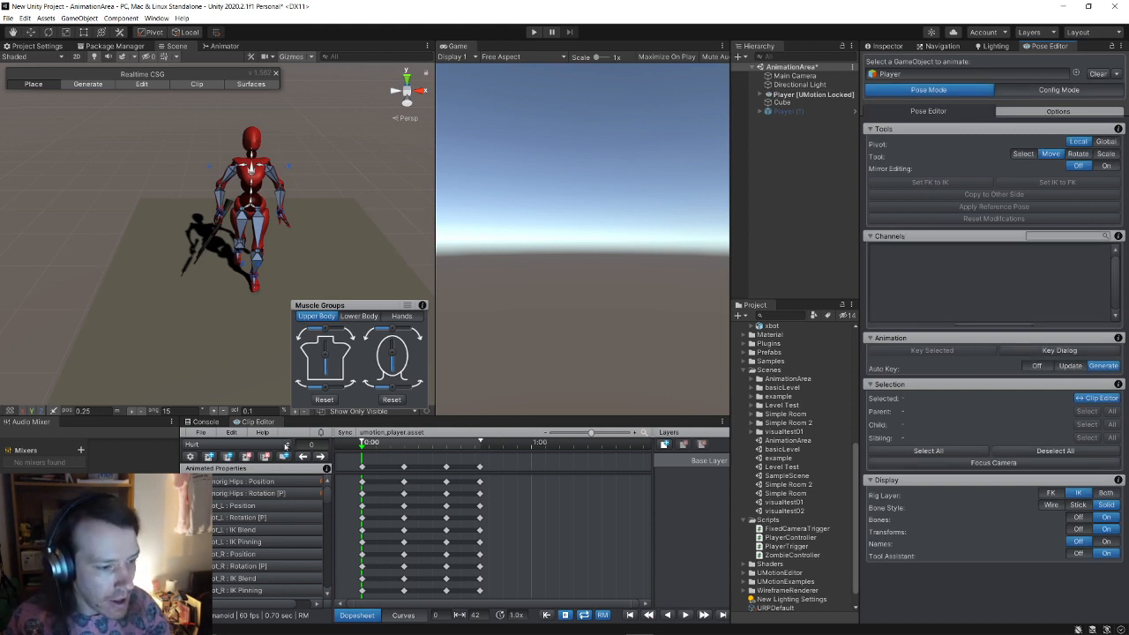
pyautogui.click(284, 445)
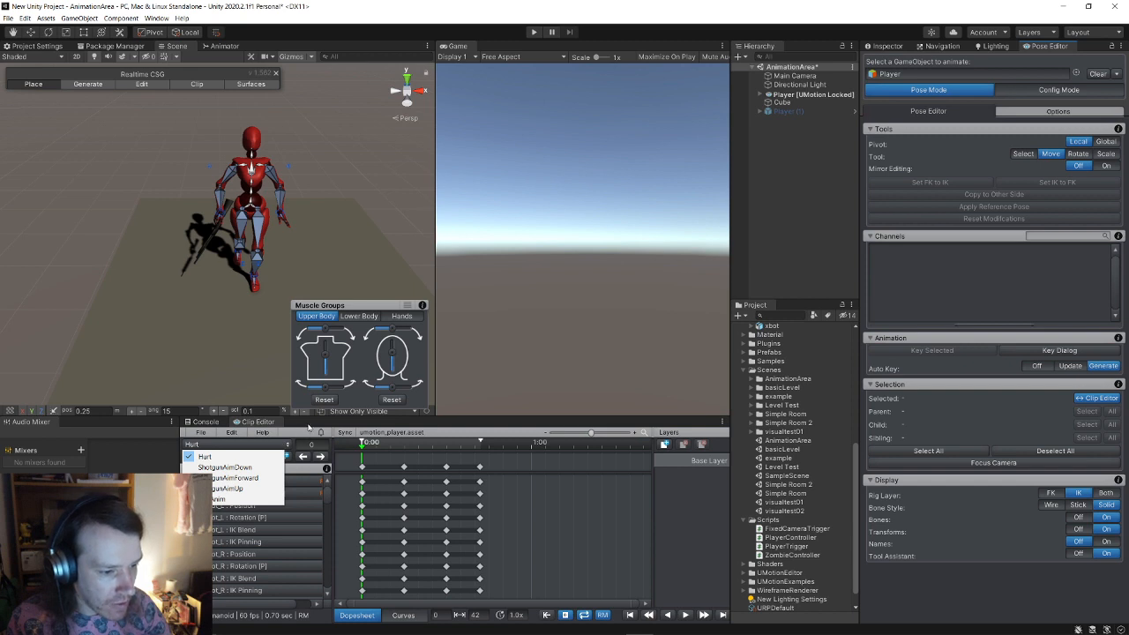
pyautogui.click(308, 426)
# Step: Create a new animation clip named Dead
pyautogui.click(210, 456)
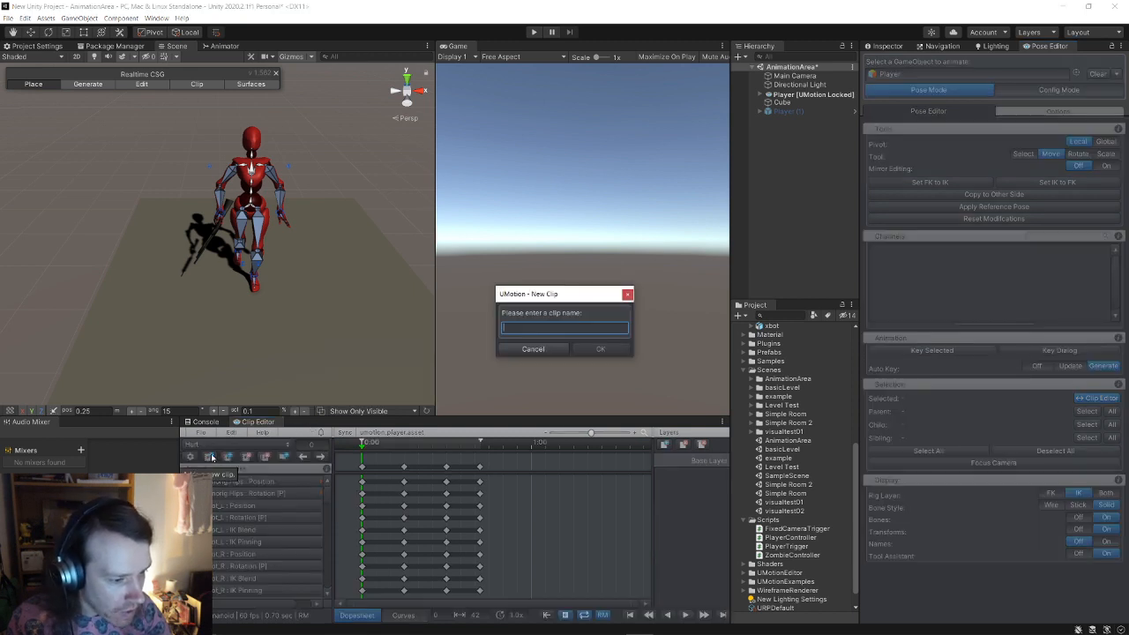
pyautogui.write('Dead')
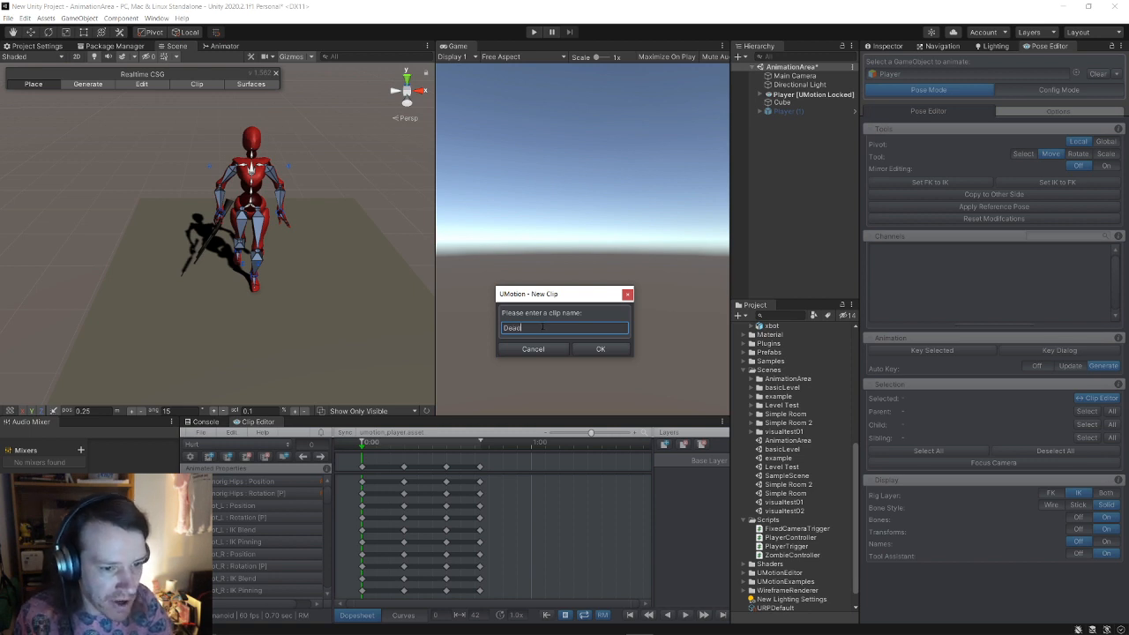
pyautogui.click(601, 349)
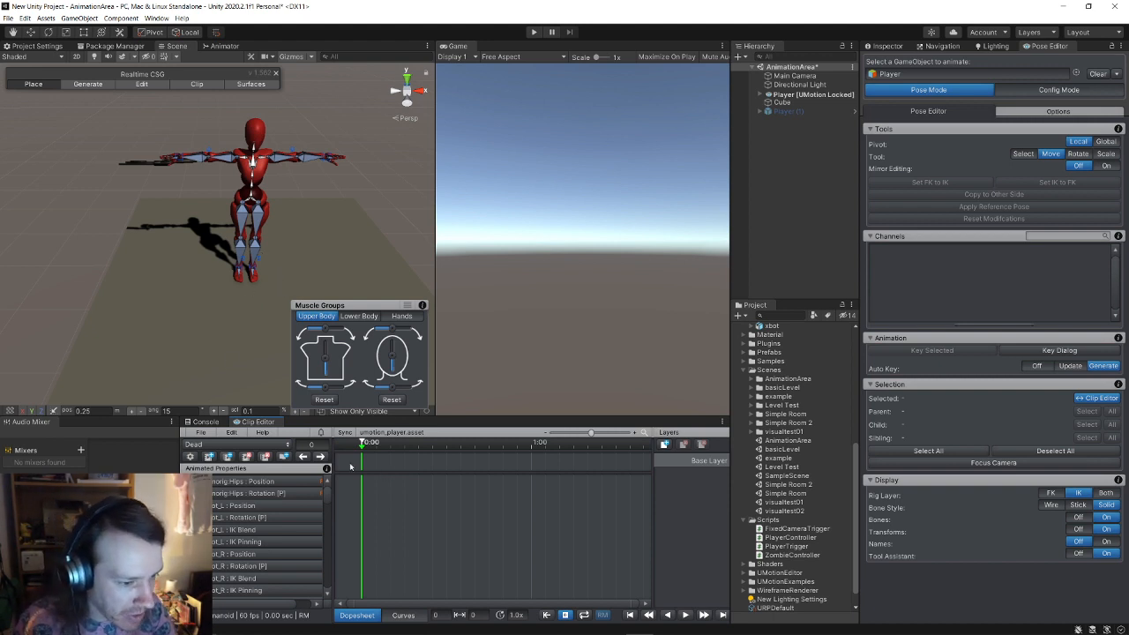
# Step: Orbit close to the character's upper body and select the arm, right hand IK bone and body mesh
pyautogui.keyDown('alt'); pyautogui.moveTo(151, 277); pyautogui.dragTo(330, 270); pyautogui.keyUp('alt')
pyautogui.keyDown('alt'); pyautogui.scroll(3, 330, 270); pyautogui.keyUp('alt')
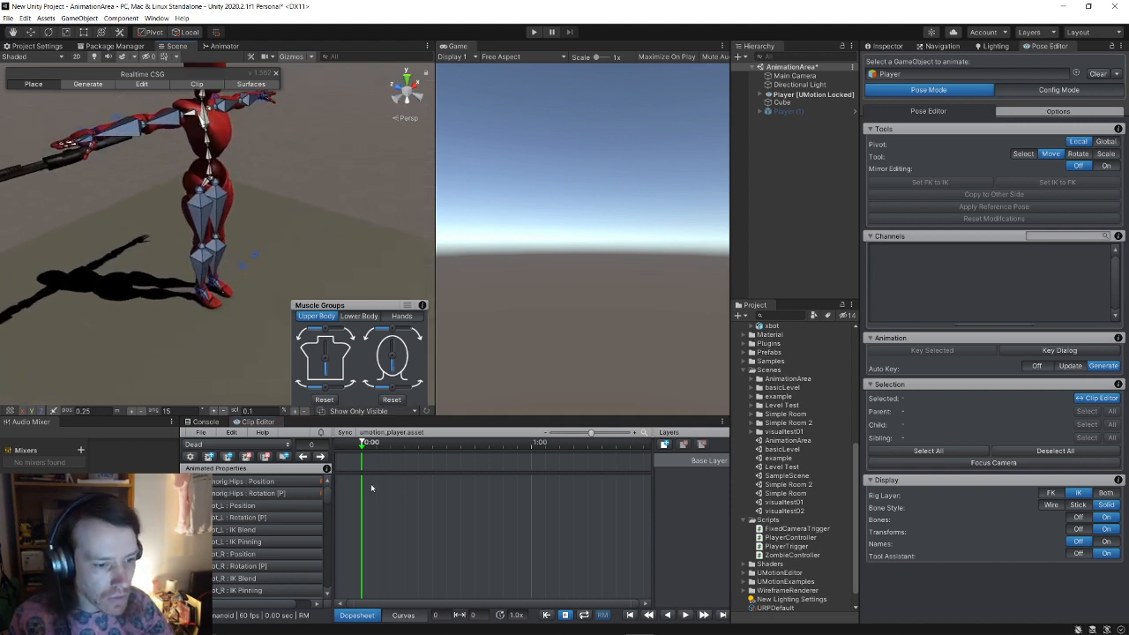
pyautogui.keyDown('alt'); pyautogui.moveTo(196, 236); pyautogui.dragTo(146, 187); pyautogui.keyUp('alt')
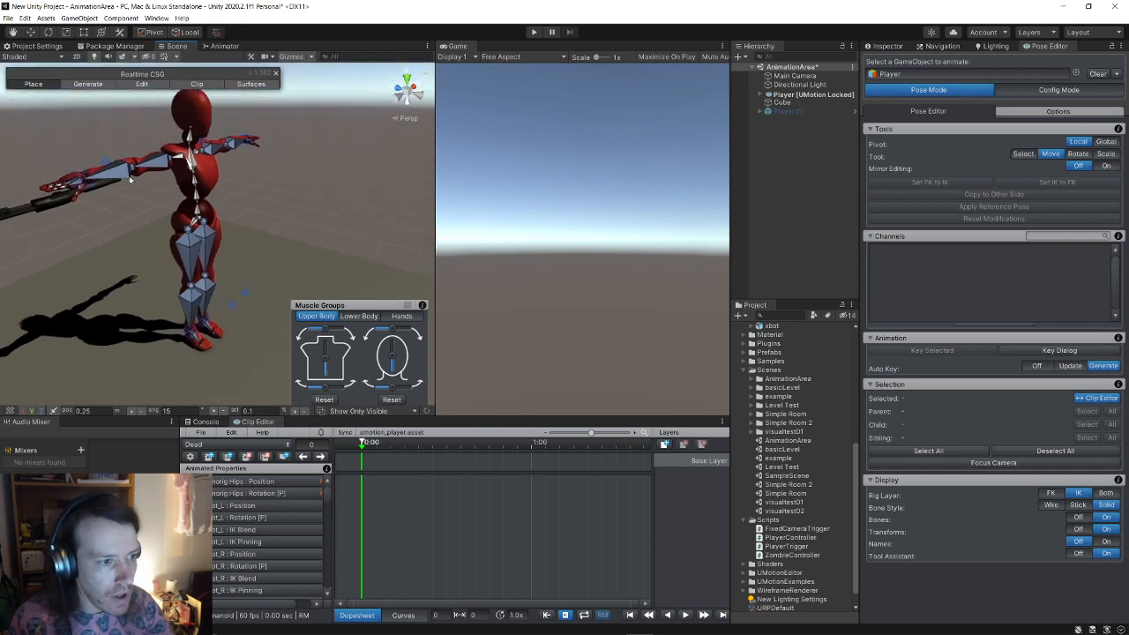
pyautogui.click(87, 180)
pyautogui.click(86, 177)
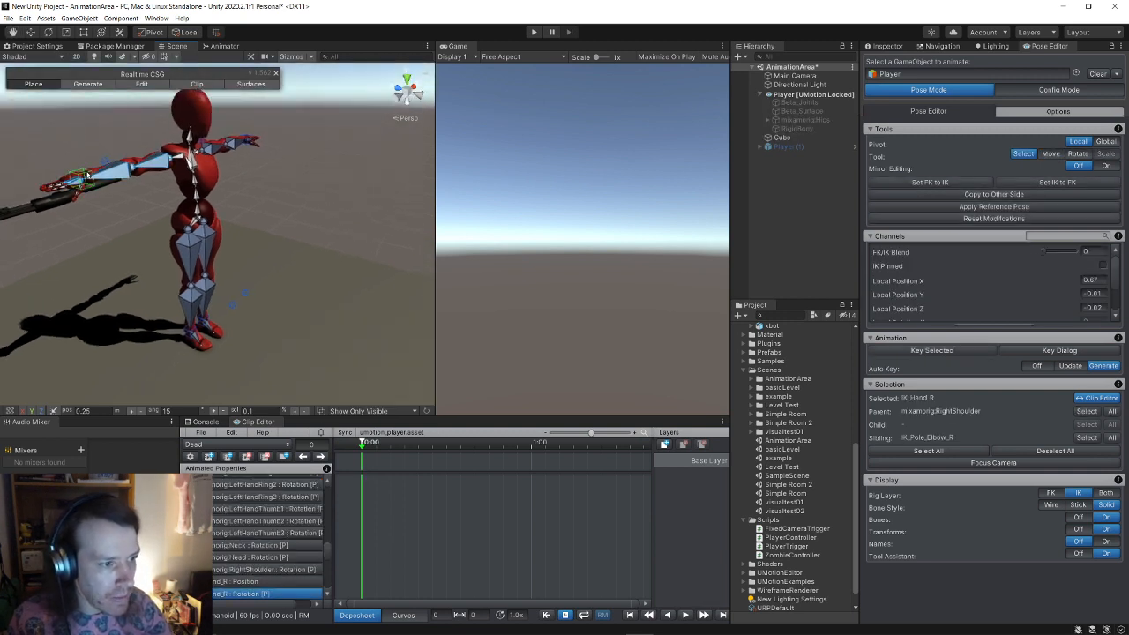
pyautogui.click(86, 174)
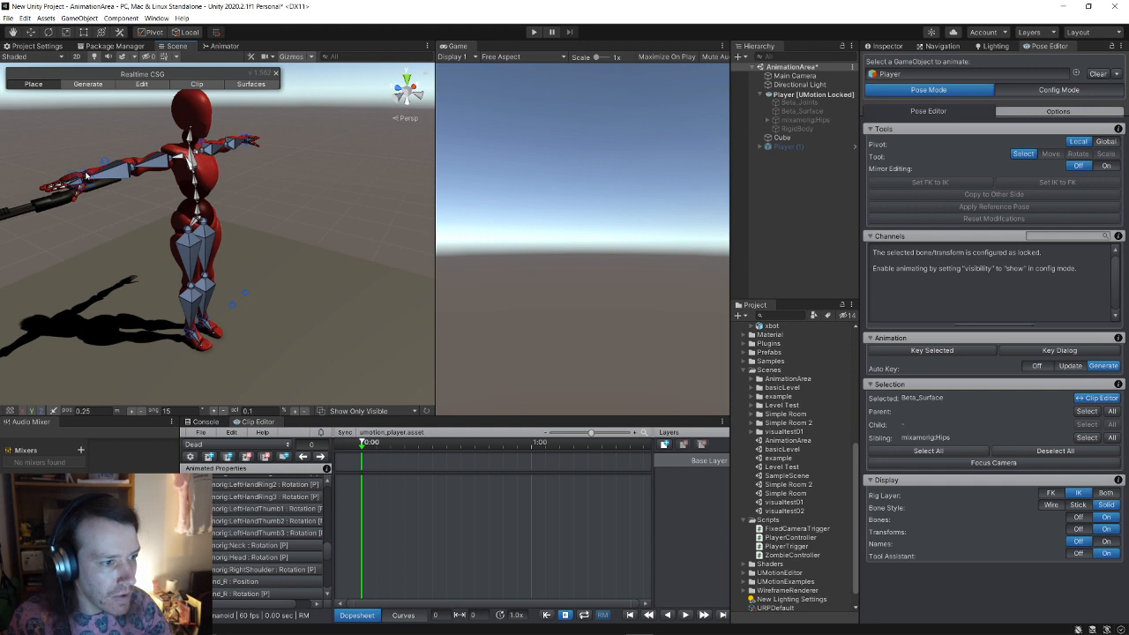
pyautogui.click(156, 18)
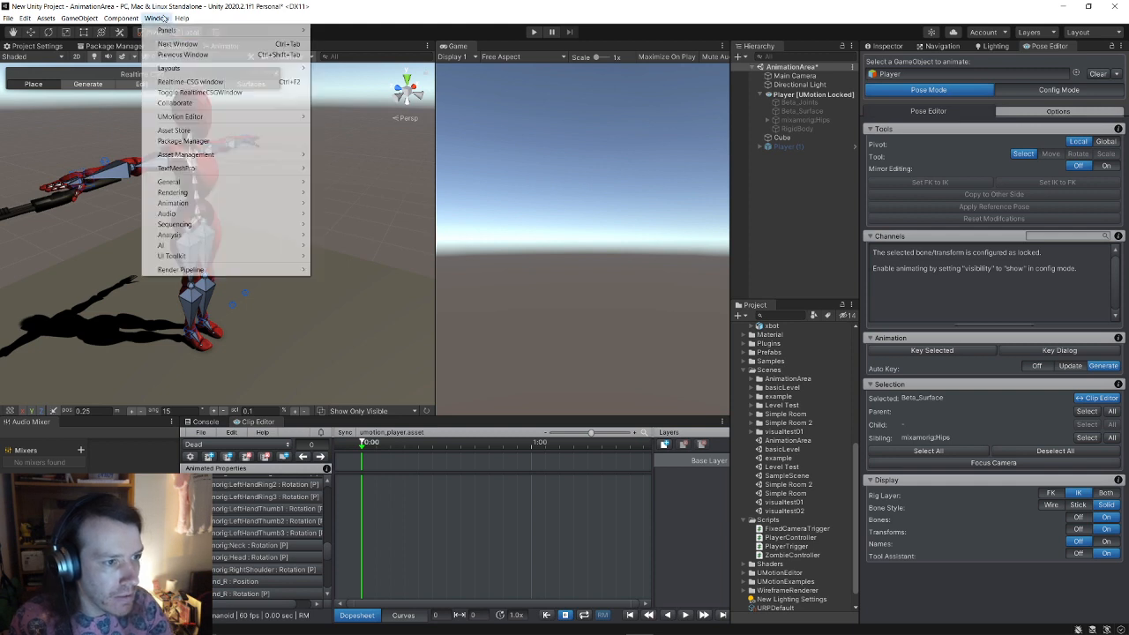
# Step: Hide the RealtimeCSG window and key every track of the Dead clip at 0:00
pyautogui.click(229, 91)
pyautogui.click(86, 181)
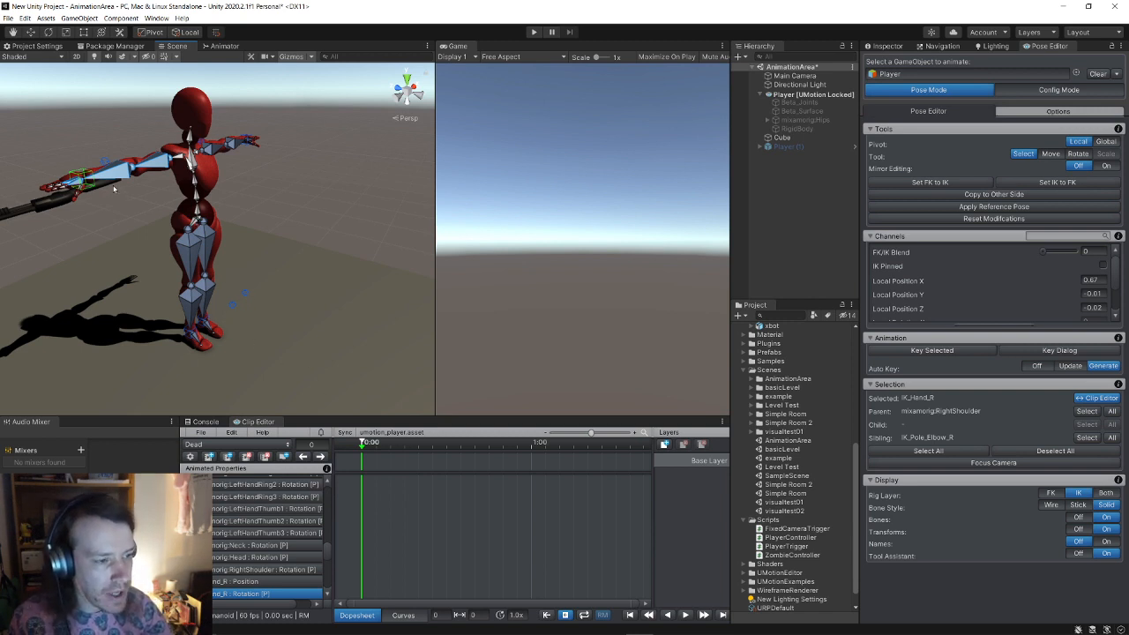
pyautogui.rightClick(361, 467)
pyautogui.click(380, 466)
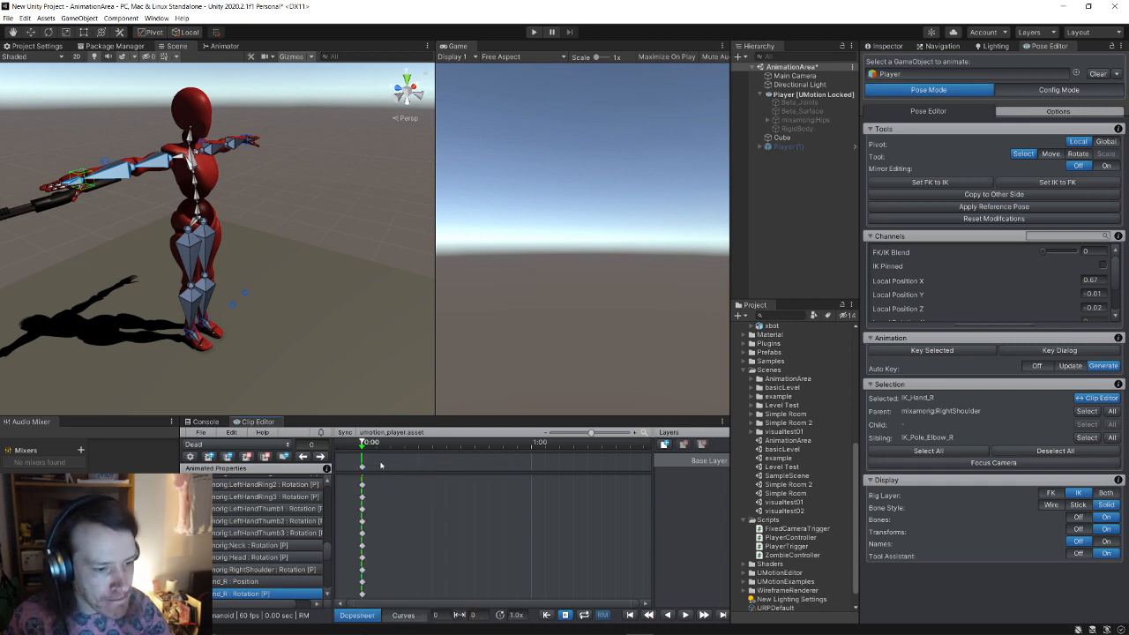
# Step: Shift the hips backward along Z to about −0.28 with the Move tool
pyautogui.click(200, 219)
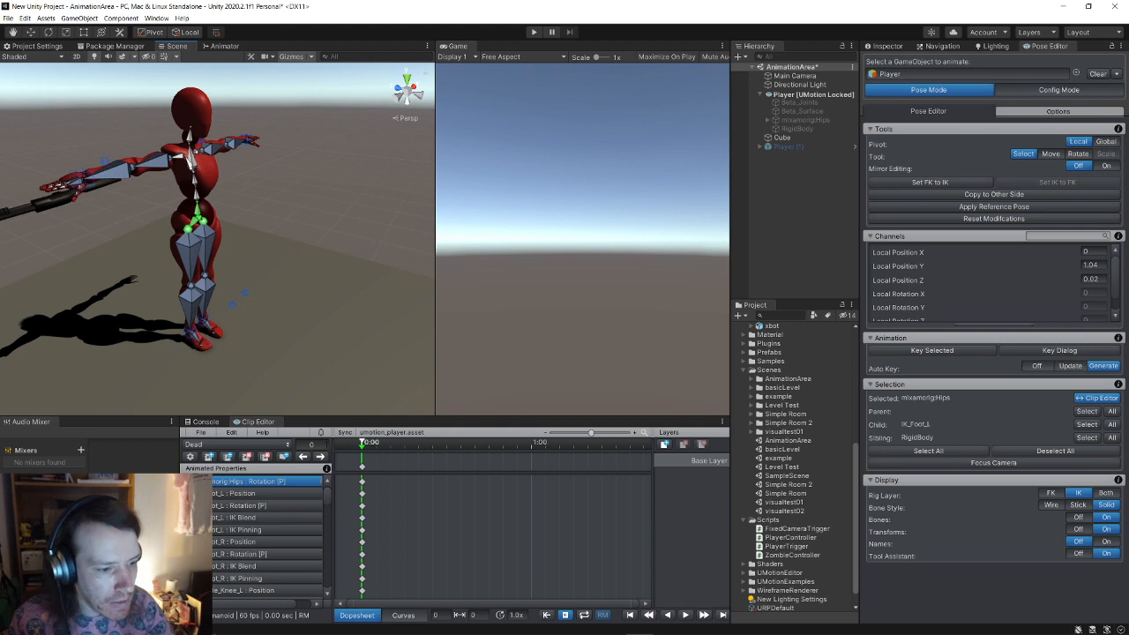
pyautogui.scroll(1, 361, 493)
pyautogui.press('w')
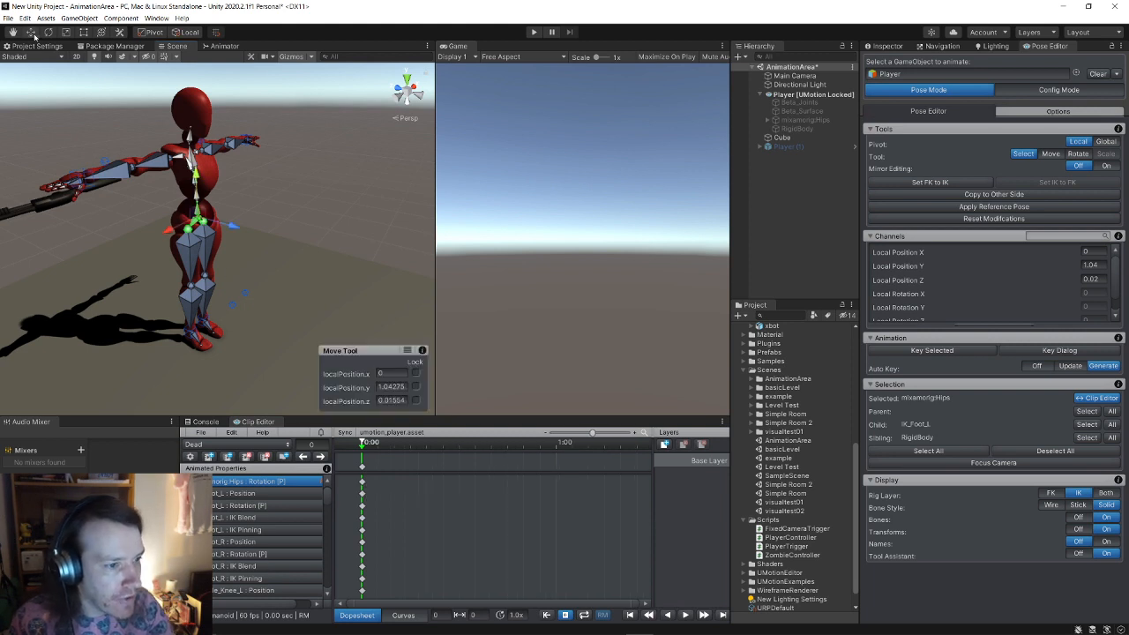
pyautogui.moveTo(229, 233); pyautogui.dragTo(193, 220)
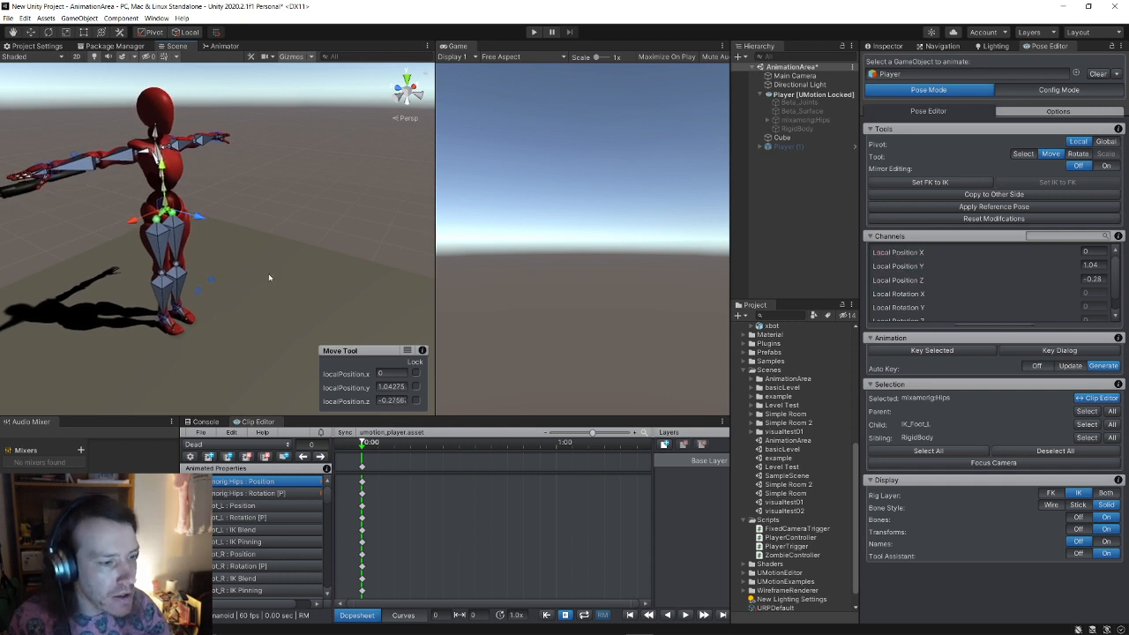
# Step: Try moving the right foot IK along Z, undo it, and select all animated properties
pyautogui.click(167, 323)
pyautogui.click(166, 319)
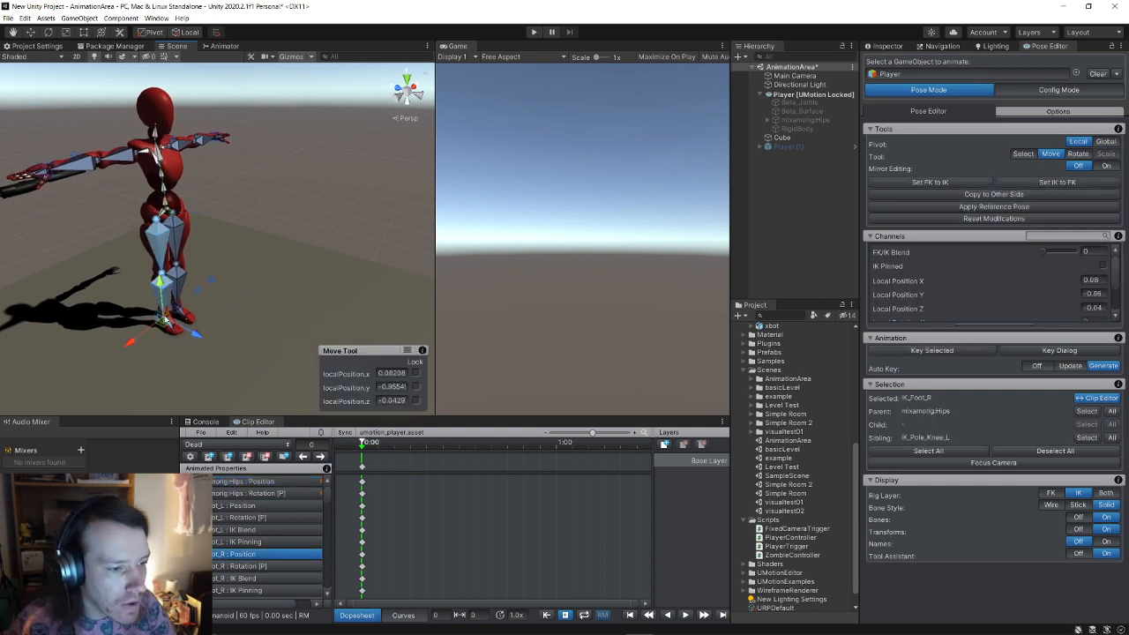
pyautogui.moveTo(231, 354); pyautogui.dragTo(231, 354)
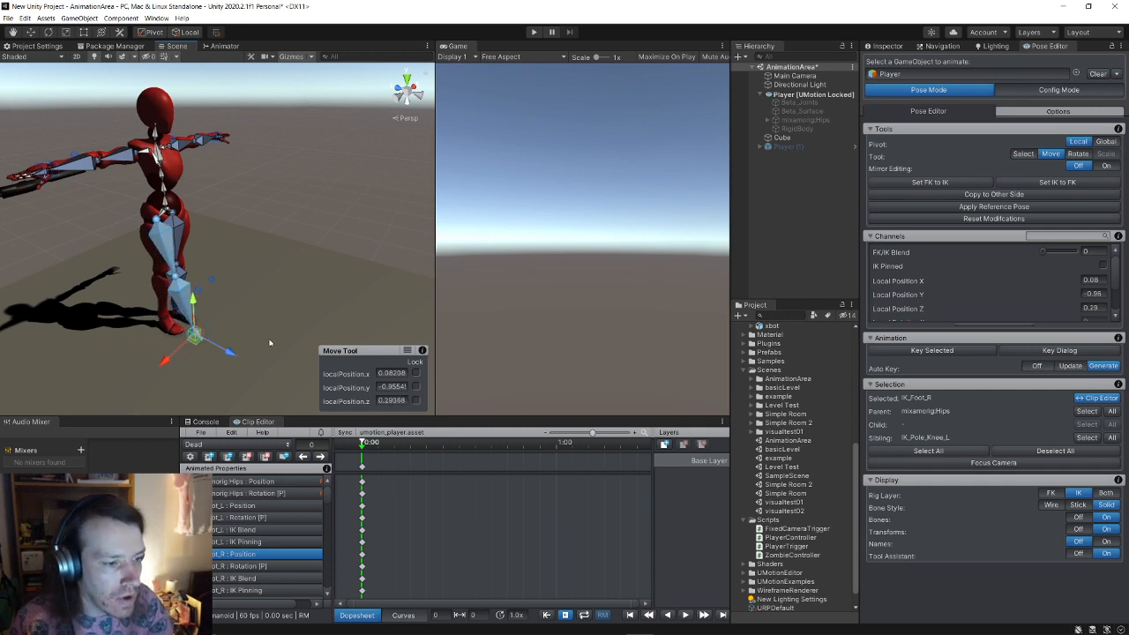
pyautogui.moveTo(259, 315); pyautogui.dragTo(268, 318, button='middle')
pyautogui.hotkey('ctrl', 'z')
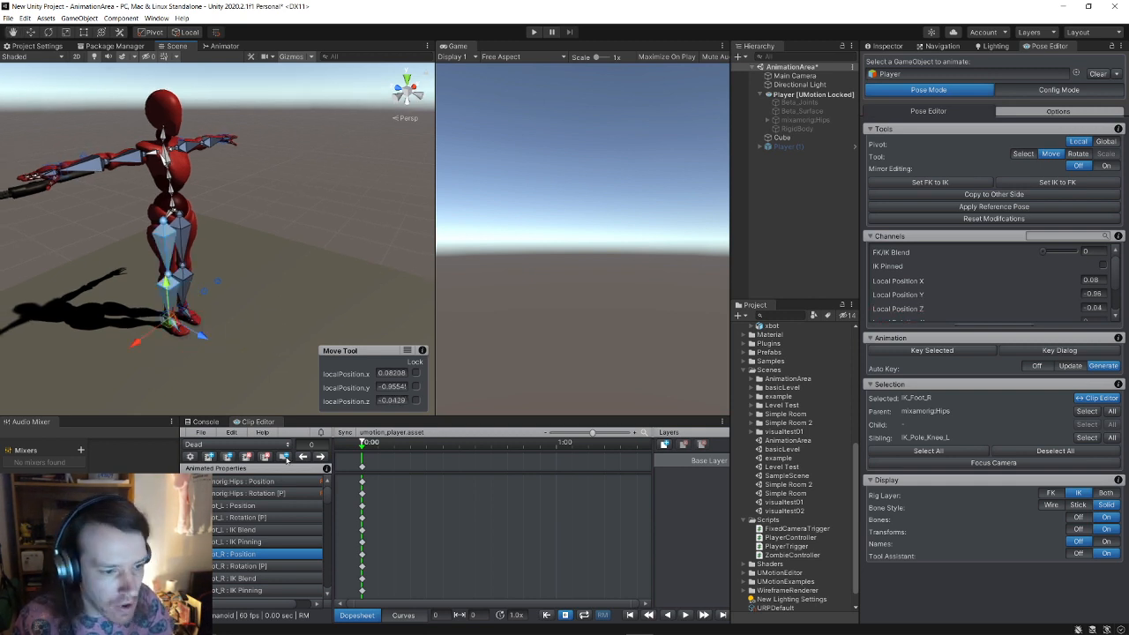
pyautogui.click(257, 504)
pyautogui.click(257, 483)
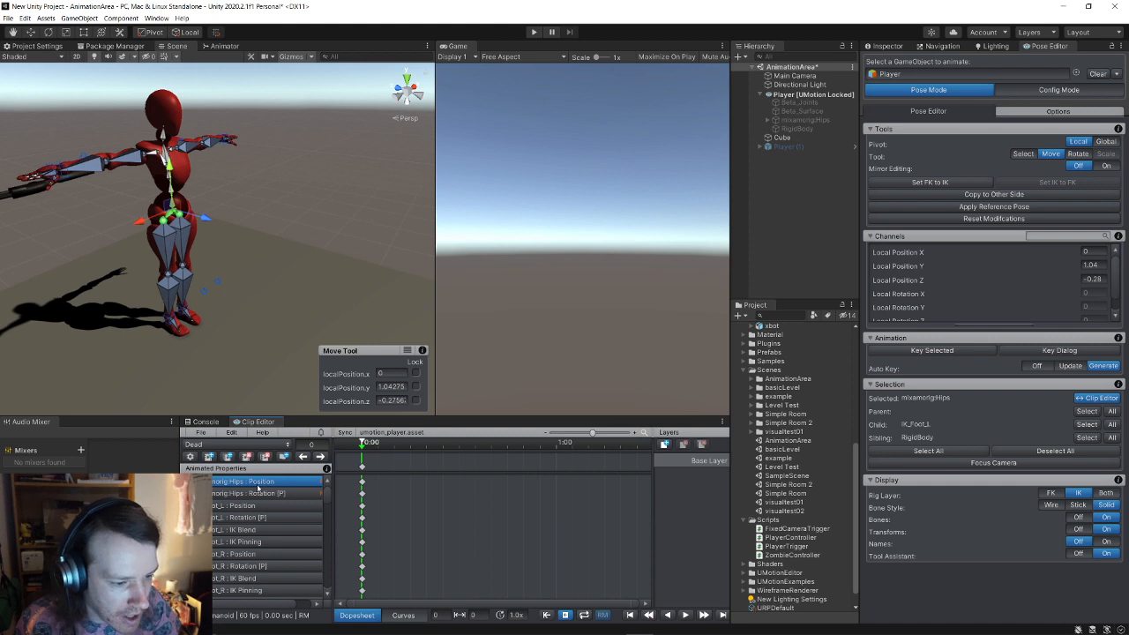
pyautogui.hotkey('ctrl', 'a')
# Step: Set the FK/IK blend fully to IK and lower the hips toward the ground
pyautogui.press('e')
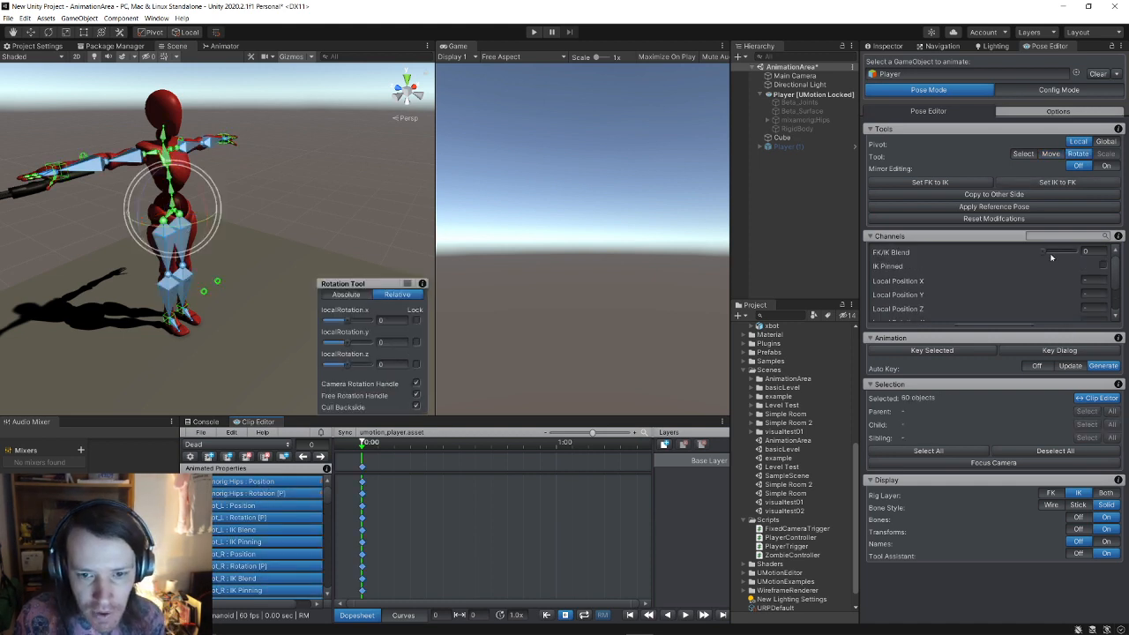
pyautogui.moveTo(1051, 257); pyautogui.dragTo(1077, 254)
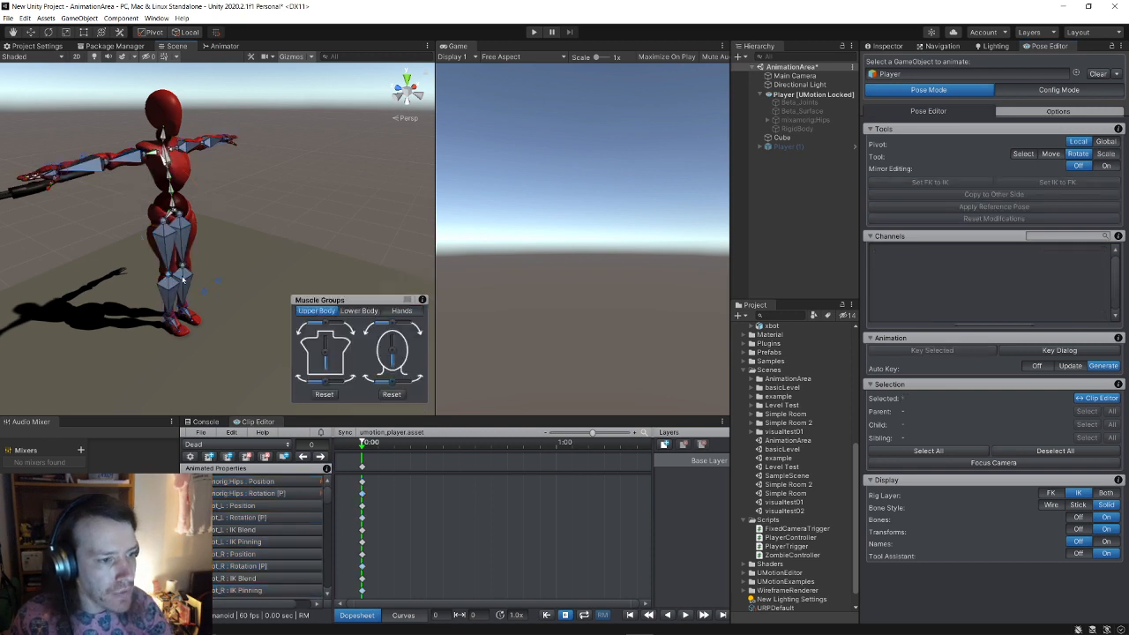
pyautogui.click(174, 320)
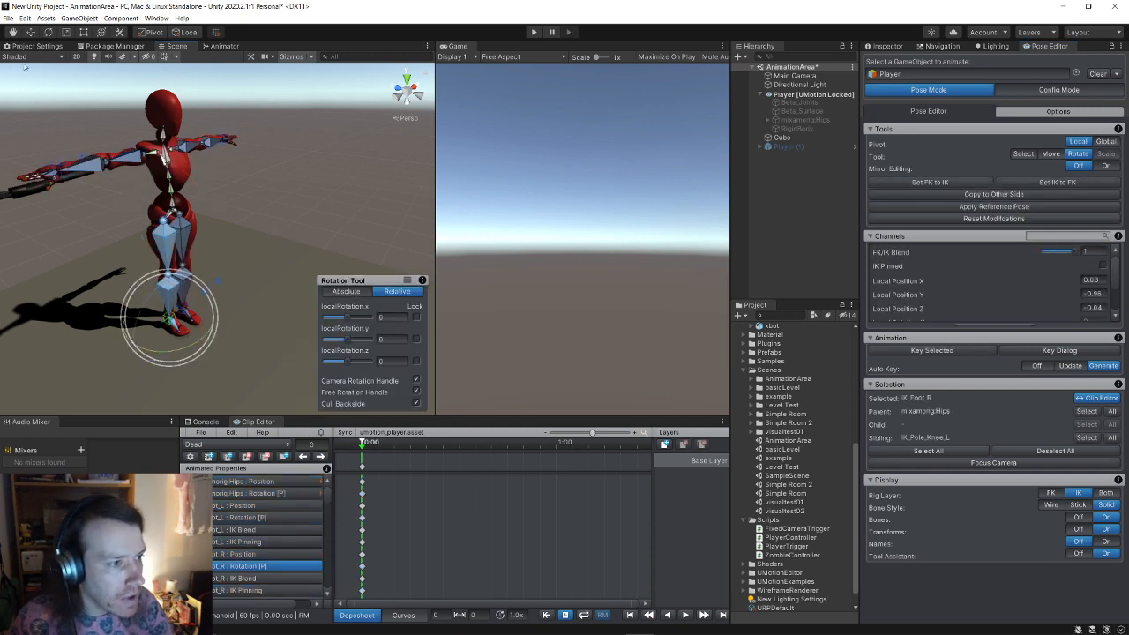
pyautogui.click(30, 33)
pyautogui.click(173, 212)
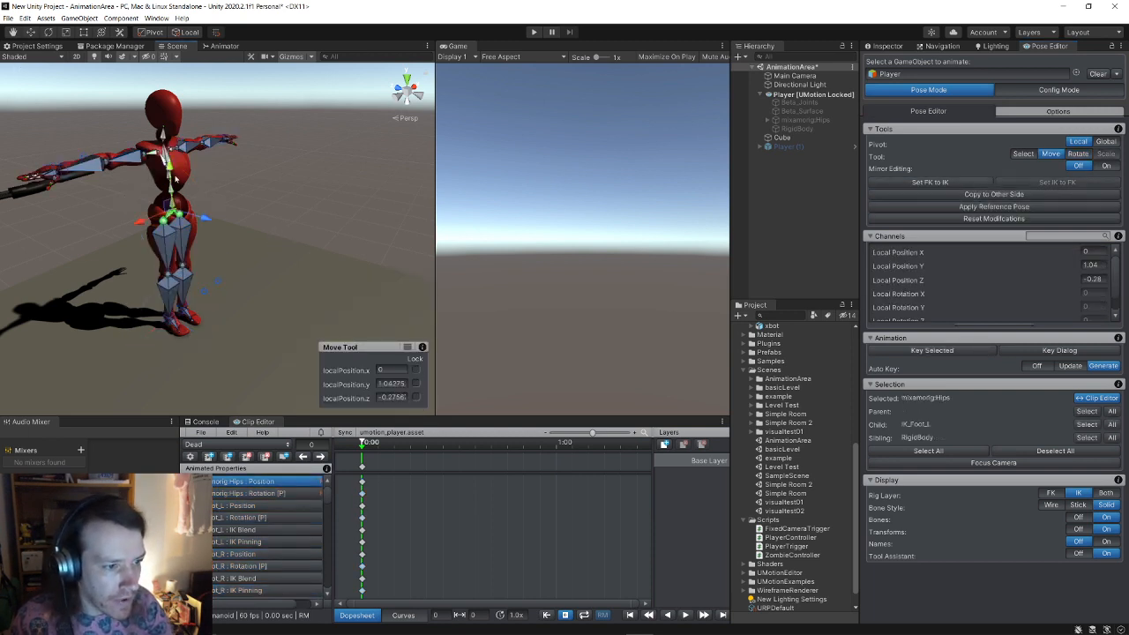
pyautogui.moveTo(170, 168); pyautogui.dragTo(172, 190)
# Step: Push the right foot IK forward, slightly up and outward to about X 0.21, Y −0.85
pyautogui.click(169, 331)
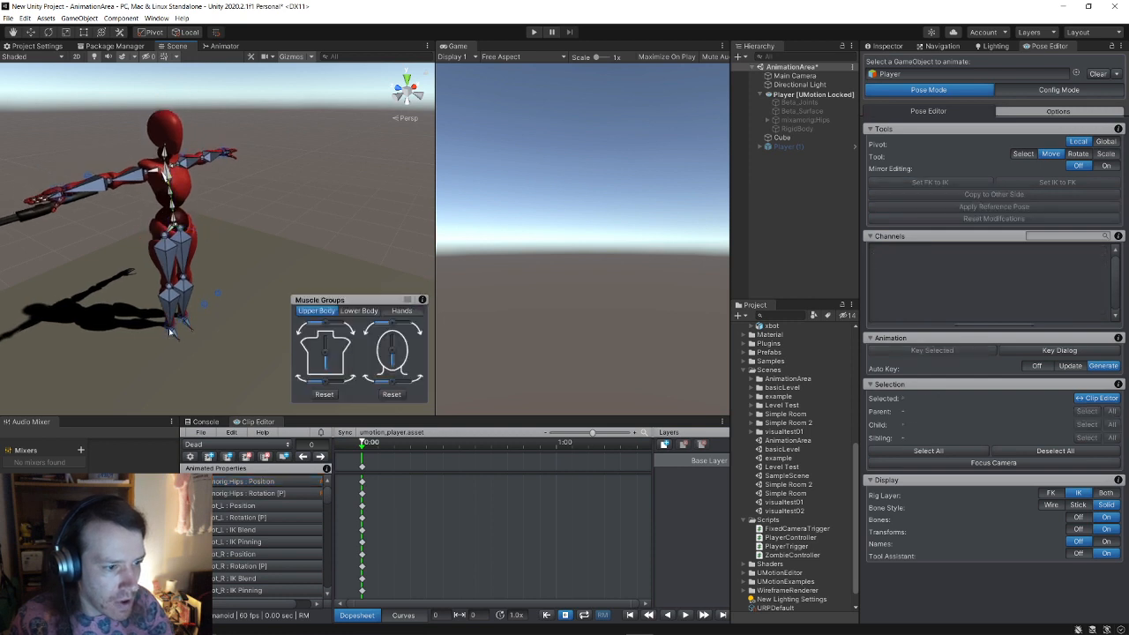
pyautogui.moveTo(203, 347); pyautogui.dragTo(231, 363)
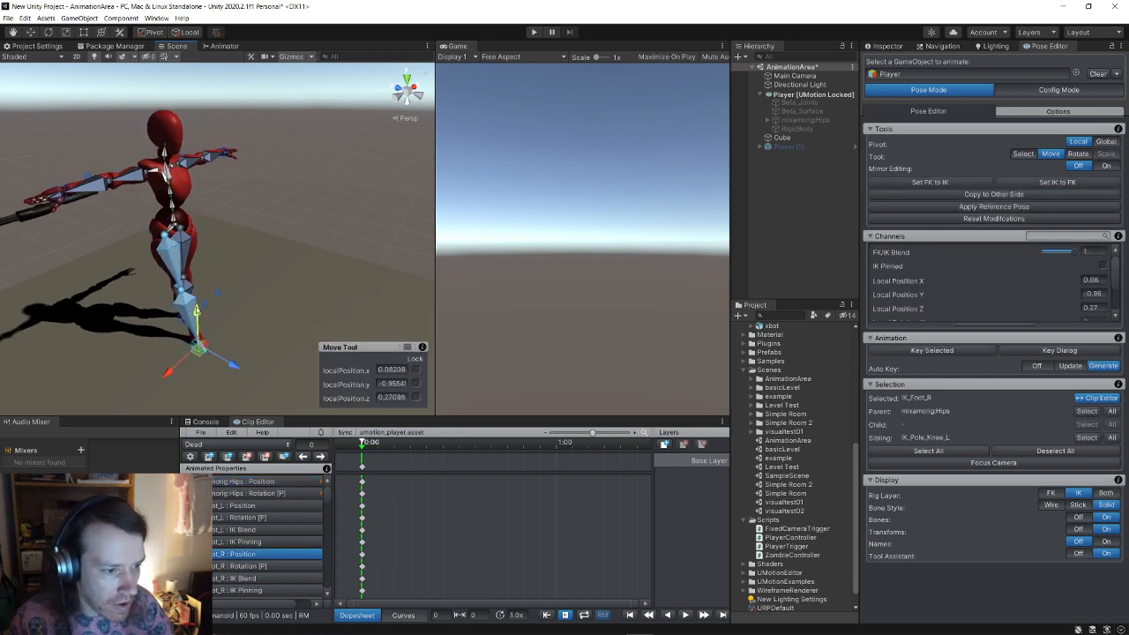
pyautogui.moveTo(196, 310); pyautogui.dragTo(197, 296)
pyautogui.moveTo(170, 357); pyautogui.dragTo(154, 368)
# Step: Copy the right leg's position and rotation to the left leg with Copy to Other Side
pyautogui.press('e')
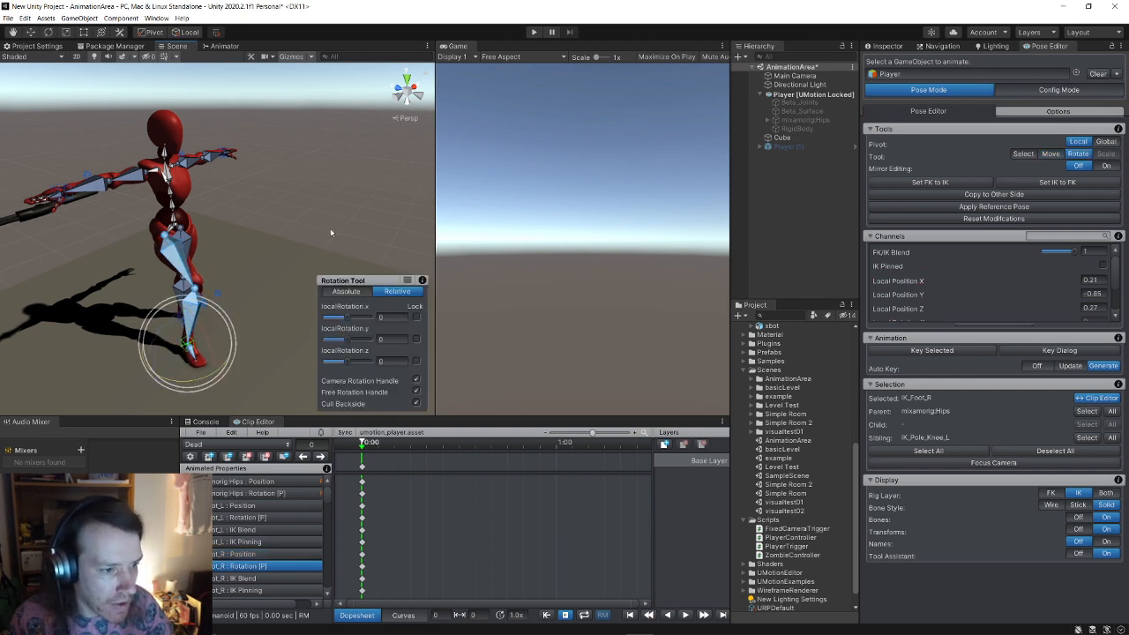
pyautogui.click(994, 195)
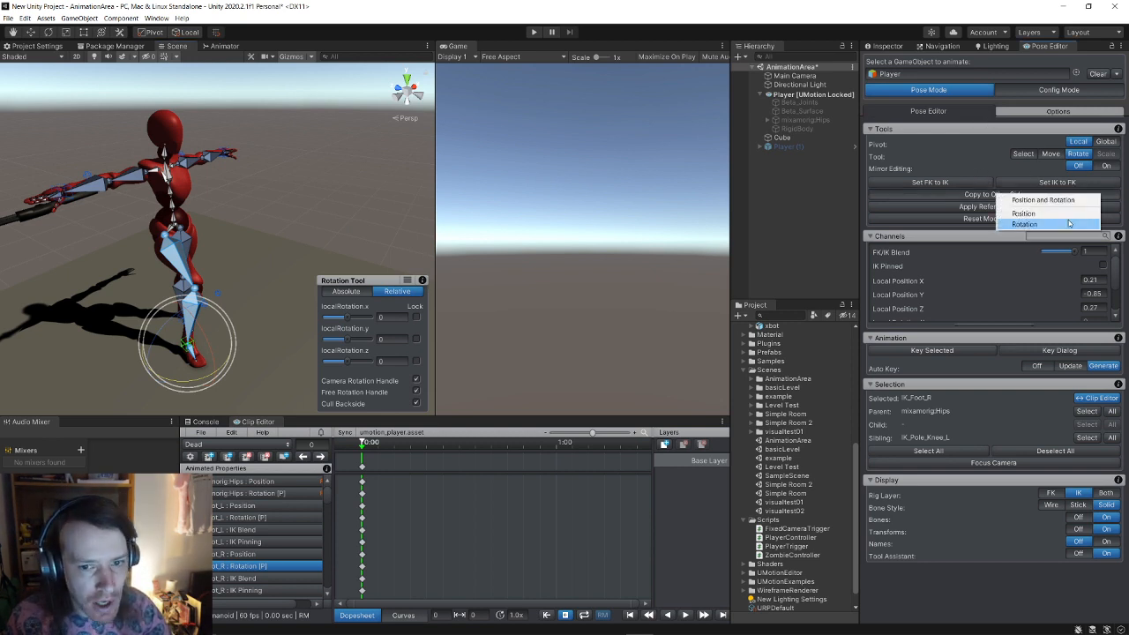
pyautogui.click(1032, 202)
pyautogui.keyDown('alt'); pyautogui.moveTo(272, 168); pyautogui.dragTo(82, 205); pyautogui.keyUp('alt')
pyautogui.click(85, 225)
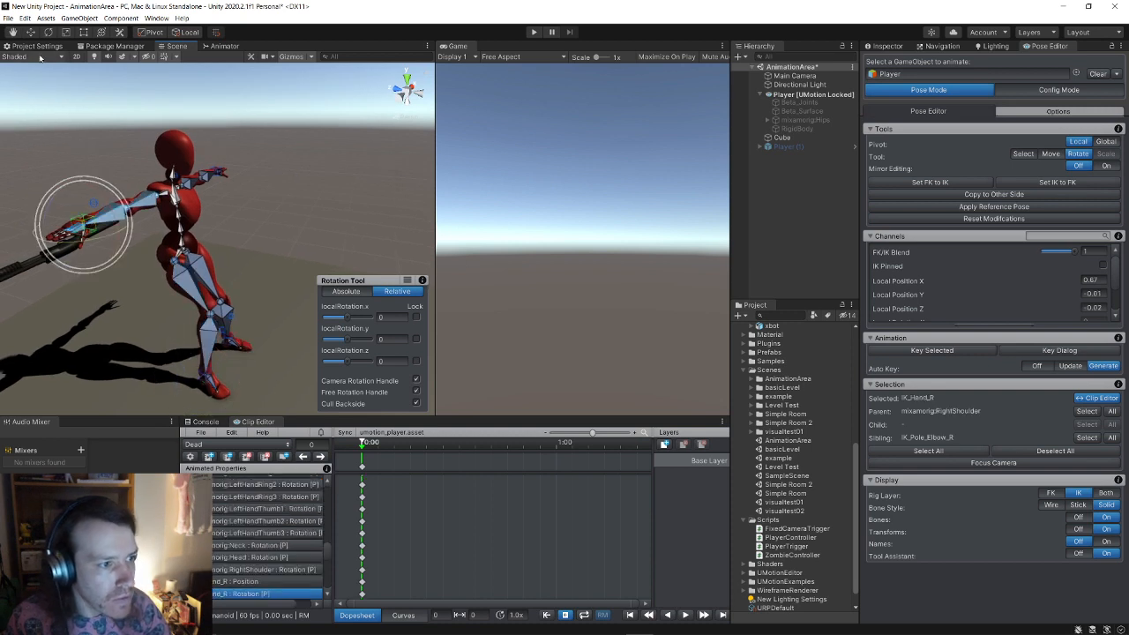
# Step: Pull the right hand IK toward the body and swing the hand and rifle outward
pyautogui.press('w')
pyautogui.moveTo(110, 229); pyautogui.dragTo(300, 225)
pyautogui.click(50, 35)
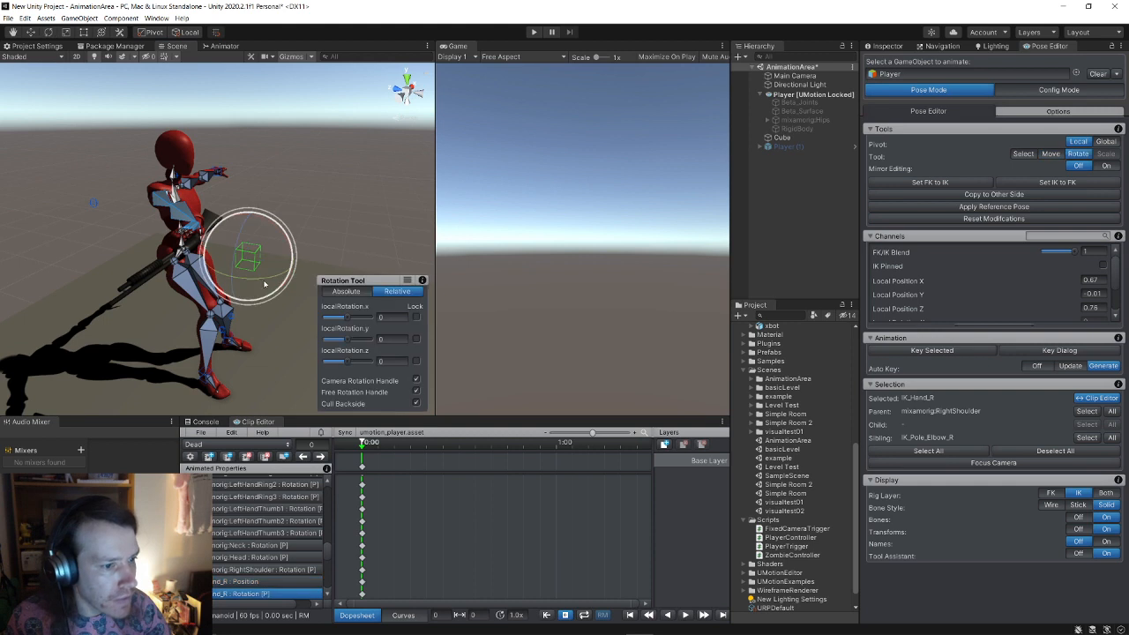
pyautogui.moveTo(264, 280); pyautogui.dragTo(369, 266)
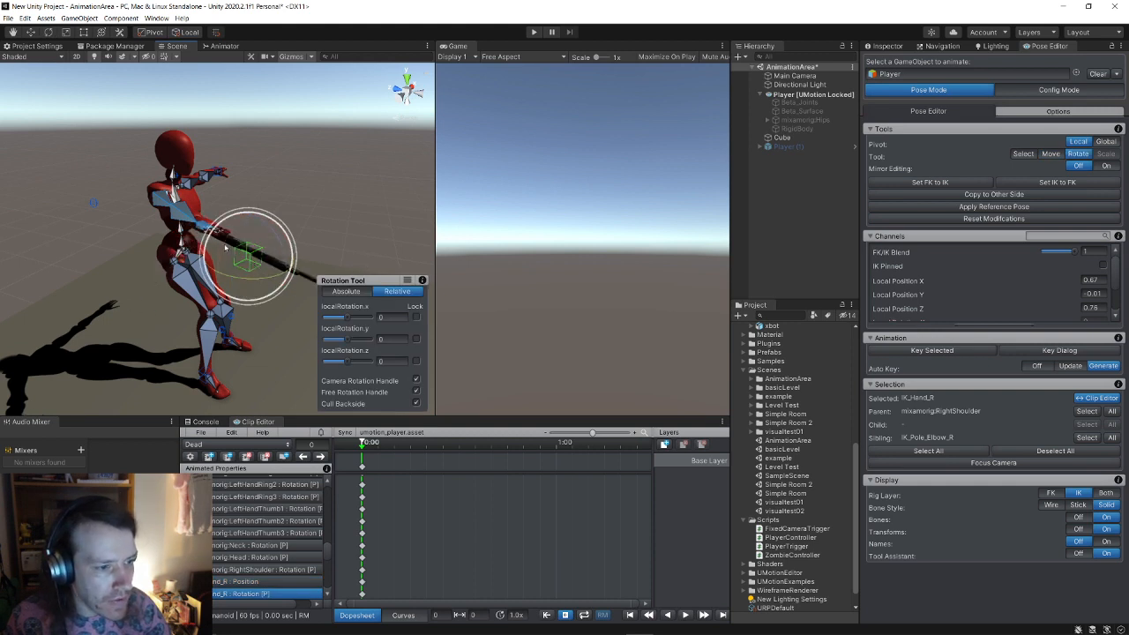
pyautogui.moveTo(225, 248); pyautogui.dragTo(233, 255)
pyautogui.keyDown('alt'); pyautogui.moveTo(265, 231); pyautogui.dragTo(175, 194); pyautogui.keyUp('alt')
pyautogui.moveTo(176, 194); pyautogui.dragTo(239, 195, button='middle')
# Step: Move the right hand vertically, then undo that adjustment
pyautogui.click(31, 33)
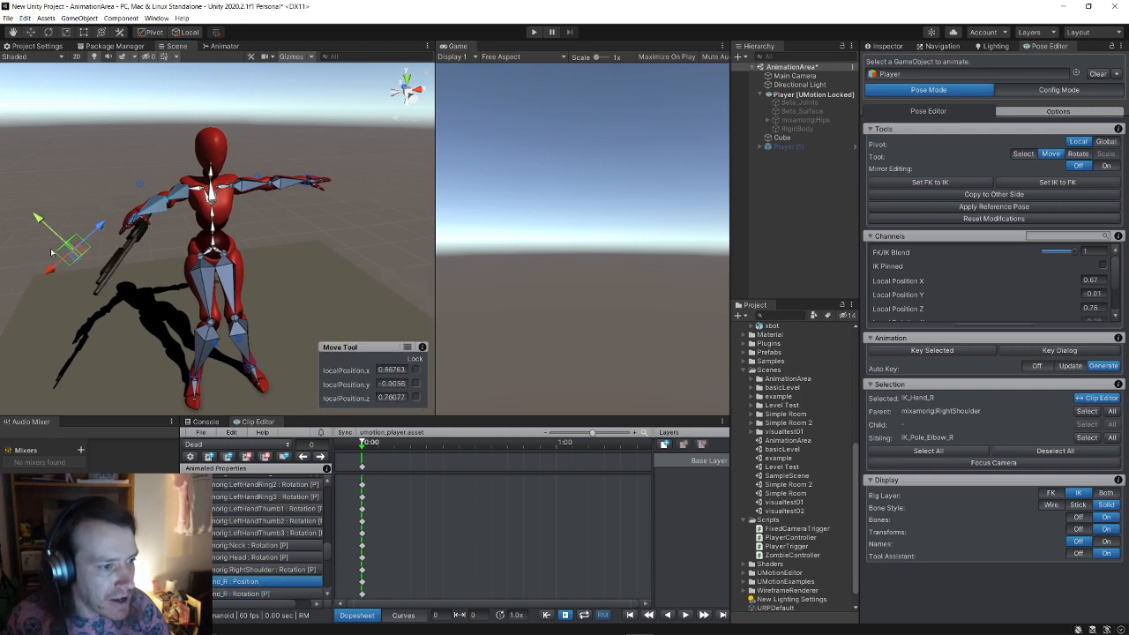
pyautogui.keyDown('alt'); pyautogui.moveTo(69, 265); pyautogui.dragTo(144, 265); pyautogui.keyUp('alt')
pyautogui.click(243, 246)
pyautogui.hotkey('ctrl', 'z')
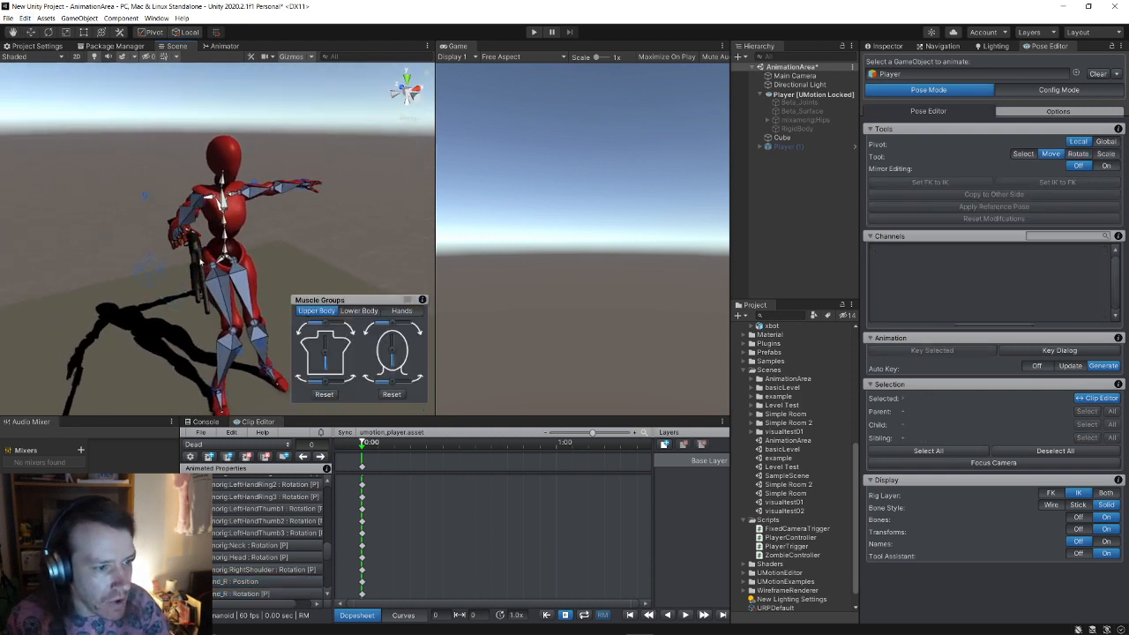
# Step: Switch handles to Global and move the right hand up and to the right
pyautogui.click(151, 272)
pyautogui.keyDown('alt'); pyautogui.moveTo(152, 272); pyautogui.dragTo(128, 265); pyautogui.keyUp('alt')
pyautogui.scroll(3, 213, 281)
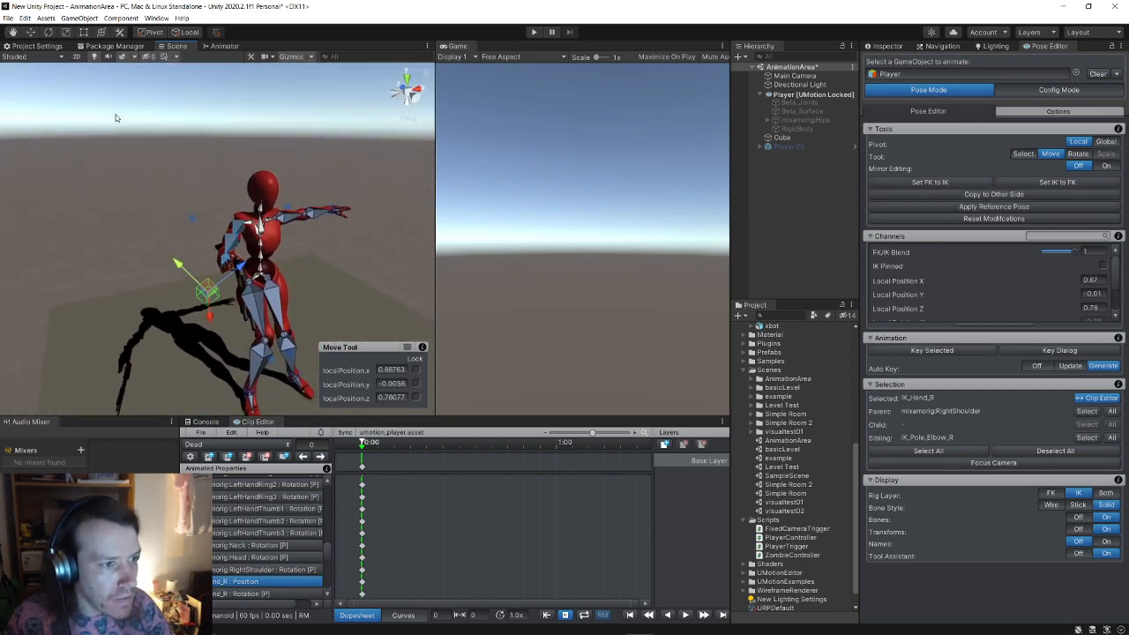
pyautogui.click(186, 33)
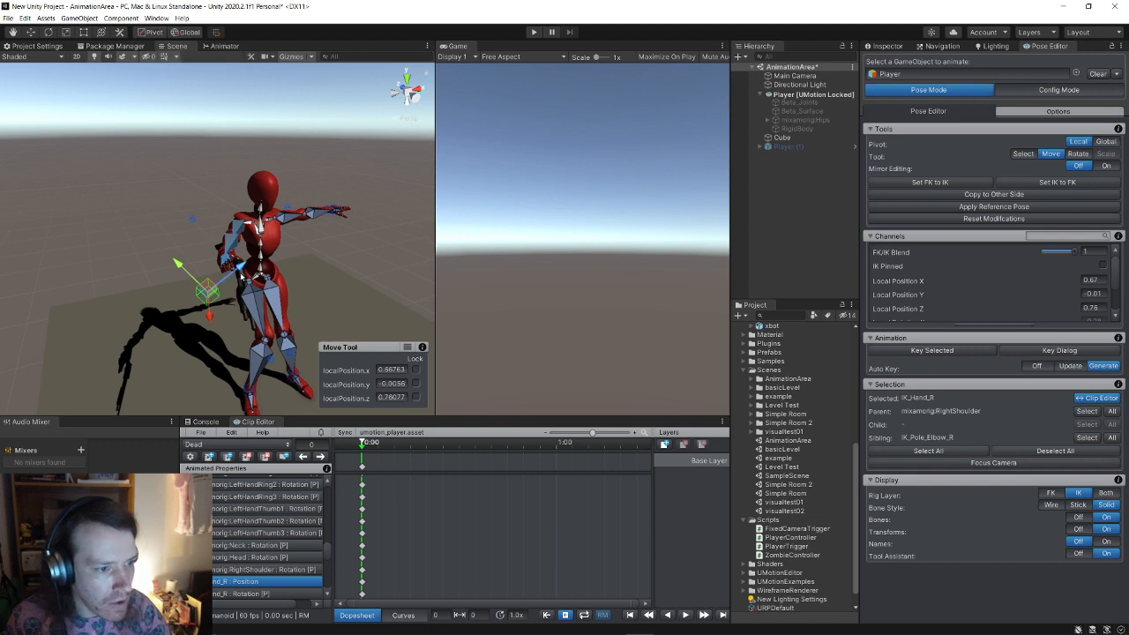
pyautogui.moveTo(241, 273); pyautogui.dragTo(258, 258)
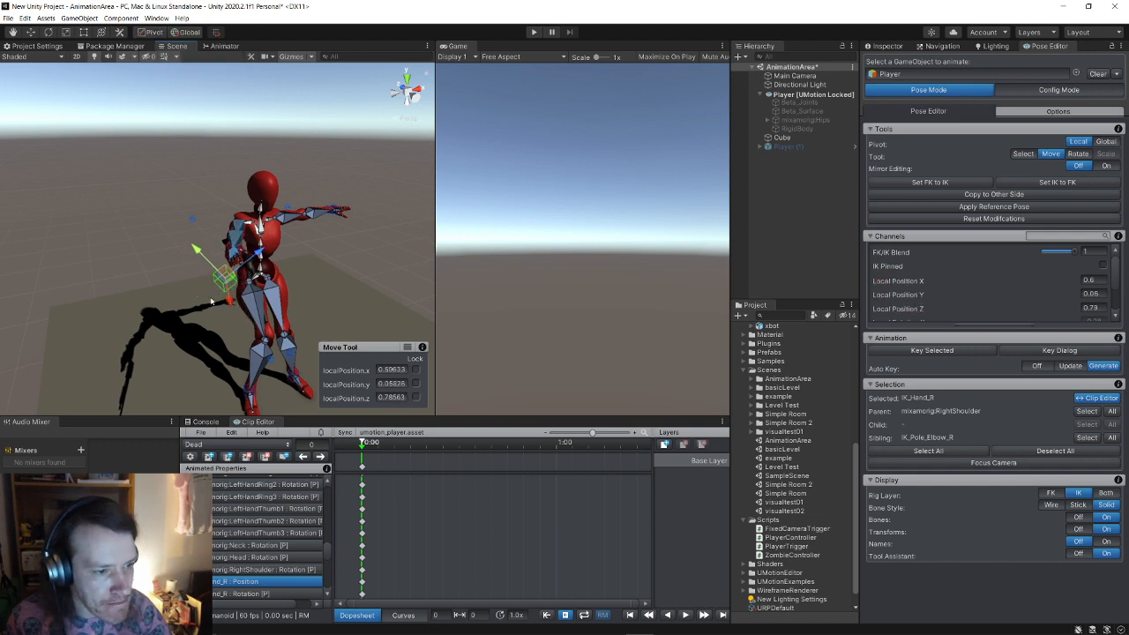
pyautogui.moveTo(211, 300); pyautogui.dragTo(425, 274, button='right')
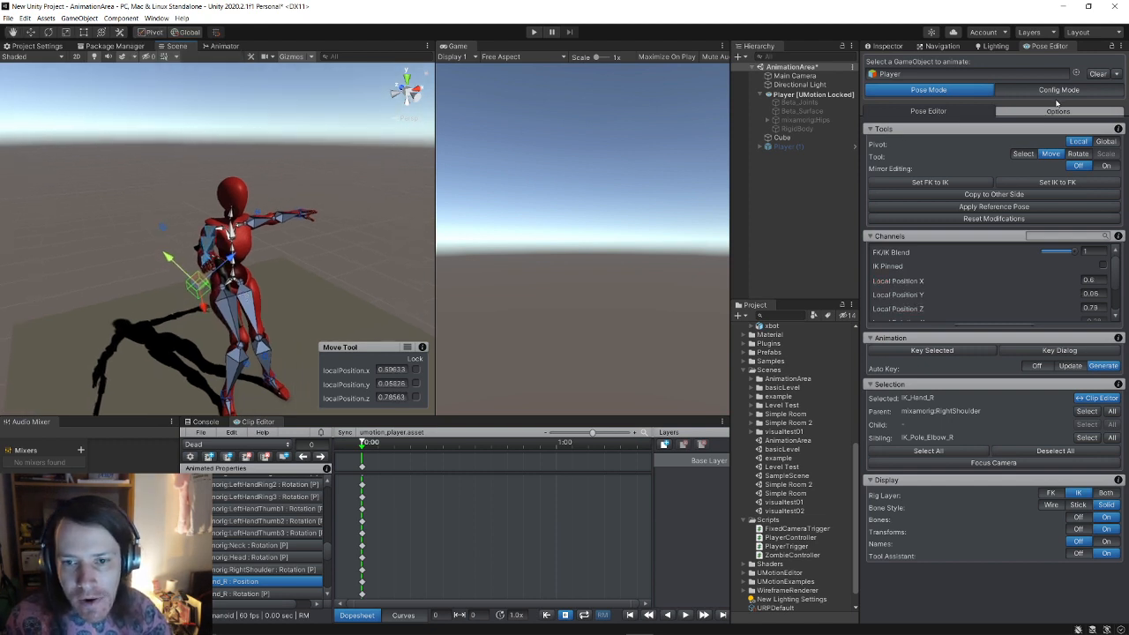
# Step: Mirror the right arm pose onto the left arm and nudge the right hand further up and right
pyautogui.click(1012, 198)
pyautogui.click(1030, 203)
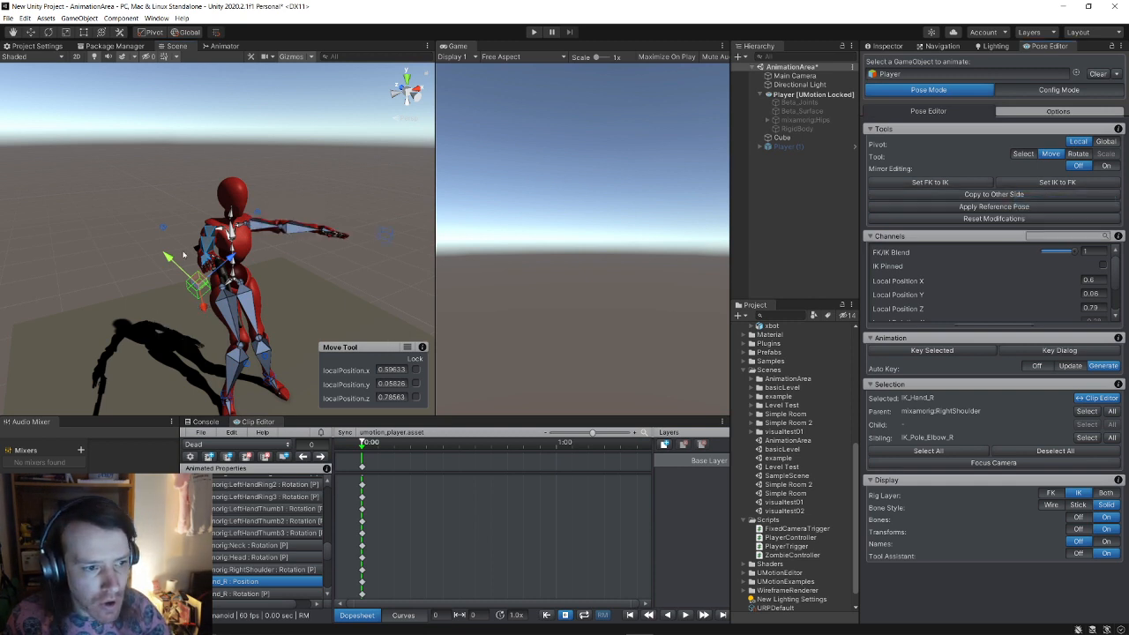
pyautogui.moveTo(183, 255)
pyautogui.keyDown('alt'); pyautogui.mouseDown()
pyautogui.moveTo(214, 270)
pyautogui.moveTo(191, 272)
pyautogui.mouseUp(); pyautogui.keyUp('alt')
pyautogui.moveTo(243, 216)
pyautogui.mouseDown()
pyautogui.moveTo(281, 194)
pyautogui.moveTo(229, 200)
pyautogui.moveTo(234, 207)
pyautogui.mouseUp()
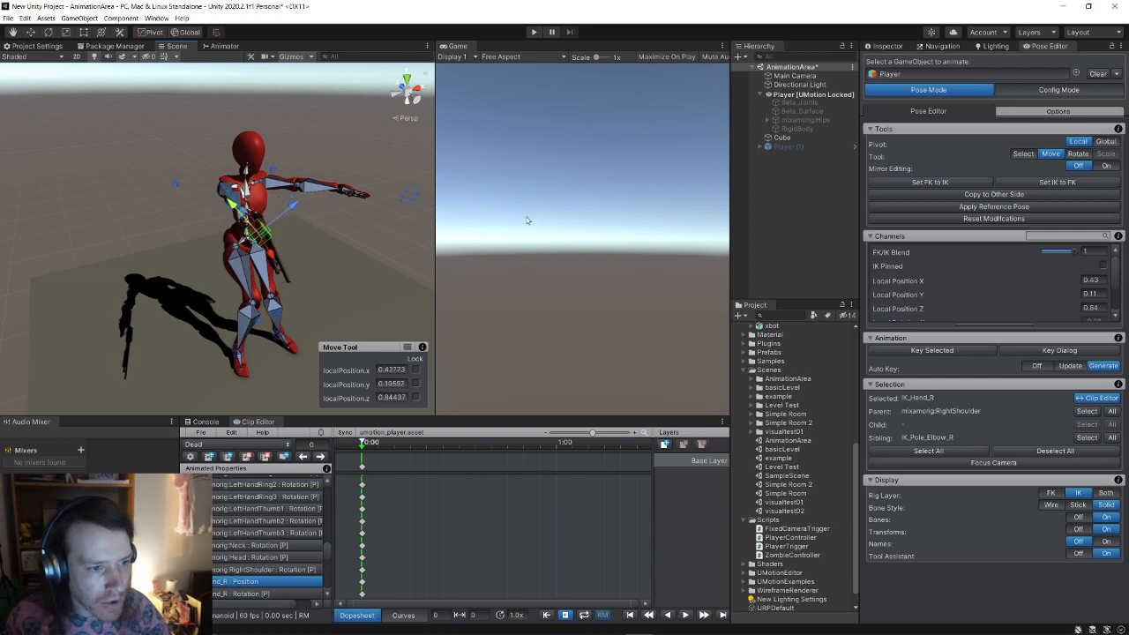
# Step: Mirror the updated arm pose to the left arm and bow the head forward via Muscle Groups
pyautogui.click(1023, 195)
pyautogui.click(1031, 203)
pyautogui.keyDown('alt'); pyautogui.moveTo(344, 208); pyautogui.dragTo(176, 179); pyautogui.keyUp('alt')
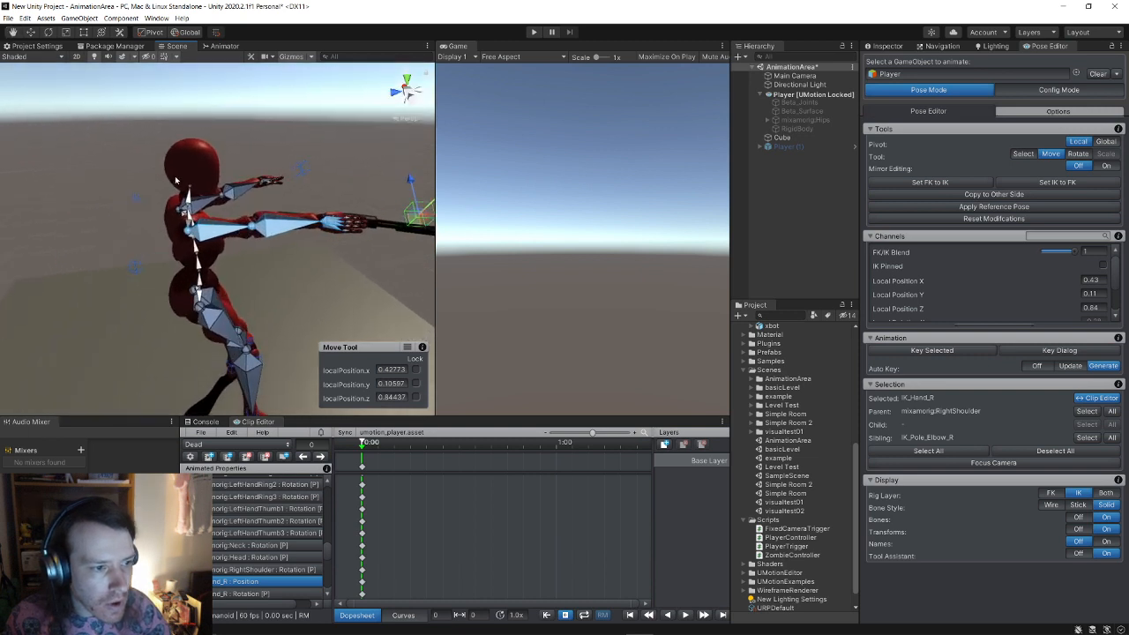
pyautogui.click(196, 173)
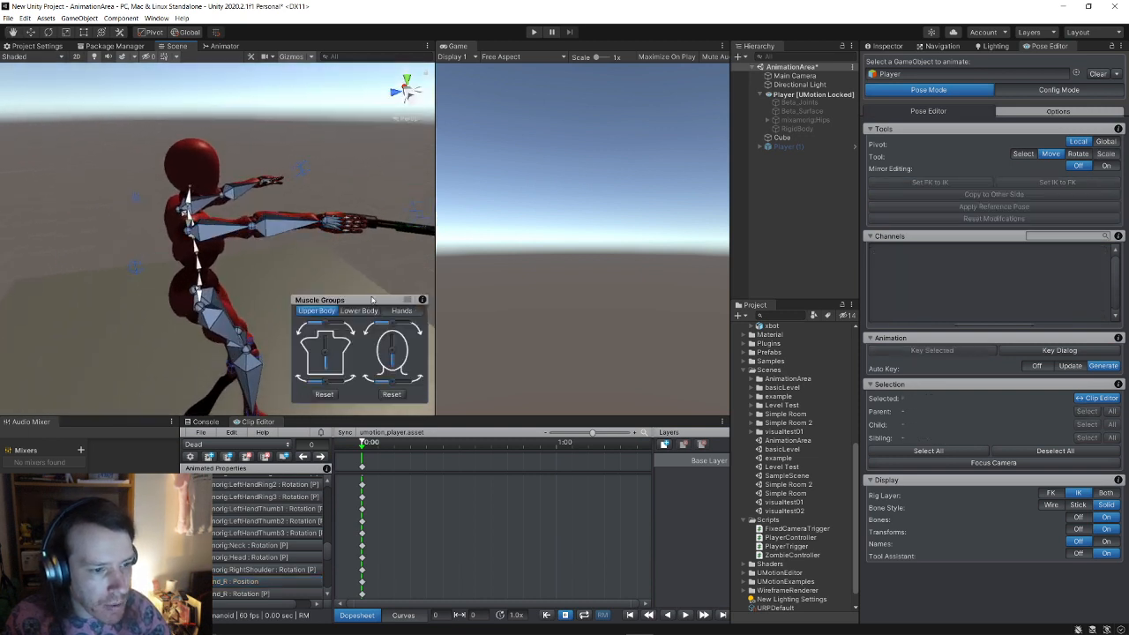
pyautogui.moveTo(393, 352); pyautogui.dragTo(318, 348)
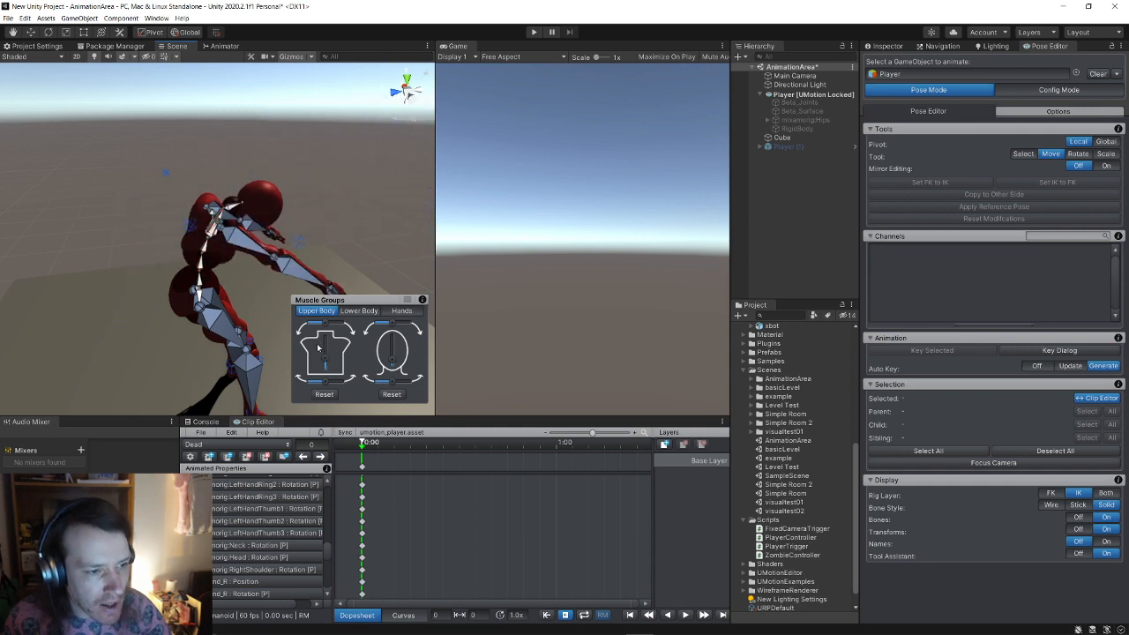
# Step: Rotate the hips to local X −0.19 and nudge them to Y 0.01, Z −0.29
pyautogui.click(200, 296)
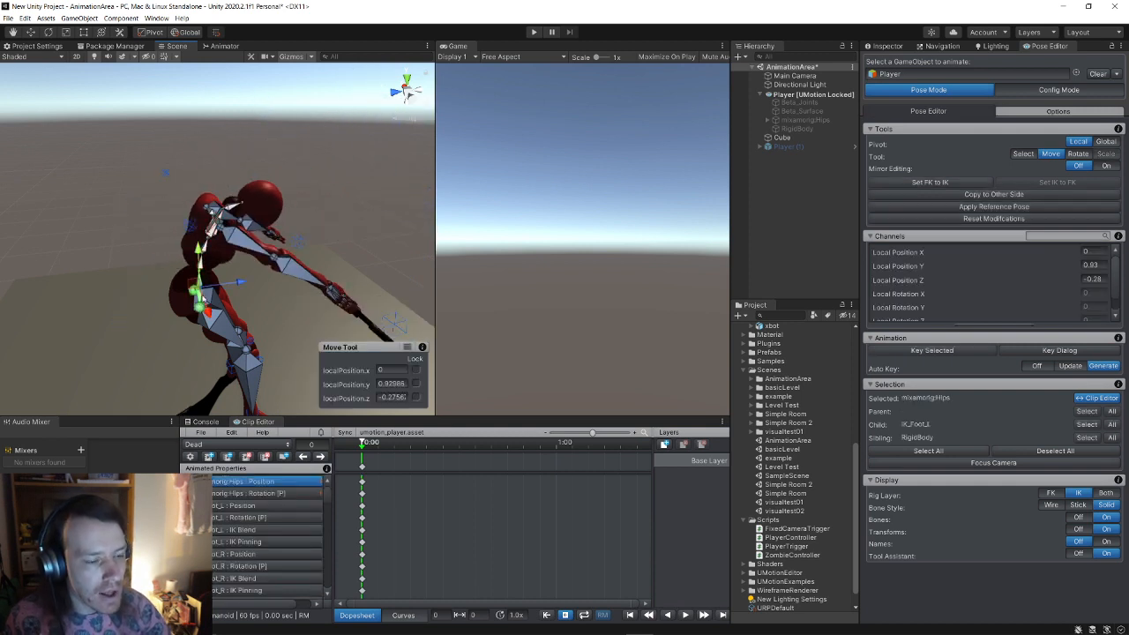
pyautogui.click(48, 33)
pyautogui.moveTo(190, 258); pyautogui.dragTo(261, 245)
pyautogui.press('w')
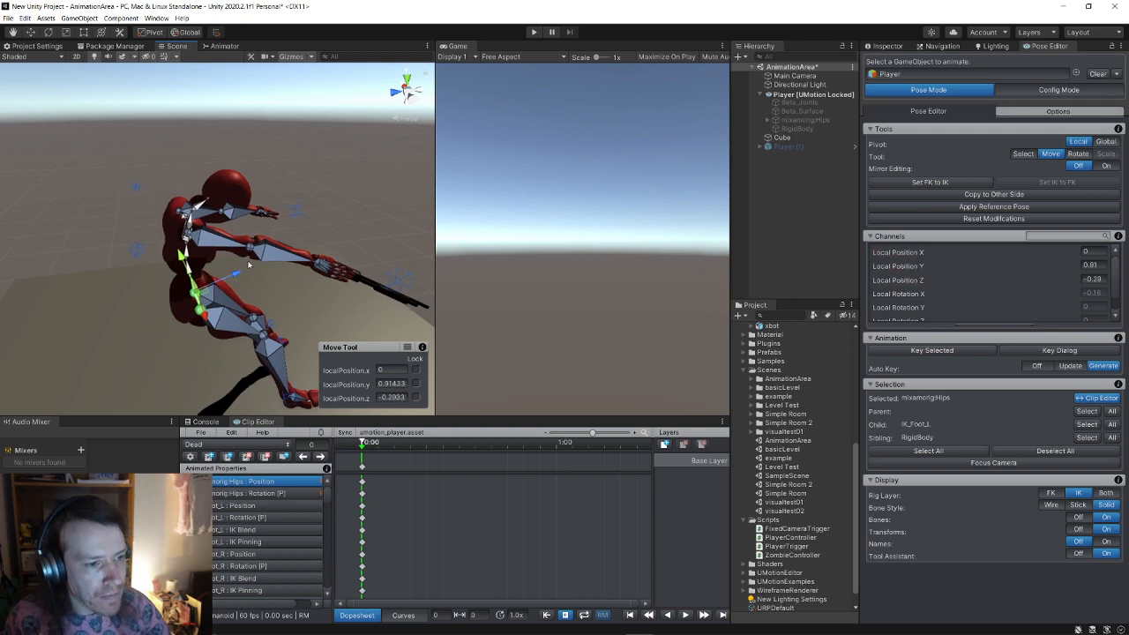
# Step: Bend the upper body further forward with the torso slider
pyautogui.click(348, 242)
pyautogui.moveTo(324, 360); pyautogui.dragTo(321, 361)
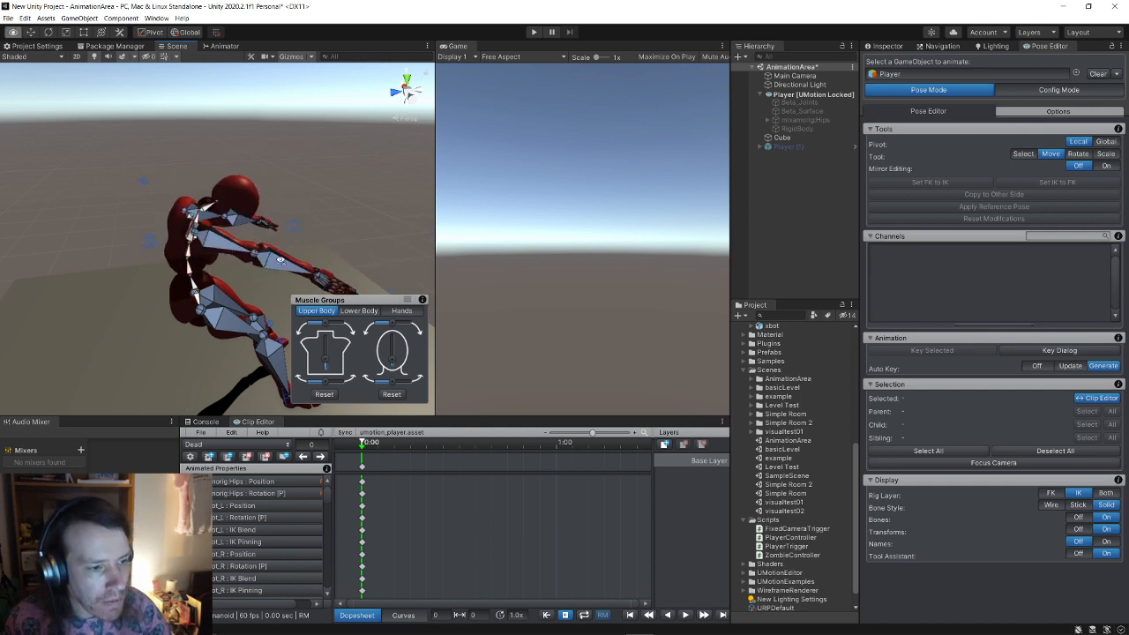
pyautogui.scroll(-3, 277, 260)
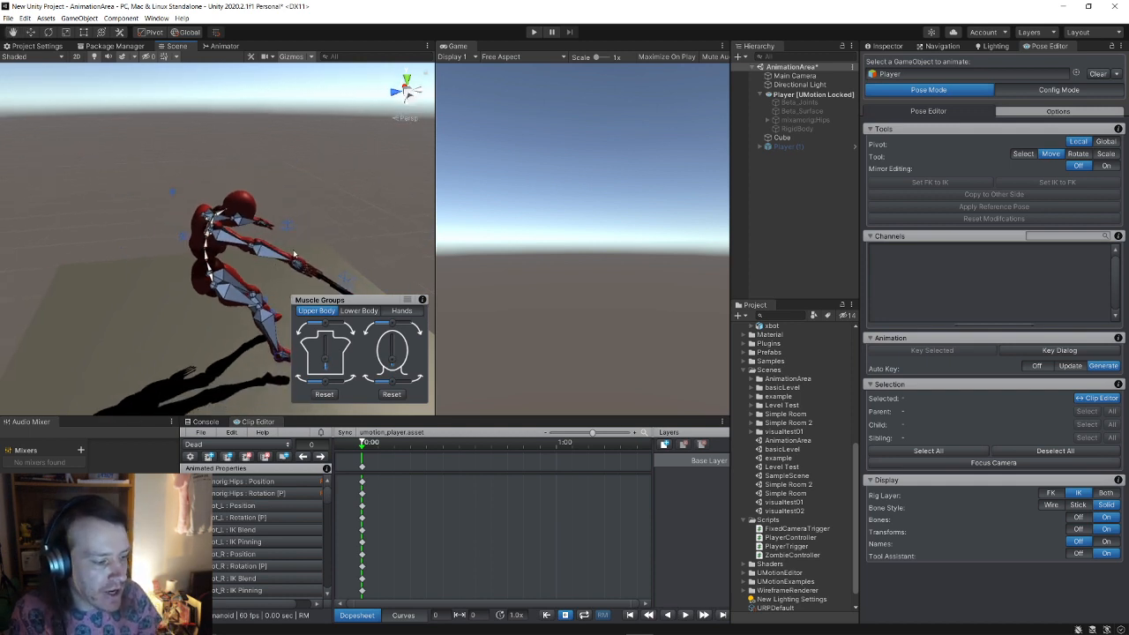
# Step: Select all rows at 0:00, move to frame 26 and key the selected tracks there
pyautogui.click(362, 468)
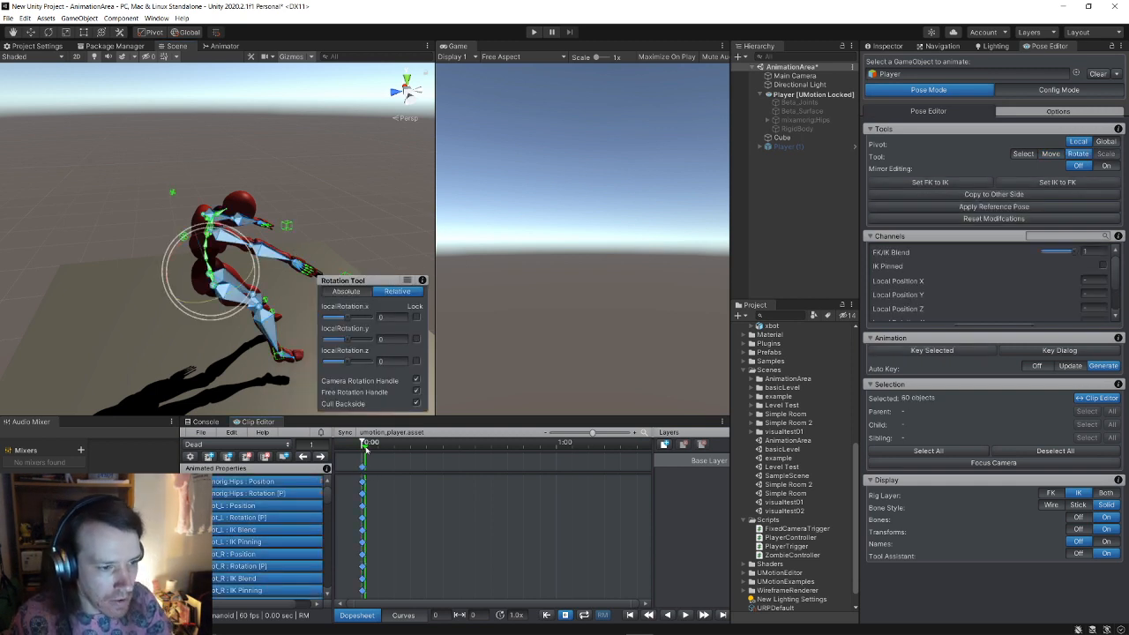
pyautogui.moveTo(363, 446); pyautogui.dragTo(447, 461)
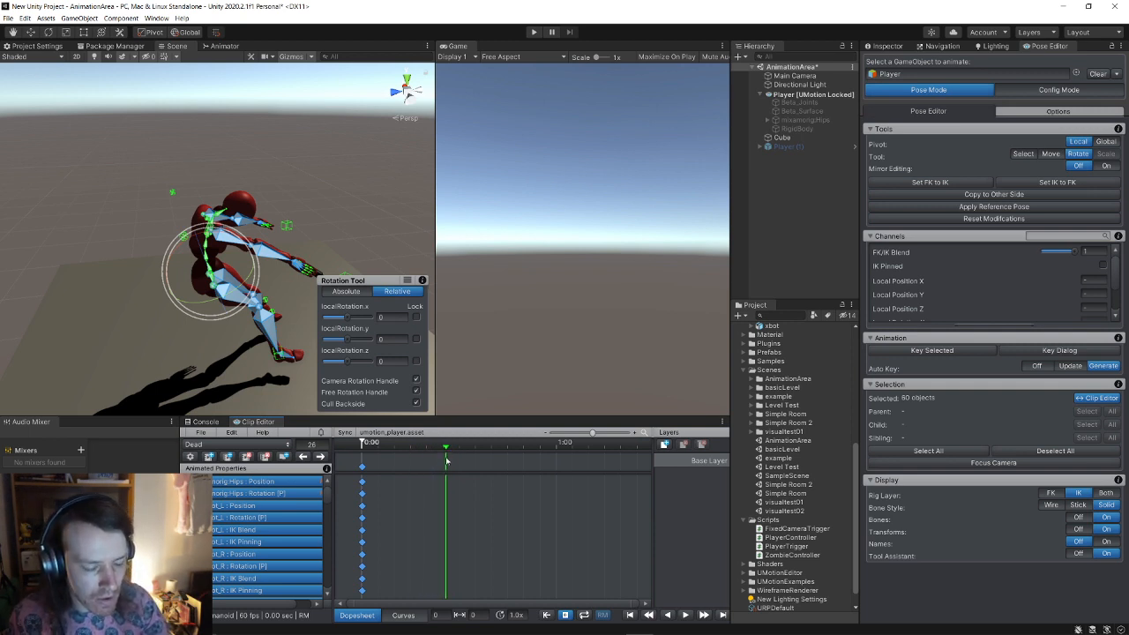
pyautogui.rightClick(447, 469)
pyautogui.click(451, 470)
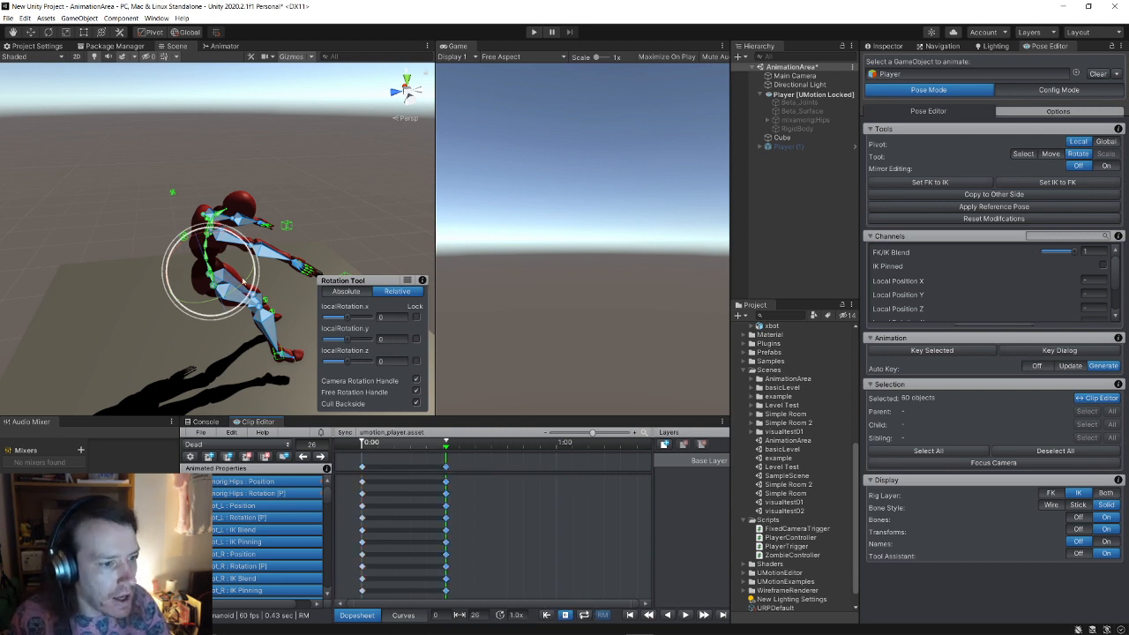
# Step: Lower the hips at frame 26 to drop the whole pose
pyautogui.press('s')
pyautogui.moveTo(242, 278); pyautogui.dragTo(233, 282, button='right')
pyautogui.click(31, 32)
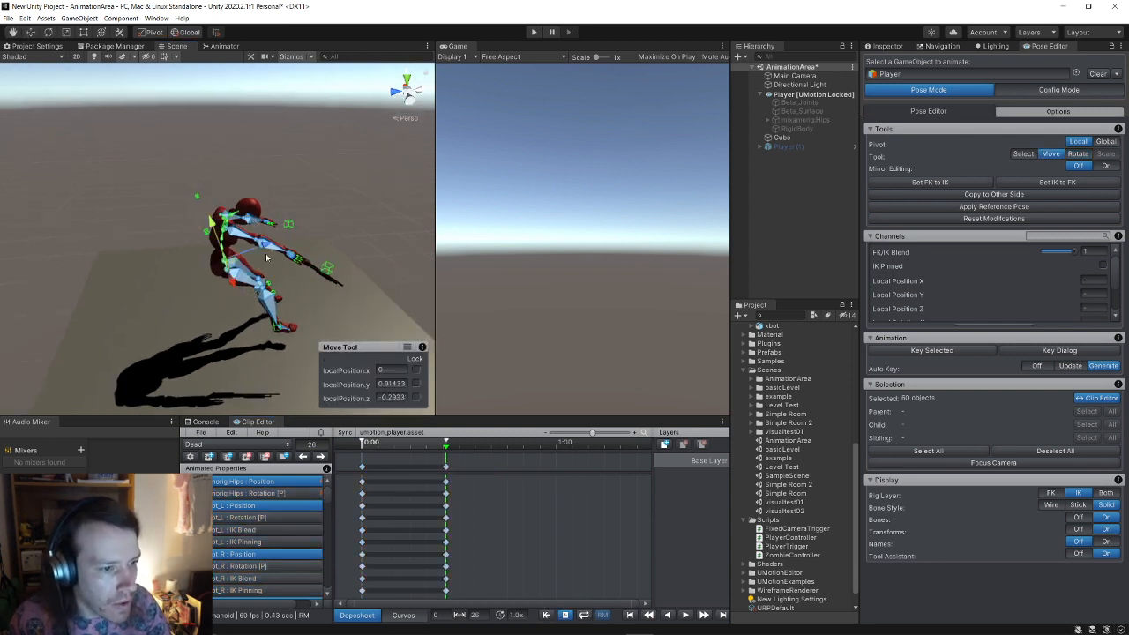
pyautogui.moveTo(266, 247); pyautogui.dragTo(152, 276)
pyautogui.click(49, 32)
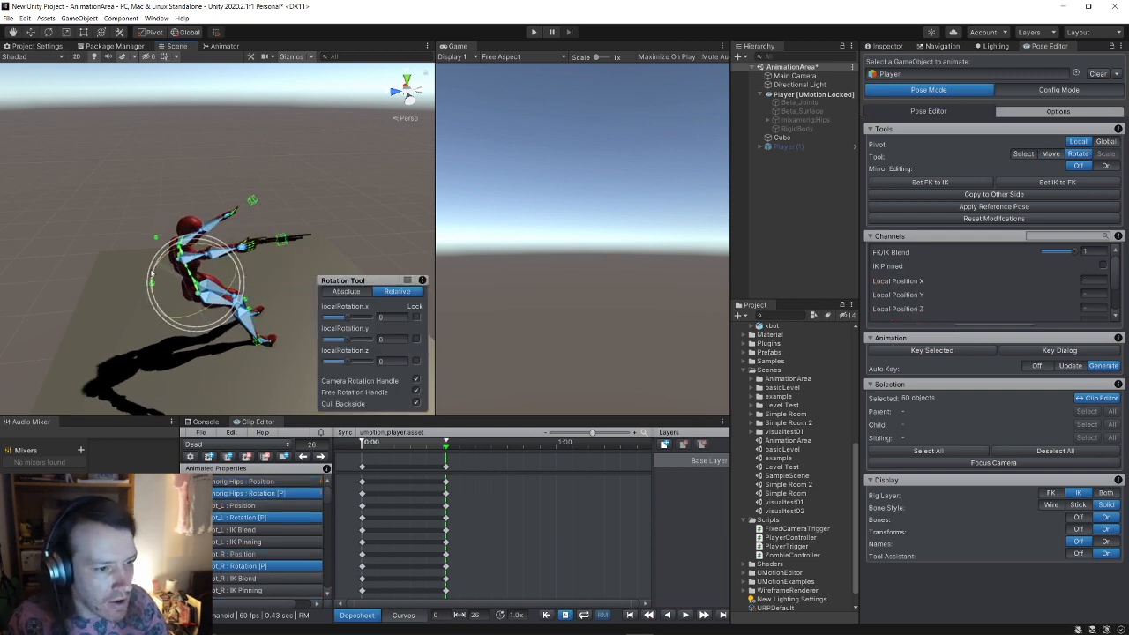
# Step: Copy the right foot IK's position and rotation to the left leg
pyautogui.click(261, 342)
pyautogui.click(33, 32)
pyautogui.keyDown('alt'); pyautogui.moveTo(318, 266); pyautogui.dragTo(186, 320); pyautogui.keyUp('alt')
pyautogui.click(205, 298)
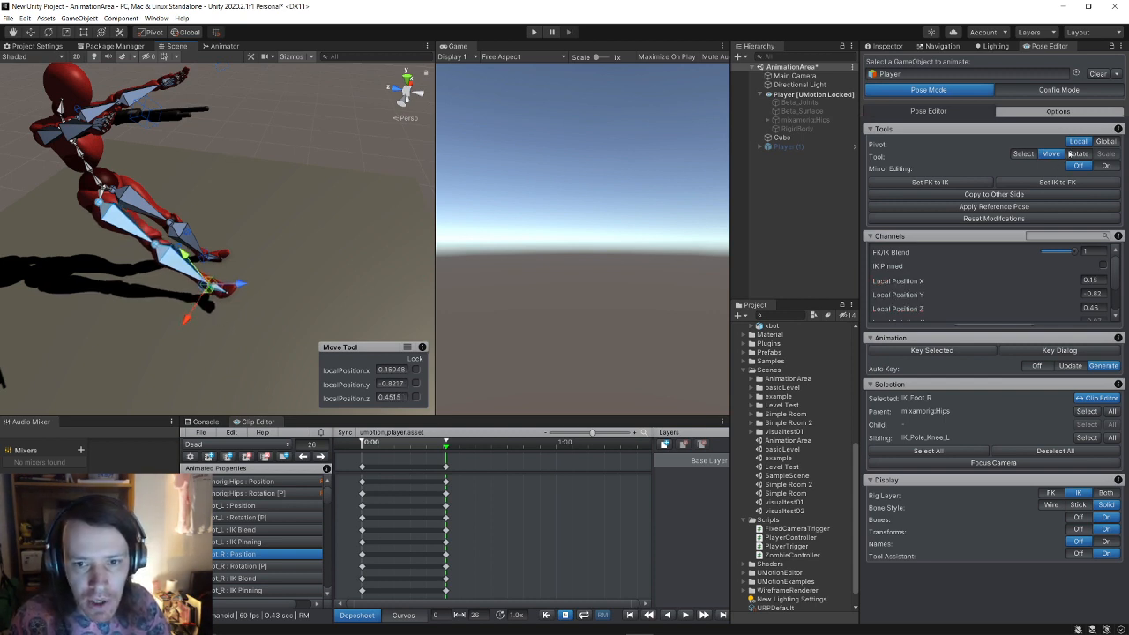
pyautogui.click(986, 194)
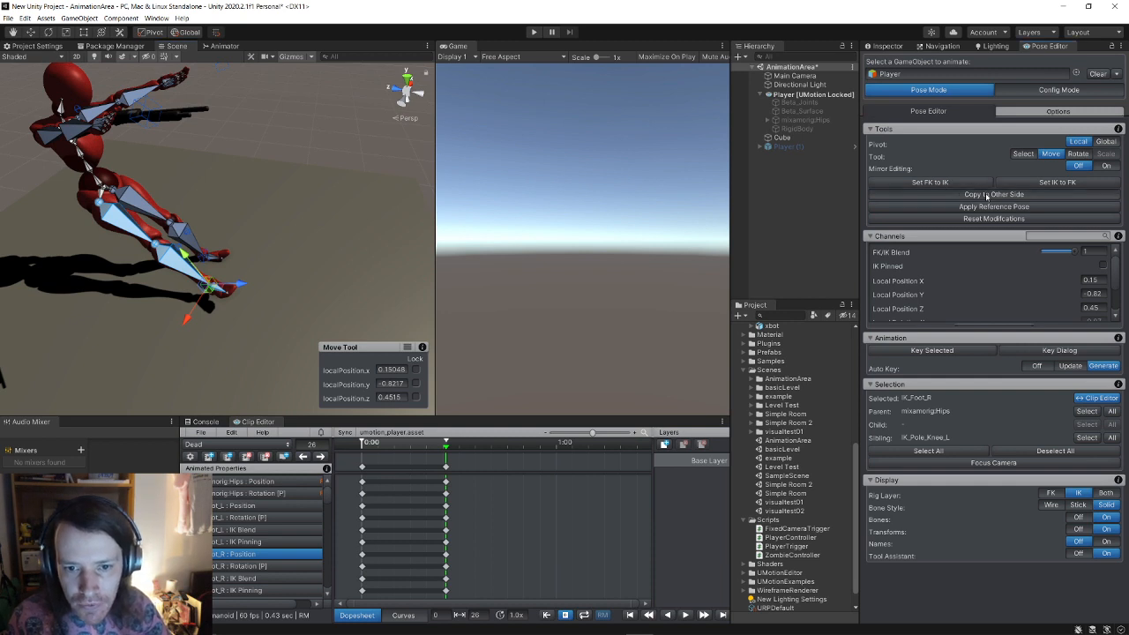
pyautogui.click(1005, 200)
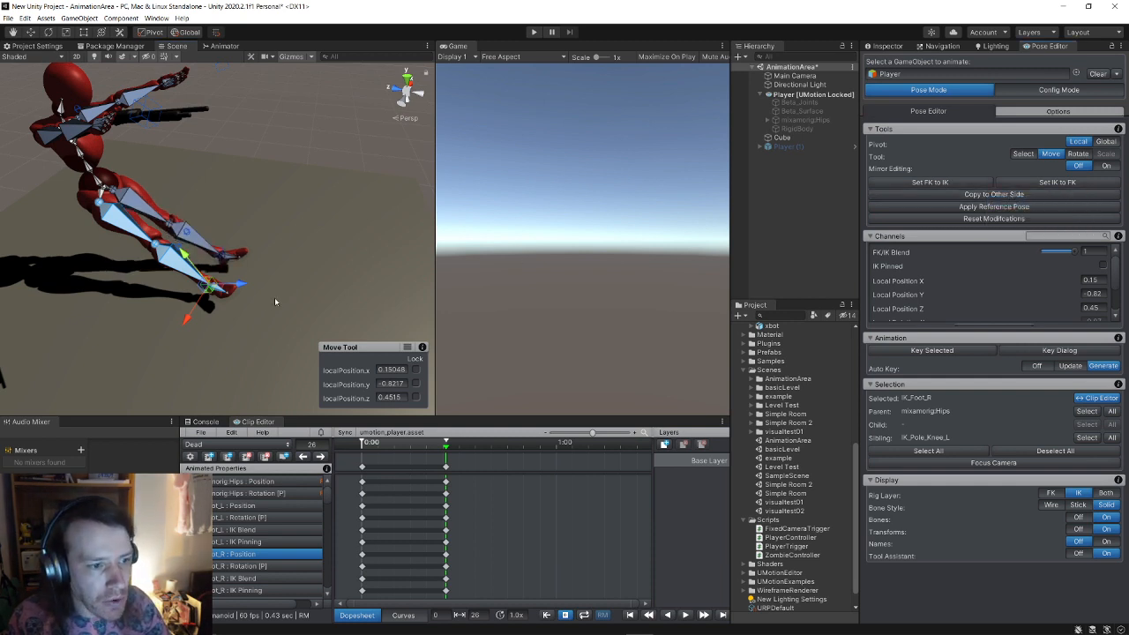
# Step: Adjust the left leg IK blend and bend the spine forward with the torso muscle slider
pyautogui.click(273, 285)
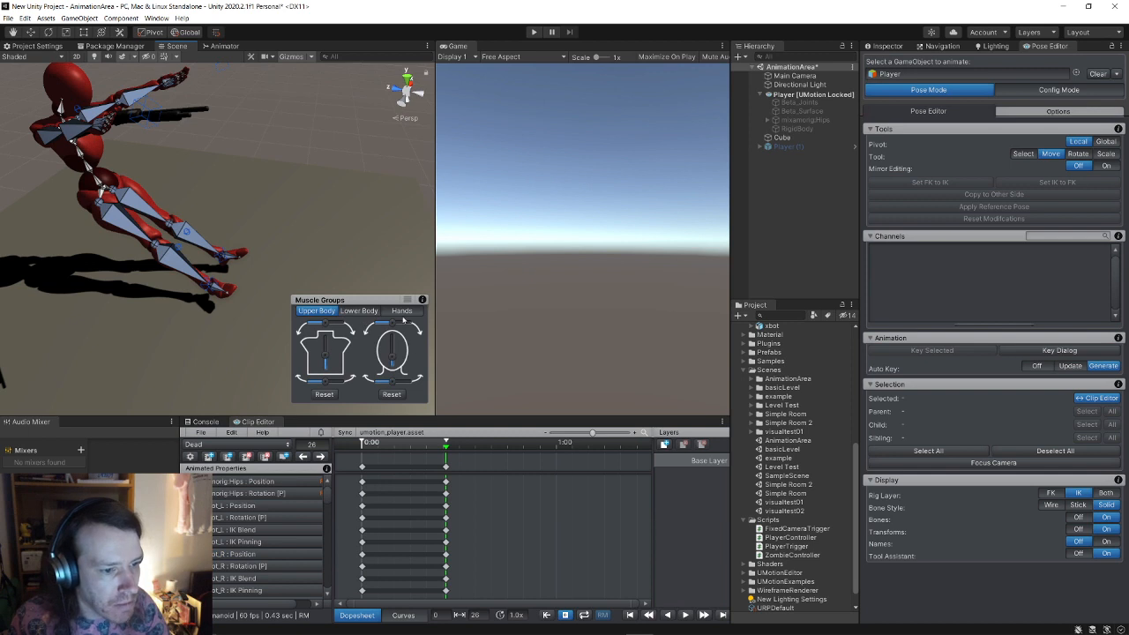
pyautogui.click(359, 311)
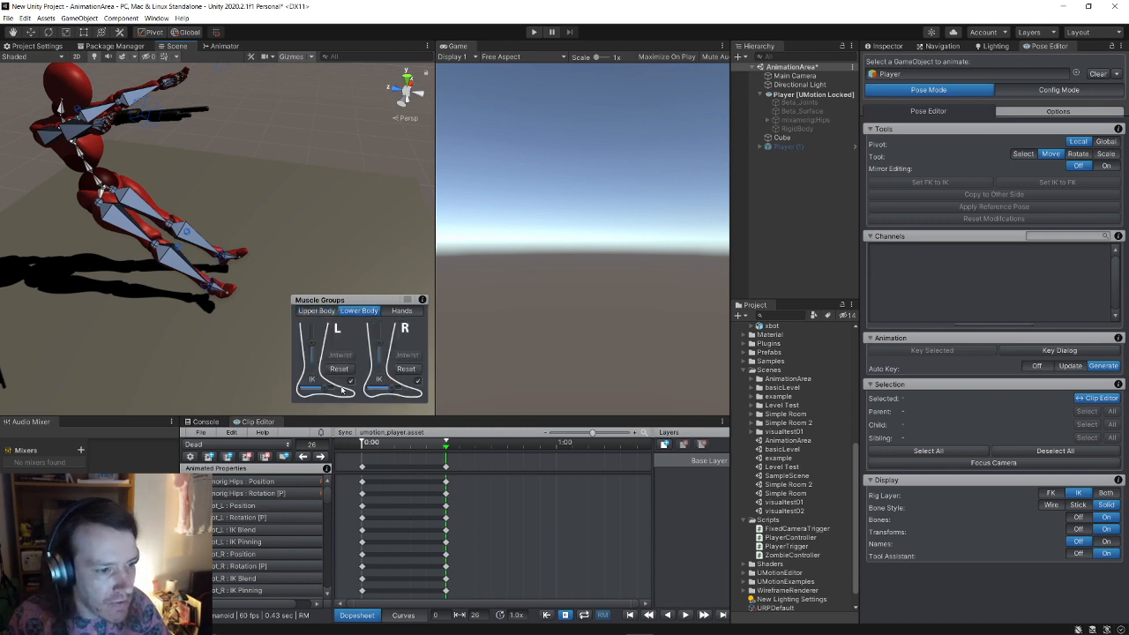
pyautogui.moveTo(328, 389); pyautogui.dragTo(404, 388)
pyautogui.keyDown('alt'); pyautogui.moveTo(164, 210); pyautogui.dragTo(257, 244); pyautogui.keyUp('alt')
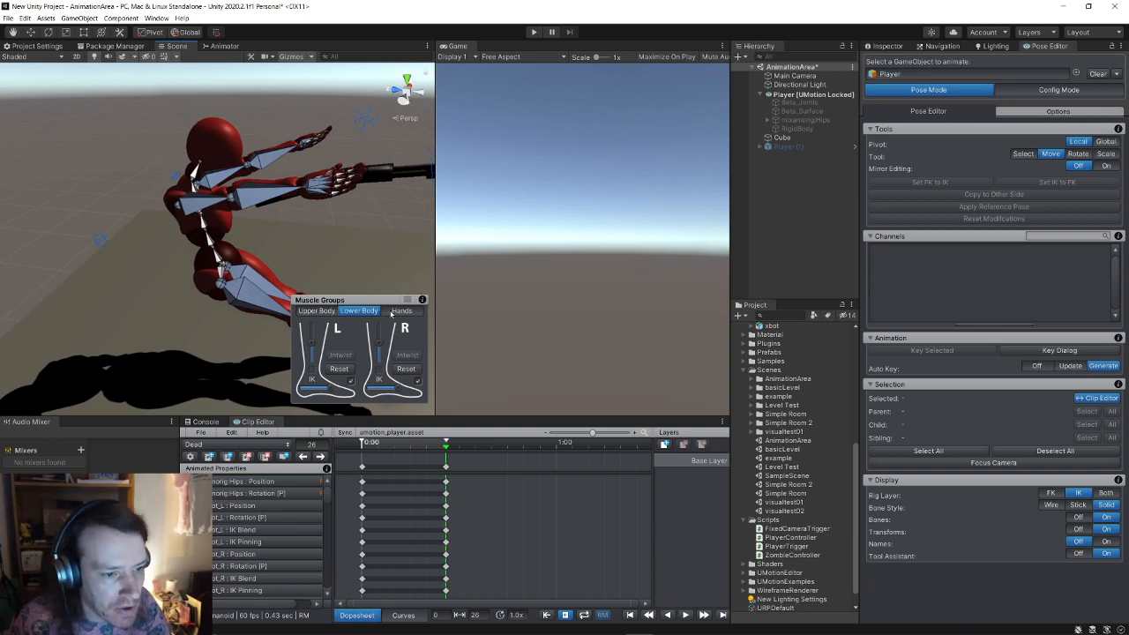
pyautogui.click(318, 310)
pyautogui.moveTo(328, 351); pyautogui.dragTo(332, 365)
# Step: Tilt the head down by rotating the neck bone, then raise it back slightly
pyautogui.keyDown('alt'); pyautogui.moveTo(269, 227); pyautogui.dragTo(170, 251); pyautogui.keyUp('alt')
pyautogui.click(236, 338)
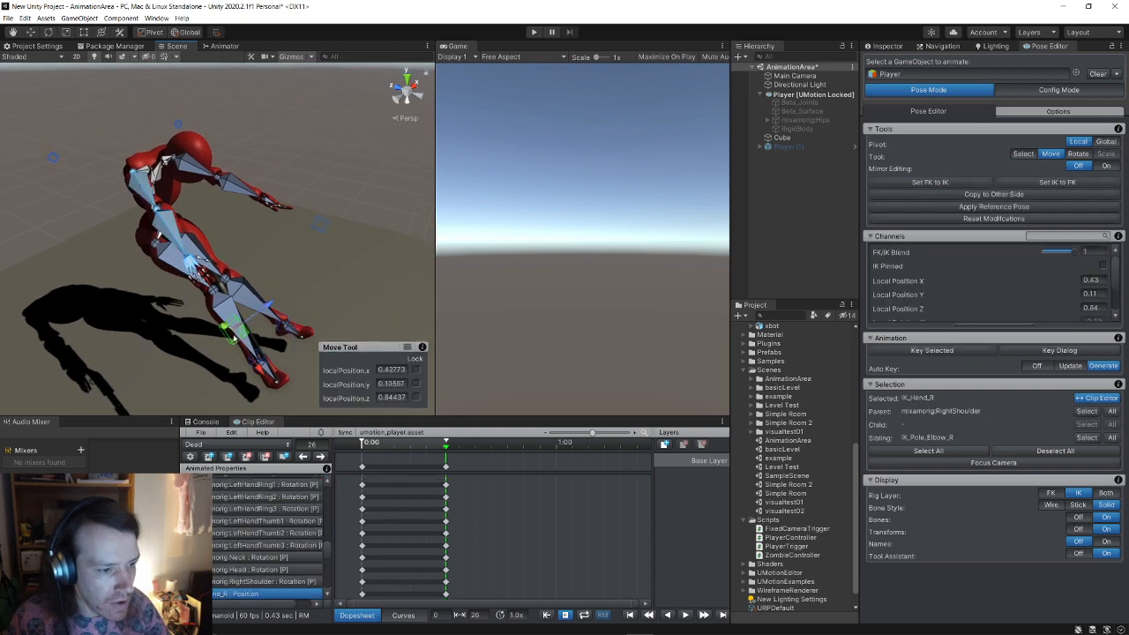
pyautogui.click(280, 286)
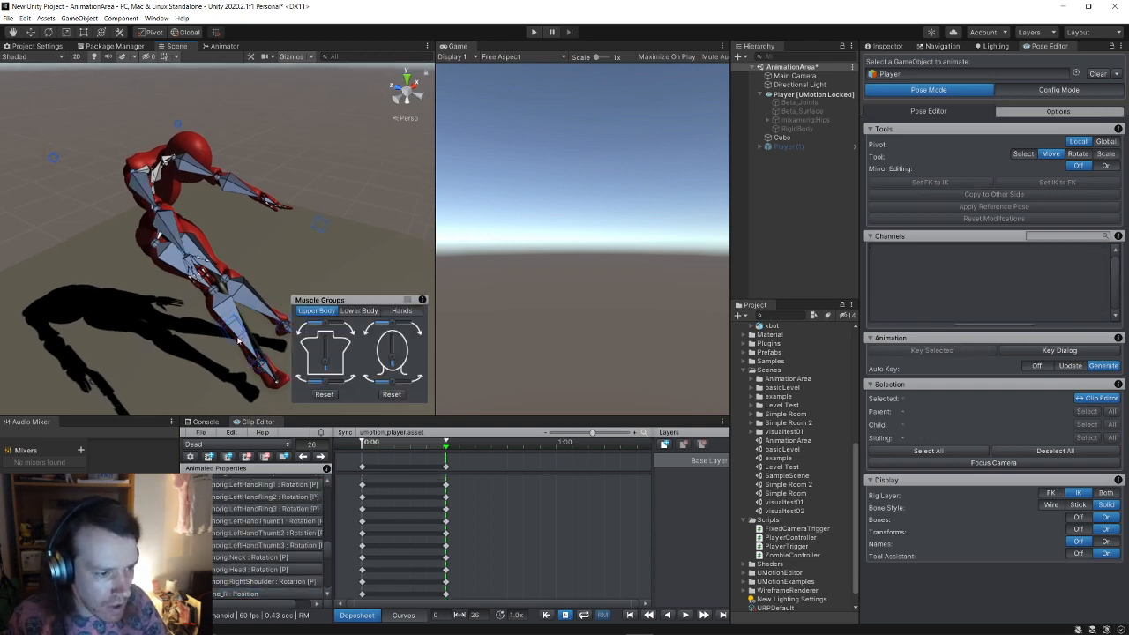
pyautogui.click(237, 340)
pyautogui.keyDown('alt'); pyautogui.moveTo(238, 341); pyautogui.dragTo(230, 293); pyautogui.keyUp('alt')
pyautogui.keyDown('alt'); pyautogui.moveTo(308, 249); pyautogui.dragTo(316, 219); pyautogui.keyUp('alt')
pyautogui.click(235, 205)
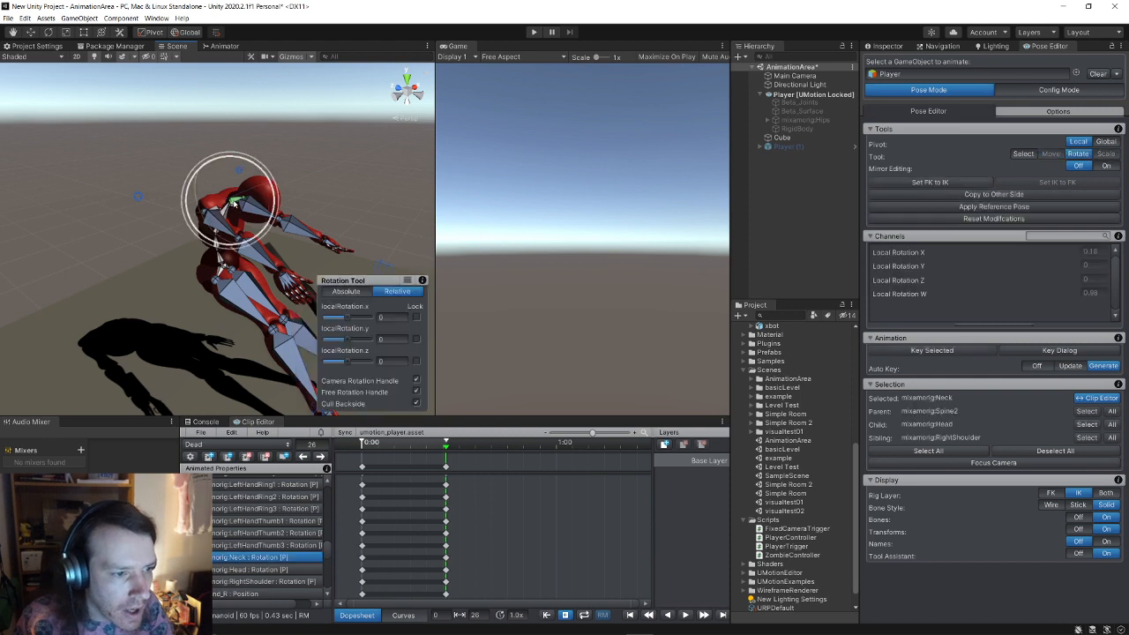
pyautogui.moveTo(264, 185); pyautogui.dragTo(264, 219)
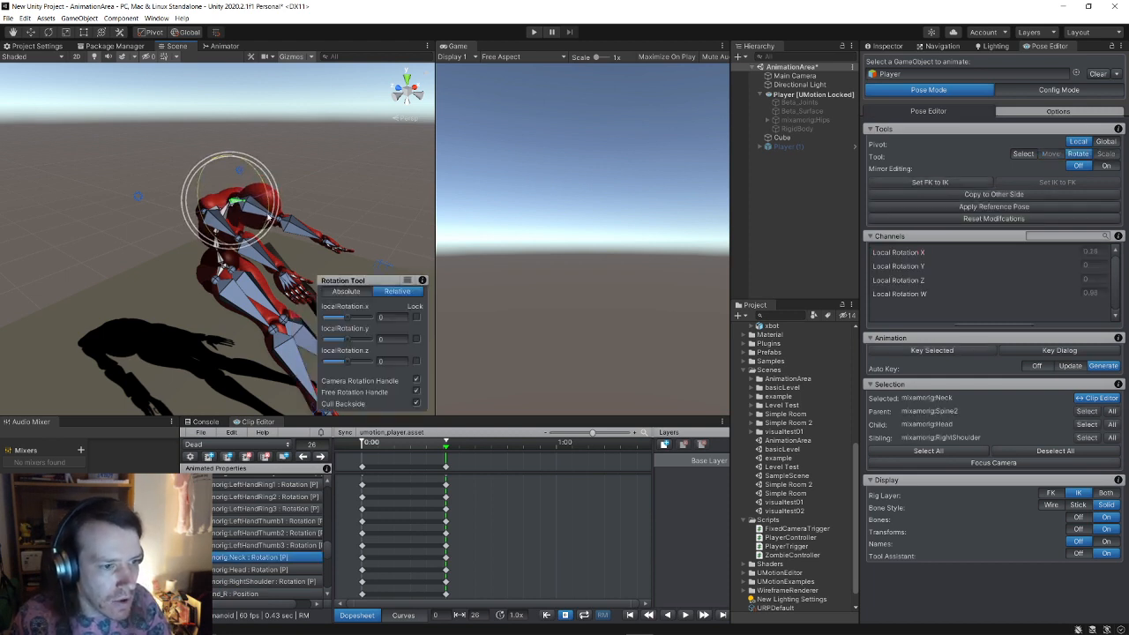
pyautogui.click(314, 217)
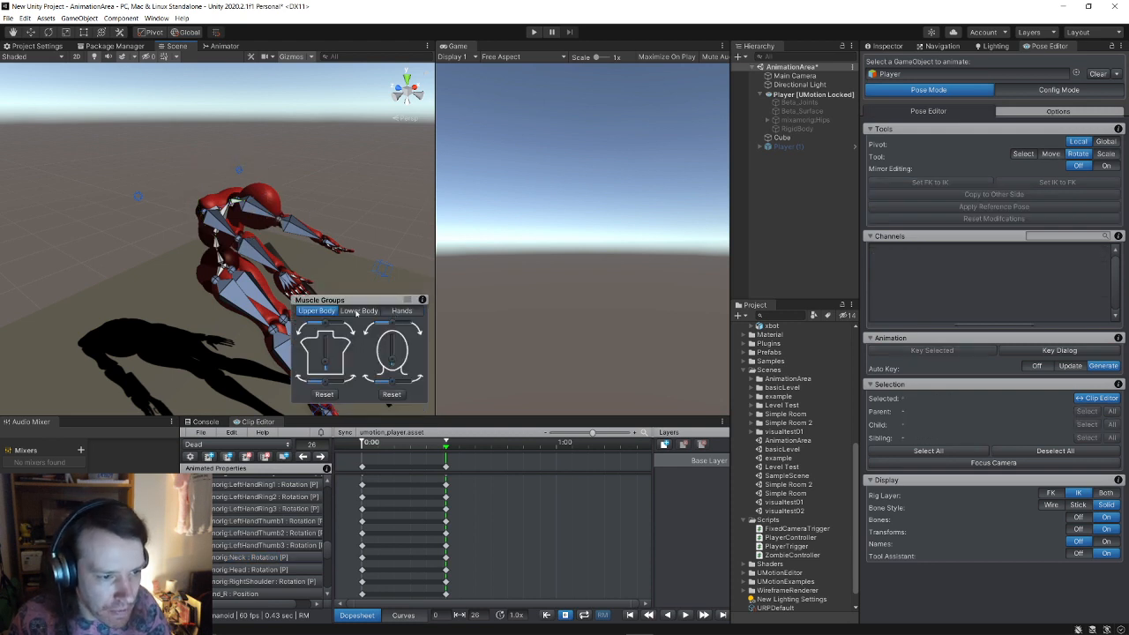
pyautogui.moveTo(392, 362); pyautogui.dragTo(392, 351)
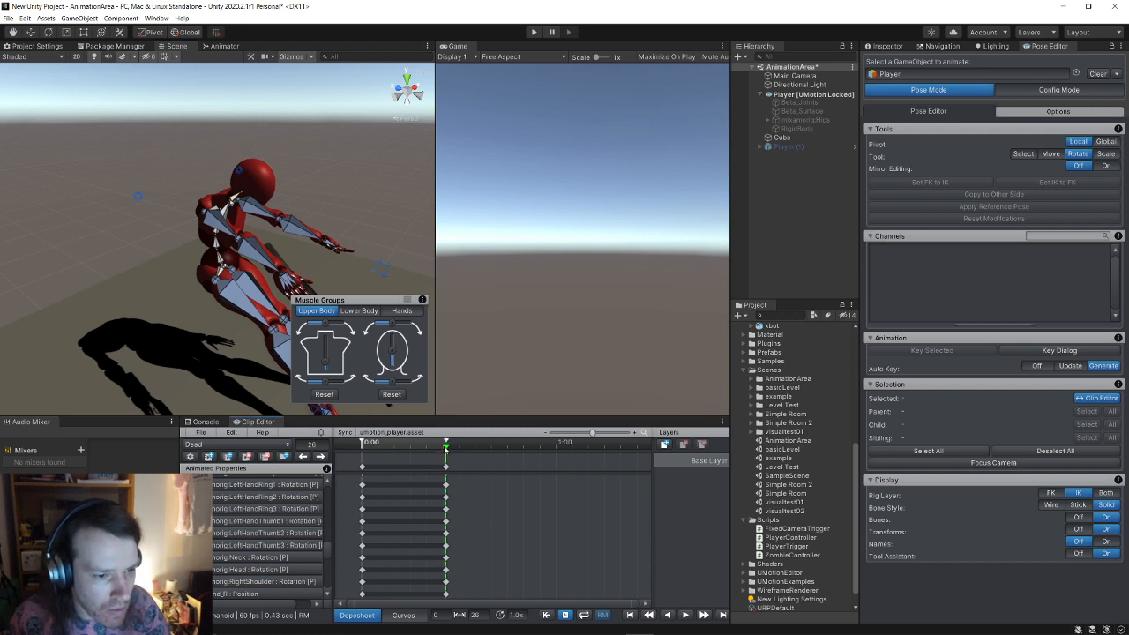
# Step: Scrub the playhead back to frame 0
pyautogui.moveTo(445, 448); pyautogui.dragTo(361, 448)
pyautogui.press('s')
pyautogui.moveTo(236, 259); pyautogui.dragTo(274, 214, button='right')
# Step: At frame 21, shift the whole body lower and further back
pyautogui.press('w')
pyautogui.press('d')
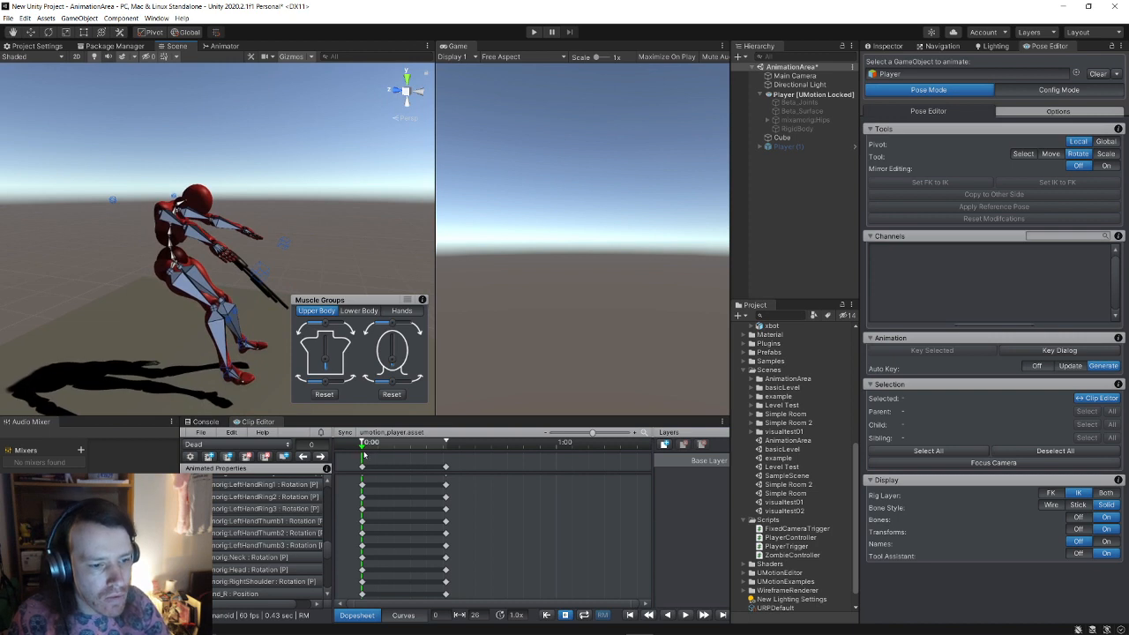
pyautogui.moveTo(364, 455); pyautogui.dragTo(444, 475)
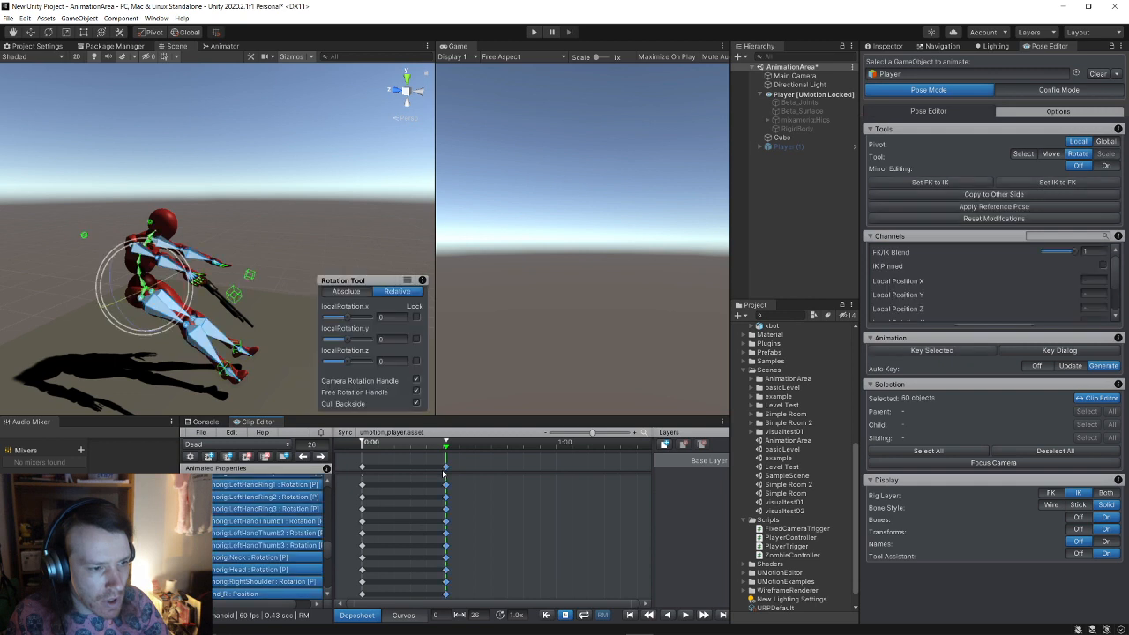
pyautogui.click(33, 32)
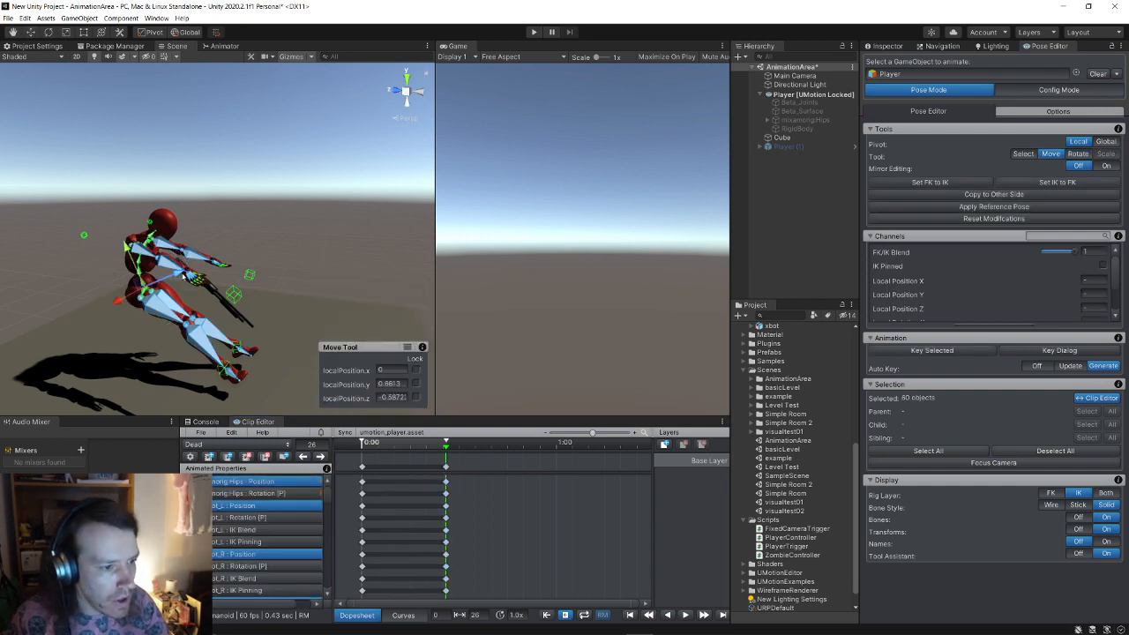
pyautogui.moveTo(183, 276); pyautogui.dragTo(305, 352)
# Step: Return to frame 0 and preview the Dead clip playback
pyautogui.moveTo(447, 442); pyautogui.dragTo(332, 436)
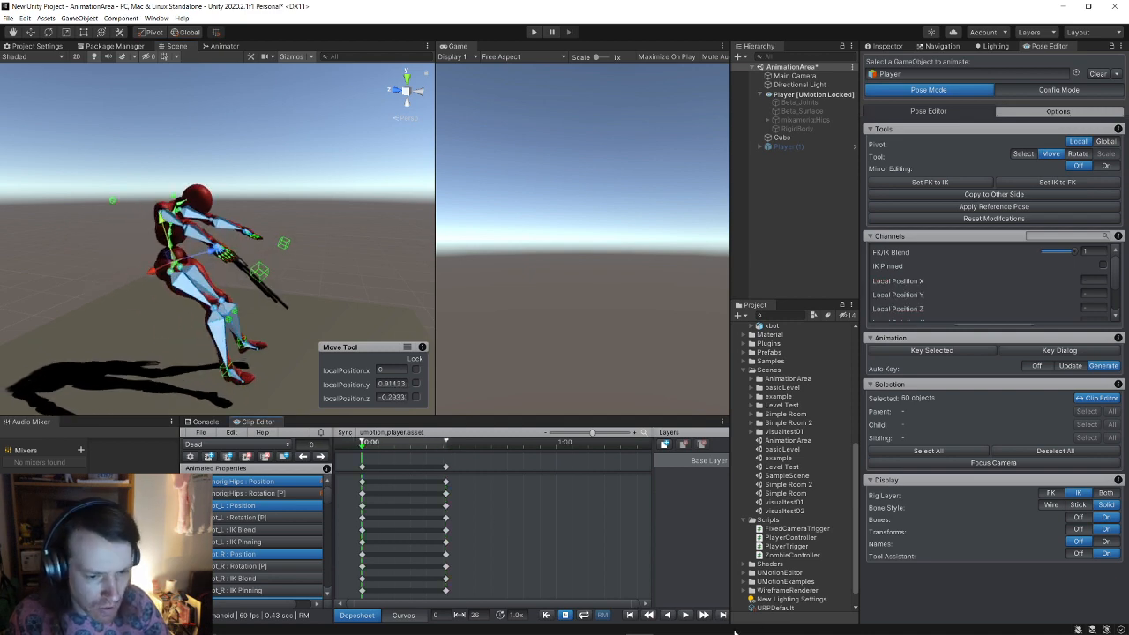
pyautogui.click(686, 614)
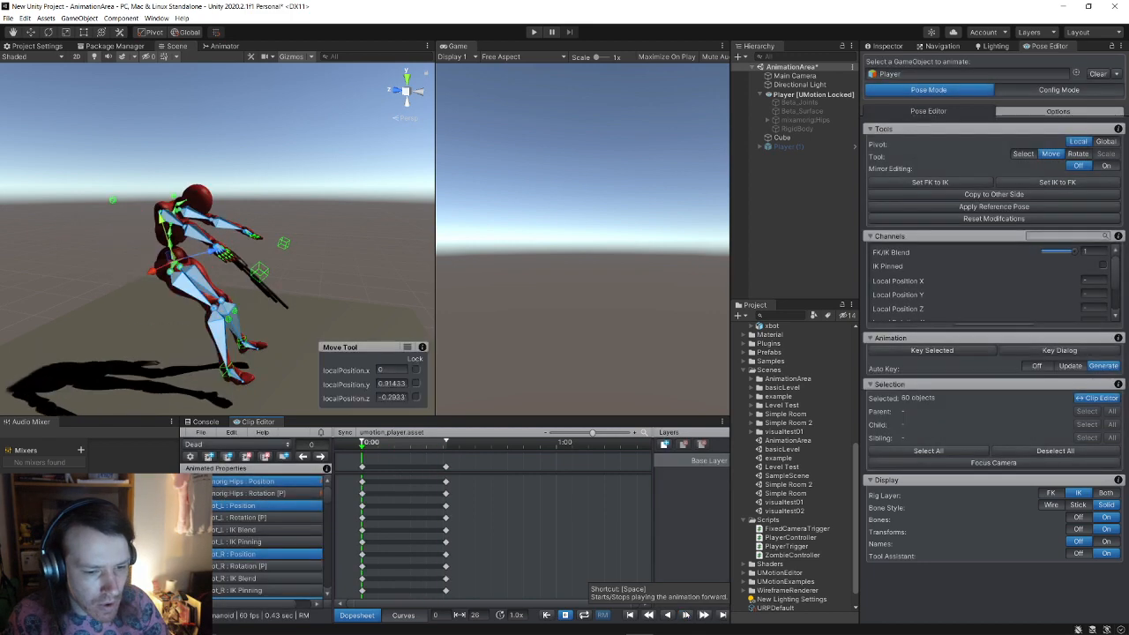
pyautogui.click(686, 616)
pyautogui.click(685, 615)
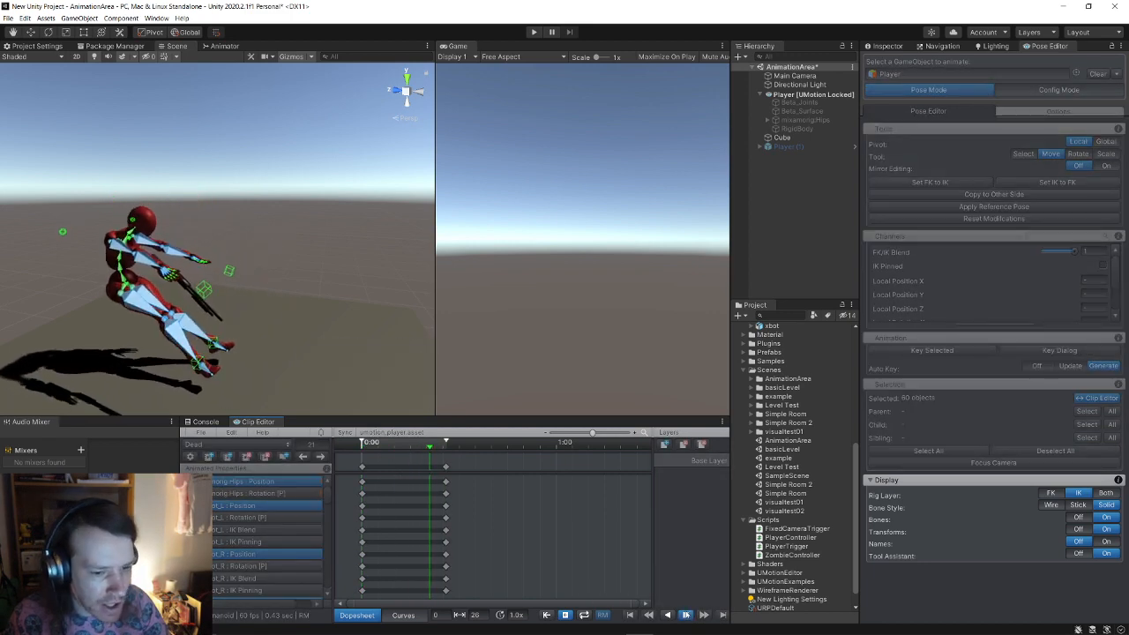
# Step: Drag the clip end marker to lengthen the clip and scrub to around frame 58
pyautogui.moveTo(227, 281); pyautogui.dragTo(217, 295, button='right')
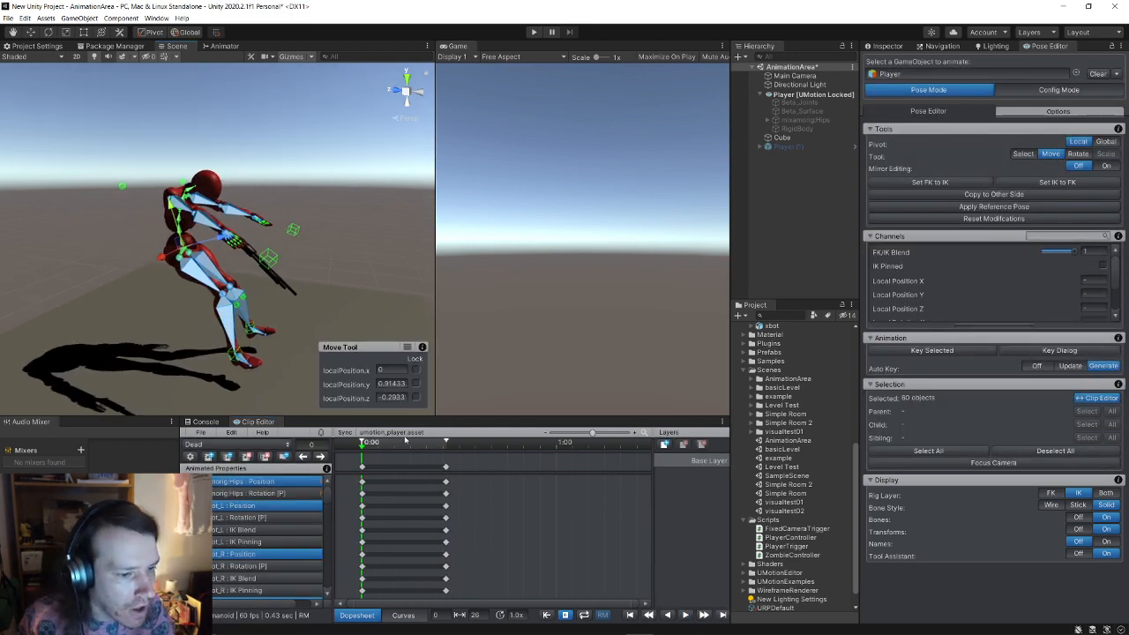
pyautogui.moveTo(446, 440); pyautogui.dragTo(537, 441)
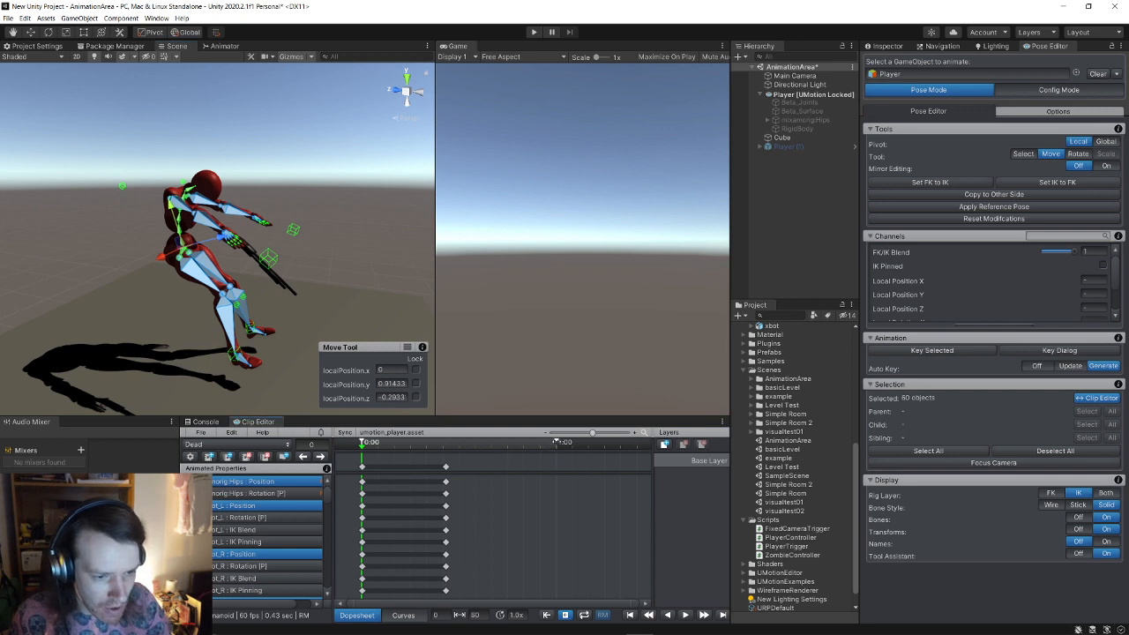
pyautogui.moveTo(362, 444); pyautogui.dragTo(556, 452)
# Step: Lower the hips toward the ground at frame 60
pyautogui.scroll(4, 169, 284)
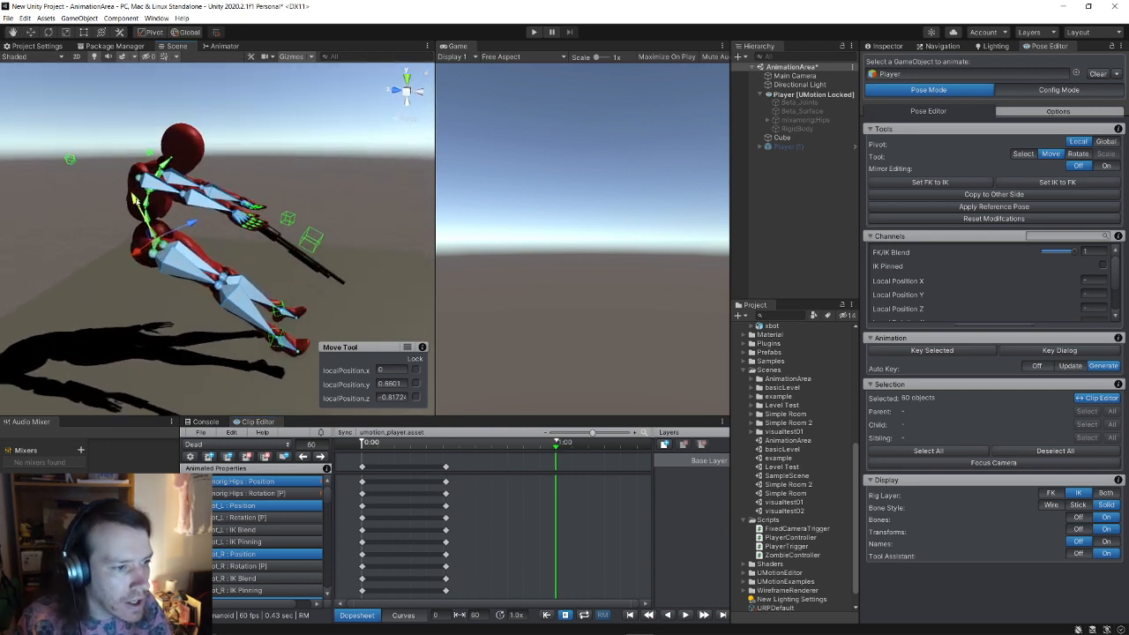
pyautogui.moveTo(134, 199); pyautogui.dragTo(147, 305)
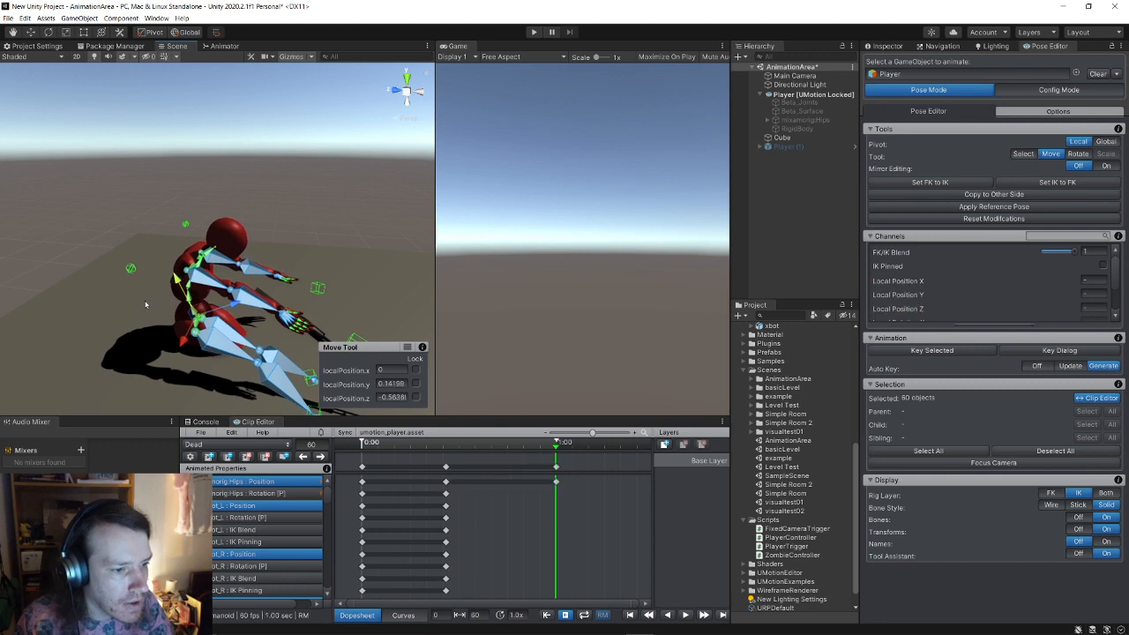
pyautogui.moveTo(146, 306); pyautogui.dragTo(238, 379, button='right')
# Step: Try raising the left foot, then undo that move
pyautogui.scroll(4, 197, 375)
pyautogui.click(204, 355)
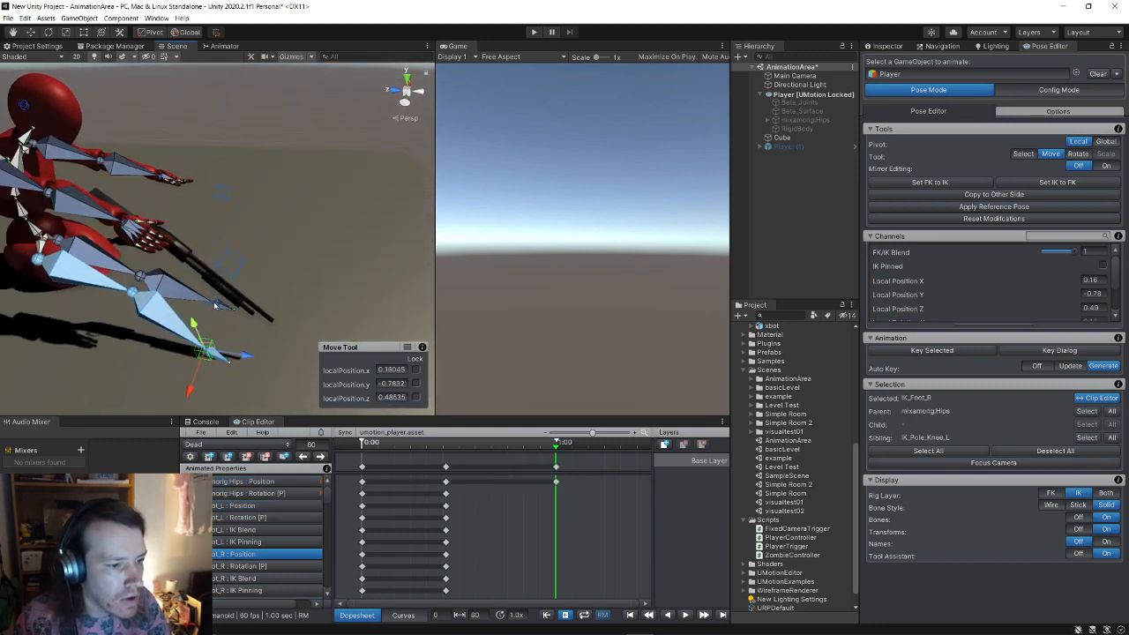
pyautogui.click(215, 306)
pyautogui.moveTo(213, 272); pyautogui.dragTo(212, 214)
pyautogui.click(245, 253)
pyautogui.hotkey('ctrl', 'z')
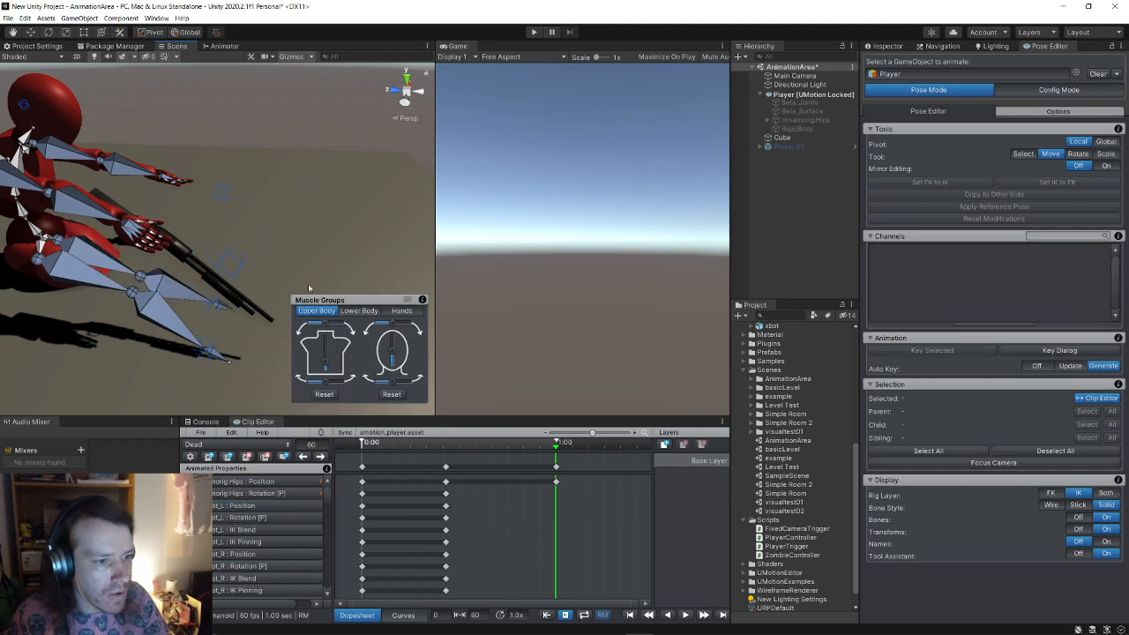
pyautogui.keyDown('alt'); pyautogui.moveTo(304, 283); pyautogui.dragTo(208, 274); pyautogui.keyUp('alt')
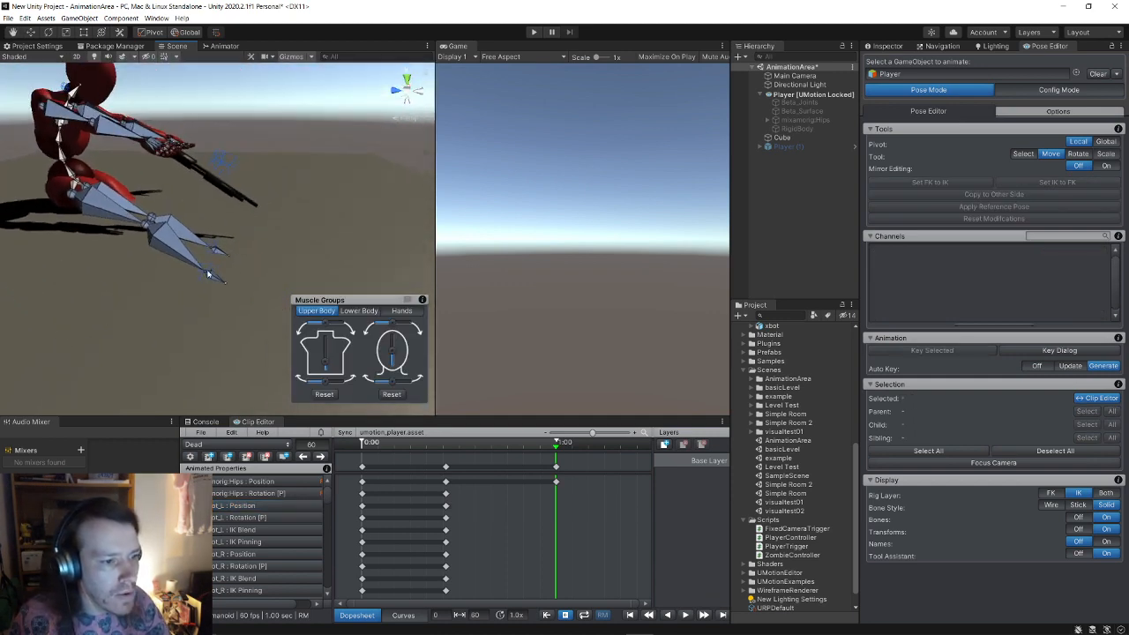
# Step: Raise and key the right foot IK near X 0.27, Y −0.49, Z 0.91, then bend the spine back
pyautogui.click(208, 274)
pyautogui.moveTo(181, 196); pyautogui.dragTo(179, 188)
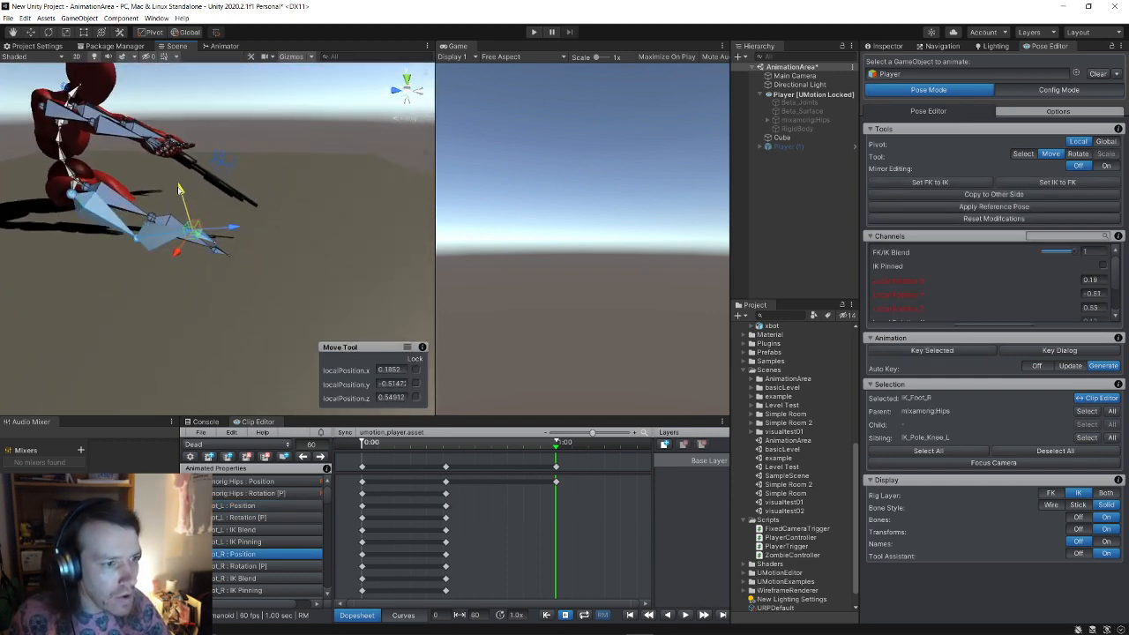
pyautogui.press('k')
pyautogui.moveTo(231, 233); pyautogui.dragTo(295, 227)
pyautogui.moveTo(249, 187)
pyautogui.mouseDown()
pyautogui.moveTo(247, 168)
pyautogui.moveTo(275, 183)
pyautogui.moveTo(300, 163)
pyautogui.moveTo(262, 205)
pyautogui.mouseUp()
pyautogui.press('alt')
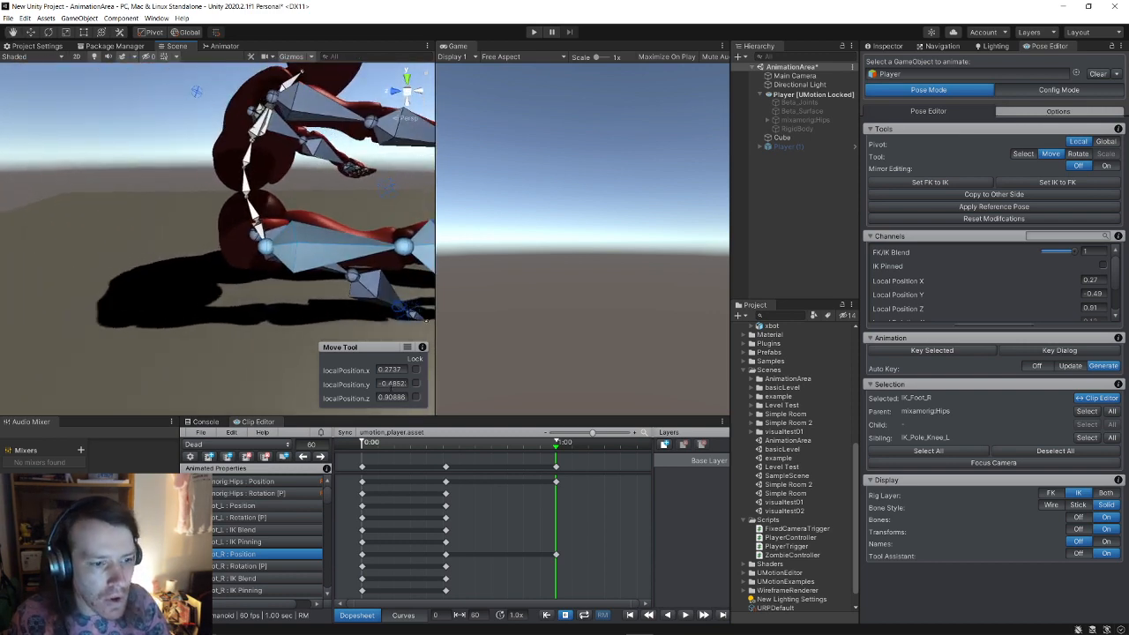
pyautogui.click(255, 321)
pyautogui.moveTo(323, 360)
pyautogui.mouseDown()
pyautogui.moveTo(336, 337)
pyautogui.moveTo(333, 354)
pyautogui.mouseUp()
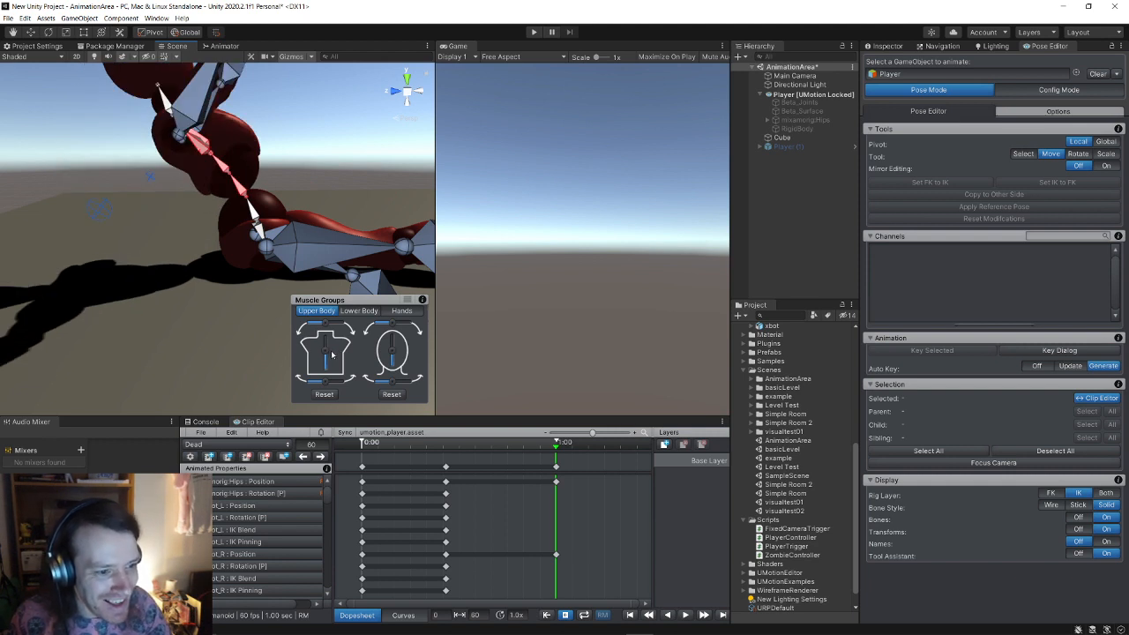
# Step: Bend the player's upper spine further in the frame-60 pose
pyautogui.moveTo(332, 354); pyautogui.dragTo(331, 351)
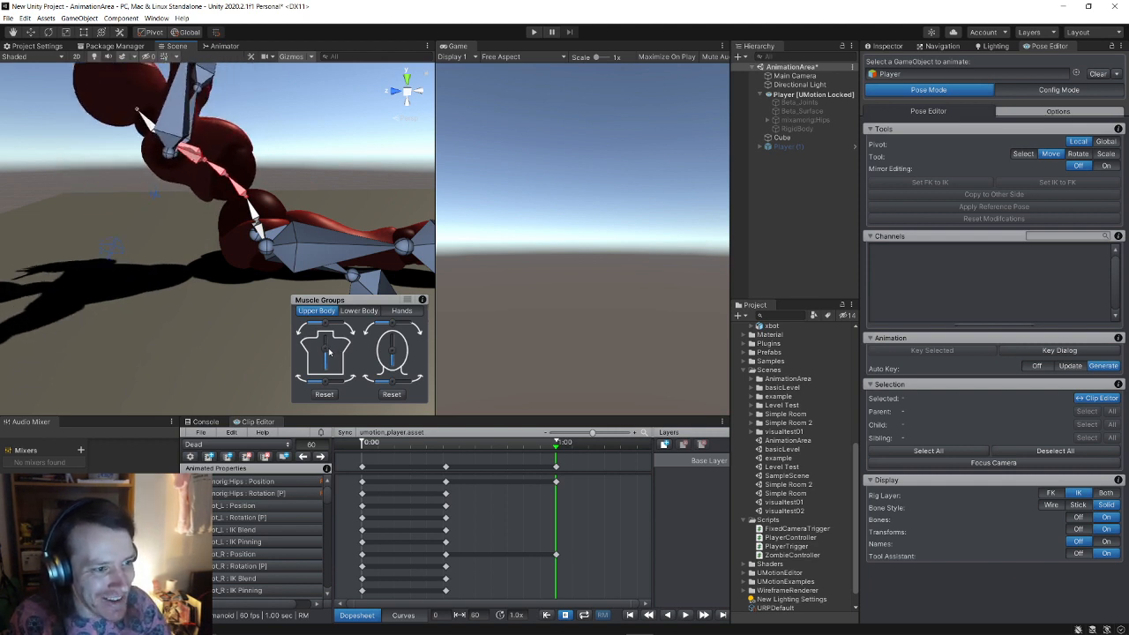
pyautogui.scroll(-6, 182, 201)
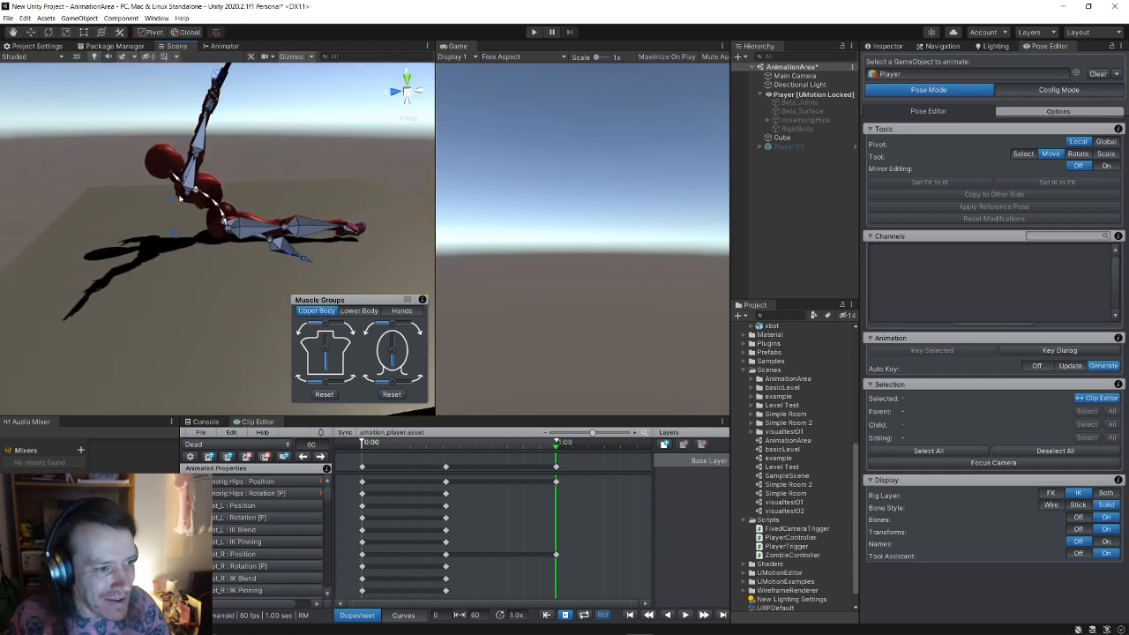
pyautogui.moveTo(195, 188); pyautogui.dragTo(223, 143, button='right')
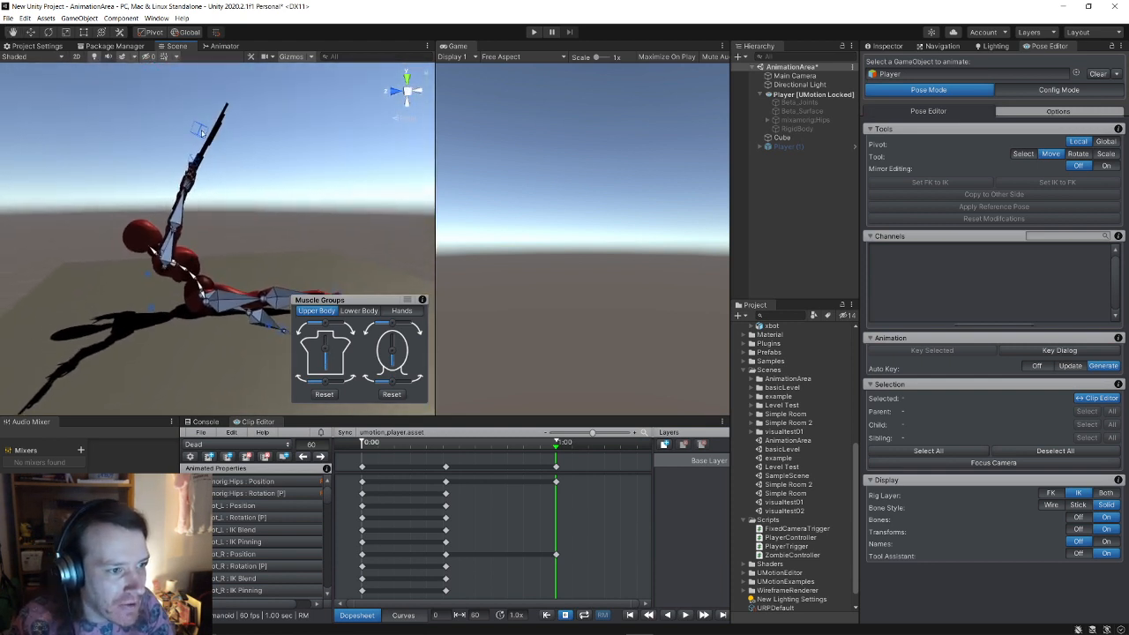
# Step: Select IK_Hand_R and drag the raised right arm down and to the left
pyautogui.click(208, 130)
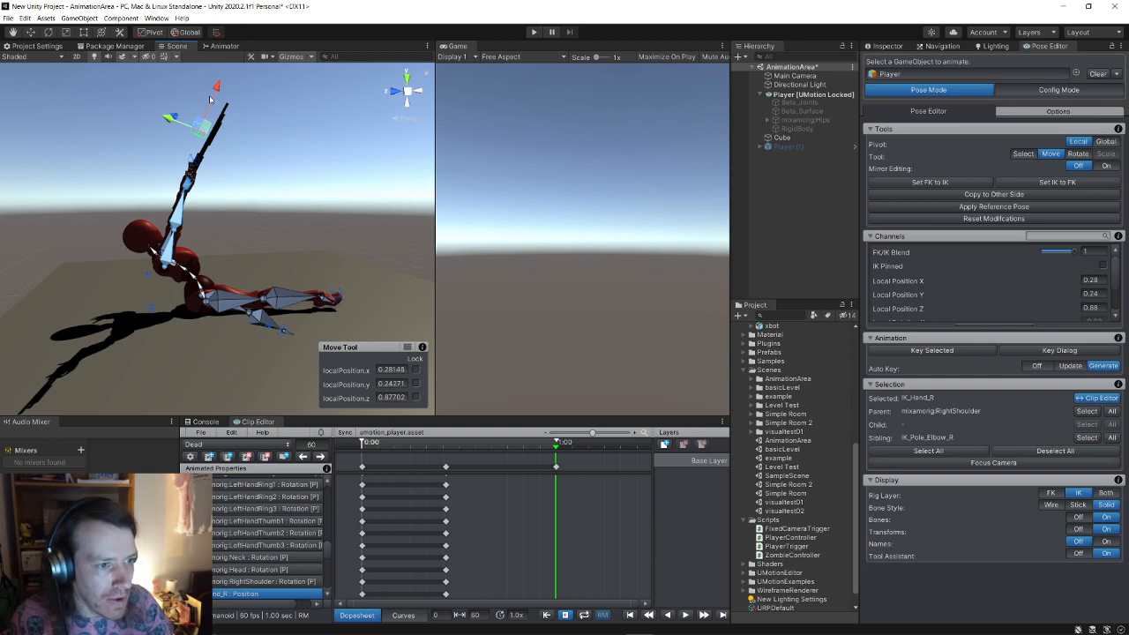
pyautogui.moveTo(210, 100); pyautogui.dragTo(233, 269)
pyautogui.keyDown('alt'); pyautogui.moveTo(201, 181); pyautogui.dragTo(231, 186); pyautogui.keyUp('alt')
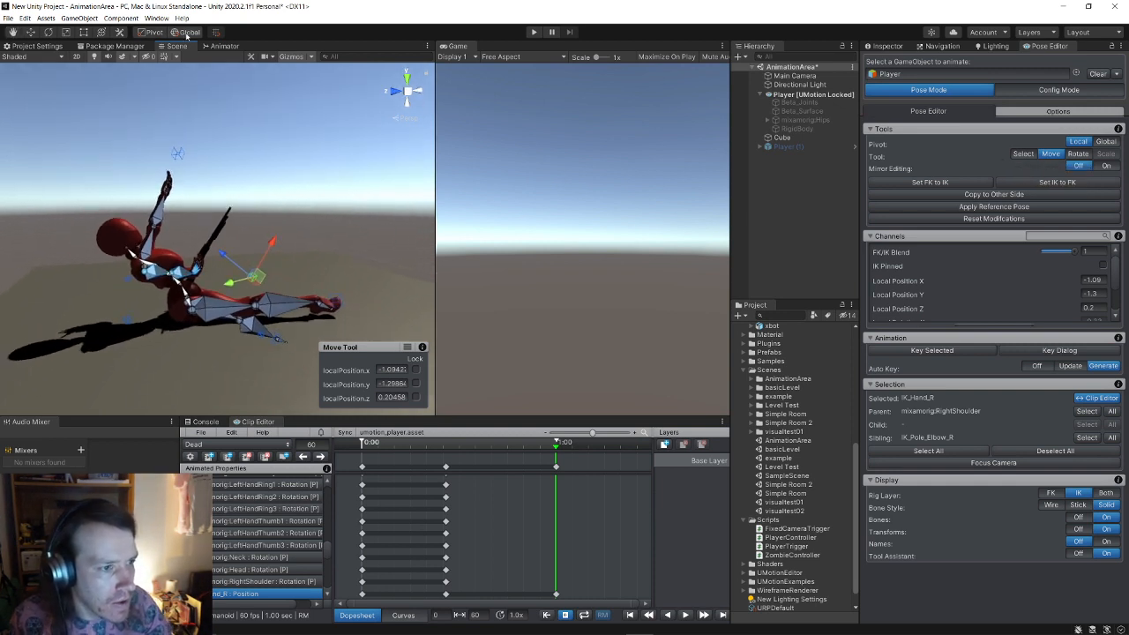
pyautogui.keyDown('alt'); pyautogui.moveTo(277, 243); pyautogui.dragTo(60, 281); pyautogui.keyUp('alt')
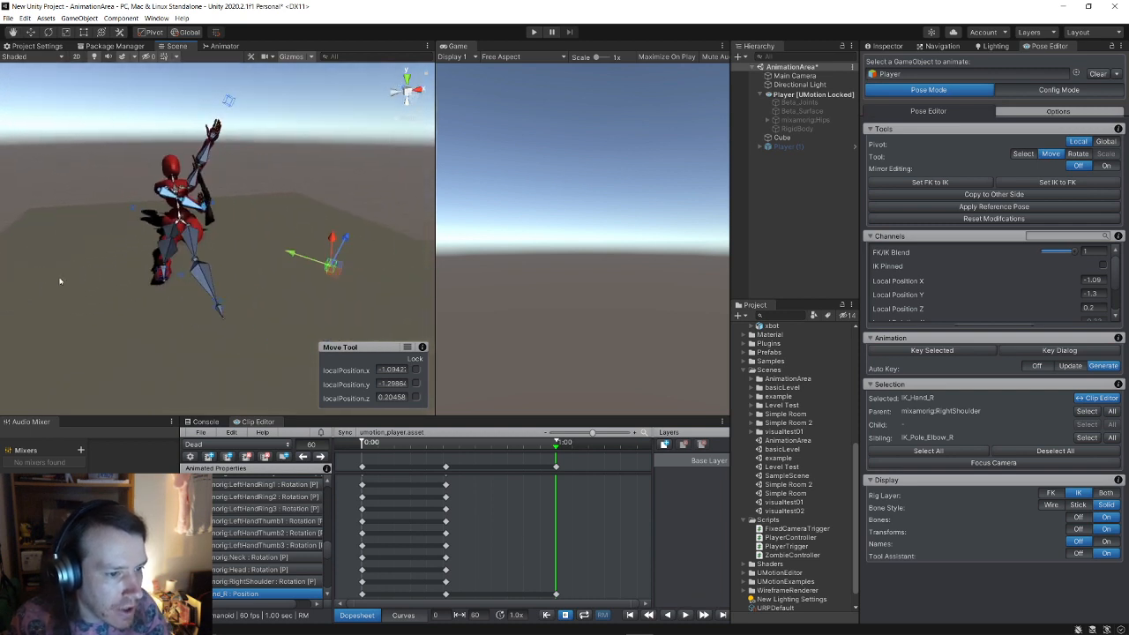
pyautogui.moveTo(330, 262); pyautogui.dragTo(90, 274)
pyautogui.keyDown('alt'); pyautogui.moveTo(90, 273); pyautogui.dragTo(345, 283); pyautogui.keyUp('alt')
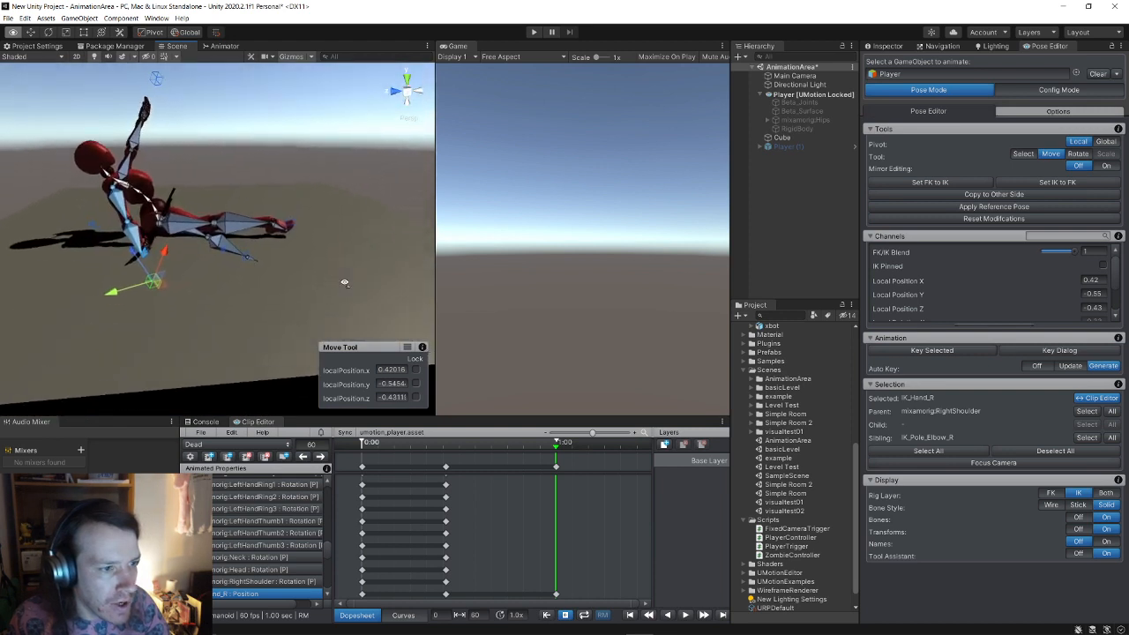
# Step: Reselect the right hand, nudge it up and right, and switch to the Rotate tool
pyautogui.moveTo(345, 283); pyautogui.dragTo(309, 265, button='right')
pyautogui.click(245, 231)
pyautogui.click(203, 301)
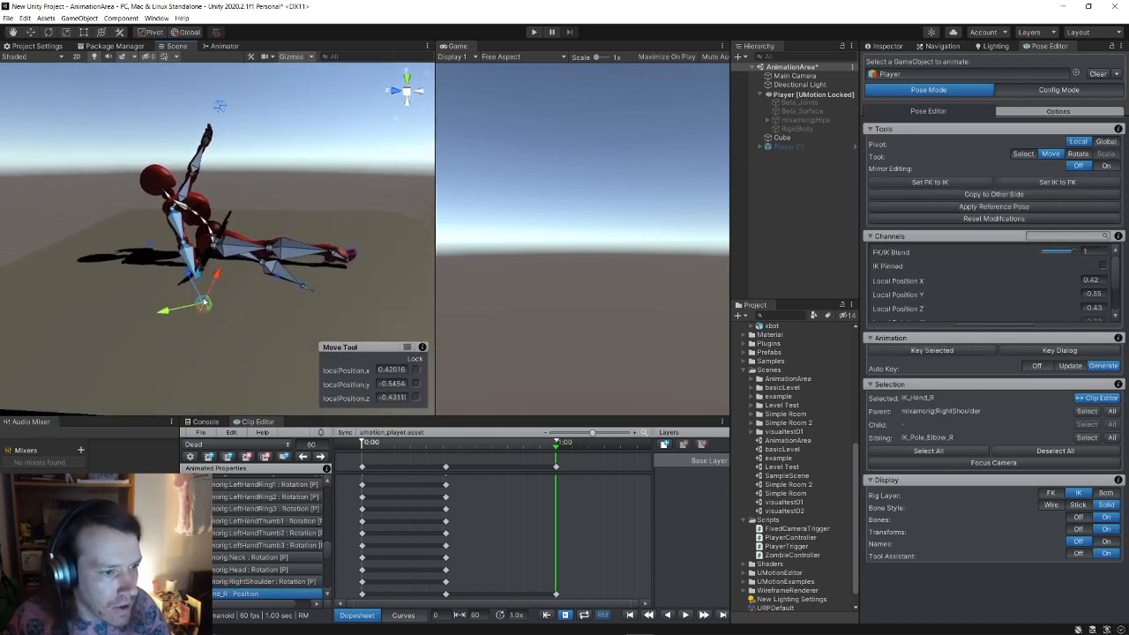
pyautogui.moveTo(213, 279); pyautogui.dragTo(234, 178)
pyautogui.scroll(4, 206, 296)
pyautogui.click(47, 33)
# Step: Copy the right arm's position and rotation onto the left arm
pyautogui.click(1013, 195)
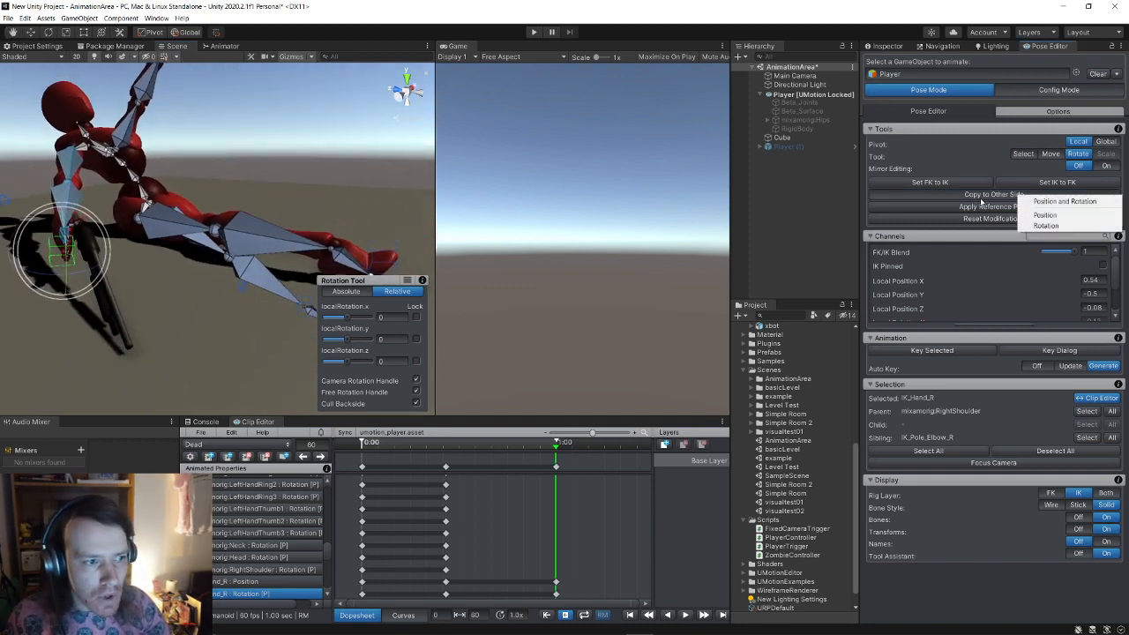
pyautogui.click(1064, 203)
pyautogui.keyDown('alt'); pyautogui.moveTo(289, 210); pyautogui.dragTo(104, 269); pyautogui.keyUp('alt')
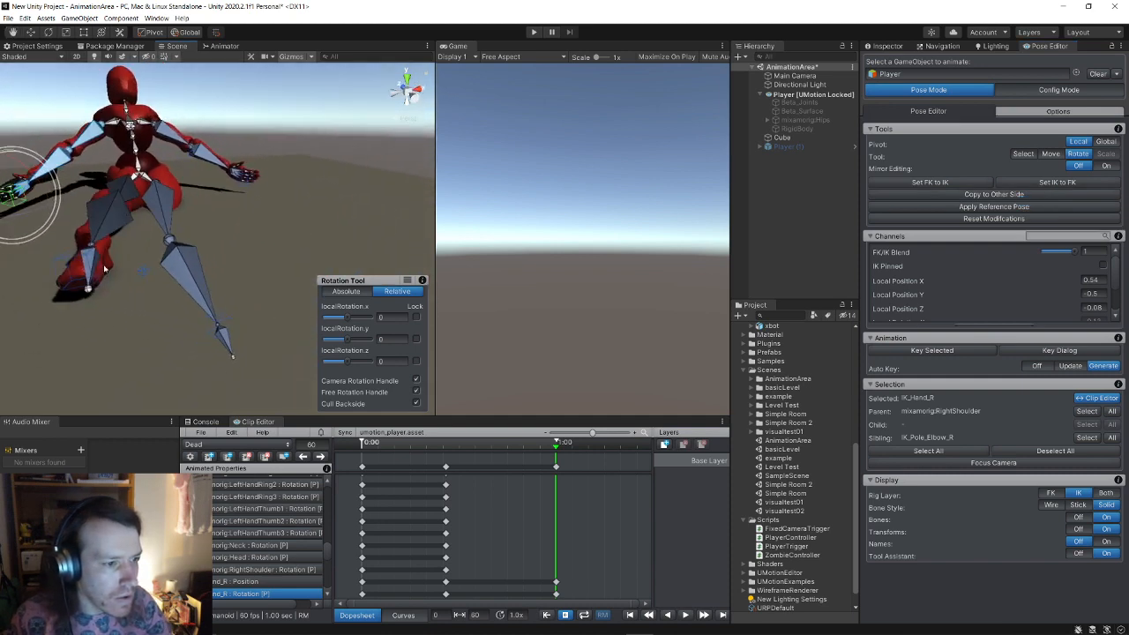
# Step: Reset IK_Foot_R to the reference pose's position and rotation
pyautogui.click(81, 271)
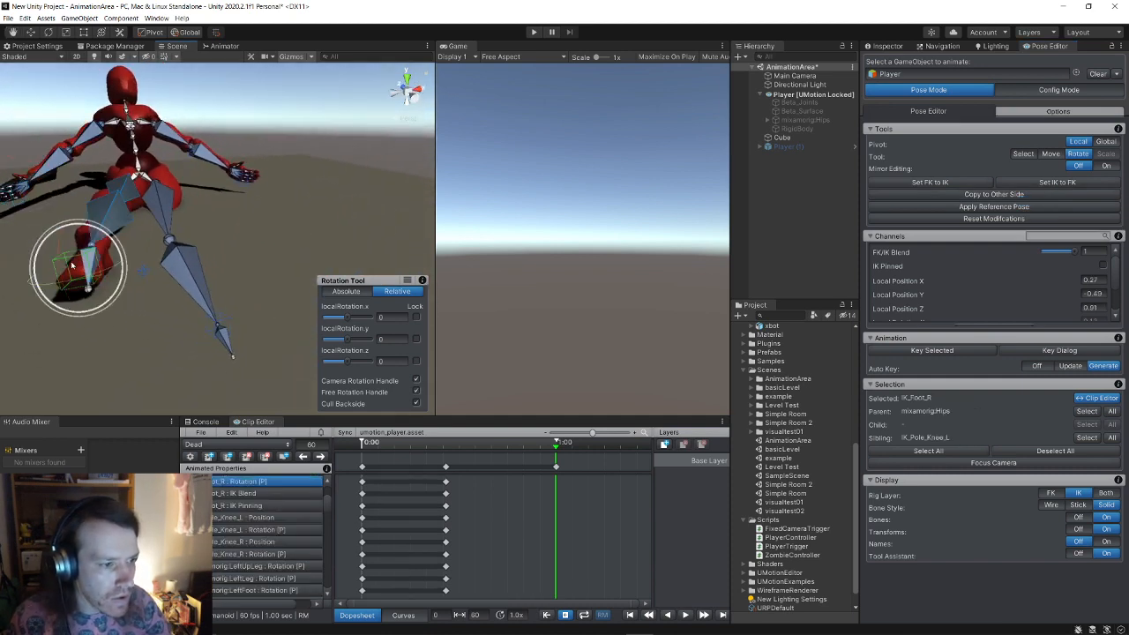
pyautogui.click(999, 205)
pyautogui.click(1031, 205)
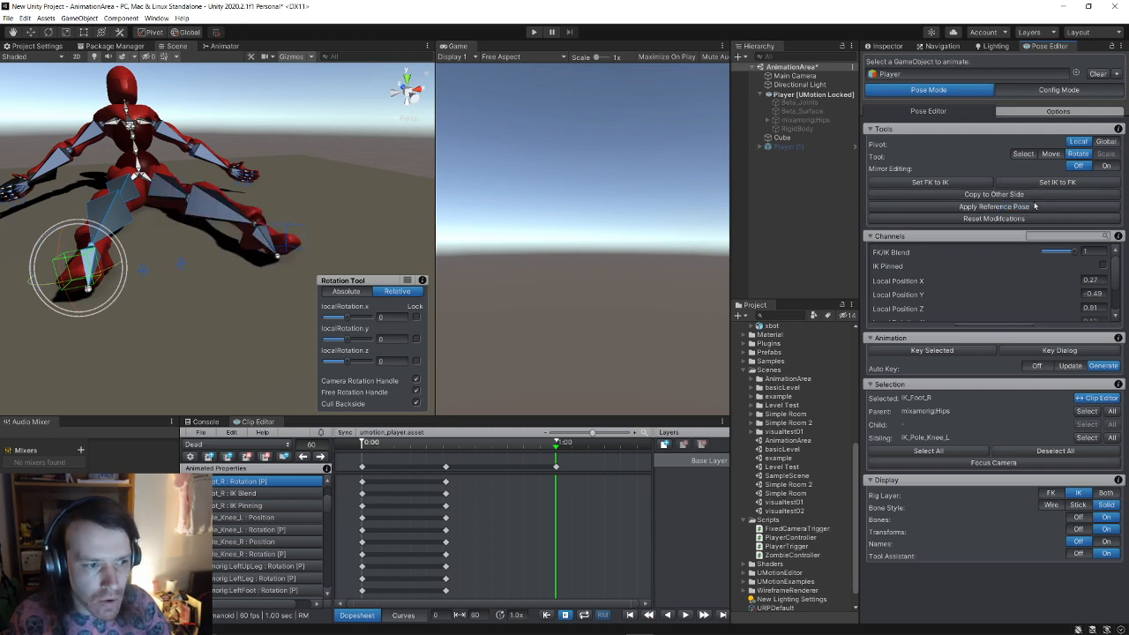
# Step: Drag the Upper Body muscle slider to flatten the torso onto the ground
pyautogui.keyDown('alt'); pyautogui.moveTo(362, 284); pyautogui.dragTo(260, 284); pyautogui.keyUp('alt')
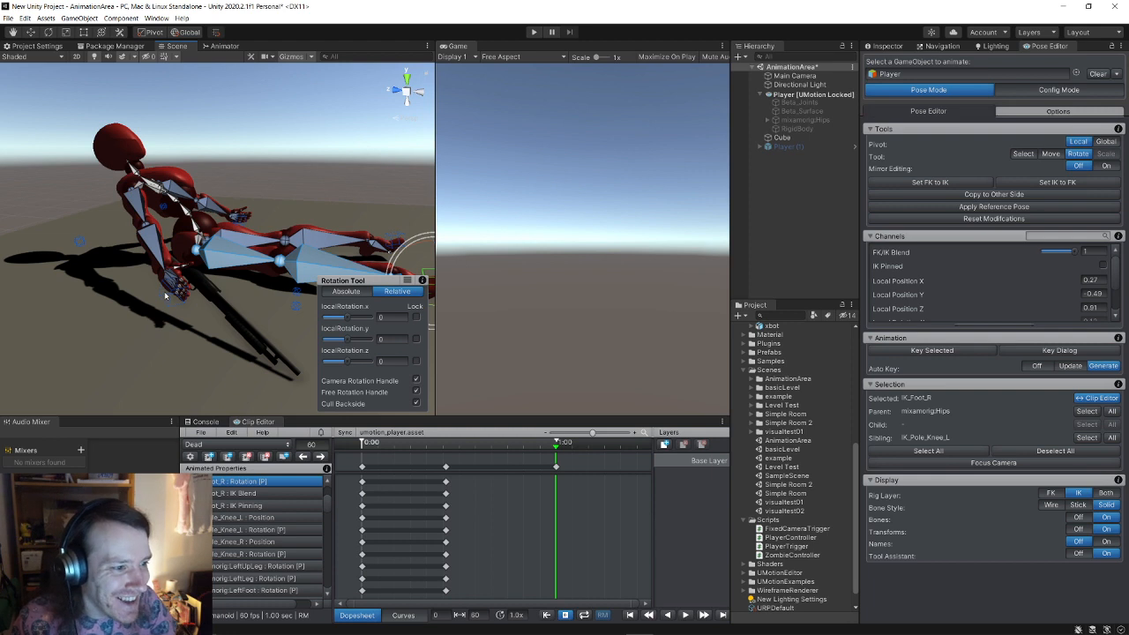
pyautogui.keyDown('alt'); pyautogui.moveTo(164, 295); pyautogui.dragTo(220, 232); pyautogui.keyUp('alt')
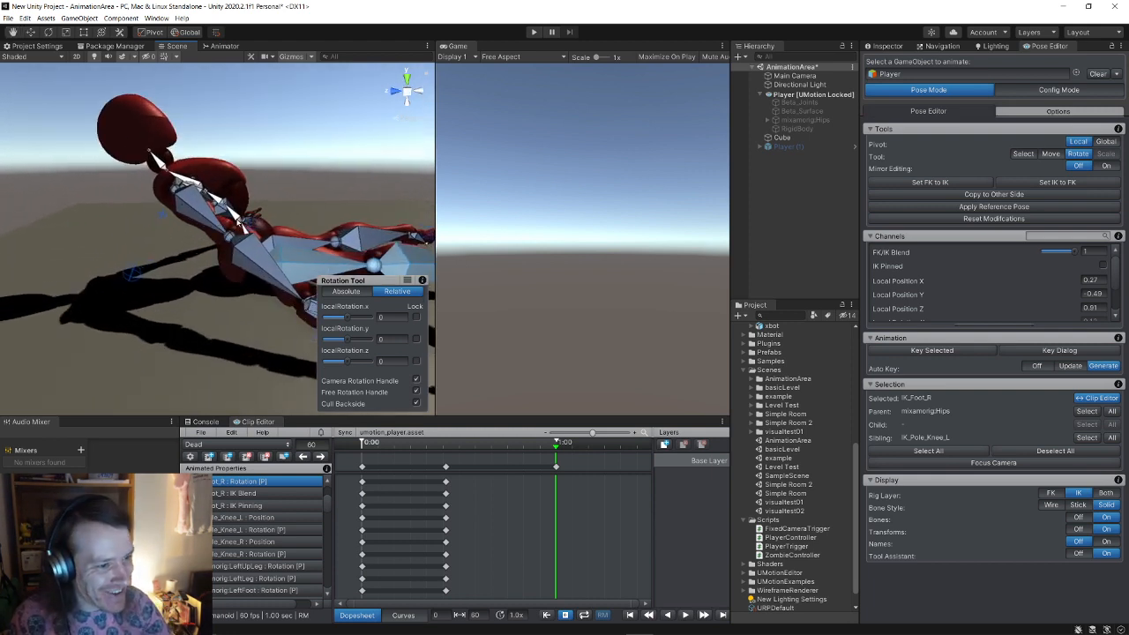
pyautogui.keyDown('alt'); pyautogui.moveTo(241, 222); pyautogui.dragTo(194, 219); pyautogui.keyUp('alt')
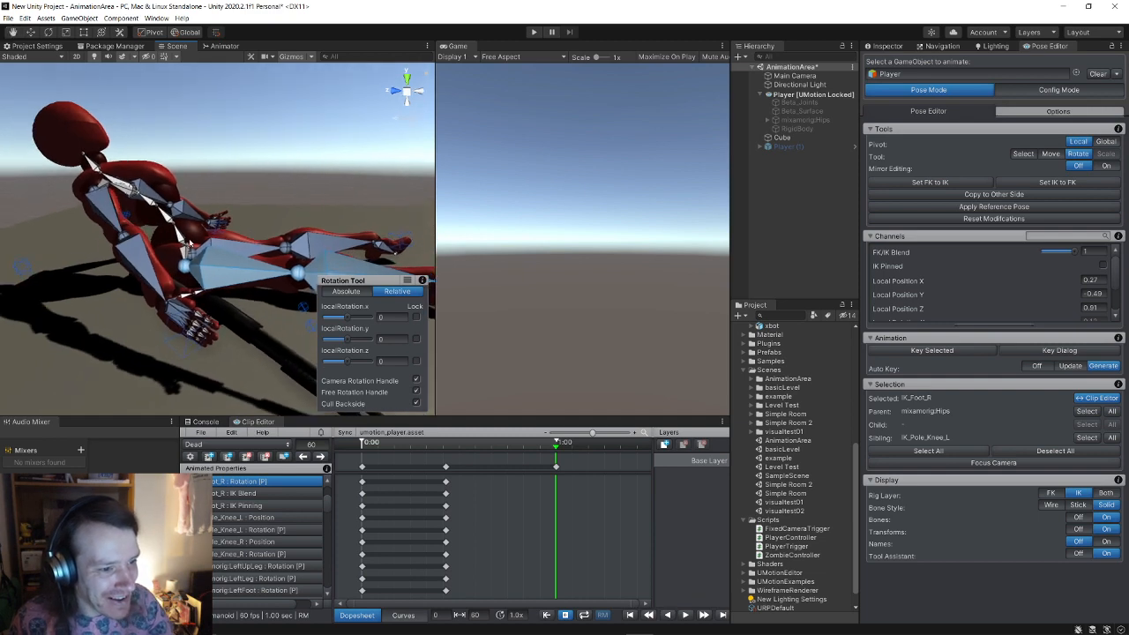
pyautogui.click(309, 272)
pyautogui.moveTo(325, 349)
pyautogui.mouseDown()
pyautogui.moveTo(326, 363)
pyautogui.moveTo(325, 346)
pyautogui.moveTo(339, 365)
pyautogui.mouseUp()
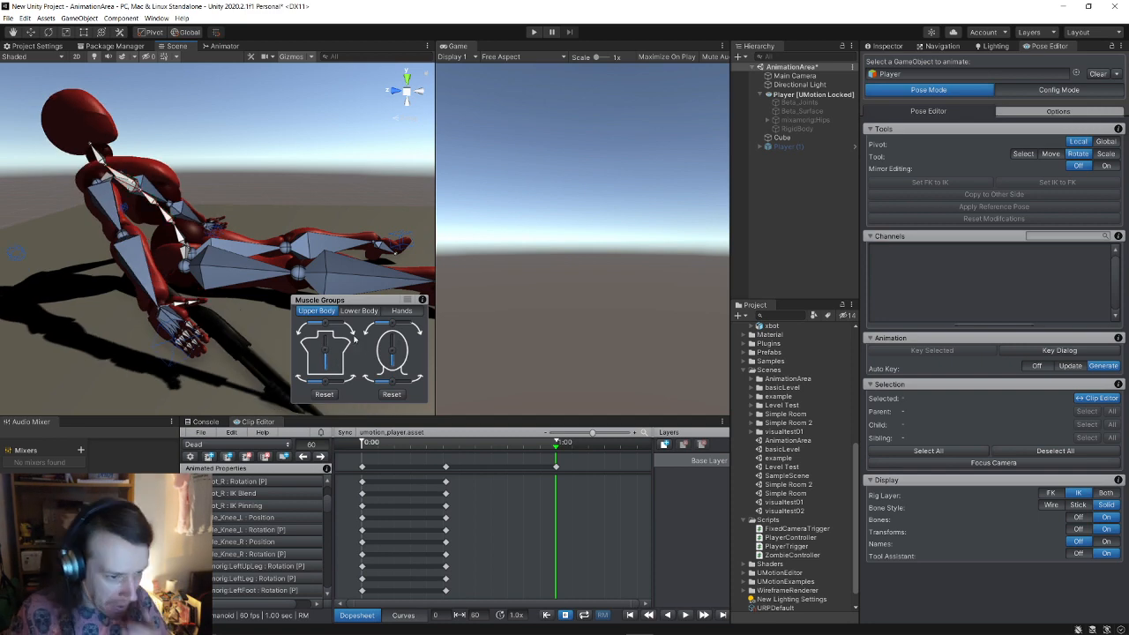
# Step: Drag the 1:00 key to about frame 37, the middle column to about 14, and the last key to about 26
pyautogui.click(557, 469)
pyautogui.moveTo(558, 470); pyautogui.dragTo(480, 473)
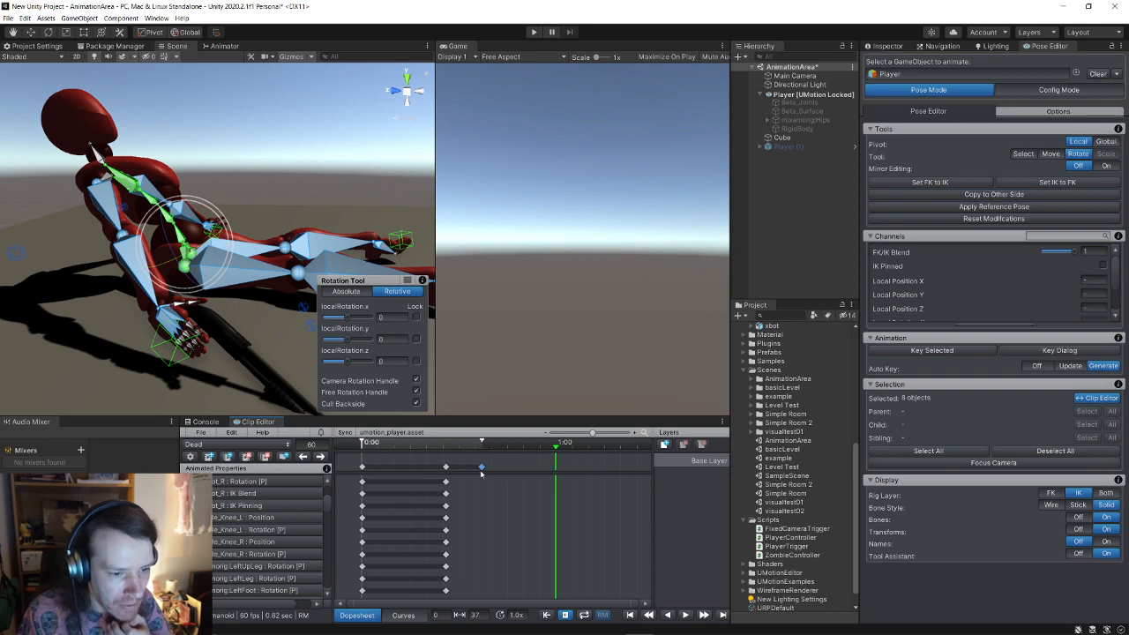
pyautogui.click(525, 474)
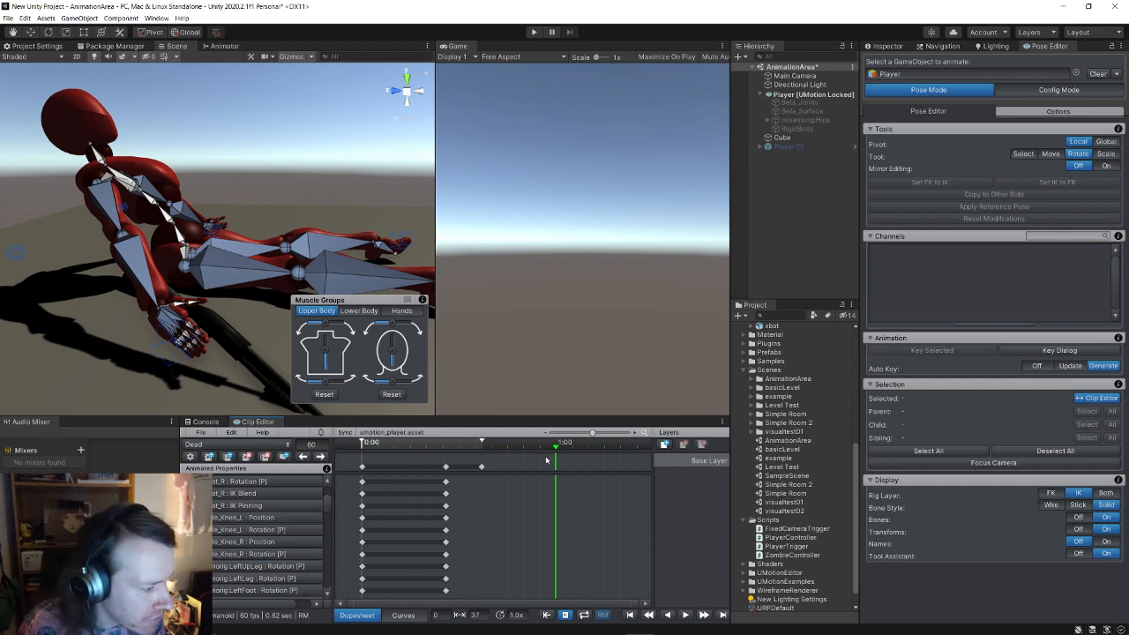
pyautogui.moveTo(558, 450); pyautogui.dragTo(523, 457)
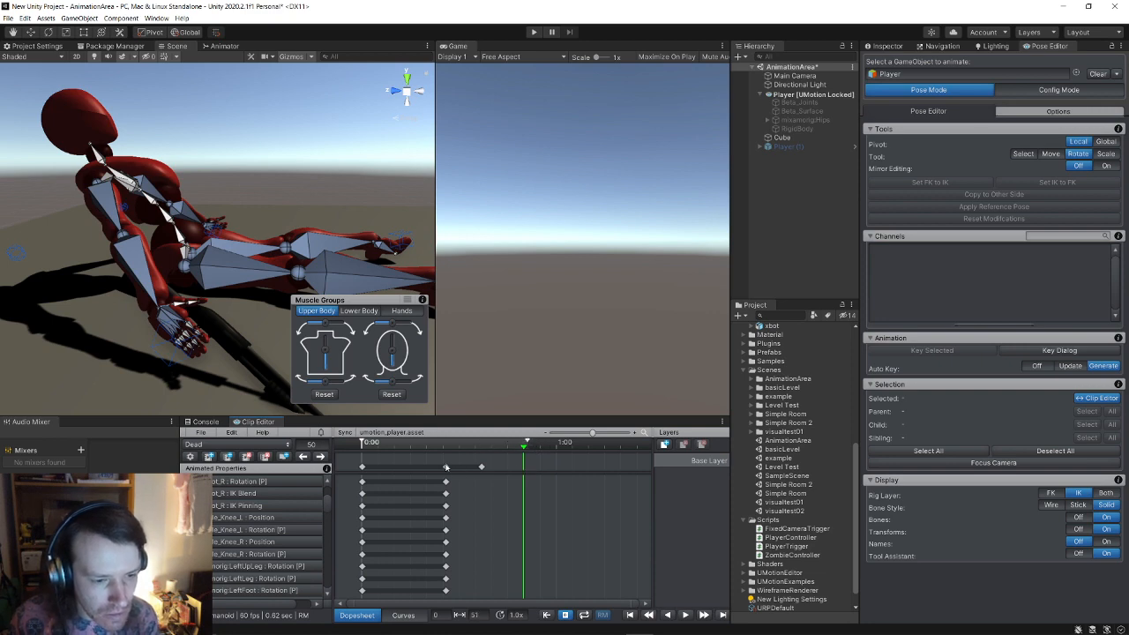
pyautogui.moveTo(447, 467); pyautogui.dragTo(414, 475)
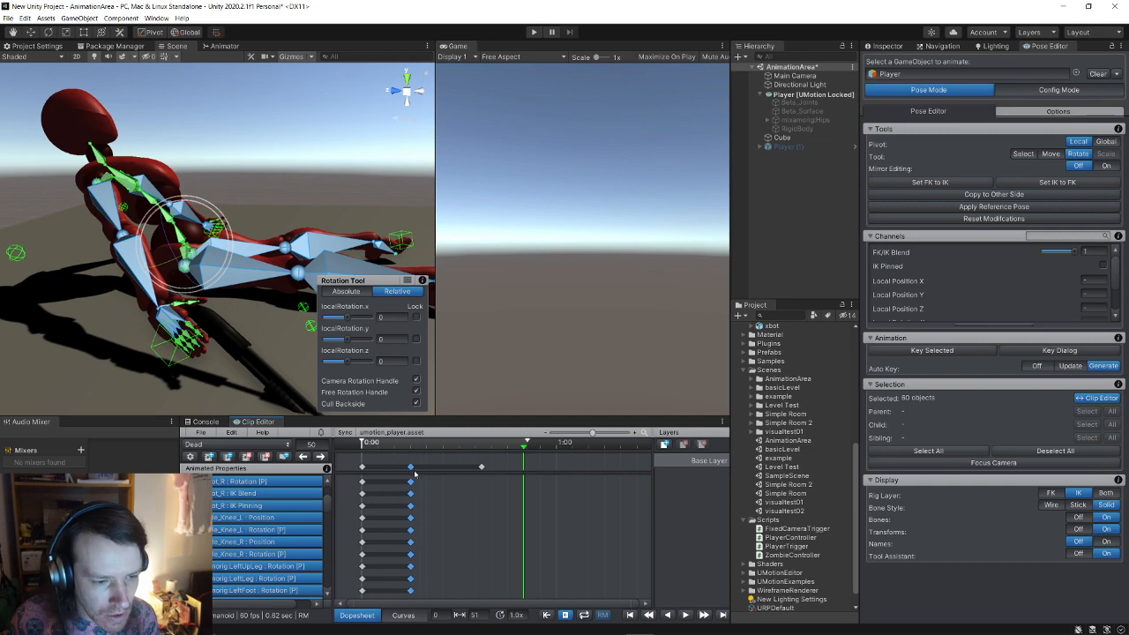
pyautogui.click(480, 474)
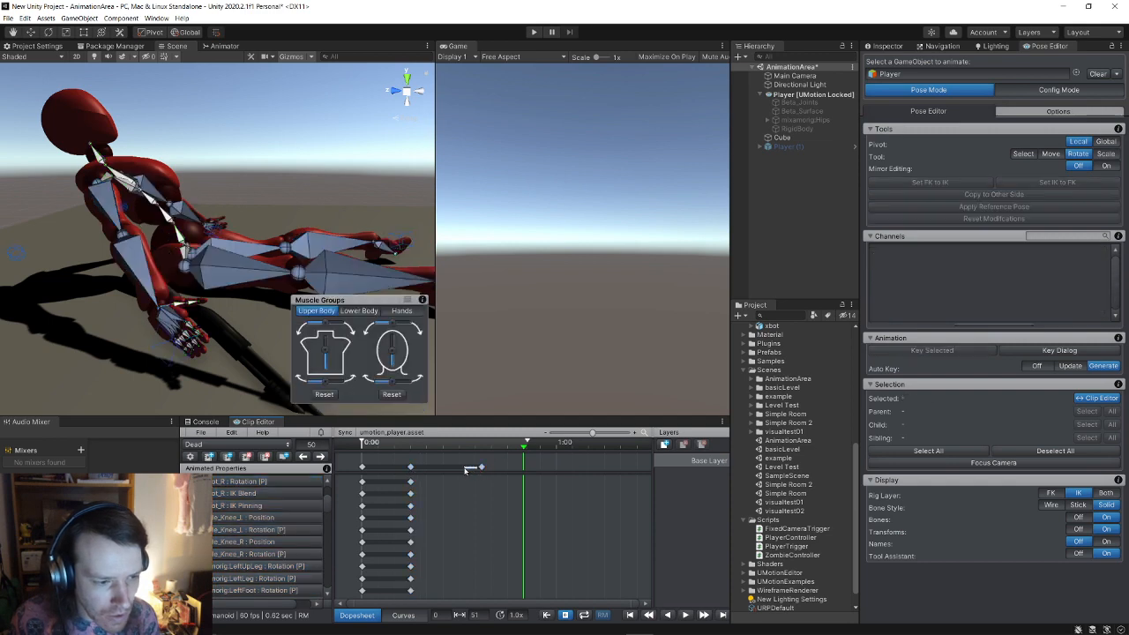
pyautogui.moveTo(482, 468)
pyautogui.mouseDown()
pyautogui.moveTo(451, 467)
pyautogui.moveTo(491, 450)
pyautogui.mouseUp()
# Step: Add keys to all properties at frame 40, then scrub back to preview the fall
pyautogui.click(492, 469)
pyautogui.rightClick(492, 468)
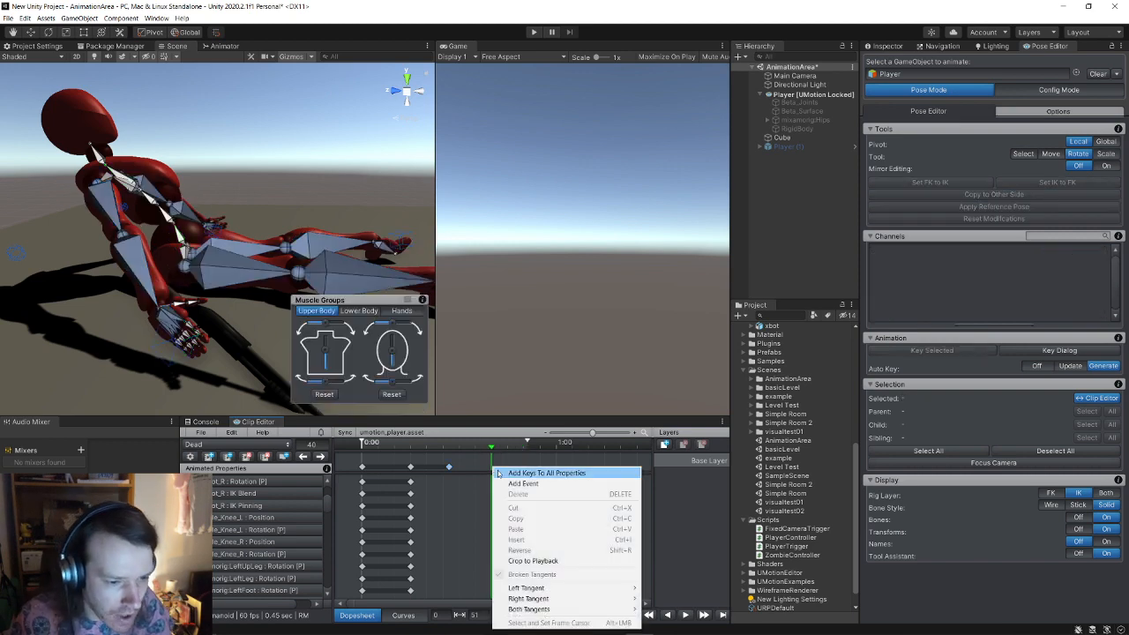
pyautogui.click(546, 473)
pyautogui.scroll(-2, 444, 505)
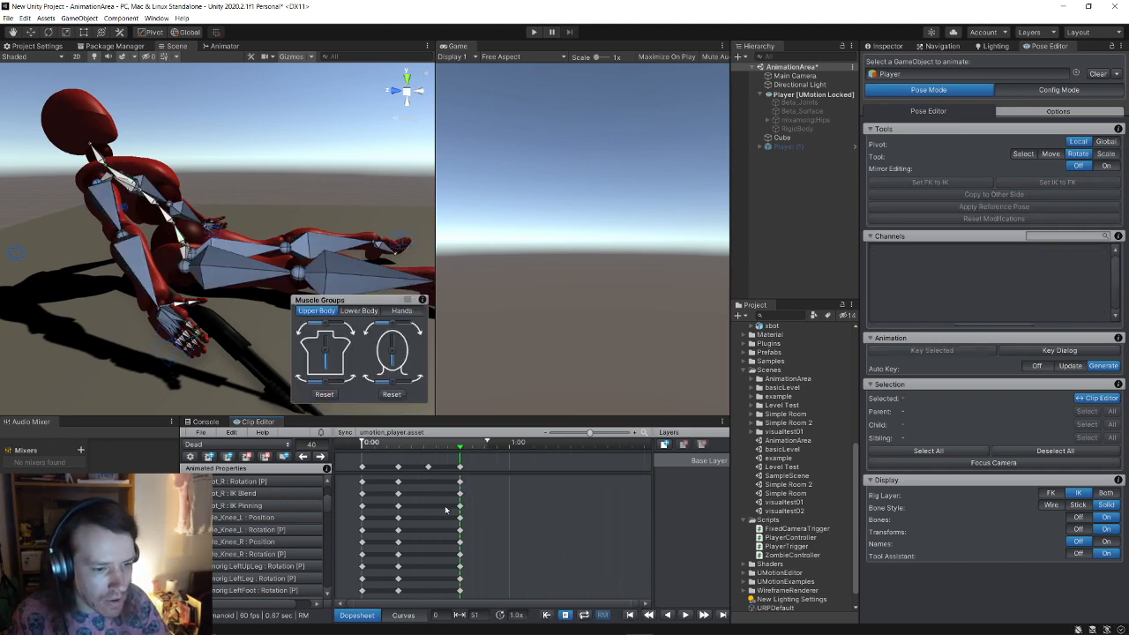
pyautogui.scroll(-2, 443, 509)
pyautogui.scroll(2, 444, 509)
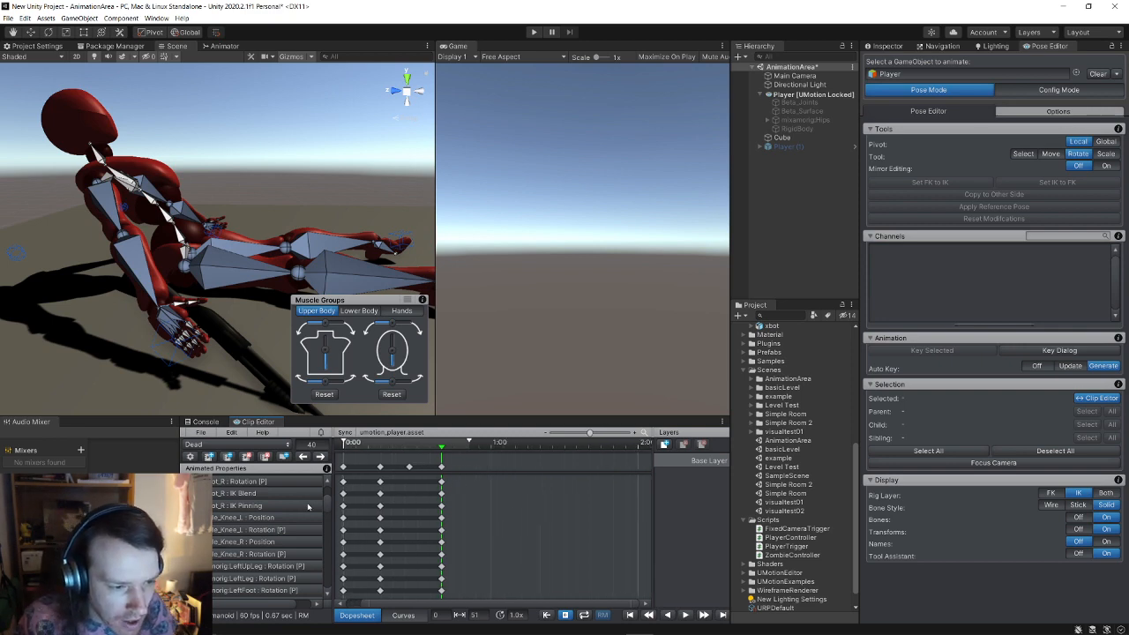
pyautogui.moveTo(439, 446); pyautogui.dragTo(409, 461)
# Step: Delete only the top-row key at frame 27, then select the whole frame-26 key column
pyautogui.click(409, 468)
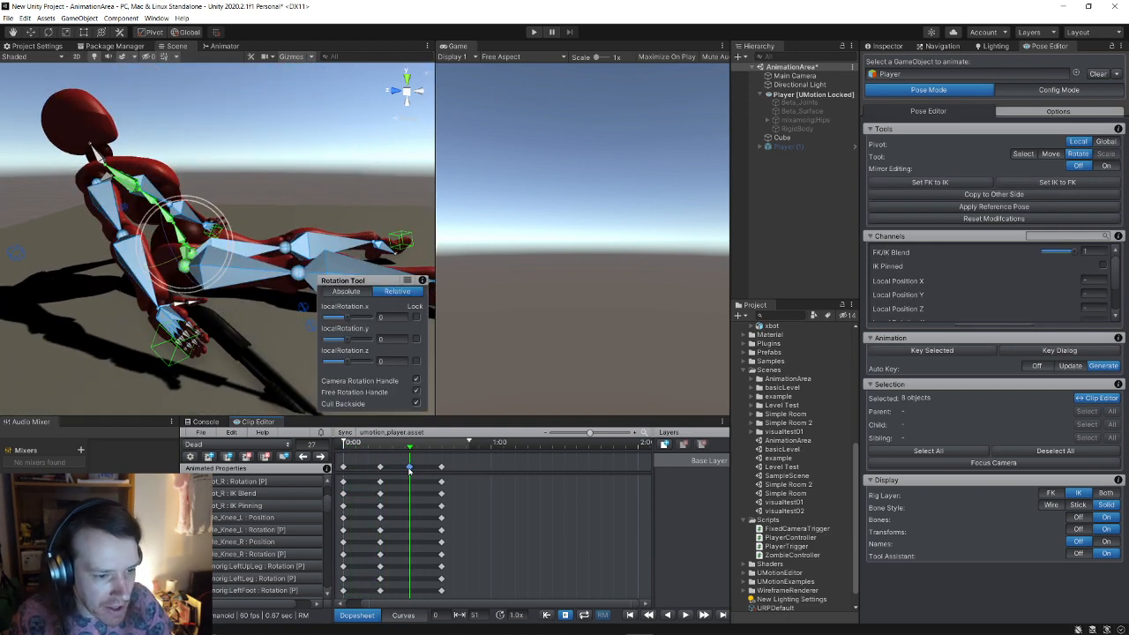
pyautogui.rightClick(410, 469)
pyautogui.click(415, 476)
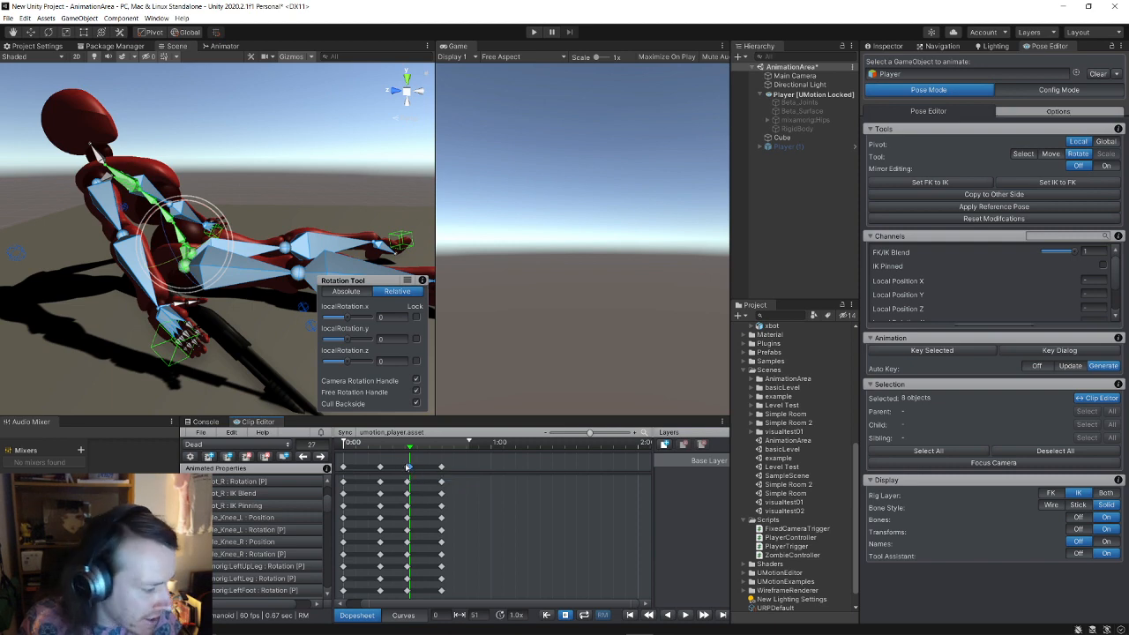
pyautogui.click(408, 466)
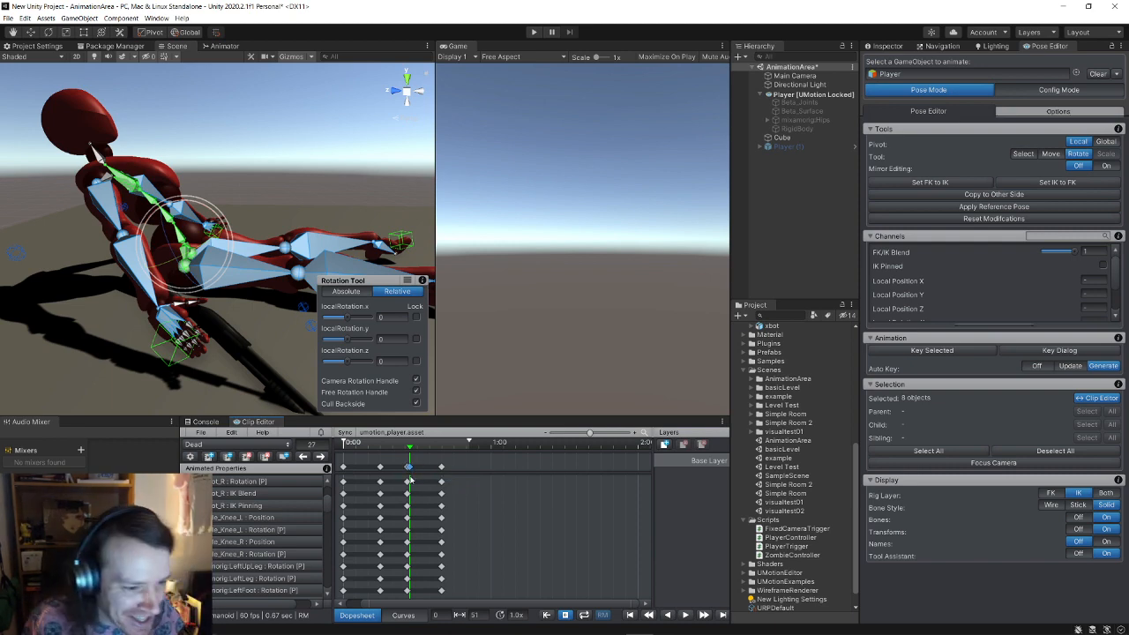
pyautogui.press('Delete')
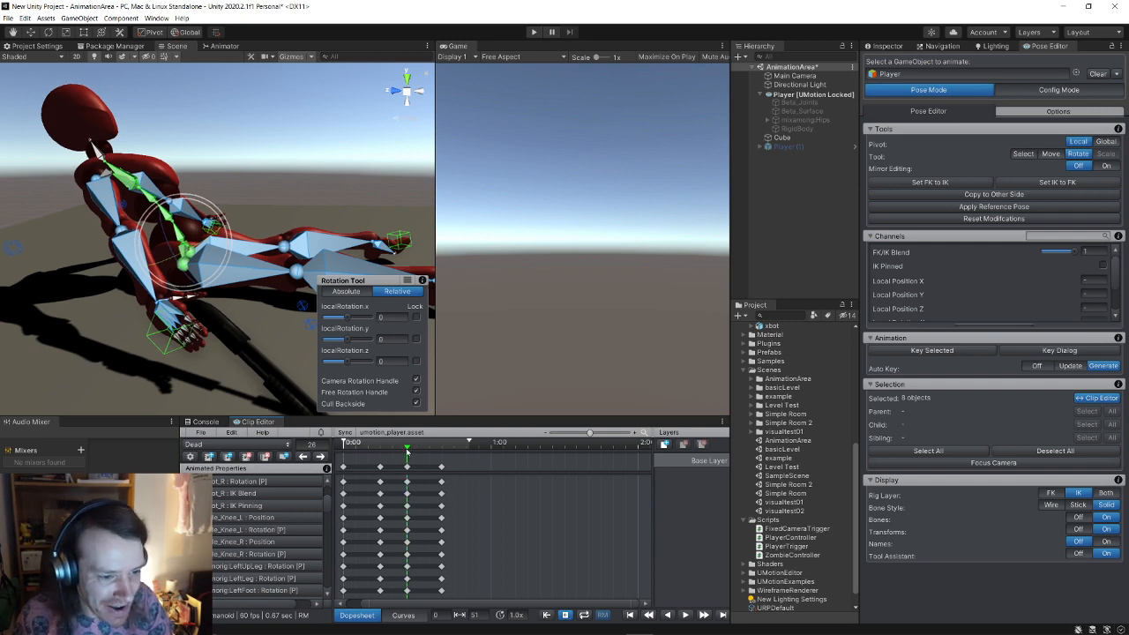
pyautogui.moveTo(413, 452)
pyautogui.mouseDown()
pyautogui.moveTo(344, 456)
pyautogui.moveTo(407, 462)
pyautogui.mouseUp()
pyautogui.click(407, 469)
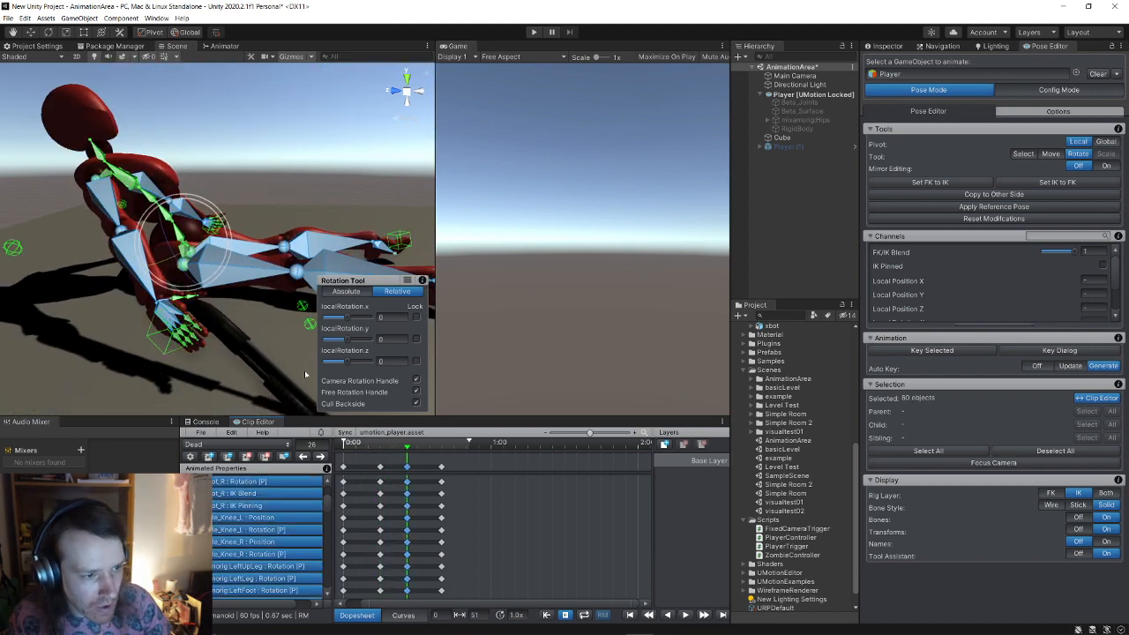
# Step: At frame 26, move the selected bones to shift the body down and left
pyautogui.scroll(-7, 304, 371)
pyautogui.click(32, 32)
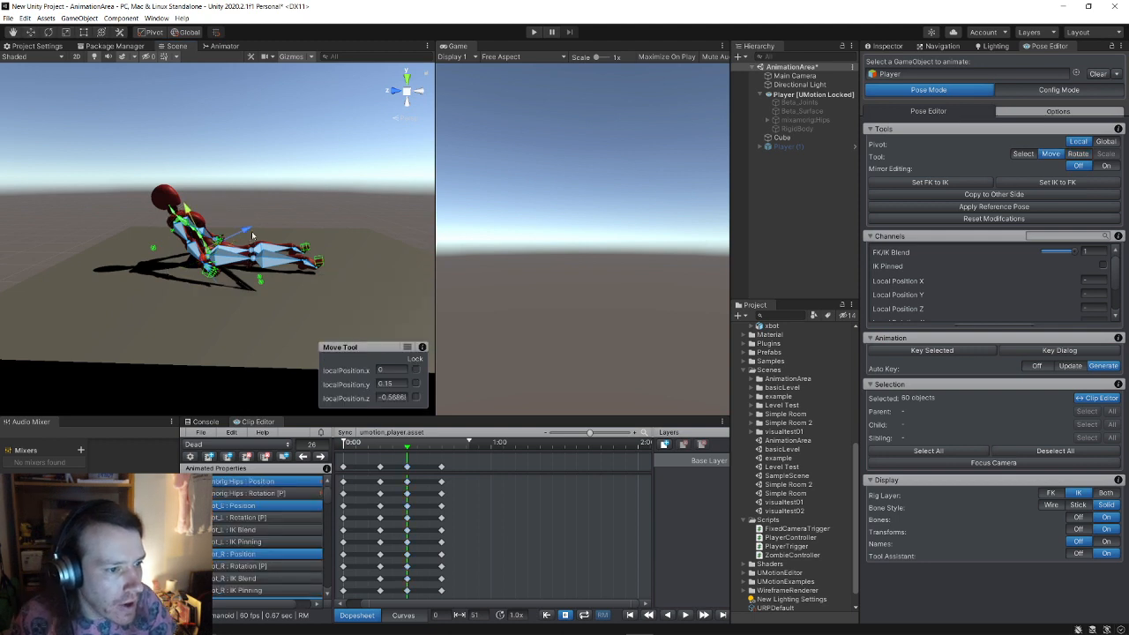
pyautogui.moveTo(252, 236); pyautogui.dragTo(188, 226)
pyautogui.moveTo(170, 214)
pyautogui.mouseDown()
pyautogui.moveTo(213, 230)
pyautogui.moveTo(159, 213)
pyautogui.mouseUp()
# Step: At frame 39, shift the whole body down, left and back along the ground
pyautogui.moveTo(408, 448); pyautogui.dragTo(440, 446)
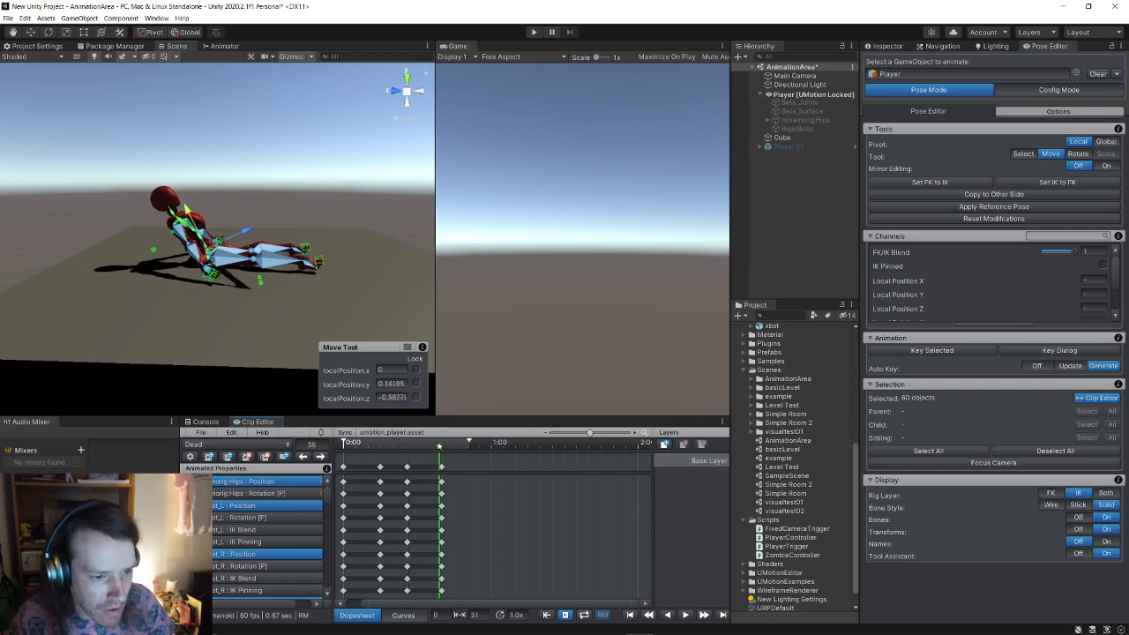
pyautogui.click(441, 467)
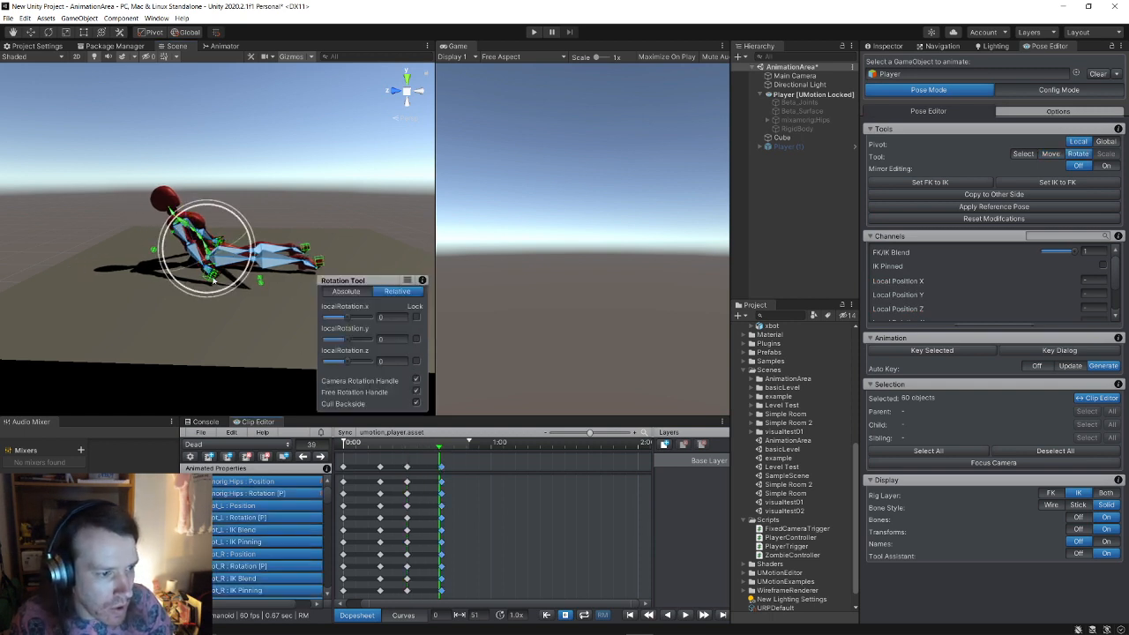
pyautogui.moveTo(223, 266); pyautogui.dragTo(121, 146, button='right')
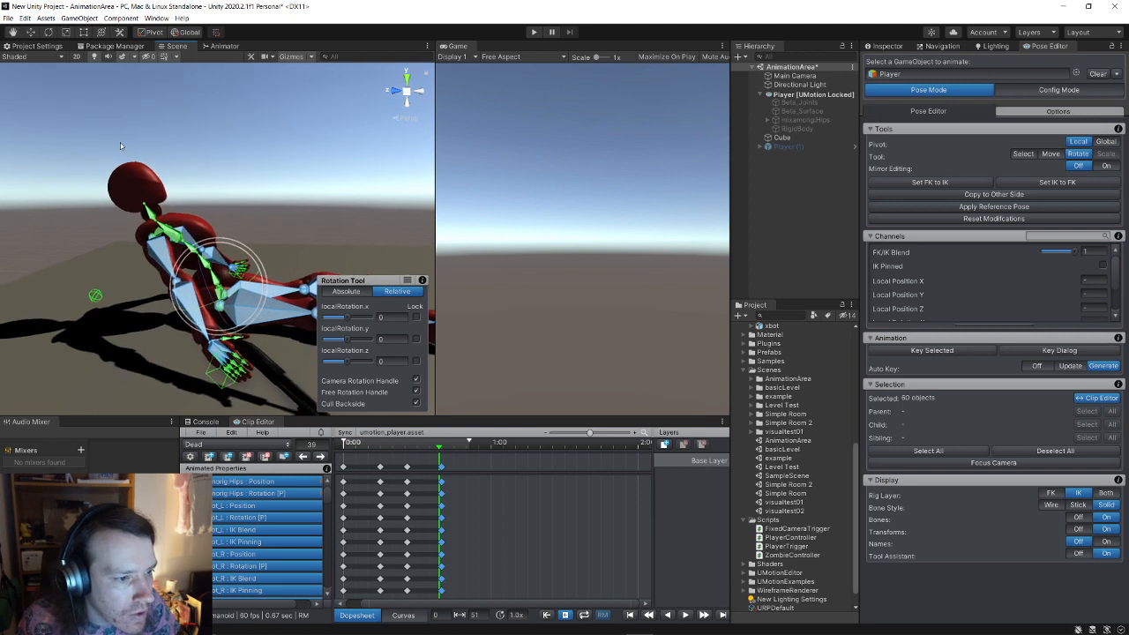
pyautogui.click(31, 35)
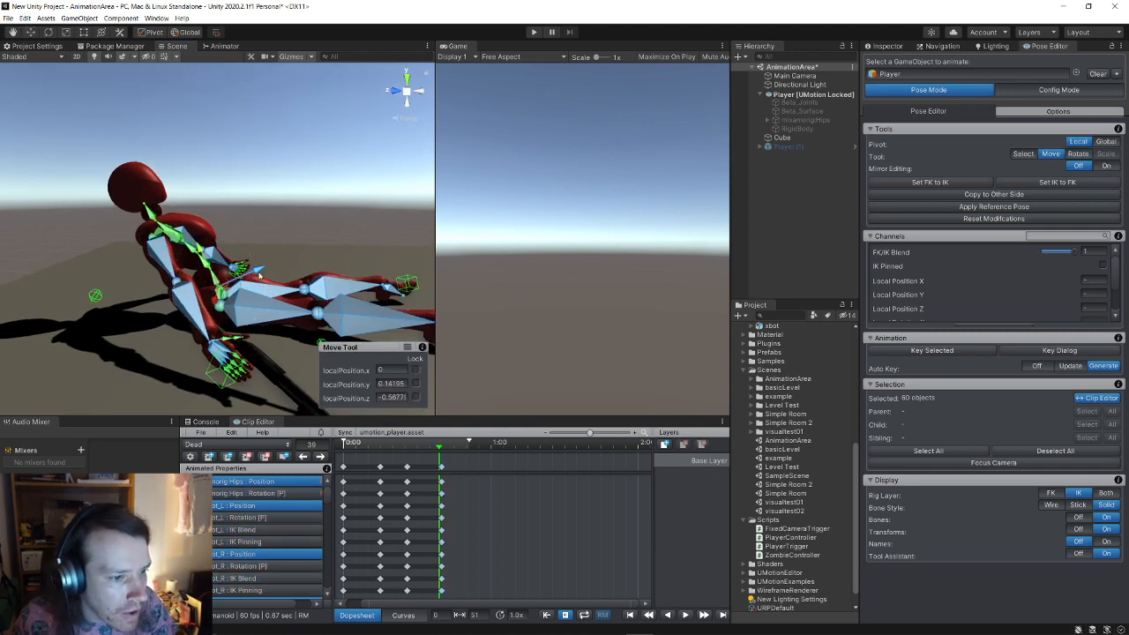
pyautogui.moveTo(257, 272); pyautogui.dragTo(132, 240)
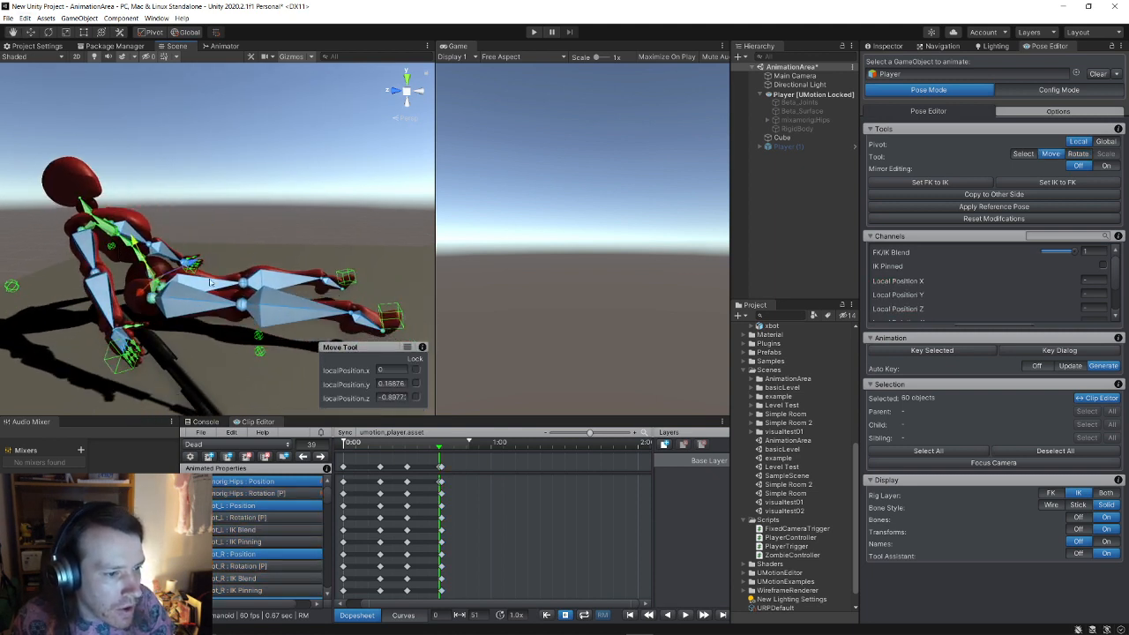
pyautogui.moveTo(190, 270); pyautogui.dragTo(164, 269)
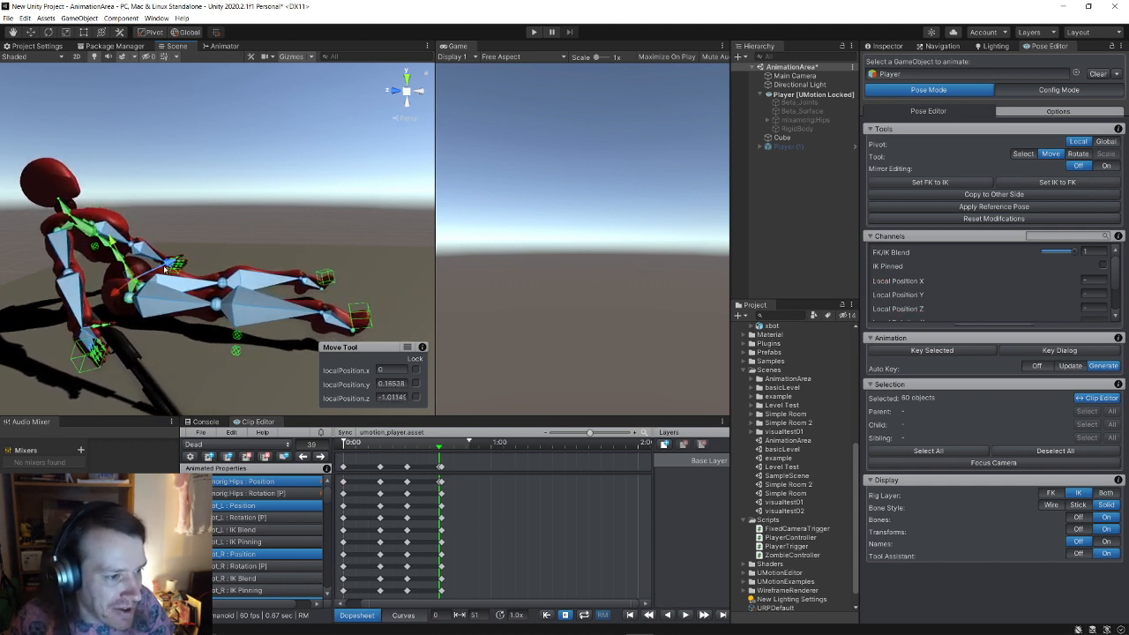
# Step: Move the final key column one frame earlier, shift the body down-left, and rotate it about the hips
pyautogui.click(440, 468)
pyautogui.press('e')
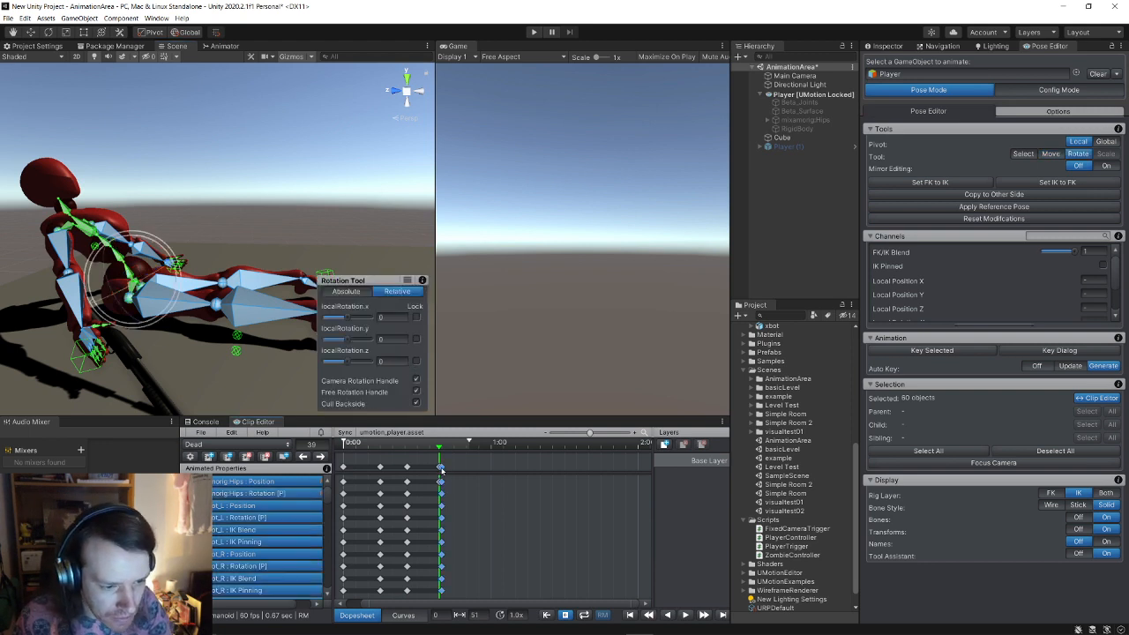
pyautogui.moveTo(442, 470); pyautogui.dragTo(440, 474)
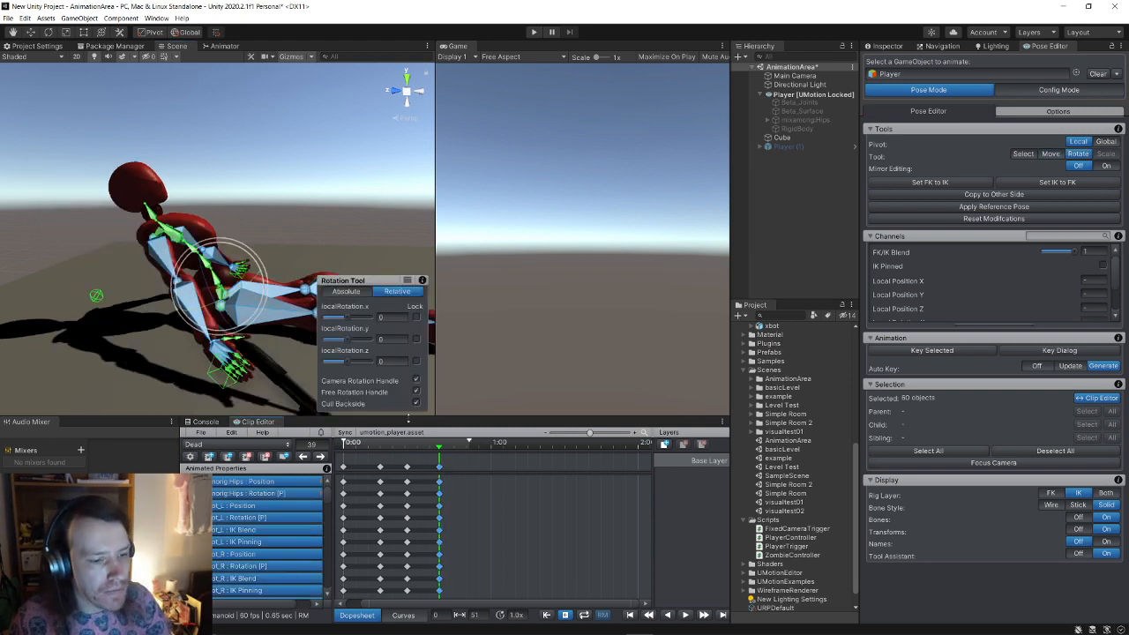
pyautogui.click(30, 34)
pyautogui.moveTo(252, 269); pyautogui.dragTo(119, 243)
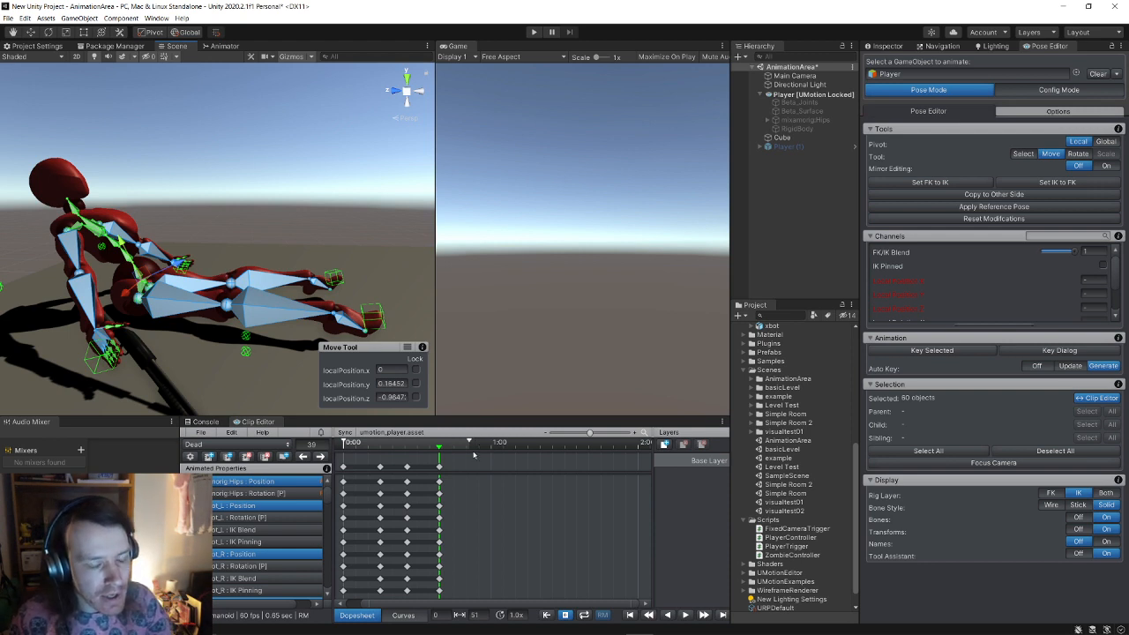
pyautogui.moveTo(213, 243)
pyautogui.keyDown('alt'); pyautogui.mouseDown()
pyautogui.moveTo(233, 246)
pyautogui.moveTo(210, 236)
pyautogui.mouseUp(); pyautogui.keyUp('alt')
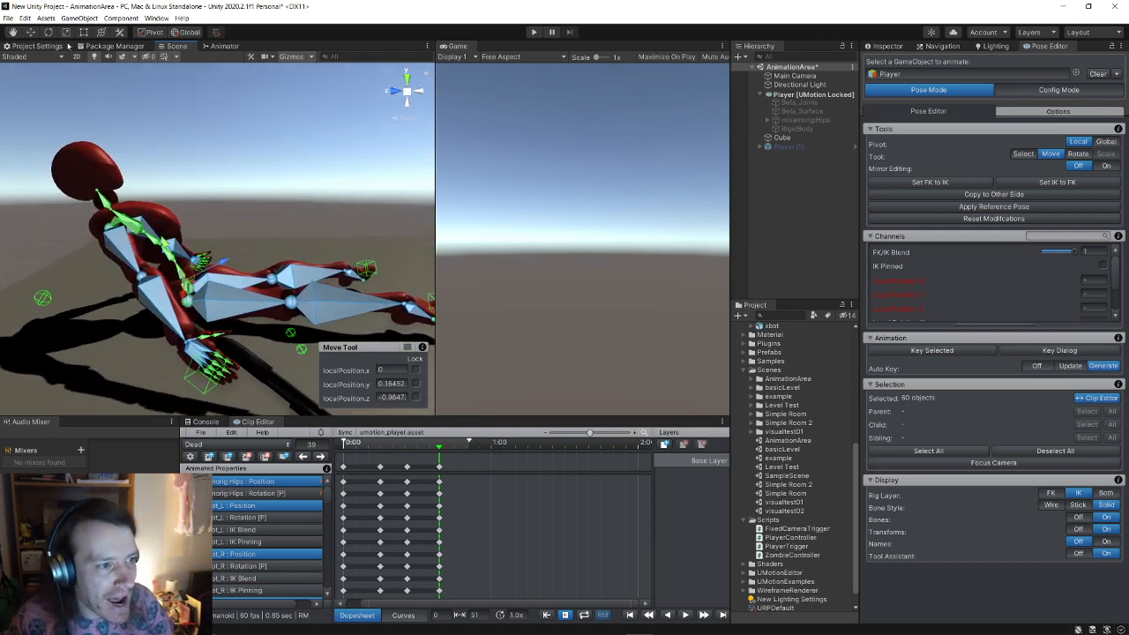
pyautogui.press('e')
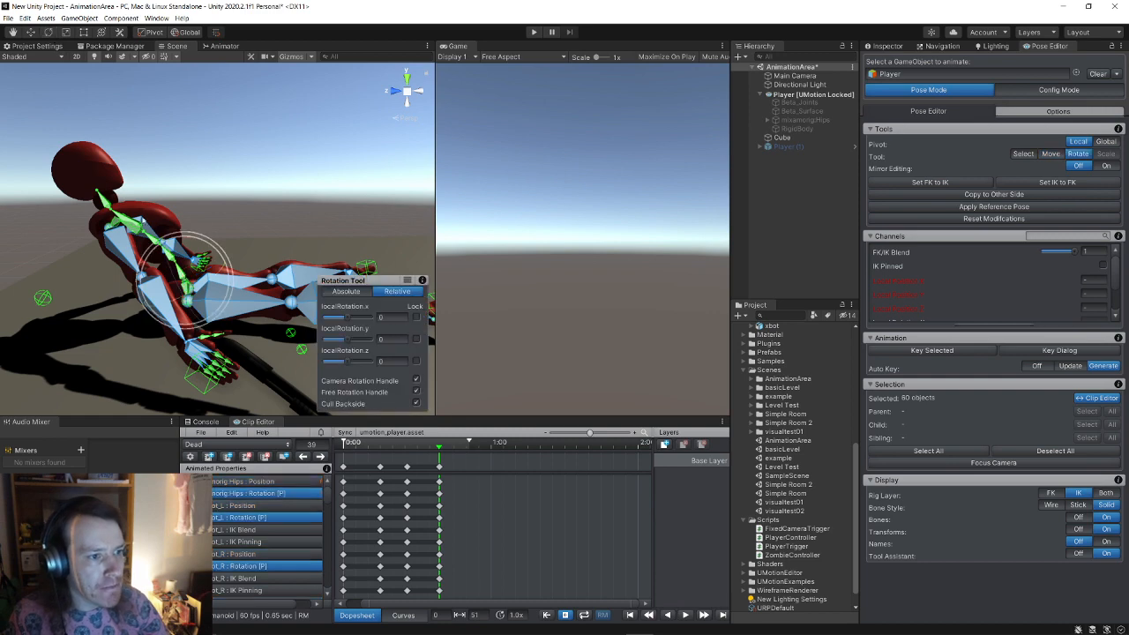
pyautogui.moveTo(154, 251); pyautogui.dragTo(148, 264)
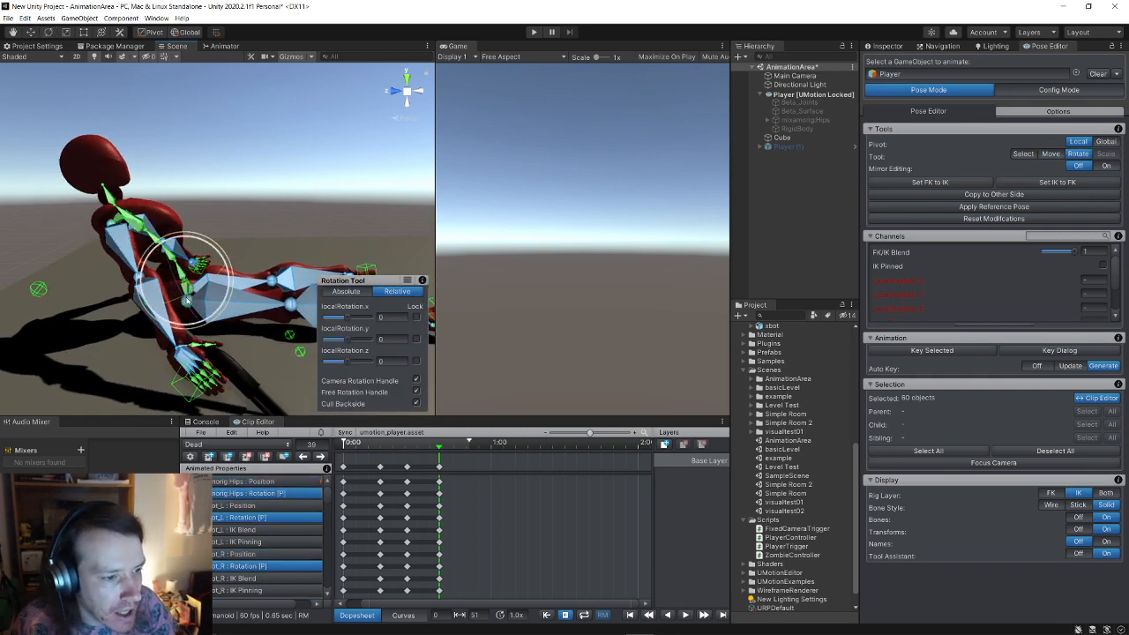
# Step: At frame 39, move IK_Foot_R down and left so the right leg swings out and lower
pyautogui.click(207, 326)
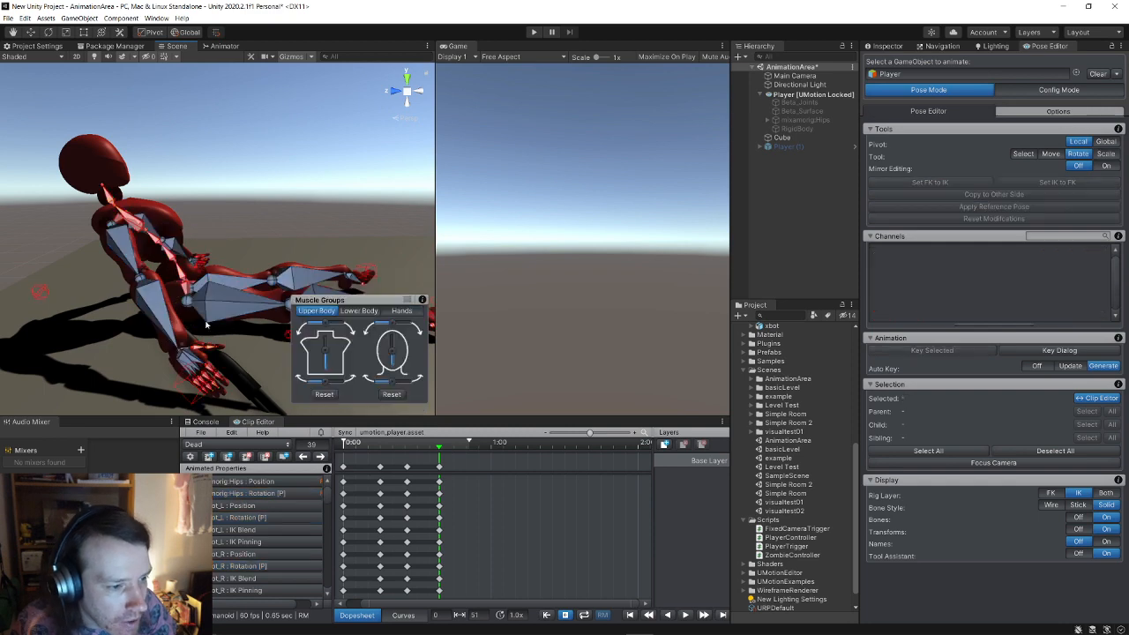
pyautogui.scroll(10, 186, 306)
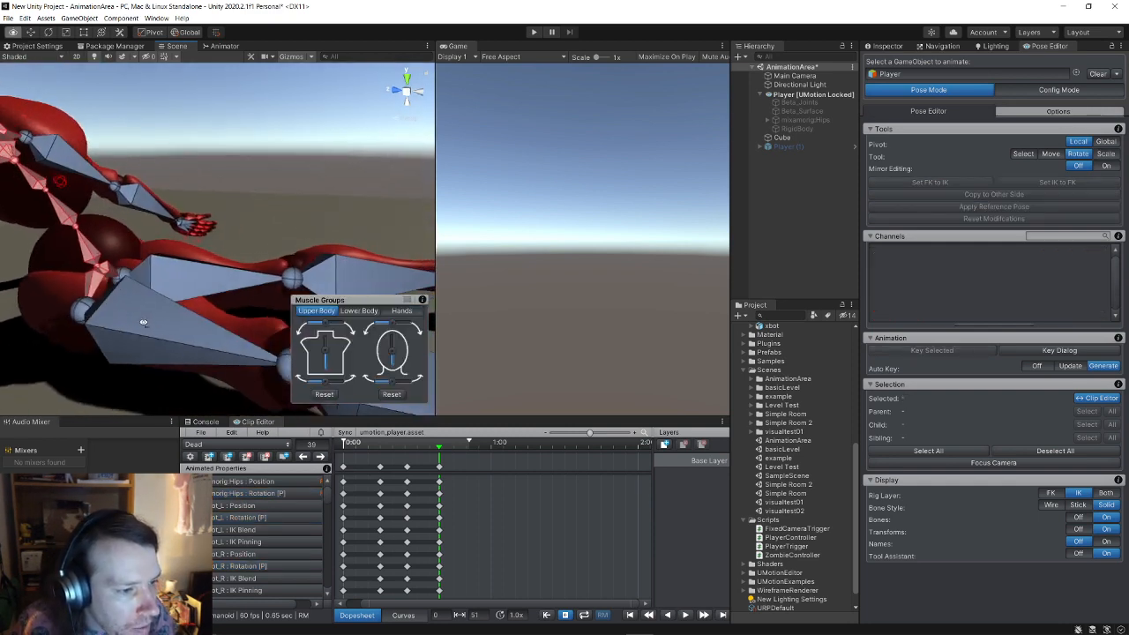
pyautogui.click(155, 337)
pyautogui.scroll(-10, 181, 312)
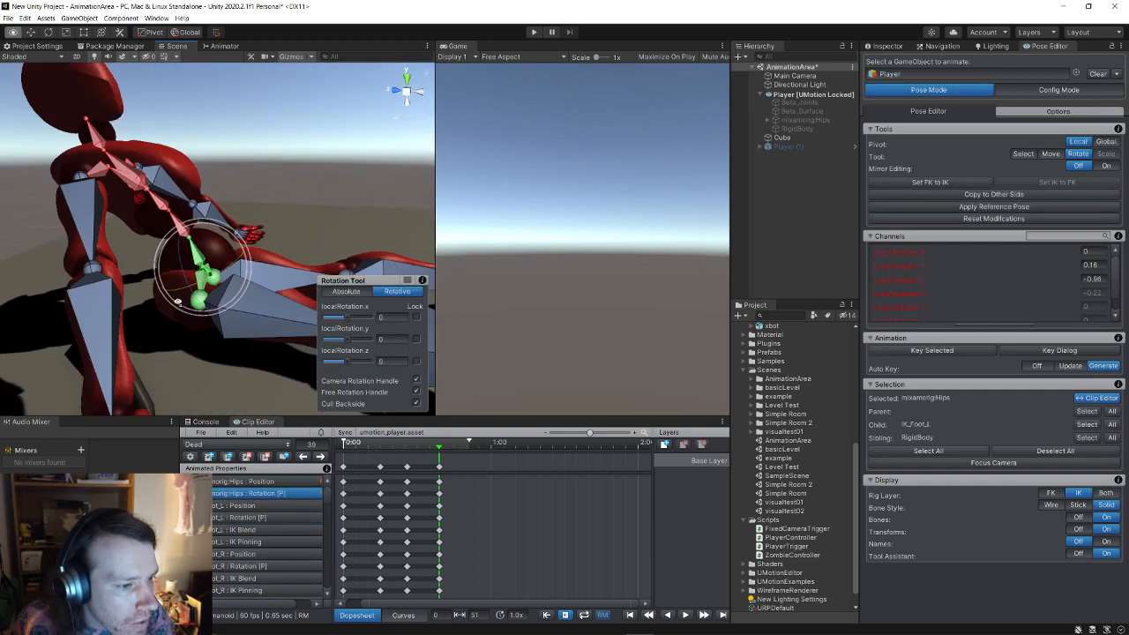
pyautogui.keyDown('alt'); pyautogui.moveTo(230, 273); pyautogui.dragTo(260, 165); pyautogui.keyUp('alt')
pyautogui.click(269, 141)
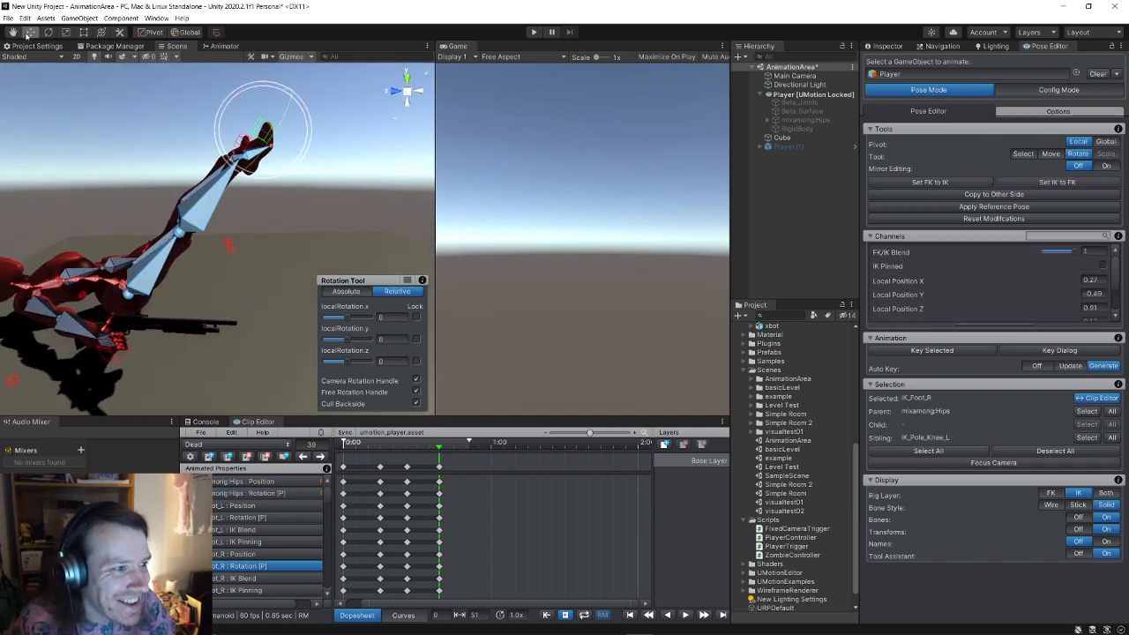
pyautogui.press('w')
pyautogui.moveTo(264, 132); pyautogui.dragTo(268, 276)
pyautogui.moveTo(328, 317); pyautogui.dragTo(258, 351)
pyautogui.click(332, 316)
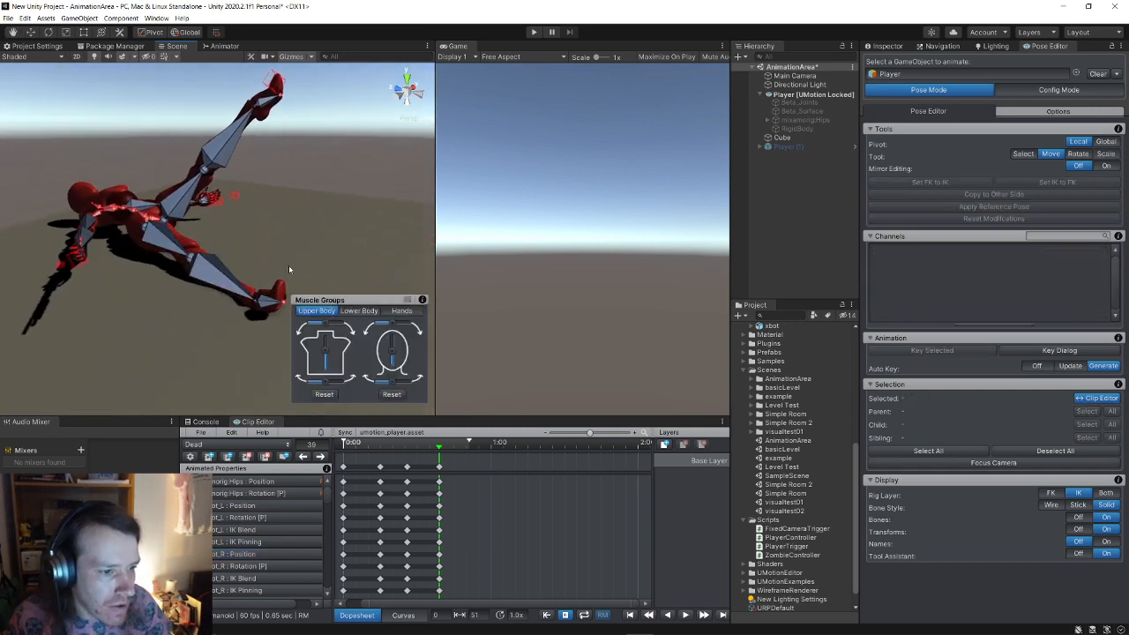
pyautogui.keyDown('alt'); pyautogui.moveTo(288, 269); pyautogui.dragTo(209, 324); pyautogui.keyUp('alt')
# Step: Copy the right foot's position and rotation onto the left foot
pyautogui.click(195, 325)
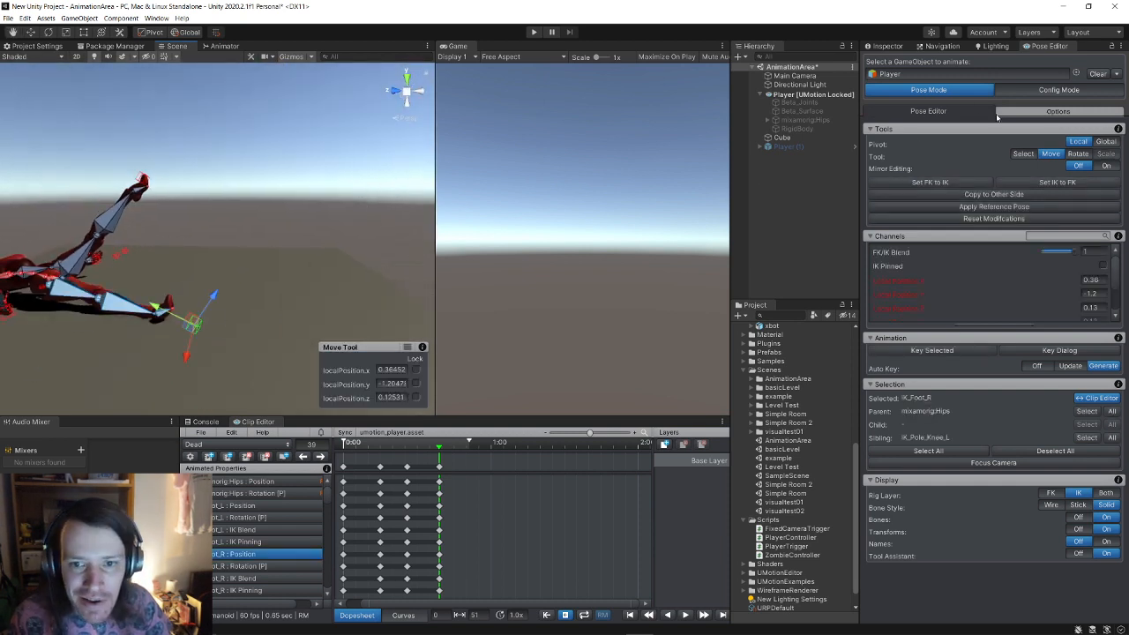
pyautogui.click(1000, 195)
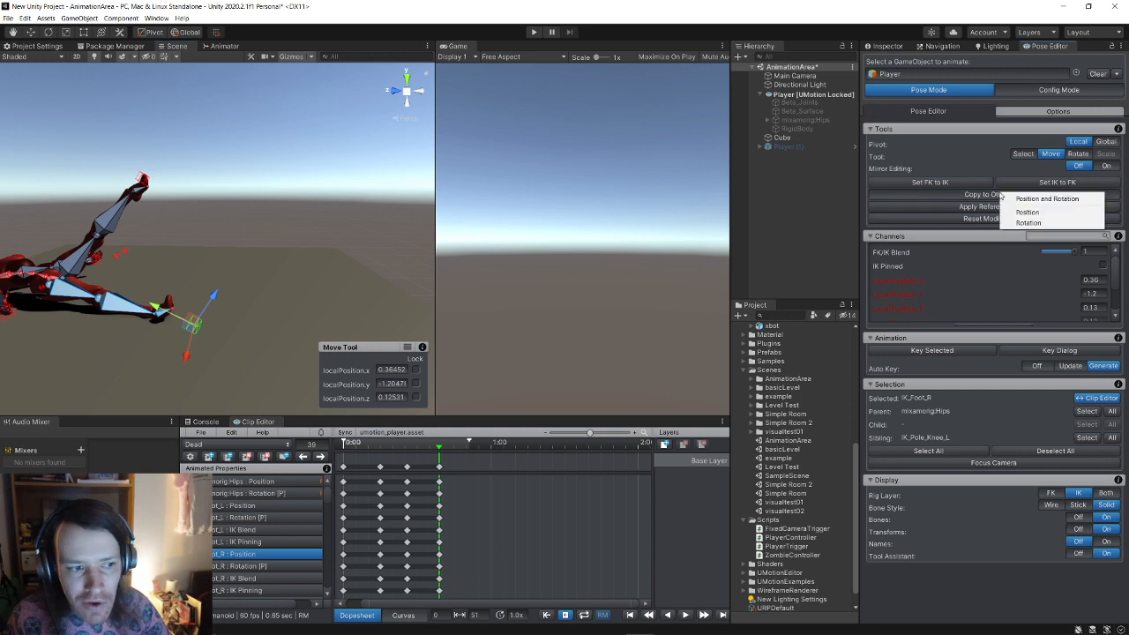
pyautogui.click(1010, 199)
pyautogui.moveTo(261, 207); pyautogui.dragTo(177, 261, button='right')
pyautogui.press('w')
# Step: Reset IK_Hand_R to its reference position and rotation
pyautogui.click(181, 312)
pyautogui.scroll(-5, 202, 313)
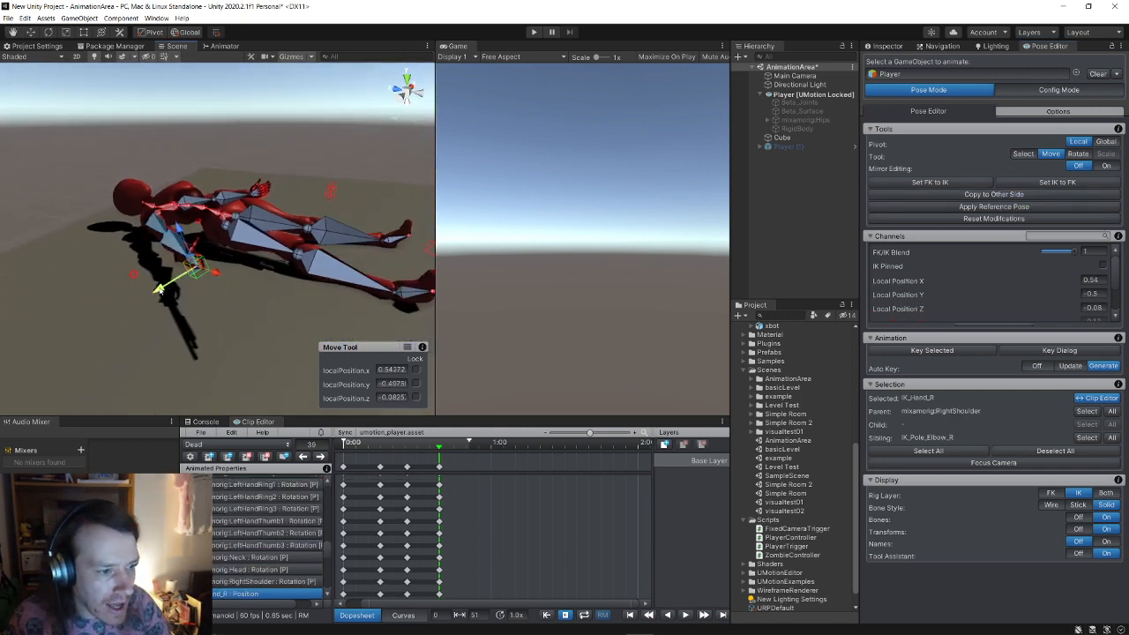
pyautogui.moveTo(157, 288); pyautogui.dragTo(115, 302)
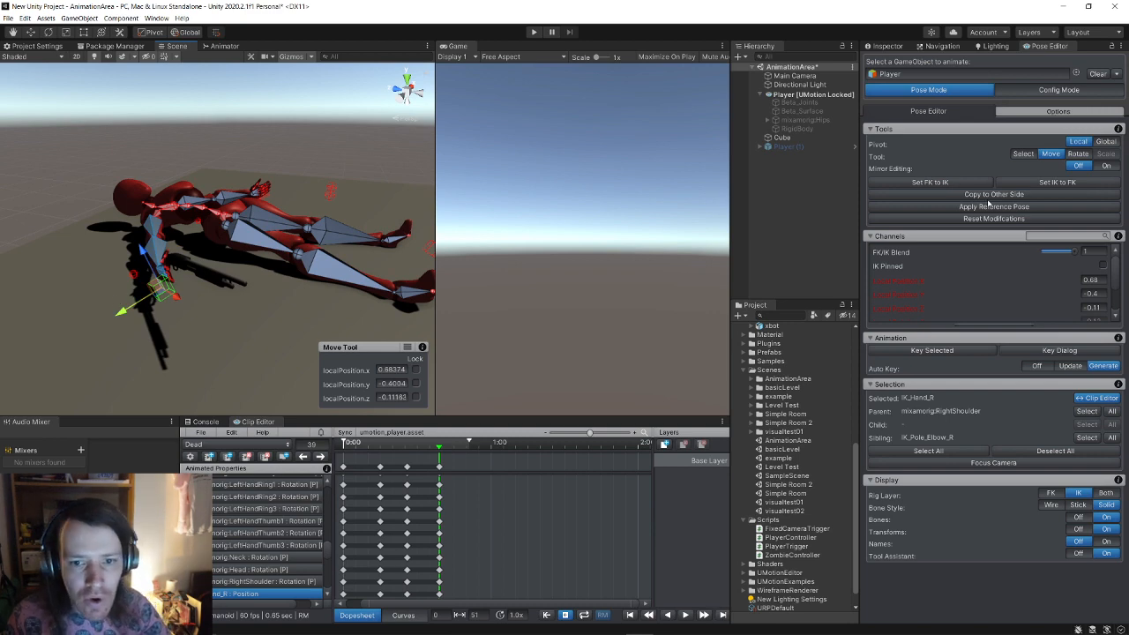
pyautogui.click(989, 205)
pyautogui.click(1015, 207)
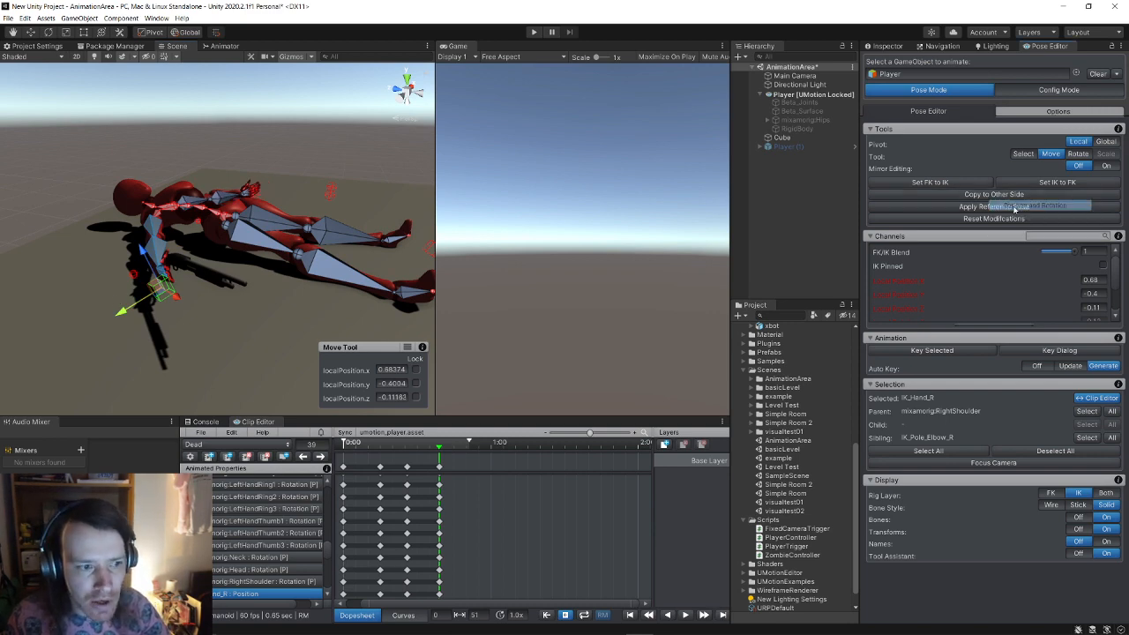
pyautogui.press('w')
pyautogui.moveTo(287, 196); pyautogui.dragTo(197, 223, button='right')
pyautogui.press('s')
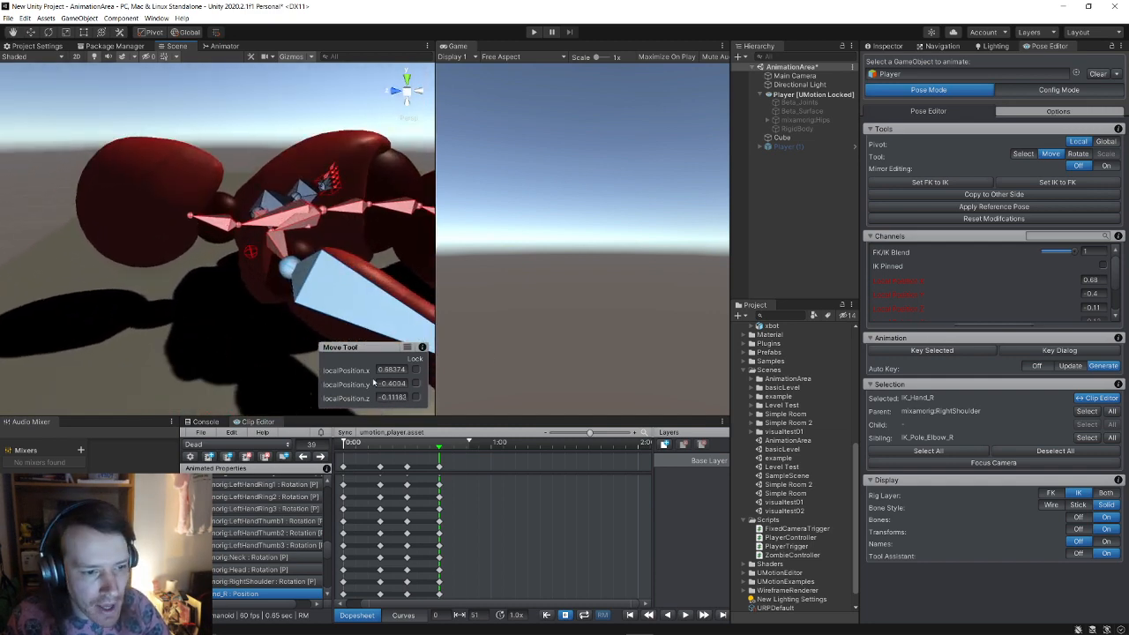
# Step: Drag the head control in Muscle Groups to tilt the player's head
pyautogui.click(157, 307)
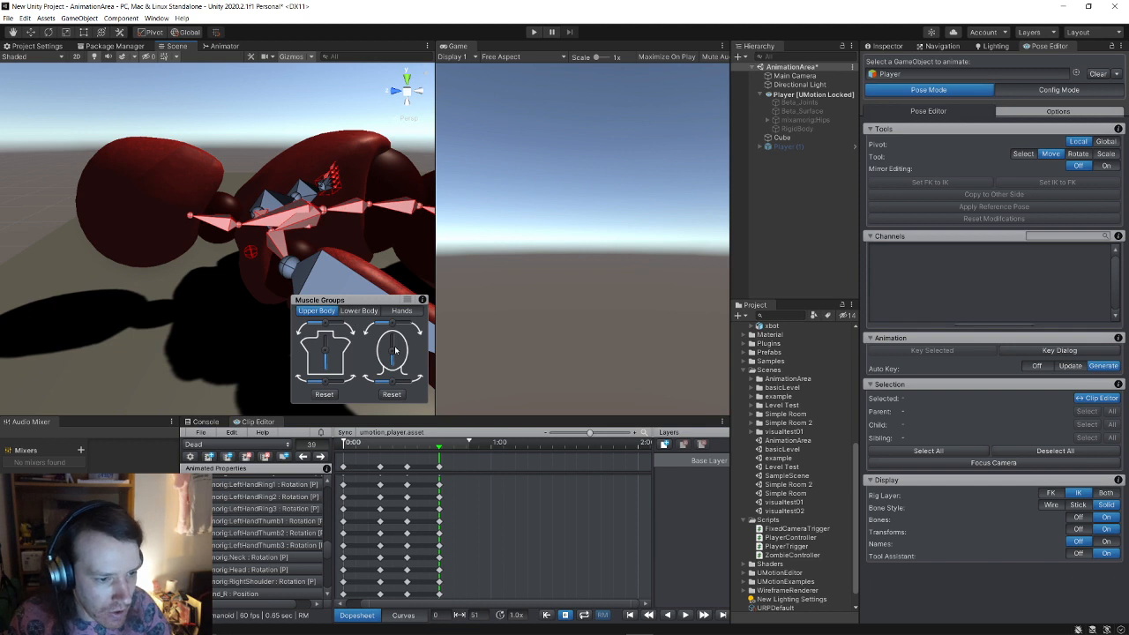
pyautogui.moveTo(395, 350); pyautogui.dragTo(390, 351)
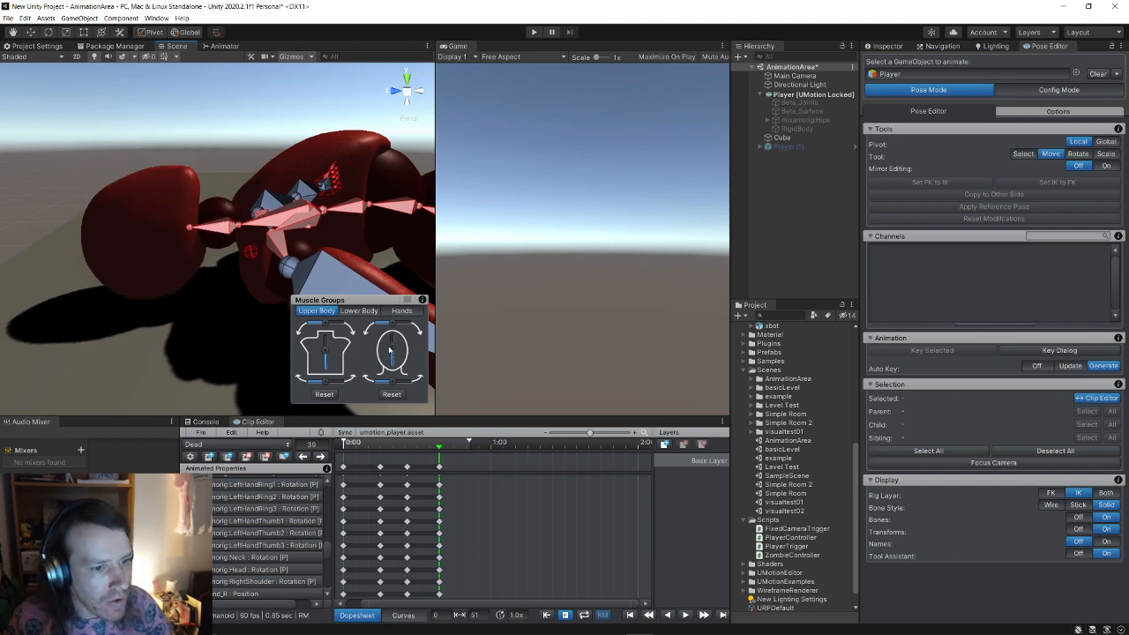
pyautogui.press('s')
pyautogui.moveTo(245, 293); pyautogui.dragTo(185, 262, button='right')
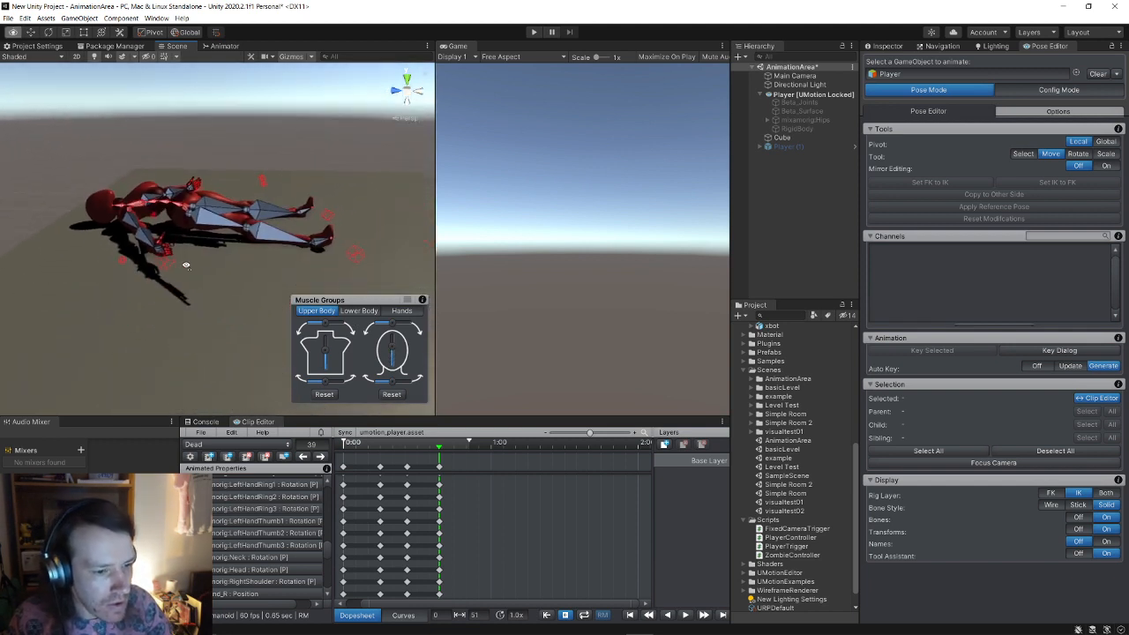
# Step: Keep the pending pose modifications and reselect the frame-39 key column
pyautogui.click(437, 454)
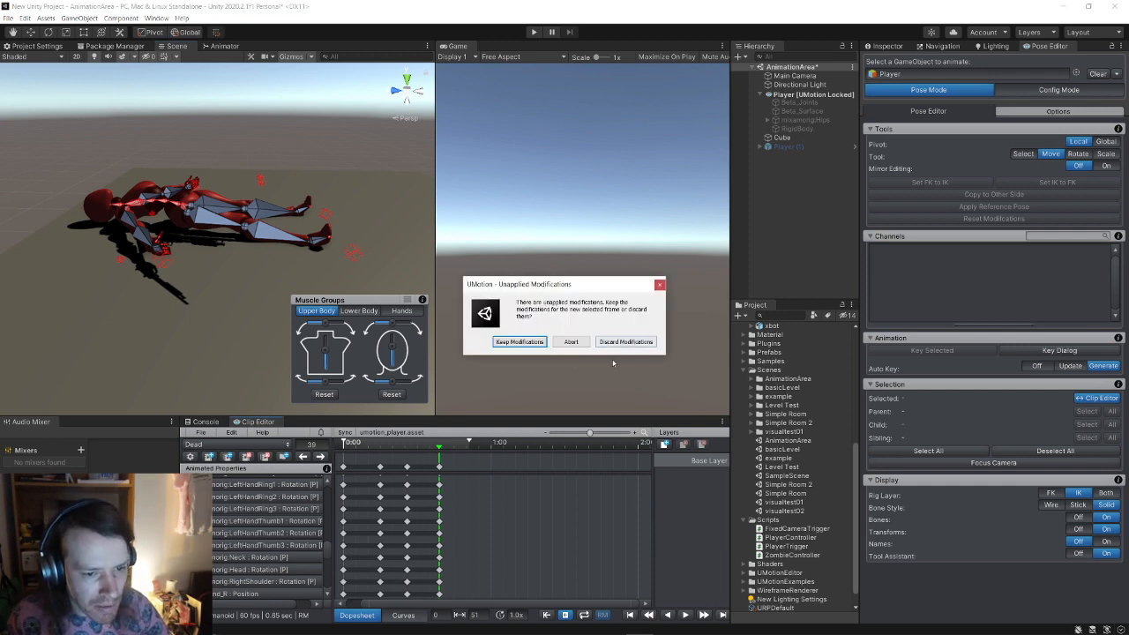
pyautogui.click(519, 341)
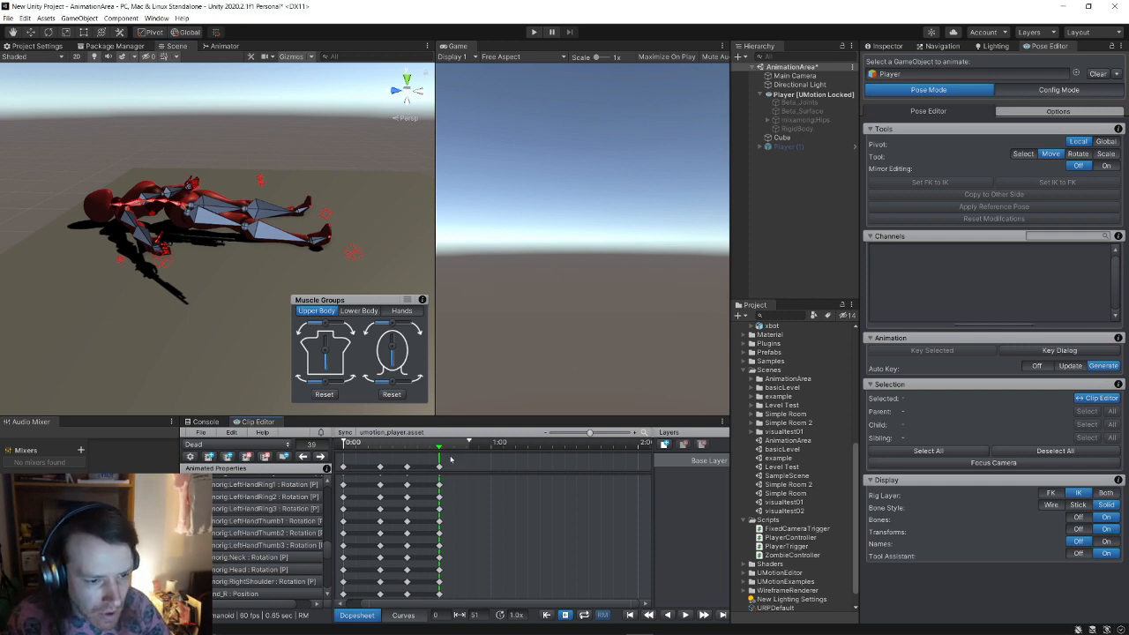
pyautogui.click(440, 467)
pyautogui.rightClick(439, 467)
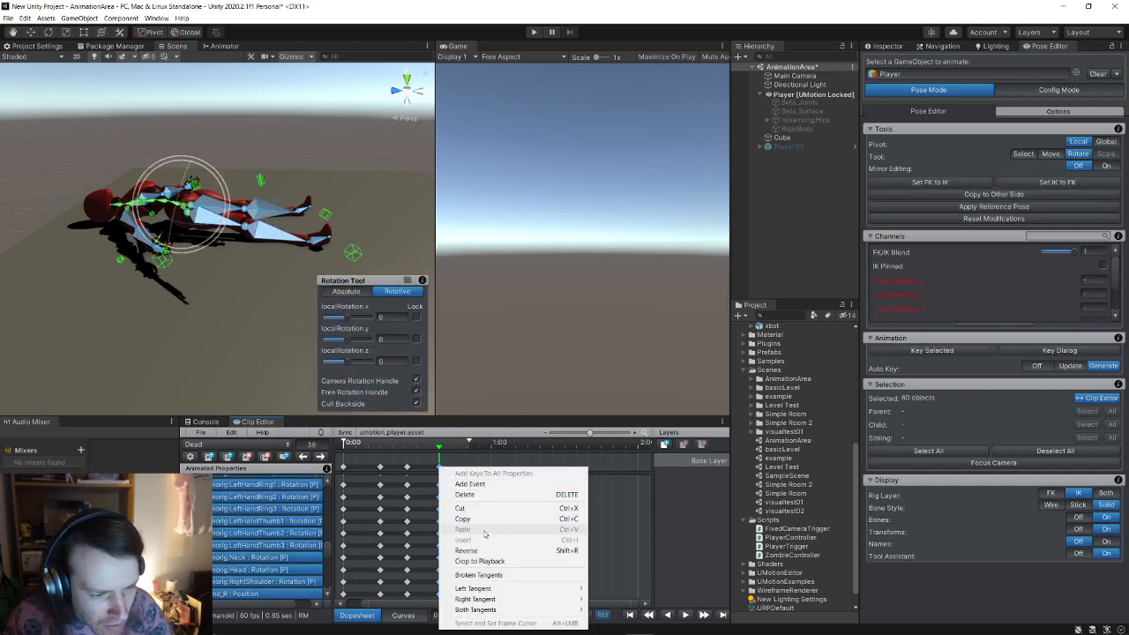
pyautogui.click(440, 465)
pyautogui.click(439, 467)
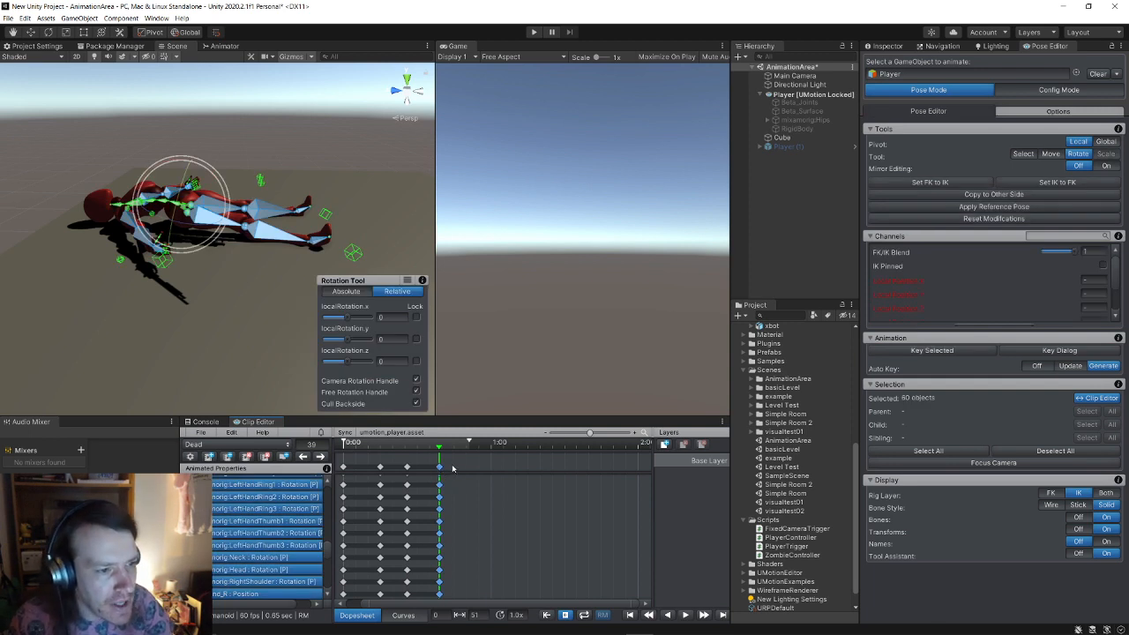
pyautogui.press('w')
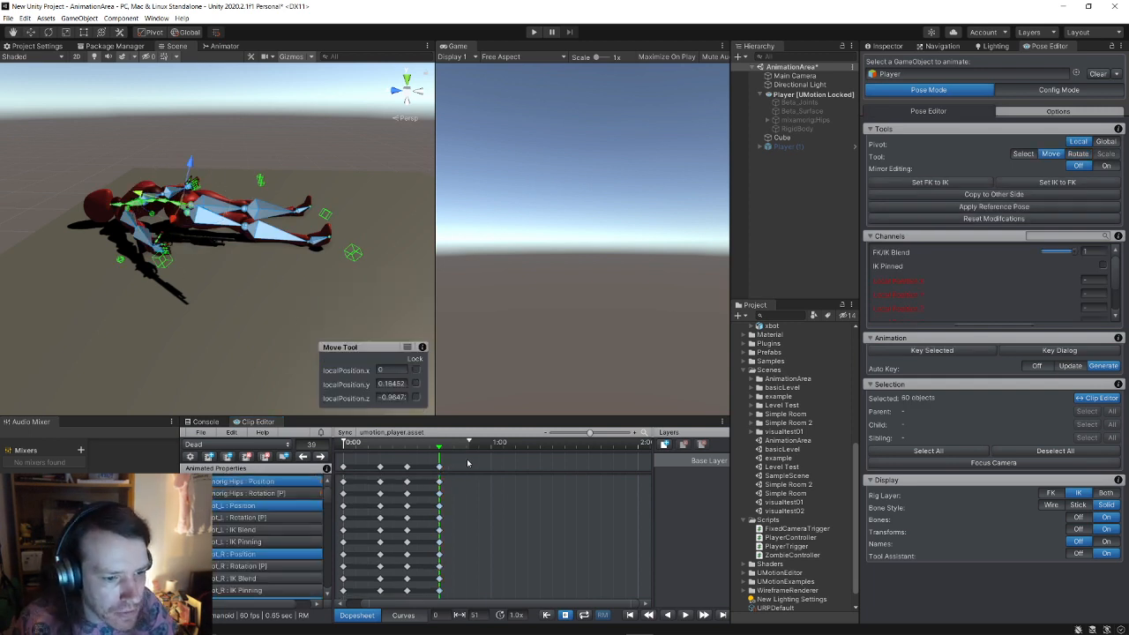
pyautogui.click(450, 467)
pyautogui.click(448, 471)
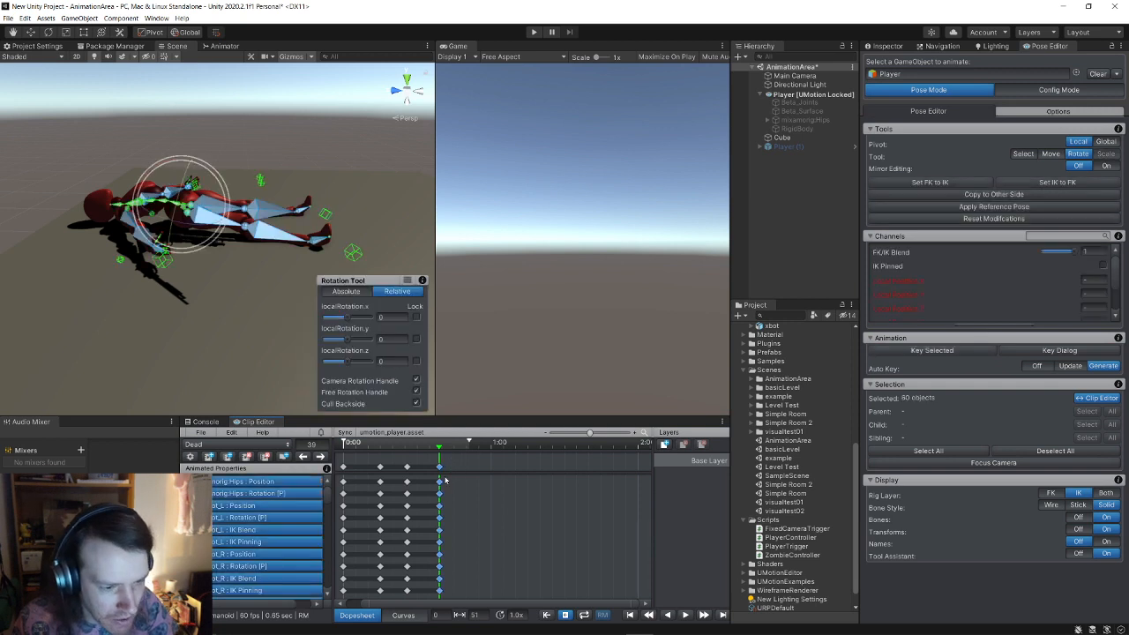
# Step: Step back to frame 37, keeping changes, then discard the next prompt to view that pose
pyautogui.click(451, 456)
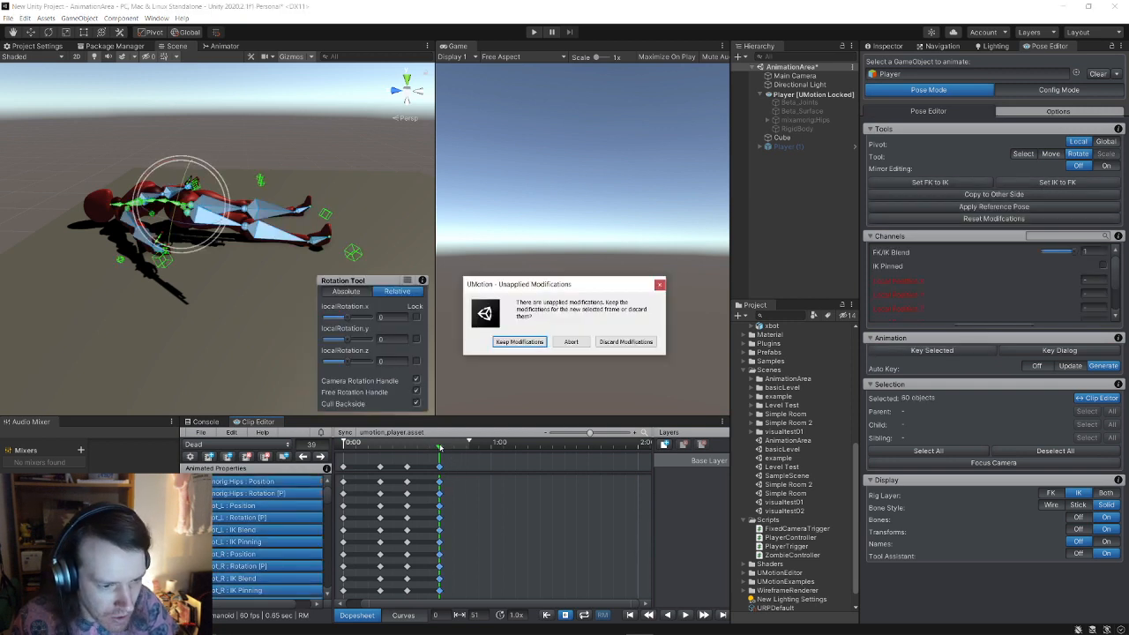
pyautogui.click(536, 342)
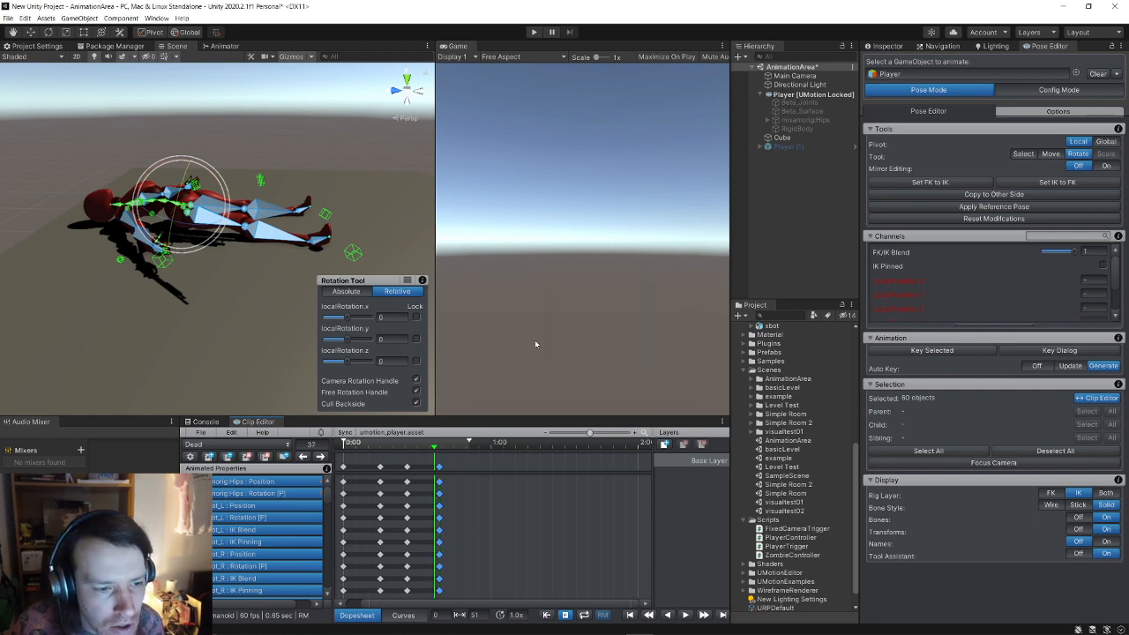
pyautogui.click(438, 456)
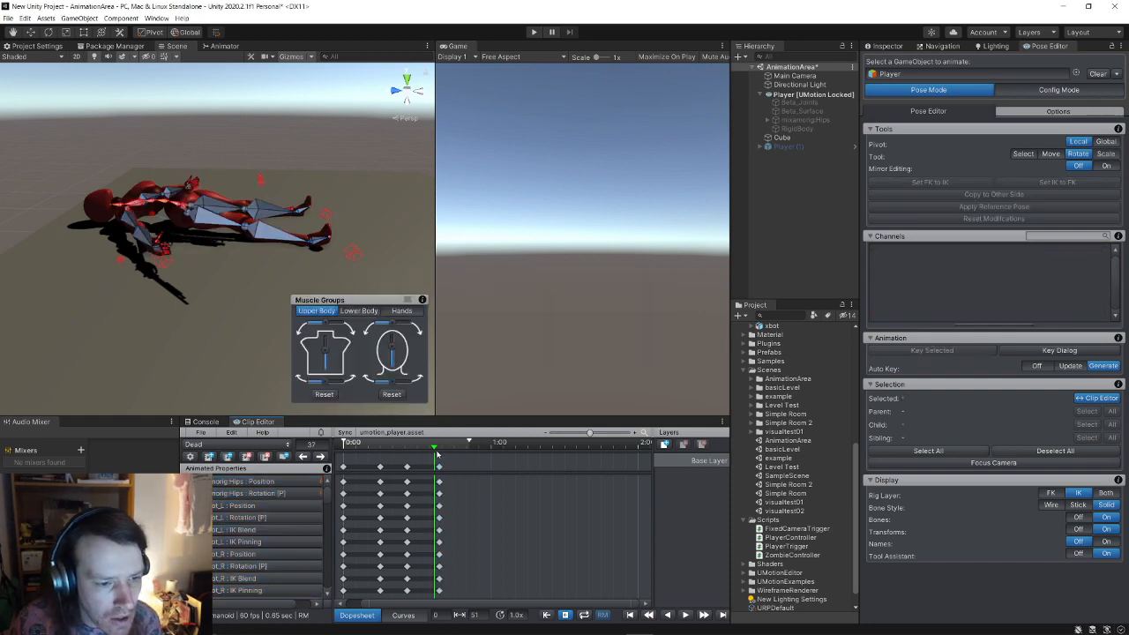
pyautogui.click(417, 454)
pyautogui.click(609, 342)
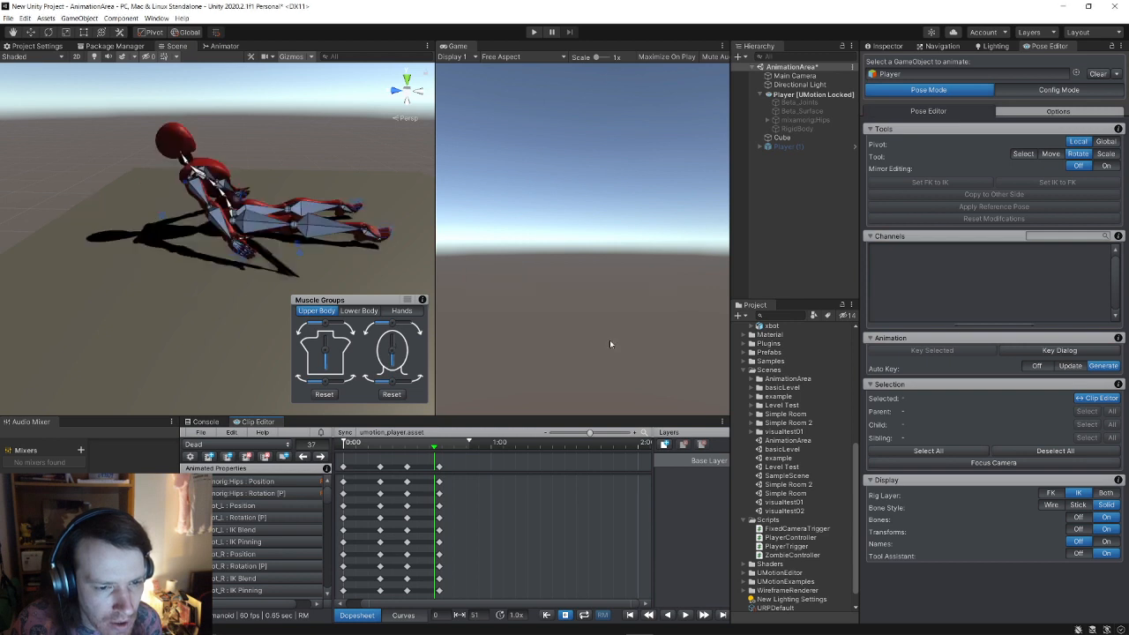
# Step: Return to frame 39, try rotating the whole body, undo it, and frame the hips and legs
pyautogui.click(439, 448)
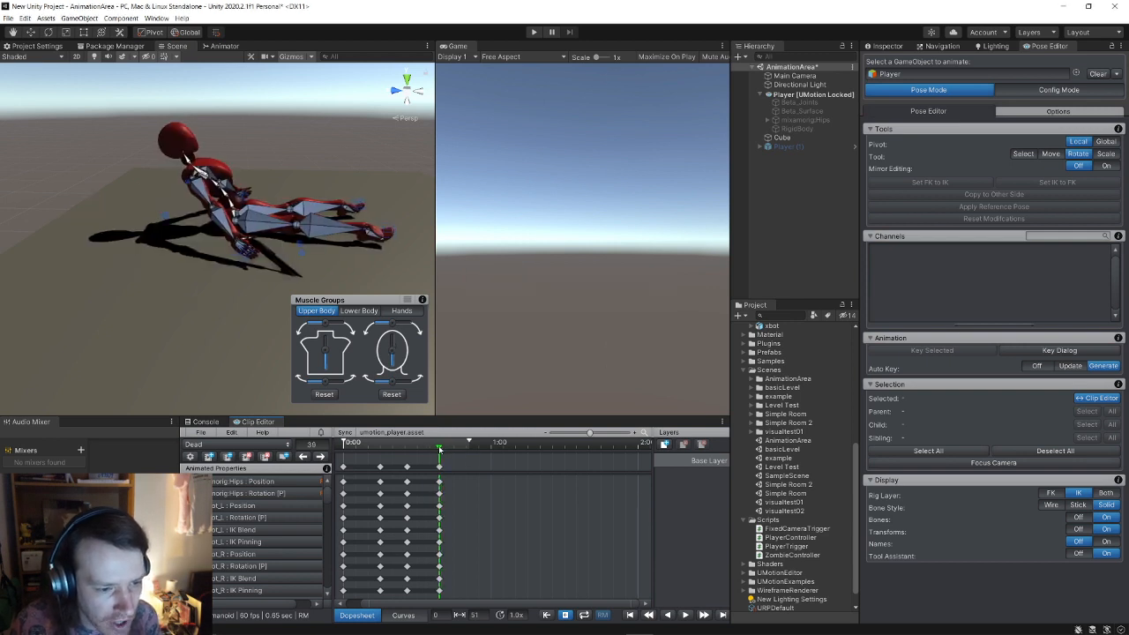
pyautogui.click(440, 468)
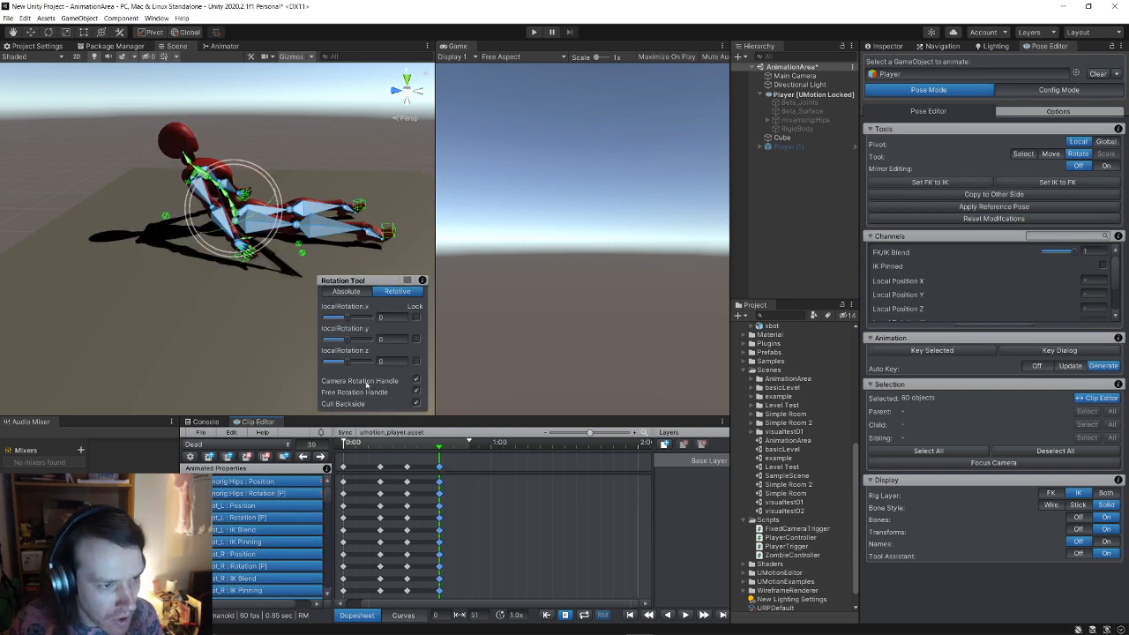
pyautogui.moveTo(266, 201); pyautogui.dragTo(257, 180)
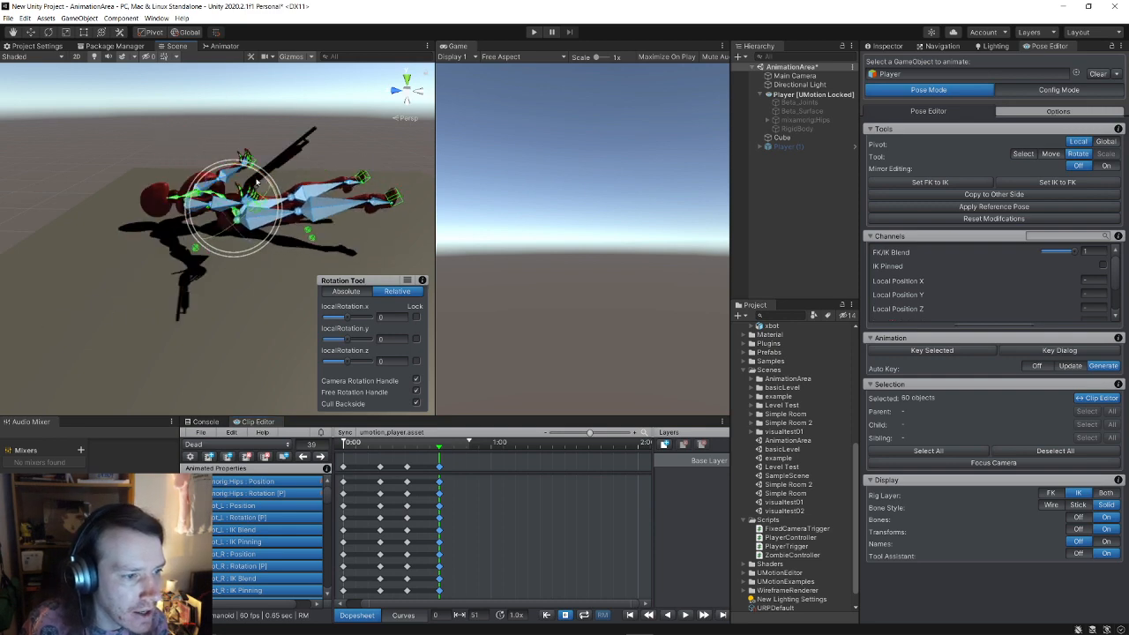
pyautogui.hotkey('ctrl', 'z')
pyautogui.click(303, 185)
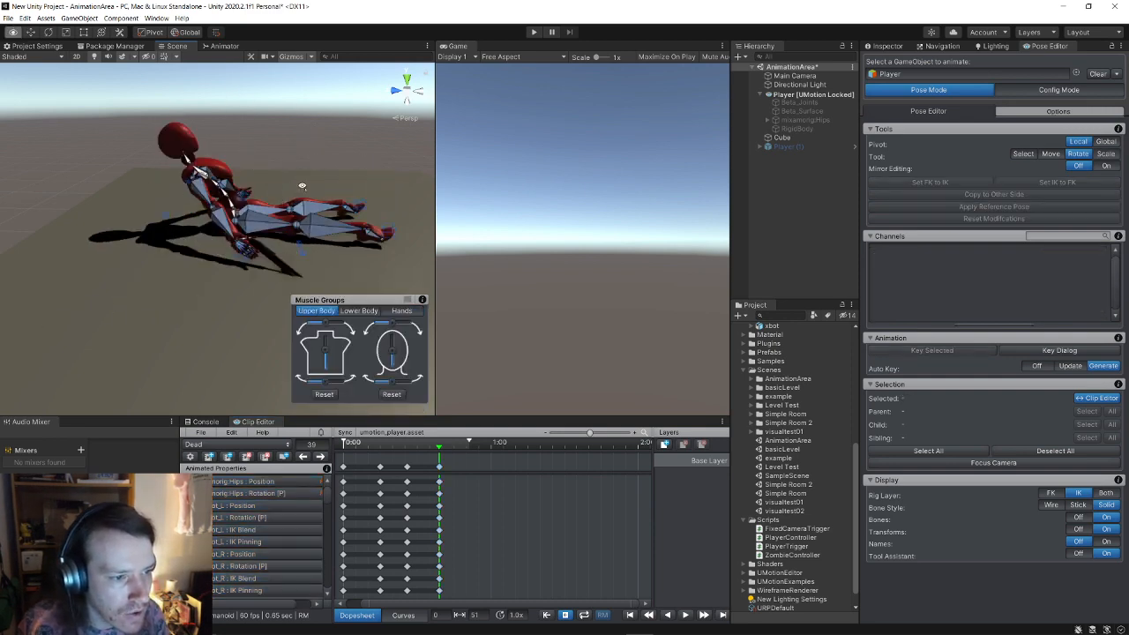
pyautogui.press('w')
pyautogui.moveTo(302, 184); pyautogui.dragTo(274, 262, button='right')
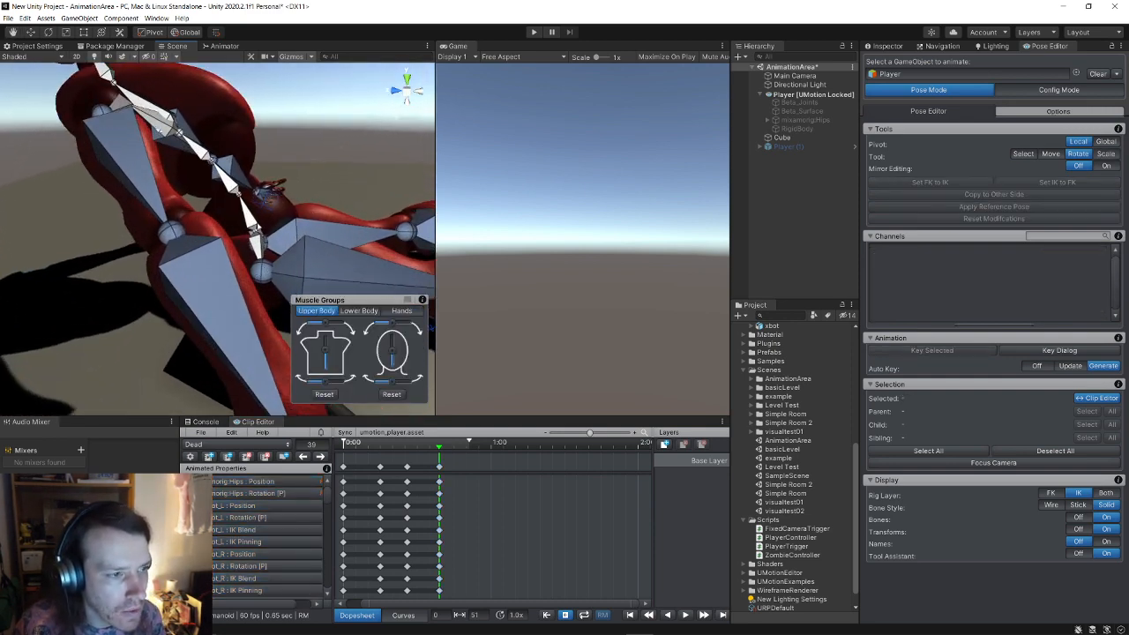
pyautogui.moveTo(161, 129); pyautogui.dragTo(187, 238, button='right')
# Step: Rotate mixamorig:Hips to swing the body up, then bend the upper body forward
pyautogui.click(155, 193)
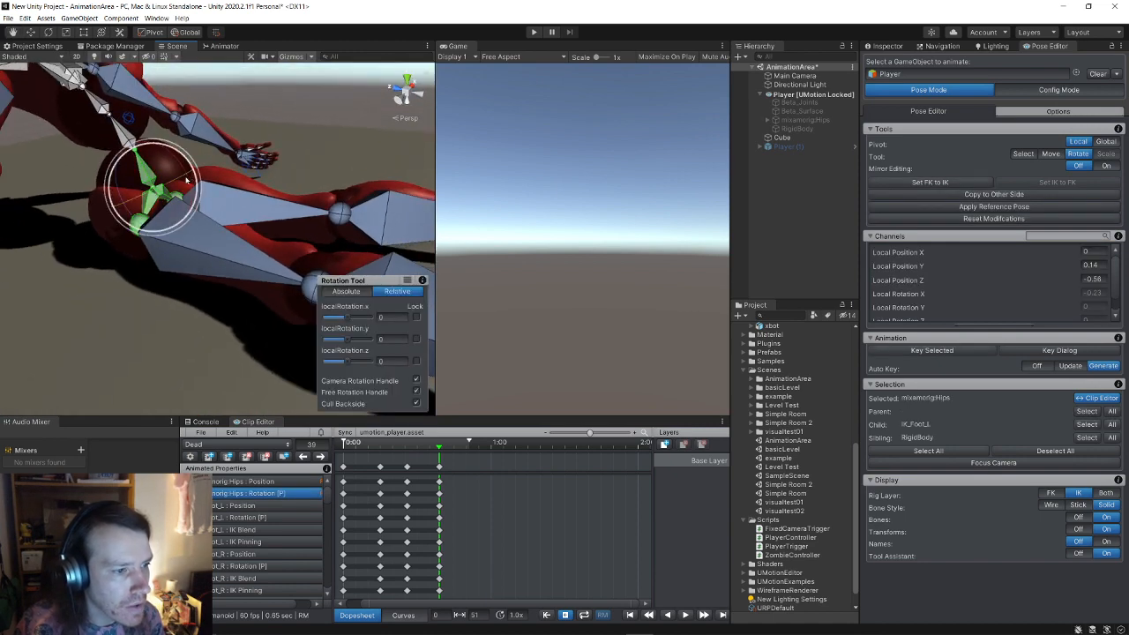
pyautogui.moveTo(186, 180); pyautogui.dragTo(155, 128)
pyautogui.moveTo(156, 128); pyautogui.dragTo(198, 221, button='right')
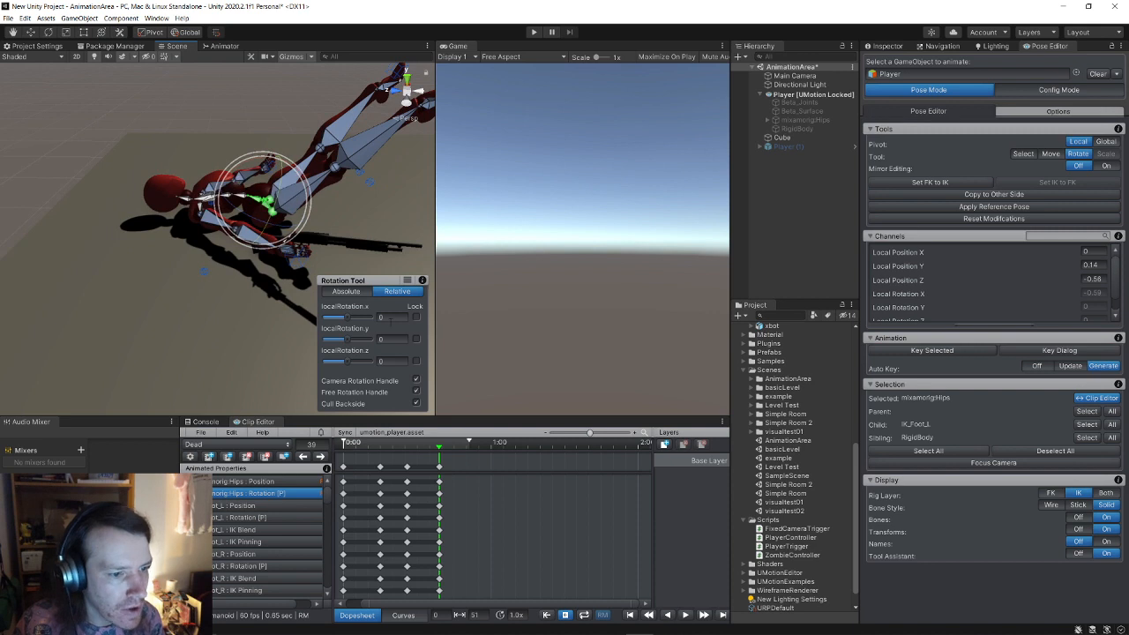
pyautogui.click(262, 336)
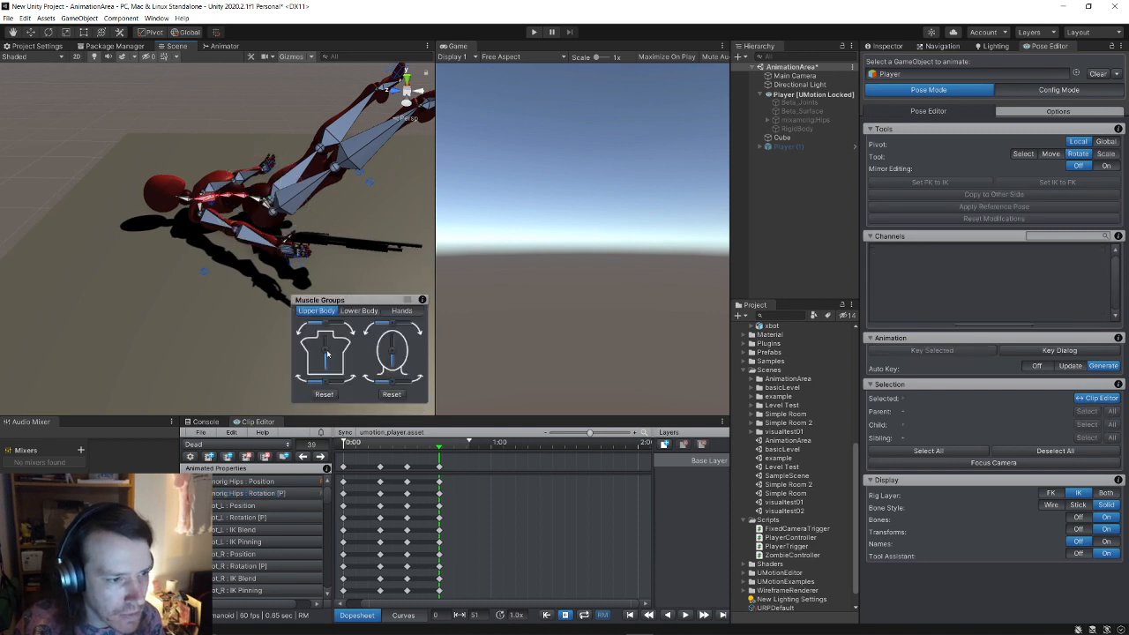
pyautogui.moveTo(326, 351); pyautogui.dragTo(326, 359)
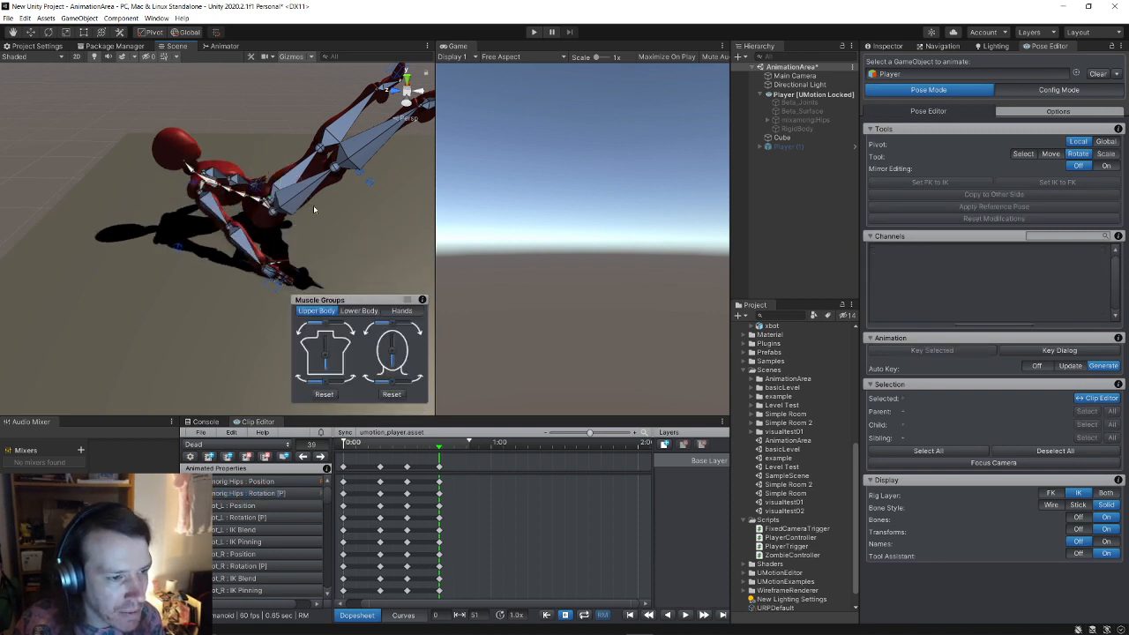
# Step: Rotate the hips further, tilt the head down, and view the raised legs from behind
pyautogui.click(267, 206)
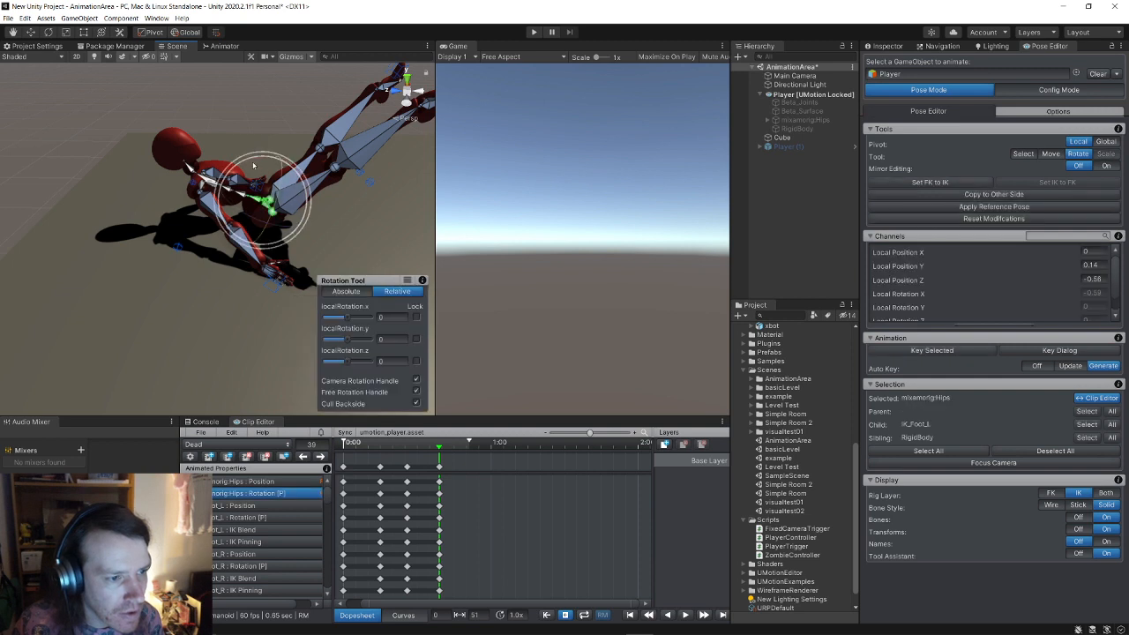
pyautogui.moveTo(249, 165); pyautogui.dragTo(208, 169)
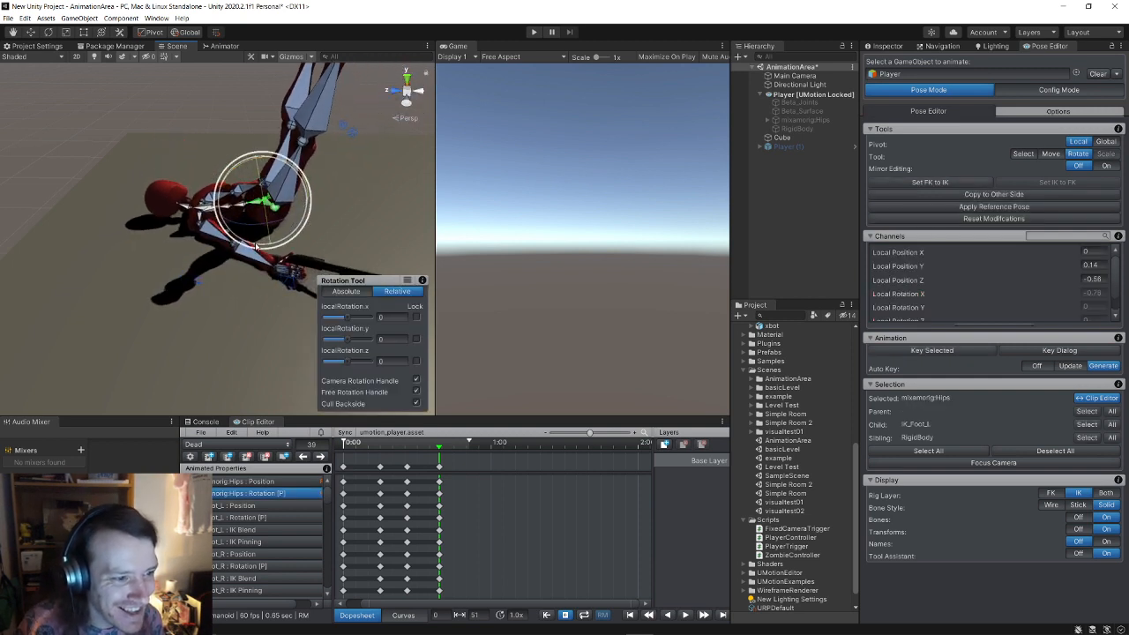
pyautogui.click(348, 237)
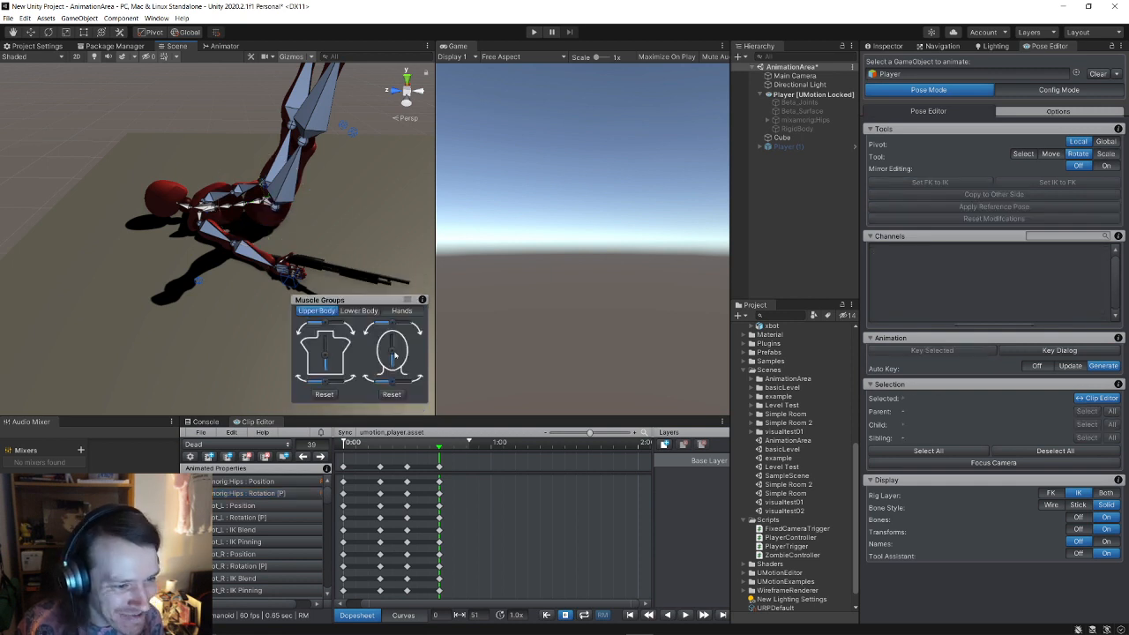
pyautogui.moveTo(393, 352); pyautogui.dragTo(392, 350)
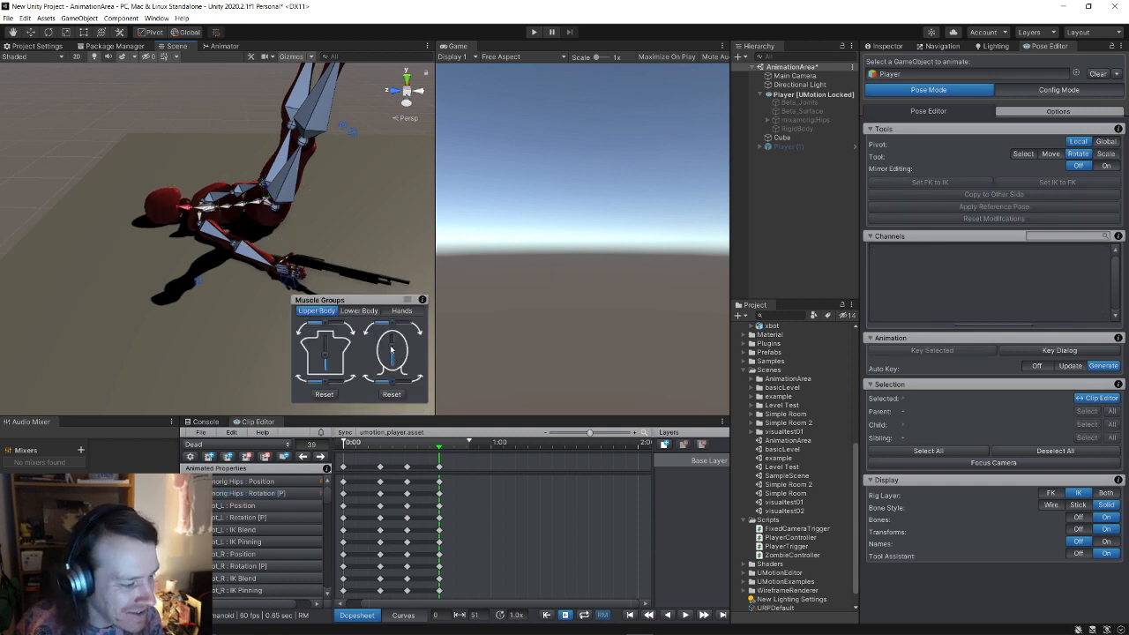
pyautogui.keyDown('alt'); pyautogui.moveTo(371, 231); pyautogui.dragTo(1112, 243); pyautogui.keyUp('alt')
pyautogui.keyDown('alt'); pyautogui.scroll(5, 50, 155); pyautogui.keyUp('alt')
pyautogui.keyDown('alt'); pyautogui.scroll(-6, 45, 243); pyautogui.keyUp('alt')
pyautogui.keyDown('alt'); pyautogui.scroll(2, 42, 250); pyautogui.keyUp('alt')
pyautogui.keyDown('alt'); pyautogui.scroll(2, 45, 179); pyautogui.keyUp('alt')
pyautogui.keyDown('alt'); pyautogui.scroll(3, 312, 278); pyautogui.keyUp('alt')
pyautogui.keyDown('alt'); pyautogui.scroll(-5, 8, 234); pyautogui.keyUp('alt')
pyautogui.keyDown('alt'); pyautogui.scroll(4, 8, 236); pyautogui.keyUp('alt')
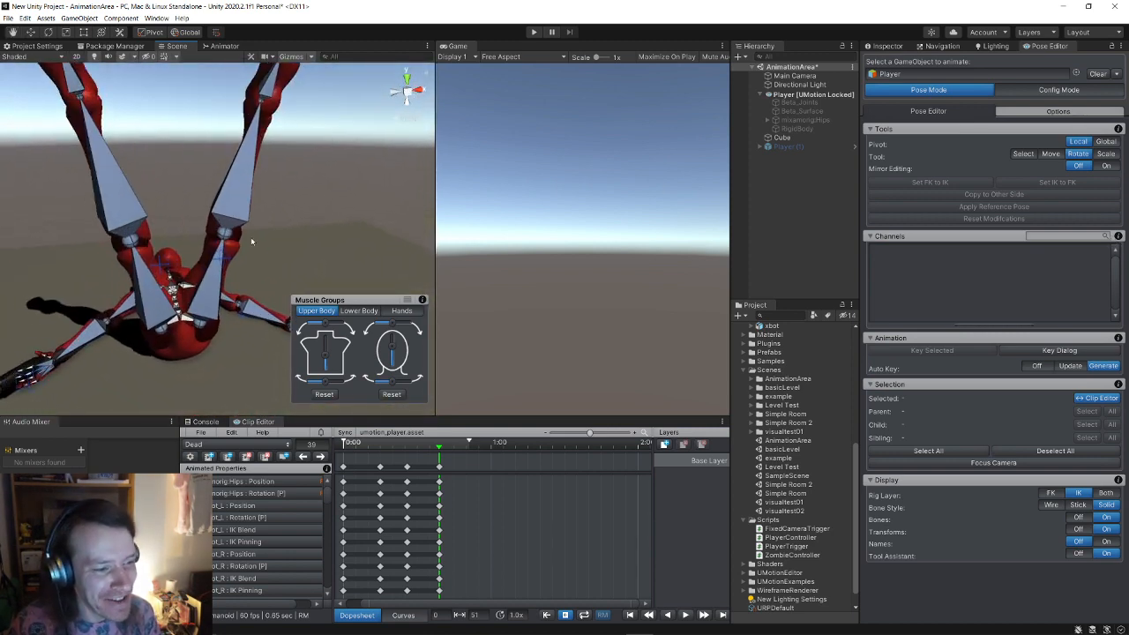
# Step: Lower the IK_Foot_R handle to the ground and copy its position and rotation to the left foot
pyautogui.keyDown('alt'); pyautogui.moveTo(251, 240); pyautogui.dragTo(318, 231); pyautogui.keyUp('alt')
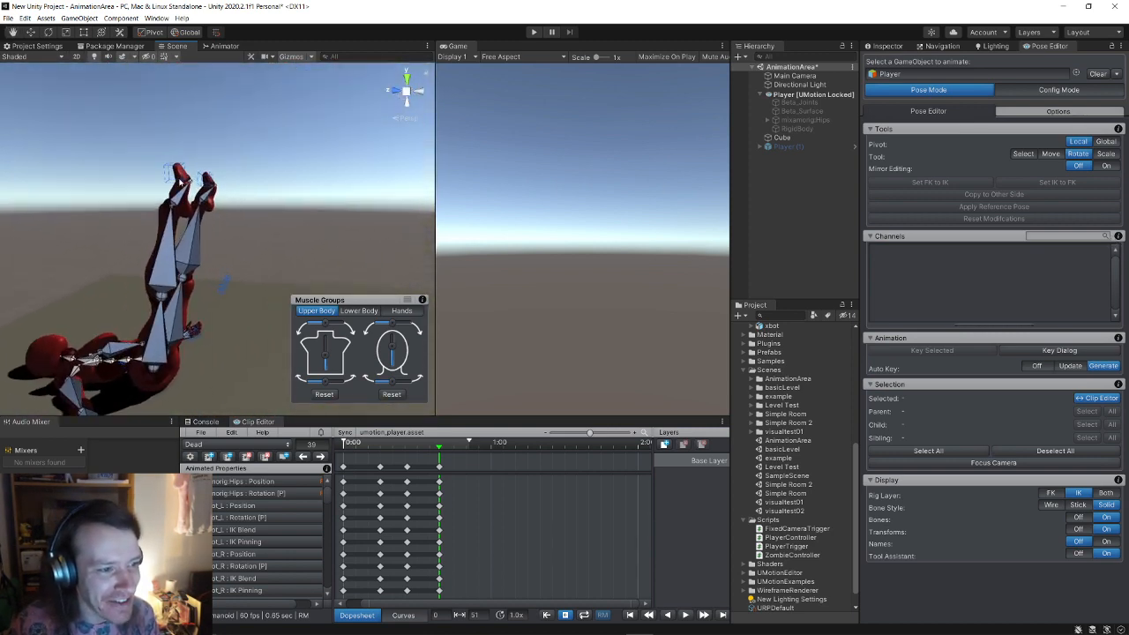
pyautogui.click(170, 174)
pyautogui.keyDown('alt'); pyautogui.moveTo(170, 174); pyautogui.dragTo(219, 185); pyautogui.keyUp('alt')
pyautogui.click(28, 31)
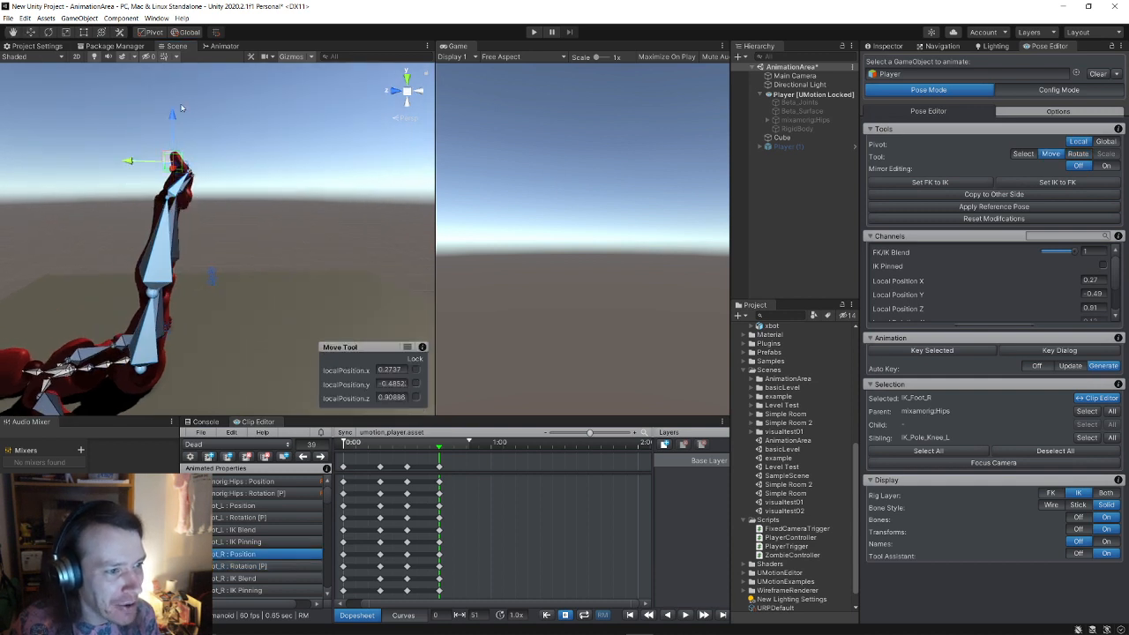
pyautogui.moveTo(181, 108); pyautogui.dragTo(291, 385)
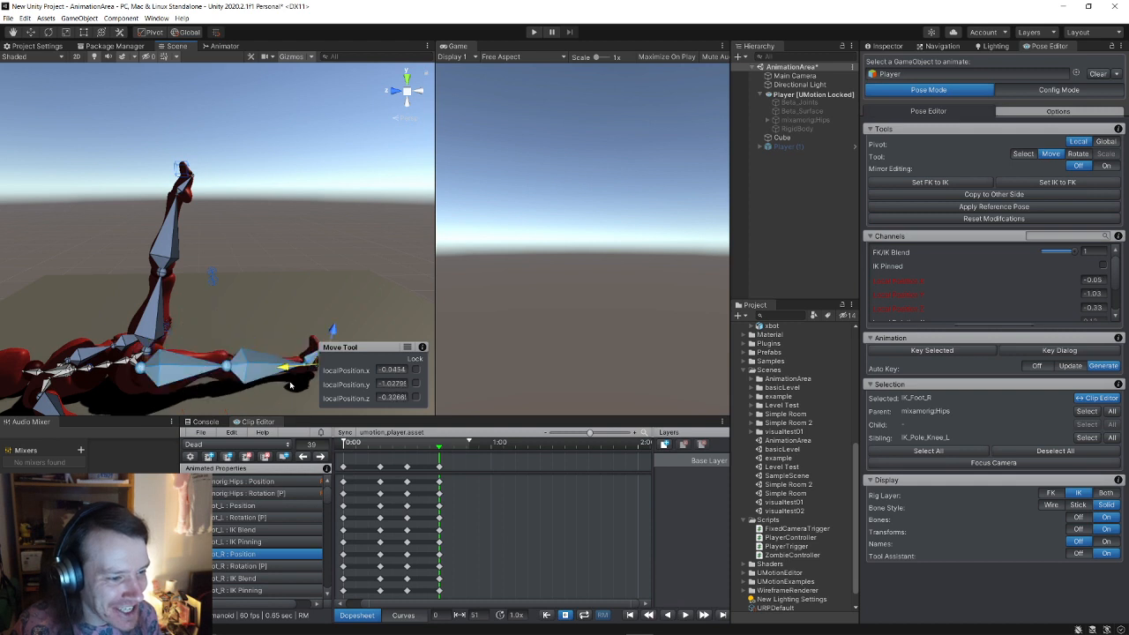
pyautogui.moveTo(372, 339); pyautogui.dragTo(297, 345, button='middle')
pyautogui.keyDown('alt'); pyautogui.moveTo(297, 345); pyautogui.dragTo(265, 412); pyautogui.keyUp('alt')
pyautogui.scroll(-3, 263, 392)
pyautogui.moveTo(263, 393); pyautogui.dragTo(232, 412, button='right')
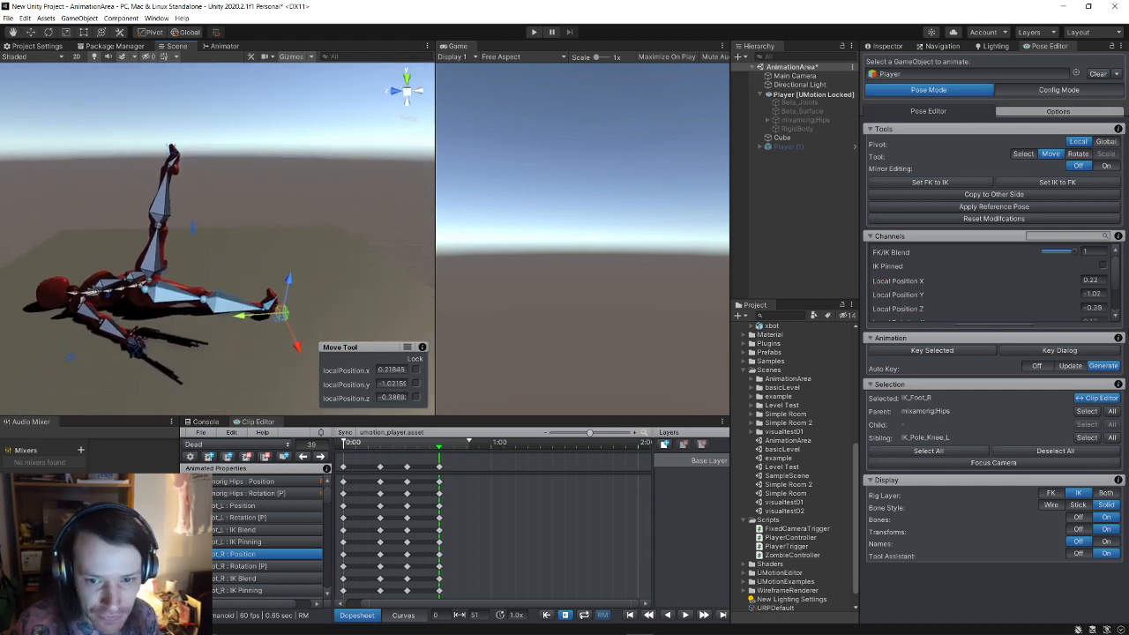
pyautogui.click(1023, 196)
pyautogui.click(1029, 200)
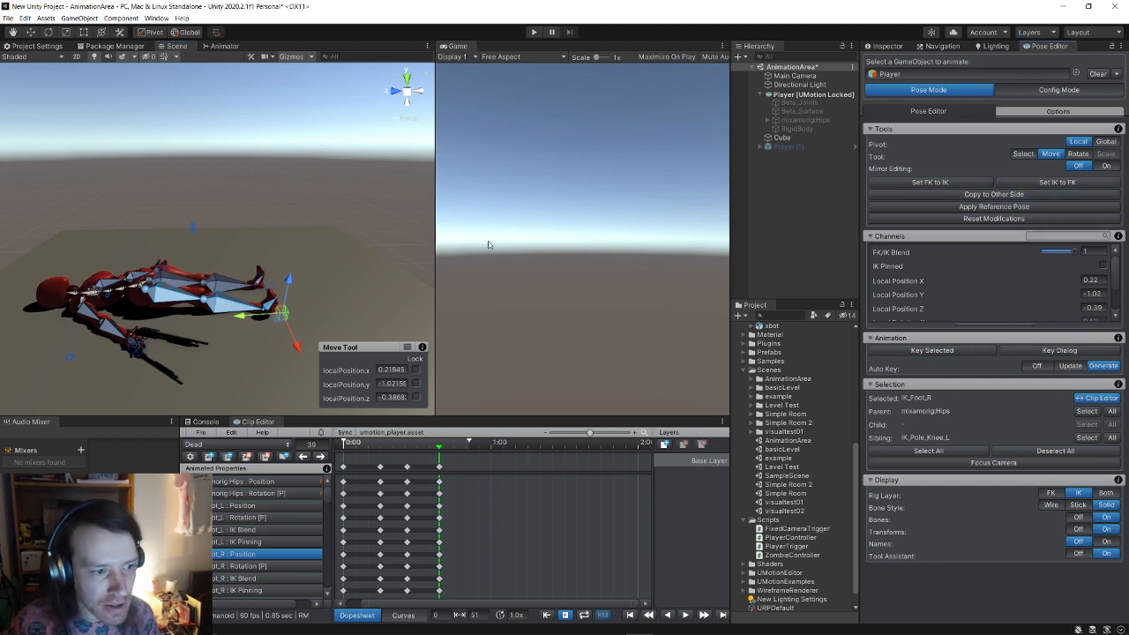
# Step: Pull the IK_Hand_R handle down to the ground, mirror it to the left hand, then deselect
pyautogui.moveTo(384, 236); pyautogui.dragTo(335, 254, button='right')
pyautogui.scroll(3, 335, 254)
pyautogui.click(254, 335)
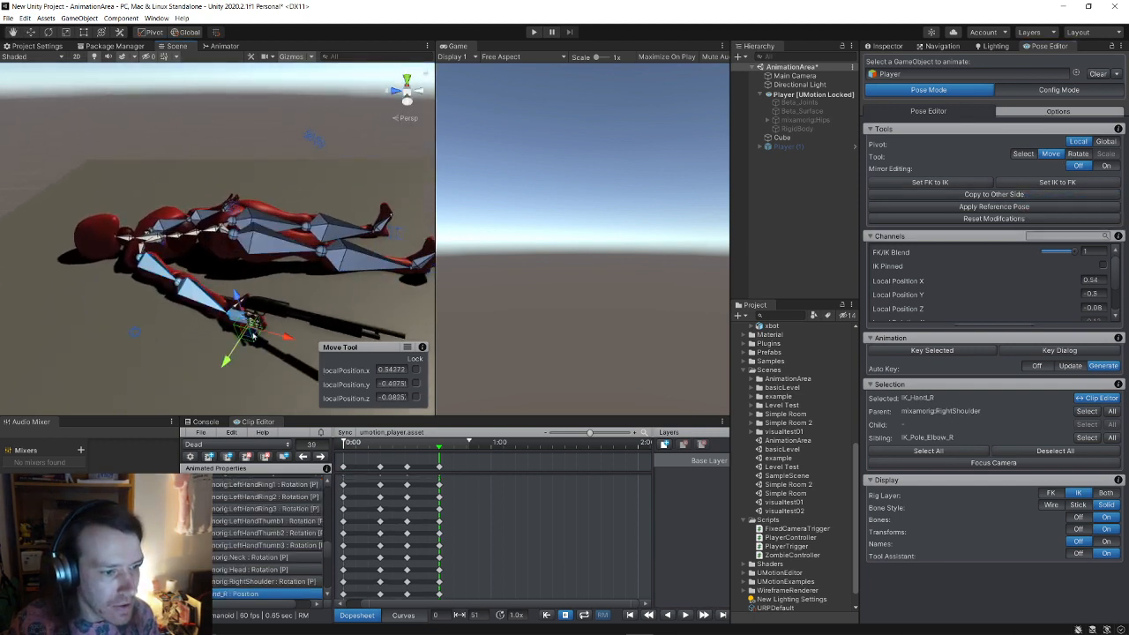
pyautogui.moveTo(254, 335); pyautogui.dragTo(181, 392)
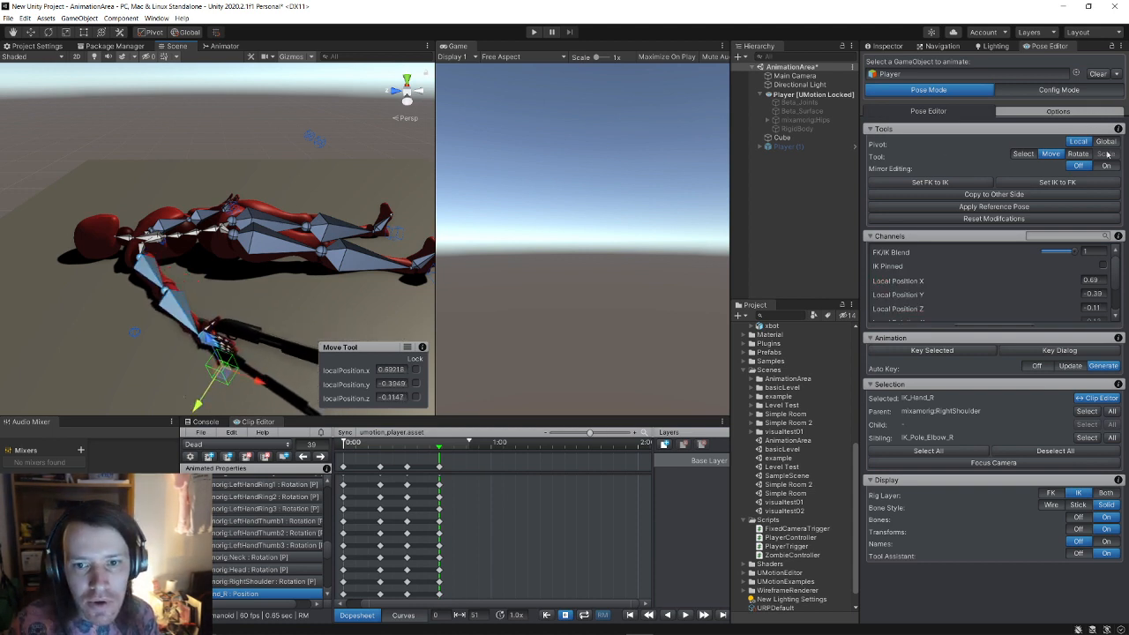
pyautogui.click(1014, 195)
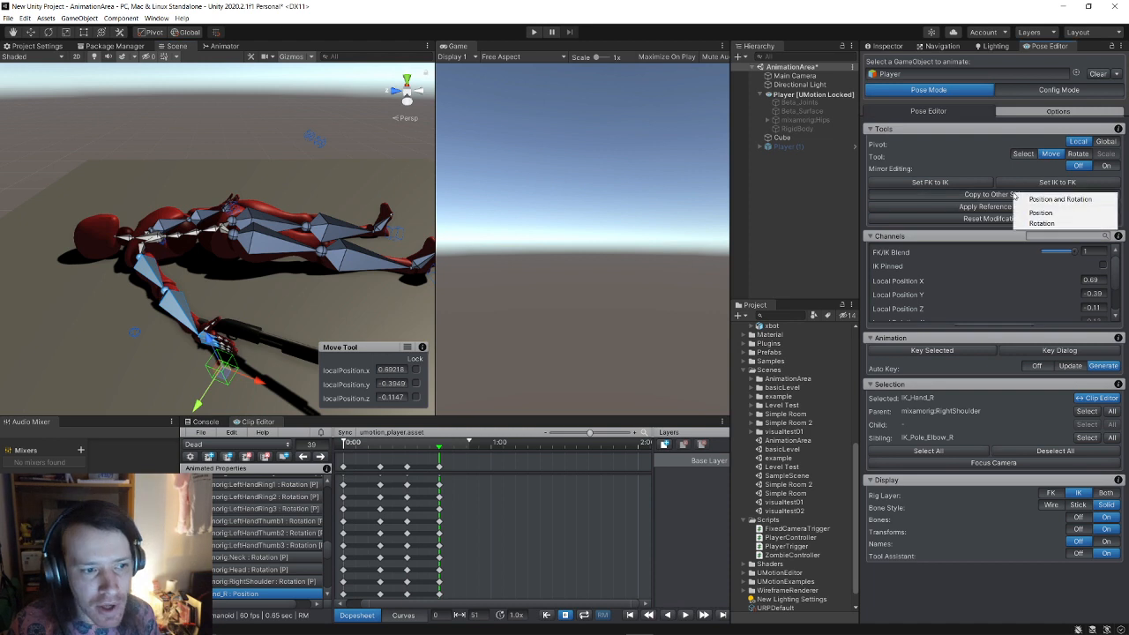
pyautogui.click(1028, 200)
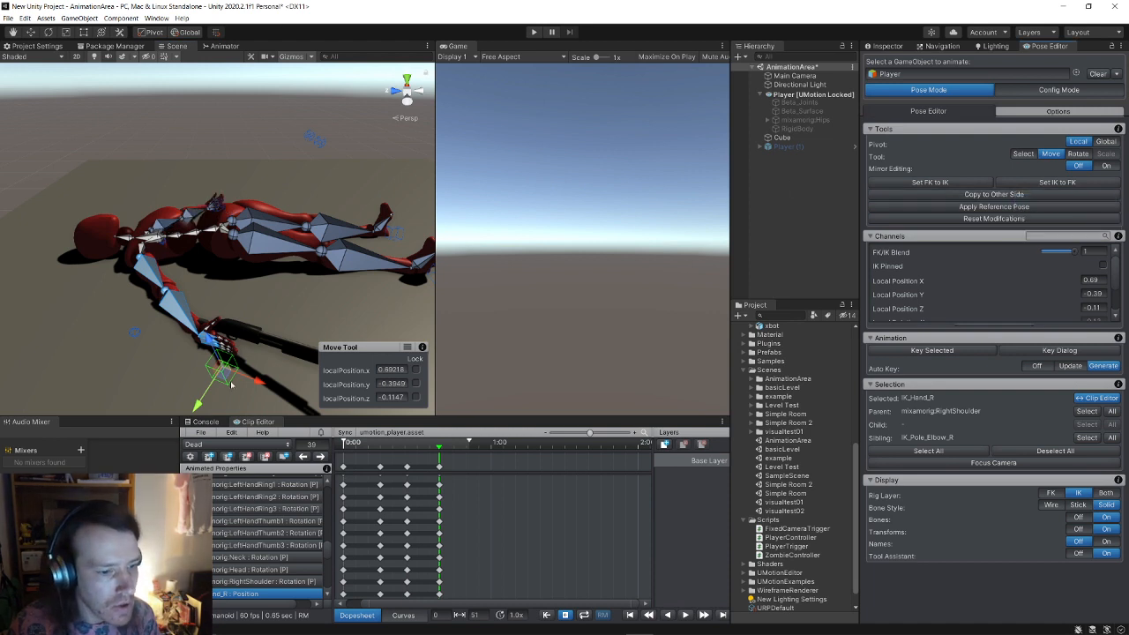
pyautogui.click(439, 454)
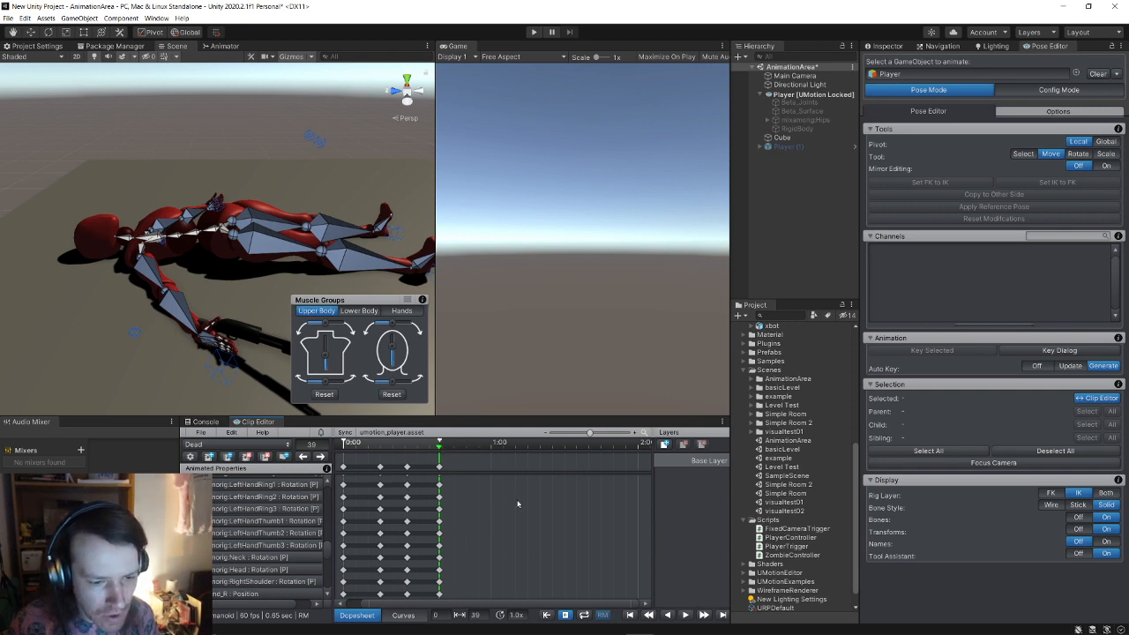
# Step: Rewind the Dead clip to frame 0, turn on looping, and play it once
pyautogui.keyDown('alt'); pyautogui.moveTo(231, 196); pyautogui.dragTo(216, 249); pyautogui.keyUp('alt')
pyautogui.scroll(-10, 215, 249)
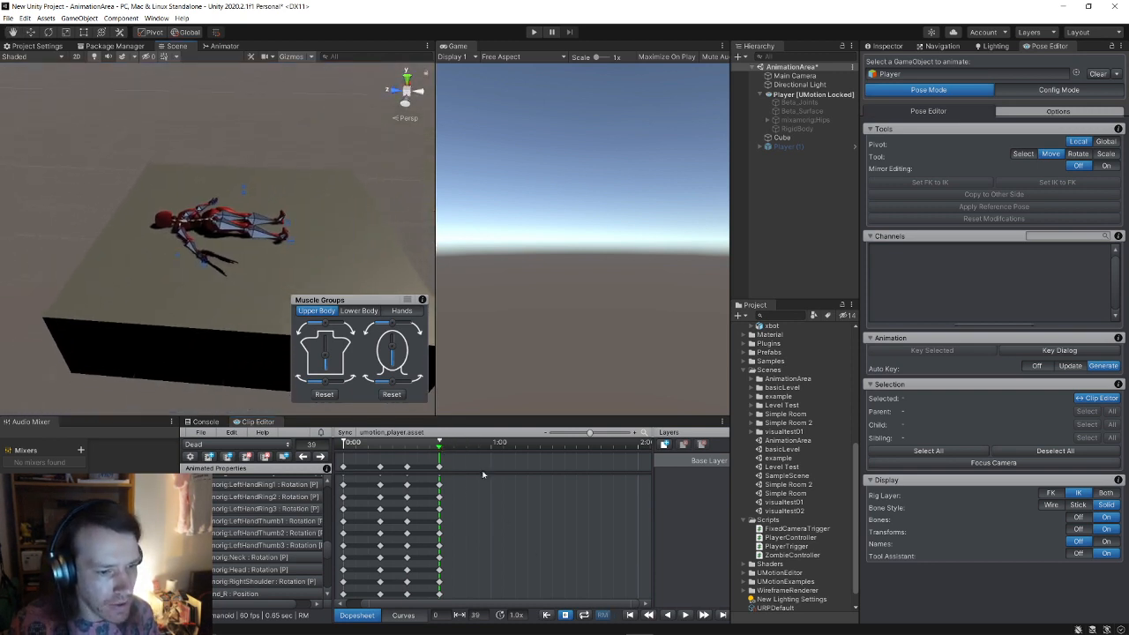
pyautogui.moveTo(440, 447); pyautogui.dragTo(319, 448)
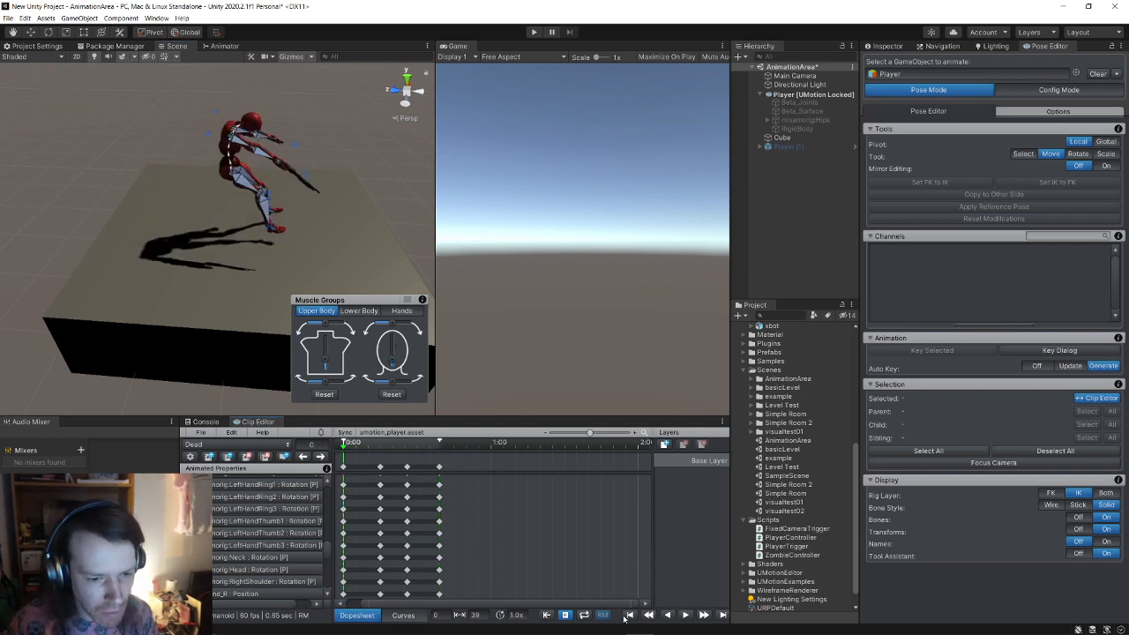
pyautogui.click(584, 615)
pyautogui.click(684, 616)
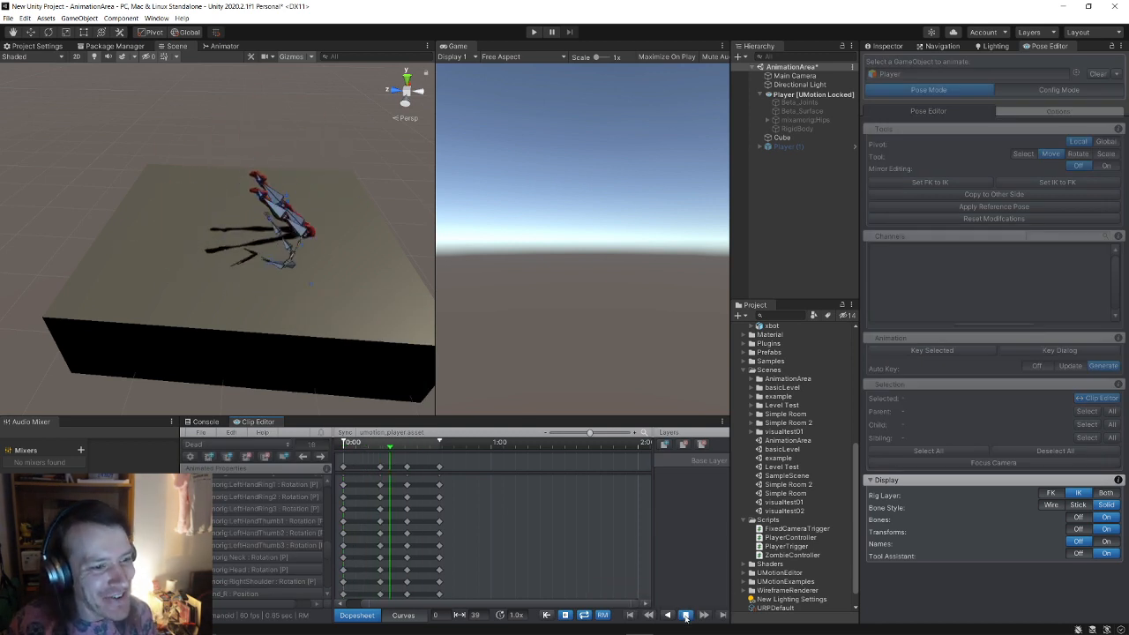
pyautogui.click(685, 615)
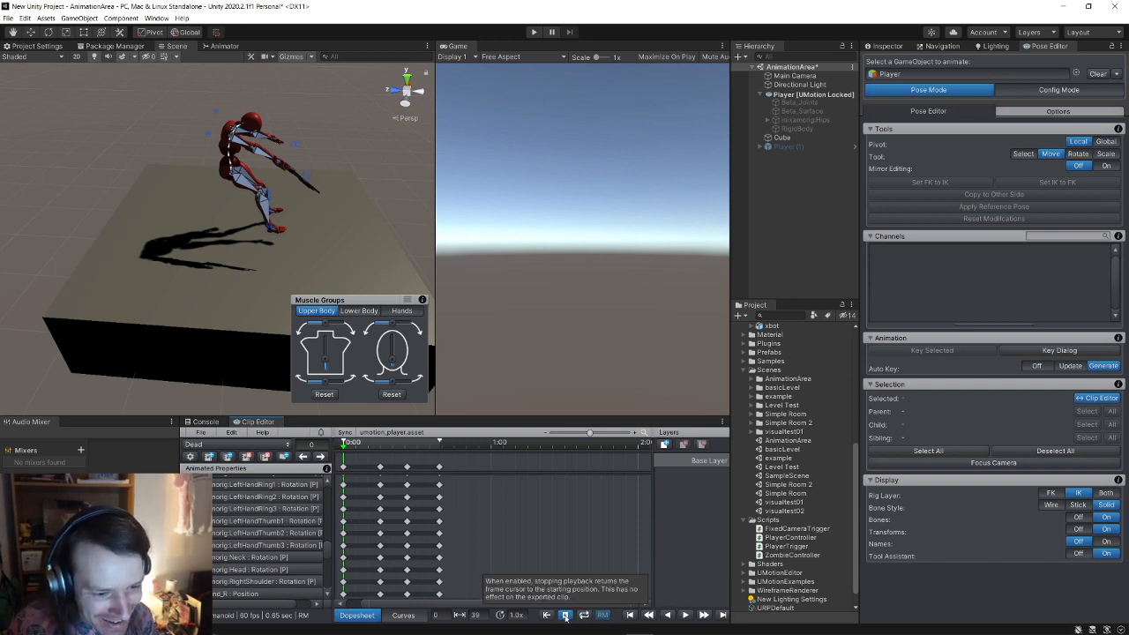
# Step: Replay the fall animation several times, then scrub through its first frames
pyautogui.click(685, 616)
pyautogui.click(686, 616)
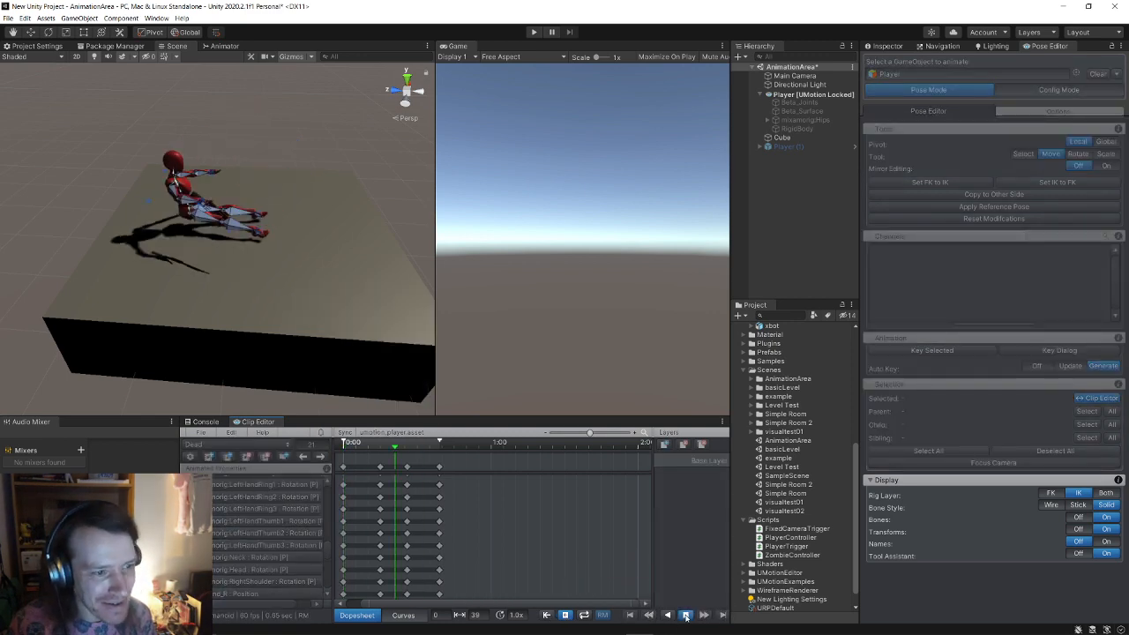
pyautogui.click(685, 616)
pyautogui.click(685, 615)
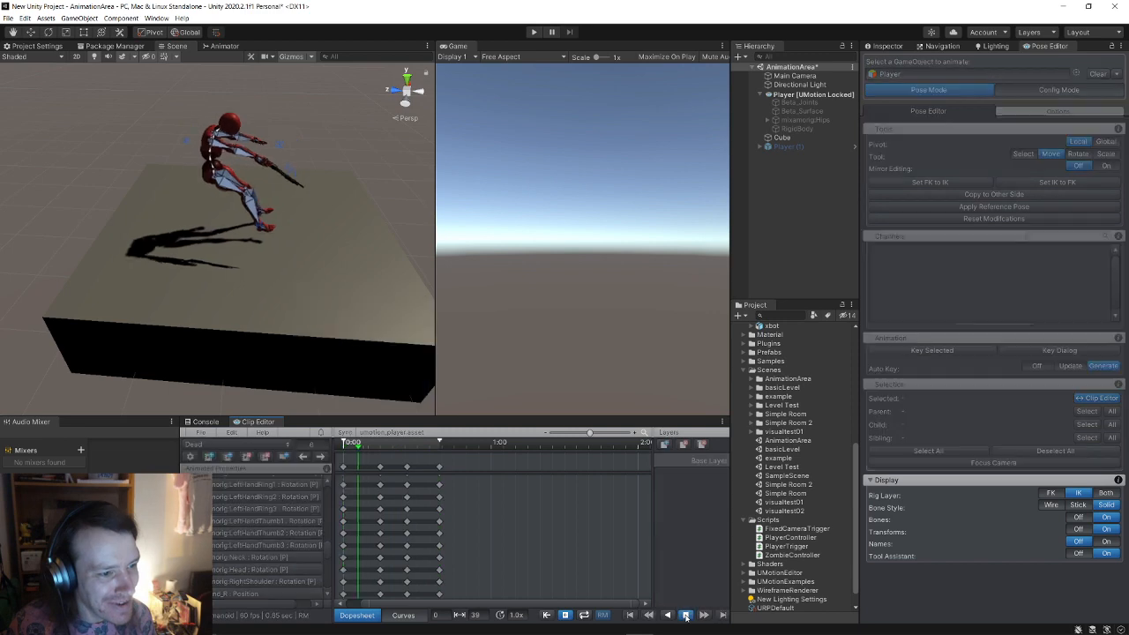
pyautogui.click(685, 615)
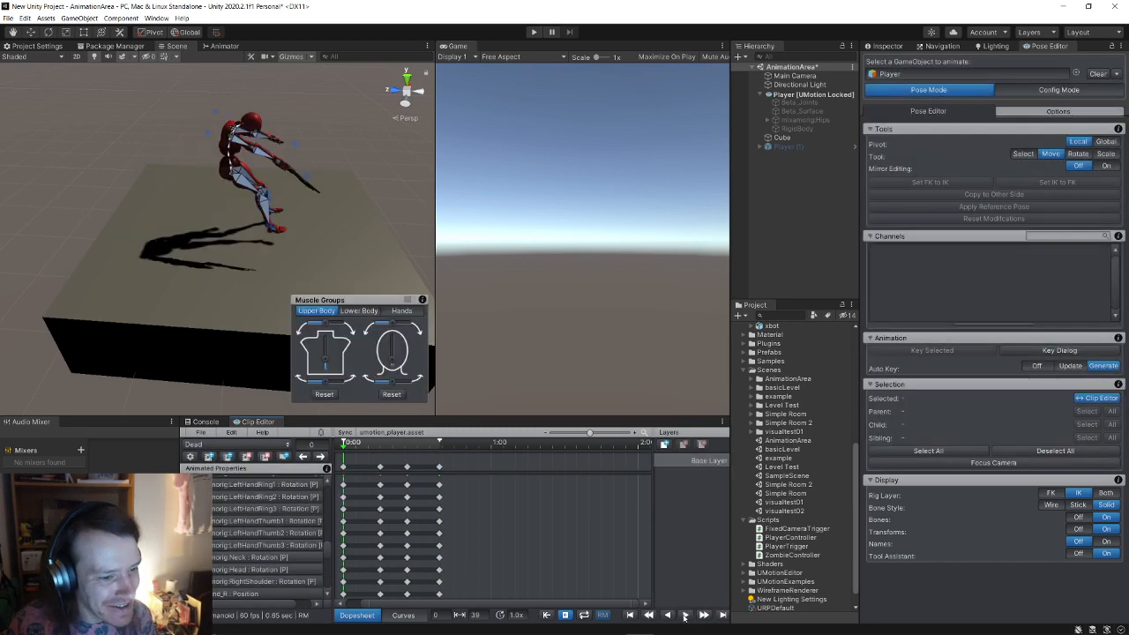
pyautogui.click(685, 616)
pyautogui.click(686, 615)
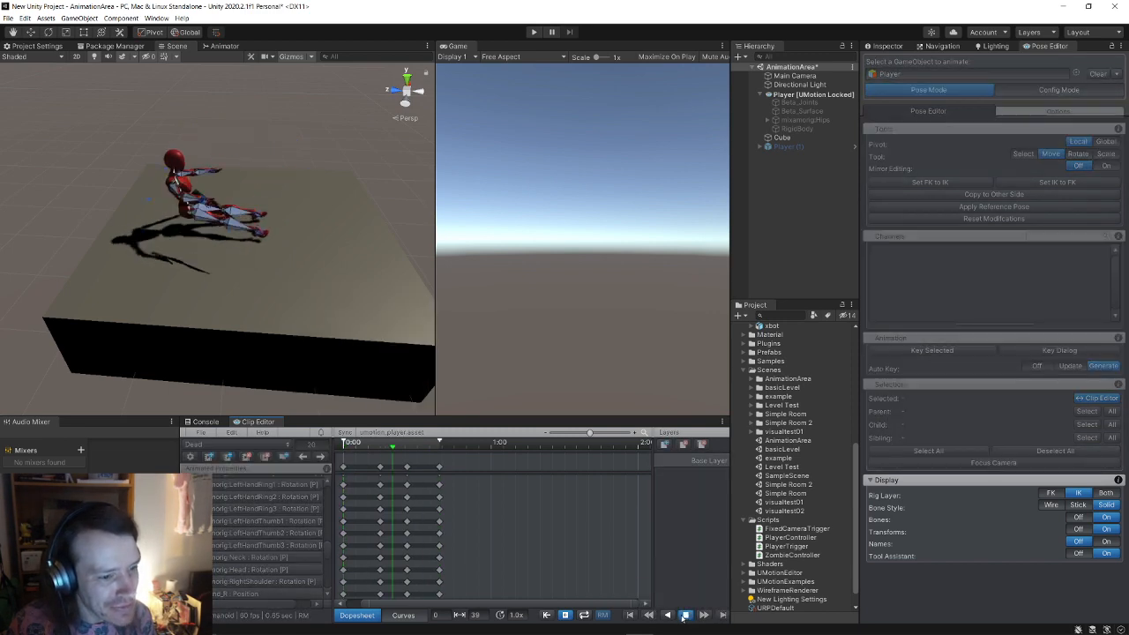
pyautogui.scroll(7, 292, 196)
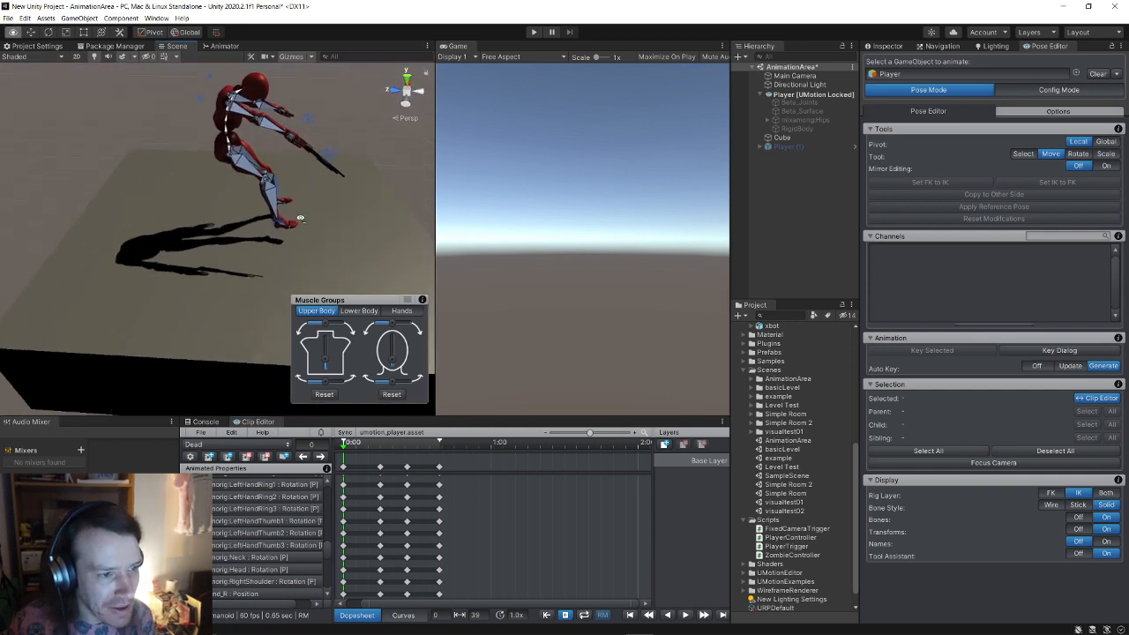
pyautogui.moveTo(321, 156); pyautogui.dragTo(315, 127, button='right')
pyautogui.scroll(-1, 315, 127)
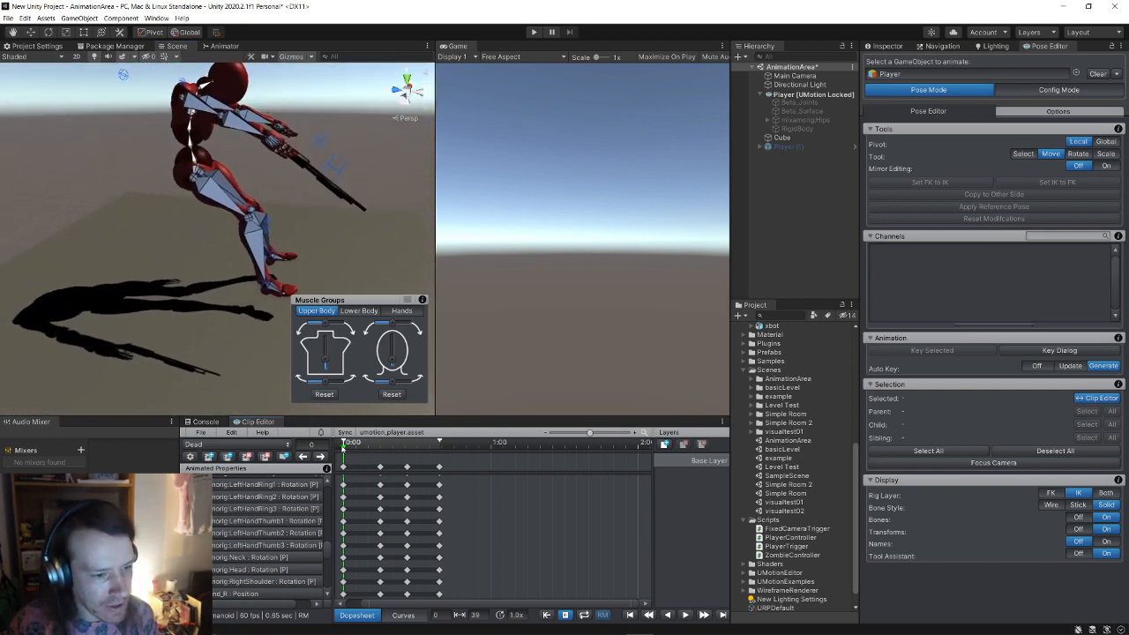
pyautogui.moveTo(344, 445); pyautogui.dragTo(441, 461)
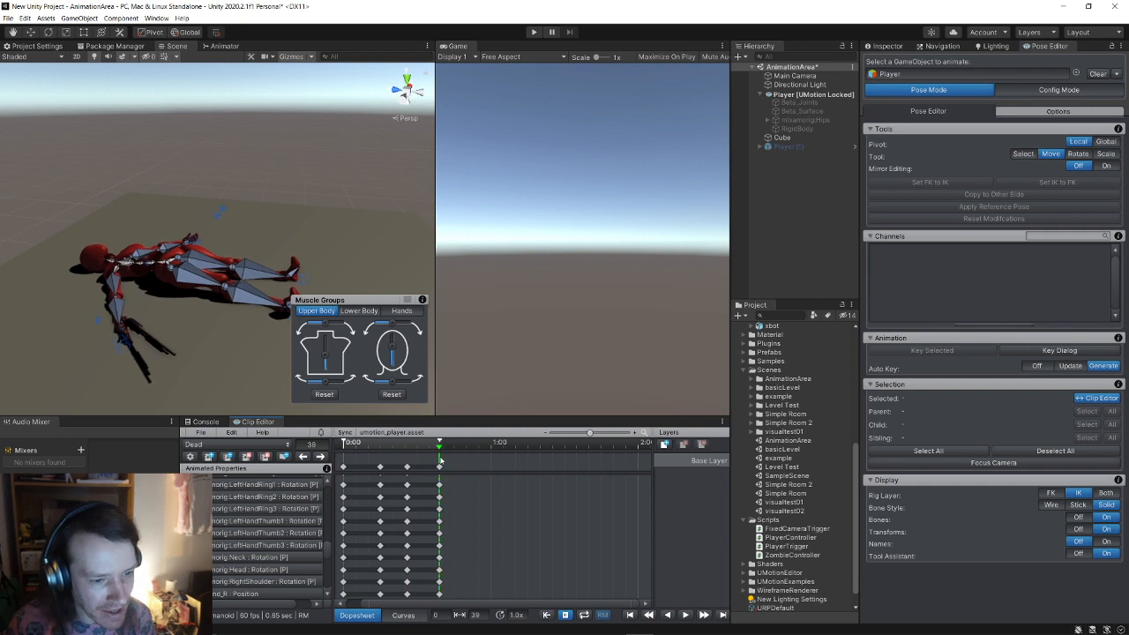
# Step: Move the IK_Pole_Knee_R target back along Z and copy its position and rotation to the left knee
pyautogui.click(440, 467)
pyautogui.click(221, 212)
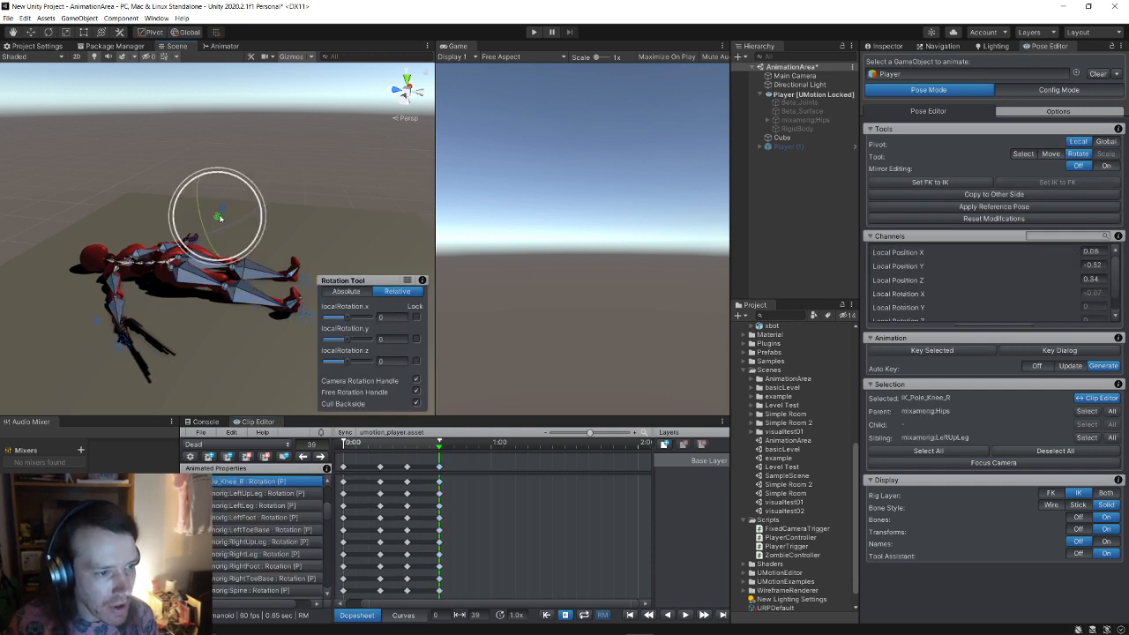
pyautogui.click(30, 31)
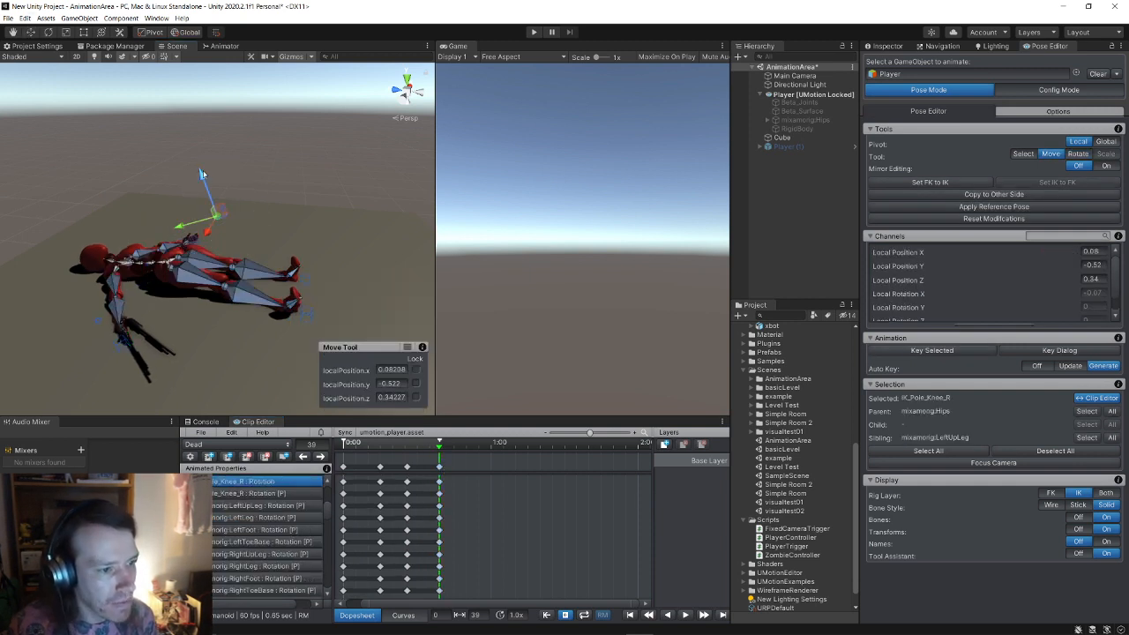
pyautogui.moveTo(202, 174); pyautogui.dragTo(228, 247)
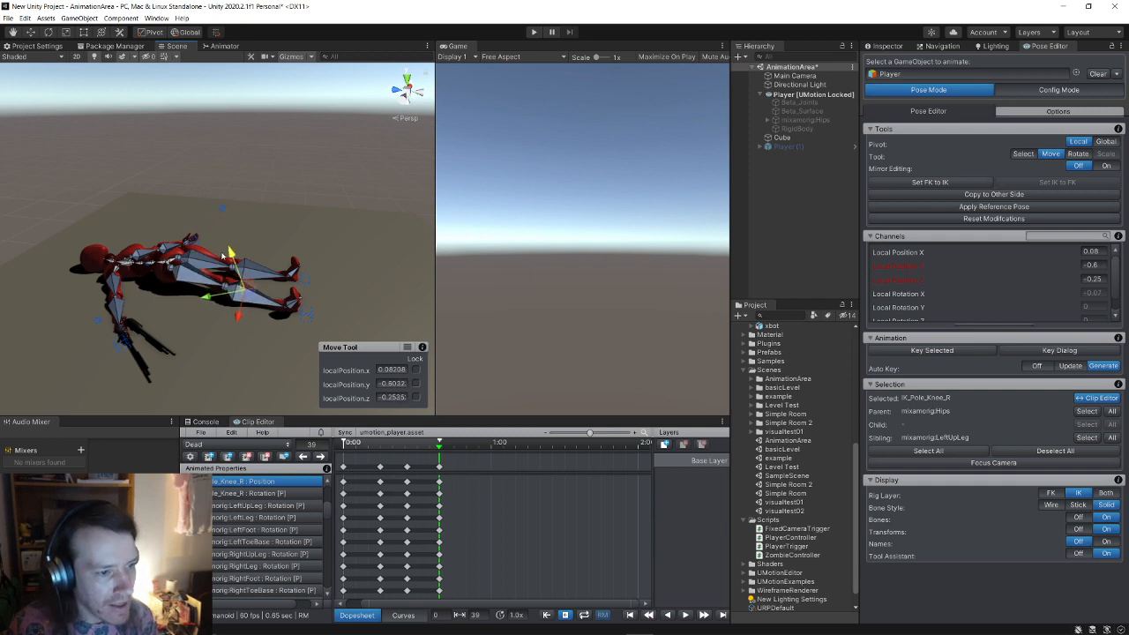
pyautogui.click(1024, 196)
pyautogui.click(1051, 196)
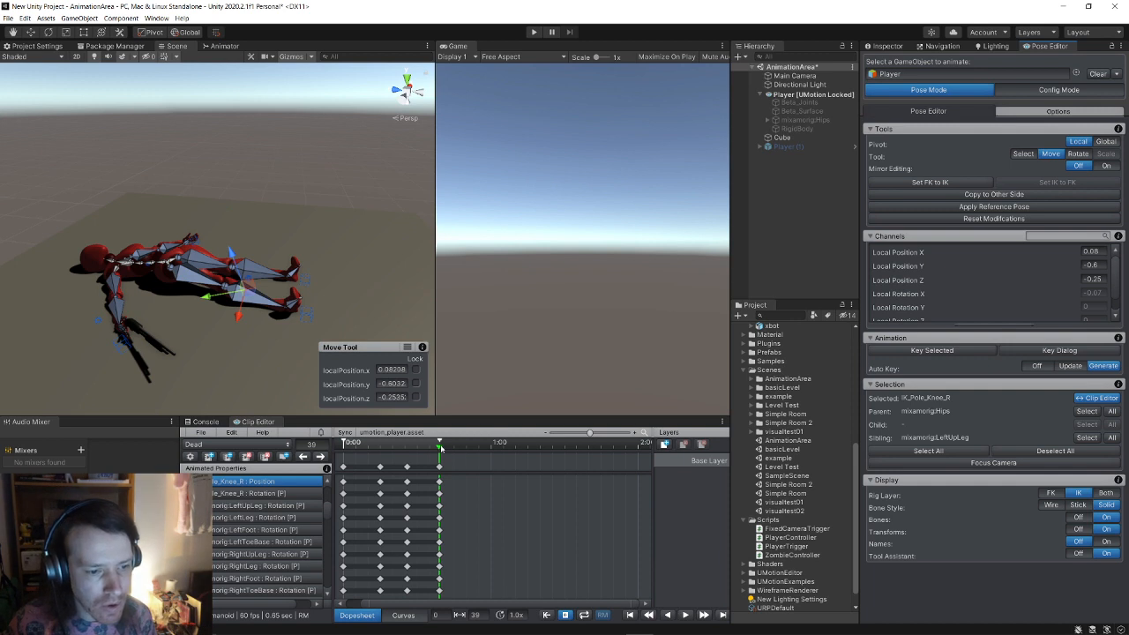
# Step: Check the fall mid-way, readjust the right knee pole, mirror it again, and review around frame 27
pyautogui.moveTo(441, 449)
pyautogui.mouseDown()
pyautogui.moveTo(366, 448)
pyautogui.moveTo(439, 461)
pyautogui.mouseUp()
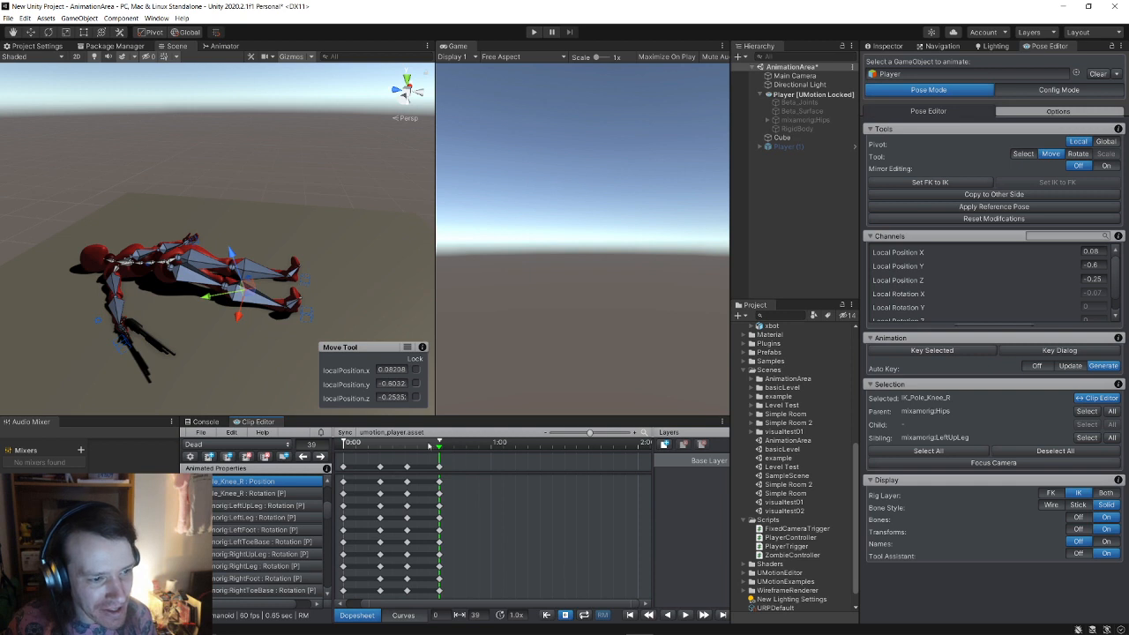
pyautogui.moveTo(236, 258); pyautogui.dragTo(234, 233)
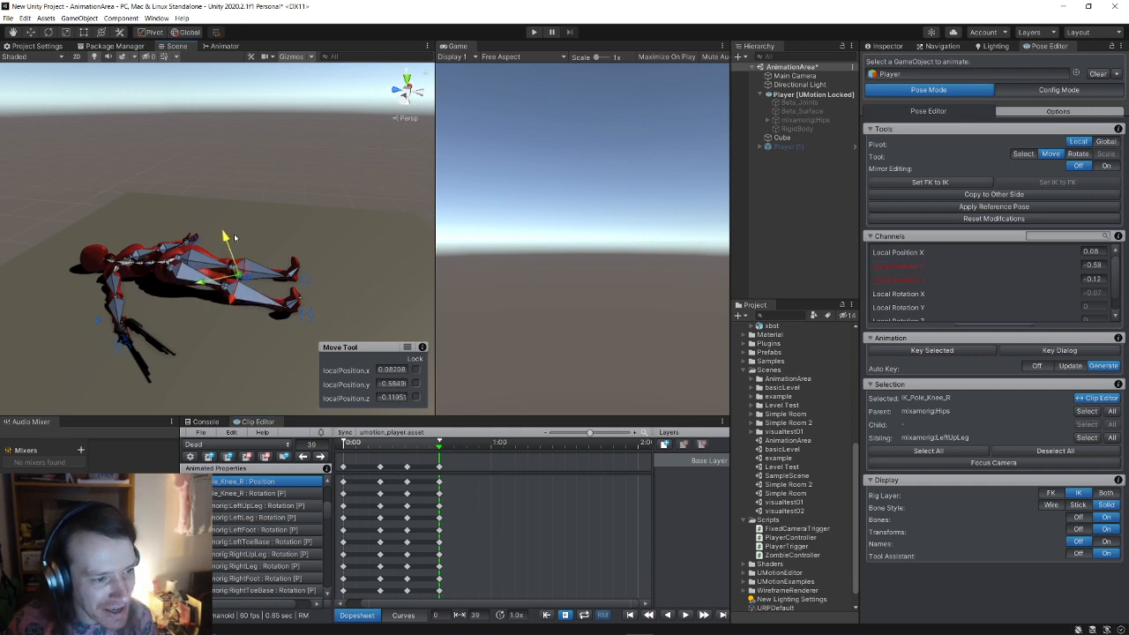
pyautogui.click(1026, 195)
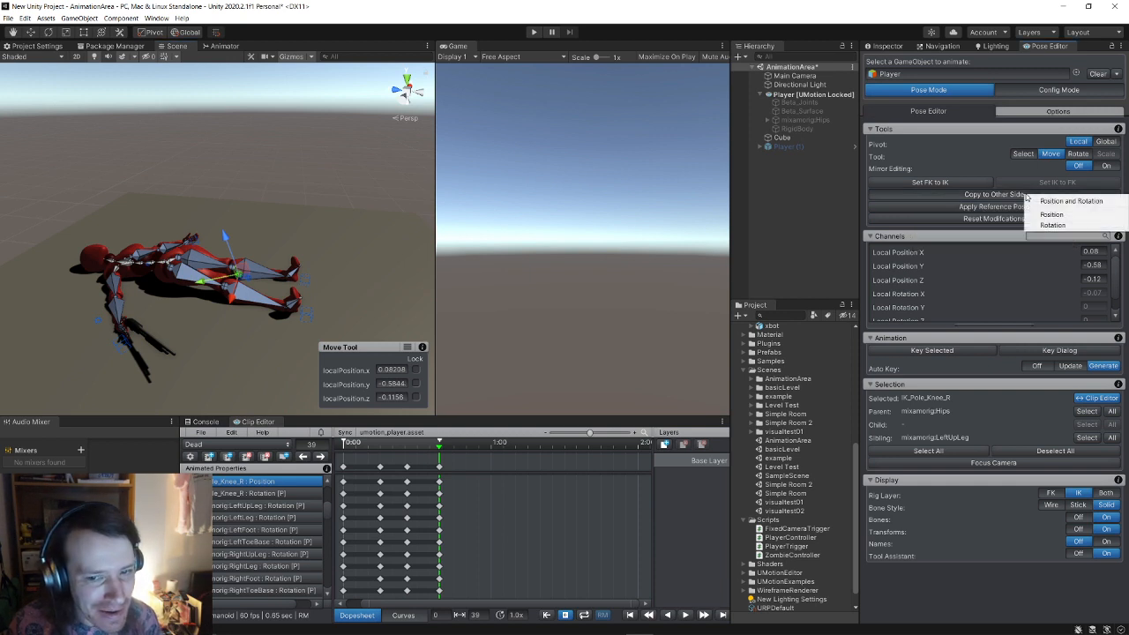
pyautogui.click(1046, 202)
pyautogui.moveTo(439, 448); pyautogui.dragTo(408, 451)
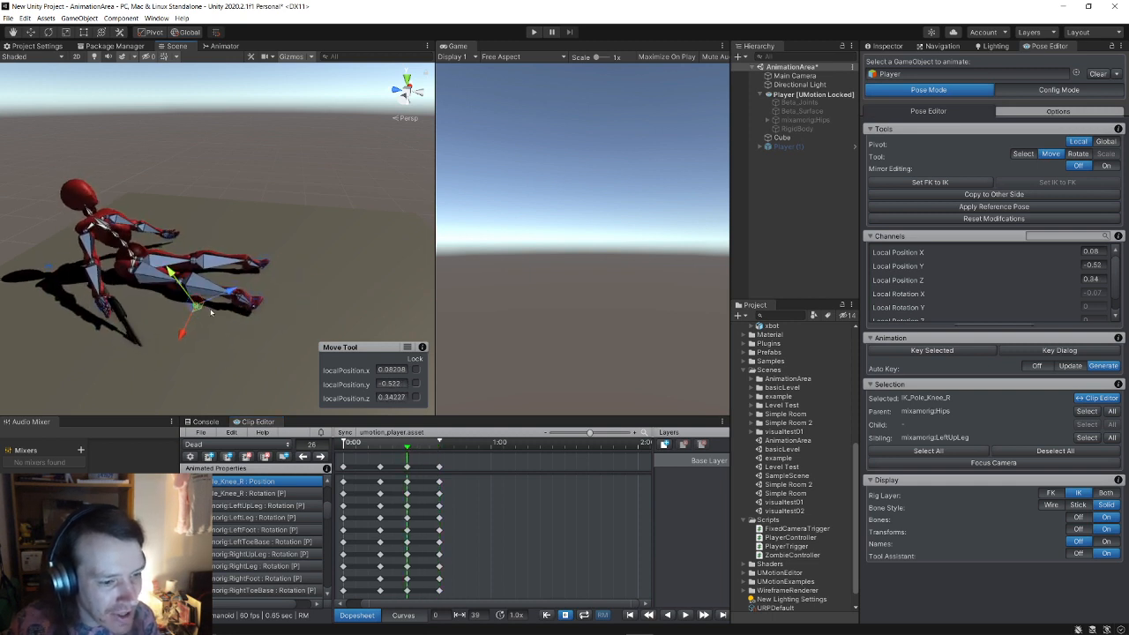
pyautogui.scroll(5, 276, 507)
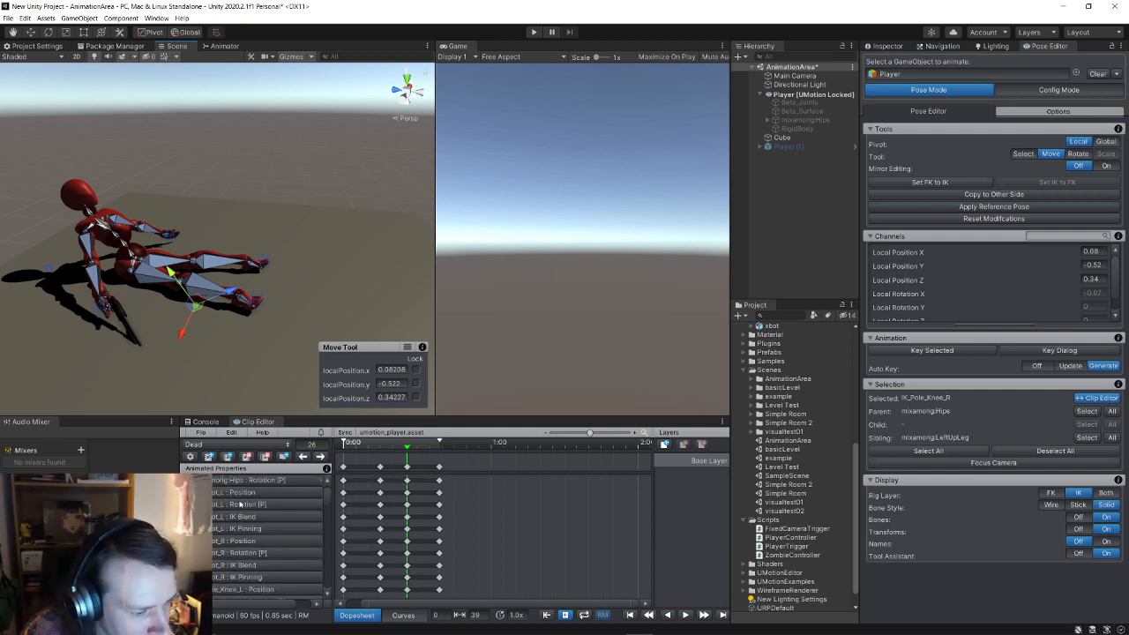
pyautogui.scroll(-4, 239, 500)
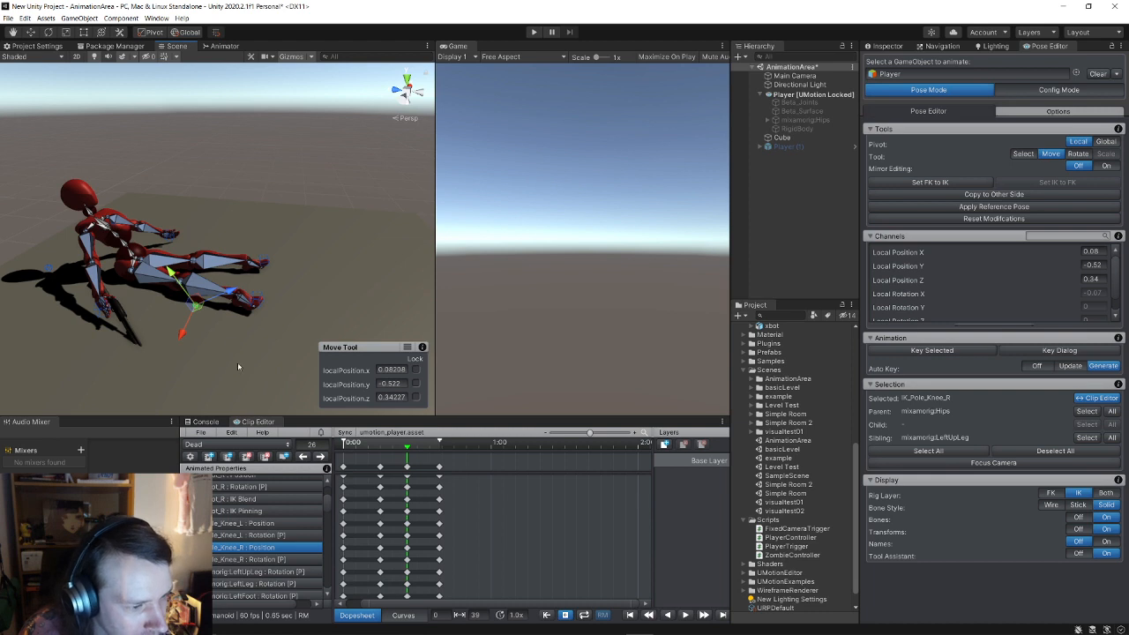
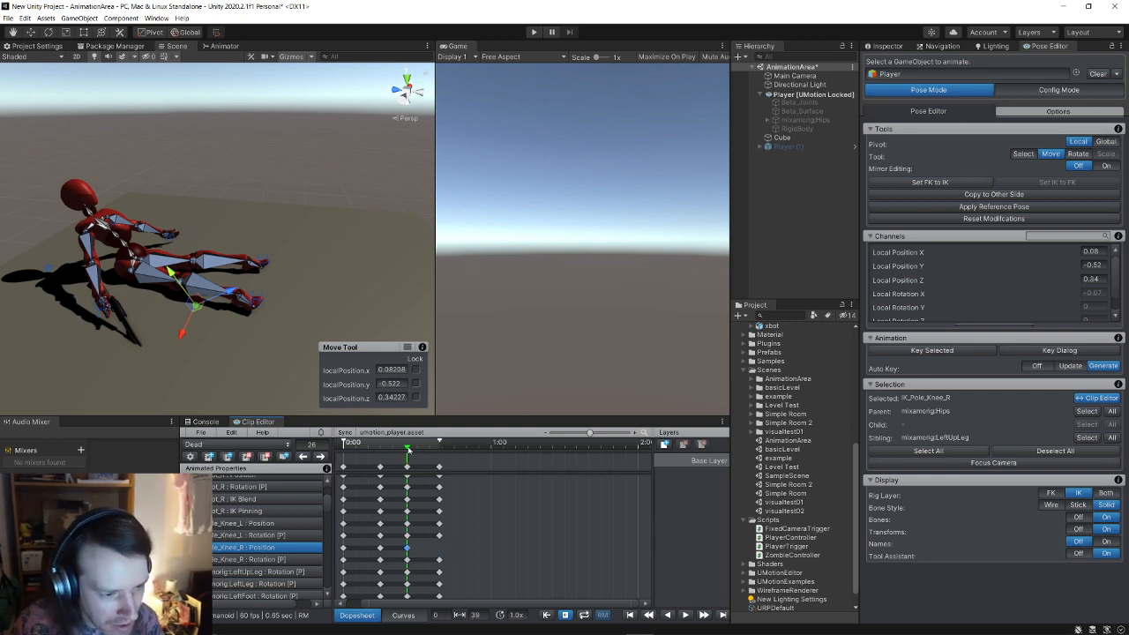
# Step: Replay the Dead clip's collapse, then lower and shift IK_Pole_Knee_R along X to bend the right leg
pyautogui.moveTo(408, 448); pyautogui.dragTo(440, 454)
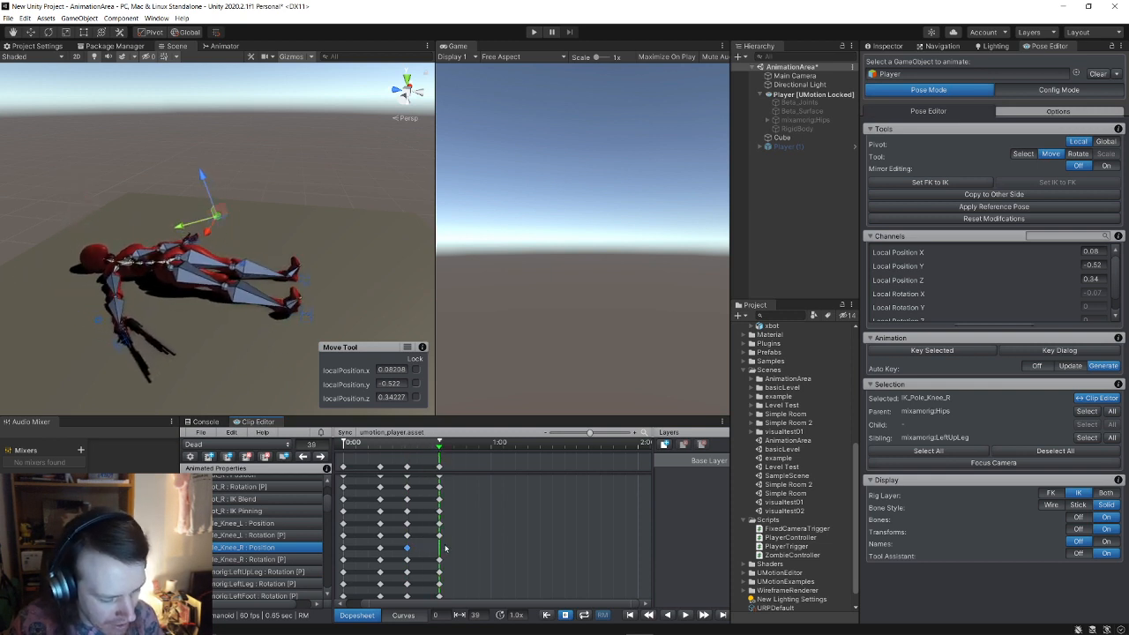
pyautogui.moveTo(440, 447)
pyautogui.mouseDown()
pyautogui.moveTo(400, 450)
pyautogui.moveTo(439, 450)
pyautogui.mouseUp()
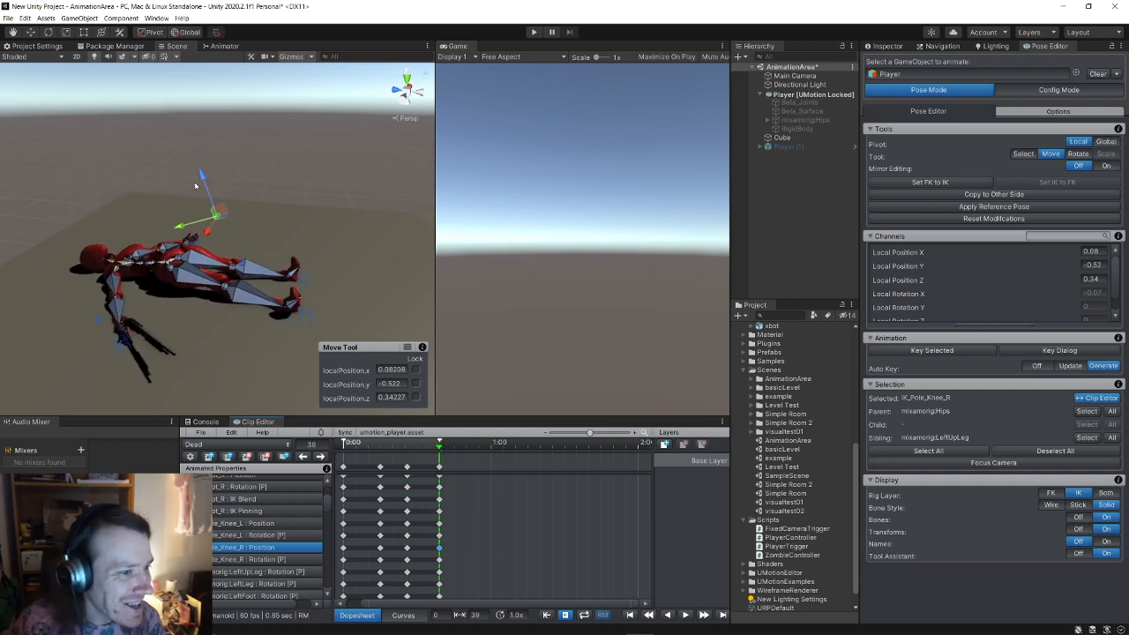
pyautogui.moveTo(202, 182); pyautogui.dragTo(69, 351)
pyautogui.click(236, 252)
pyautogui.click(189, 291)
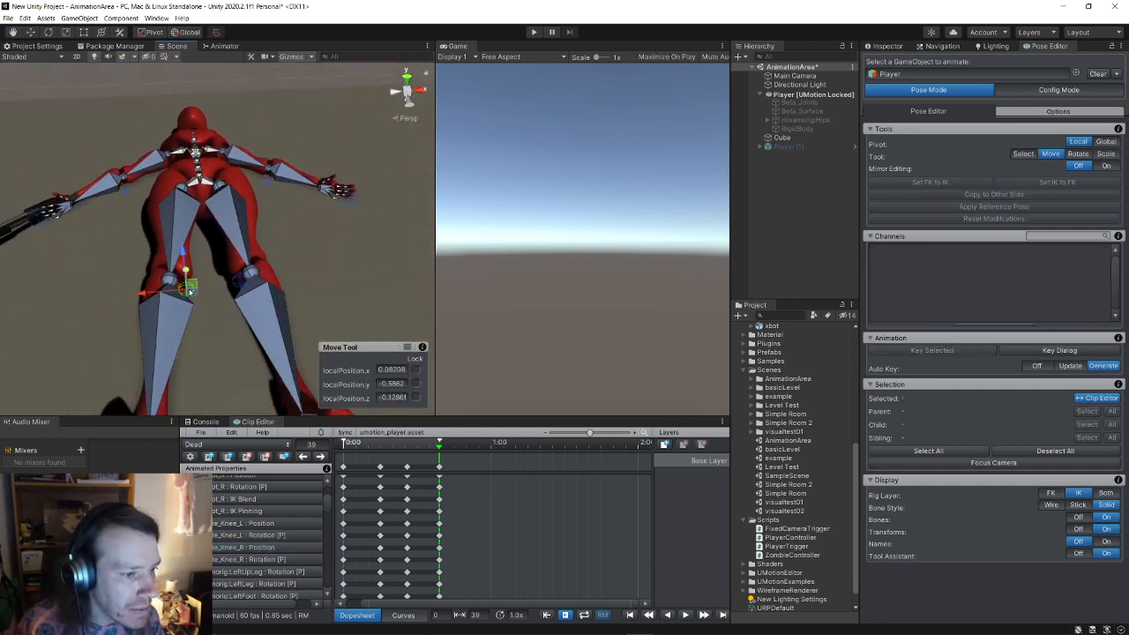
pyautogui.moveTo(190, 291); pyautogui.dragTo(242, 296)
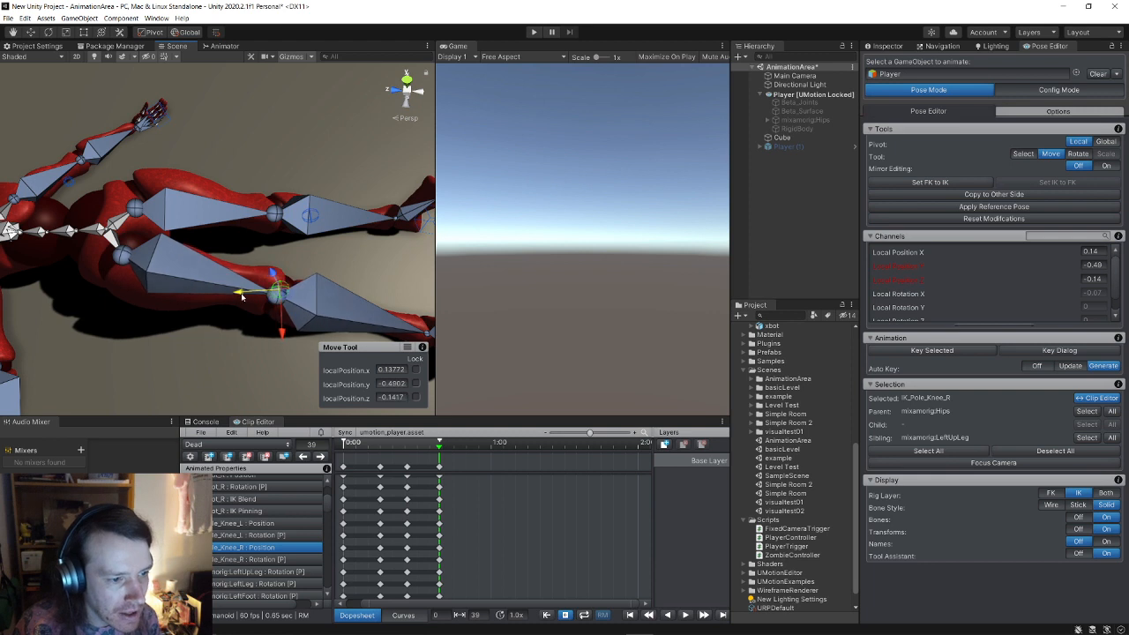
pyautogui.moveTo(276, 329); pyautogui.dragTo(269, 332)
pyautogui.moveTo(241, 294); pyautogui.dragTo(237, 296)
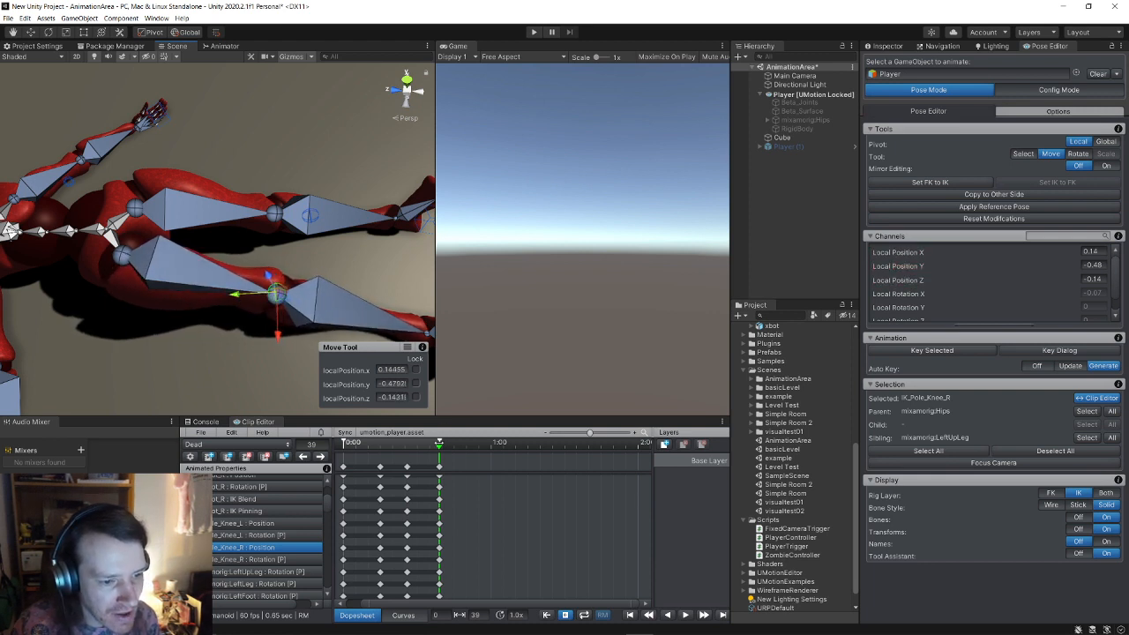
# Step: At frame 18, move IK_Pole_Knee_L to re-bend the left leg
pyautogui.moveTo(440, 443); pyautogui.dragTo(408, 442)
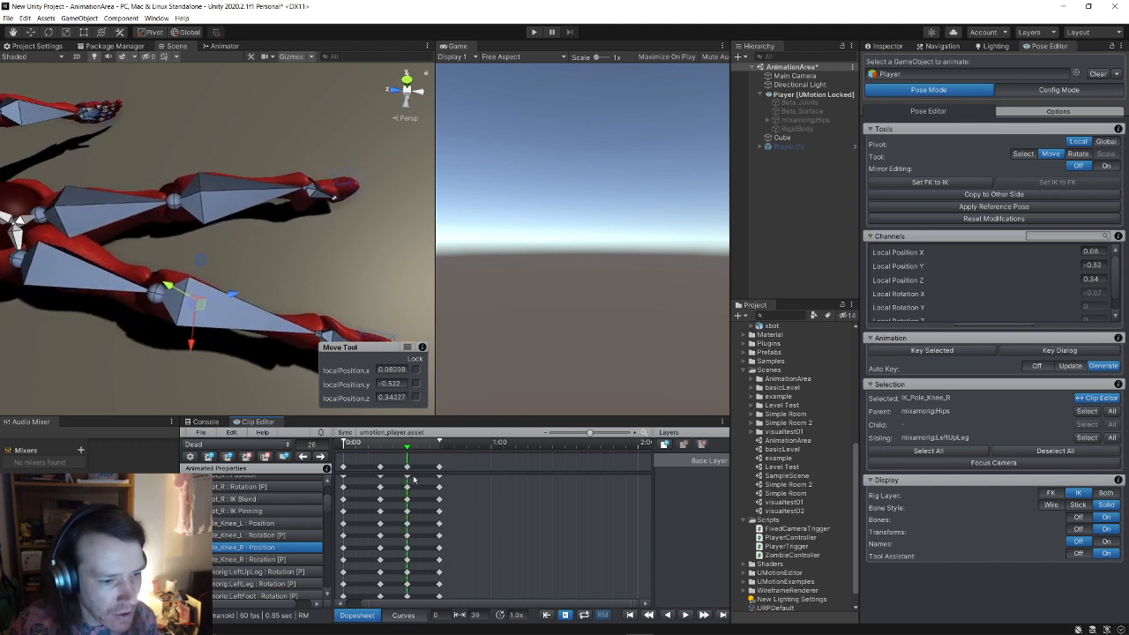
pyautogui.click(202, 261)
pyautogui.moveTo(198, 299); pyautogui.dragTo(177, 238)
pyautogui.scroll(-6, 243, 291)
pyautogui.scroll(1, 78, 239)
pyautogui.scroll(6, 177, 238)
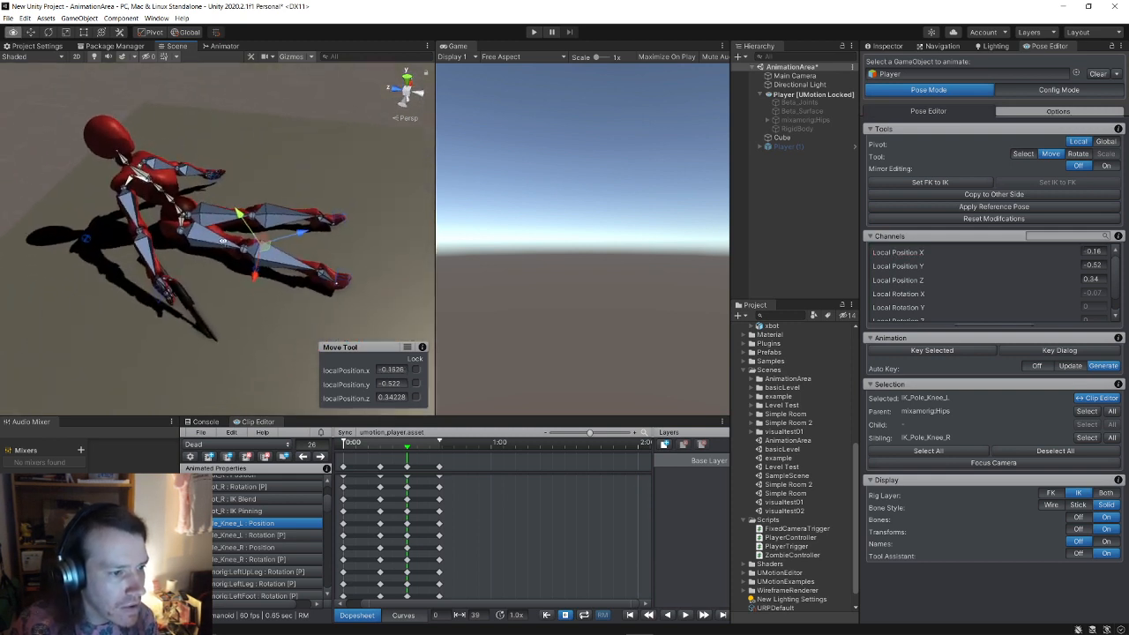
# Step: Raise IK_Pole_Knee_R again to reshape the right knee, checking it from the front
pyautogui.click(272, 282)
pyautogui.click(269, 279)
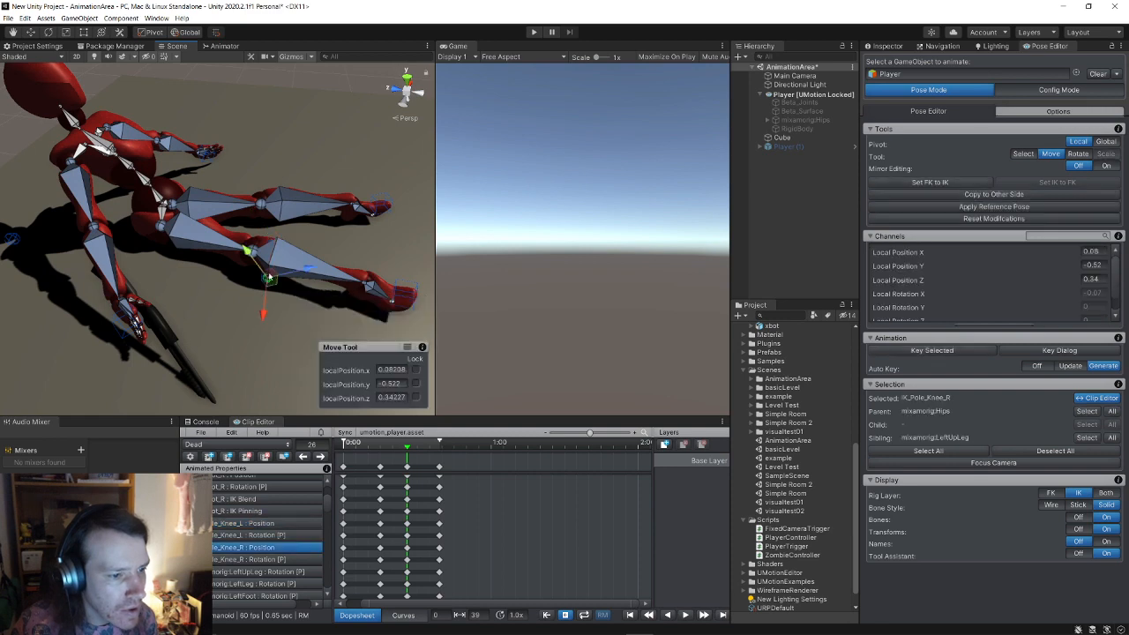
pyautogui.moveTo(246, 251); pyautogui.dragTo(292, 240)
pyautogui.press('d')
pyautogui.moveTo(292, 240); pyautogui.dragTo(57, 195, button='right')
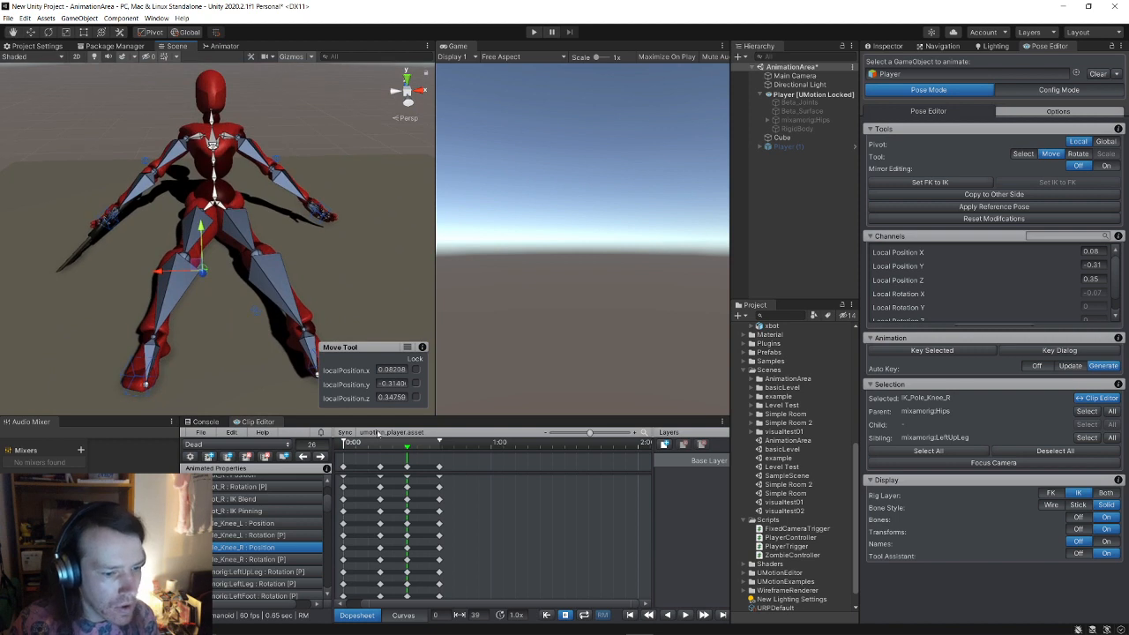
# Step: At frame 19, move the IK_Foot_R target to a new position
pyautogui.click(407, 548)
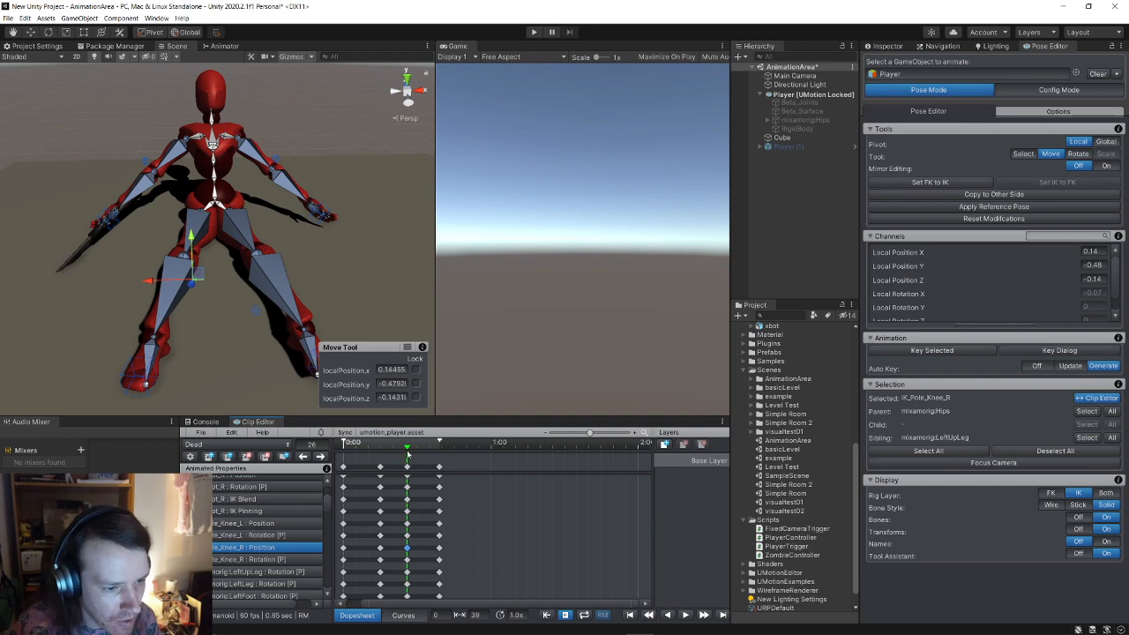
pyautogui.moveTo(406, 450); pyautogui.dragTo(440, 456)
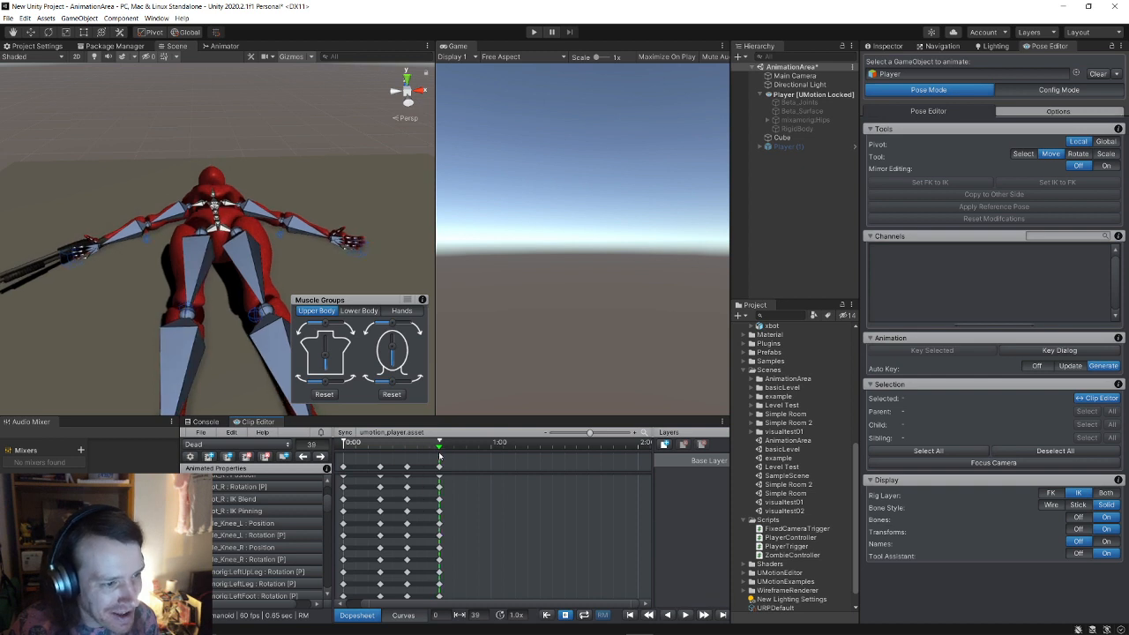
pyautogui.keyDown('alt'); pyautogui.moveTo(125, 304); pyautogui.dragTo(419, 260); pyautogui.keyUp('alt')
pyautogui.click(257, 297)
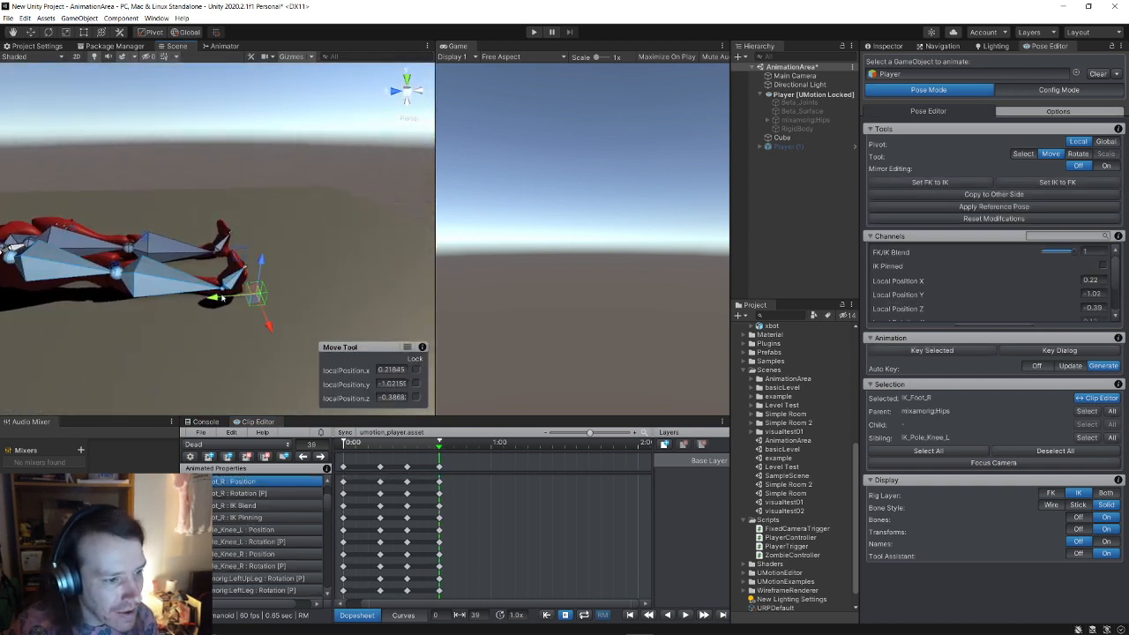
pyautogui.moveTo(221, 302); pyautogui.dragTo(150, 338)
# Step: At frame 18, move IK_Pole_Knee_R up and to the right, checking the pose near frame 32
pyautogui.moveTo(440, 446); pyautogui.dragTo(425, 448)
pyautogui.moveTo(242, 281); pyautogui.dragTo(46, 296, button='right')
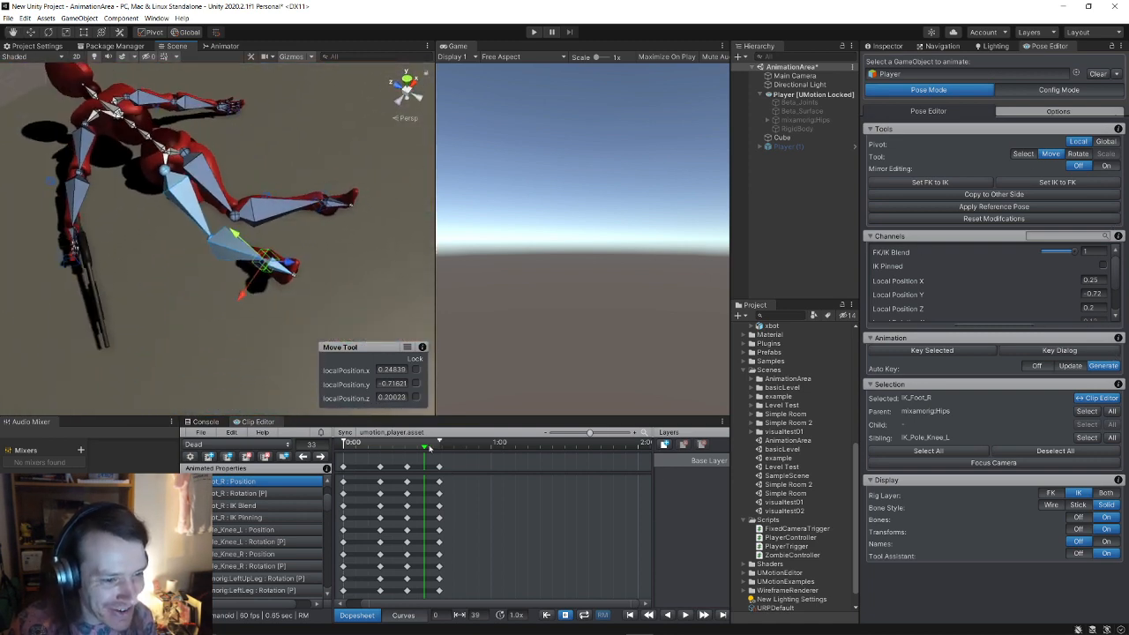
pyautogui.moveTo(427, 447)
pyautogui.mouseDown()
pyautogui.moveTo(385, 449)
pyautogui.moveTo(424, 462)
pyautogui.mouseUp()
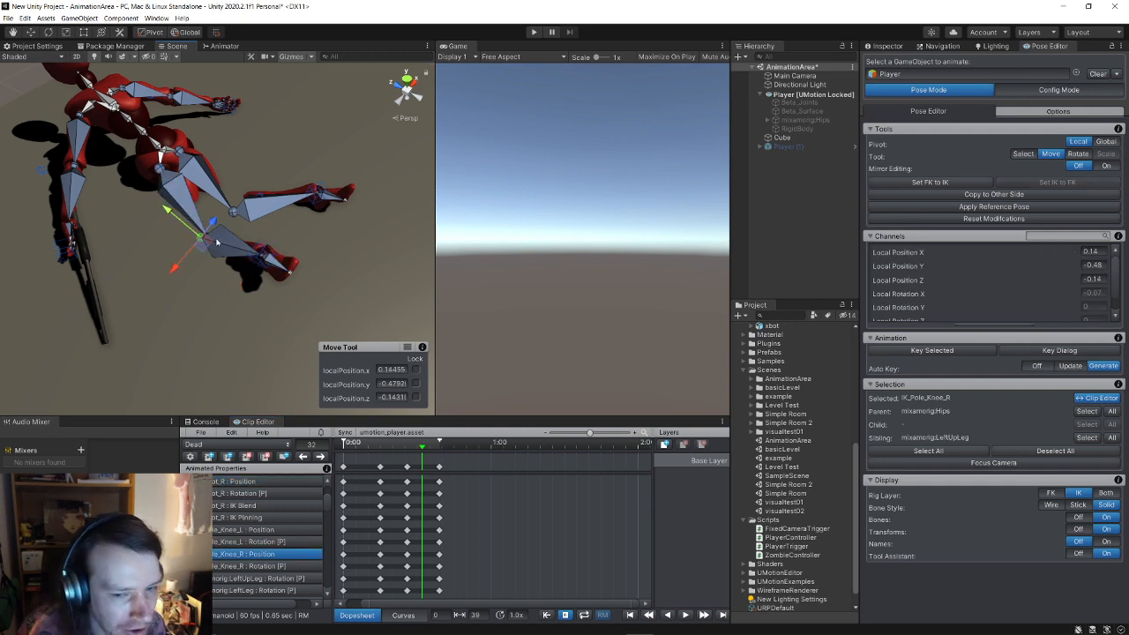
pyautogui.moveTo(202, 240); pyautogui.dragTo(283, 140)
pyautogui.keyDown('alt'); pyautogui.moveTo(330, 174); pyautogui.dragTo(167, 196); pyautogui.keyUp('alt')
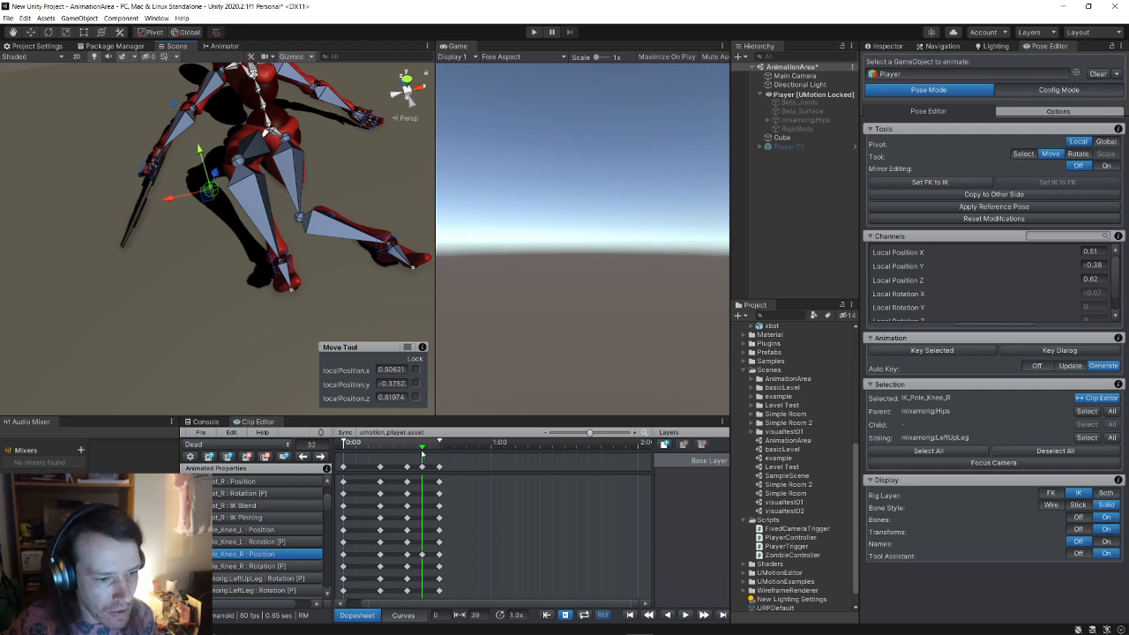
pyautogui.moveTo(422, 448)
pyautogui.mouseDown()
pyautogui.moveTo(407, 448)
pyautogui.moveTo(433, 451)
pyautogui.moveTo(423, 450)
pyautogui.mouseUp()
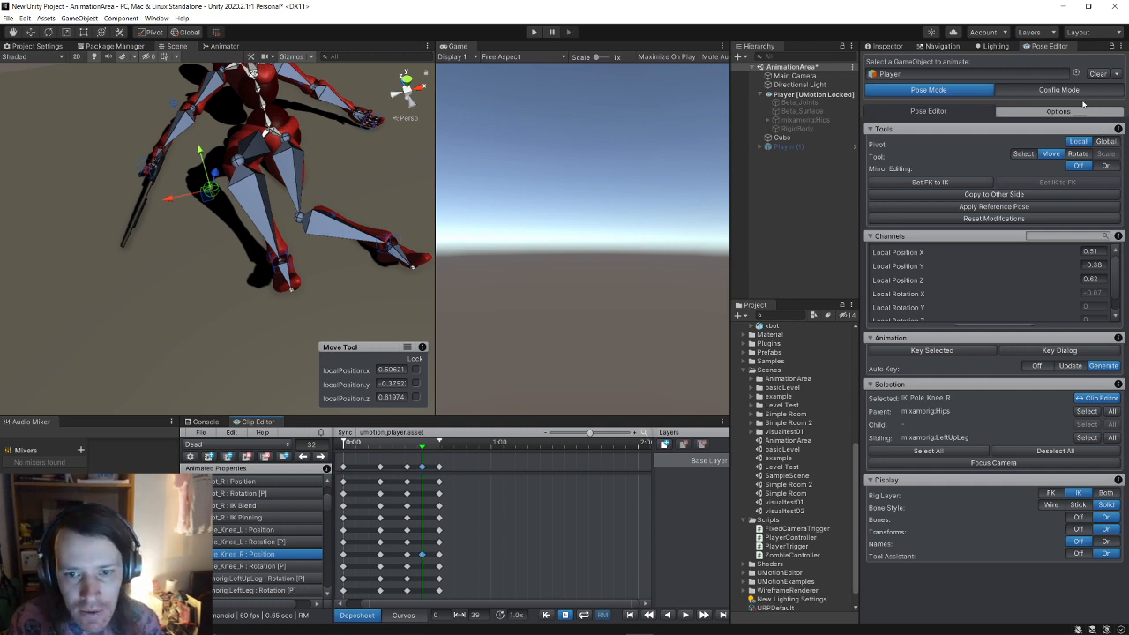
# Step: Mirror the leg pose with Copy to Other Side and preview frames 21 to 32
pyautogui.click(1027, 195)
pyautogui.click(1042, 202)
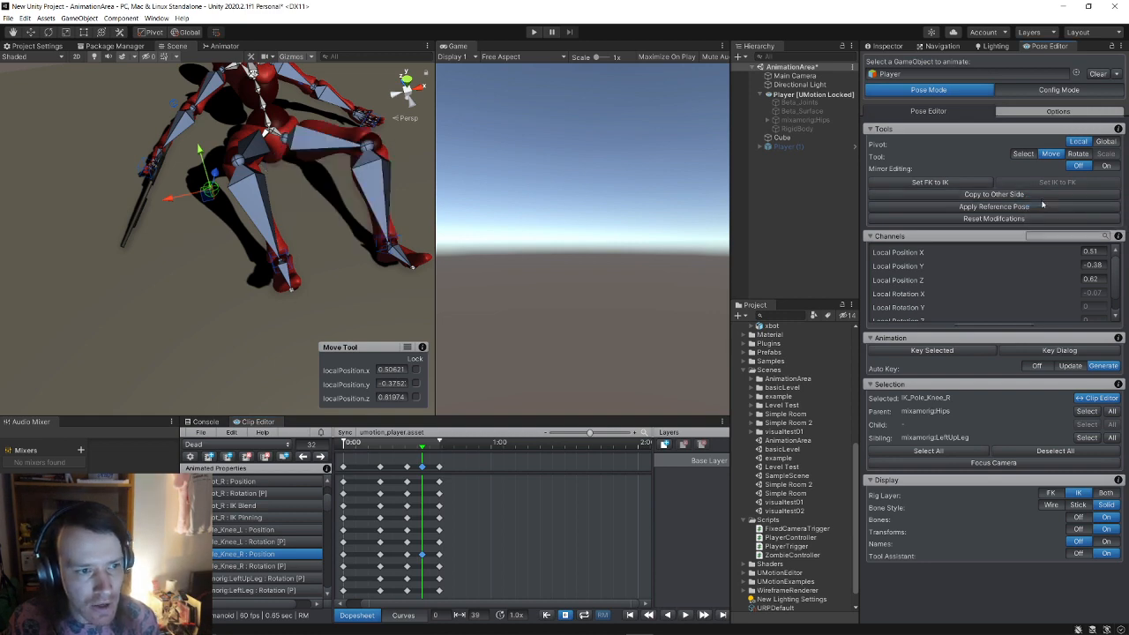
pyautogui.moveTo(420, 447); pyautogui.dragTo(440, 464)
# Step: Select the final frame's key column, scrub the fall, and select all 60 rig controls with the Move tool
pyautogui.click(423, 468)
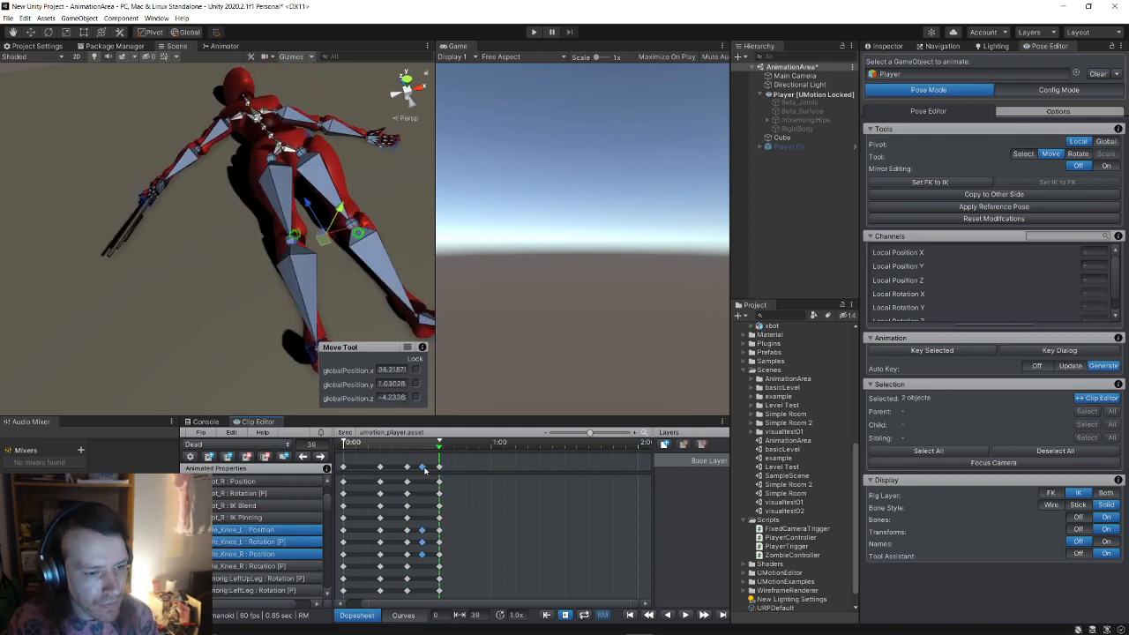
pyautogui.scroll(1, 401, 519)
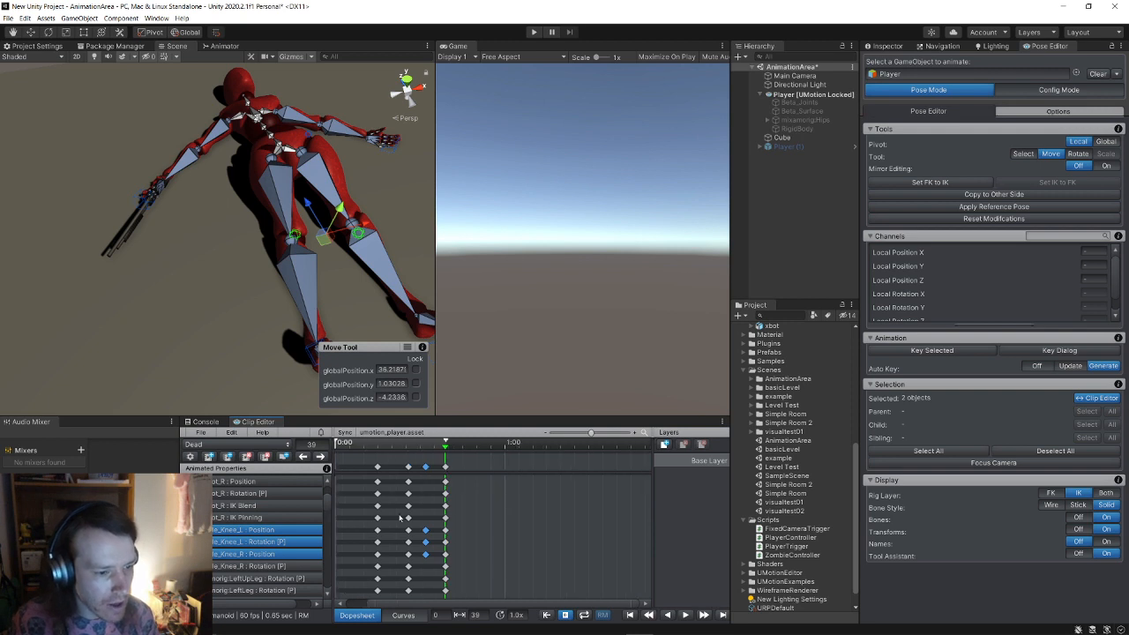
pyautogui.scroll(-2, 400, 518)
pyautogui.keyDown('alt'); pyautogui.moveTo(222, 267); pyautogui.dragTo(370, 208); pyautogui.keyUp('alt')
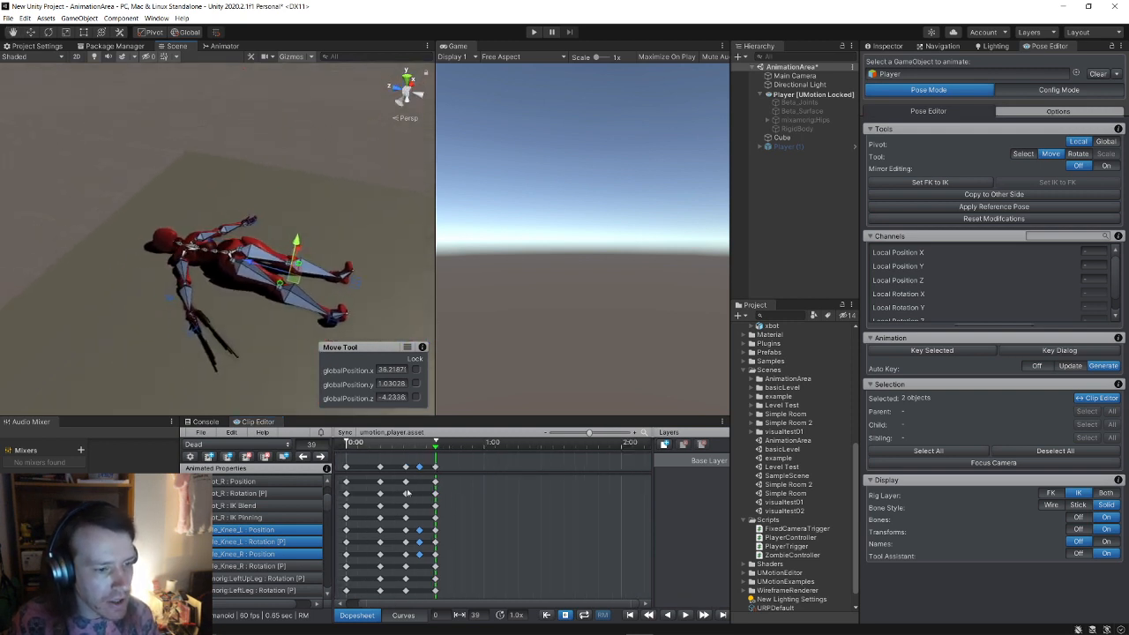
pyautogui.scroll(1, 460, 501)
pyautogui.scroll(-1, 261, 548)
pyautogui.scroll(5, 261, 547)
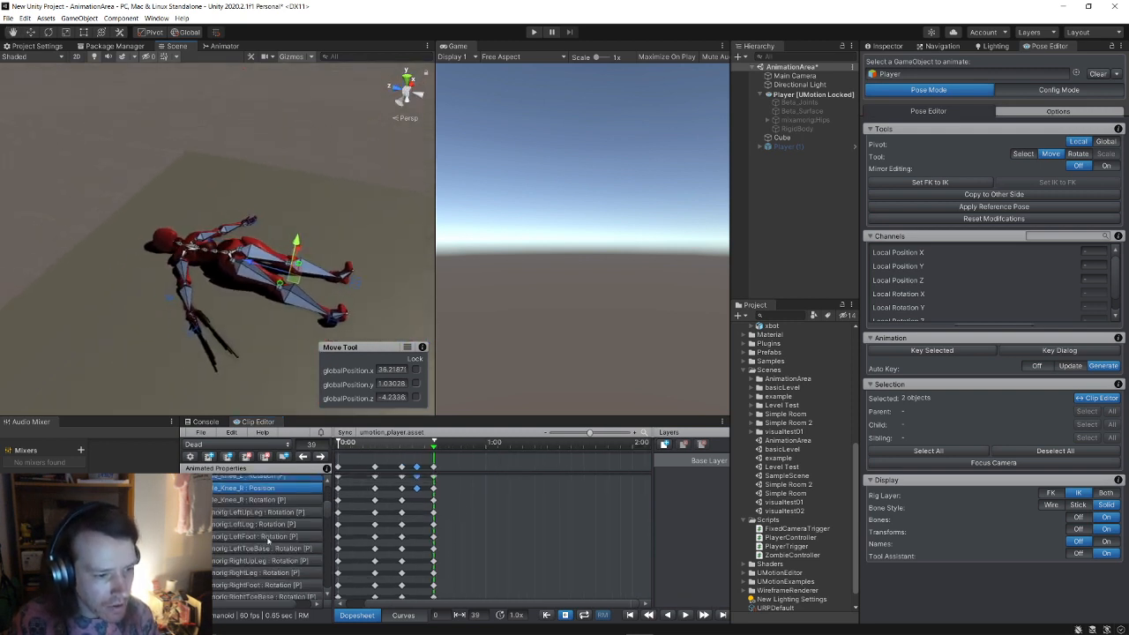
pyautogui.scroll(2, 360, 492)
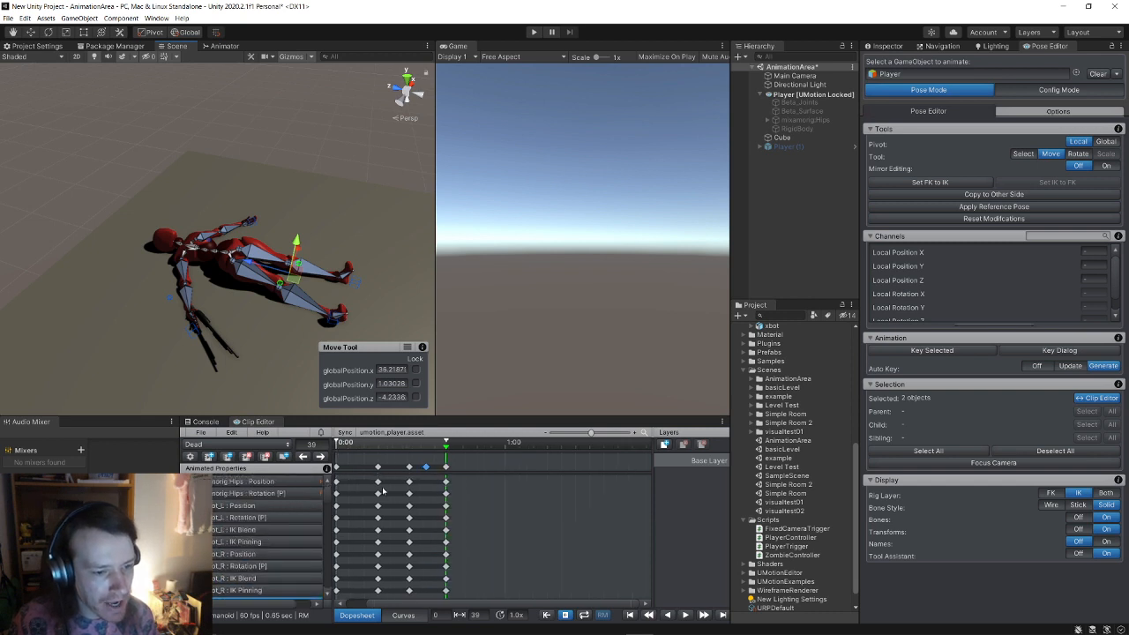
pyautogui.moveTo(445, 444)
pyautogui.mouseDown()
pyautogui.moveTo(363, 446)
pyautogui.moveTo(444, 451)
pyautogui.mouseUp()
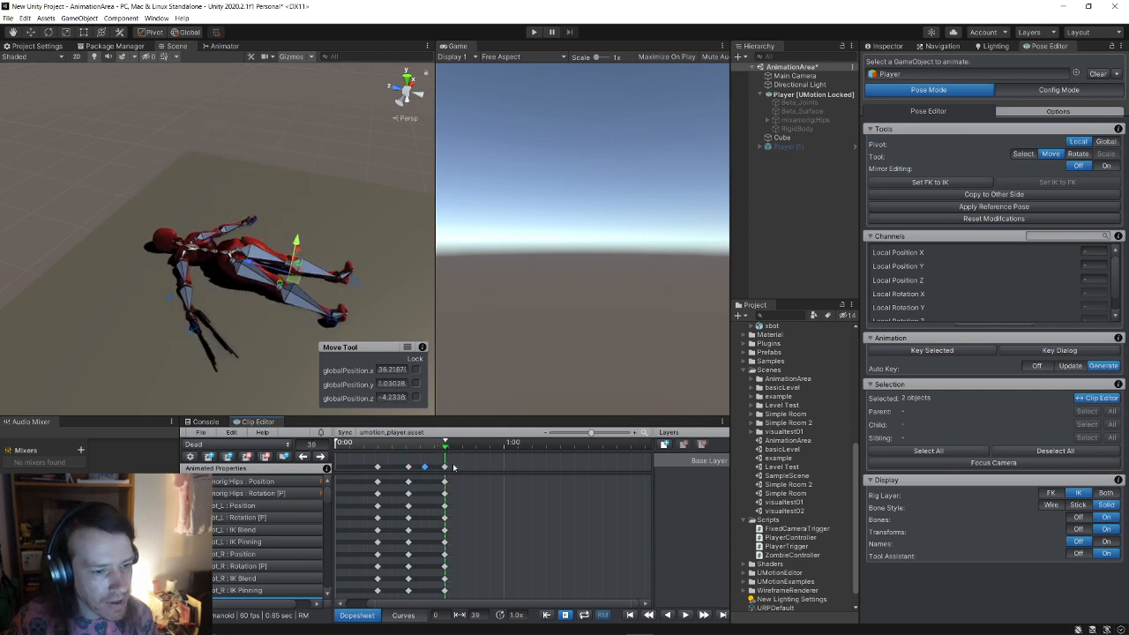
pyautogui.hotkey('ctrl', 'a')
pyautogui.press('e')
pyautogui.click(30, 34)
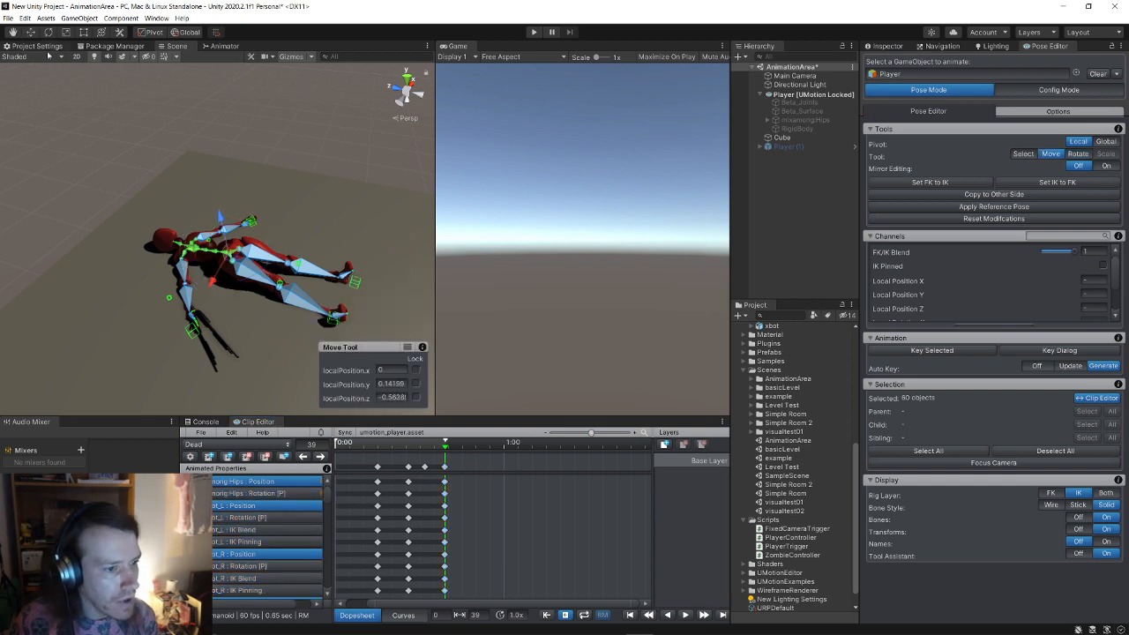
# Step: Slide the lying body sideways and lower the hips toward the floor at frame 26
pyautogui.moveTo(198, 253); pyautogui.dragTo(200, 215)
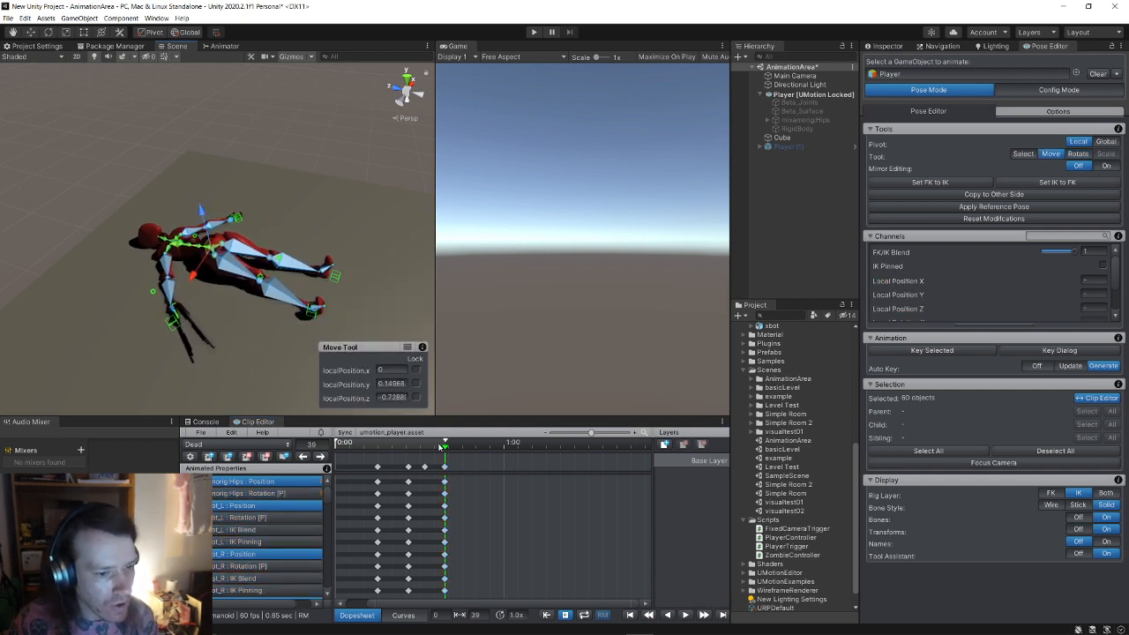
pyautogui.moveTo(446, 444); pyautogui.dragTo(408, 443)
pyautogui.click(408, 466)
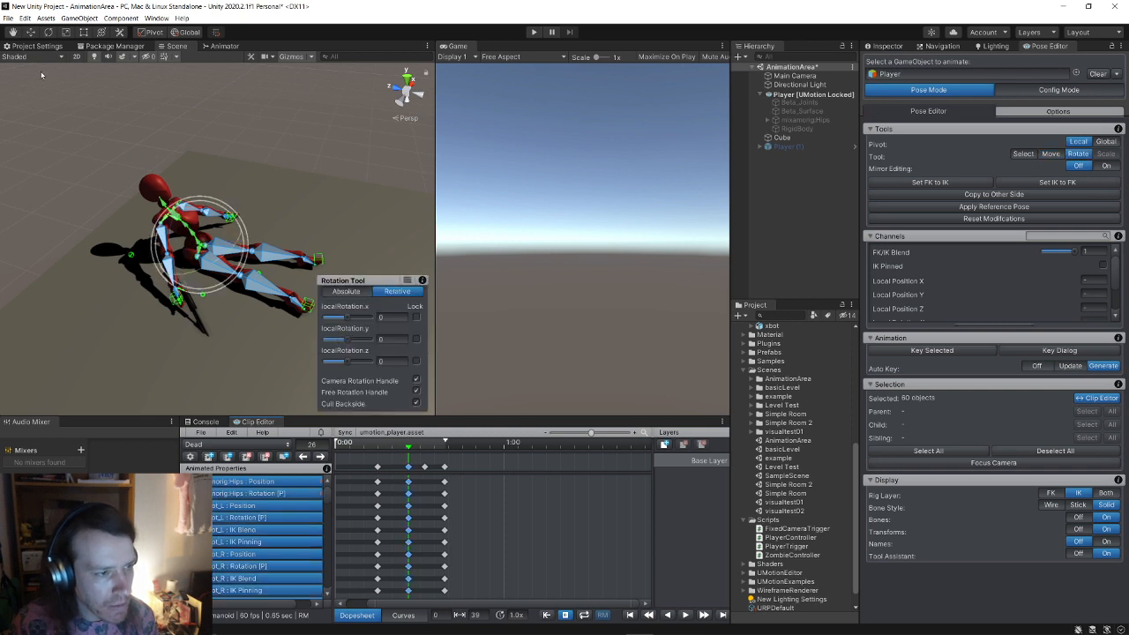
pyautogui.click(31, 32)
pyautogui.moveTo(236, 240); pyautogui.dragTo(223, 238)
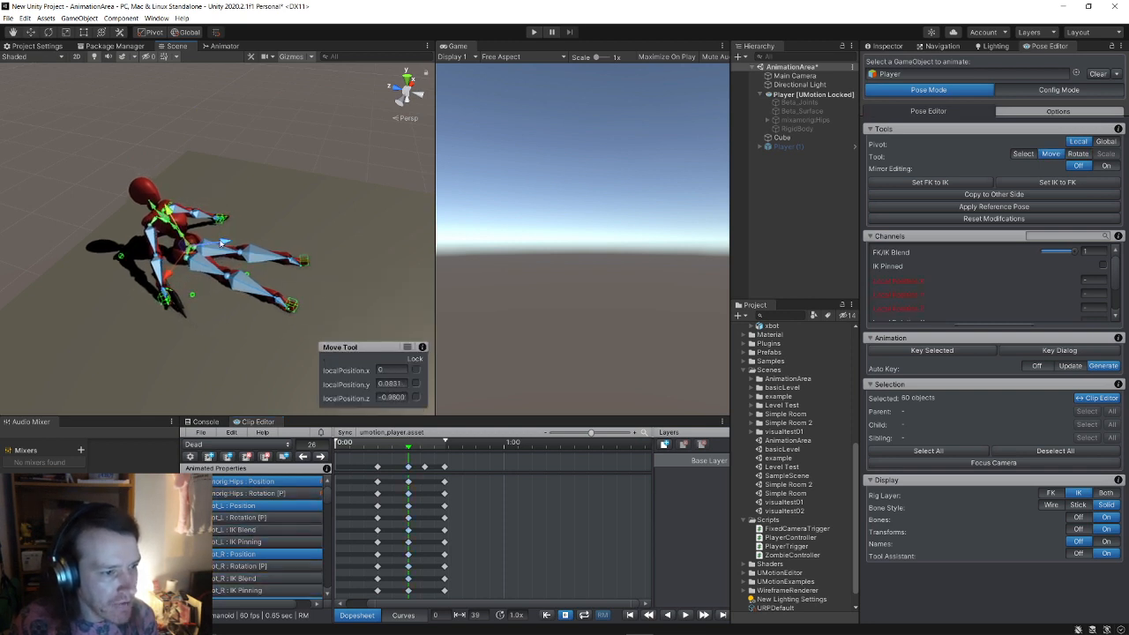
pyautogui.moveTo(166, 208); pyautogui.dragTo(162, 206)
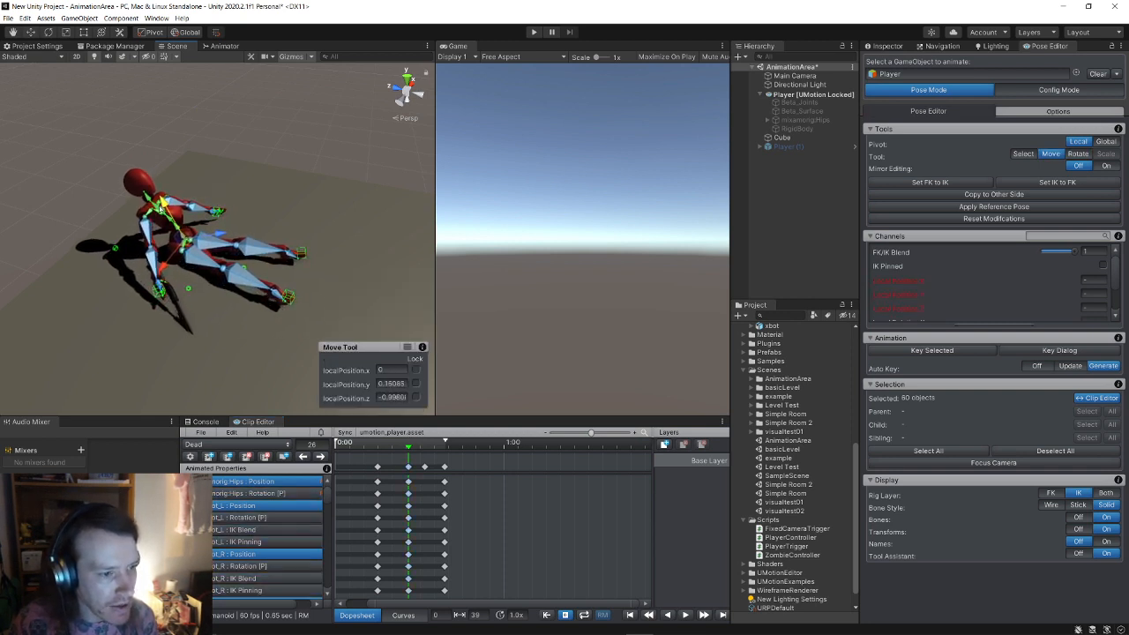
# Step: At frame 39, lower the lying character further onto the floor, then check mid-fall
pyautogui.moveTo(414, 452); pyautogui.dragTo(446, 457)
pyautogui.click(446, 466)
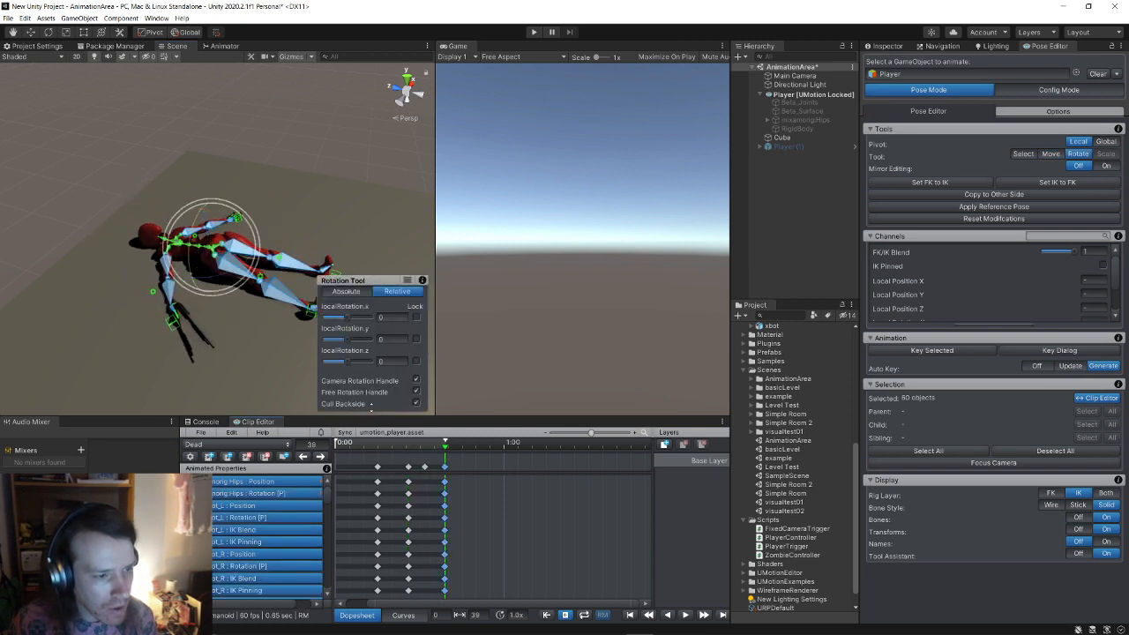
pyautogui.click(29, 34)
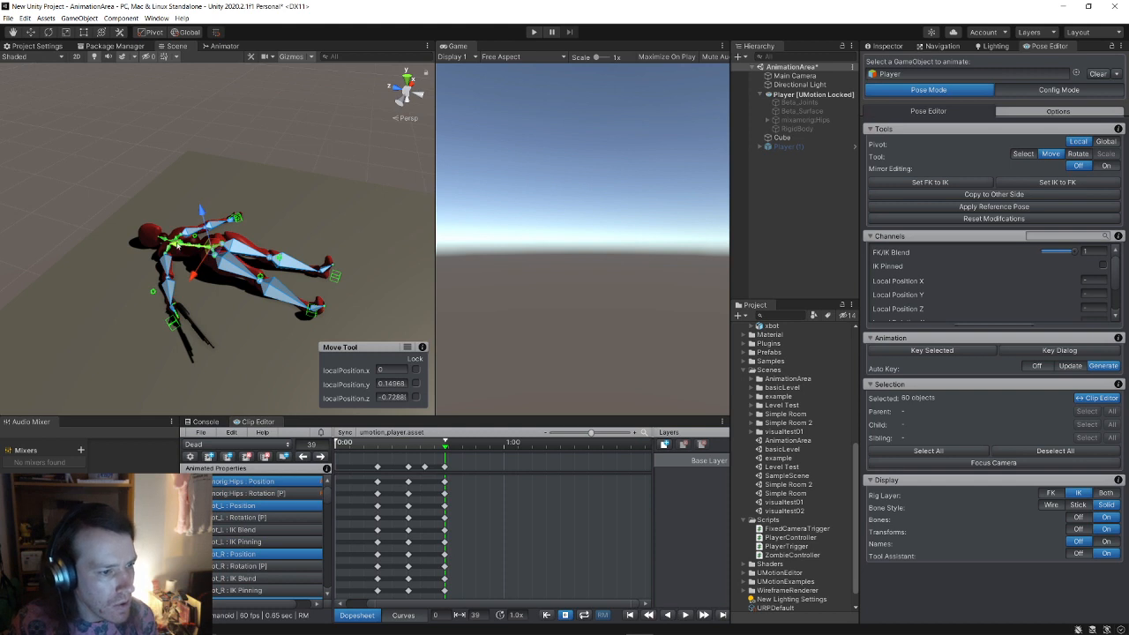
pyautogui.moveTo(196, 231); pyautogui.dragTo(138, 210)
pyautogui.moveTo(446, 445); pyautogui.dragTo(335, 444)
# Step: Play and stop the Dead clip preview five times to confirm the full fall to the floor
pyautogui.click(685, 615)
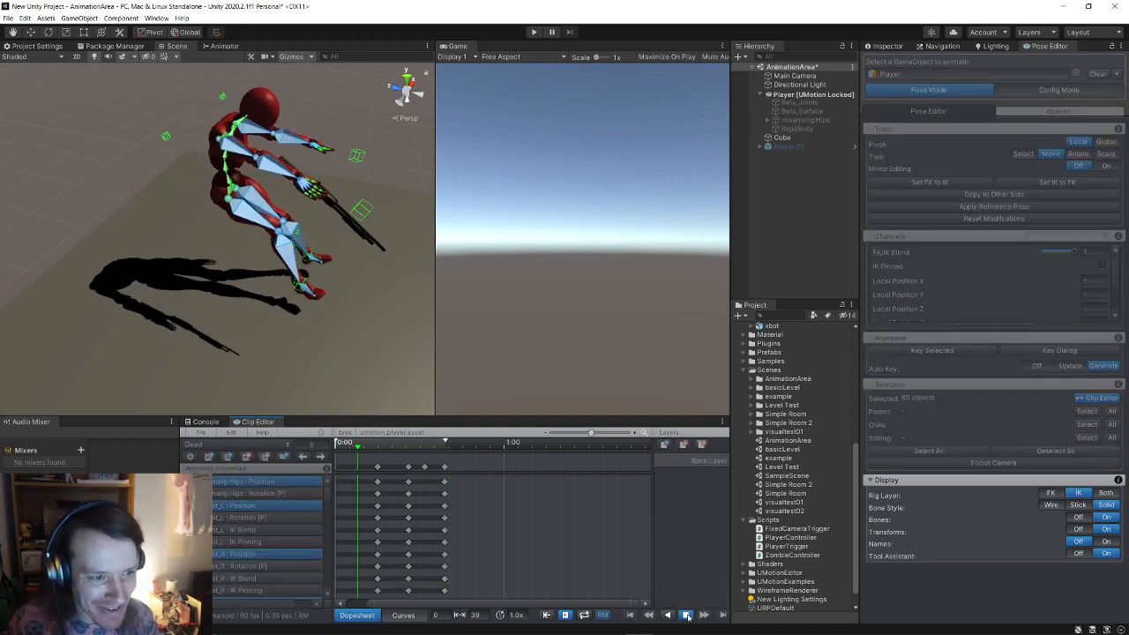
pyautogui.click(685, 615)
pyautogui.click(685, 615)
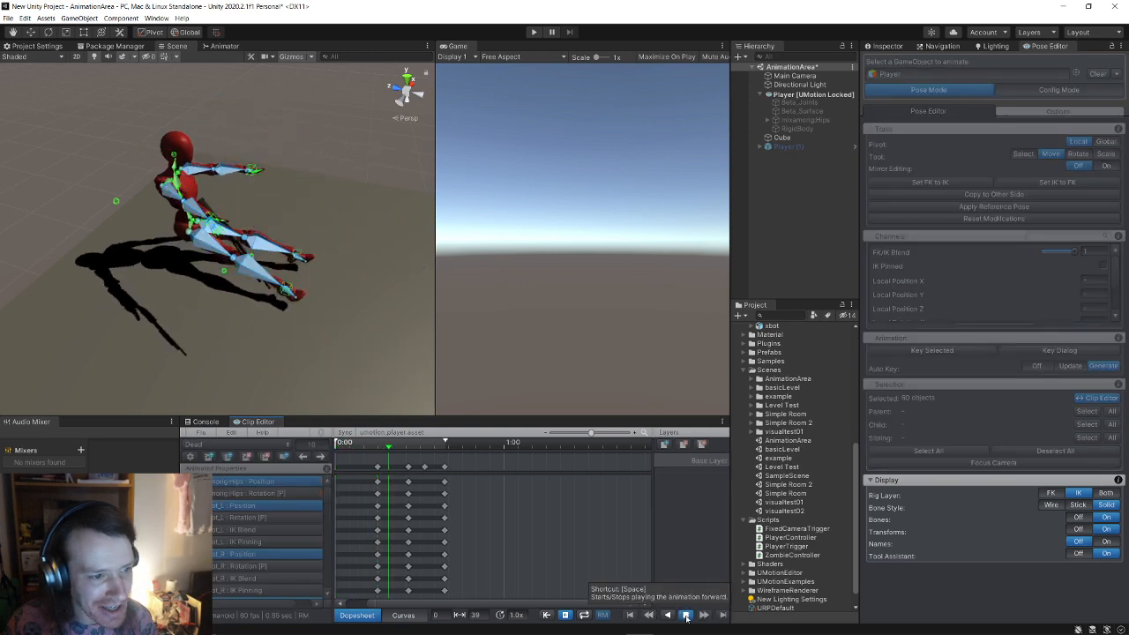
pyautogui.click(685, 615)
pyautogui.click(685, 615)
pyautogui.click(685, 616)
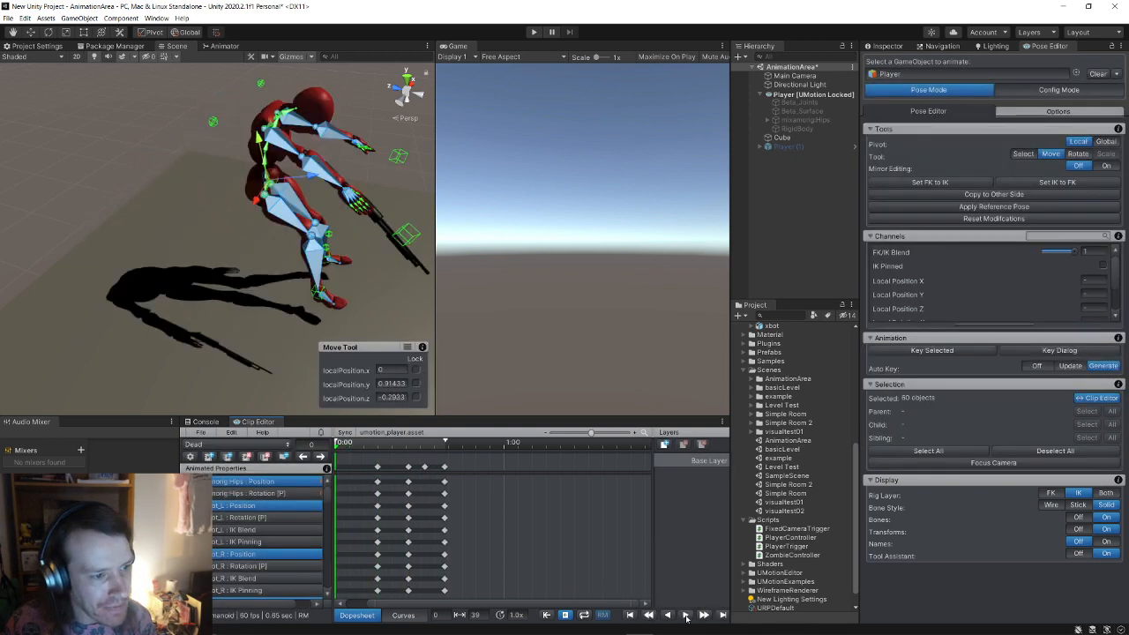
pyautogui.click(685, 615)
pyautogui.click(685, 615)
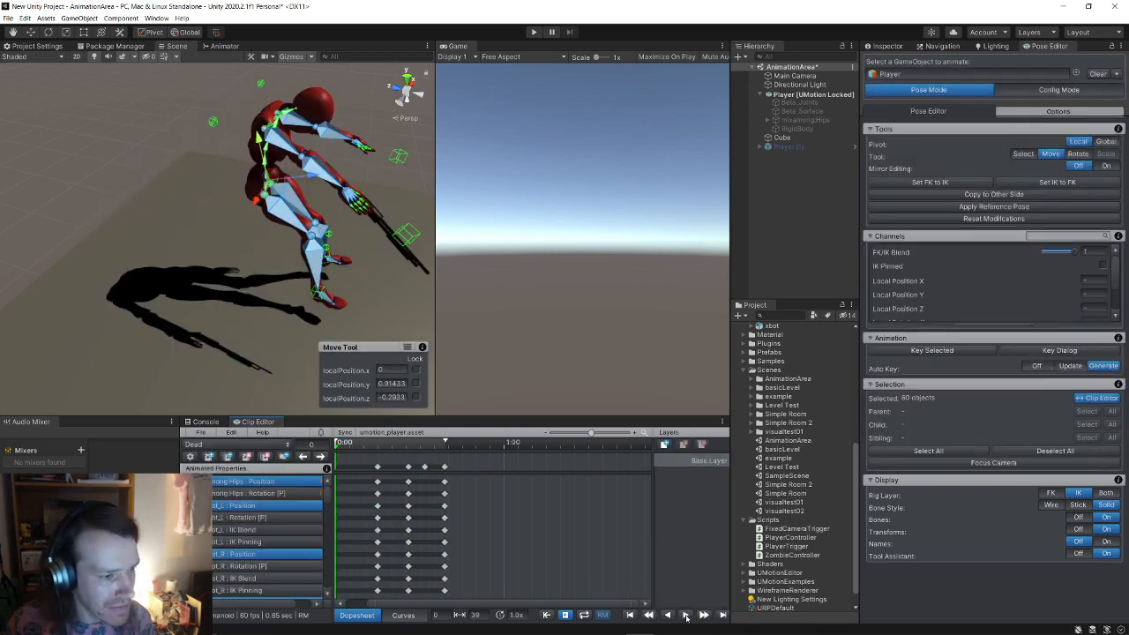
pyautogui.click(685, 615)
pyautogui.click(686, 616)
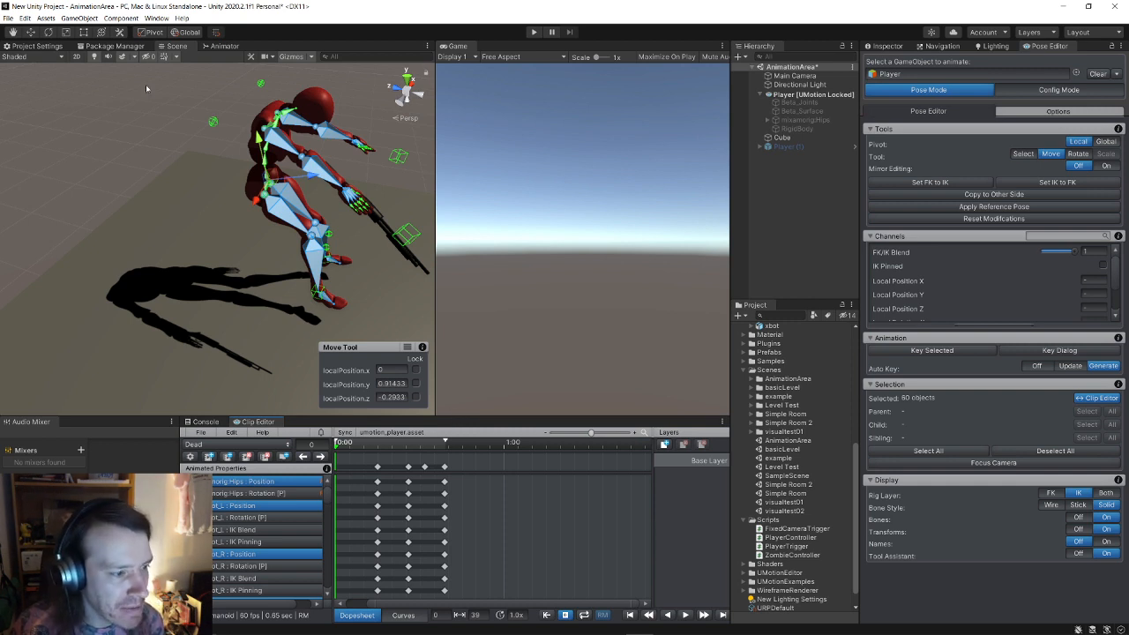
pyautogui.click(199, 433)
pyautogui.moveTo(255, 480)
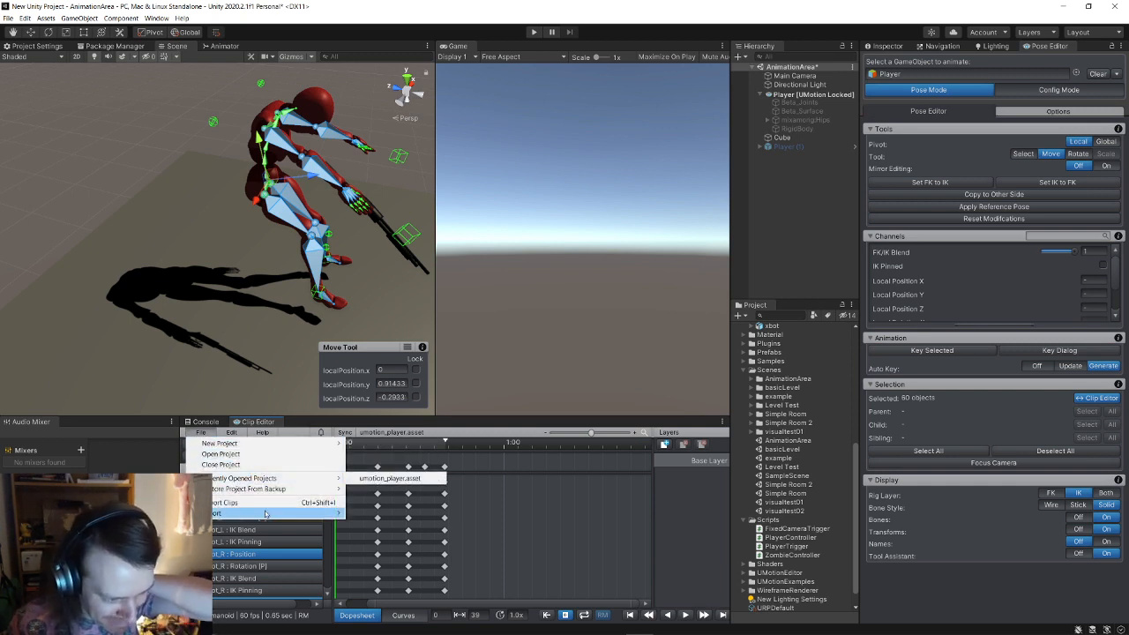
# Step: Export all 6 UMotion clips, including Dead.anim, to Assets/3D/UMotionAnims/Exports
pyautogui.moveTo(282, 513)
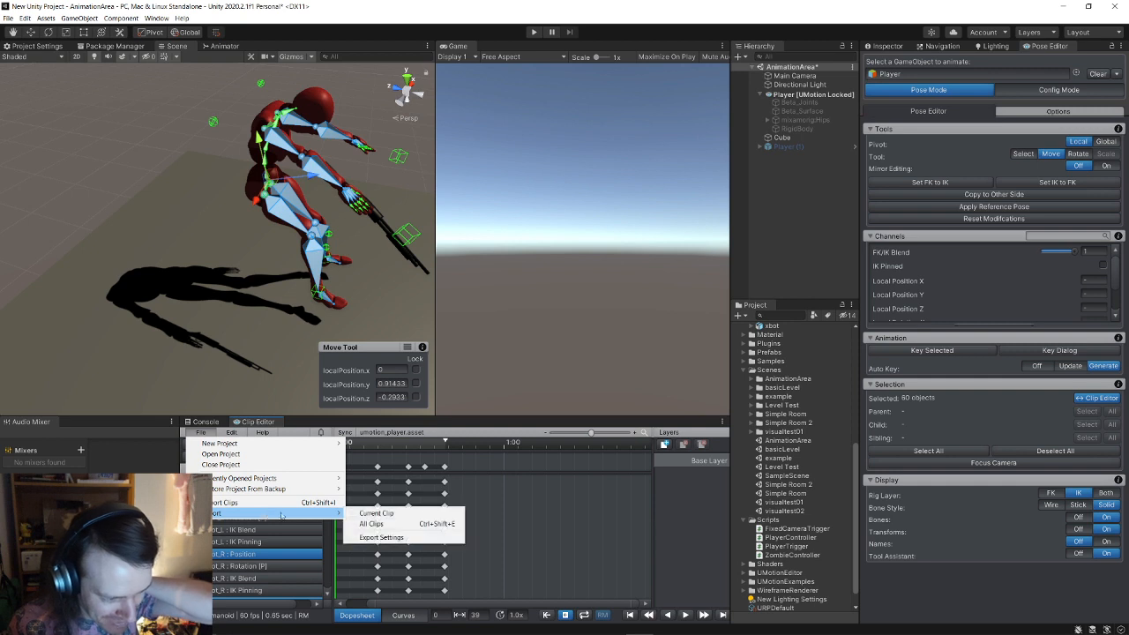
pyautogui.click(423, 524)
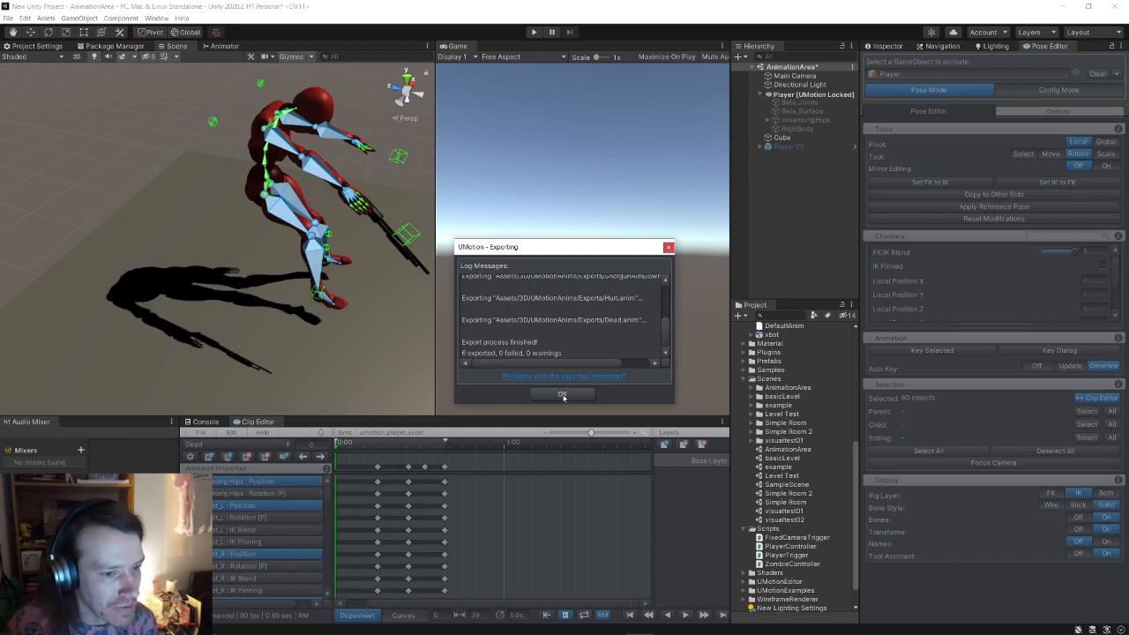
pyautogui.click(562, 394)
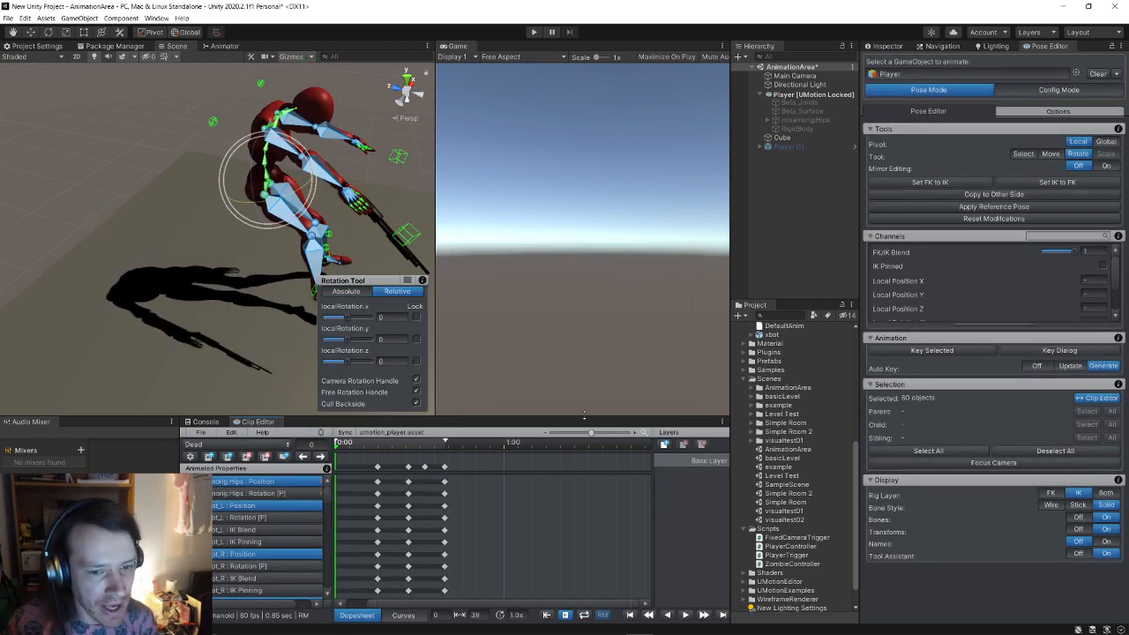
# Step: Show the player's Animator graph and select the Hurt state
pyautogui.click(234, 47)
pyautogui.rightClick(236, 201)
pyautogui.click(266, 164)
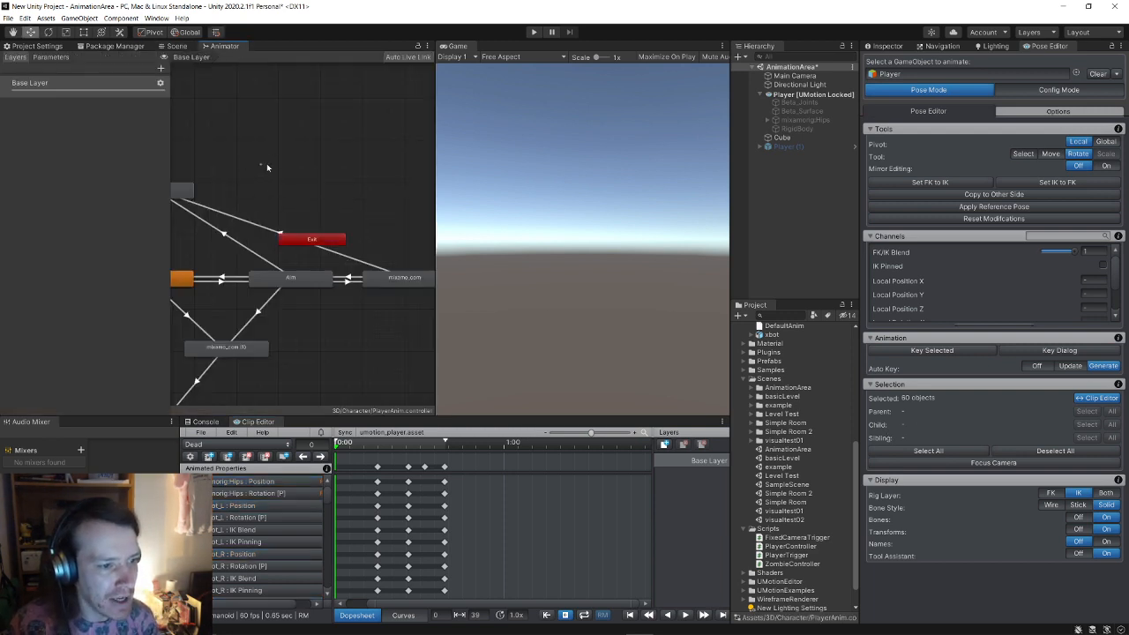
pyautogui.moveTo(243, 196); pyautogui.dragTo(281, 229, button='middle')
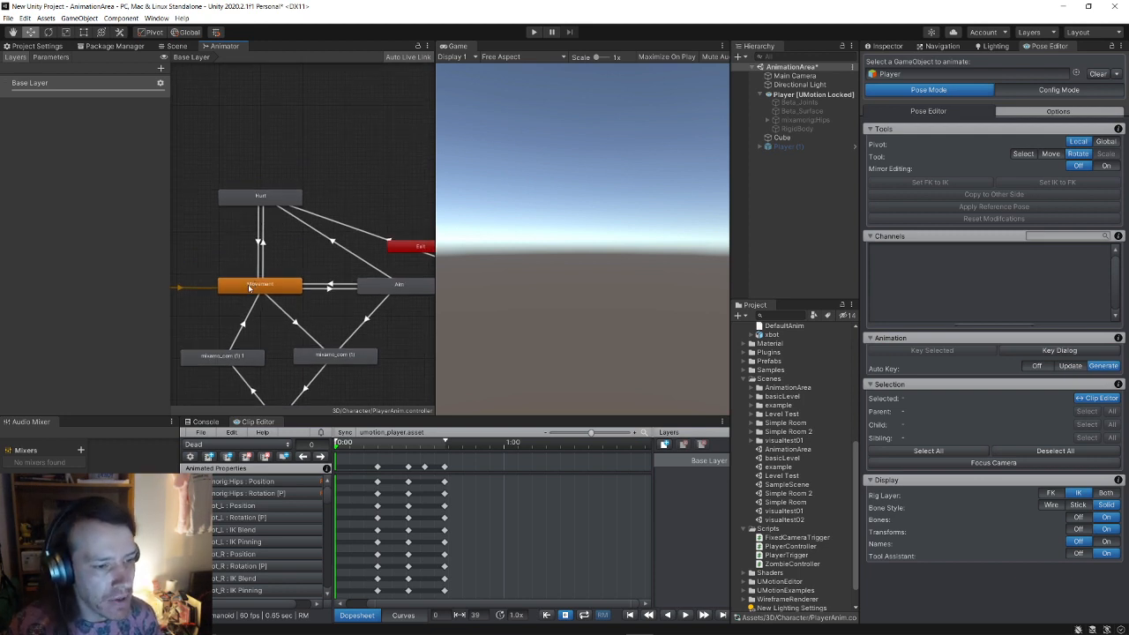
pyautogui.click(271, 199)
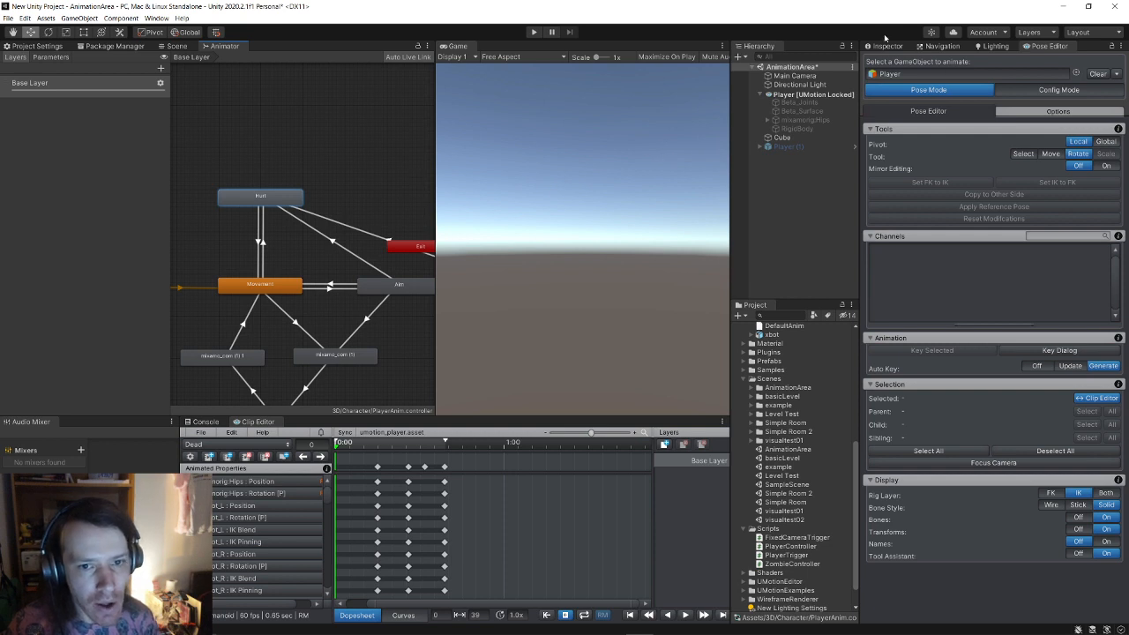
# Step: Inspect the Hurt state, the console, and the Hurt-to-Movement transition, then reselect Hurt
pyautogui.click(887, 46)
pyautogui.click(203, 421)
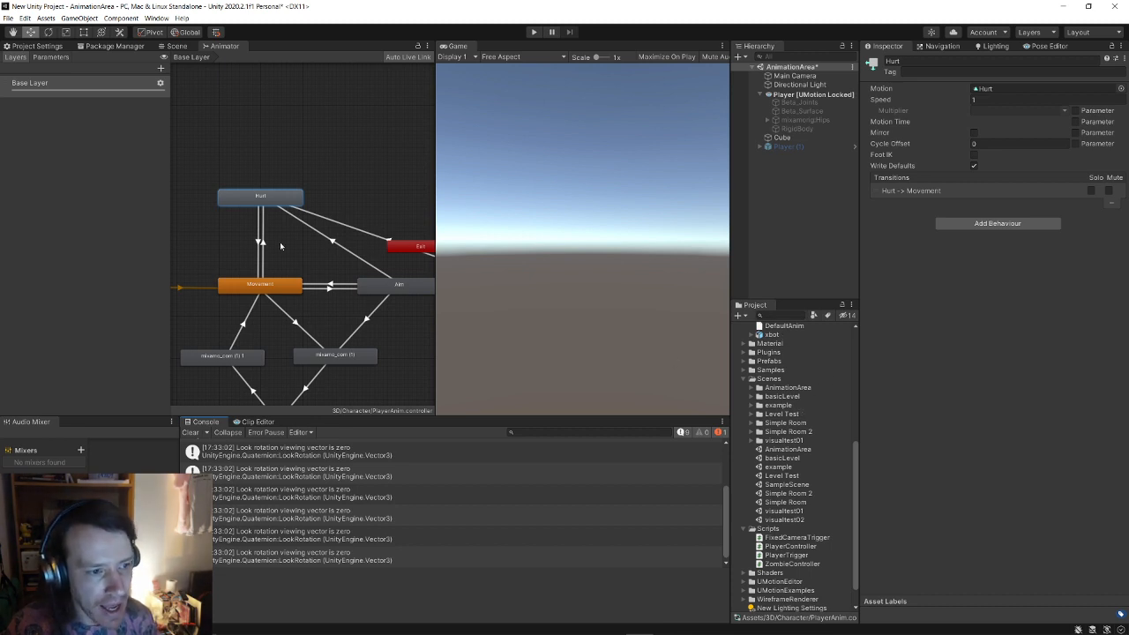
pyautogui.click(261, 241)
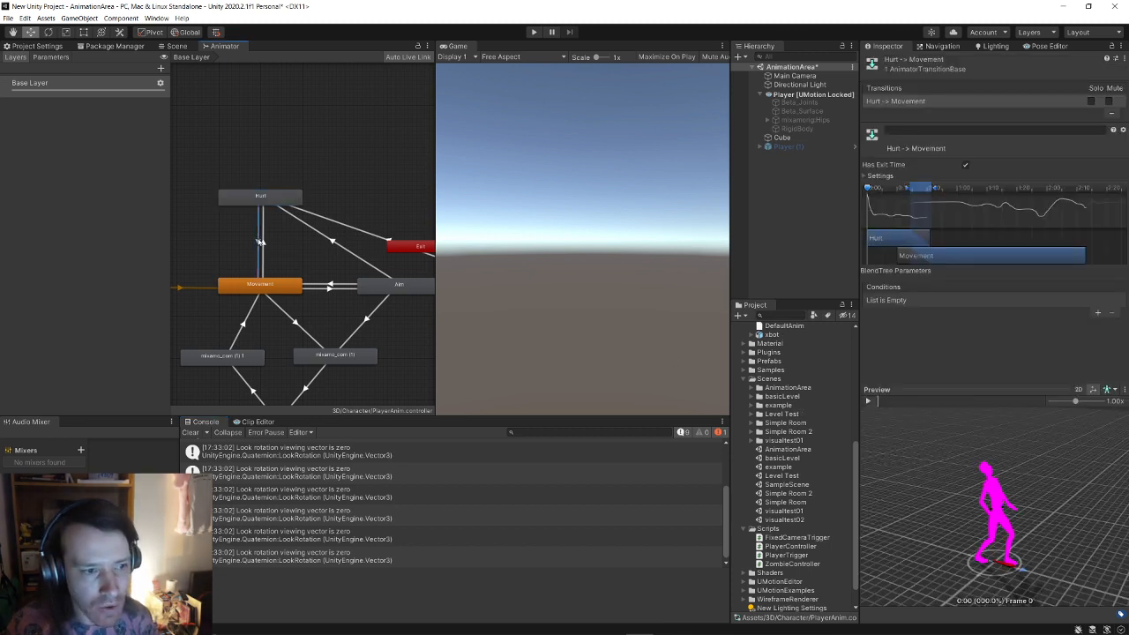
pyautogui.moveTo(335, 265)
pyautogui.mouseDown(button='middle')
pyautogui.moveTo(282, 262)
pyautogui.moveTo(333, 271)
pyautogui.mouseUp(button='middle')
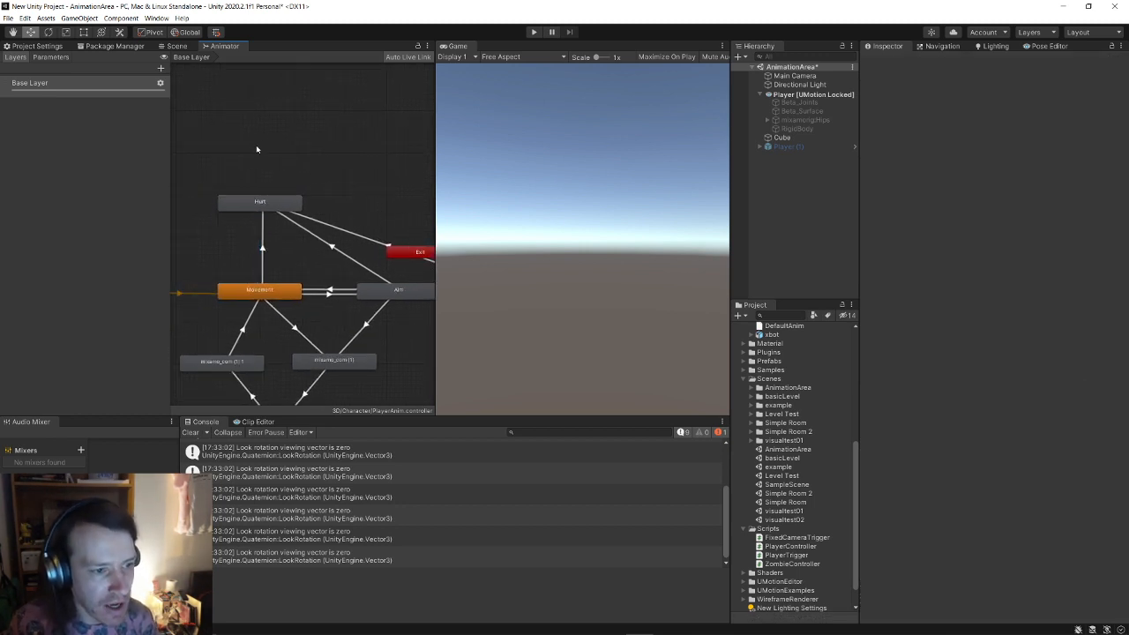
pyautogui.click(259, 203)
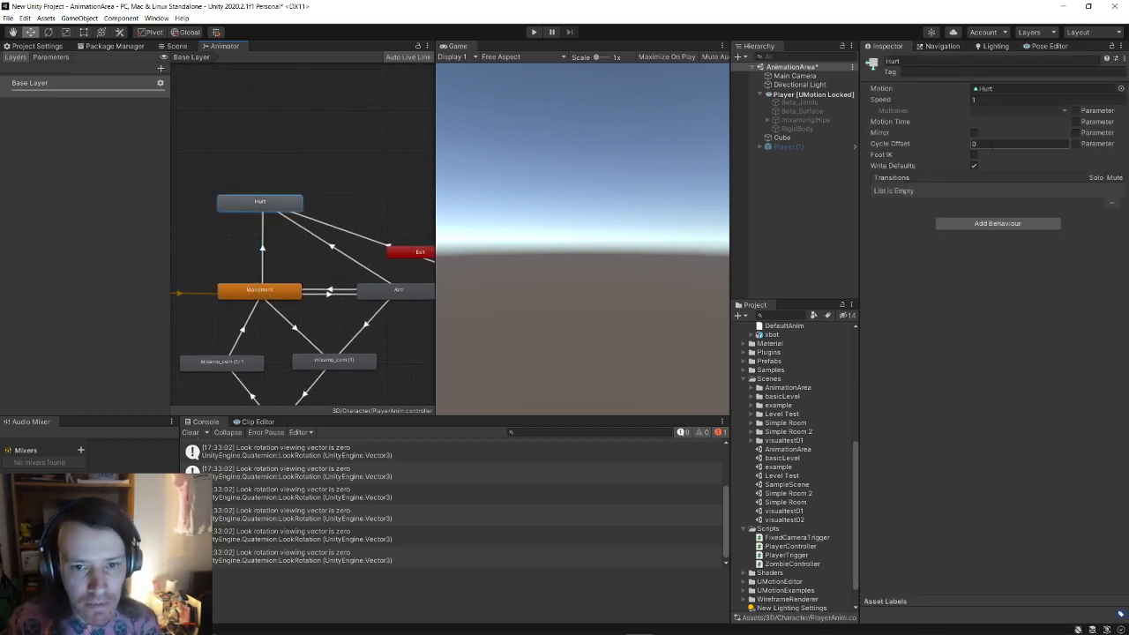
# Step: Set the Hurt state's Motion to the Dead clip and save the scene
pyautogui.click(1121, 89)
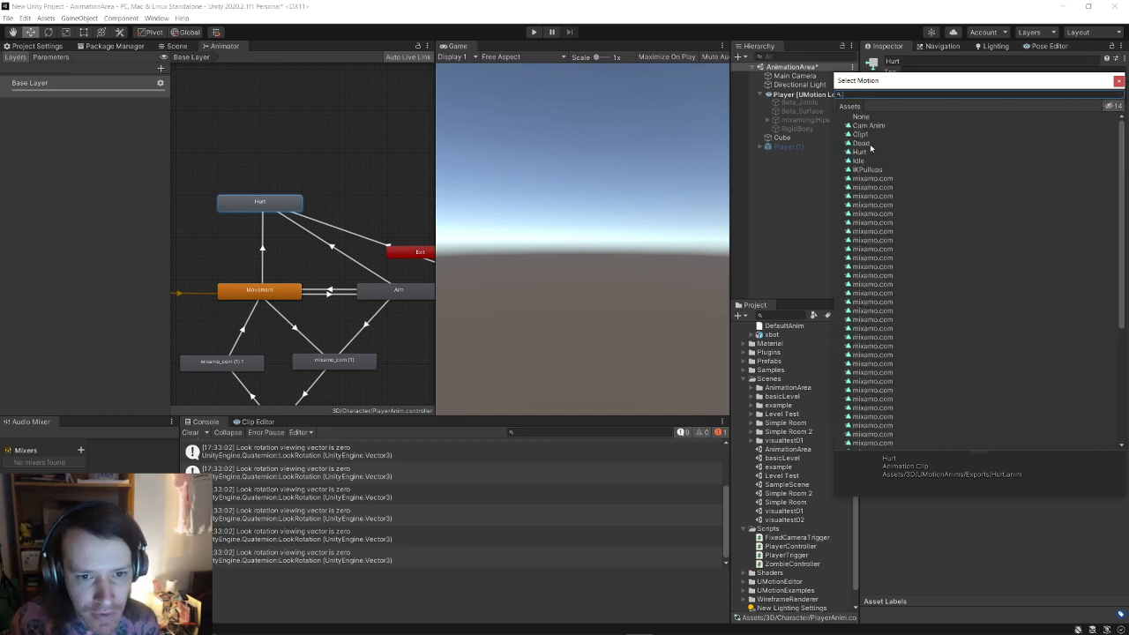
pyautogui.doubleClick(864, 144)
pyautogui.click(8, 17)
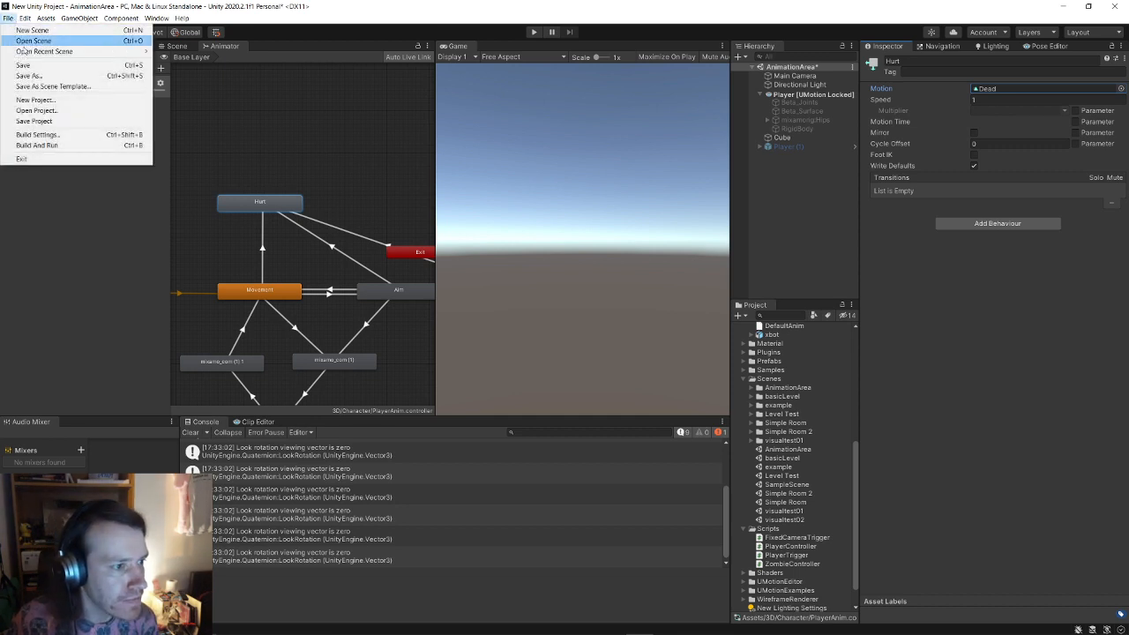
pyautogui.click(23, 64)
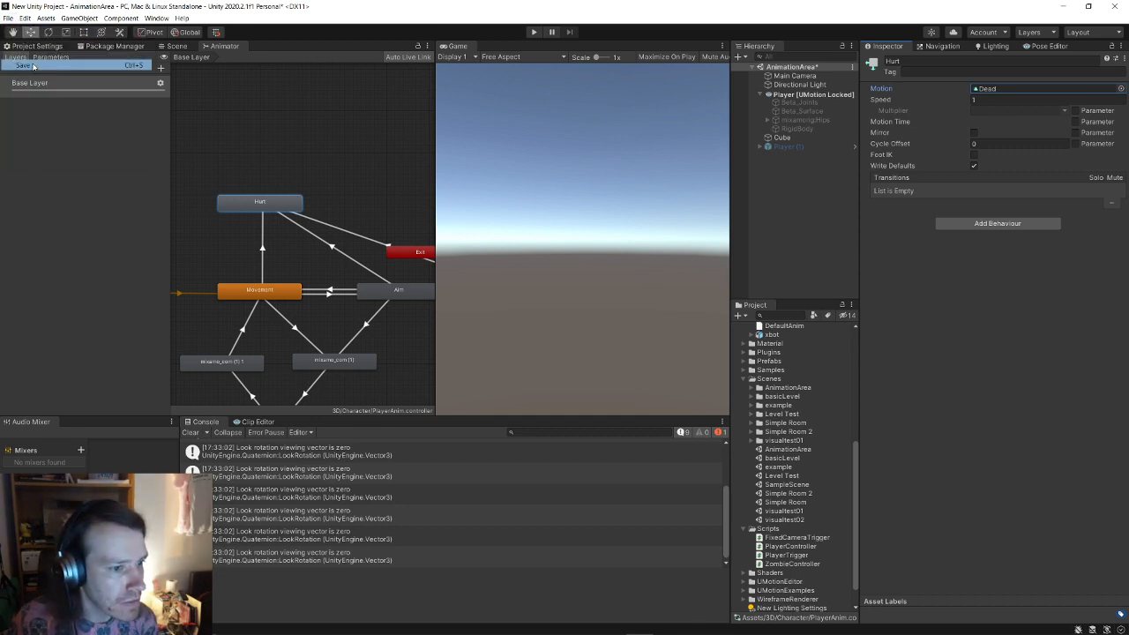
# Step: Play-test the Dead motion change, stop the game, and save the AnimationArea scene
pyautogui.click(534, 33)
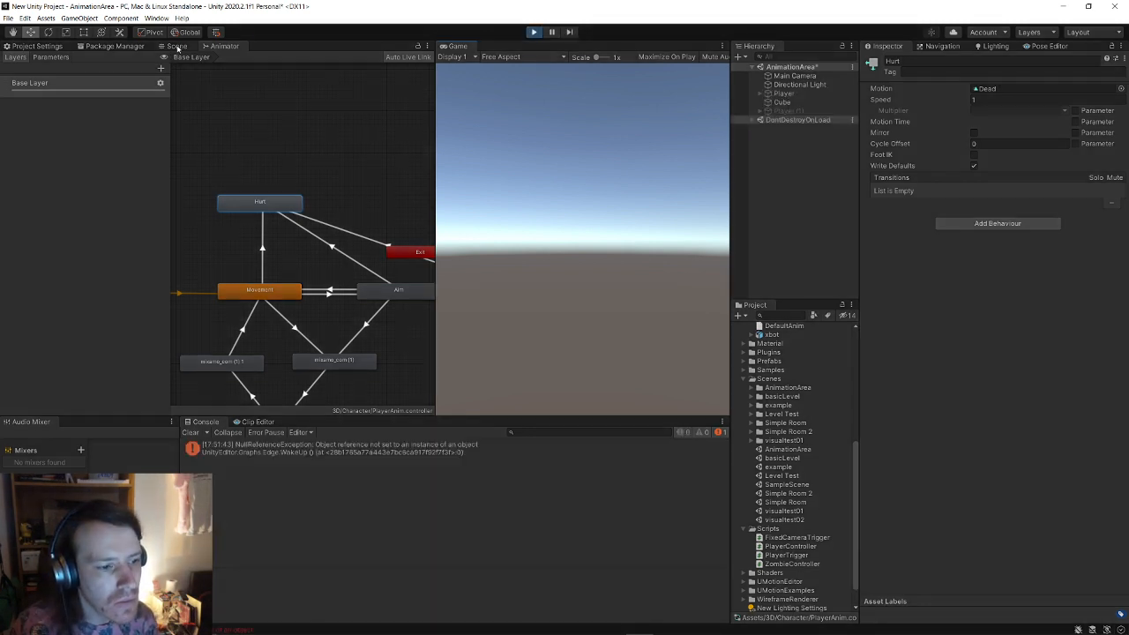
pyautogui.rightClick(178, 48)
pyautogui.click(525, 298)
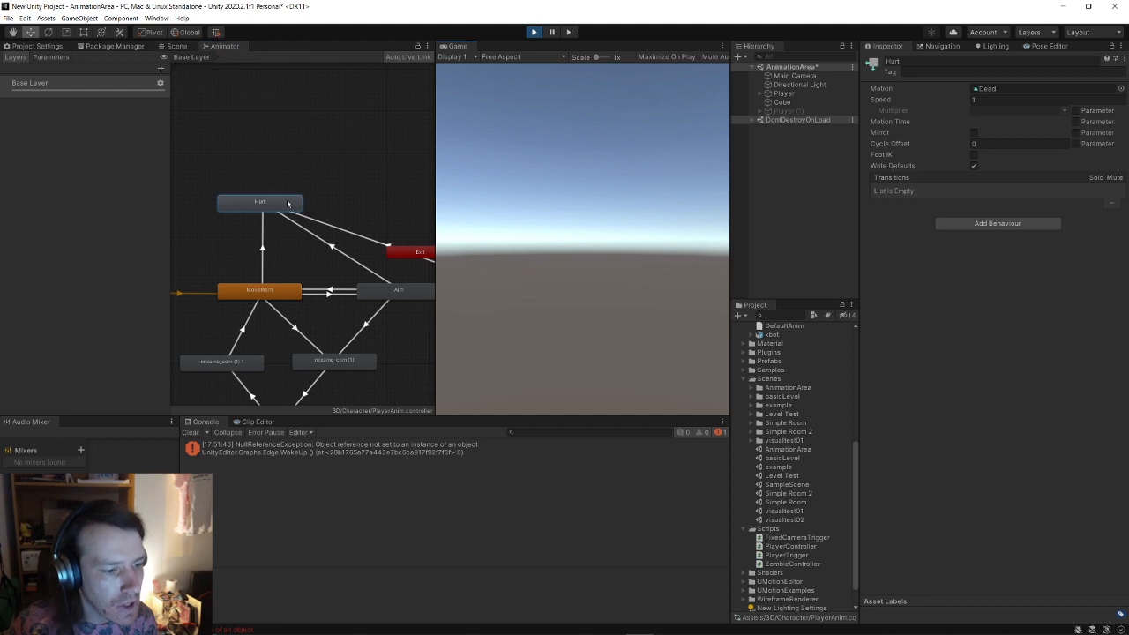
pyautogui.click(174, 46)
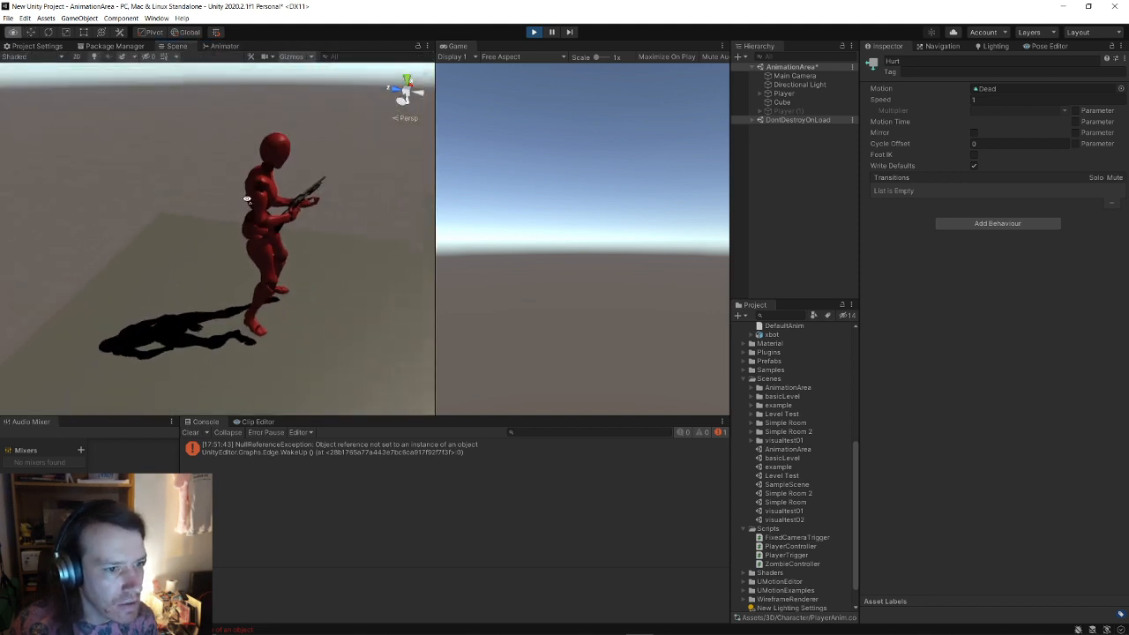
pyautogui.click(576, 129)
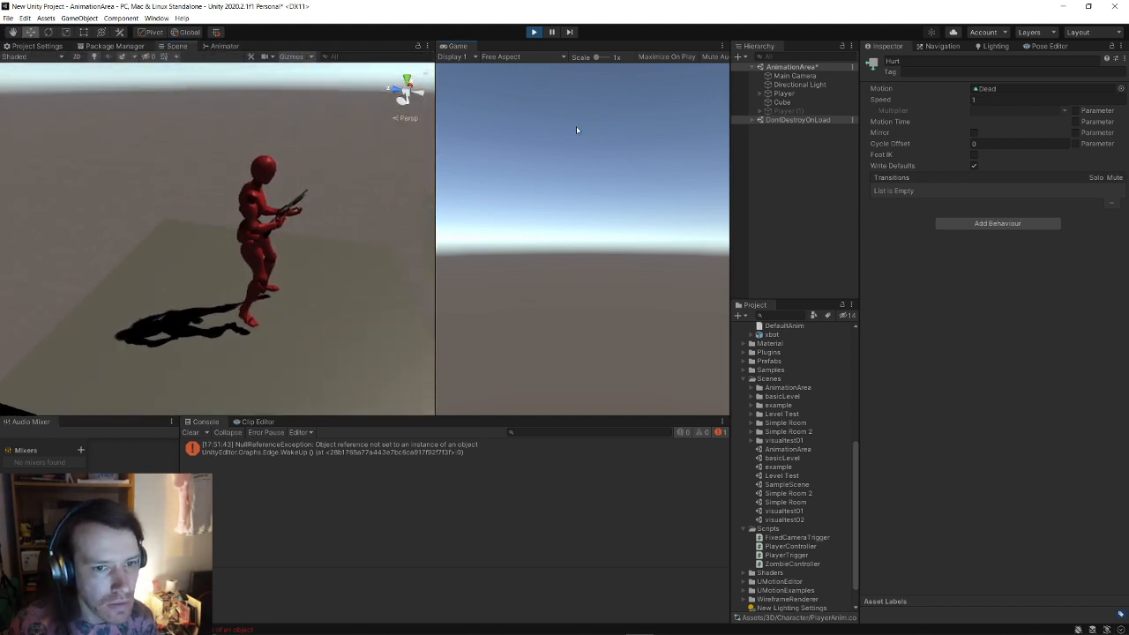
pyautogui.click(534, 33)
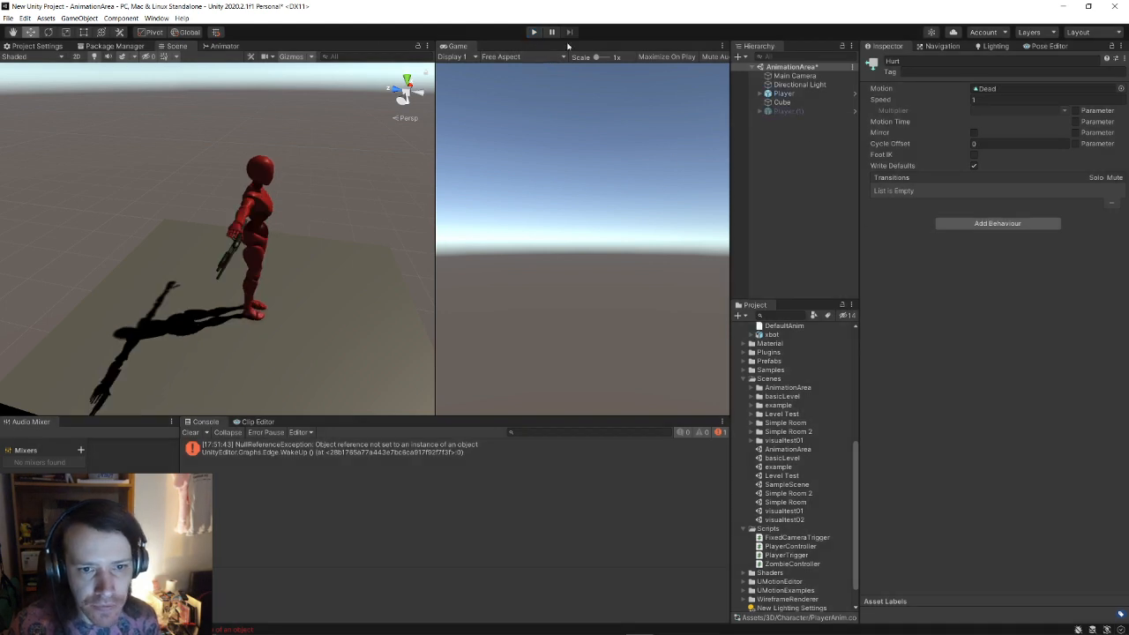
pyautogui.click(9, 18)
pyautogui.click(25, 64)
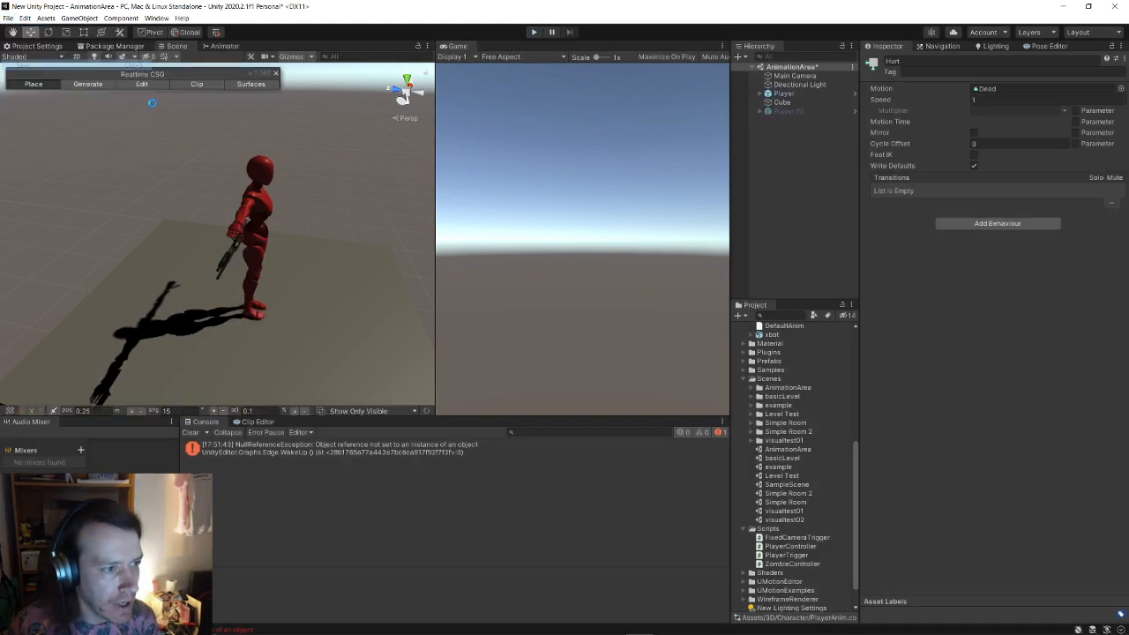
# Step: In the example scene, set the first Zombie's Hurt state Motion to Dead
pyautogui.doubleClick(778, 466)
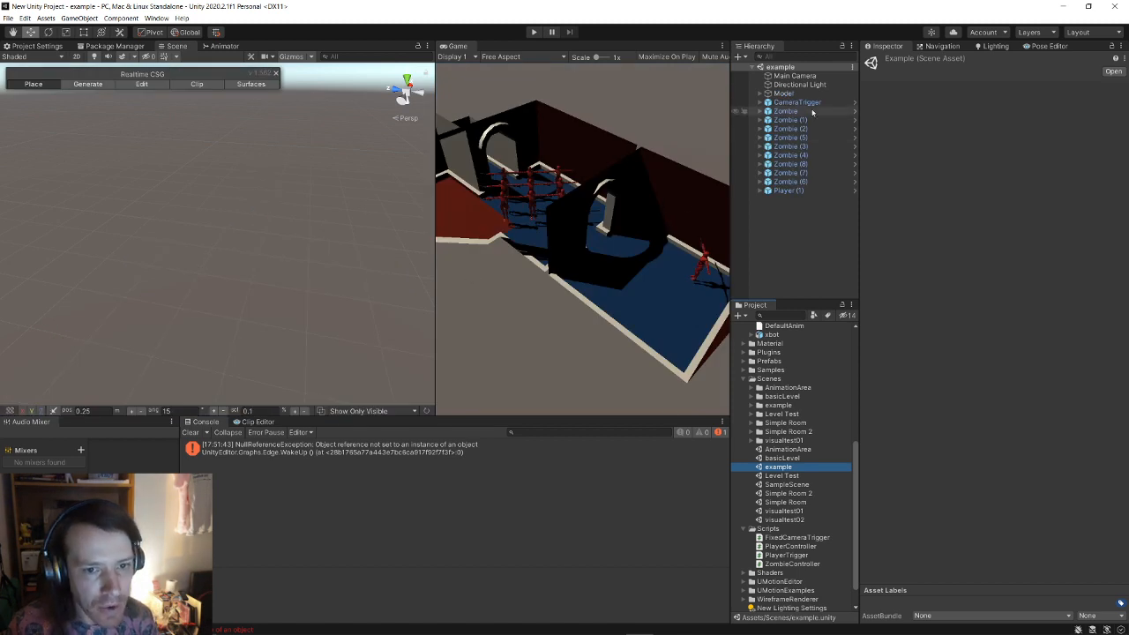
pyautogui.click(812, 112)
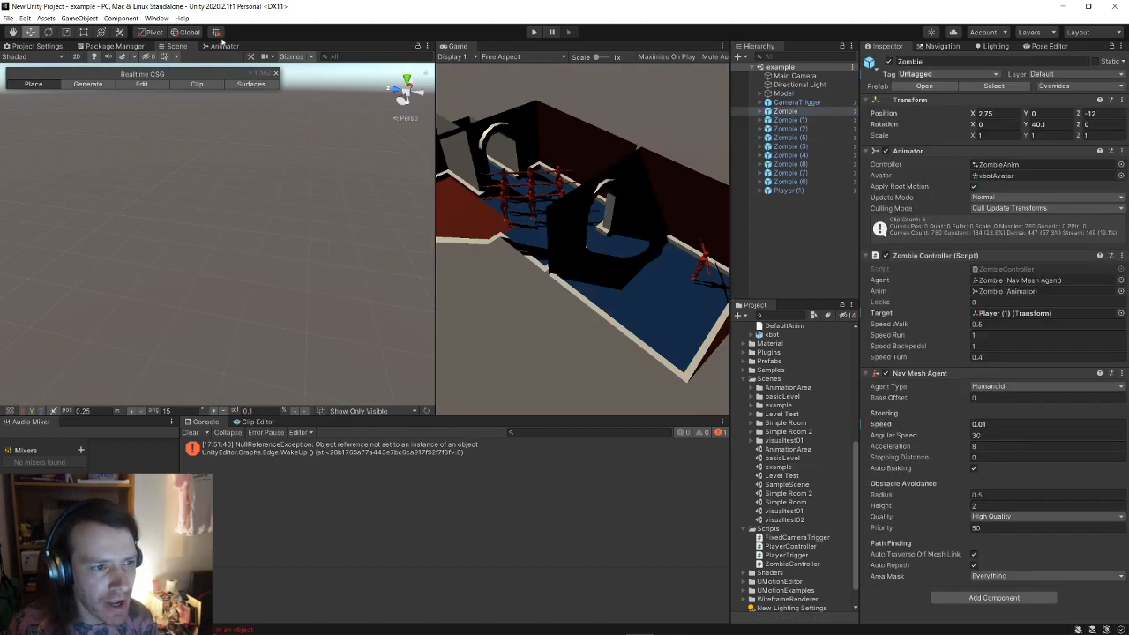
pyautogui.click(229, 47)
pyautogui.scroll(3, 310, 176)
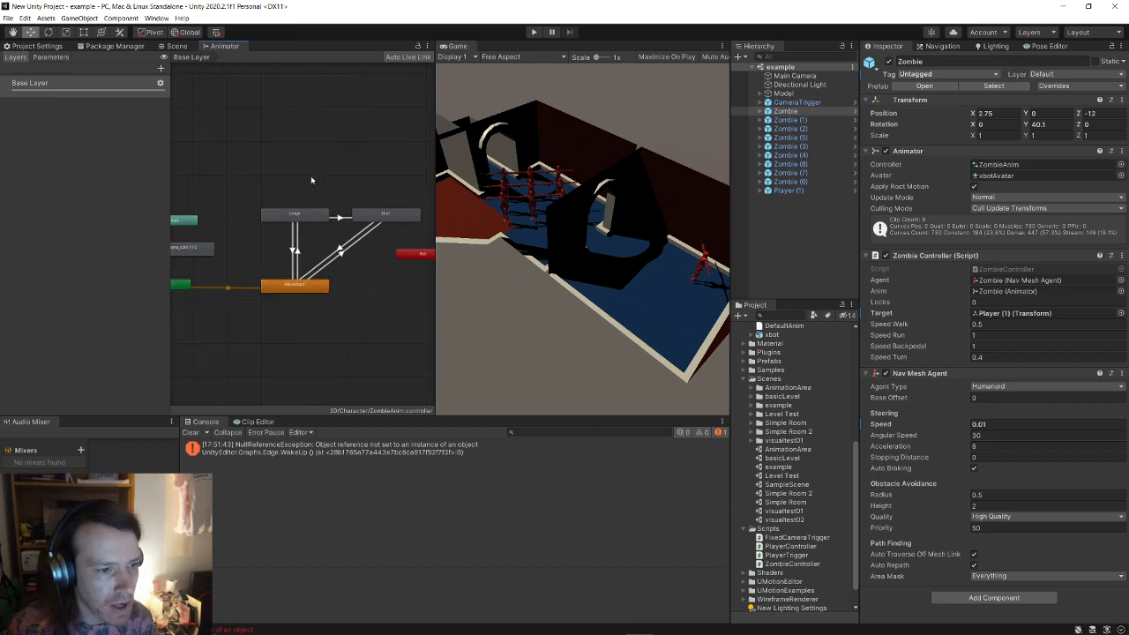
pyautogui.click(397, 228)
pyautogui.moveTo(395, 187); pyautogui.dragTo(358, 194, button='middle')
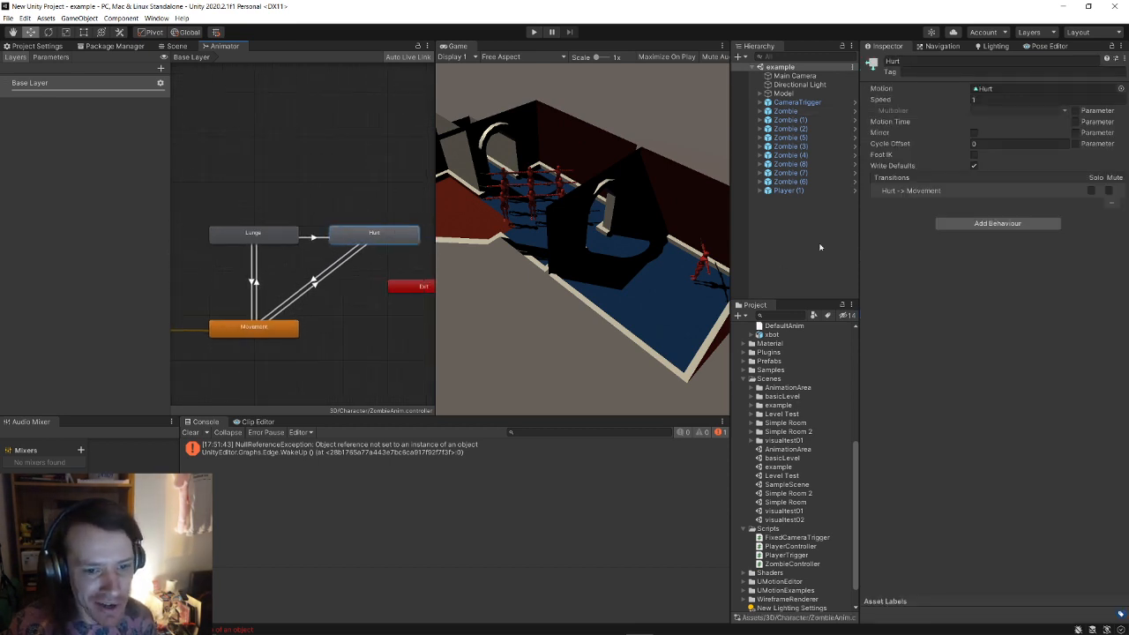
pyautogui.click(1120, 88)
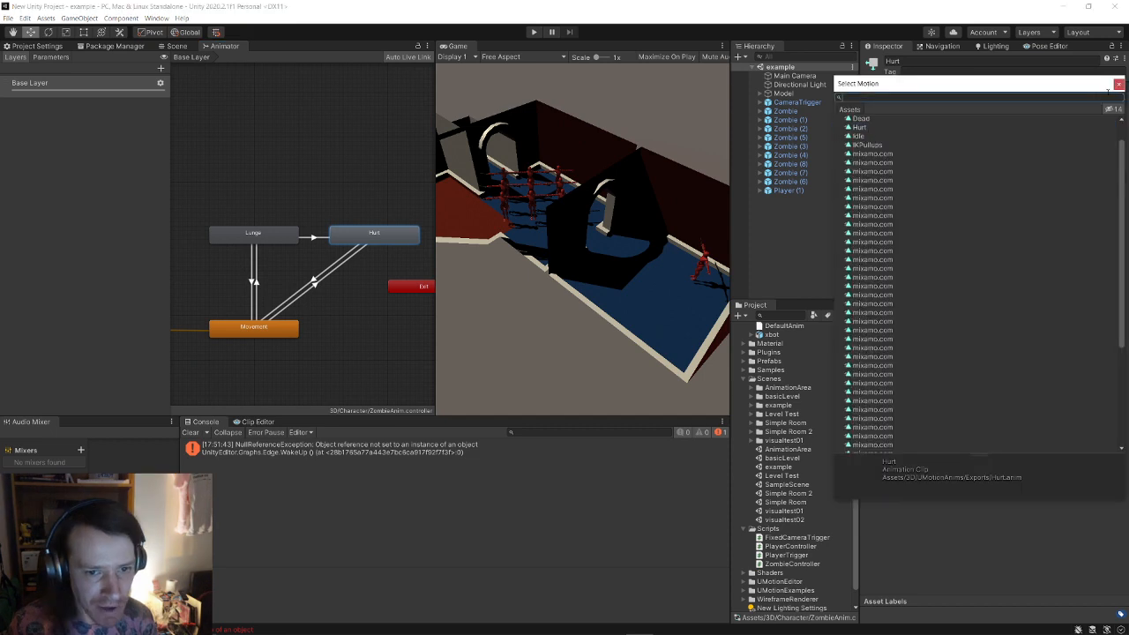
pyautogui.doubleClick(869, 123)
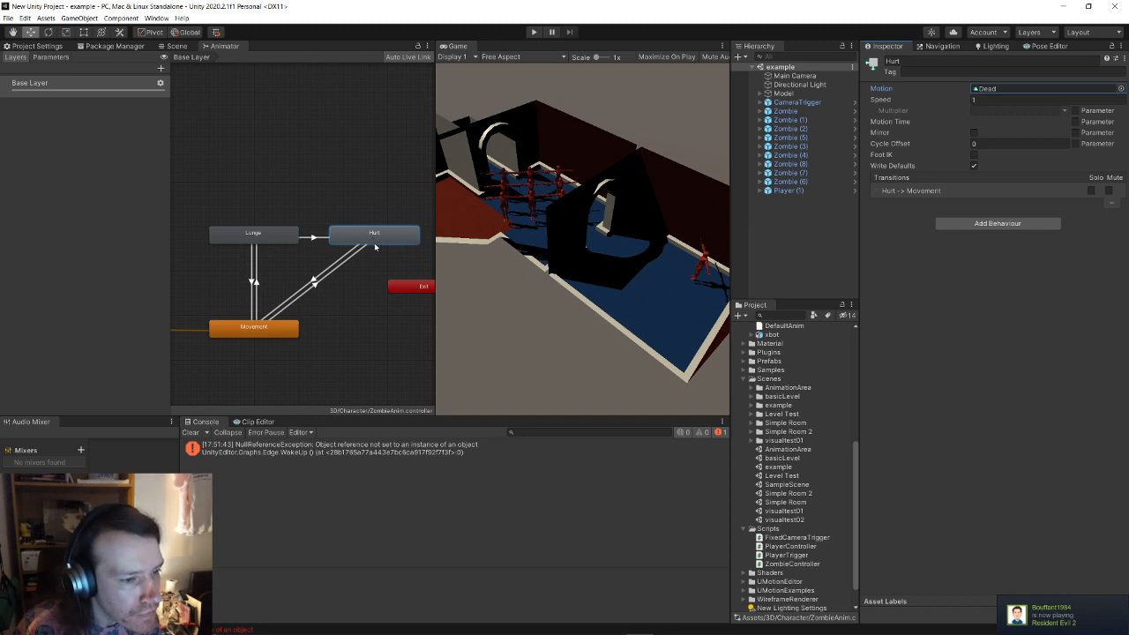
# Step: Delete the Hurt-to-Movement transition and save the scene and animator changes
pyautogui.click(337, 266)
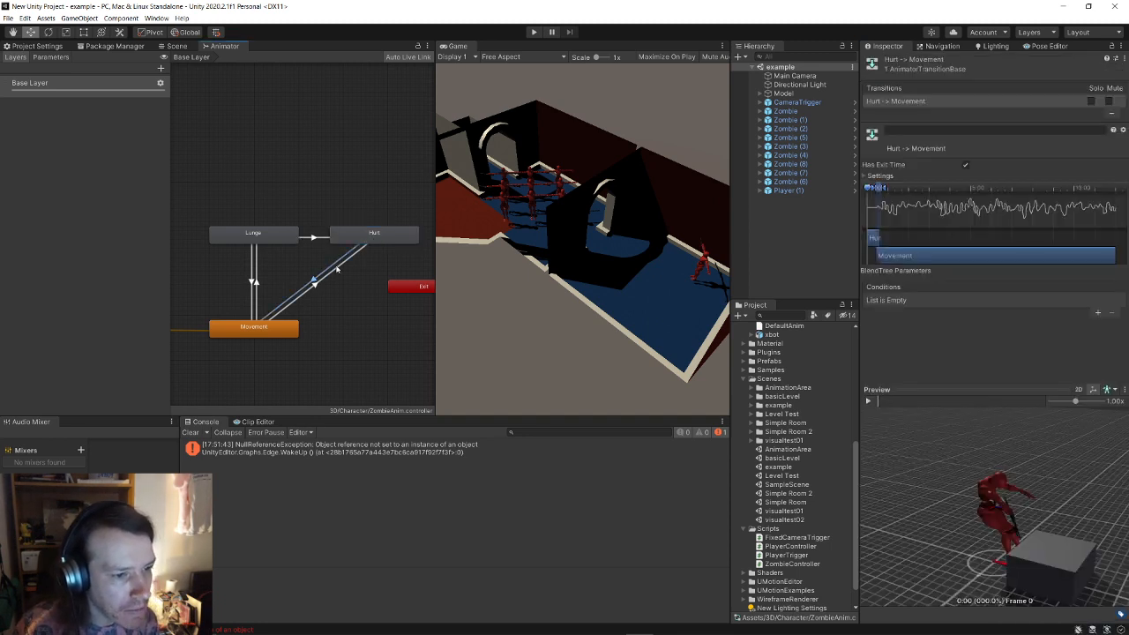
pyautogui.click(340, 245)
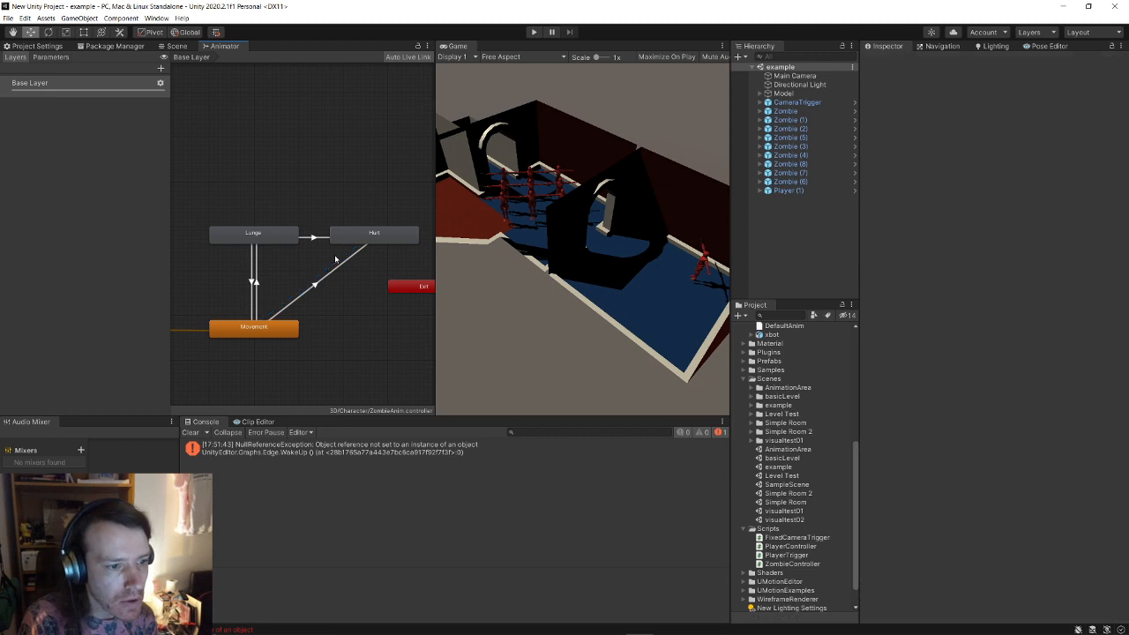
pyautogui.click(8, 18)
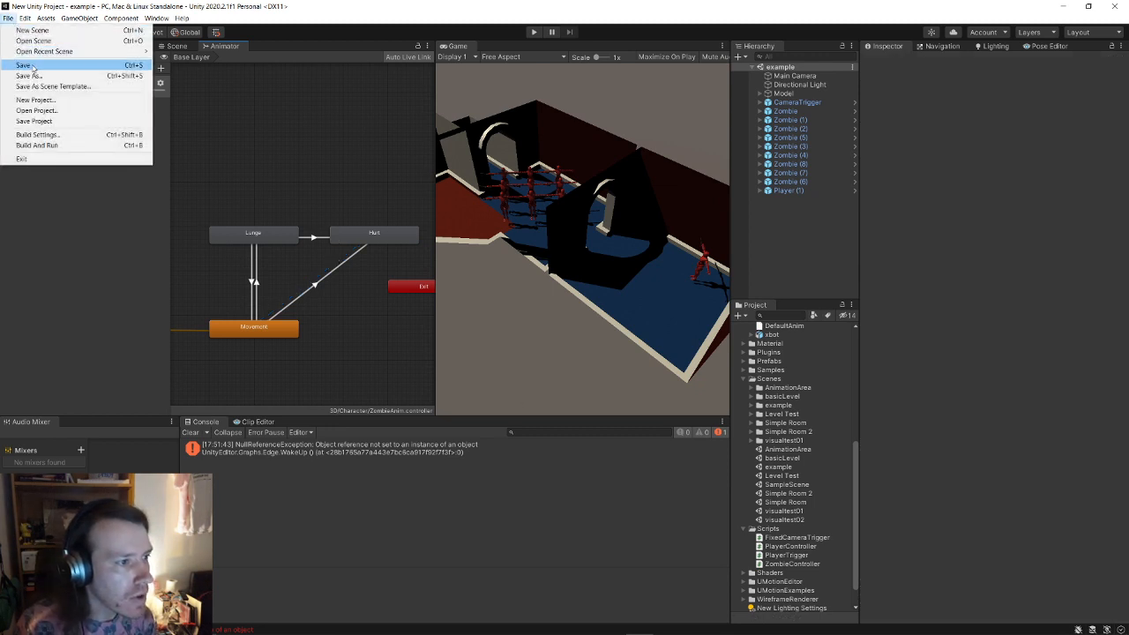
pyautogui.click(132, 66)
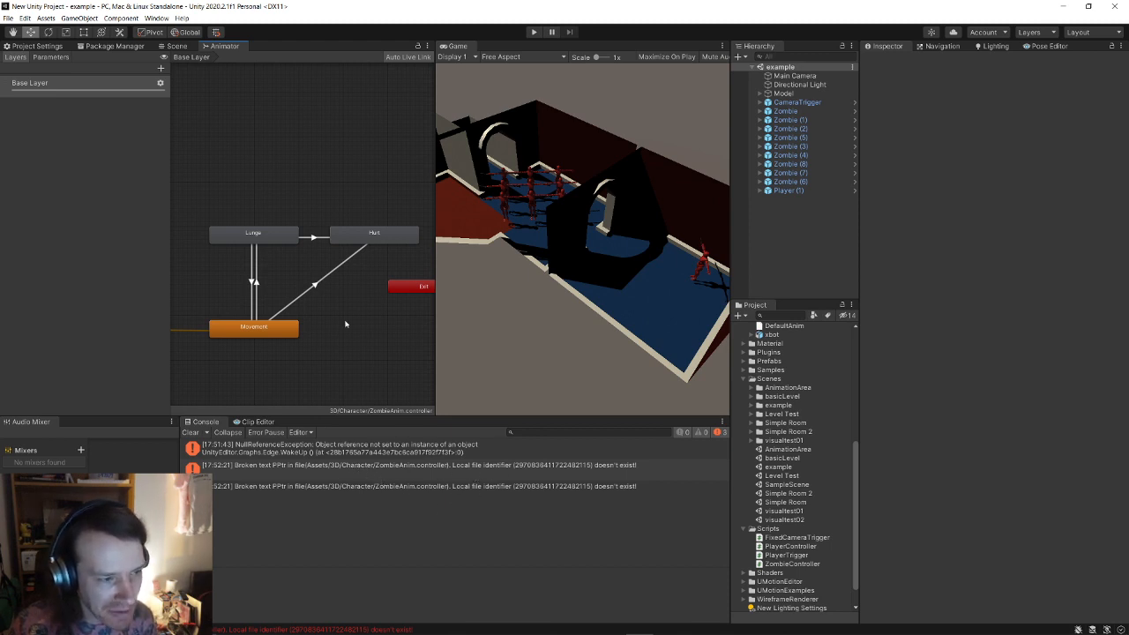
# Step: Widen the Game view and run a play test of the zombies in the example scene
pyautogui.click(174, 46)
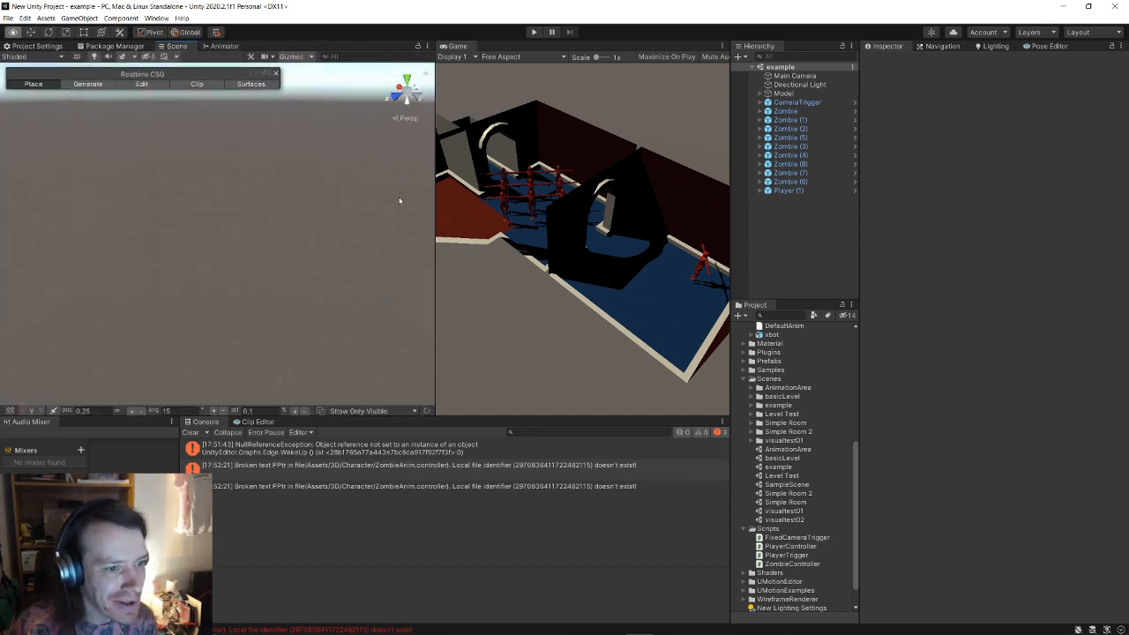
pyautogui.keyDown('alt'); pyautogui.moveTo(294, 186); pyautogui.dragTo(289, 160); pyautogui.keyUp('alt')
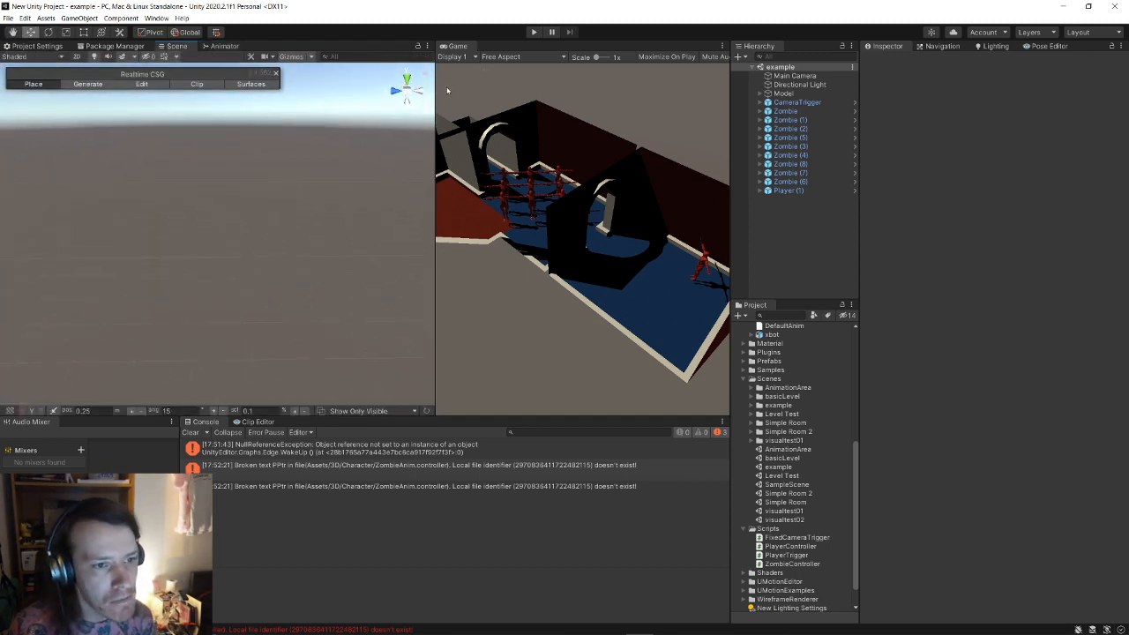
pyautogui.moveTo(436, 88); pyautogui.dragTo(313, 86)
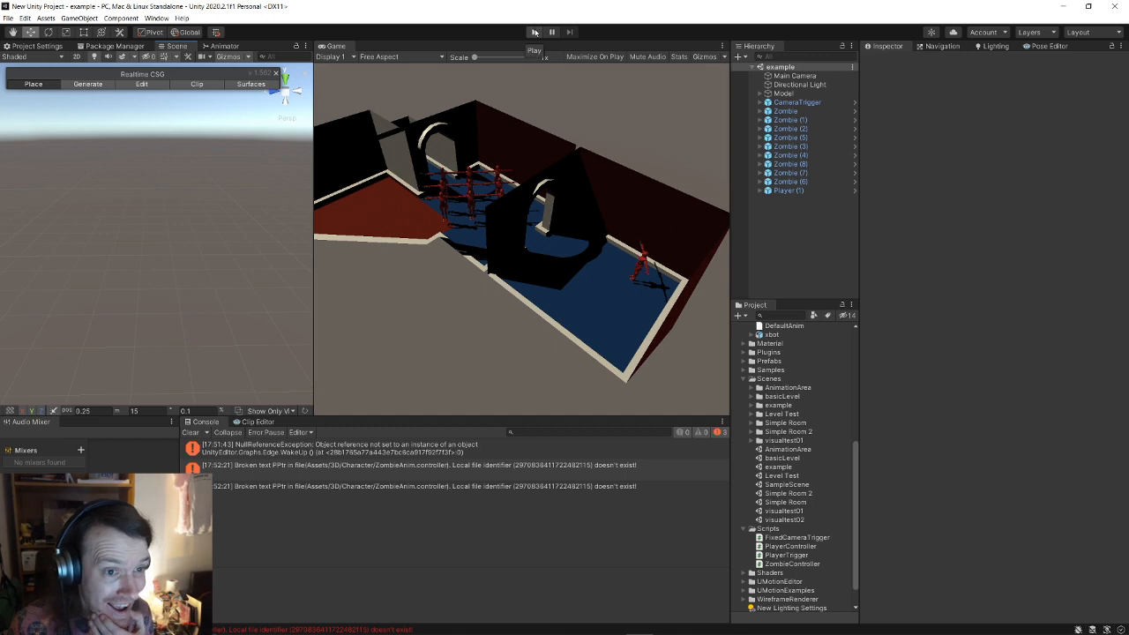
pyautogui.click(533, 32)
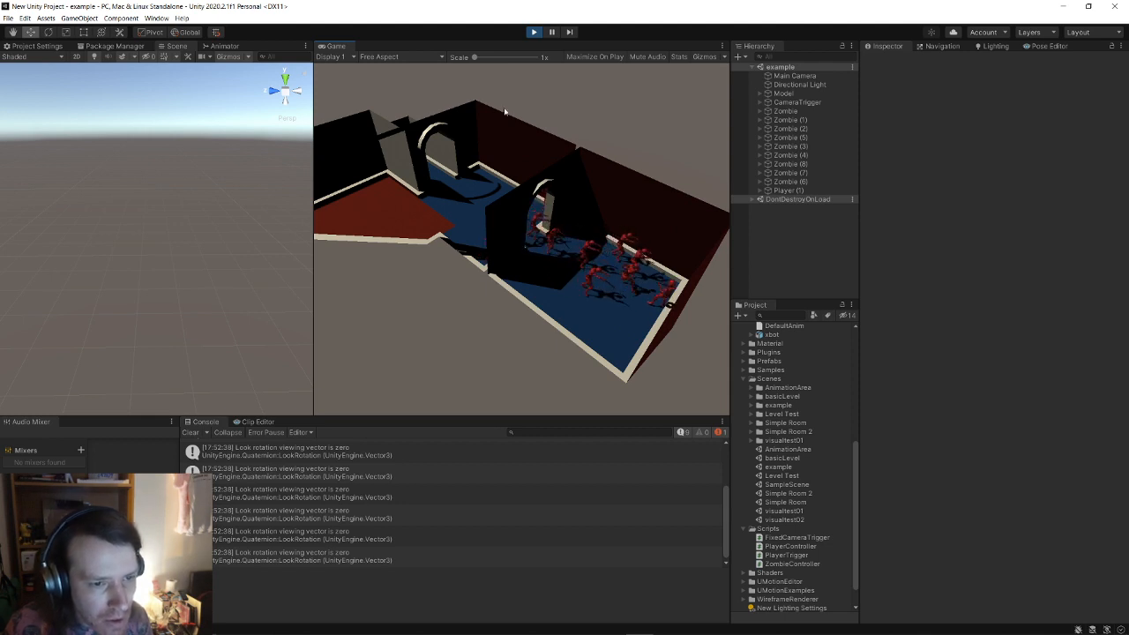
pyautogui.click(534, 32)
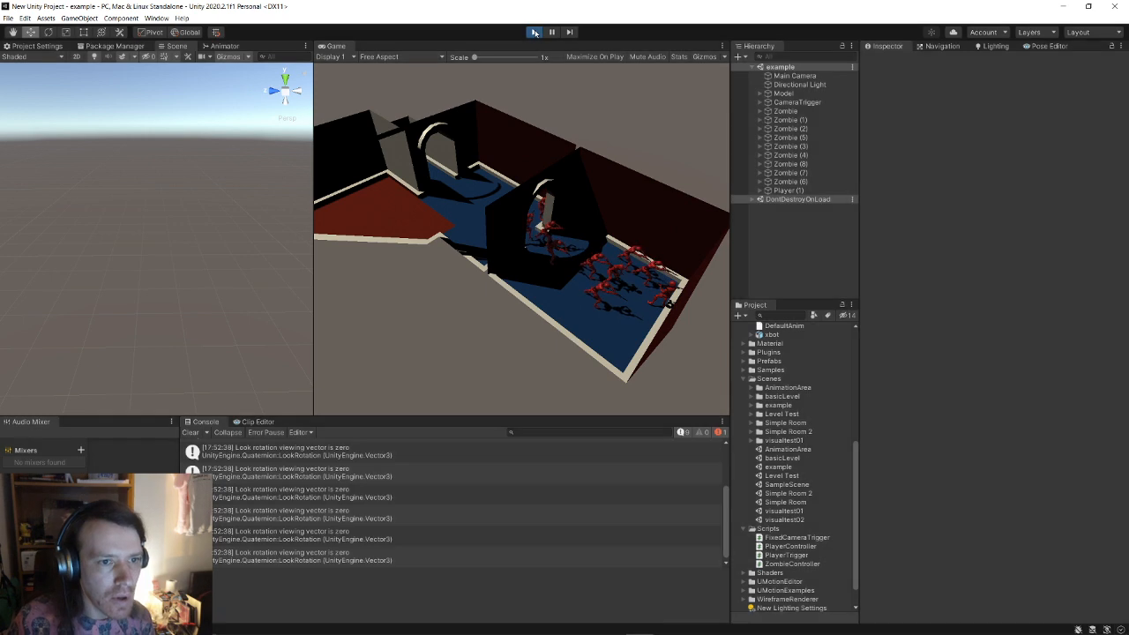
# Step: Back in the zombie's Animator, inspect the Lunge-to-Hurt transition
pyautogui.click(226, 48)
pyautogui.moveTo(266, 235); pyautogui.dragTo(249, 235, button='middle')
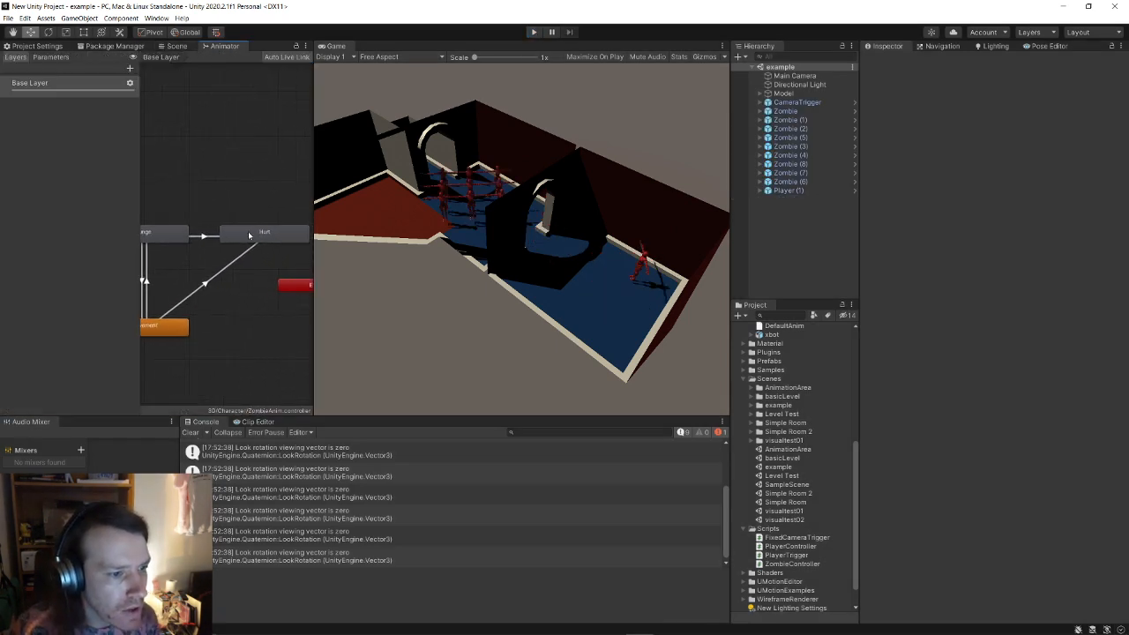
pyautogui.click(202, 237)
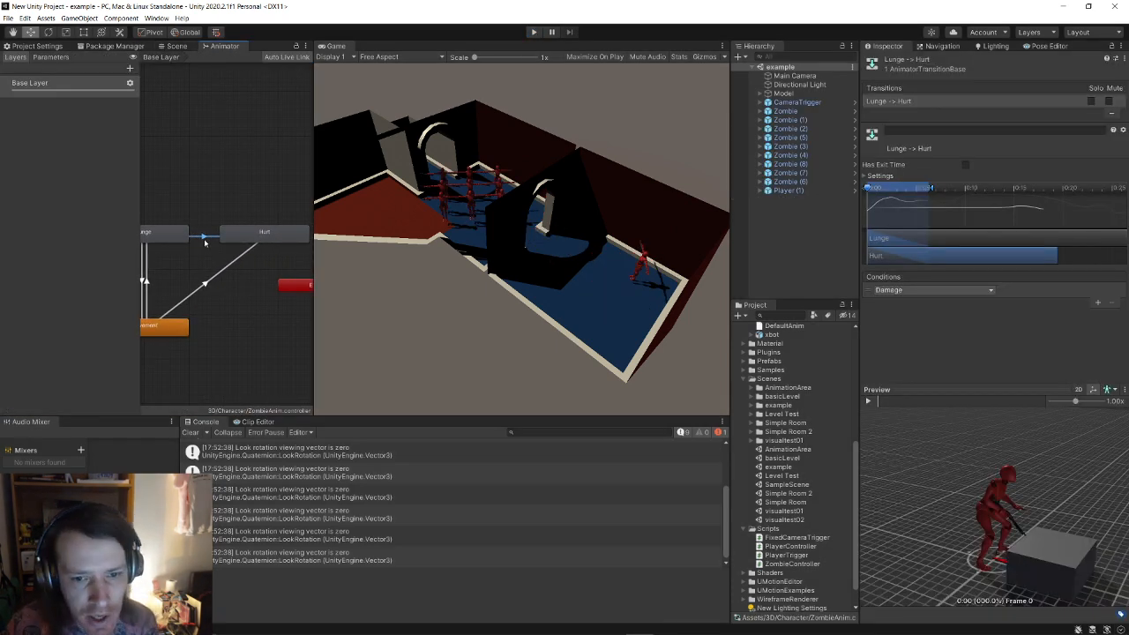
# Step: Inspect the Movement->Hurt transition, the Hurt state and the Lunge->Hurt transition
pyautogui.click(215, 278)
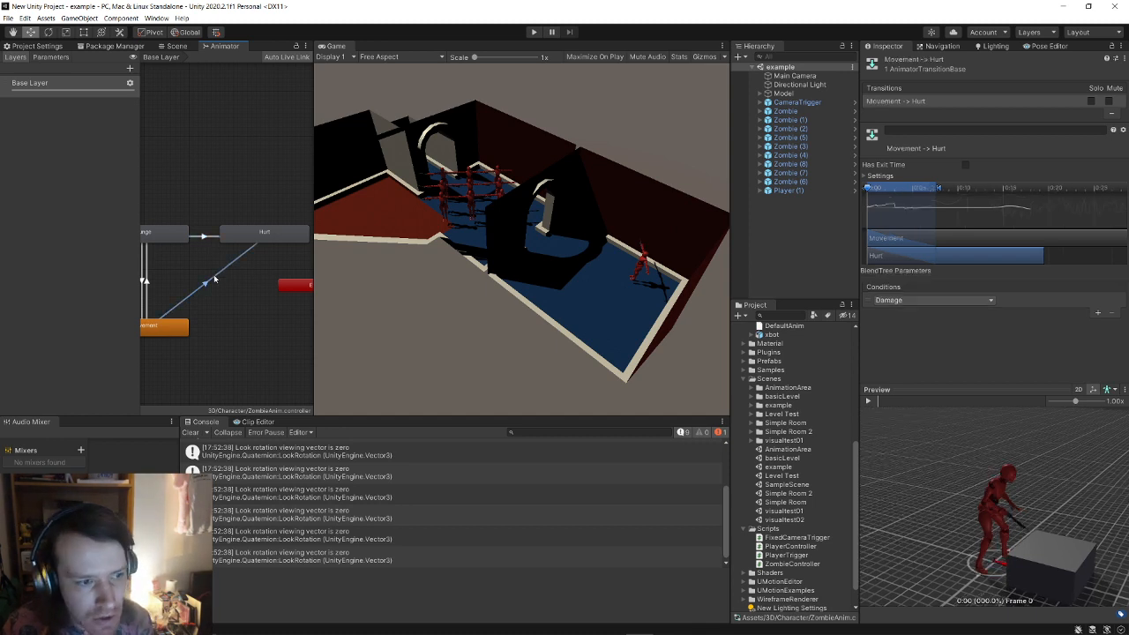
pyautogui.click(274, 234)
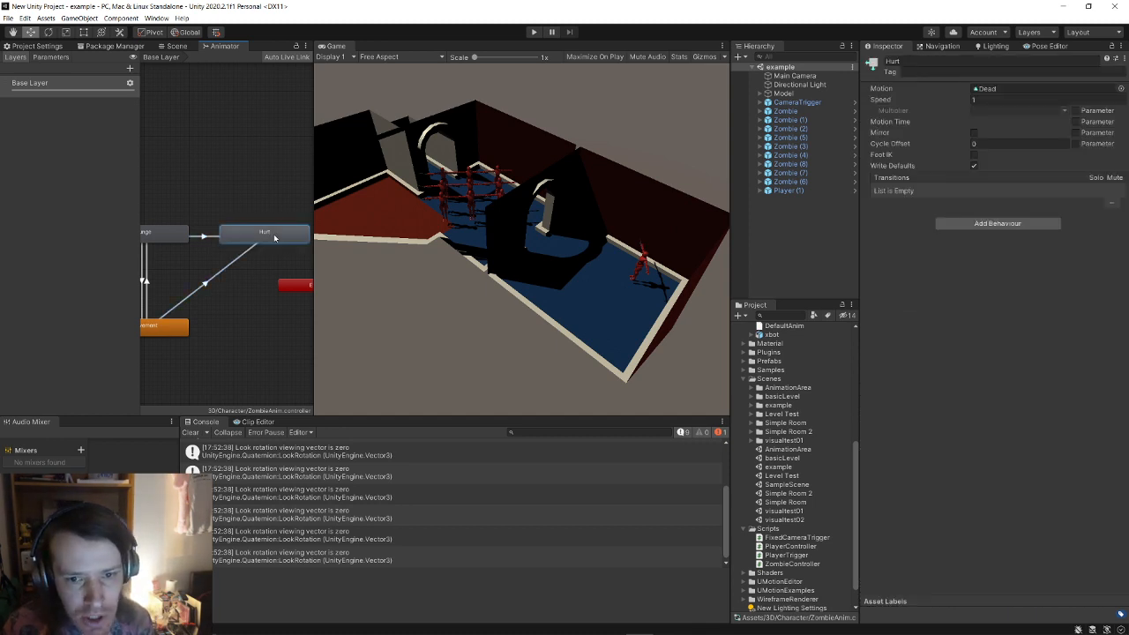
pyautogui.click(204, 237)
# Step: Preview both transitions into Hurt, pausing with the zombie collapsed, then switch to Visual Studio
pyautogui.click(871, 400)
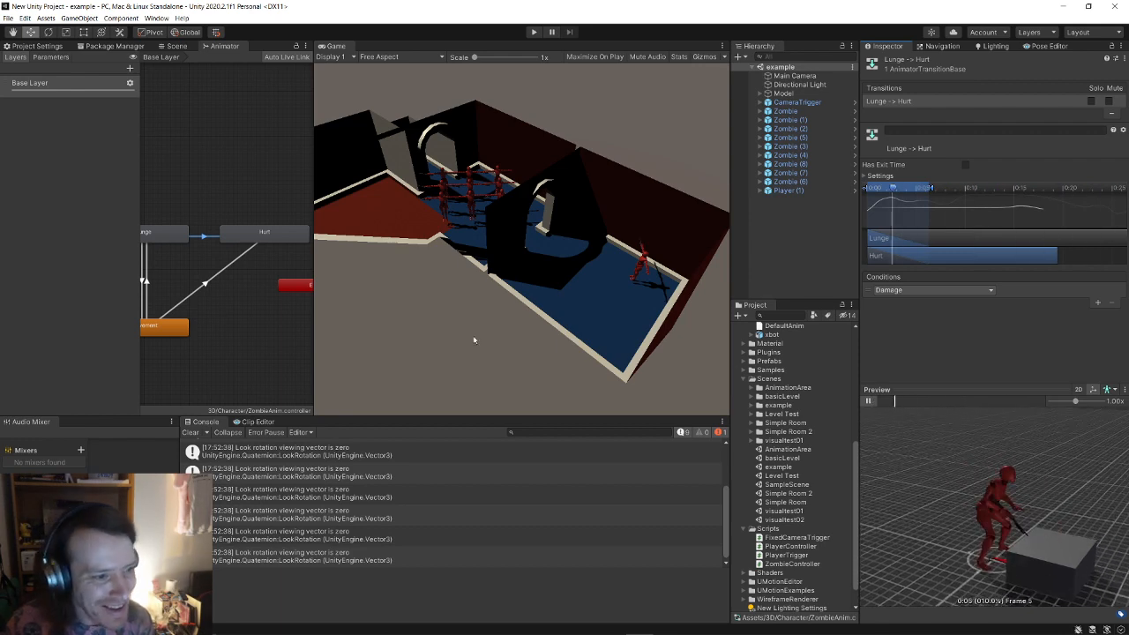
pyautogui.click(225, 269)
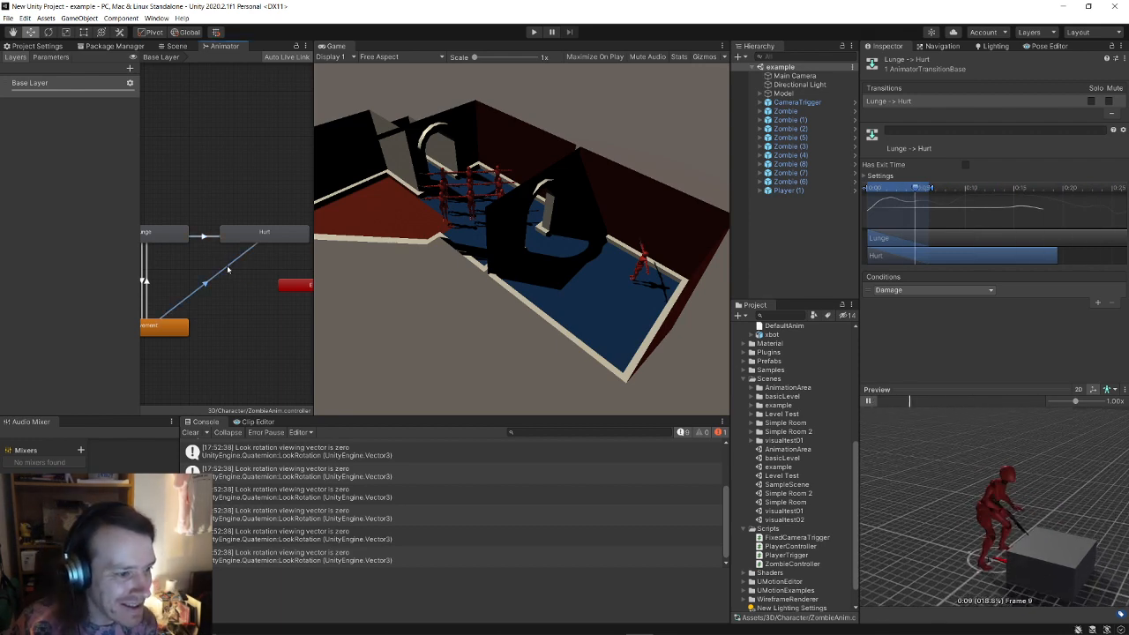
pyautogui.click(868, 402)
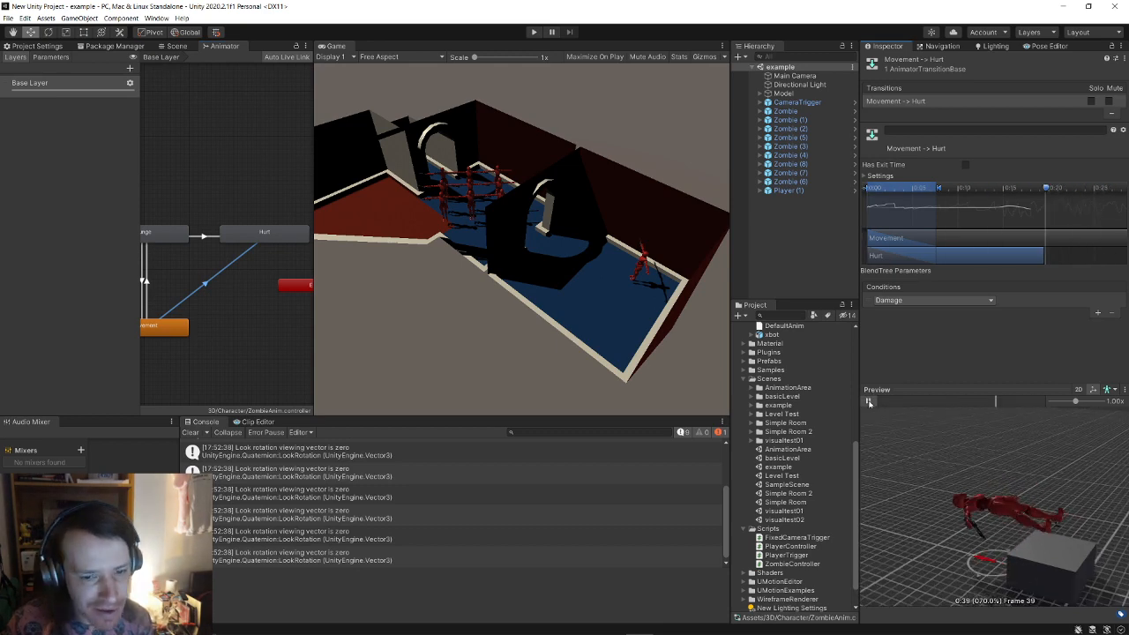
pyautogui.click(868, 402)
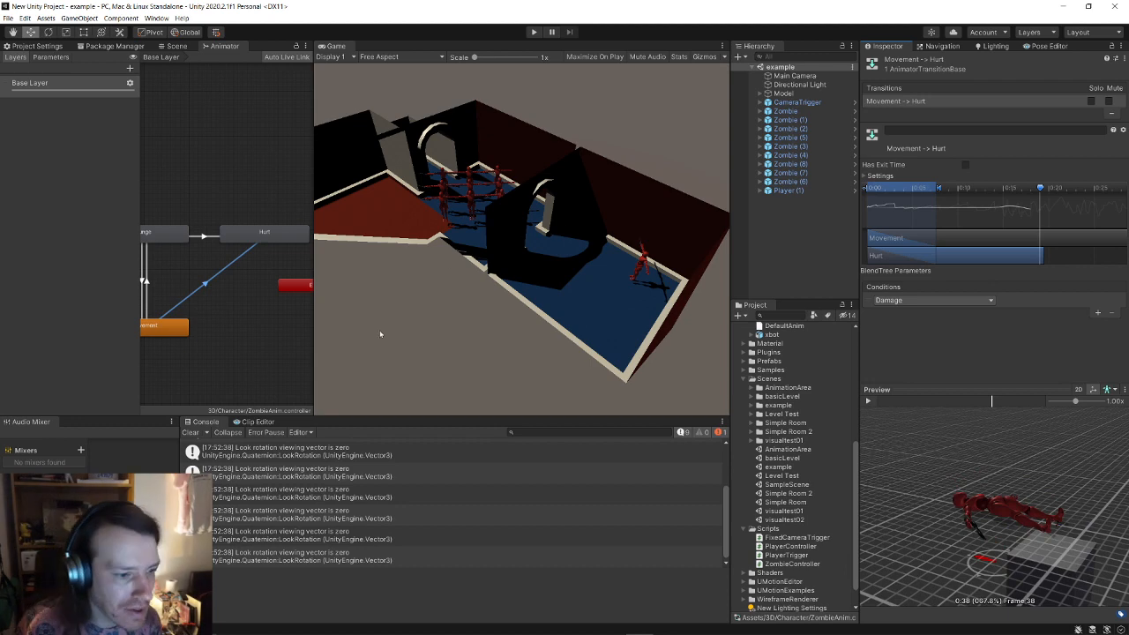
pyautogui.hotkey('alt', 'Tab')
pyautogui.hotkey('alt', 'Tab')
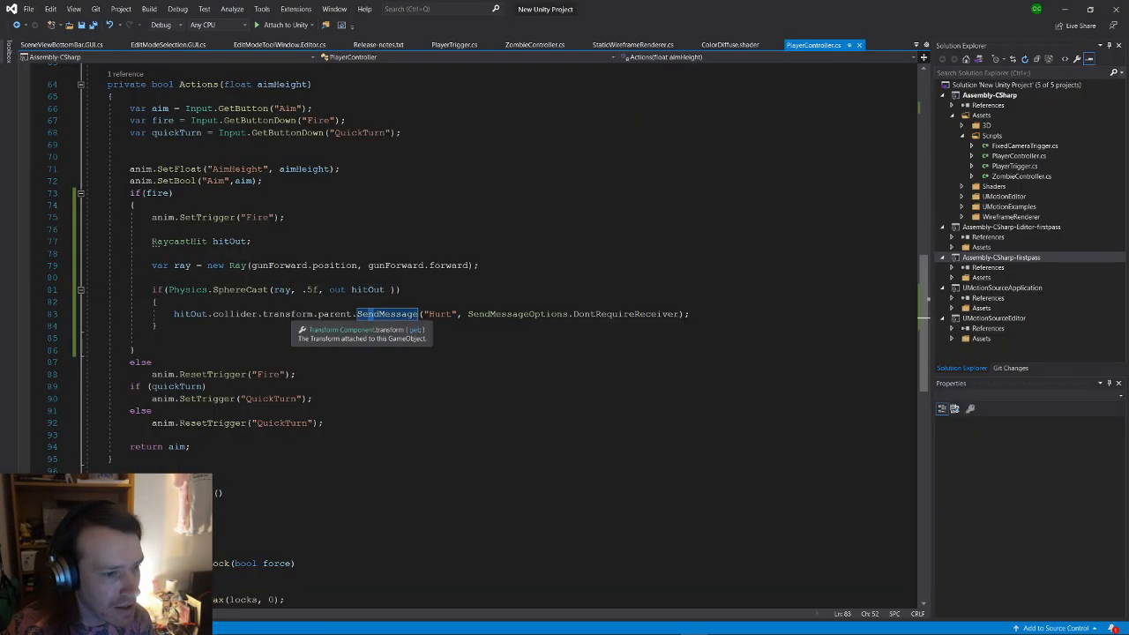
# Step: Review the SphereCast block in PlayerController.cs and where hitOut is used
pyautogui.click(423, 325)
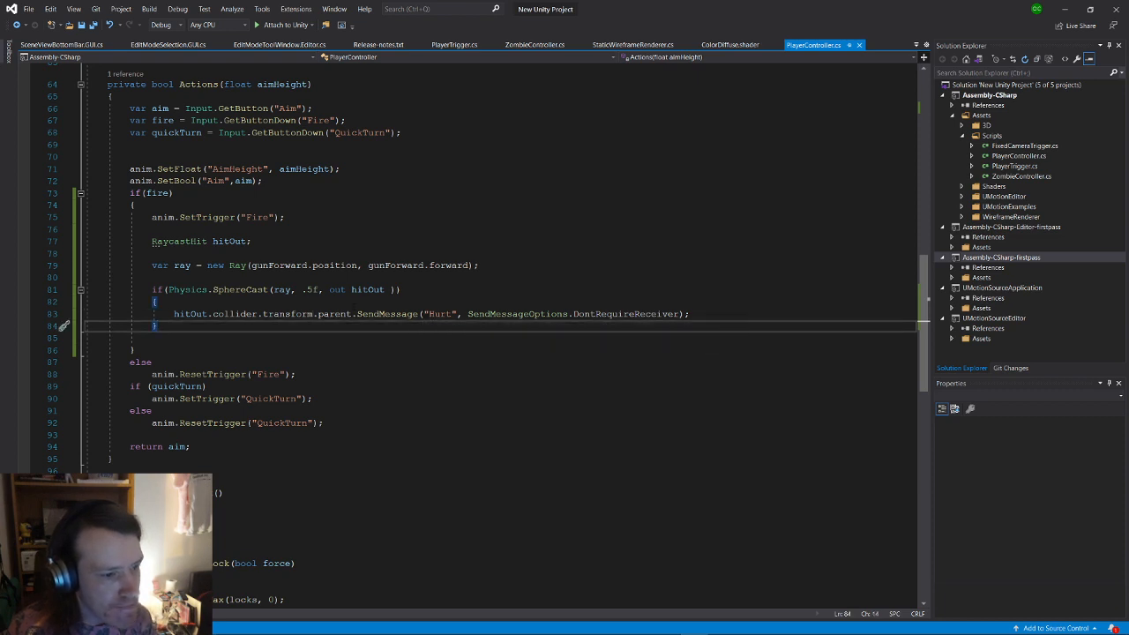
pyautogui.click(412, 289)
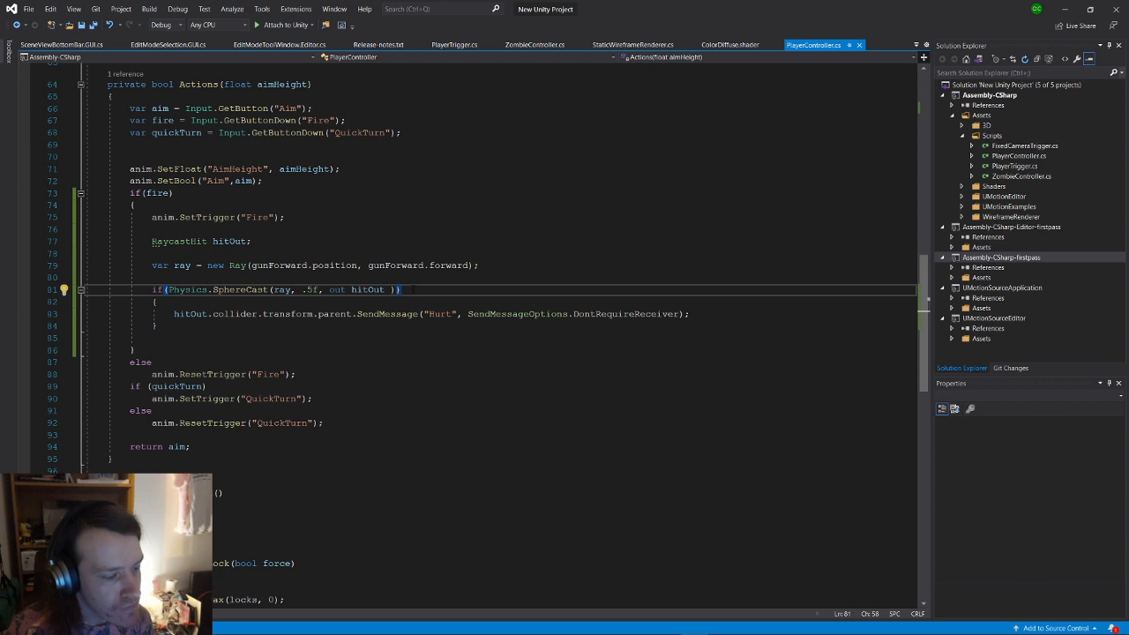
pyautogui.hotkey('alt', 'Tab')
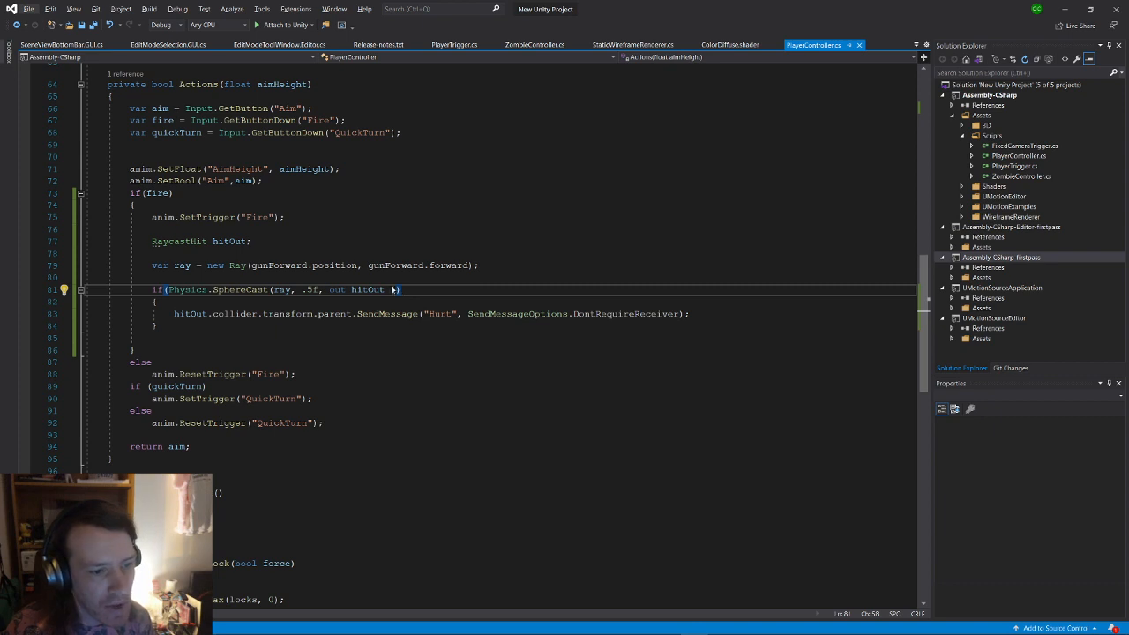
pyautogui.press('Left')
pyautogui.press('Left')
pyautogui.press('Left')
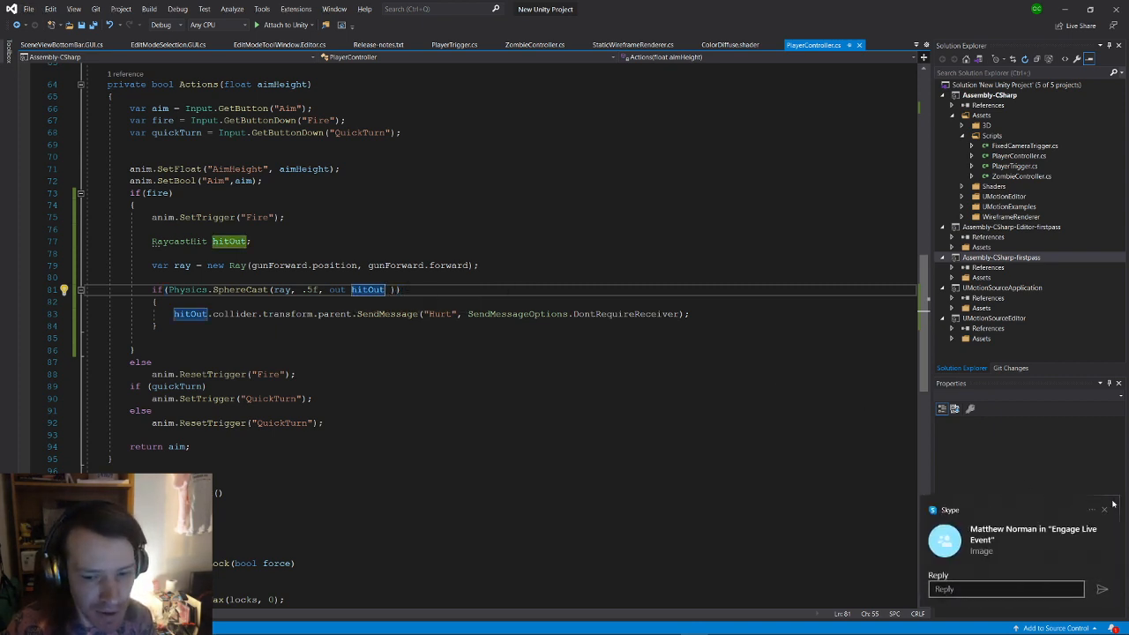
# Step: Dismiss the Skype notification and quit Skype from the system tray
pyautogui.click(1106, 509)
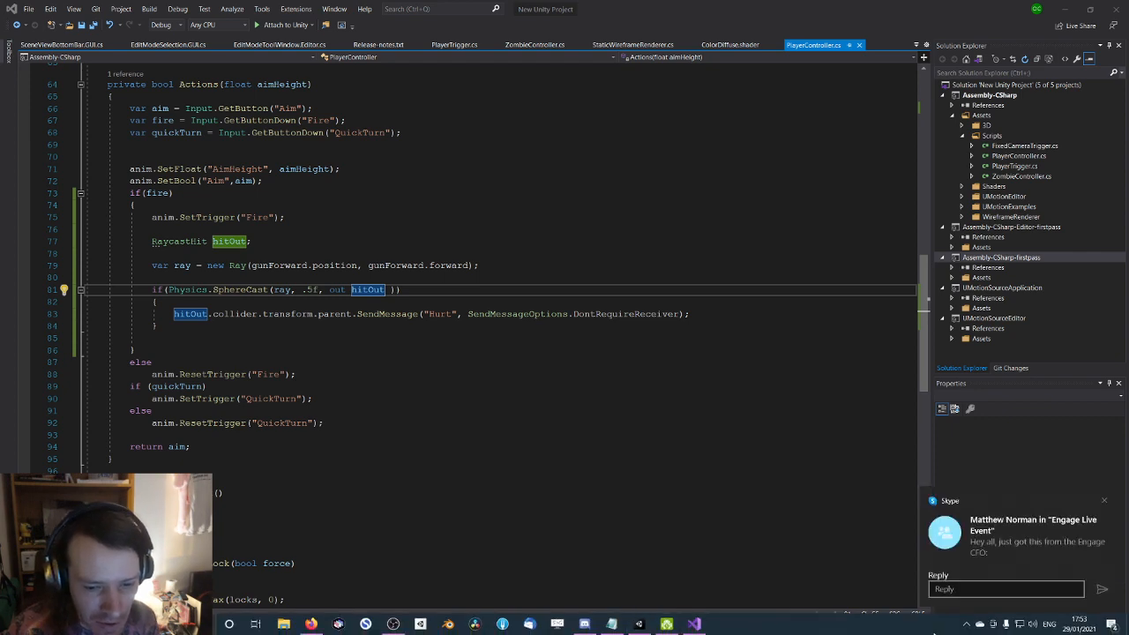
pyautogui.click(966, 624)
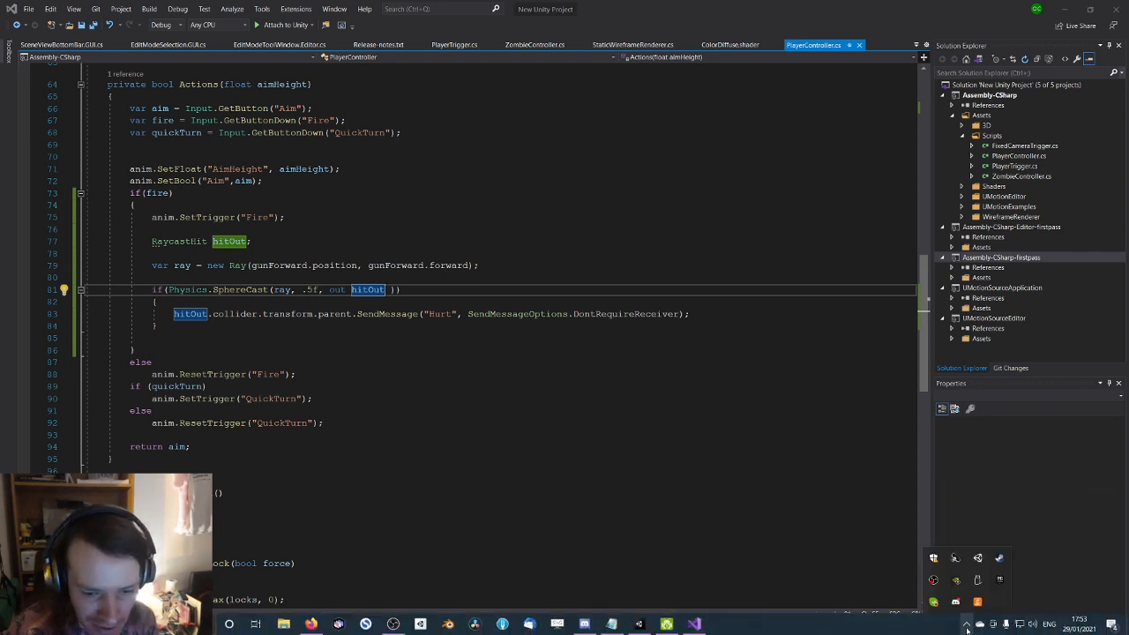
pyautogui.rightClick(935, 598)
pyautogui.click(959, 588)
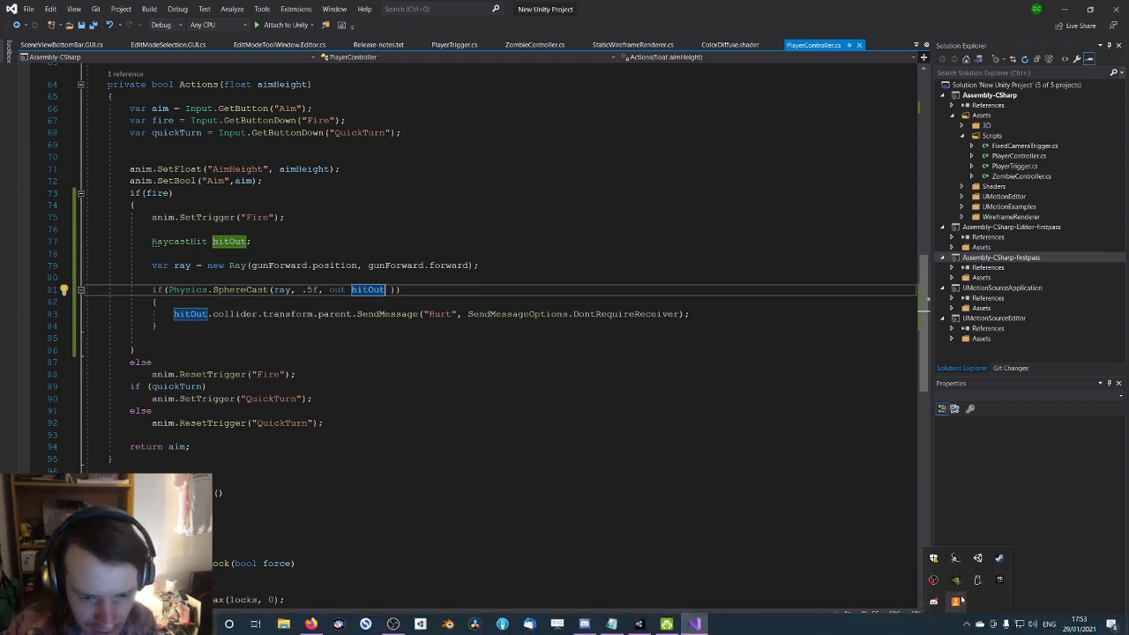
# Step: Look back over the SphereCast and SendMessage lines, then return to Unity
pyautogui.click(553, 293)
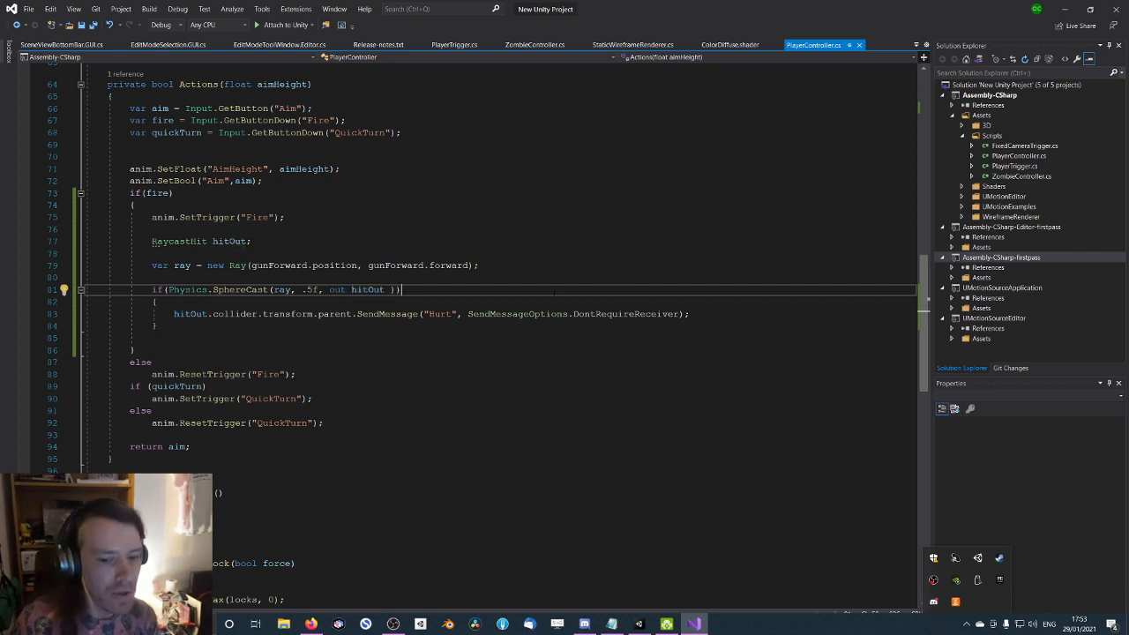
pyautogui.click(541, 423)
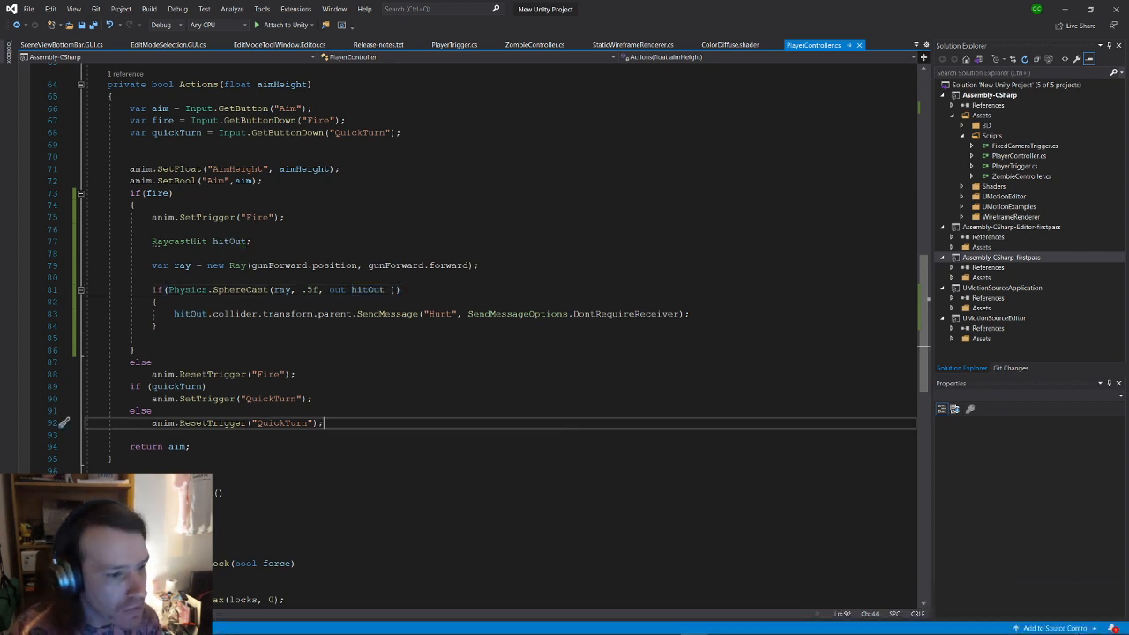
pyautogui.click(401, 370)
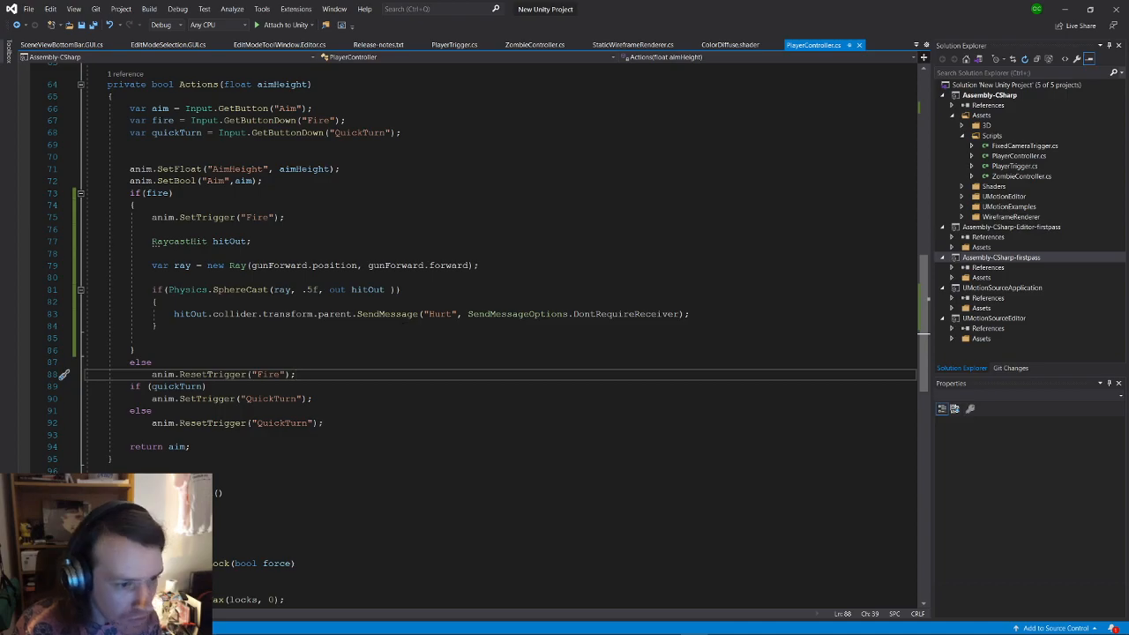
pyautogui.hotkey('alt', 'Tab')
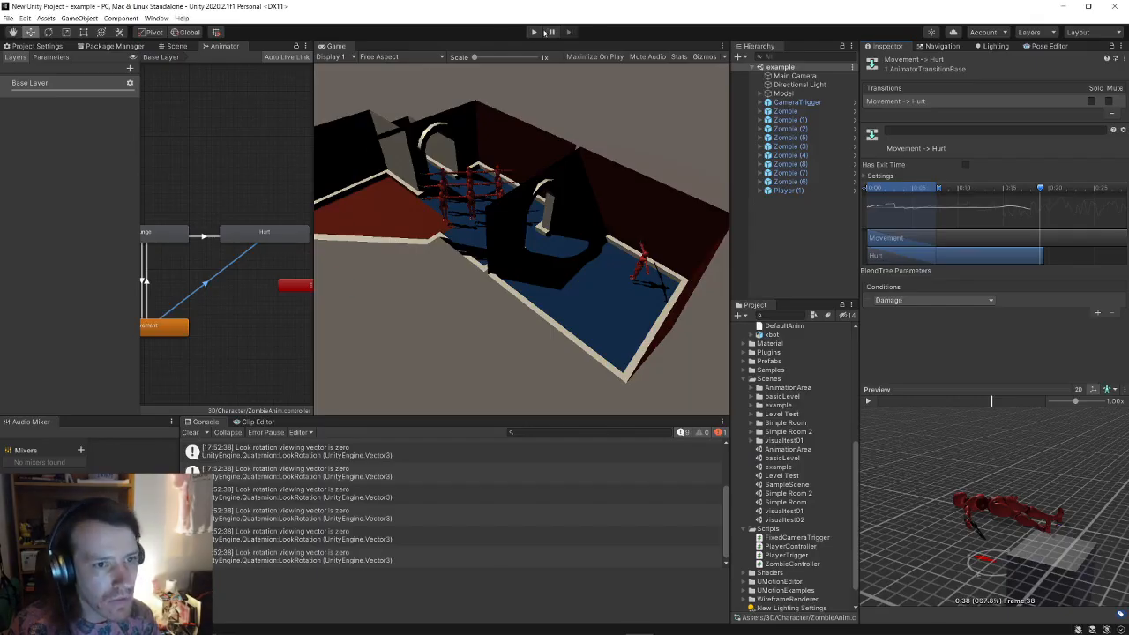
# Step: Play the scene, shoot zombies until they collapse, then check that Hurt plays the Dead clip
pyautogui.click(535, 32)
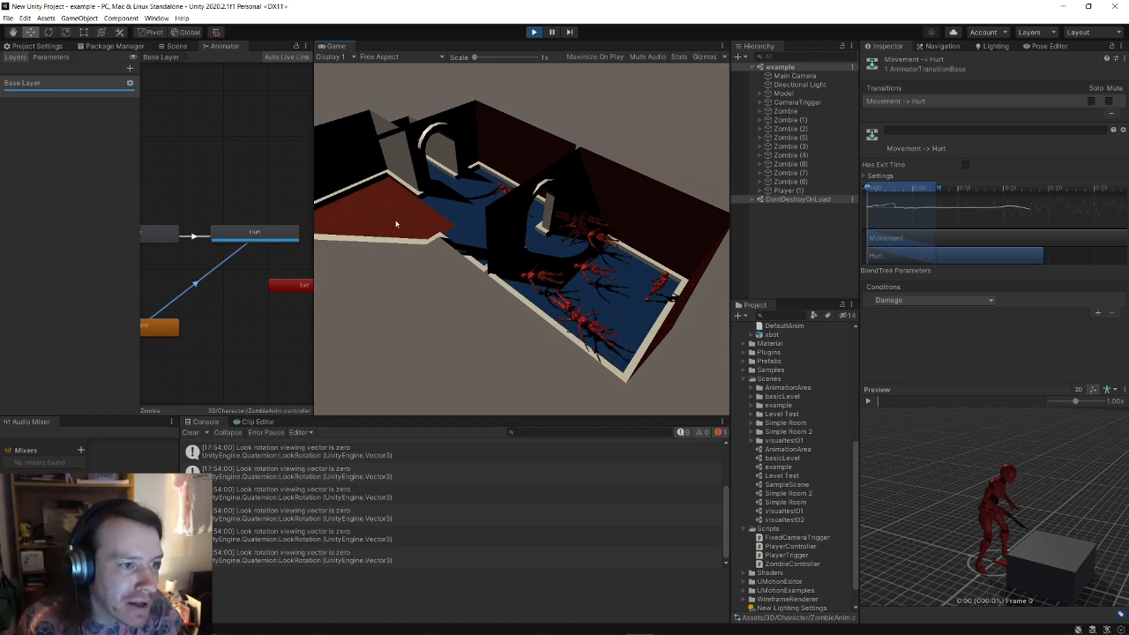
pyautogui.click(283, 234)
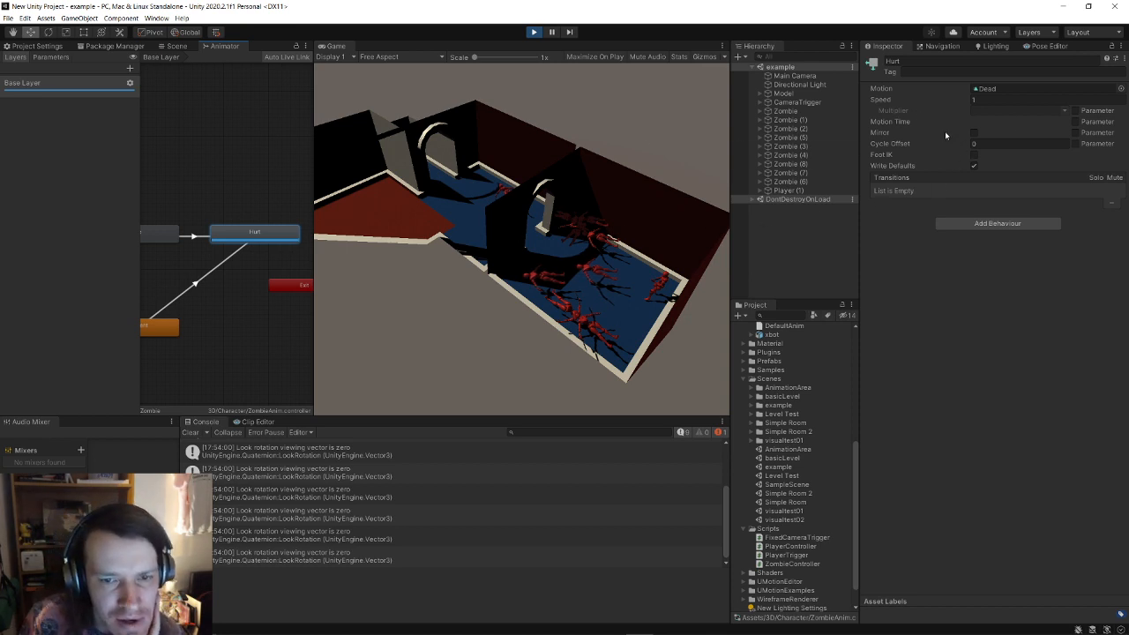
# Step: Give the Dead clip a Root Transform Position (Y) offset of 0.8 and stop Play mode
pyautogui.scroll(4, 785, 393)
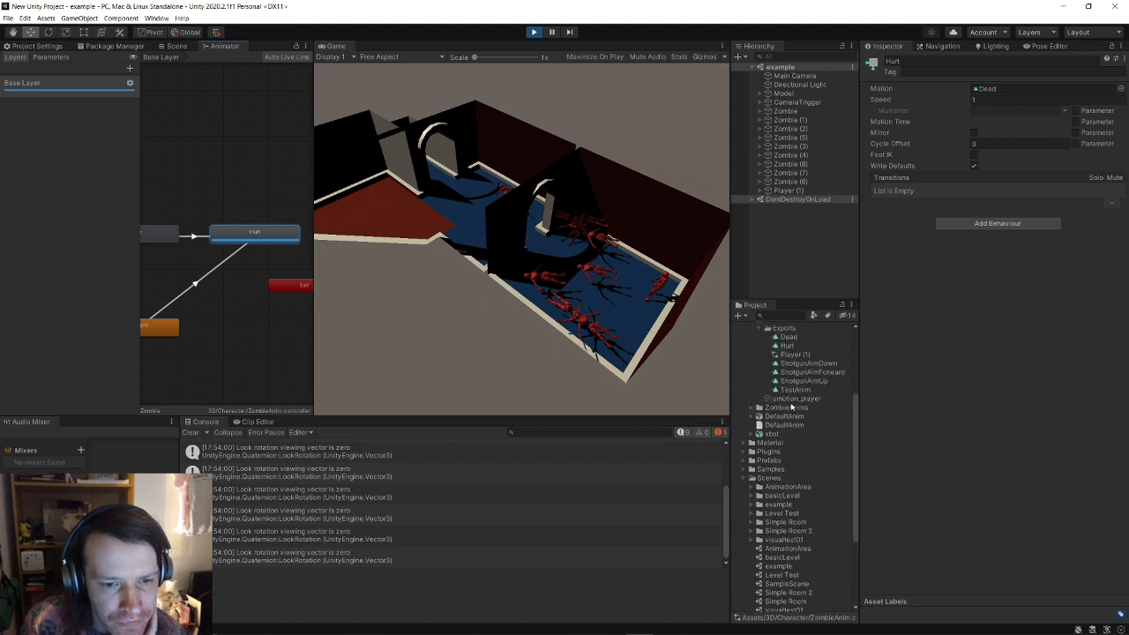
pyautogui.click(789, 338)
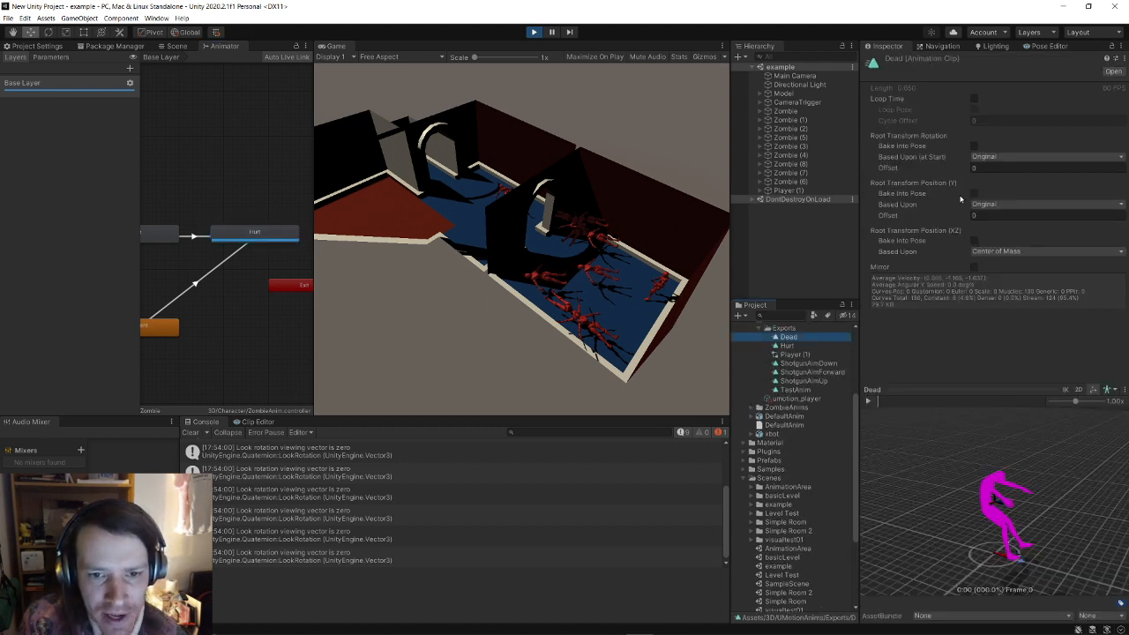
pyautogui.moveTo(903, 220); pyautogui.dragTo(920, 220)
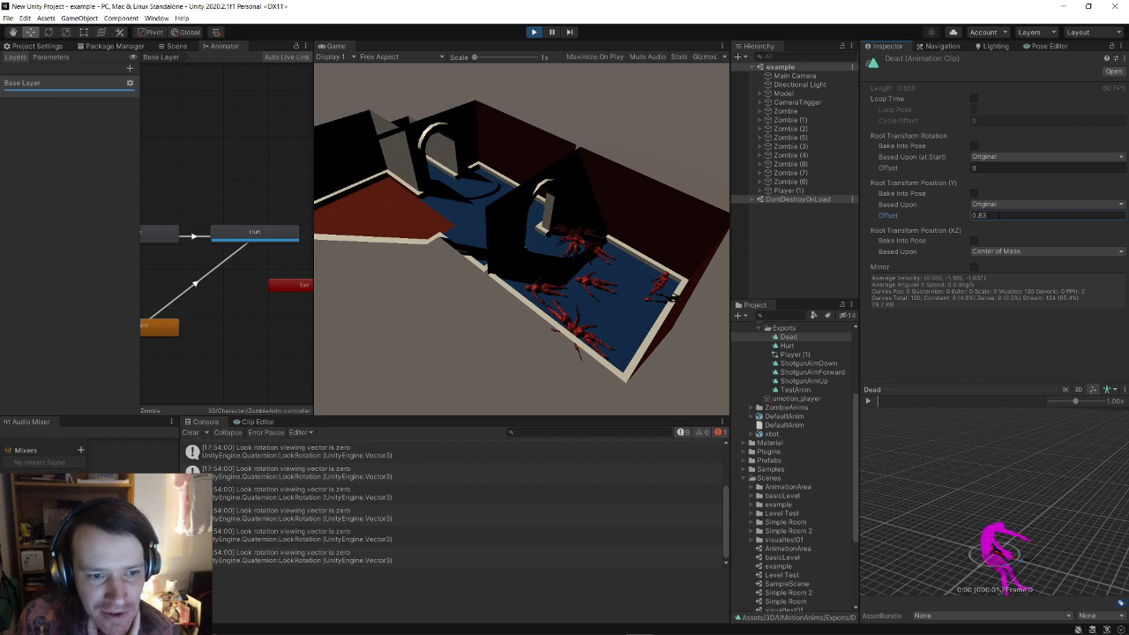
pyautogui.press('BackSpace')
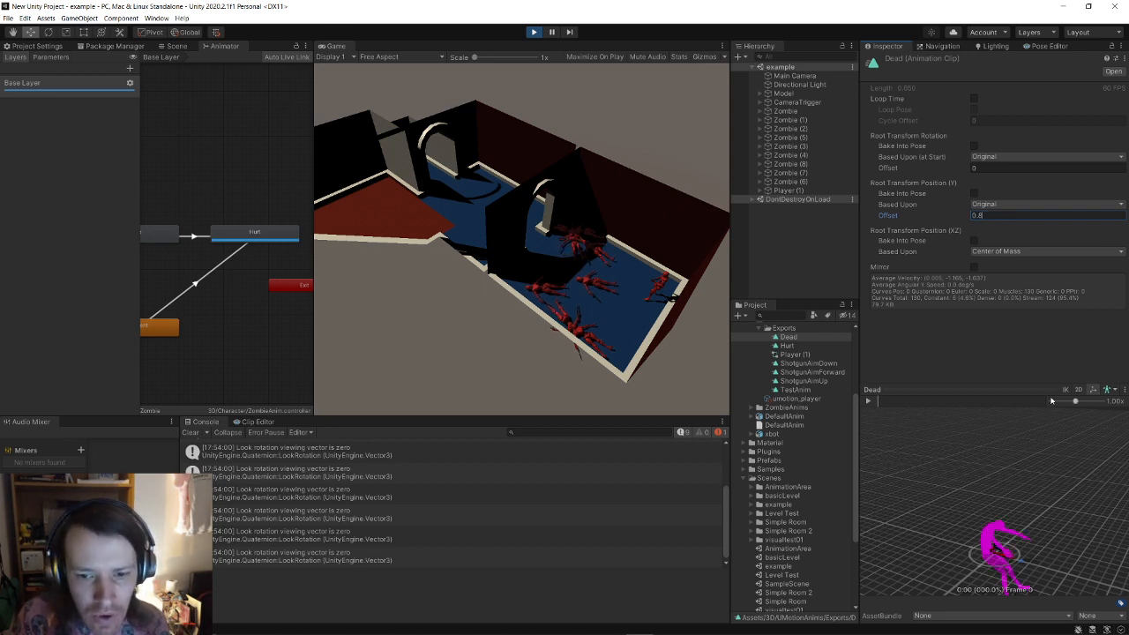
pyautogui.press('Return')
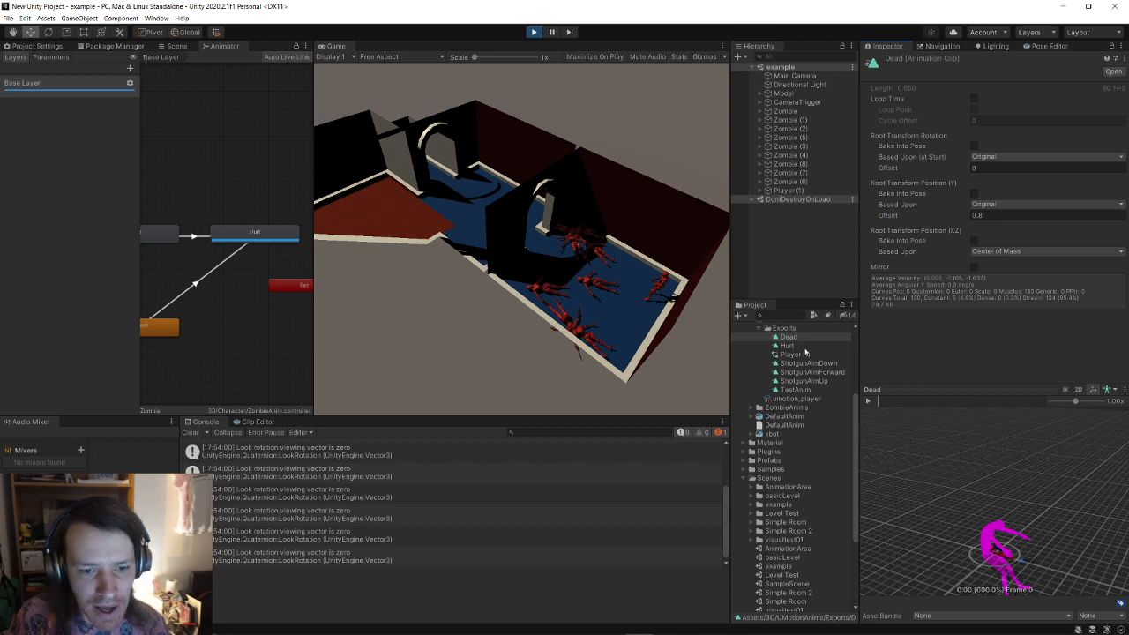
pyautogui.click(804, 346)
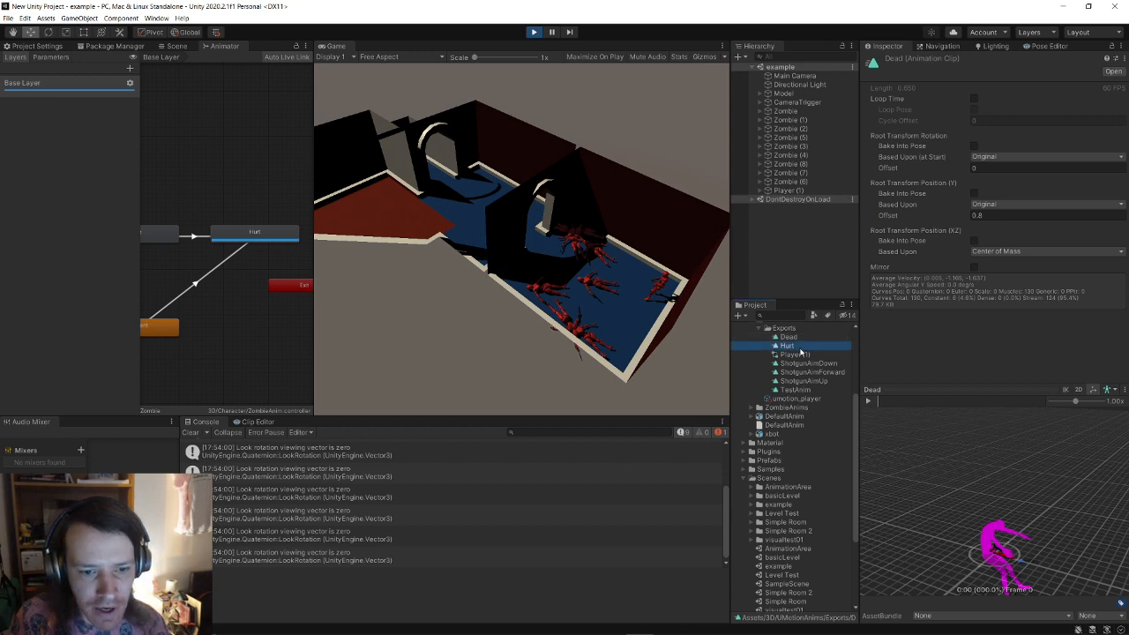
pyautogui.click(535, 33)
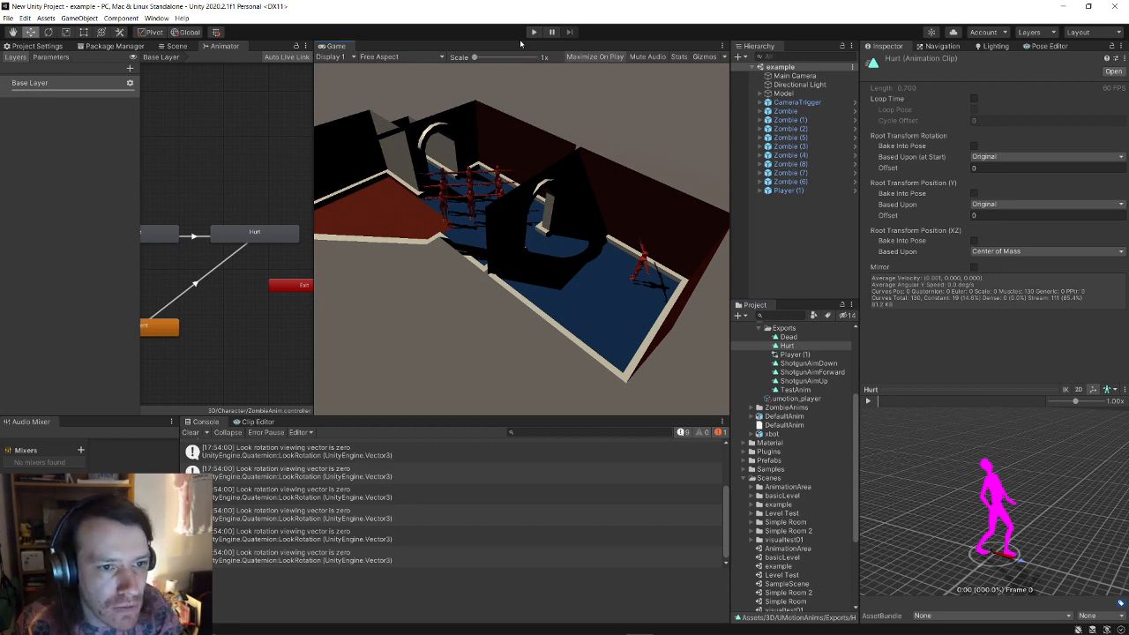
# Step: Play-test again, shooting zombies so they lie on the floor with the 0.8 offset, then stop
pyautogui.click(533, 33)
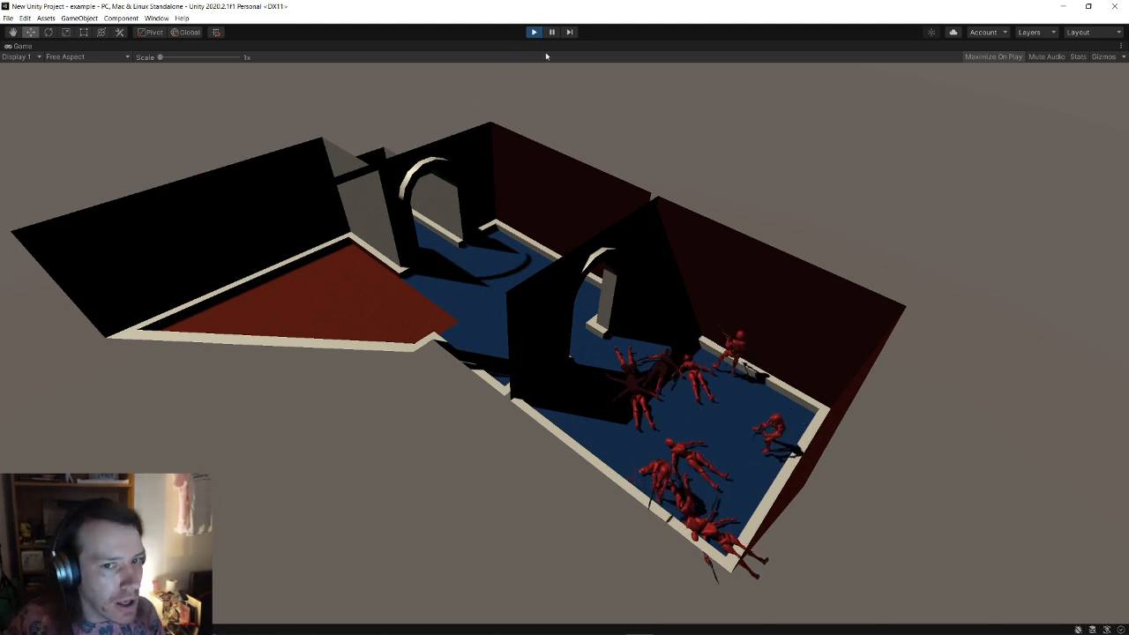
pyautogui.click(535, 33)
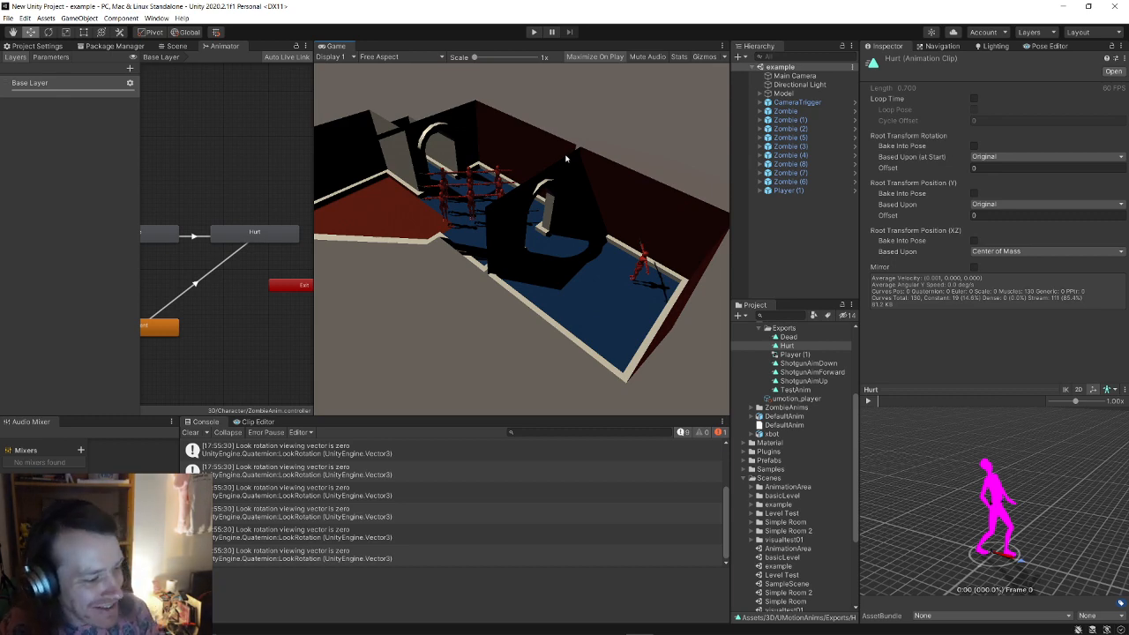
# Step: Watch the VA-11 HALL-A album video on YouTube, then bring OBS to the front
pyautogui.hotkey('alt', 'Tab')
pyautogui.hotkey('alt', 'Tab')
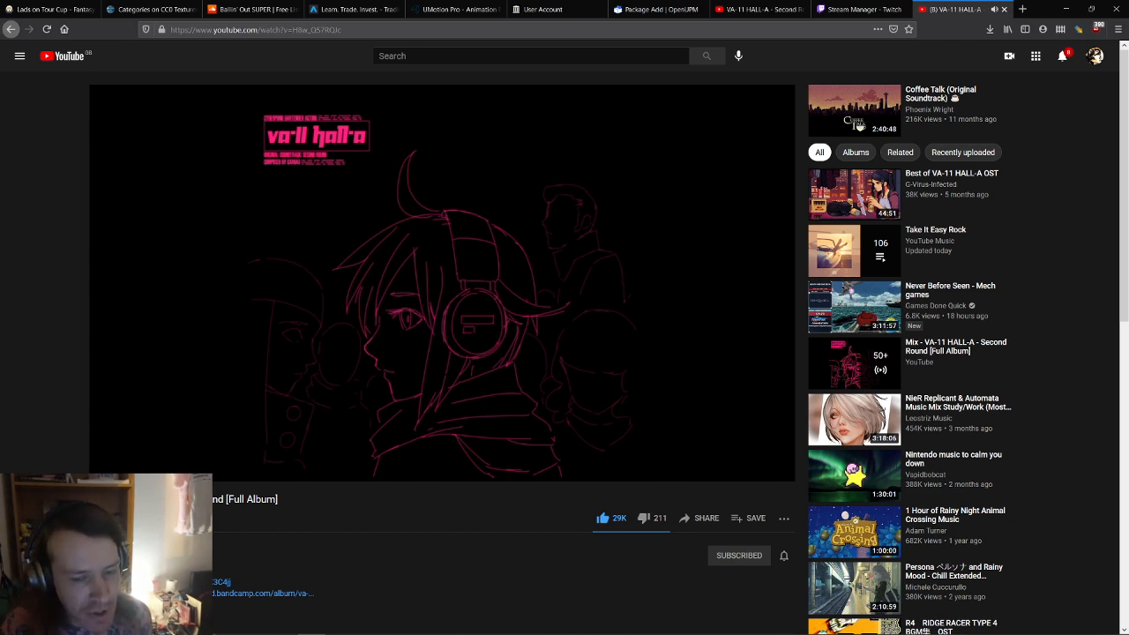
pyautogui.moveTo(344, 322)
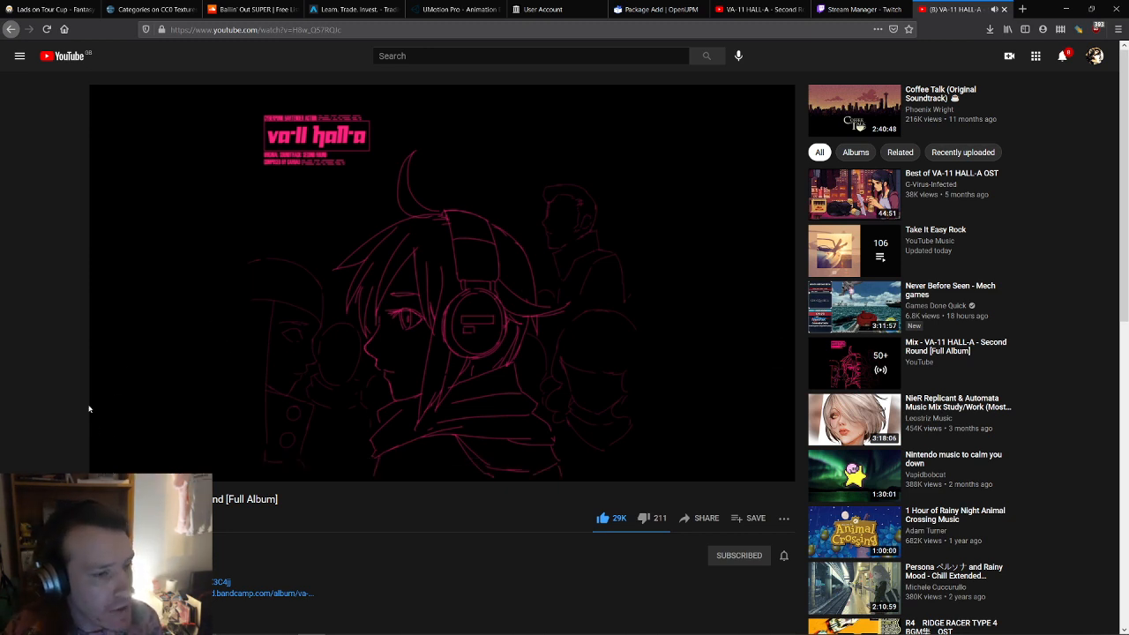
pyautogui.hotkey('alt', 'Tab')
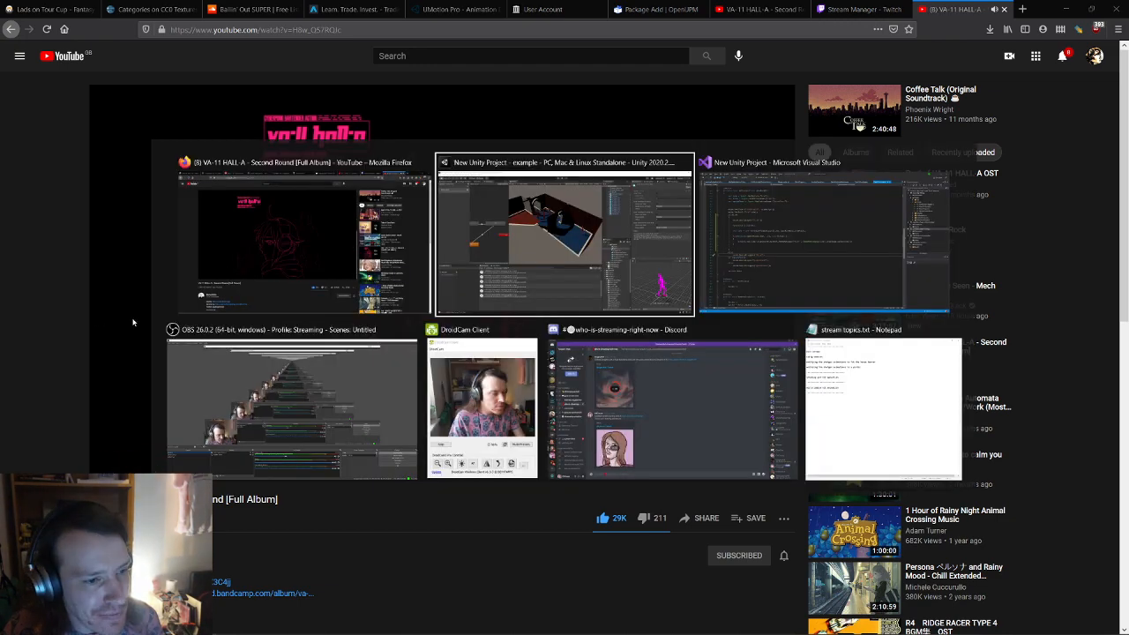
pyautogui.click(357, 420)
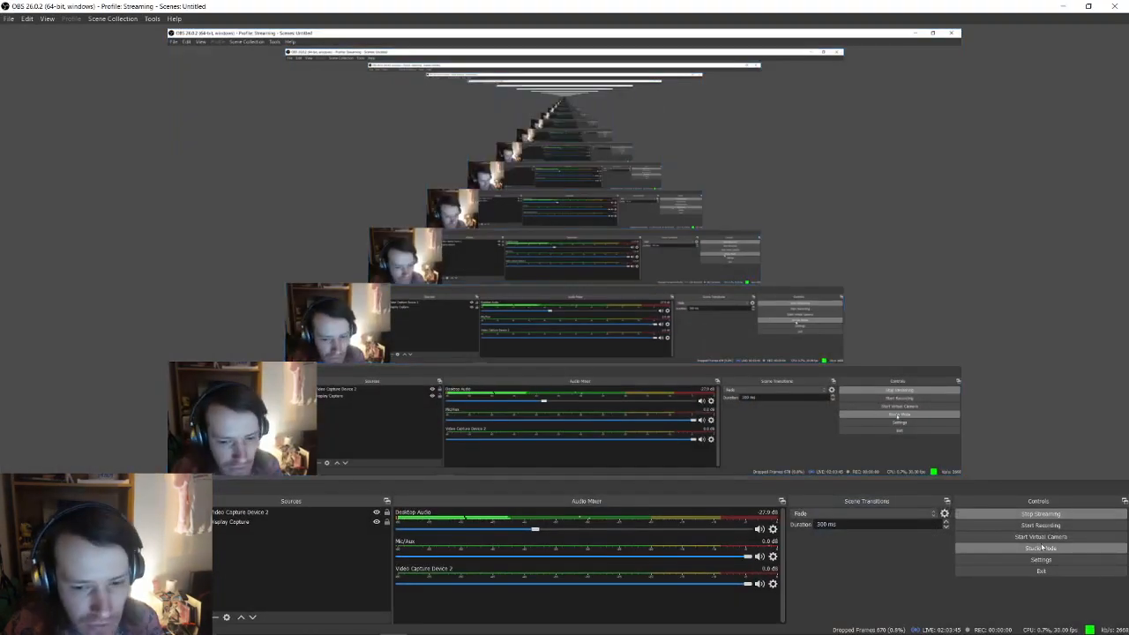